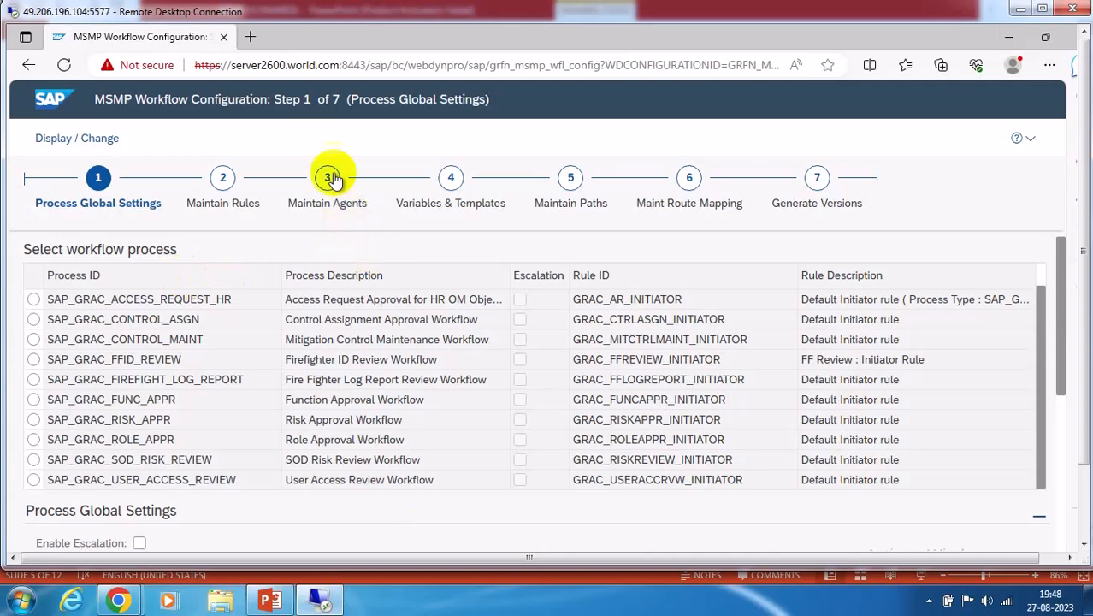
Open Maintain Agents and browse the agent list, selecting GRAC_MANAGER_NOTIFICATION
left_click(327, 178)
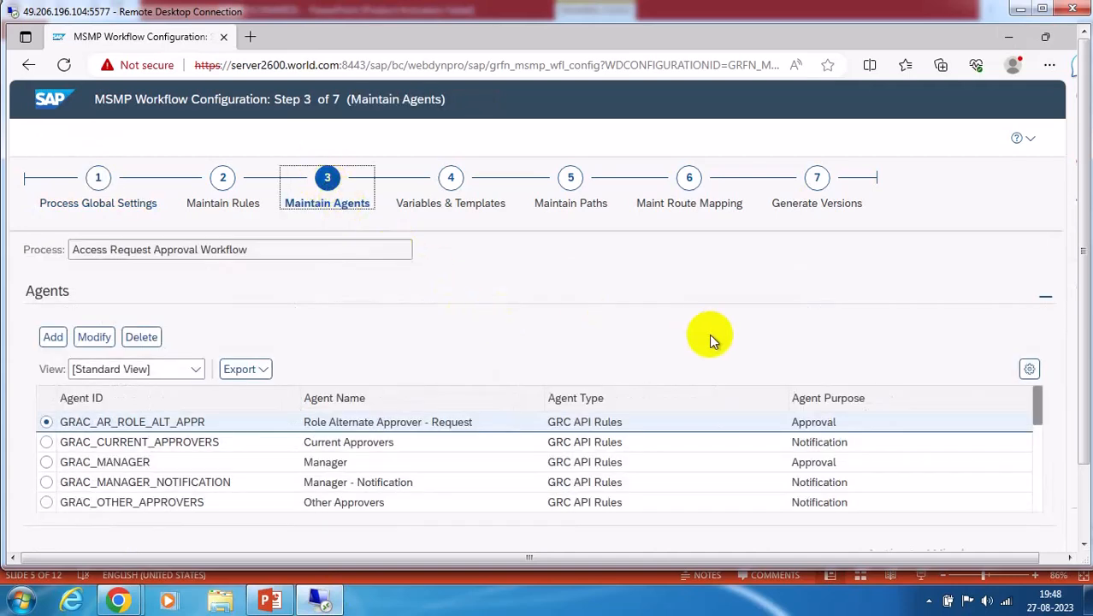
left_click(1086, 502)
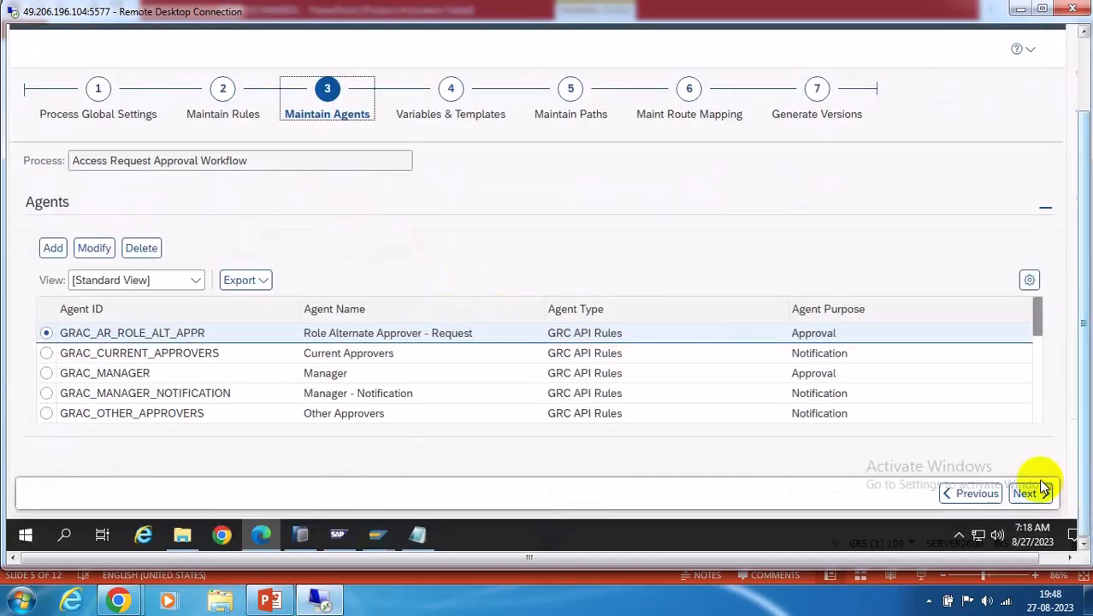
left_click(1033, 395)
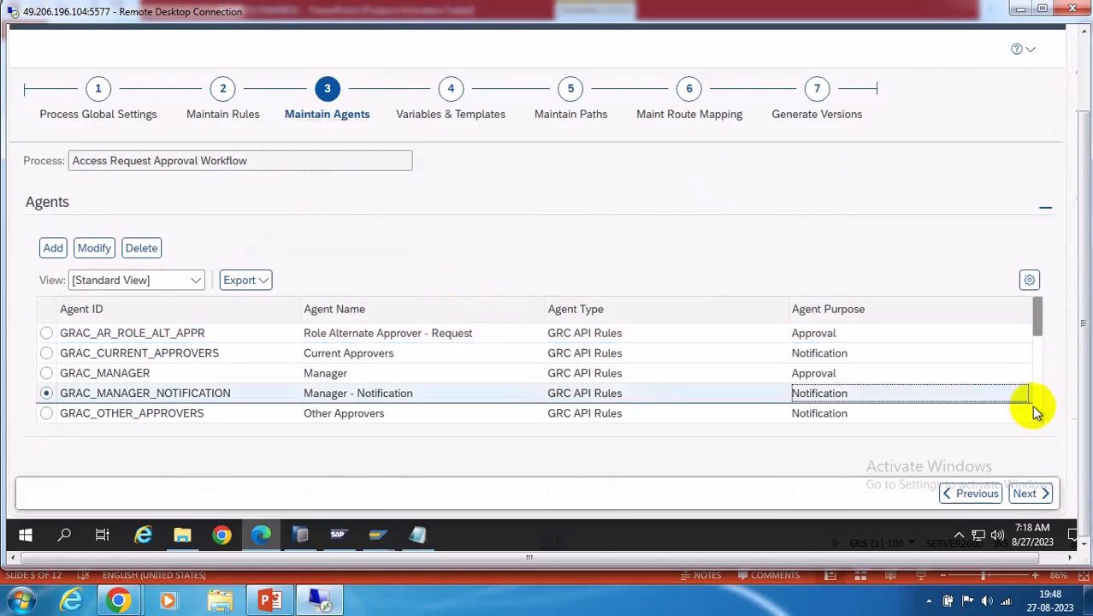
left_click_drag(1036, 315, 1038, 410)
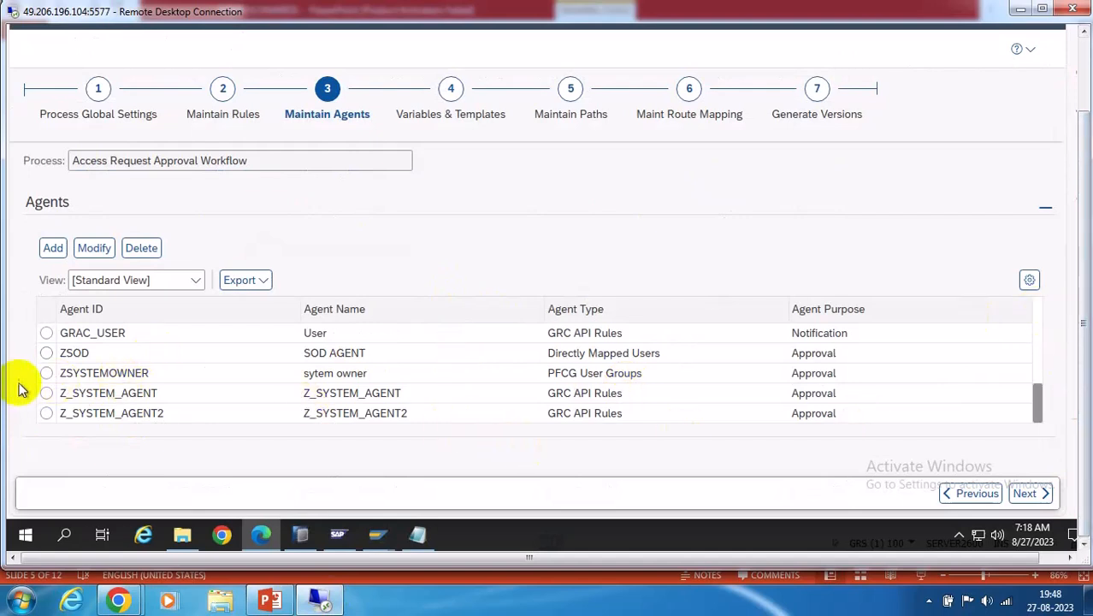
Select the ZSYSTEMOWNER agent, then bring the SAP IMG configuration window forward
left_click(47, 374)
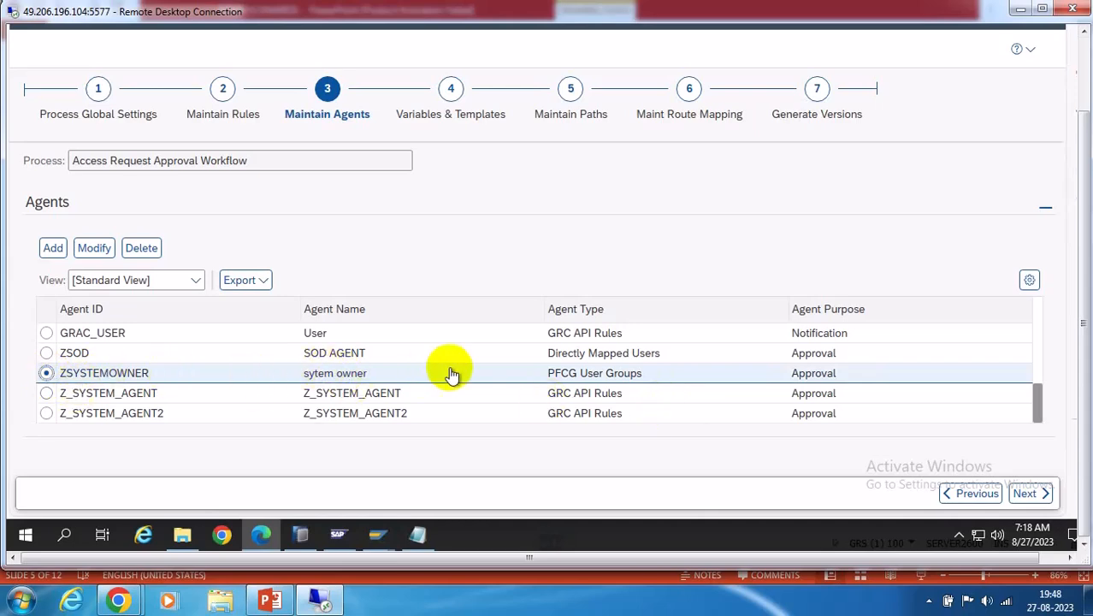
left_click(377, 534)
left_click(437, 458)
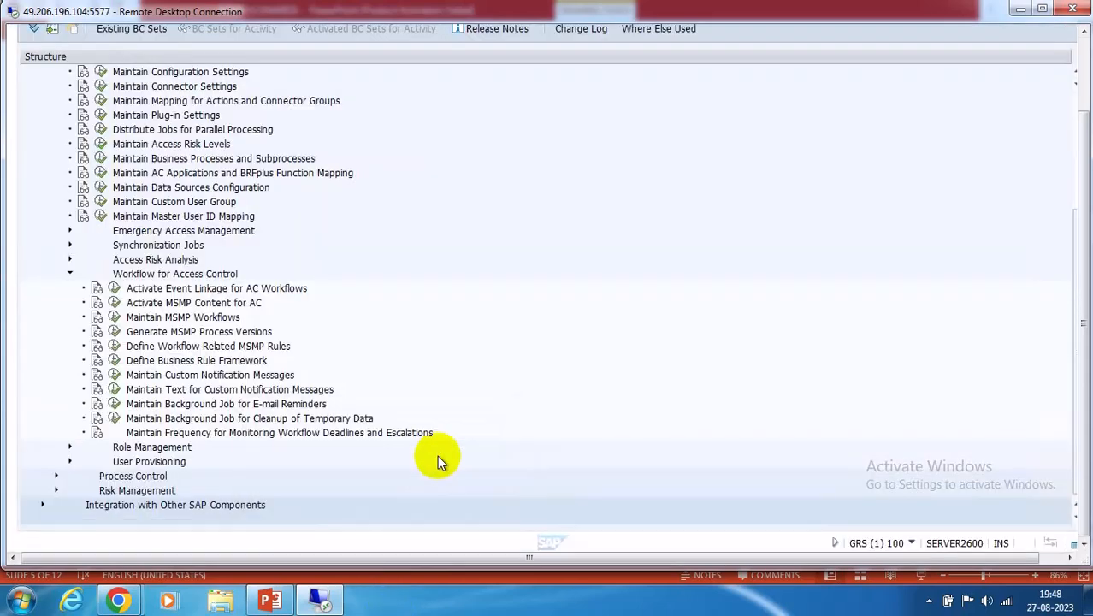
Start a new SAP session and run SUGR to create user group ZSYS
left_click(1087, 59)
left_click(427, 60)
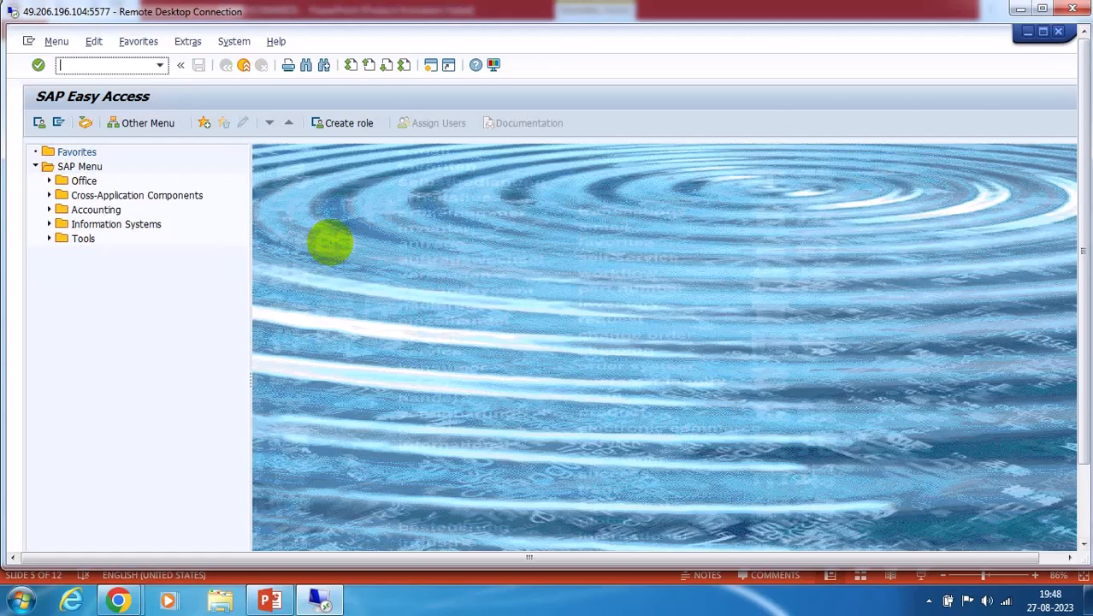
type("sugr")
key("Return")
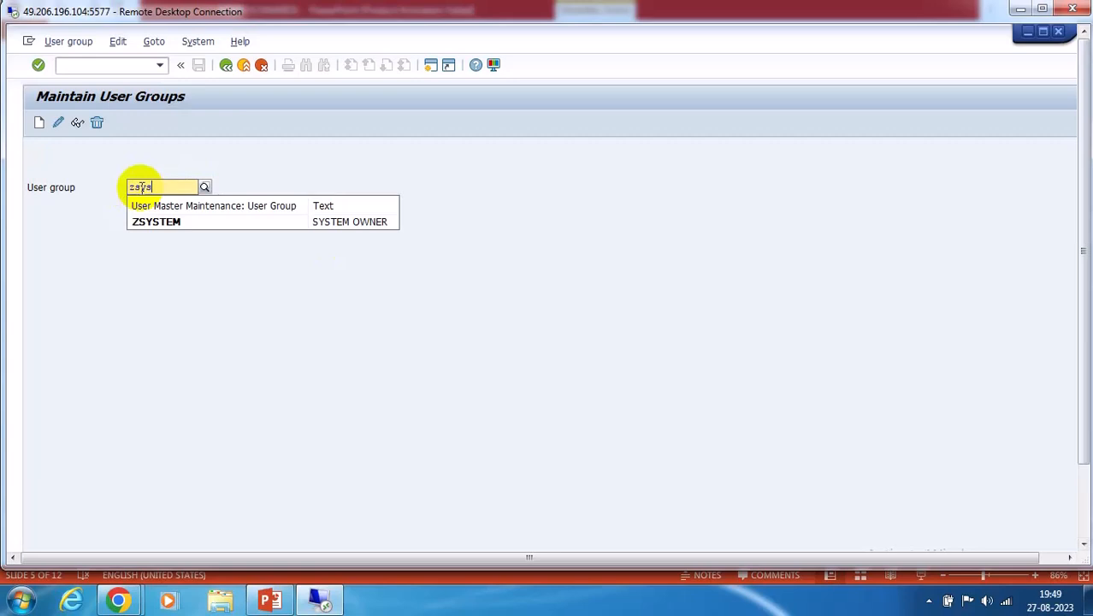
left_click(171, 416)
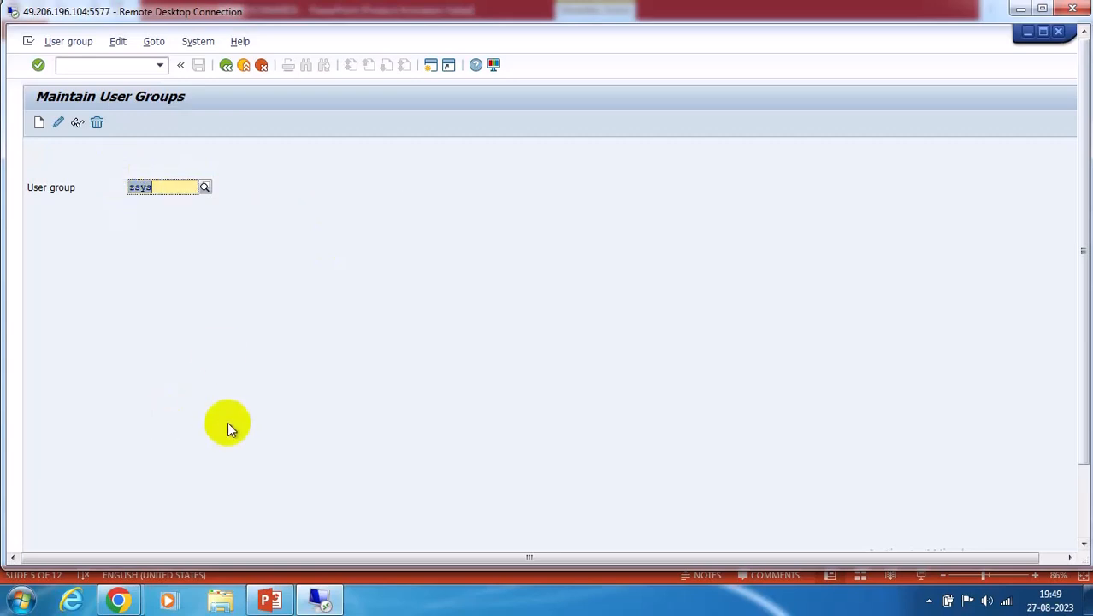
left_click(39, 122)
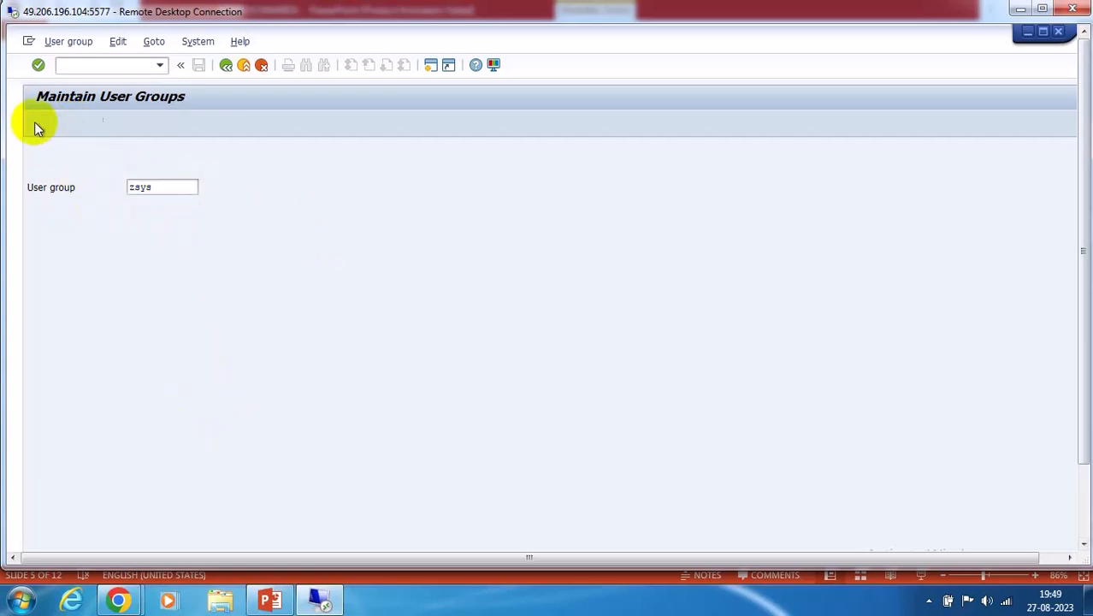
Describe ZSYS as 'system owner', assign an administrator user, and save the group
left_click(154, 186)
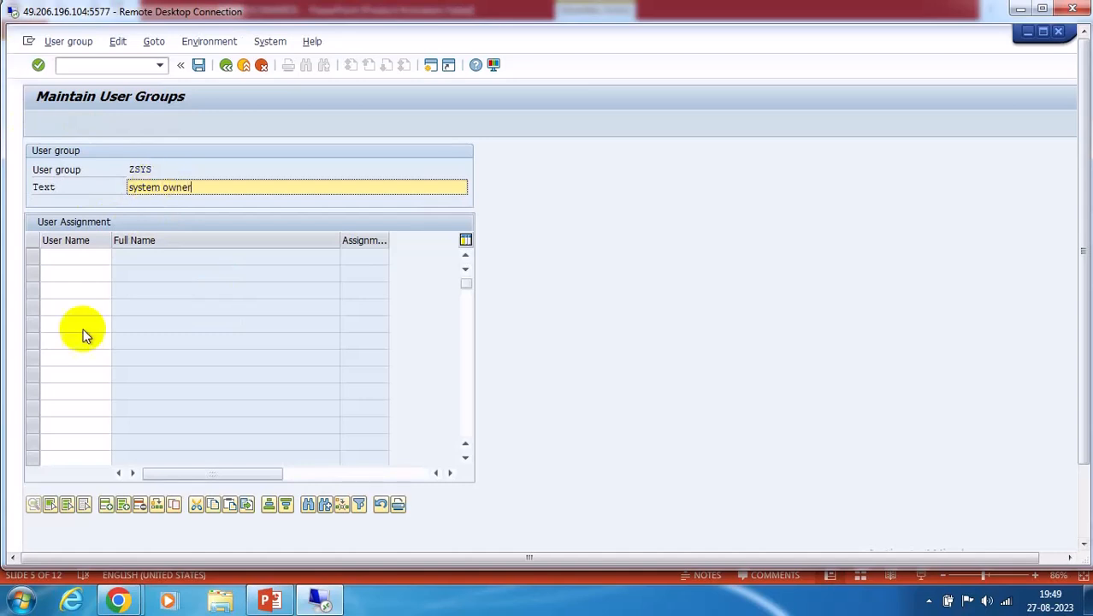
left_click(77, 256)
left_click(118, 261)
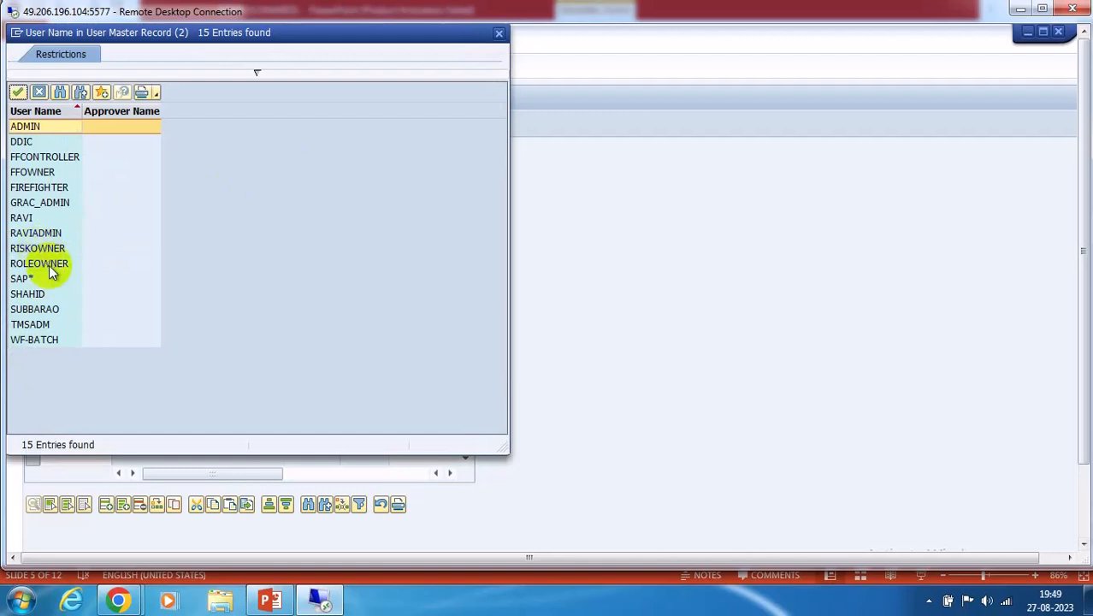
double_click(38, 233)
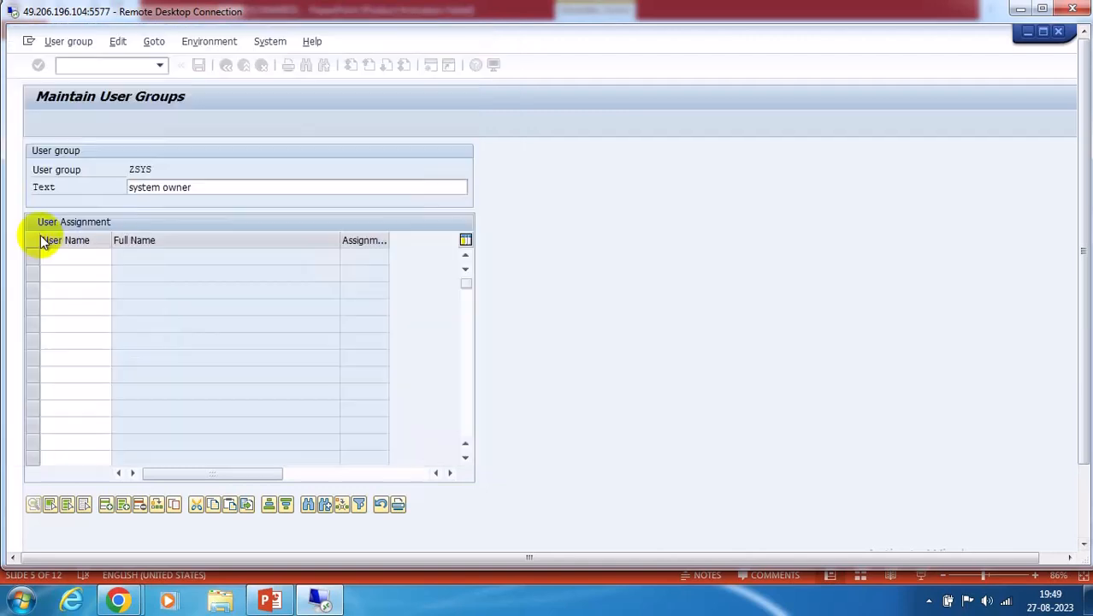
key("Return")
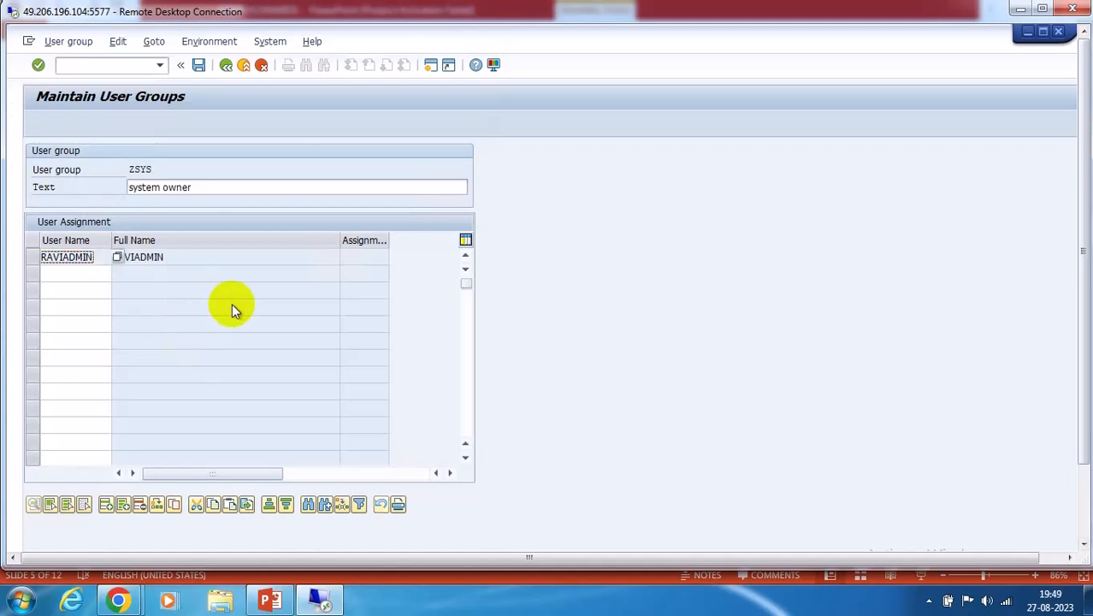
left_click(198, 66)
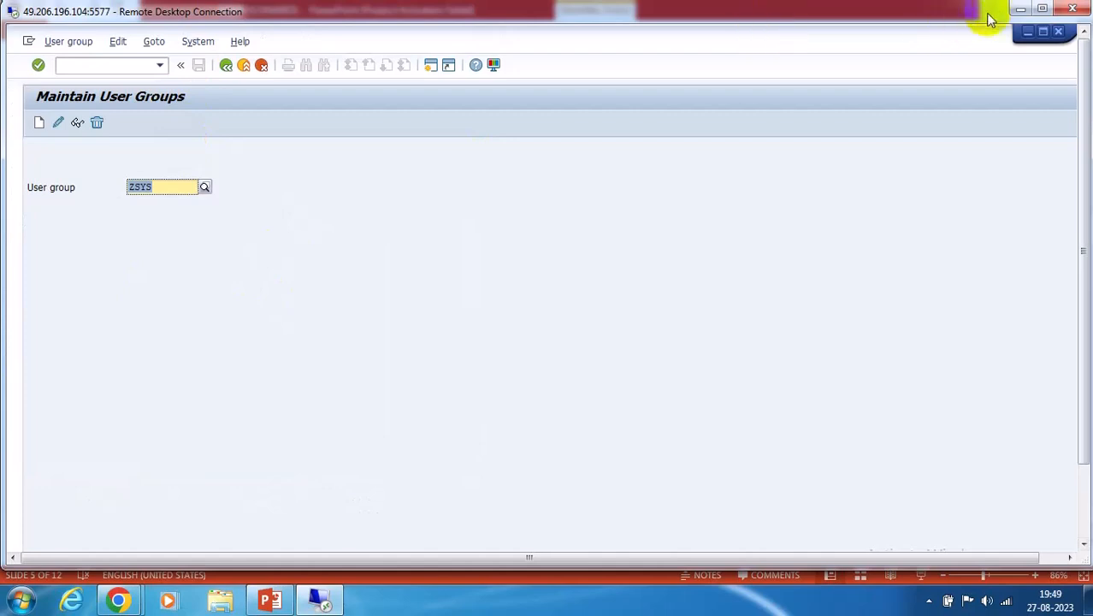
View the MSMP Scenarios slide, then return to SAP and open a new session
left_click(270, 600)
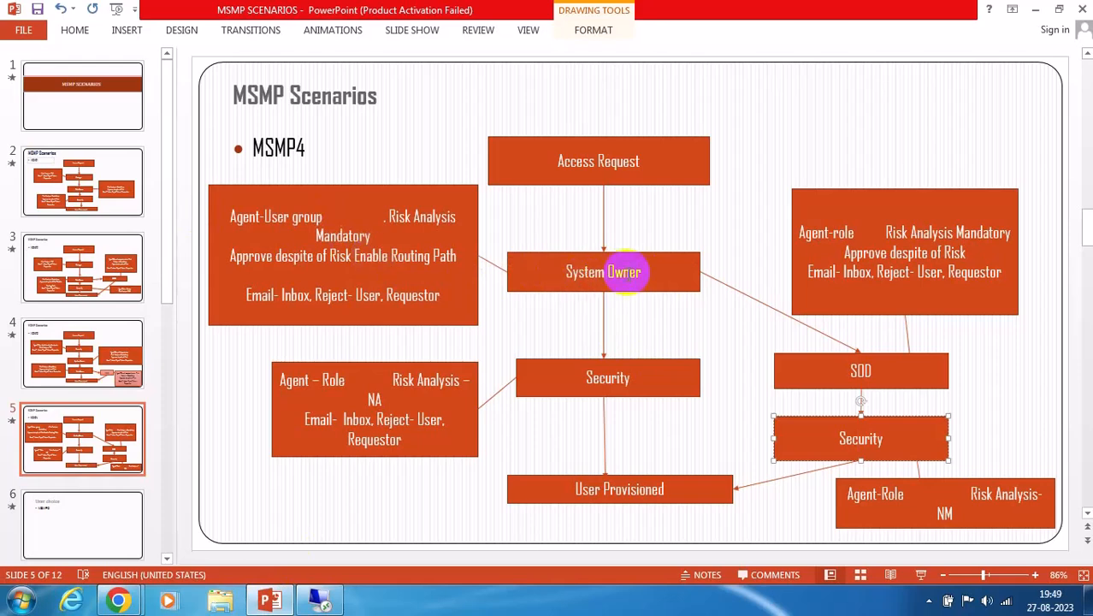
left_click(324, 600)
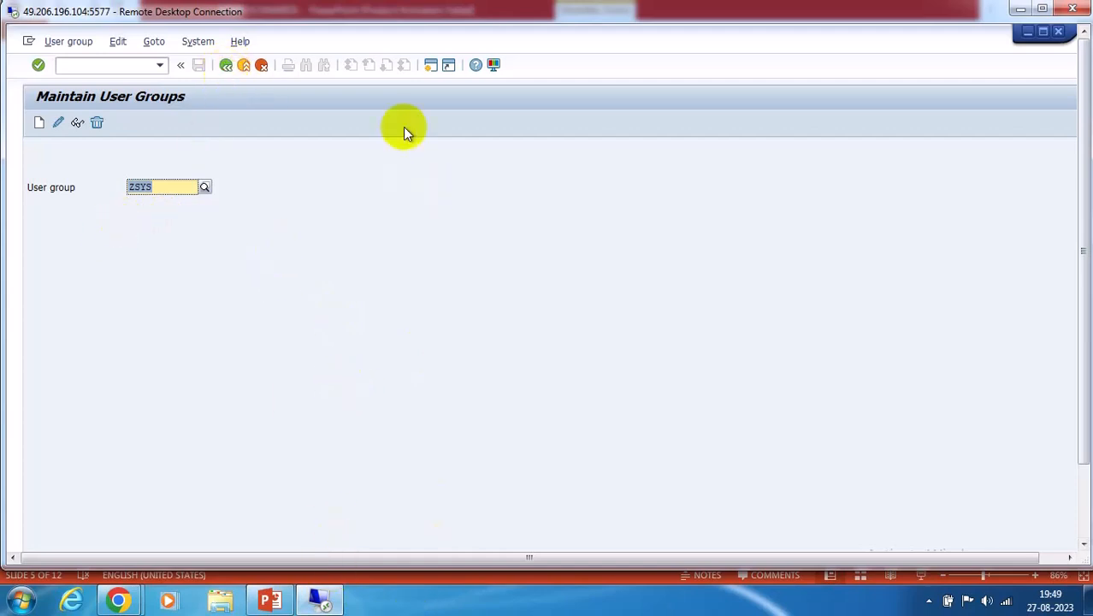
left_click(430, 66)
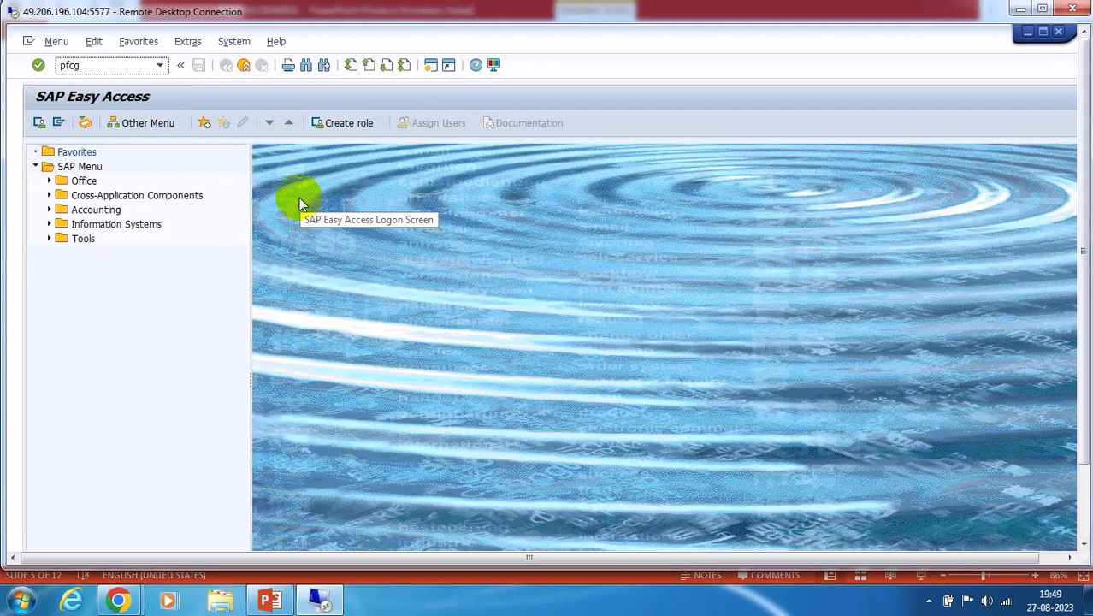
Create and save single role Z:SOD with description 'SOD Approver' via PFCG
type("pfcg")
key("Return")
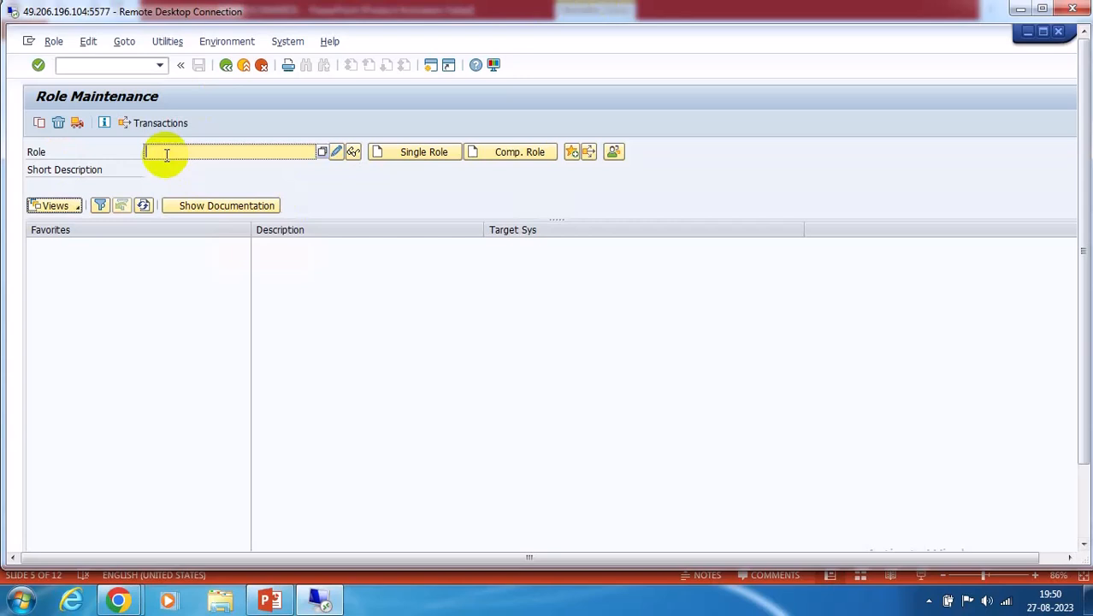
type("z")
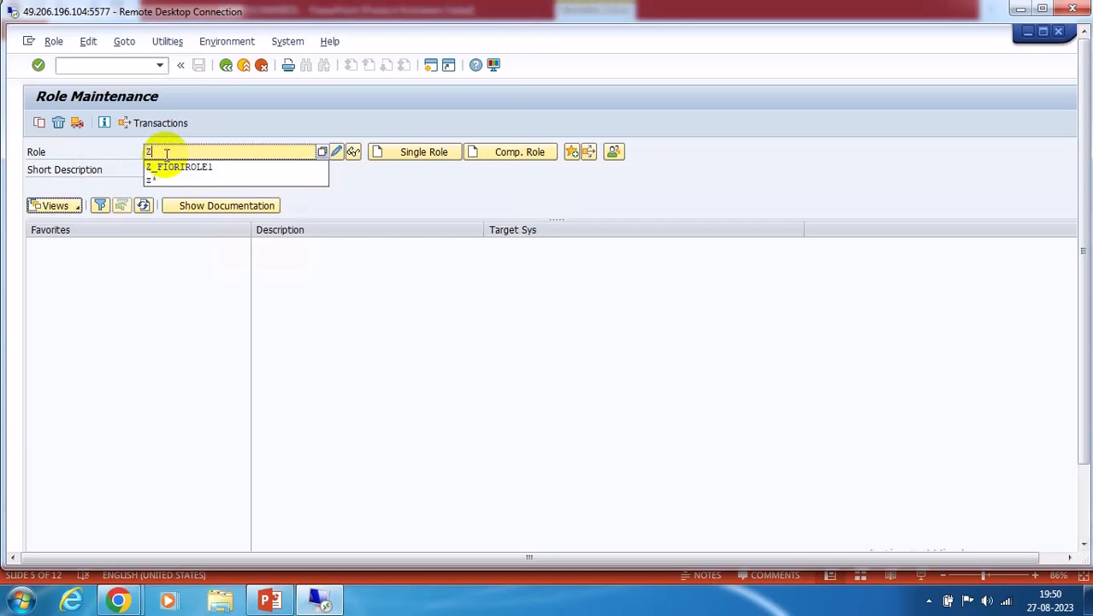
type(":")
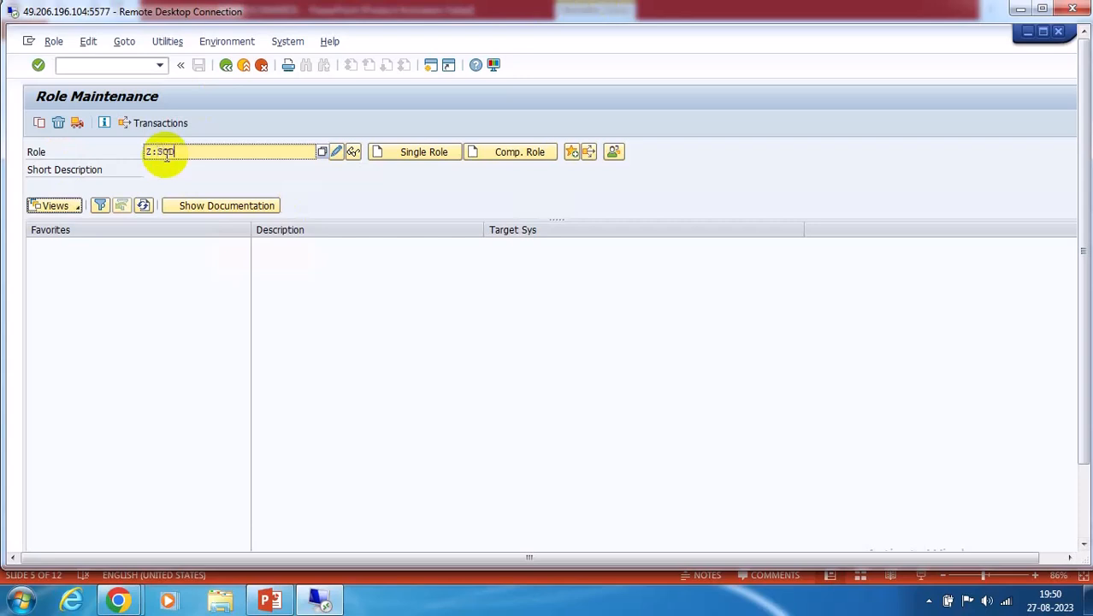
type("SOD")
left_click(423, 151)
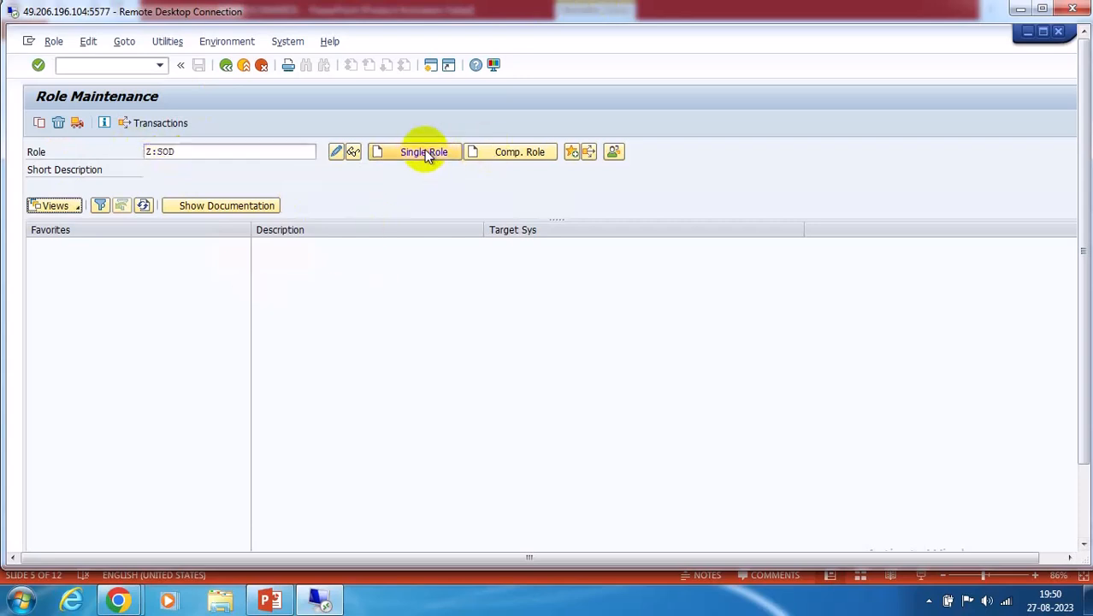
left_click(181, 186)
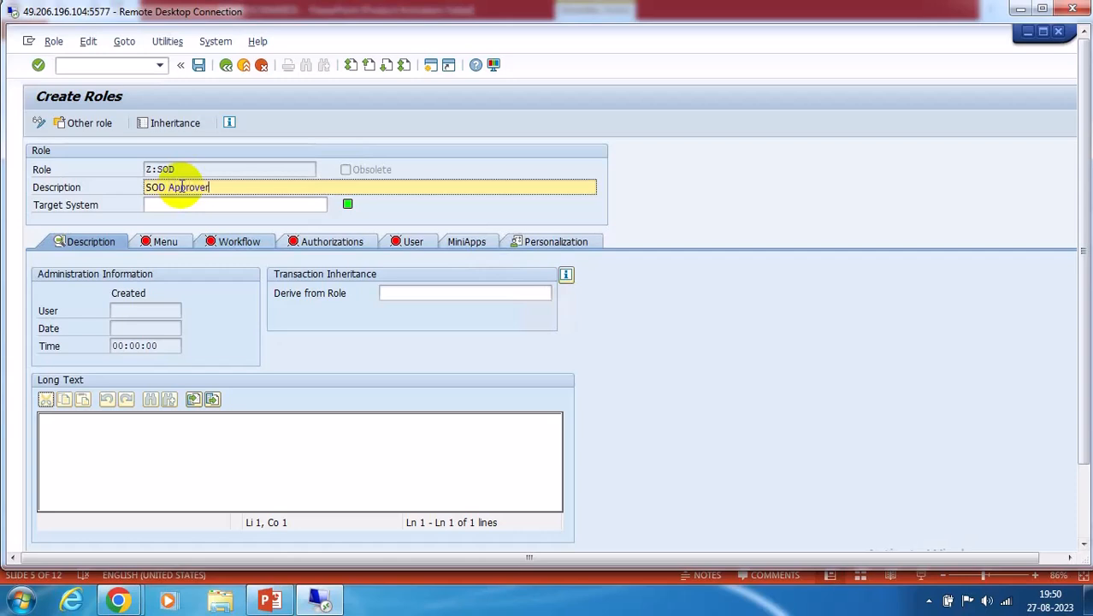
left_click(198, 65)
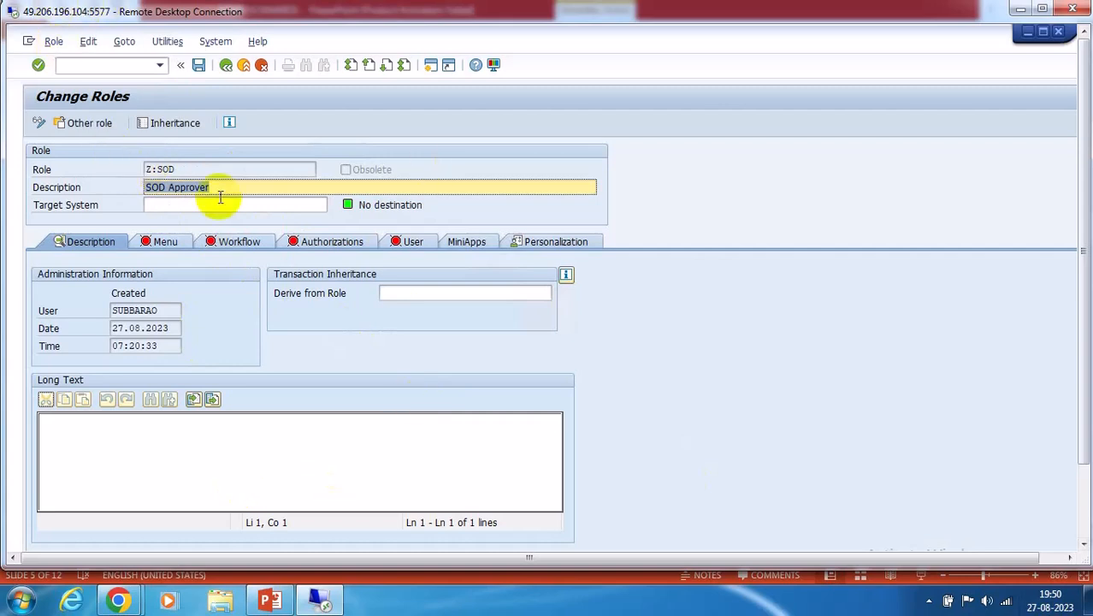
Leave the role editor and minimize SAP to show the MSMP Scenarios slide
left_click(179, 168)
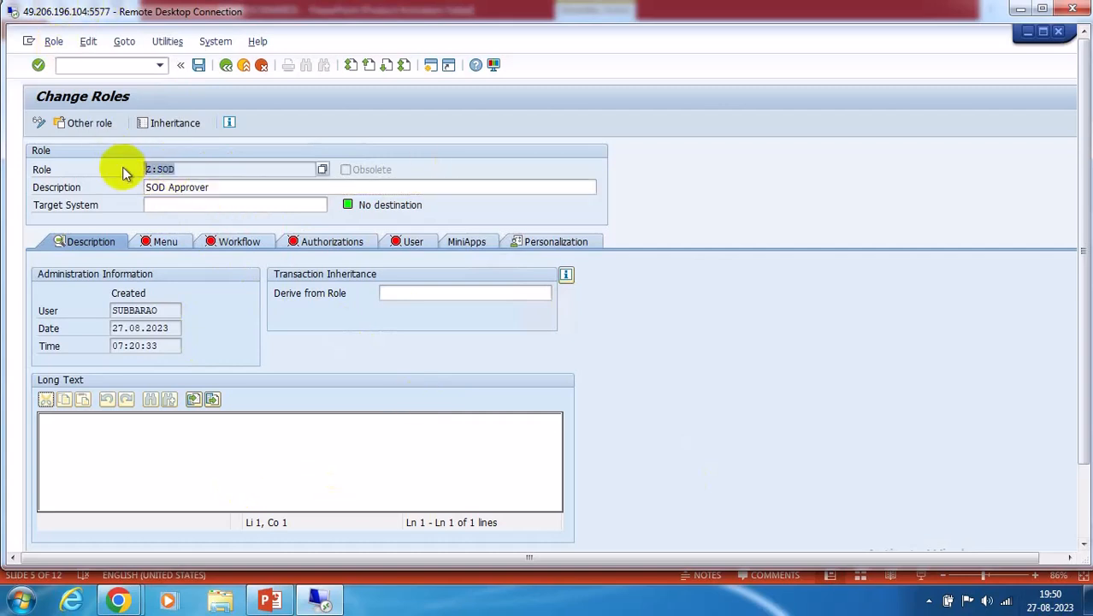
left_click(226, 65)
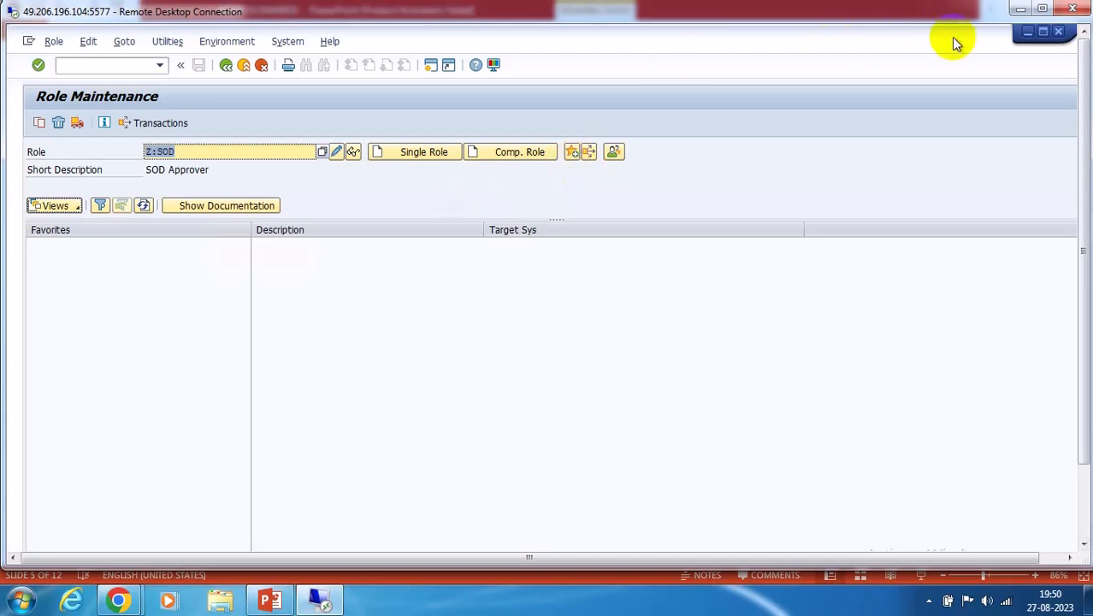
left_click(1021, 9)
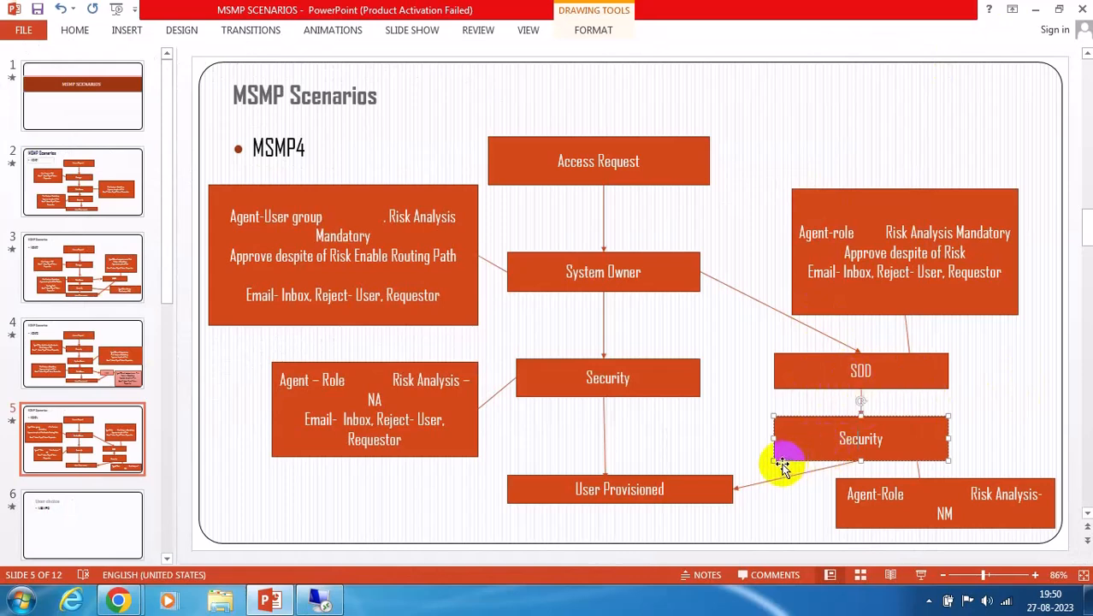
Bring the SAP window back and switch to the Maintain User Groups session
left_click(318, 599)
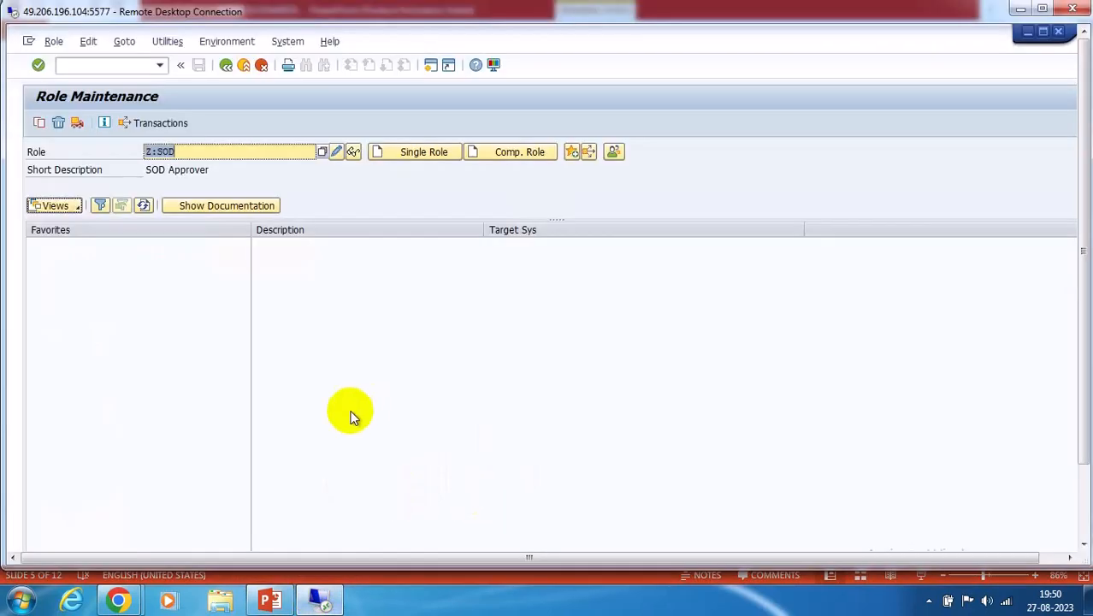
left_click(1080, 500)
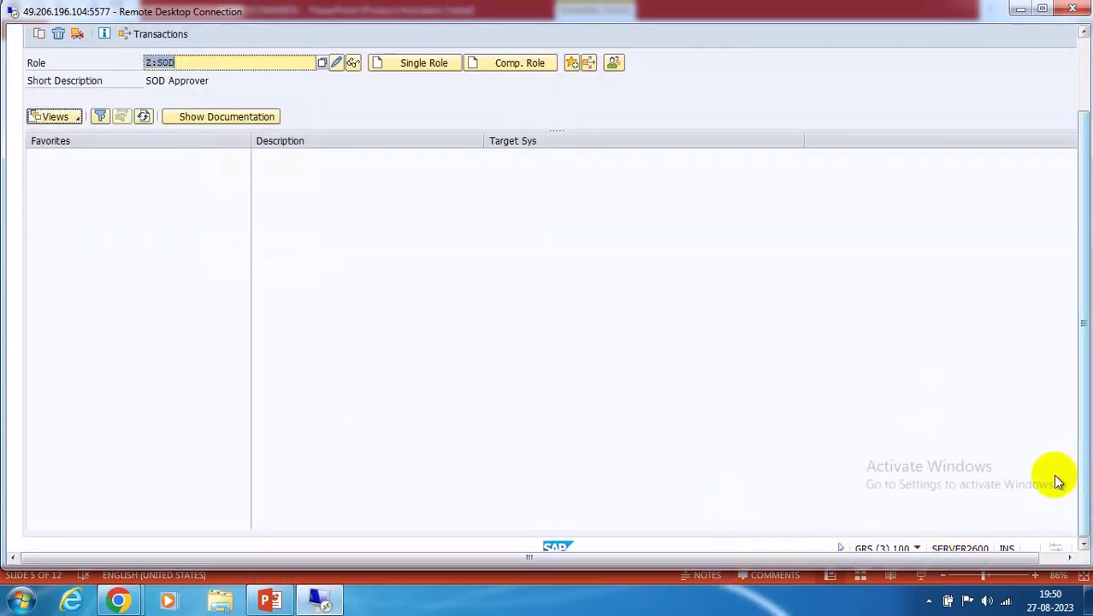
left_click(1082, 52)
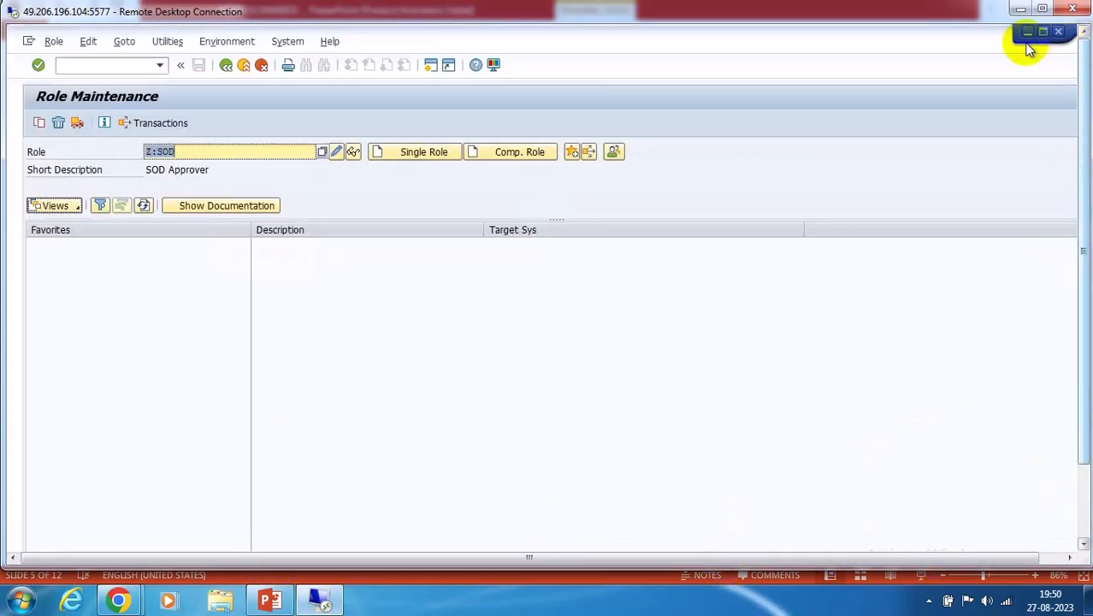
left_click(1030, 34)
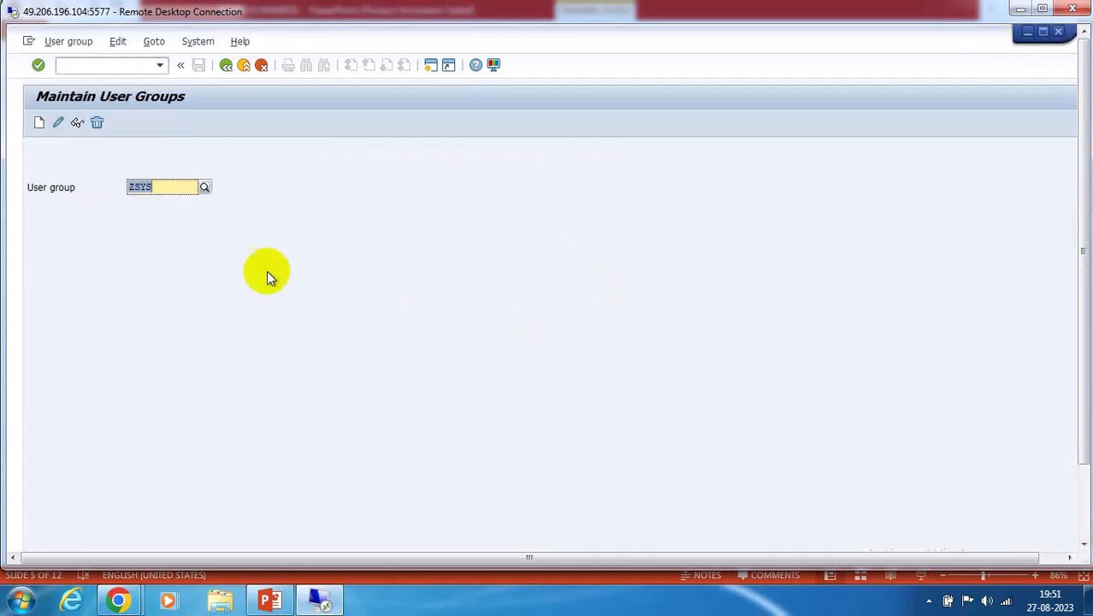
Launch NetWeaver Business Client with /nnwbc, allowing it in the security prompt
left_click(104, 65)
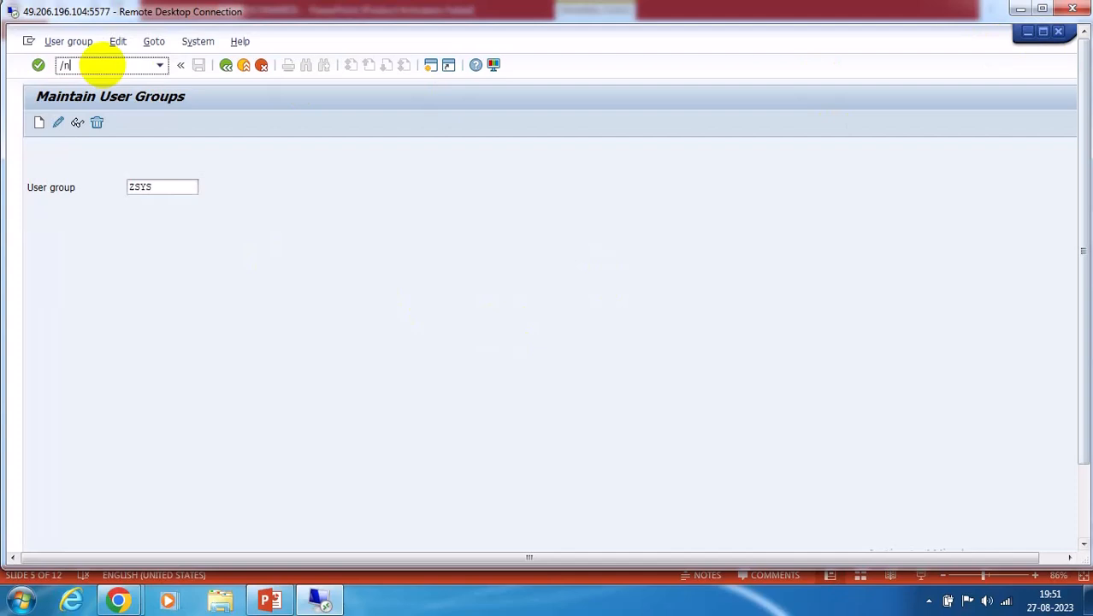
type("/nnwbc")
key("Return")
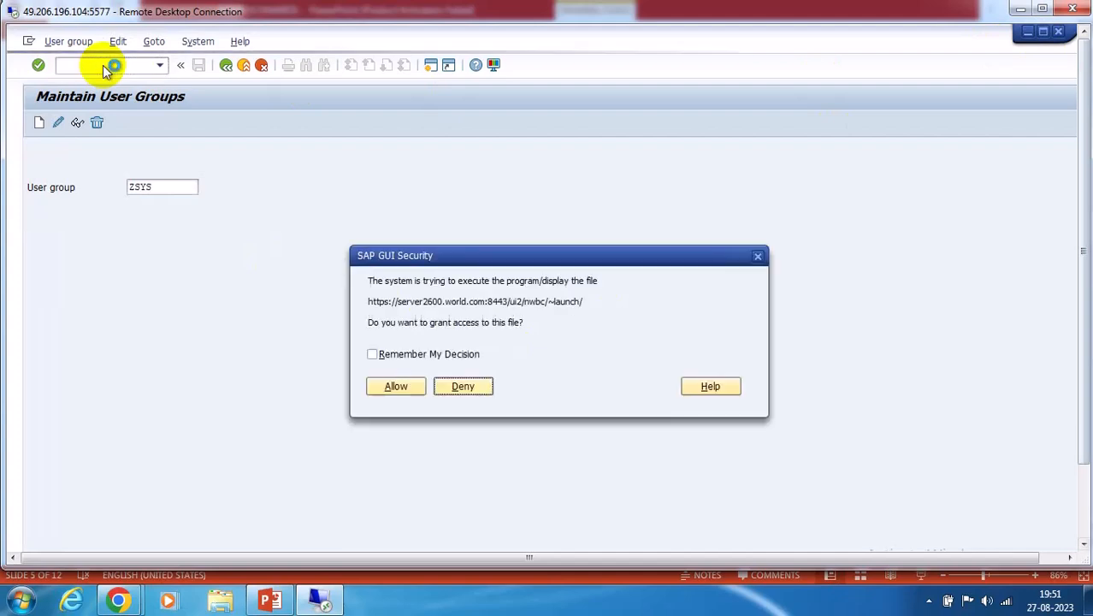
left_click(380, 389)
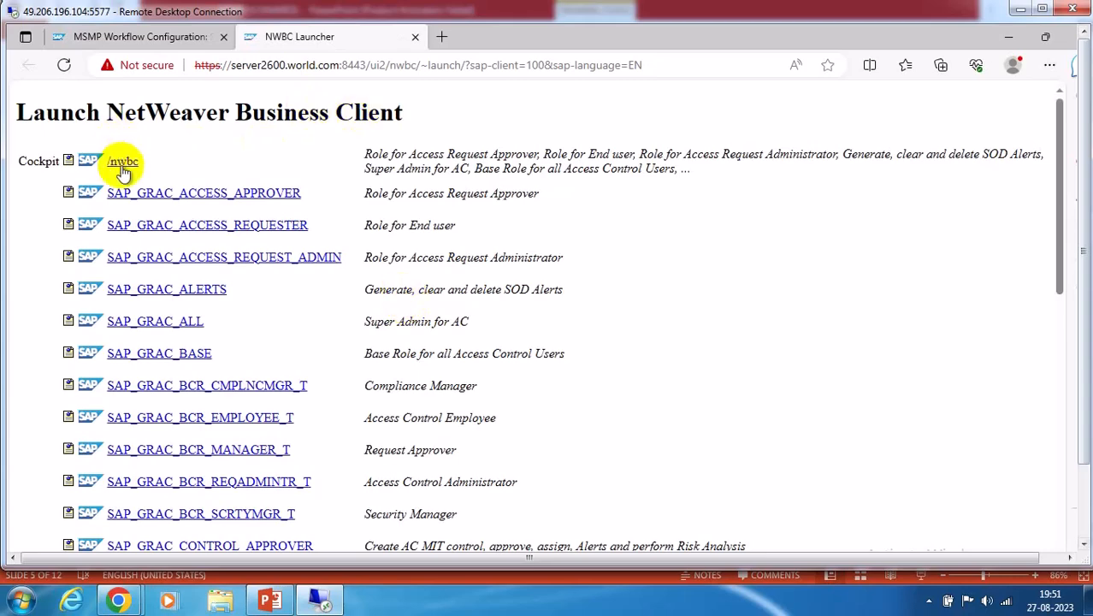
Open the Access Control Owners list from the Setup area
left_click(123, 167)
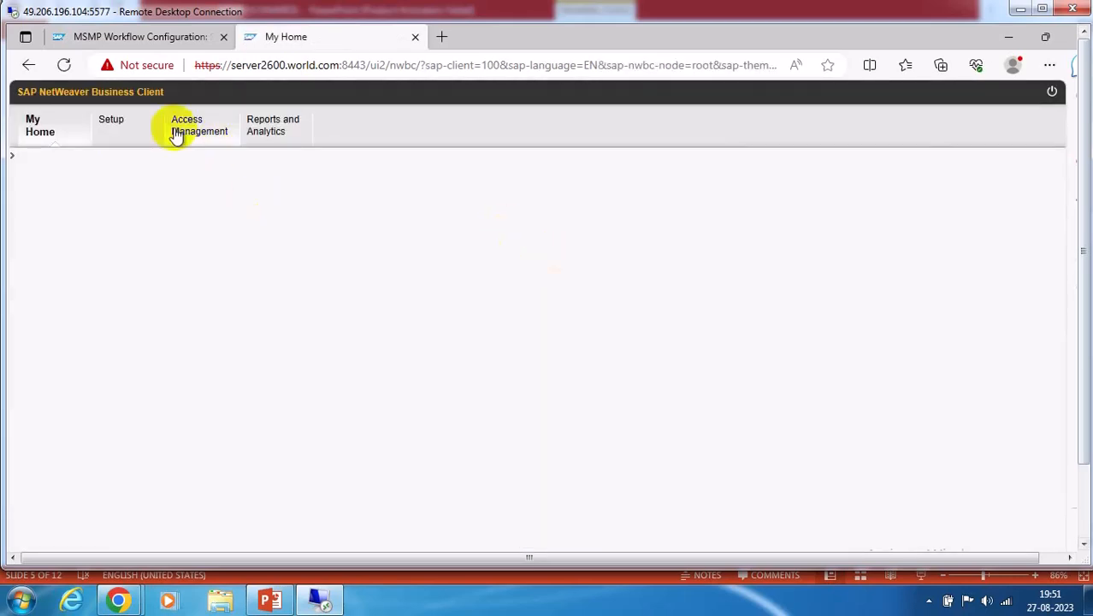
left_click(111, 125)
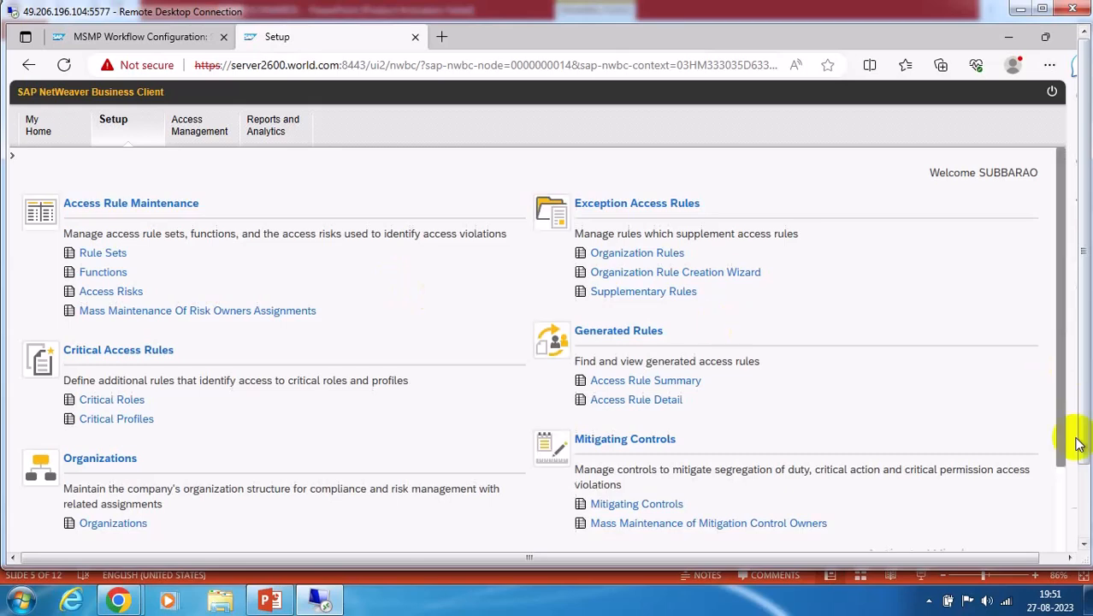
left_click(1081, 486)
left_click(1060, 412)
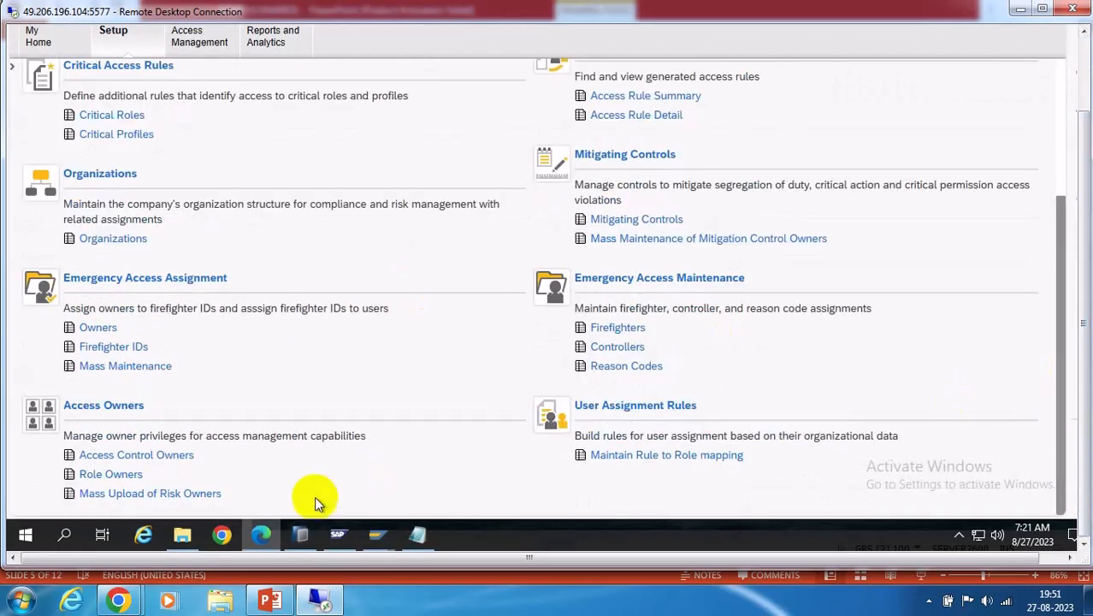
left_click(135, 454)
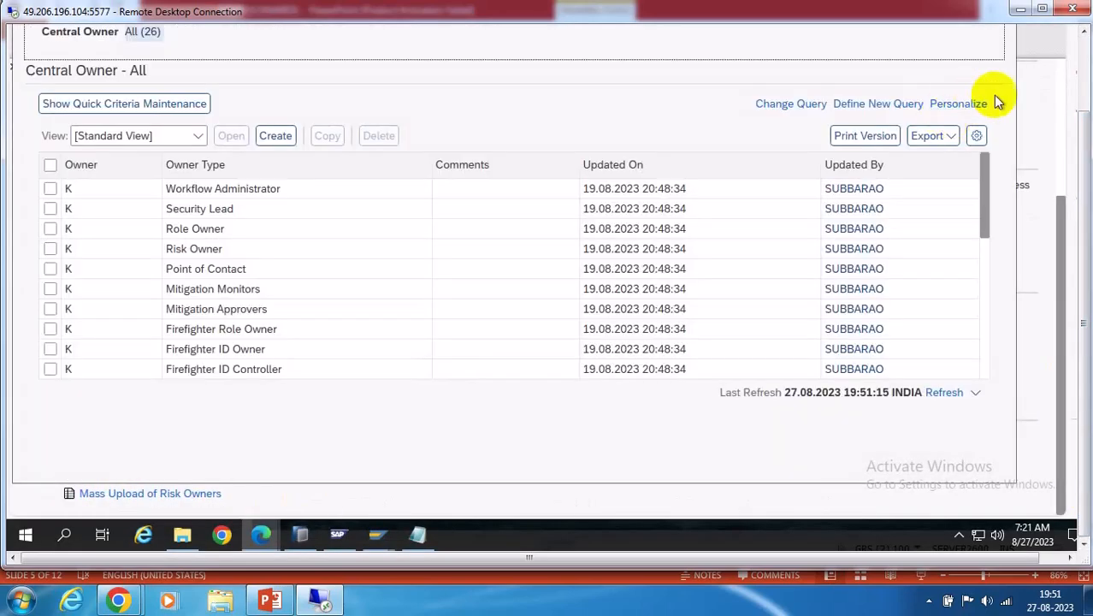
Filter the owner list by Owner Type to show only Security Lead
right_click(227, 175)
left_click(577, 111)
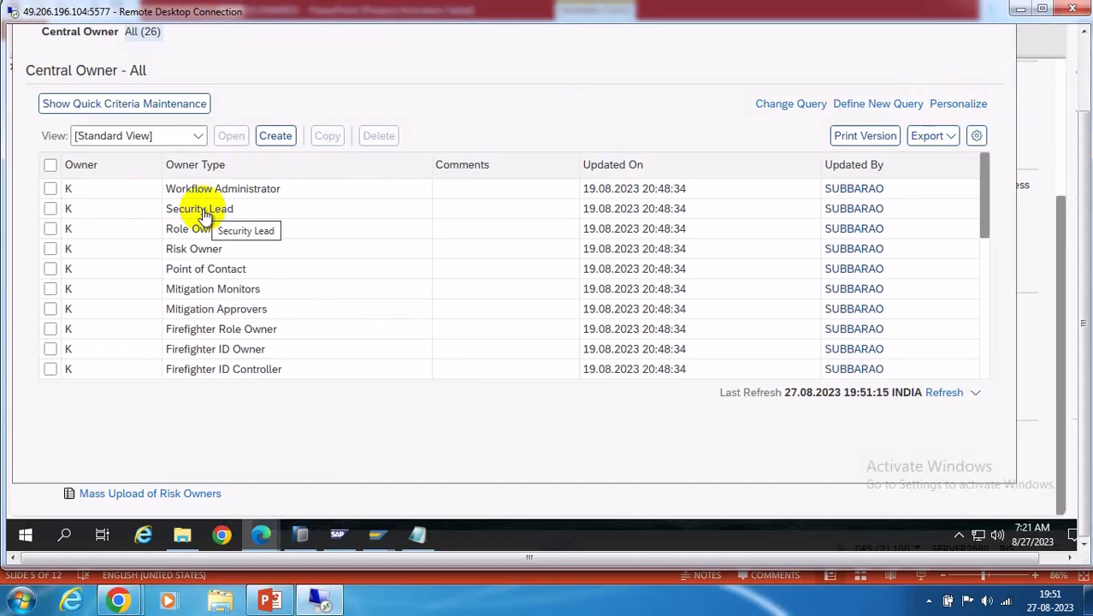
left_click(204, 169)
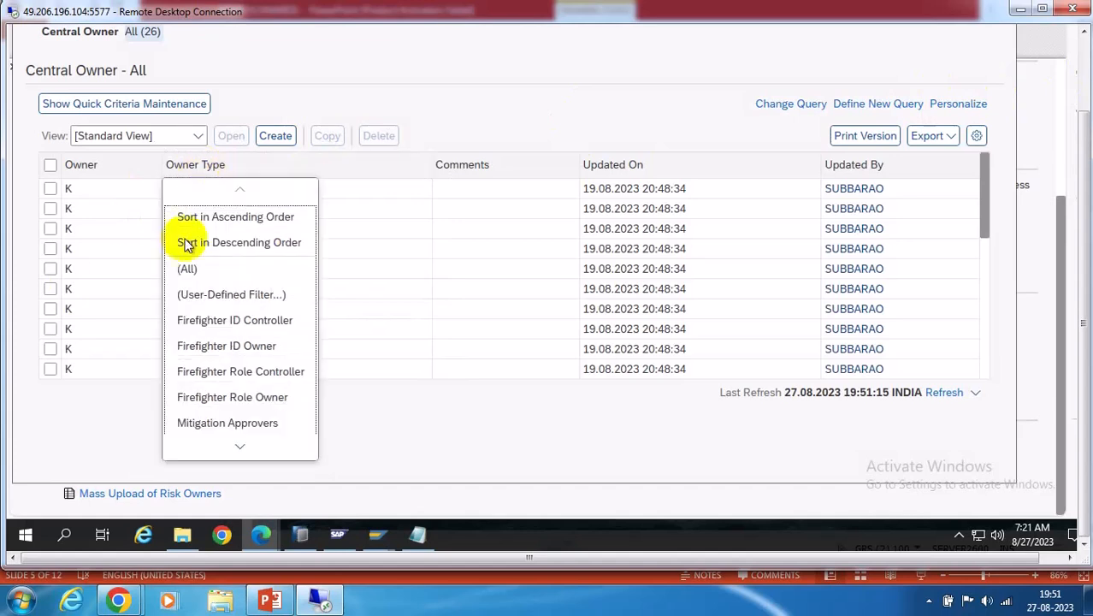
scroll(244, 449, "down", 2)
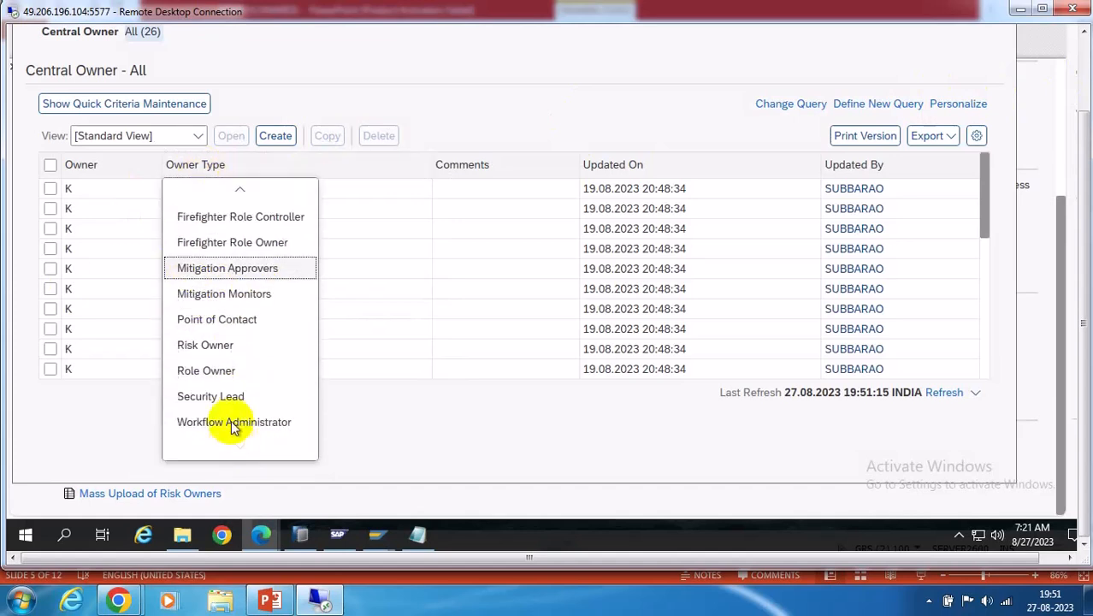
left_click(210, 397)
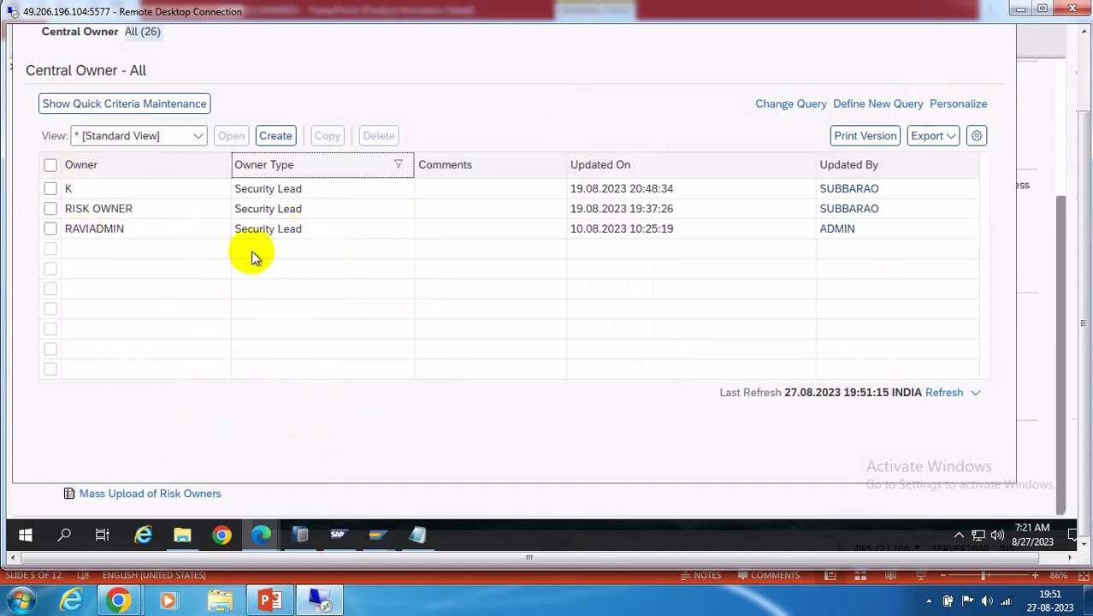
Minimize the owner list and go to MSMP Step 1, Process Global Settings
left_click(1087, 52)
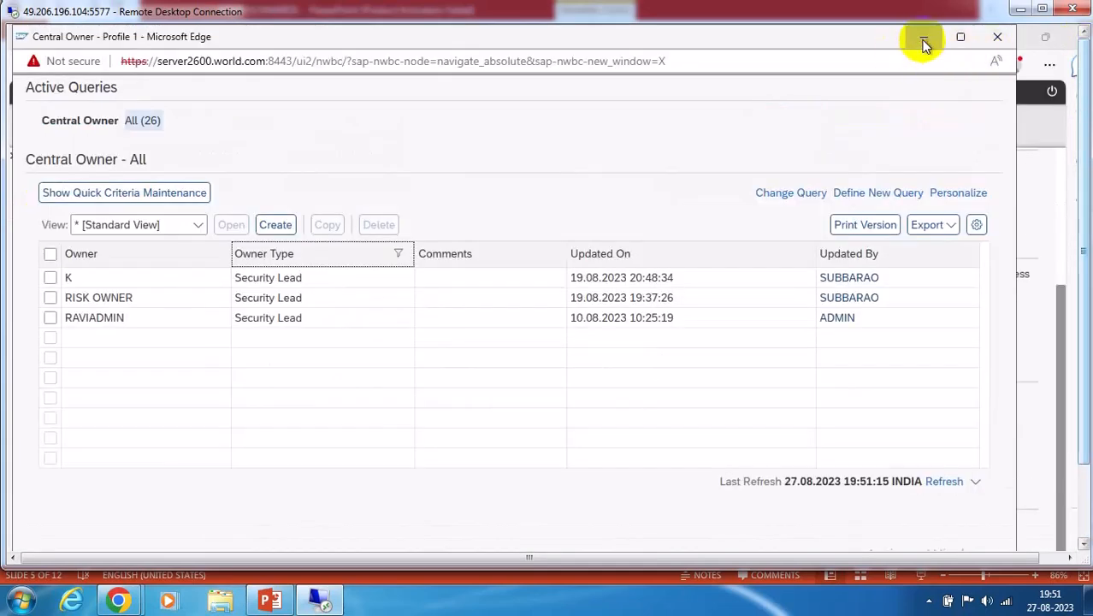
left_click(923, 40)
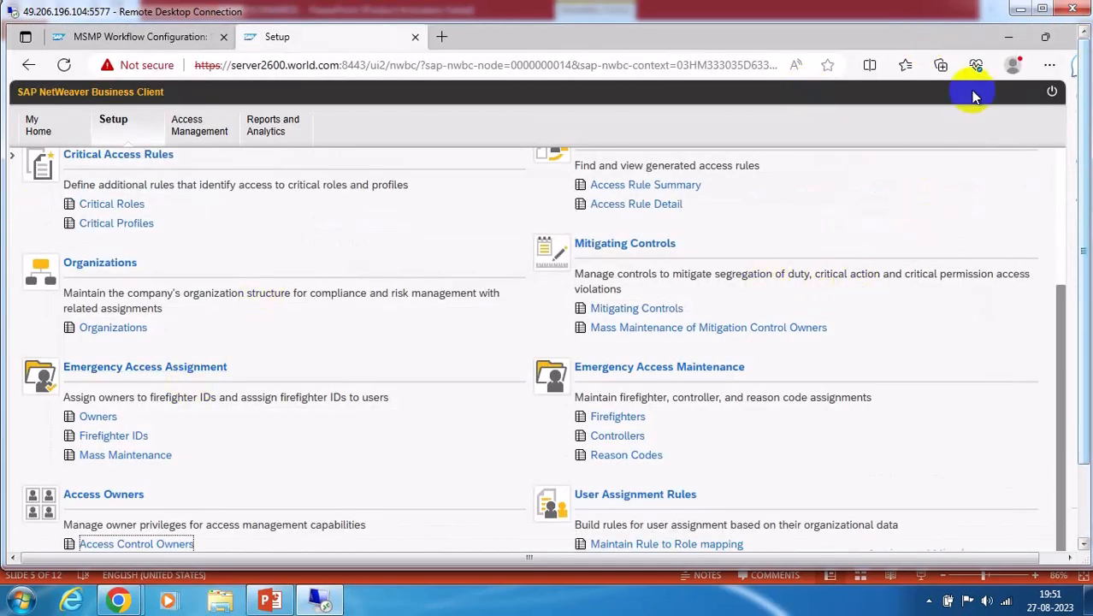
left_click(111, 37)
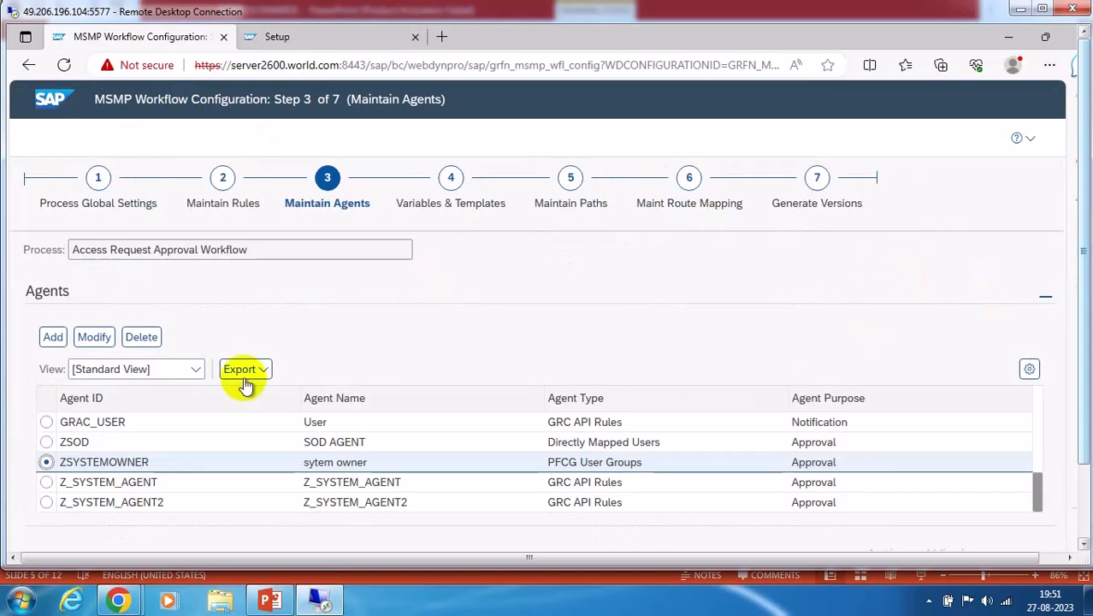
left_click(88, 180)
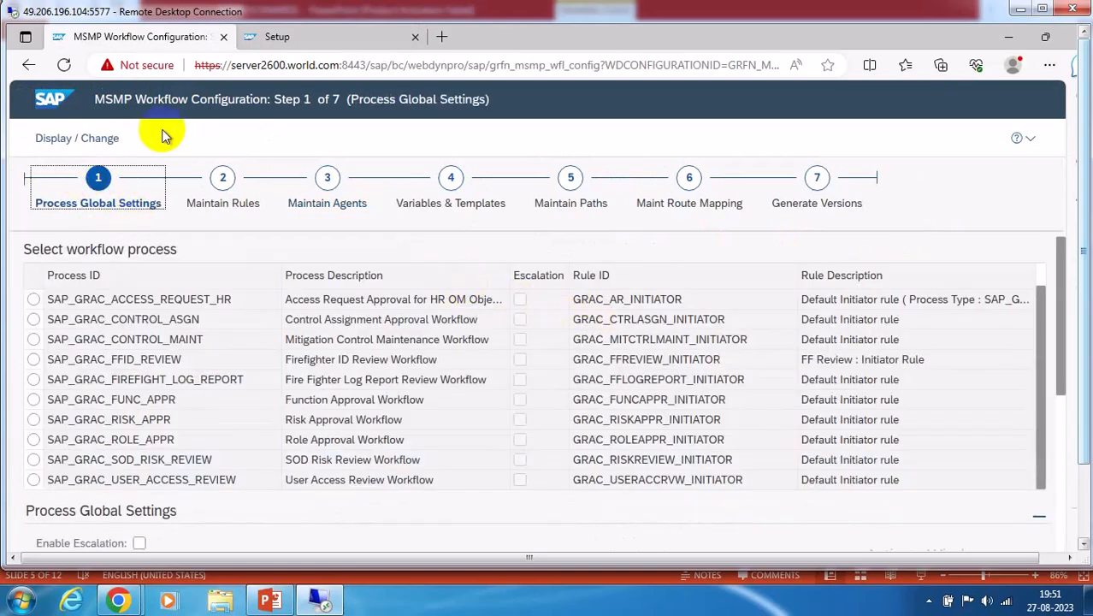
In Maintain Agents, add a new agent with ID and name Z_OWNER
left_click(327, 178)
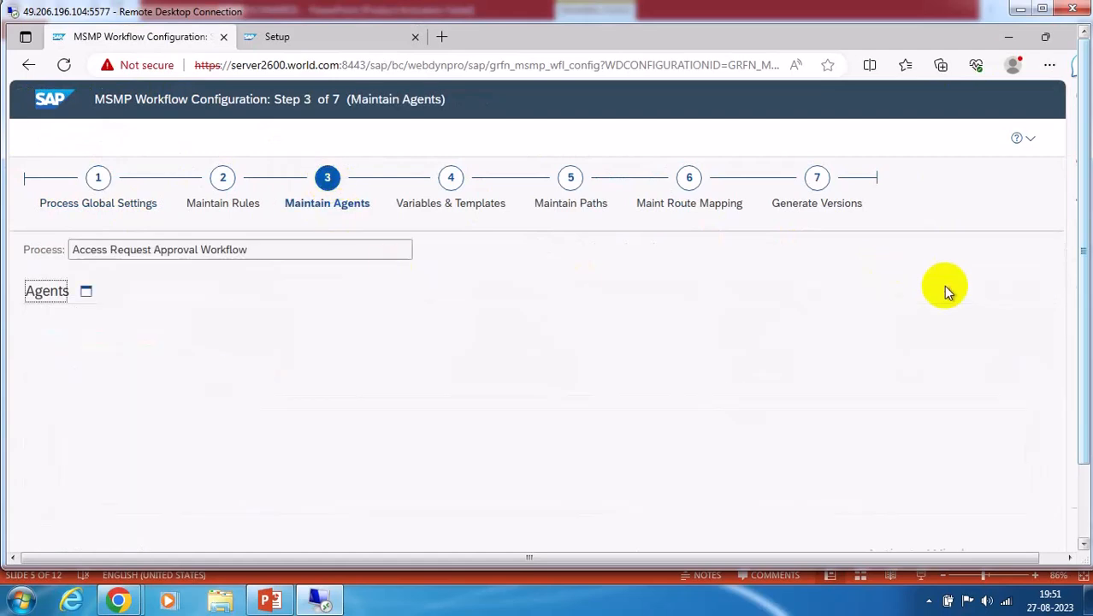
left_click(89, 295)
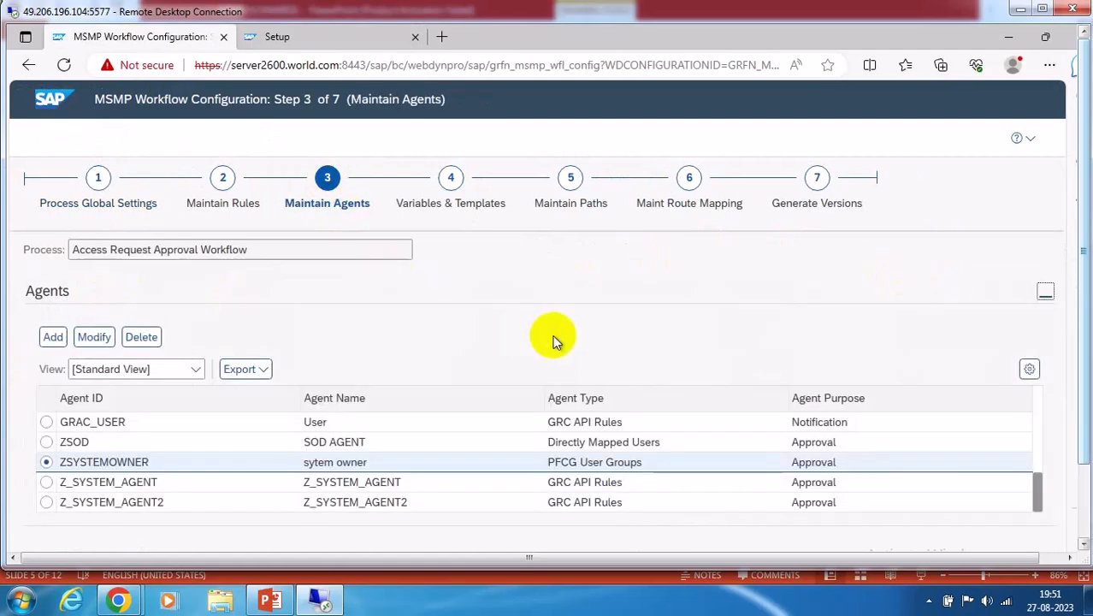
left_click(54, 339)
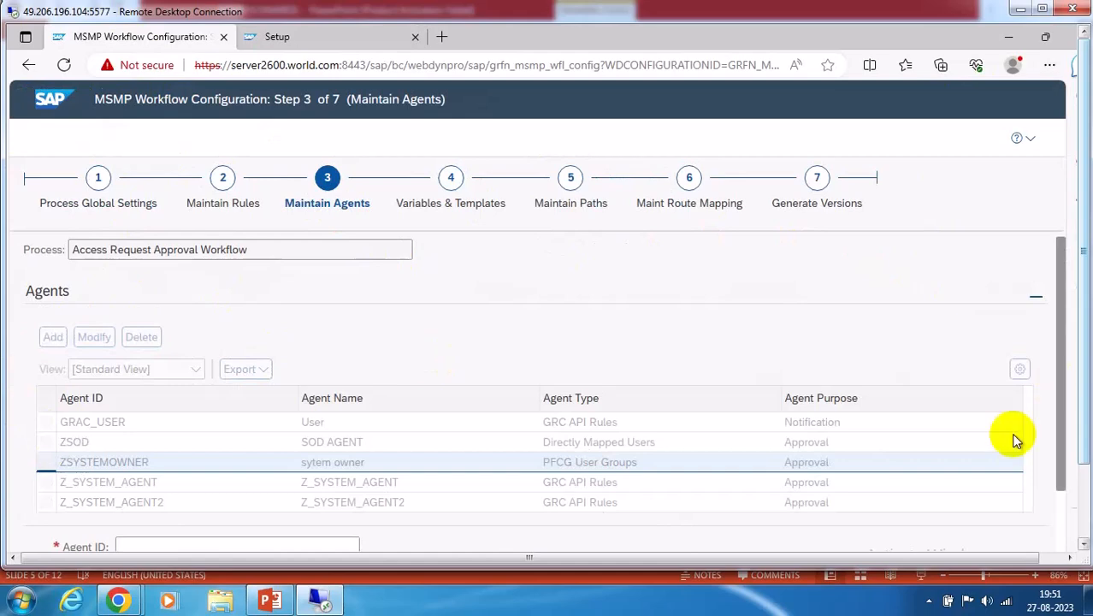
left_click(1085, 496)
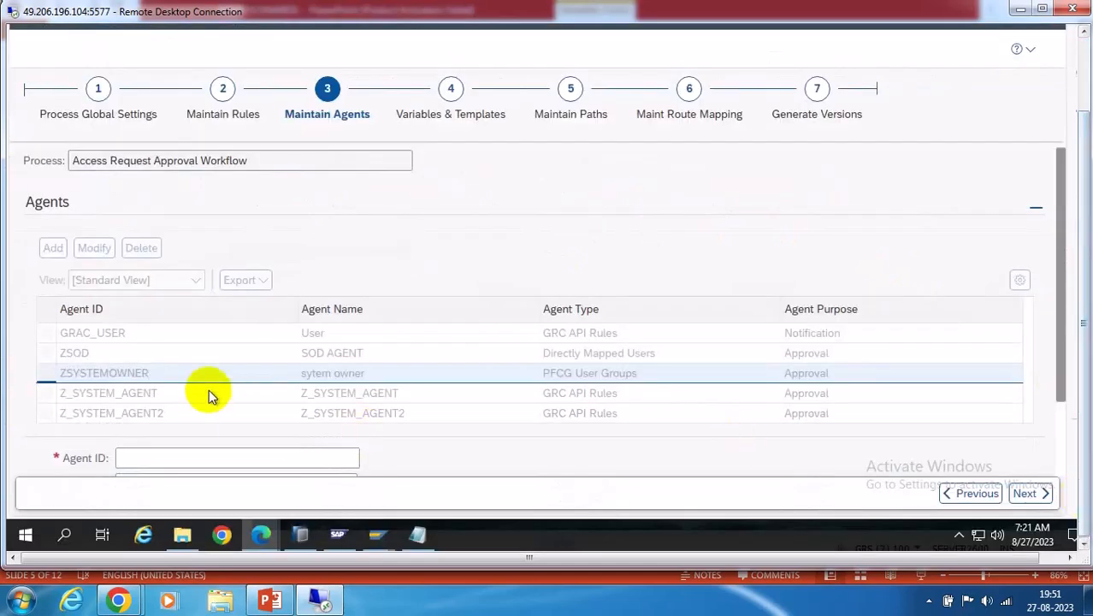
scroll(1067, 435, "down", 2)
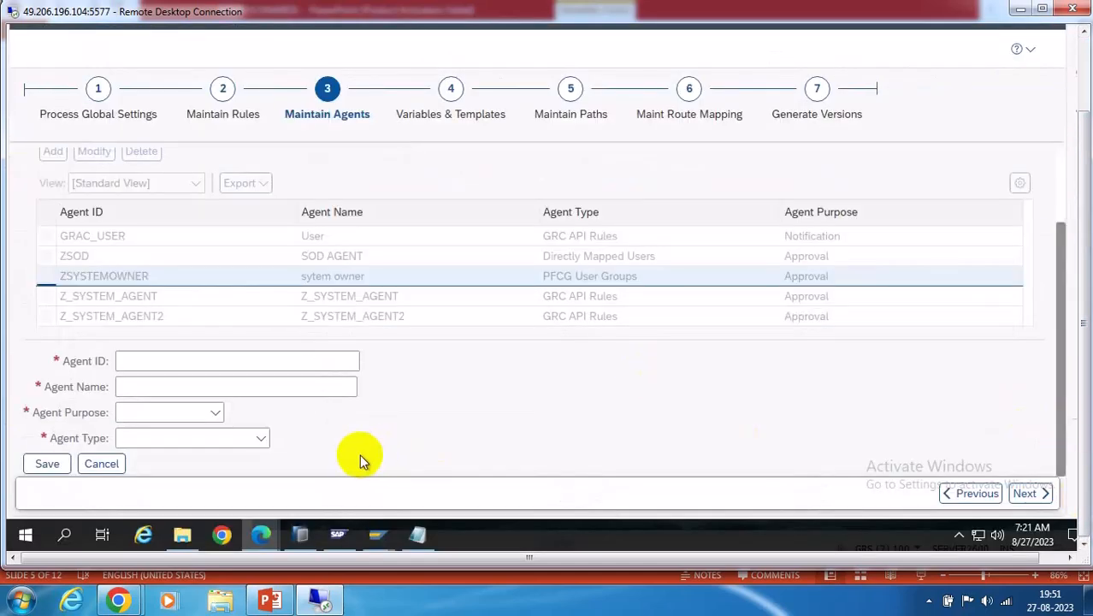
left_click(130, 364)
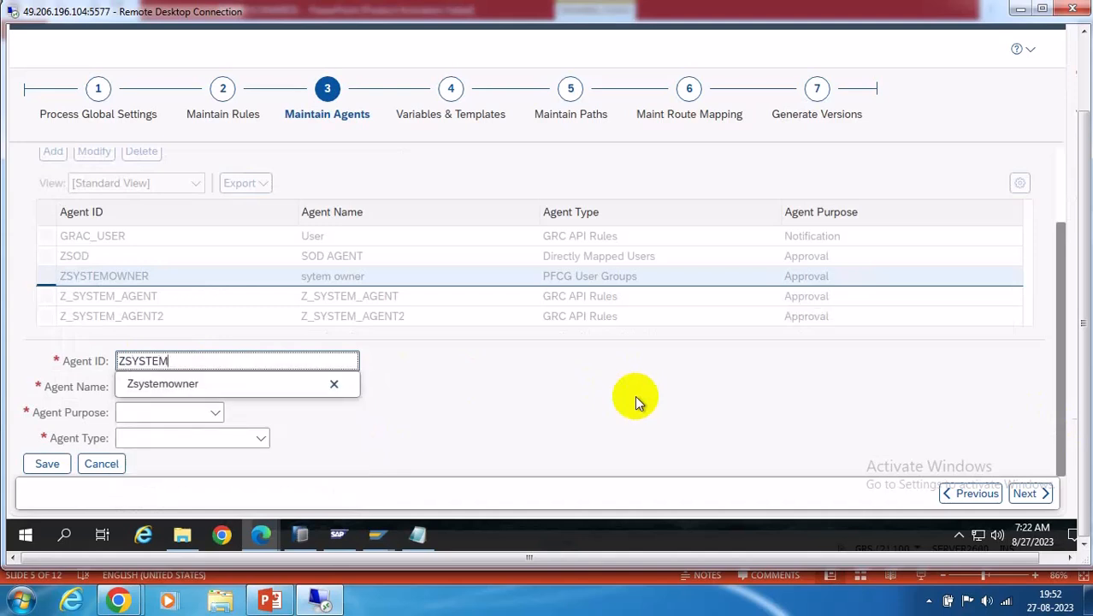
key("BackSpace")
key("BackSpace")
key("BackSpace")
key("BackSpace")
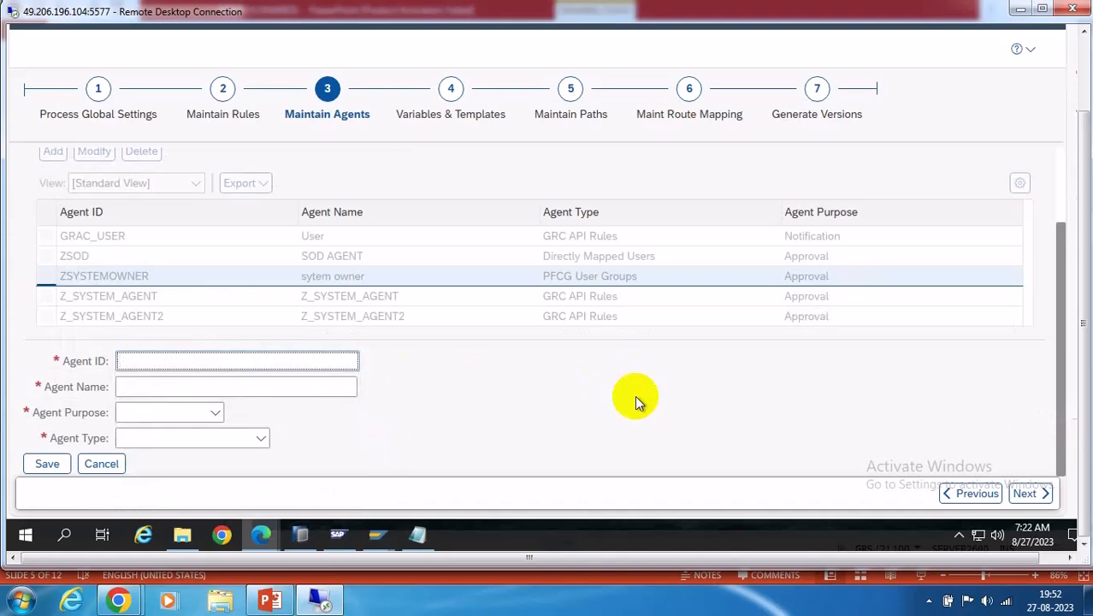
type("Z_OWNER")
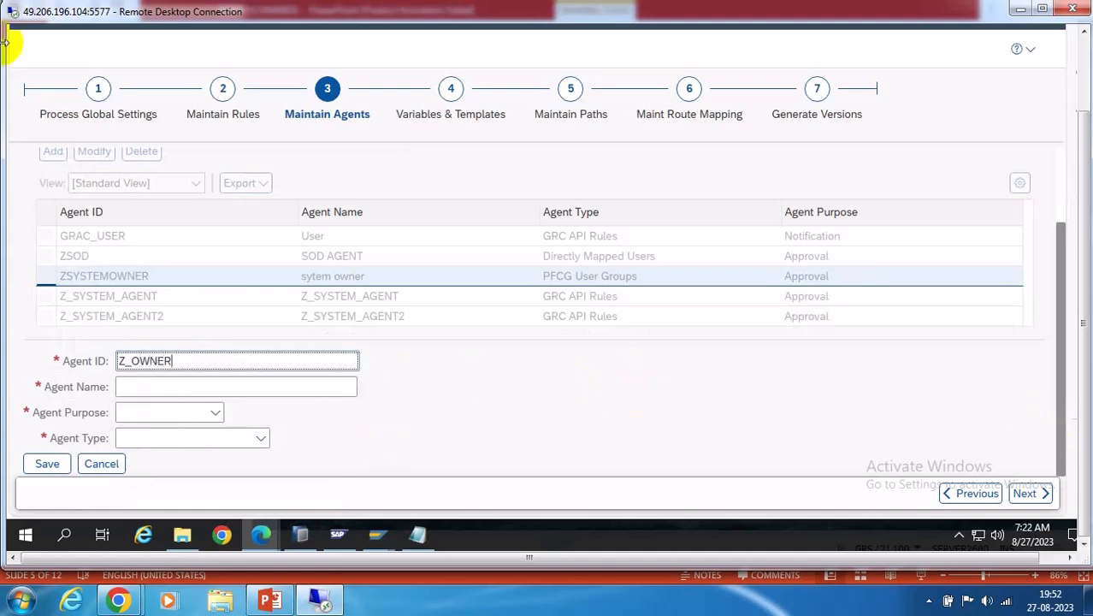
left_click(124, 386)
double_click(173, 363)
key("ctrl+c")
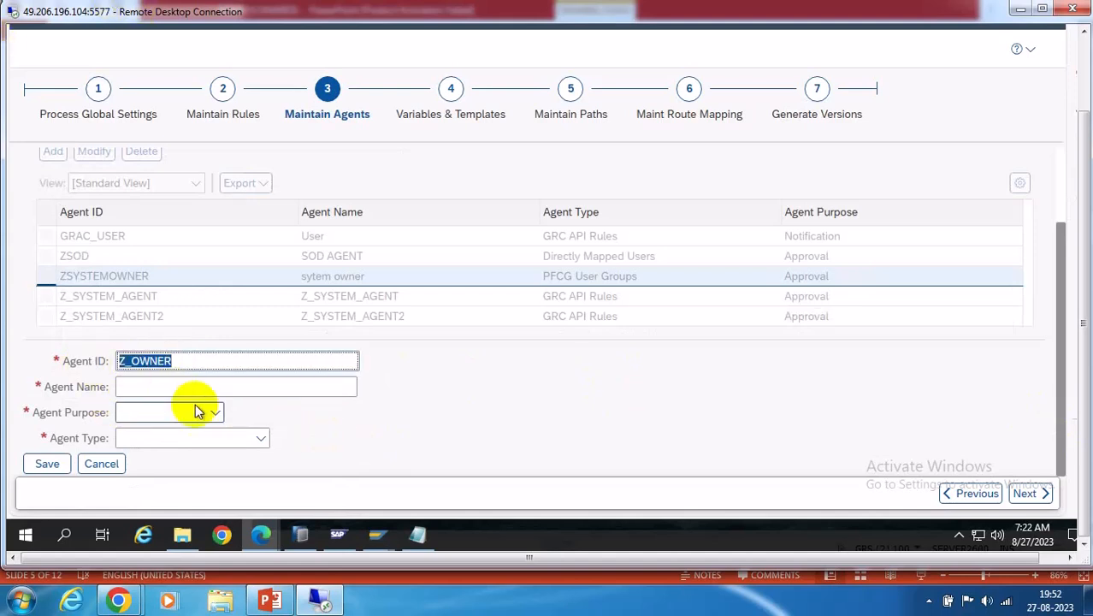
left_click(136, 385)
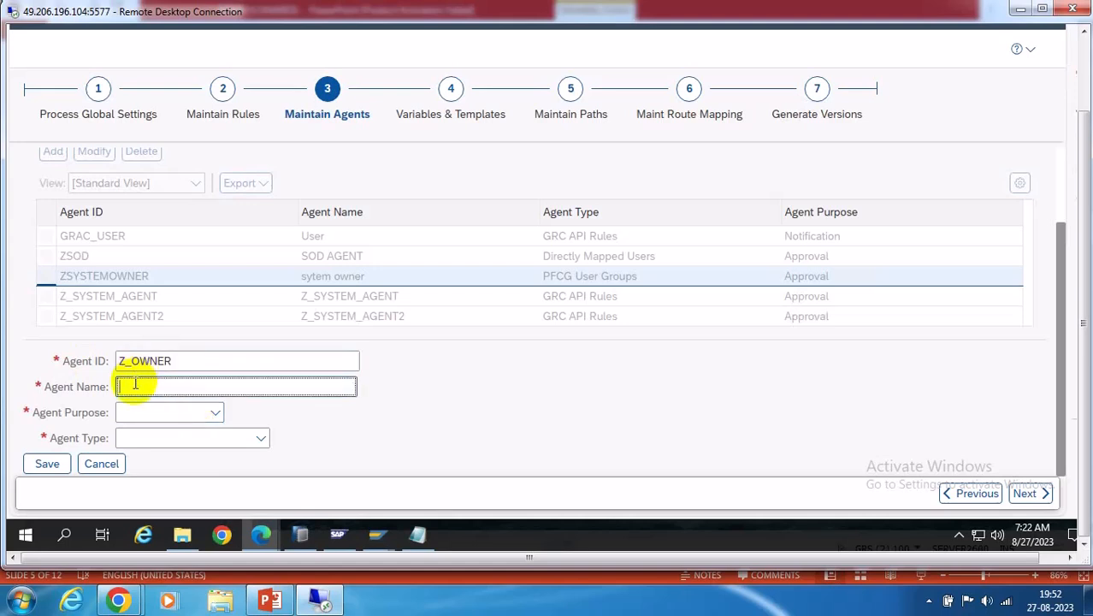
key("ctrl+v")
Set Z_OWNER to purpose Approval, type PFCG User Groups, user group ZSYS, and save
left_click(220, 412)
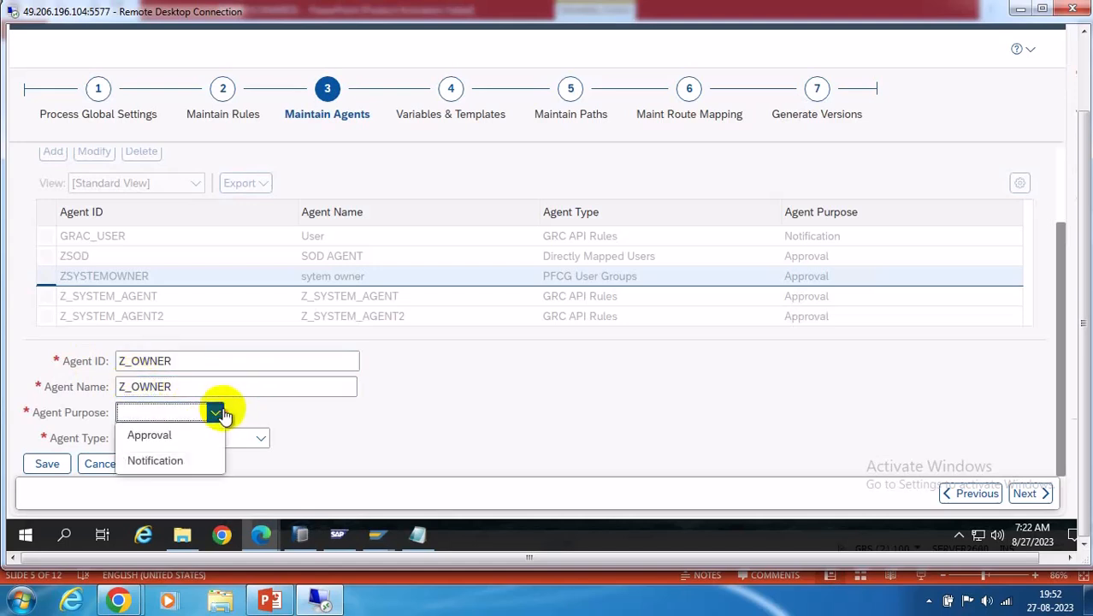
left_click(144, 434)
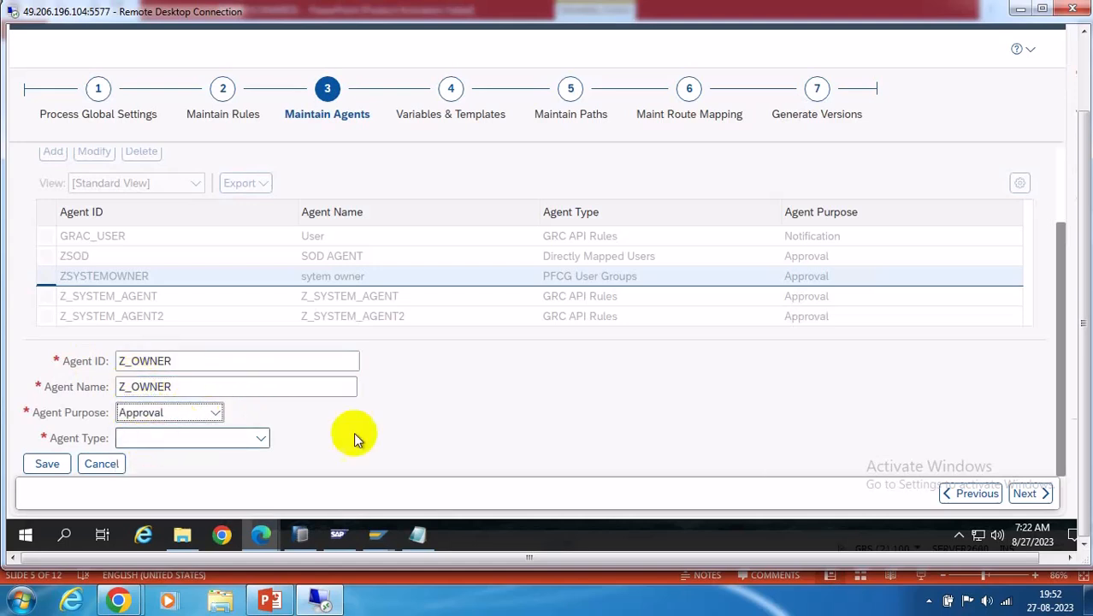
left_click(261, 439)
left_click(188, 388)
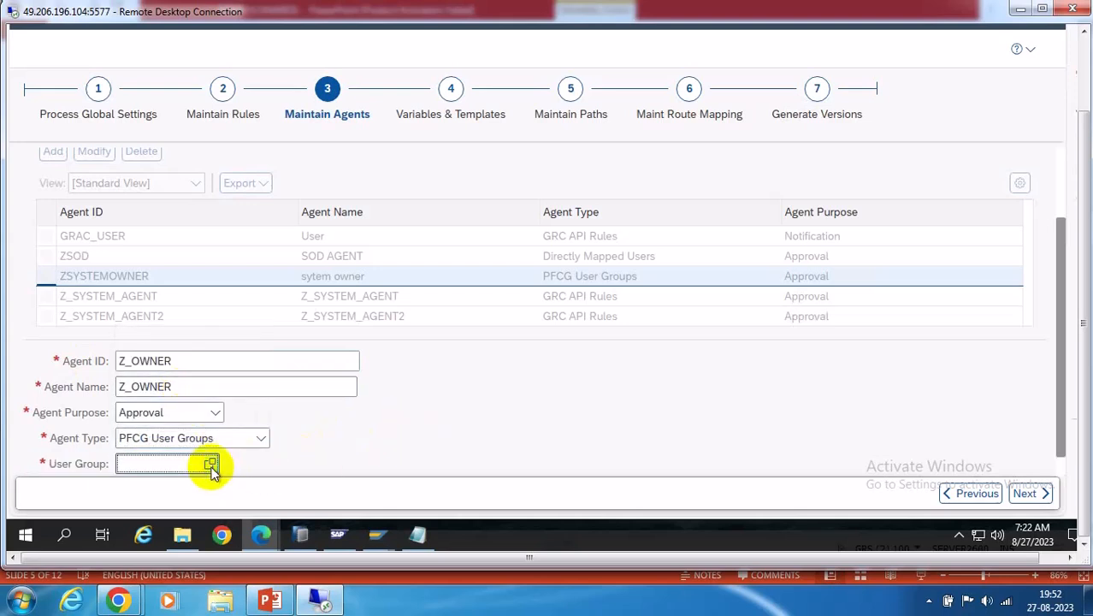
left_click(211, 464)
left_click(241, 285)
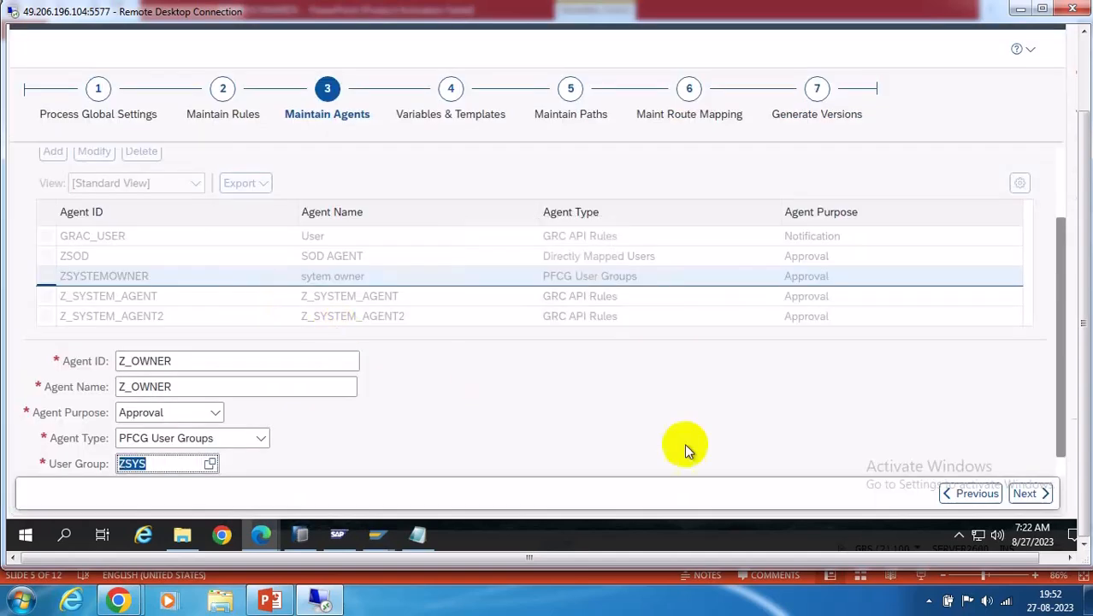
scroll(1059, 460, "down", 1)
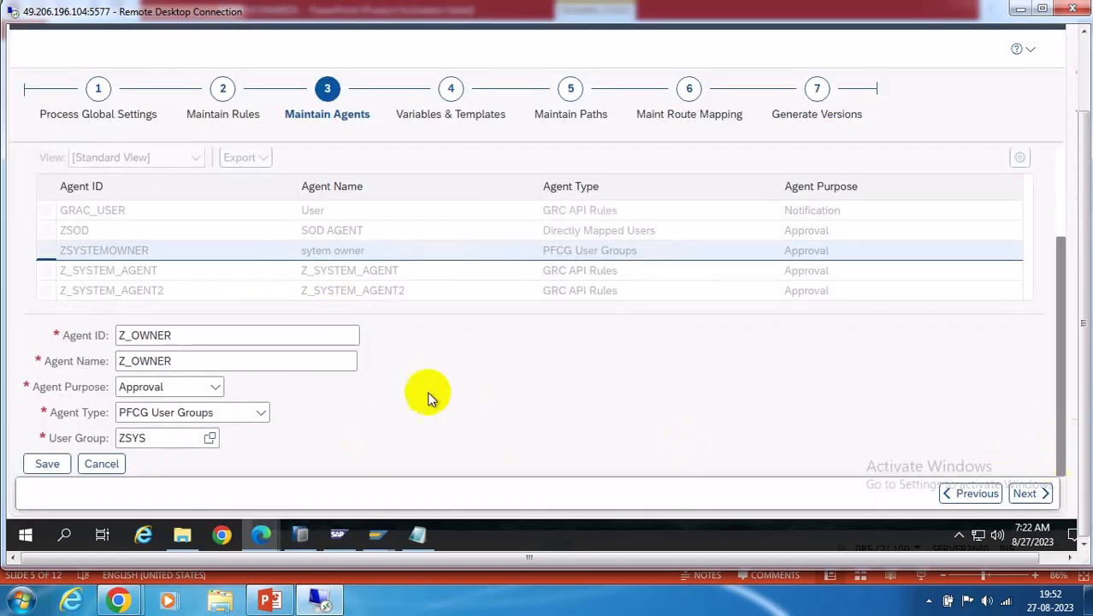
left_click(47, 464)
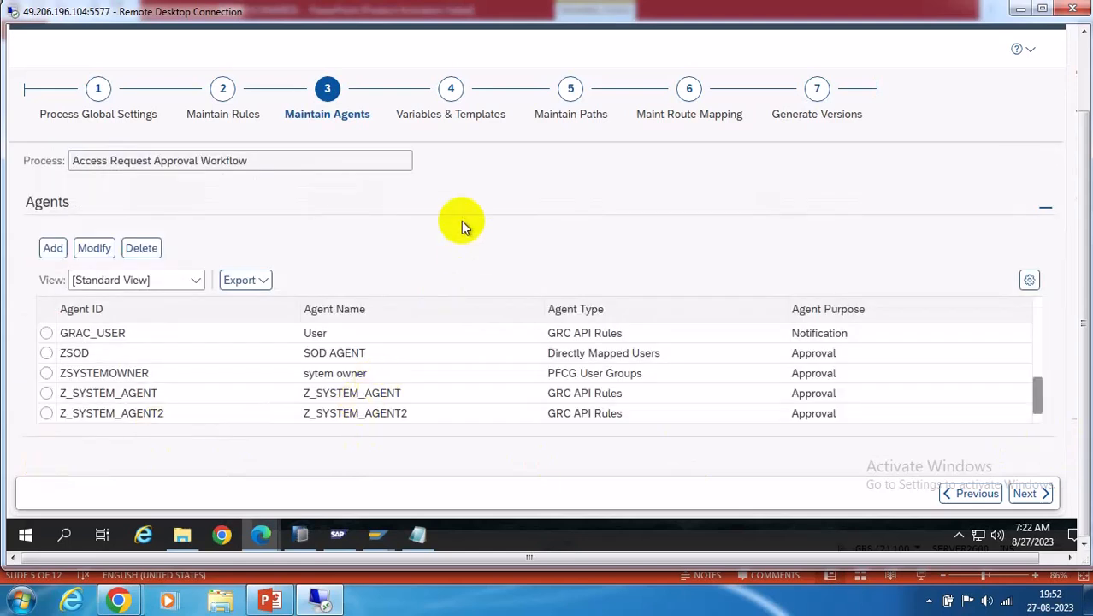
Add a new agent with ID and name ZSOD_APPROVER
left_click(53, 249)
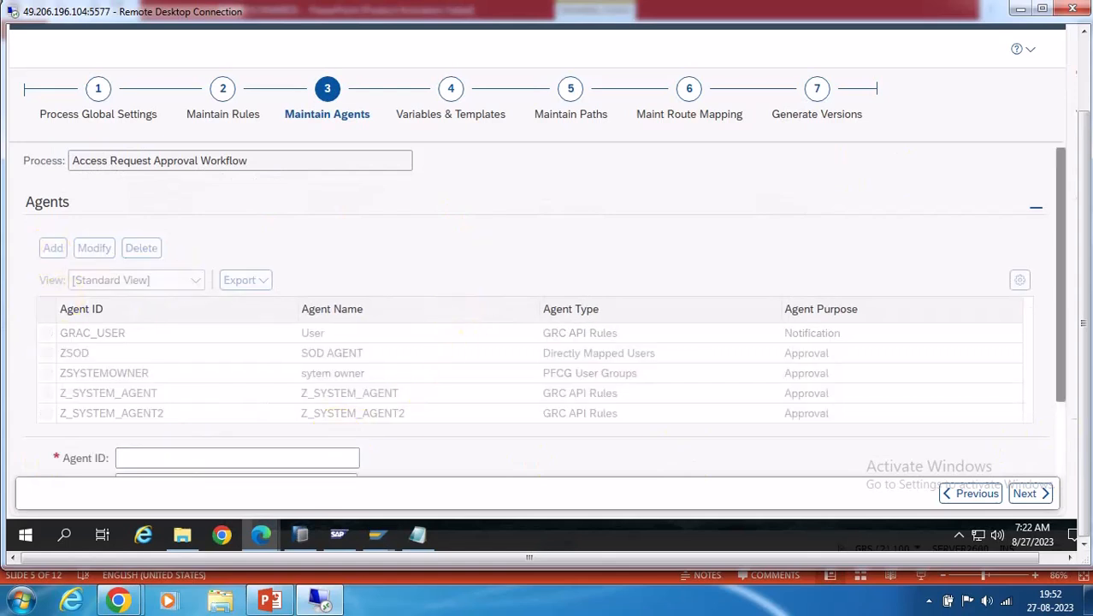
scroll(1054, 449, "down", 2)
left_click(163, 362)
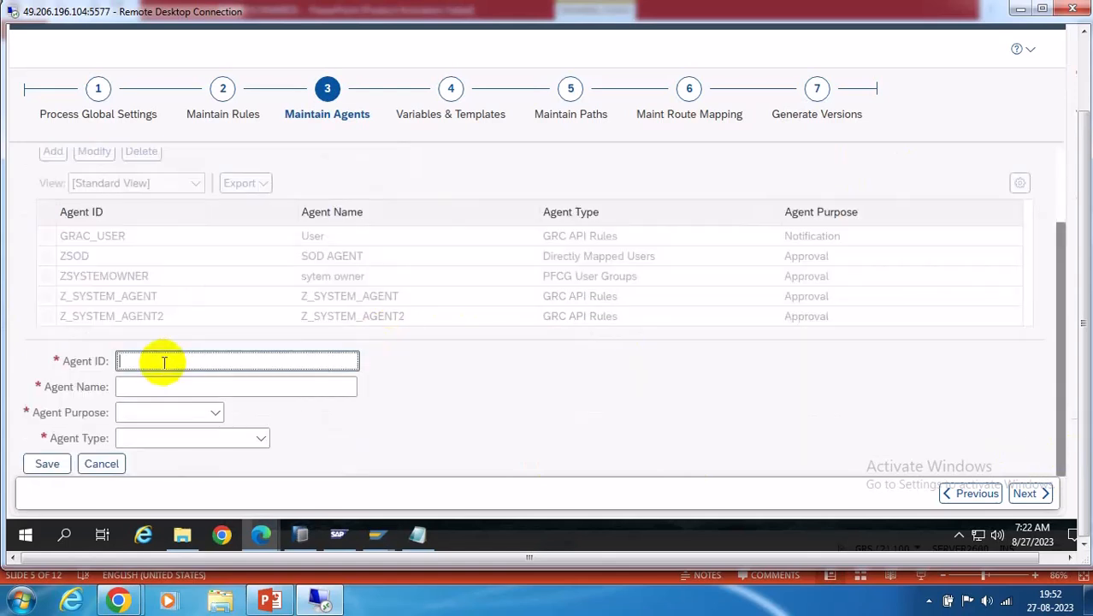
type("Z")
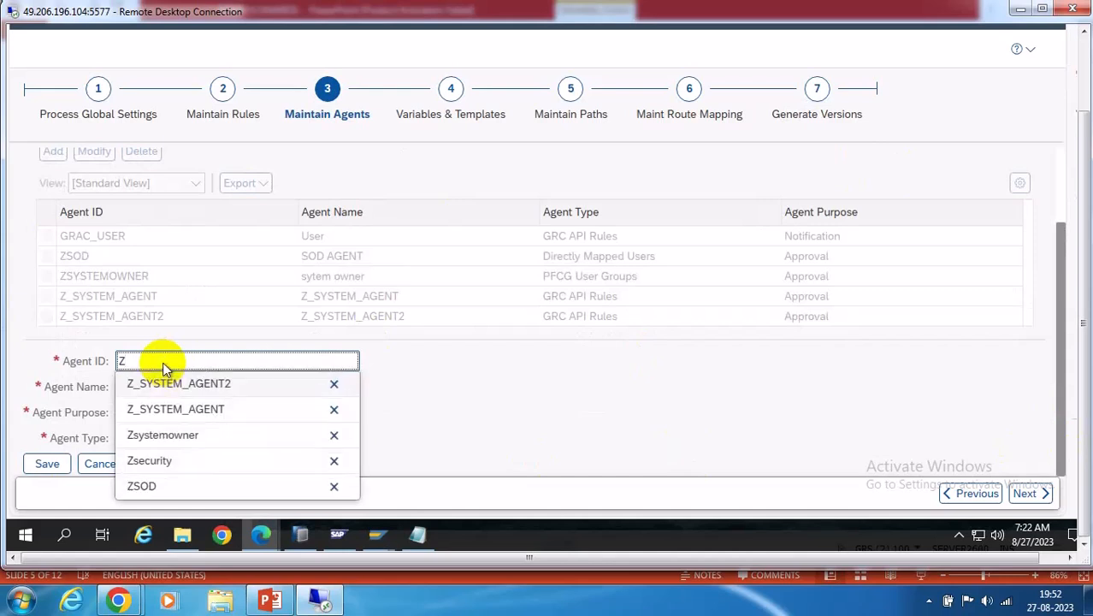
type("SOD_APPROVER")
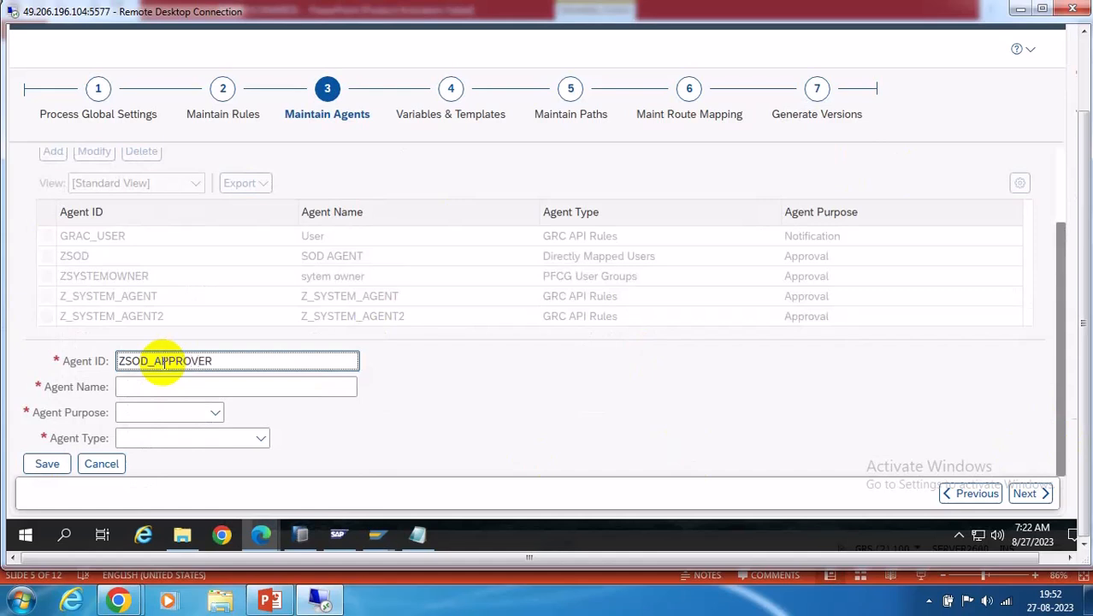
left_click_drag(220, 364, 130, 358)
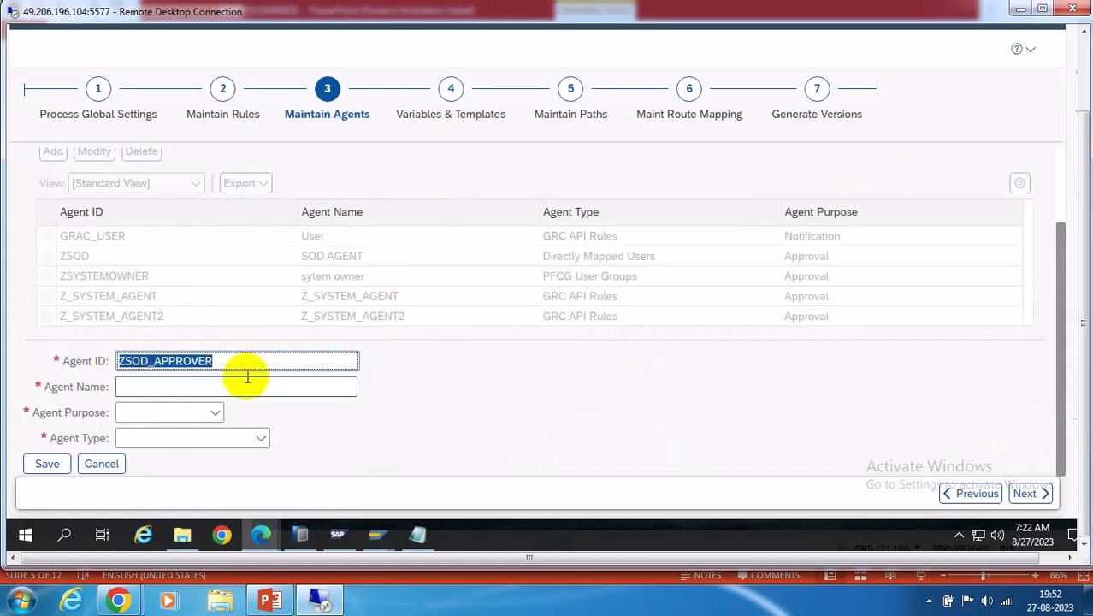
left_click(127, 389)
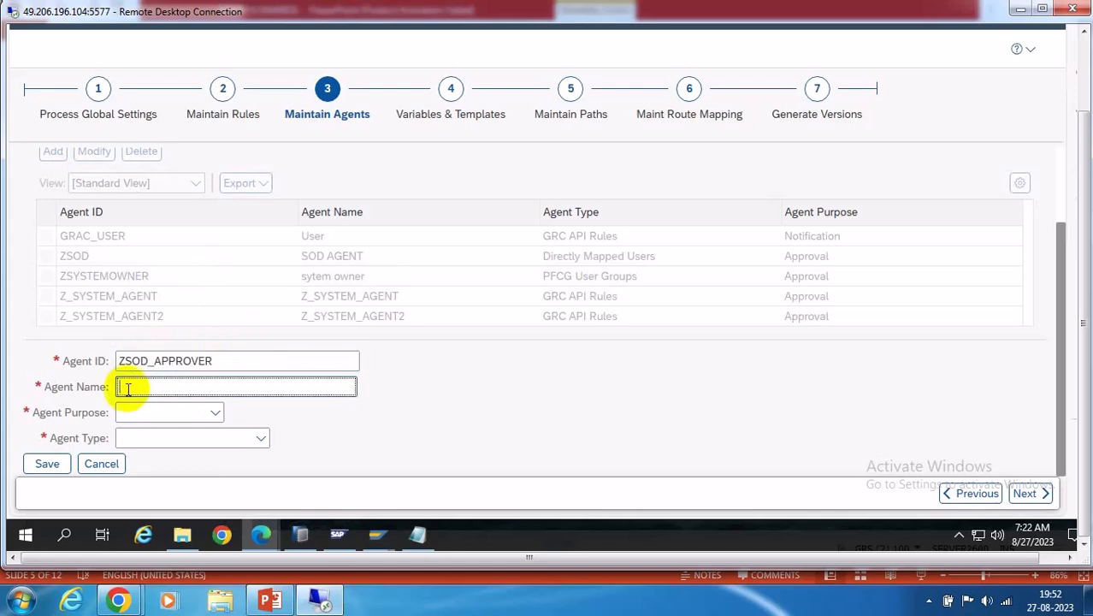
Set the agent's purpose to Approval and its type to PFCG Roles
left_click(217, 413)
left_click(159, 434)
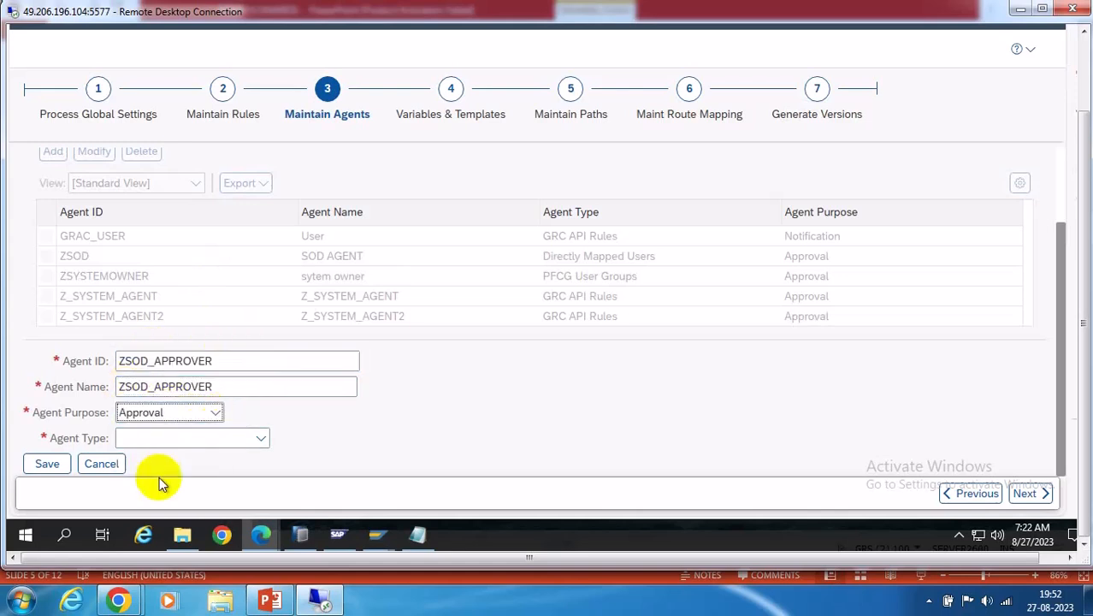
left_click(259, 438)
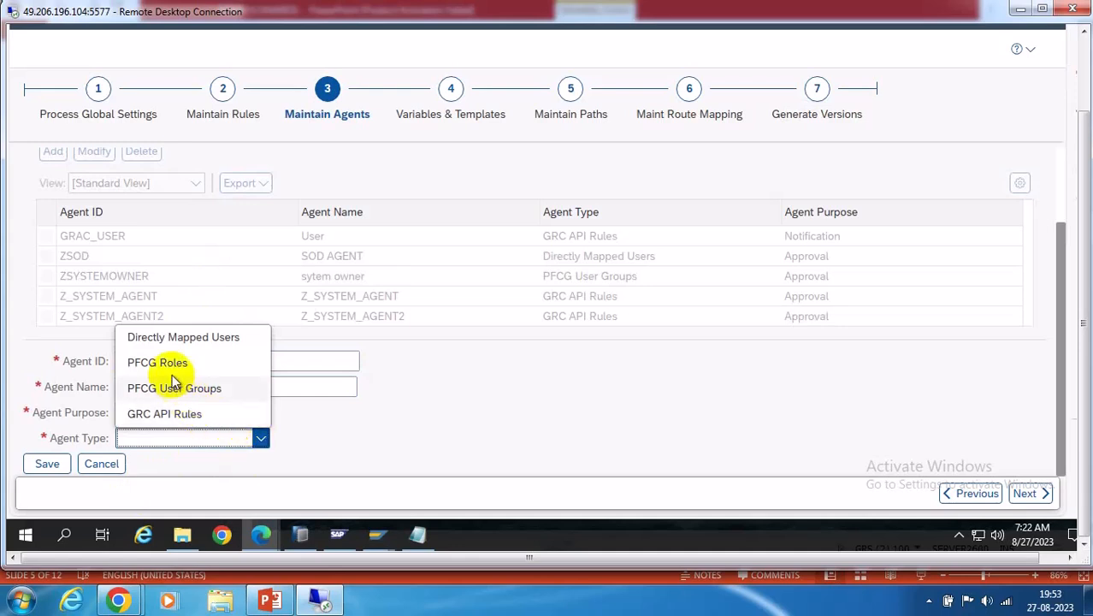
left_click(158, 362)
Enter role Z:SOD for the ZSOD_APPROVER agent and save it
left_click(171, 467)
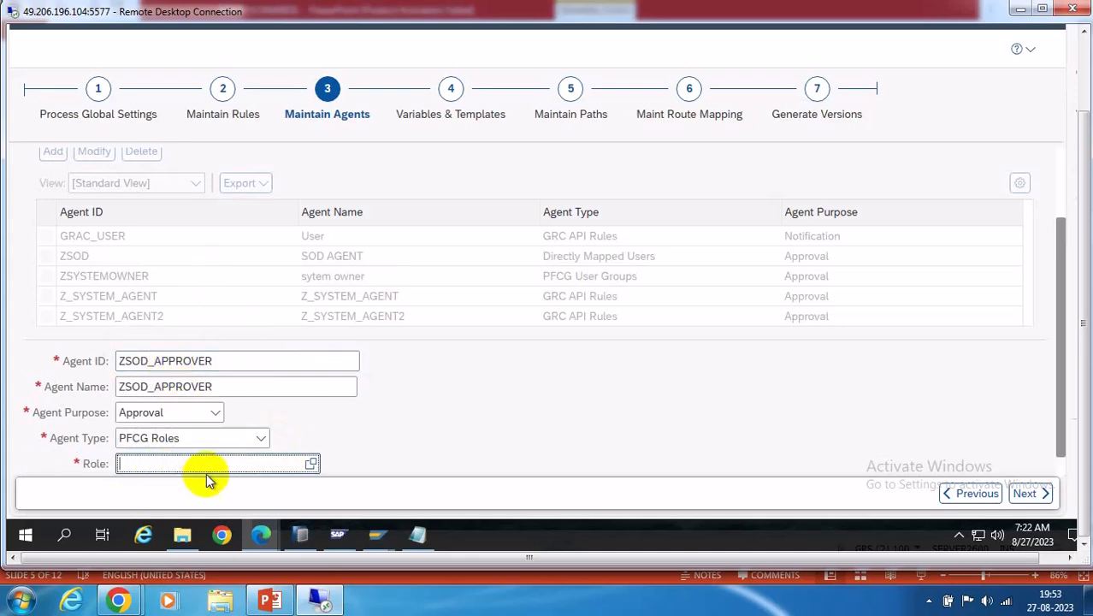
left_click(310, 465)
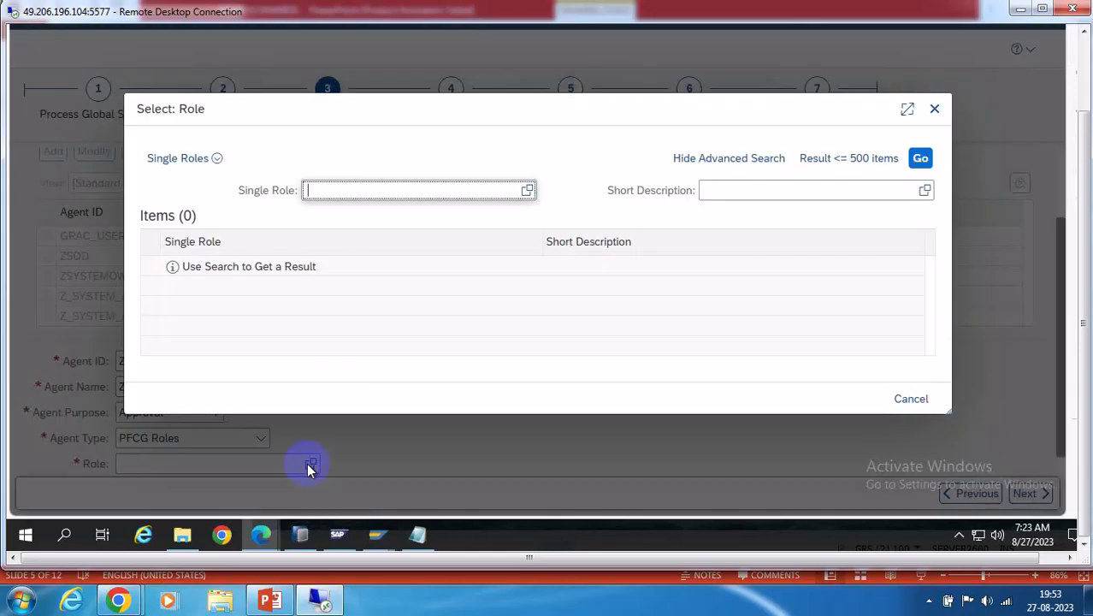
left_click(936, 109)
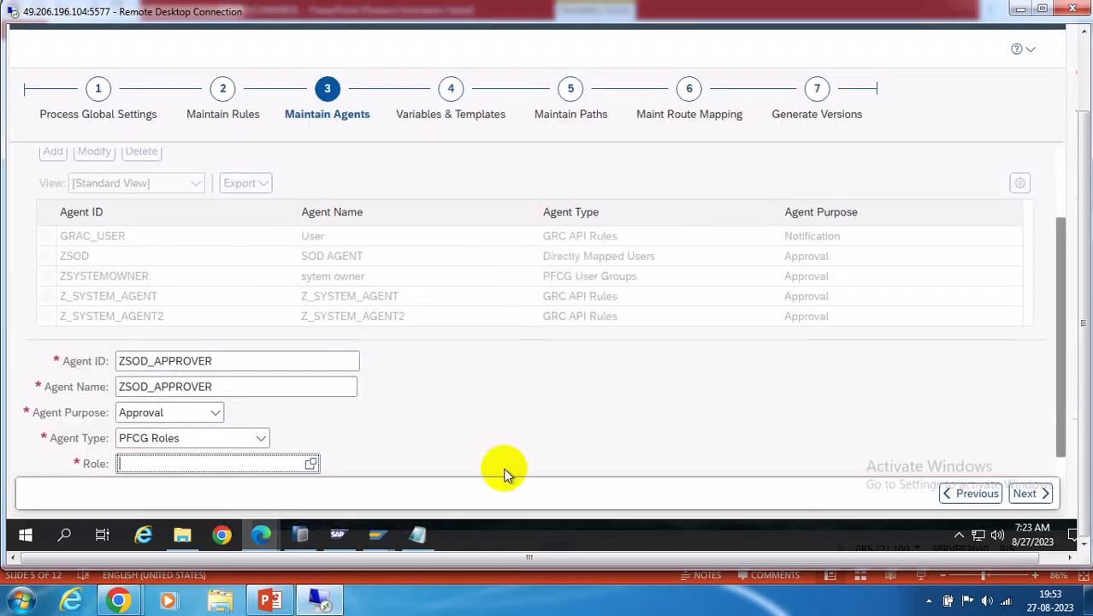
mouse_move(388, 541)
left_click(565, 480)
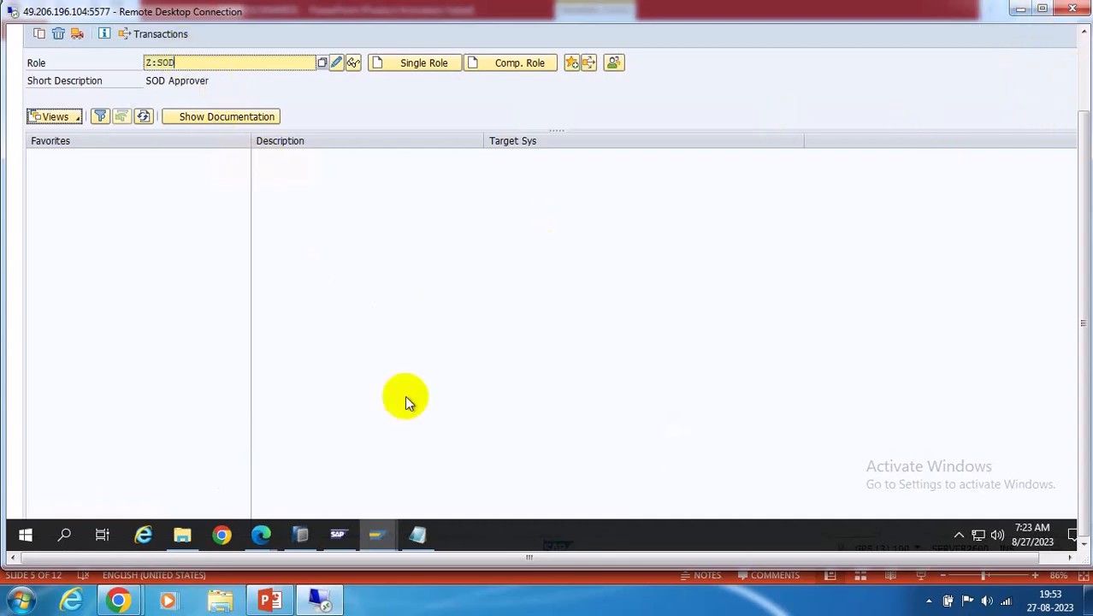
mouse_move(282, 536)
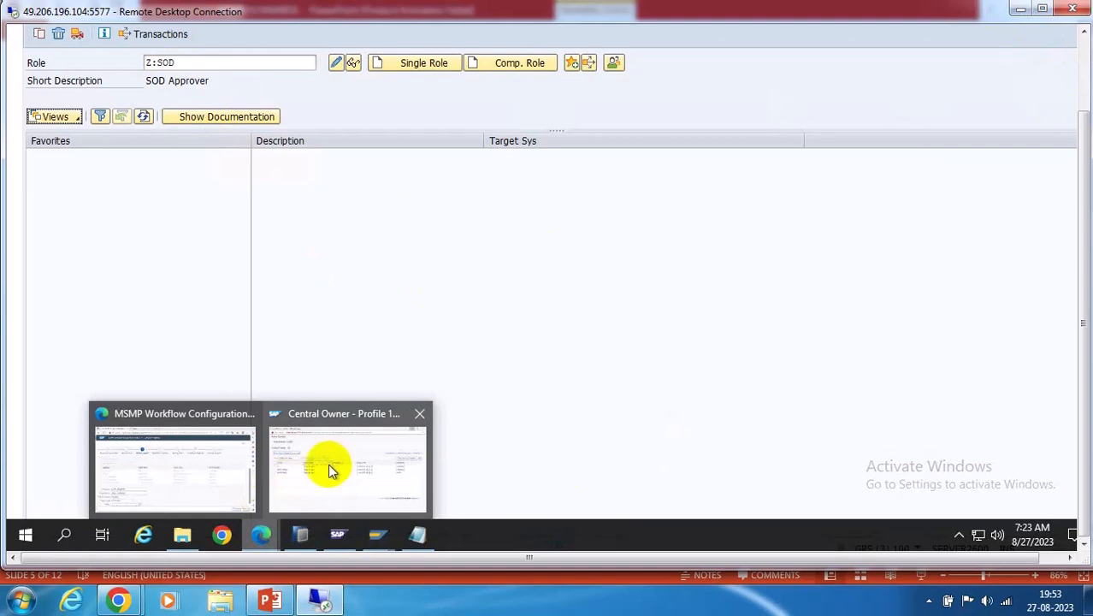
left_click(221, 482)
left_click(134, 466)
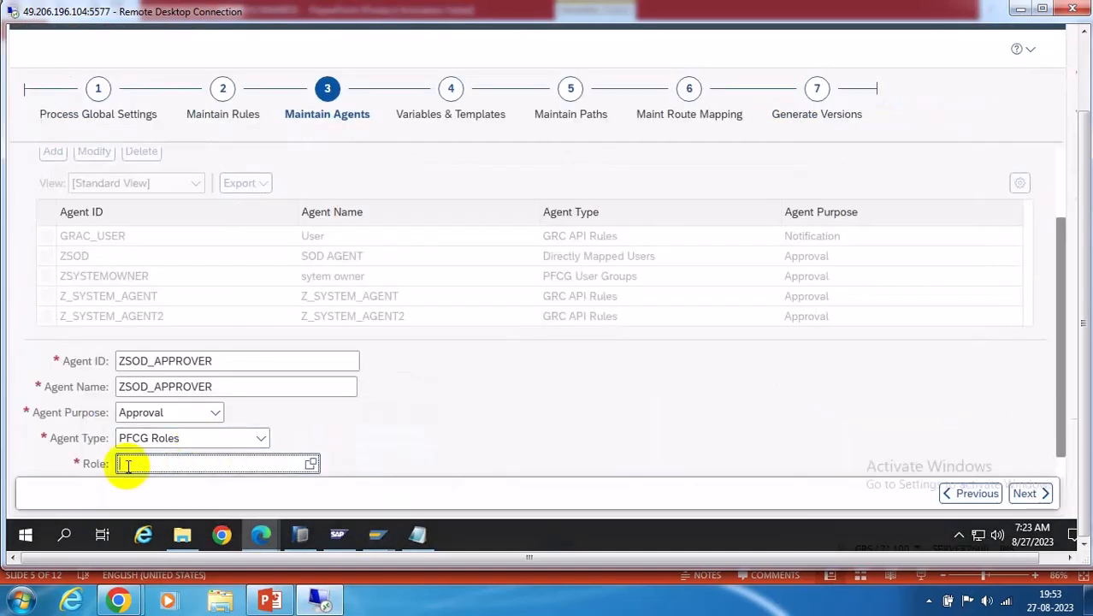
type("Z:SOD")
scroll(1061, 468, "down", 1)
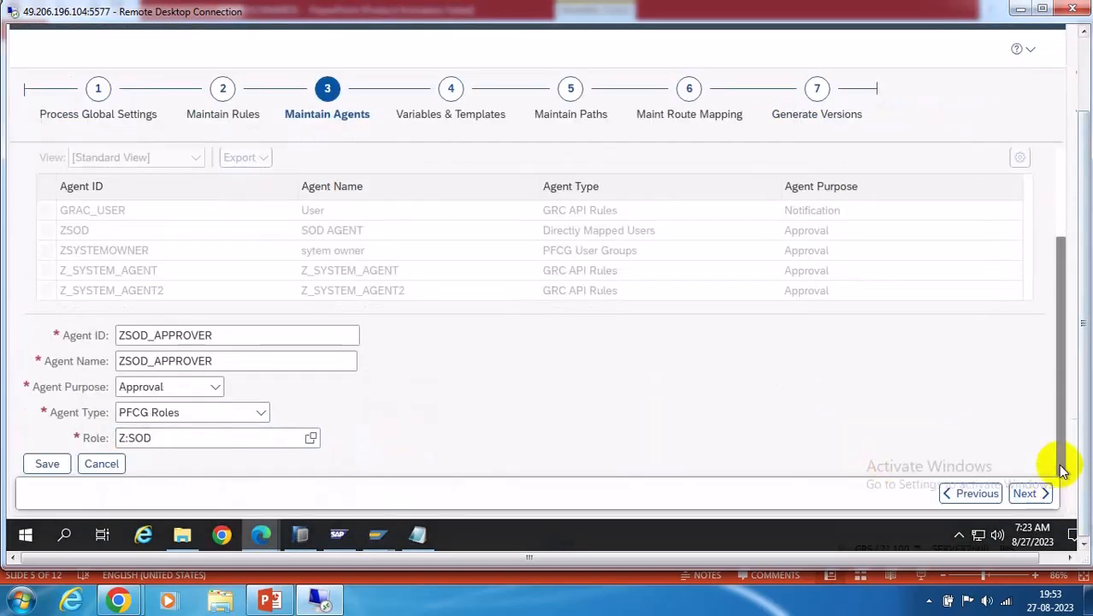
left_click(43, 463)
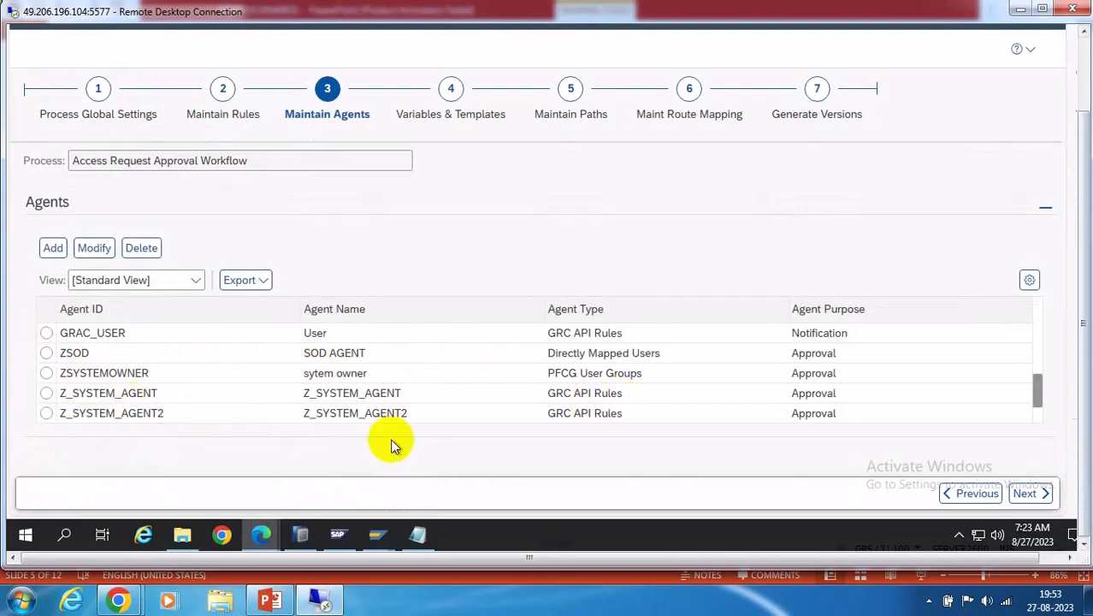
Edit role Z:SOD and assign a user to it on the User tab
left_click(373, 535)
left_click(608, 463)
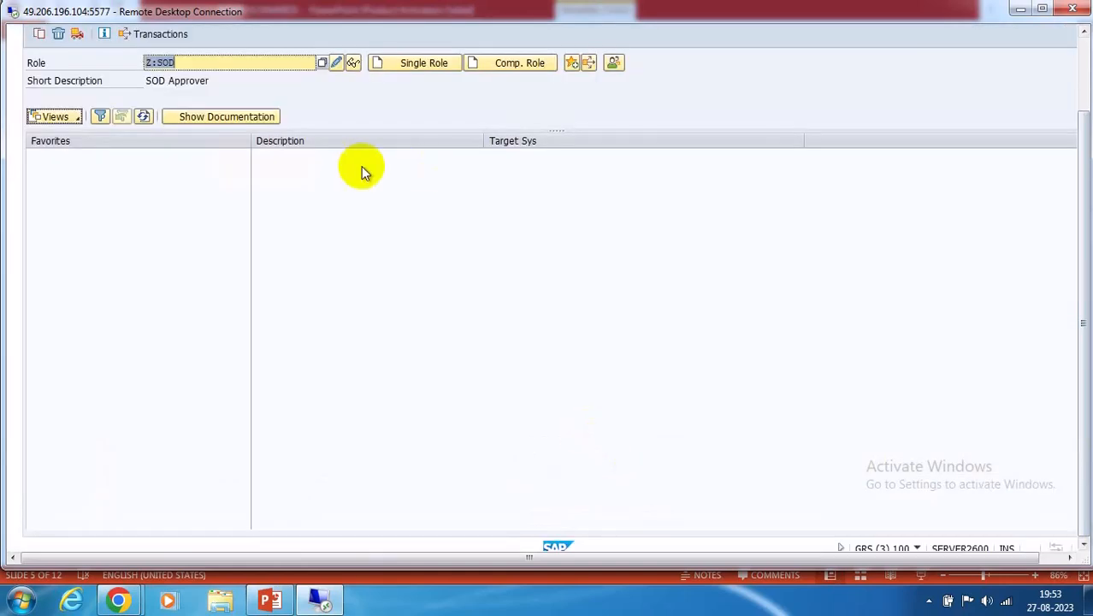
left_click(334, 63)
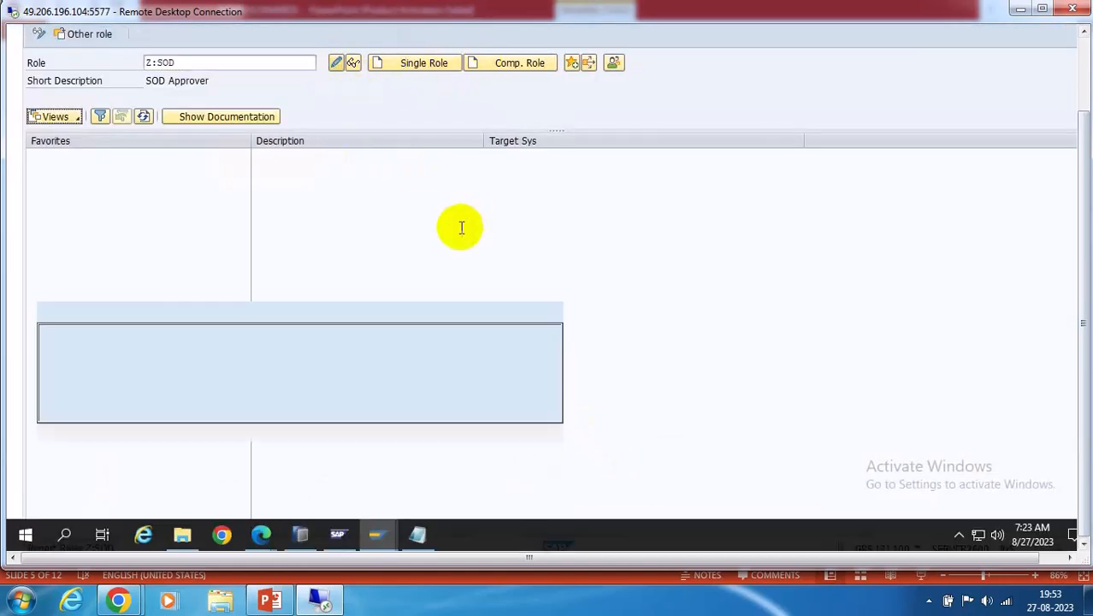
left_click(400, 152)
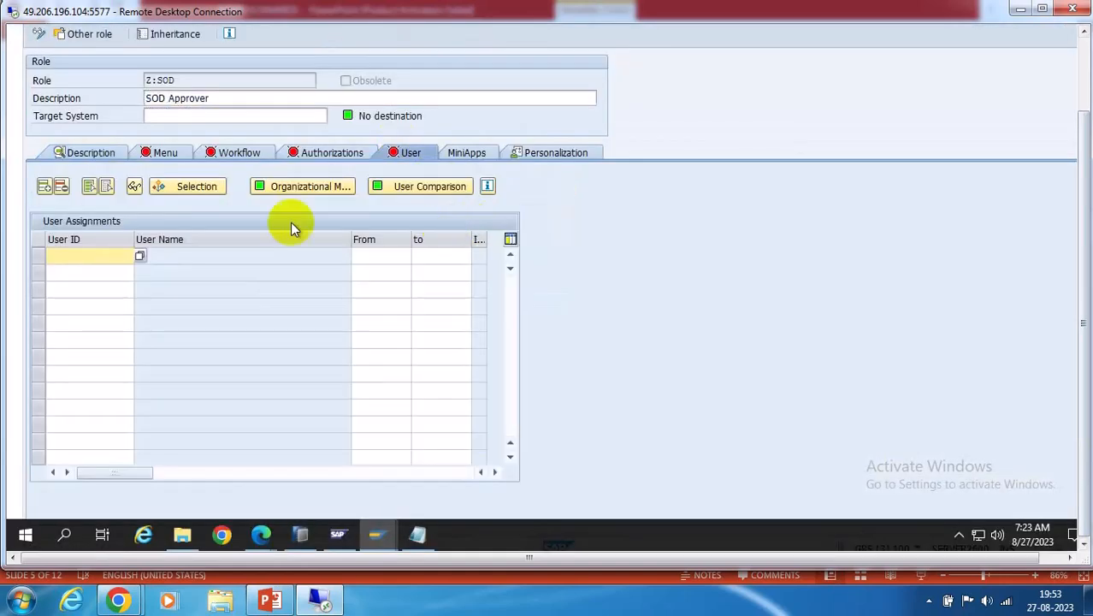
left_click(140, 256)
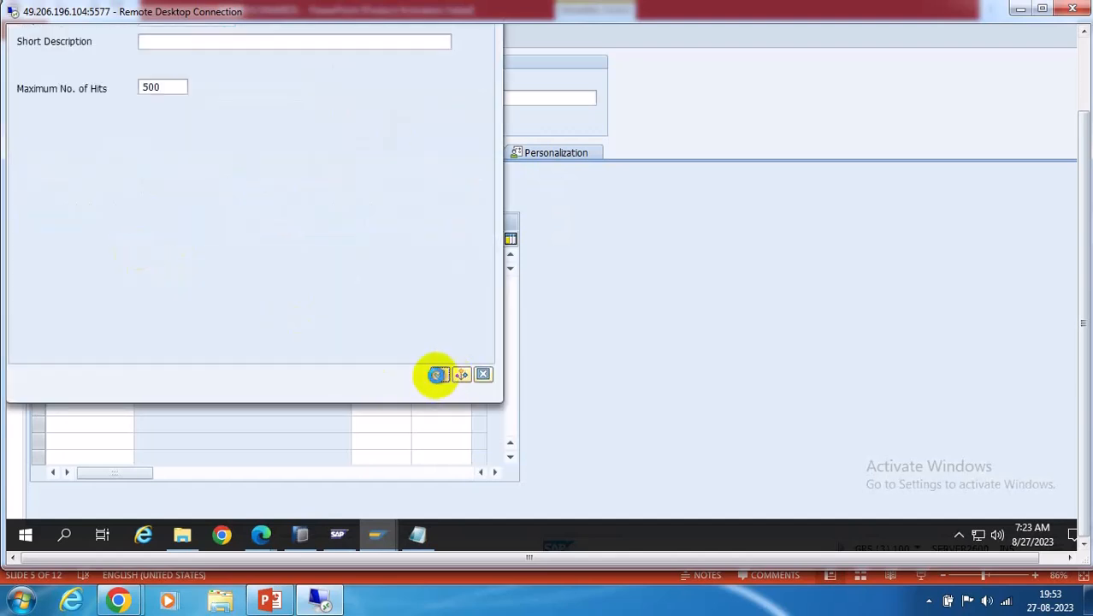
left_click(437, 375)
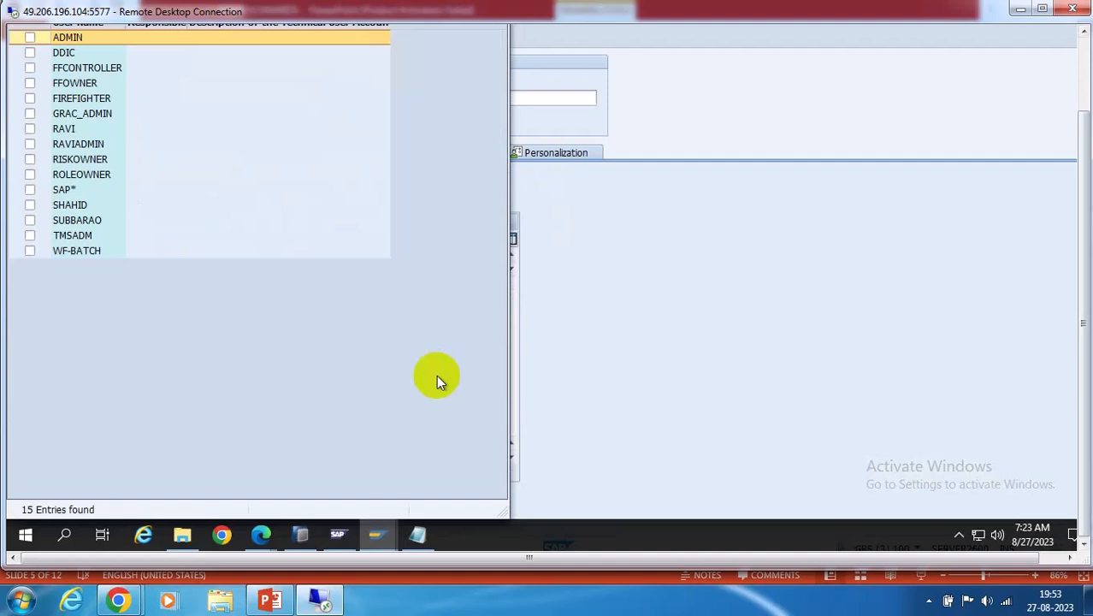
left_click(29, 223)
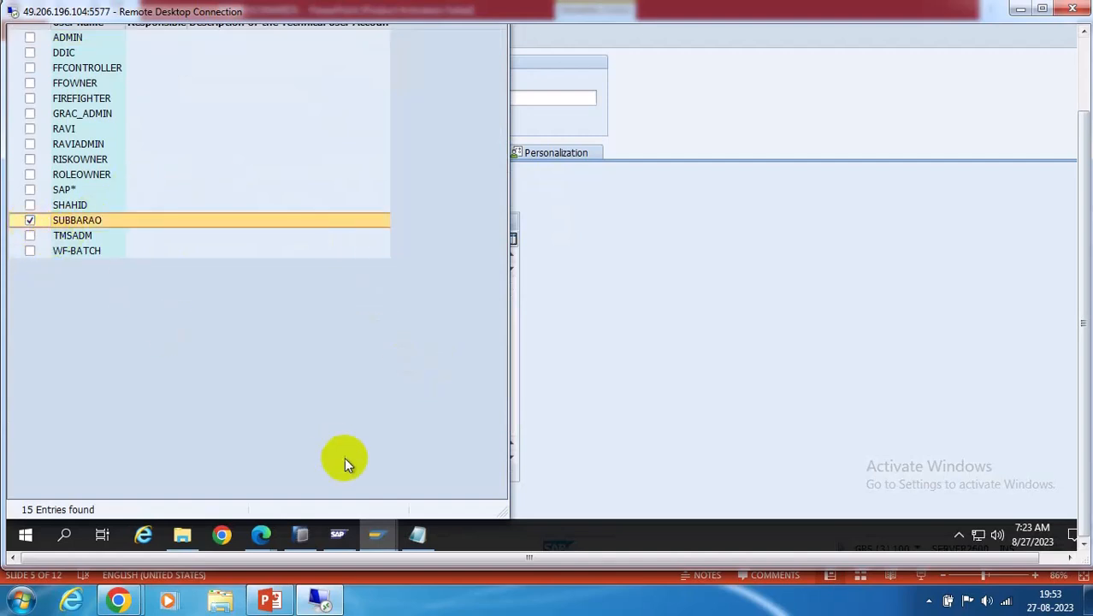
left_click(1082, 43)
left_click(18, 92)
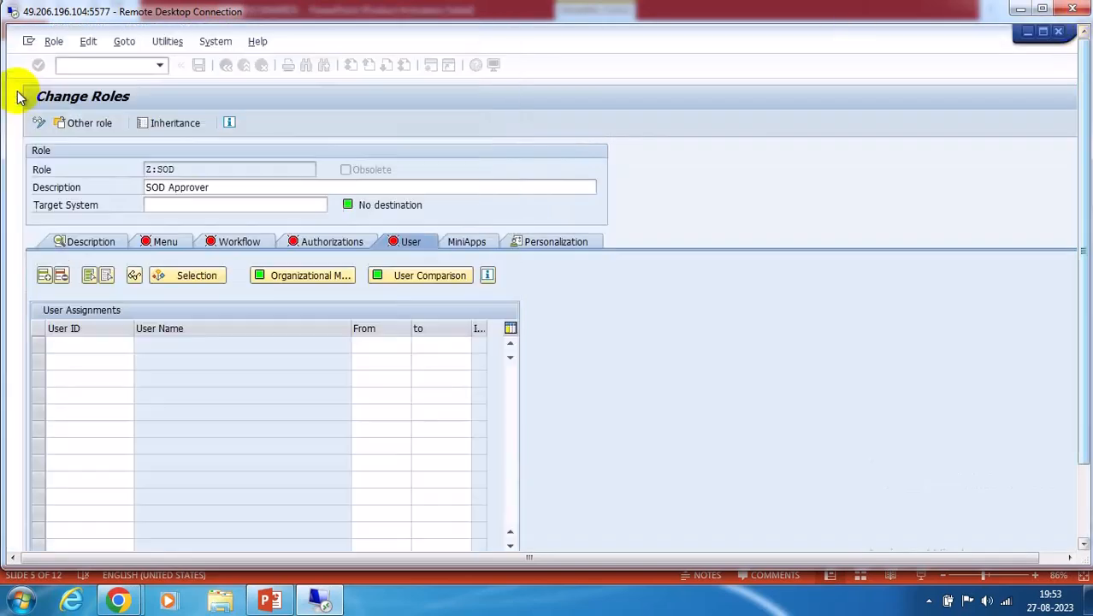
key("Return")
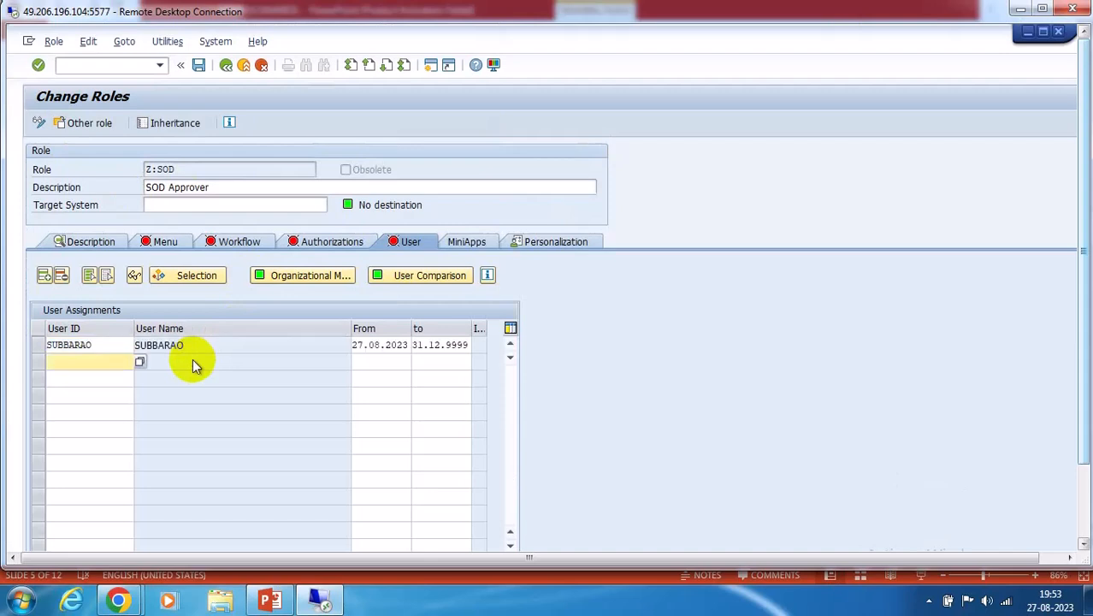
Run the user master comparison, saving the role first, and exit the role editor
left_click(428, 287)
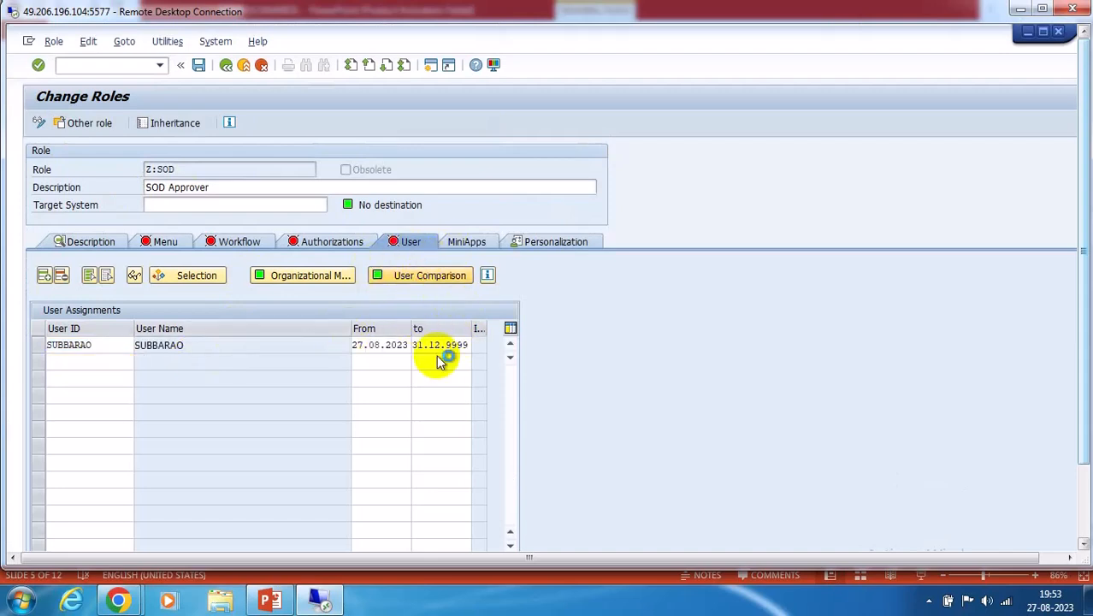
left_click(228, 335)
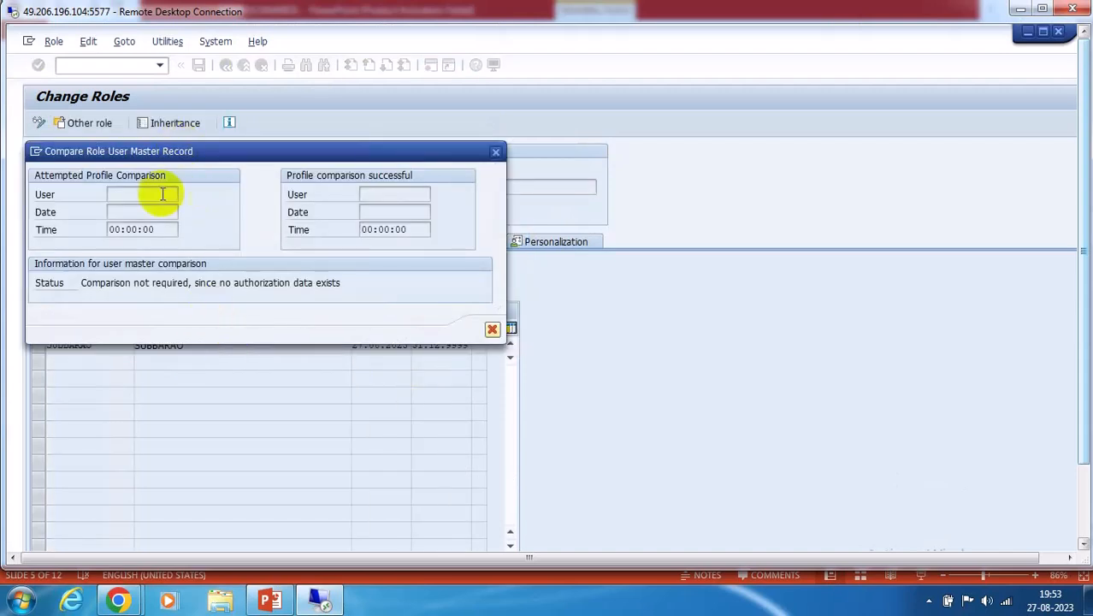
left_click(489, 329)
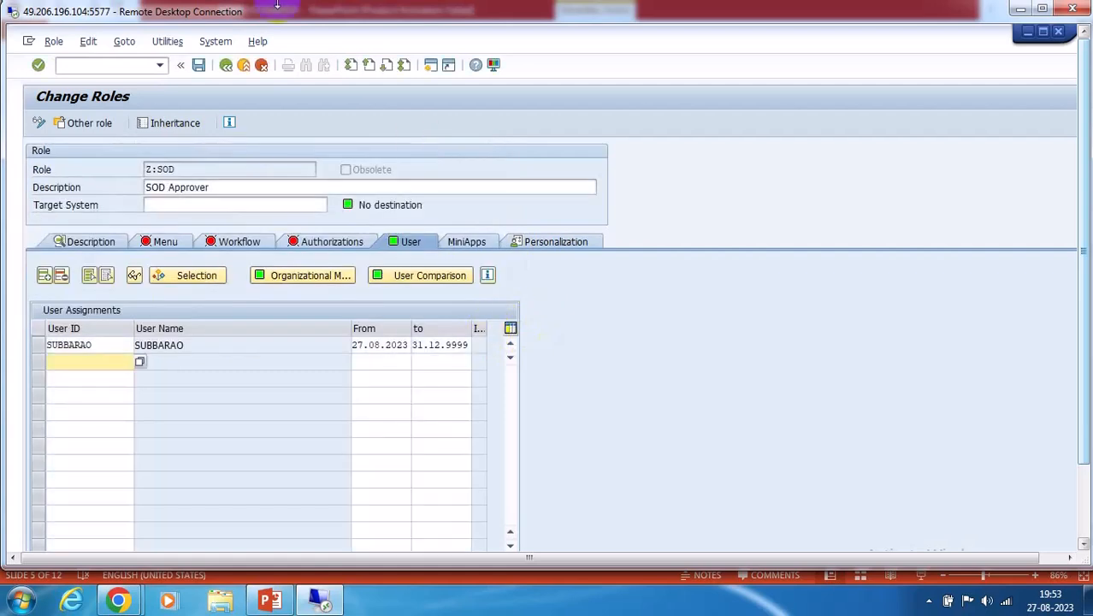
left_click(224, 66)
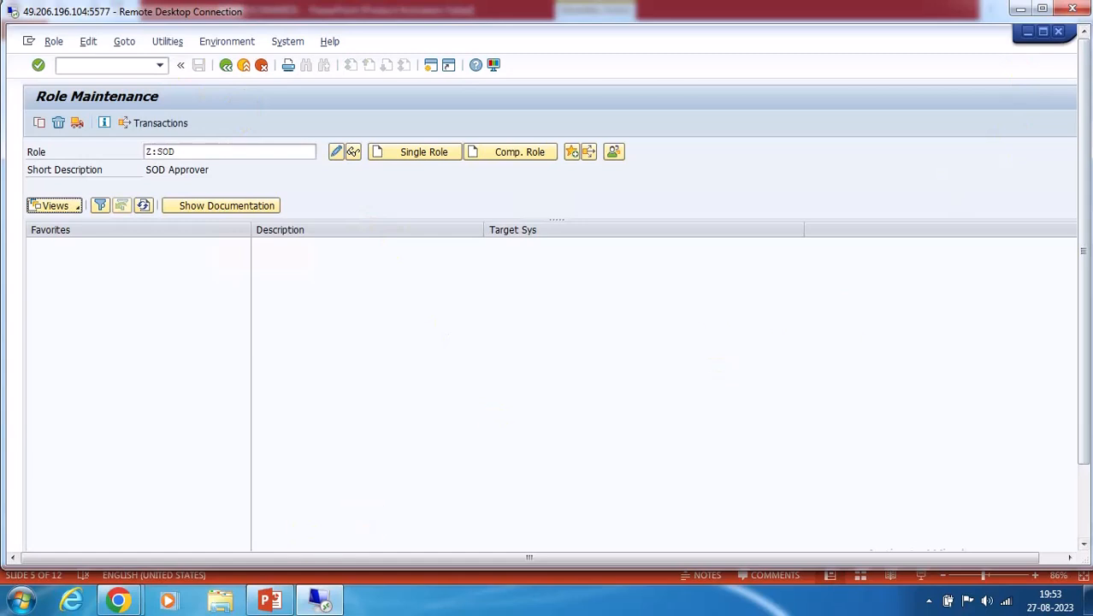
Review the MSMP scenario slides, then return to the SAP session
left_click(1085, 526)
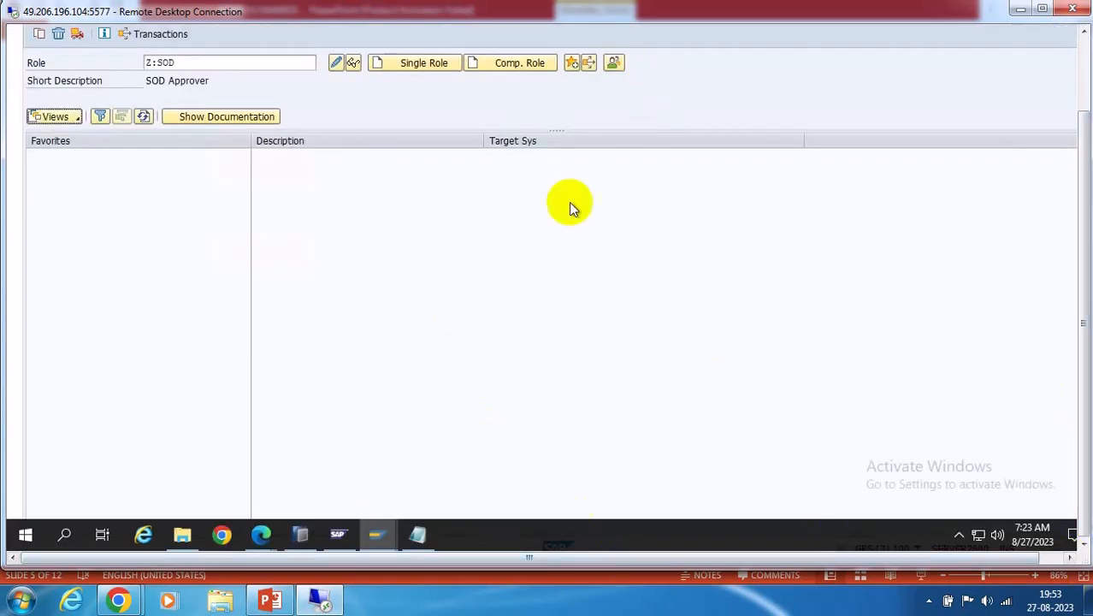
left_click(256, 605)
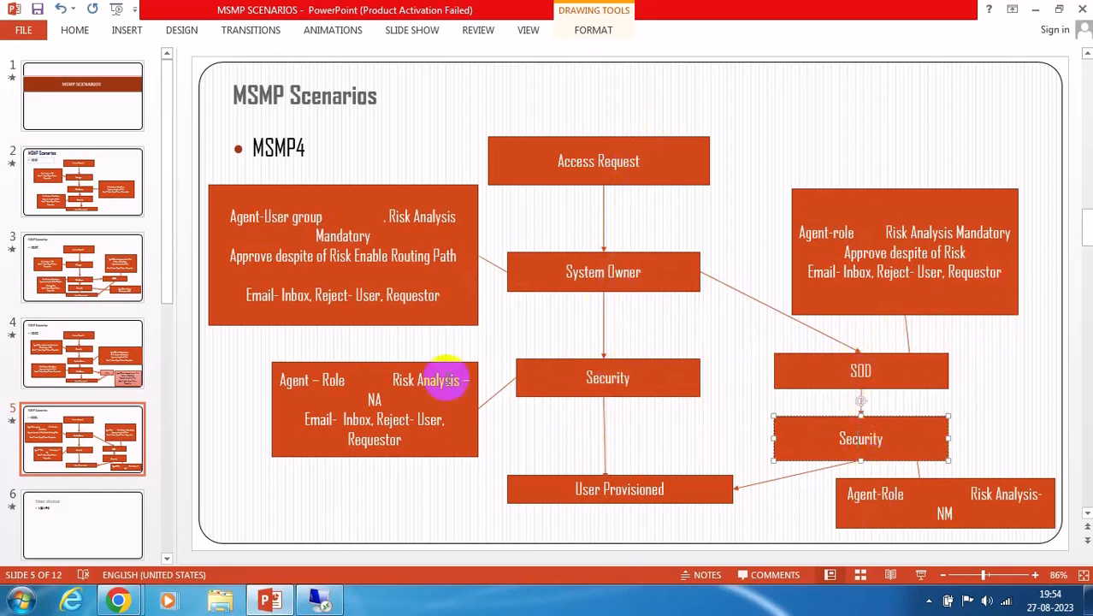
left_click(320, 598)
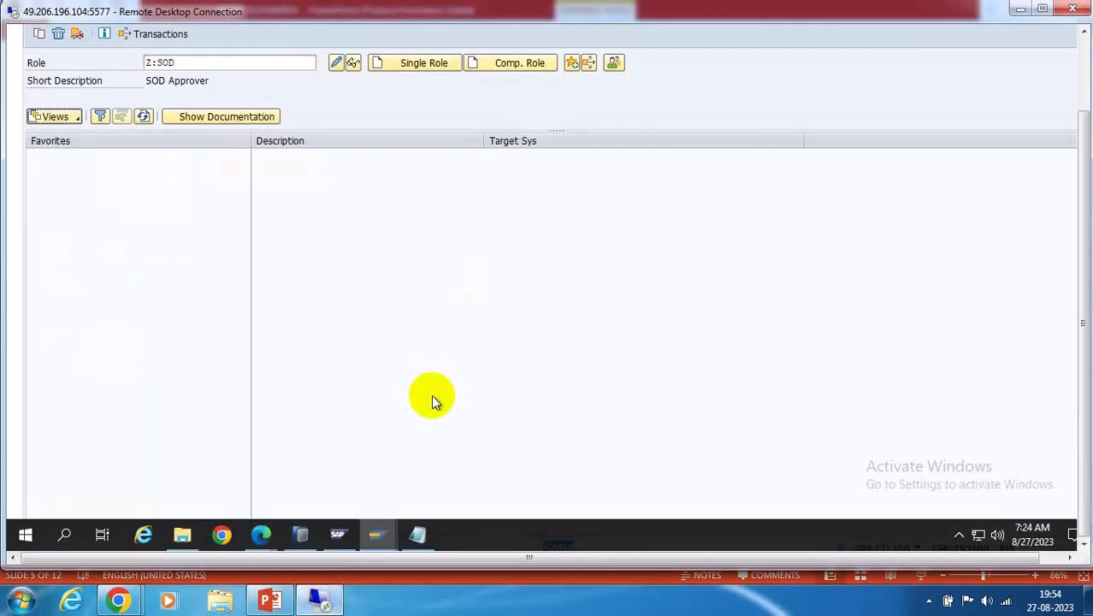
Delete stages 021, 011 and 001 from GRAC_DEFAULT_PATH in Maintain Paths
mouse_move(265, 539)
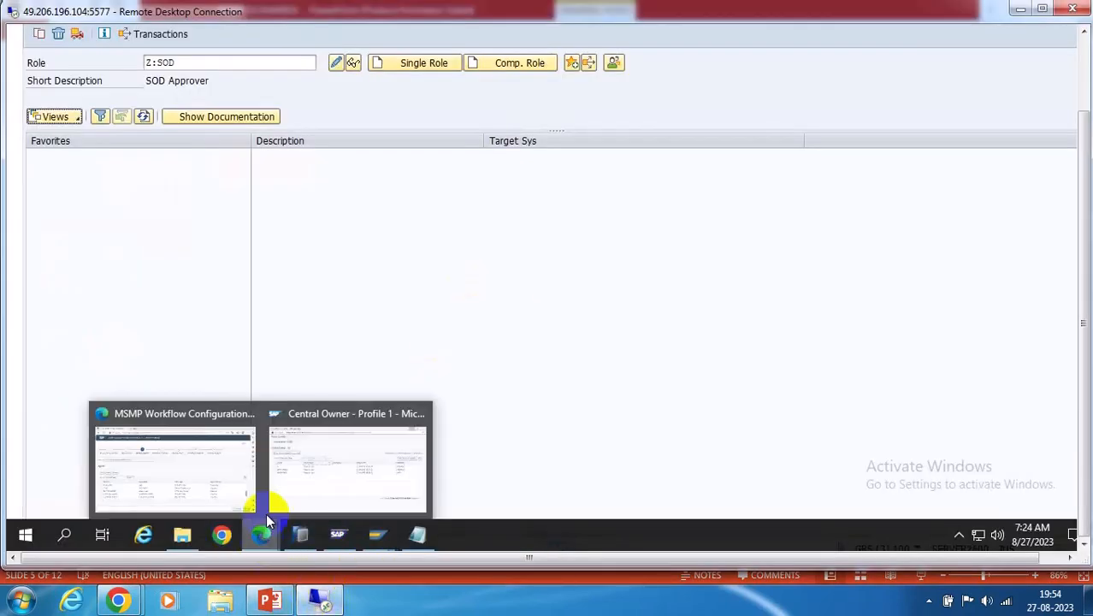
left_click(178, 461)
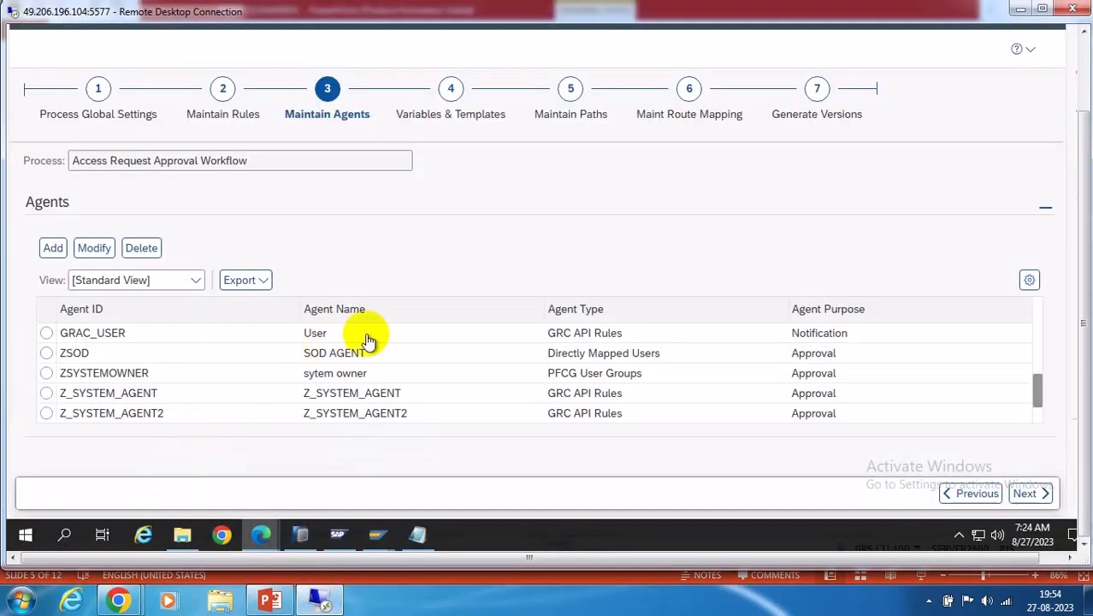
left_click(571, 94)
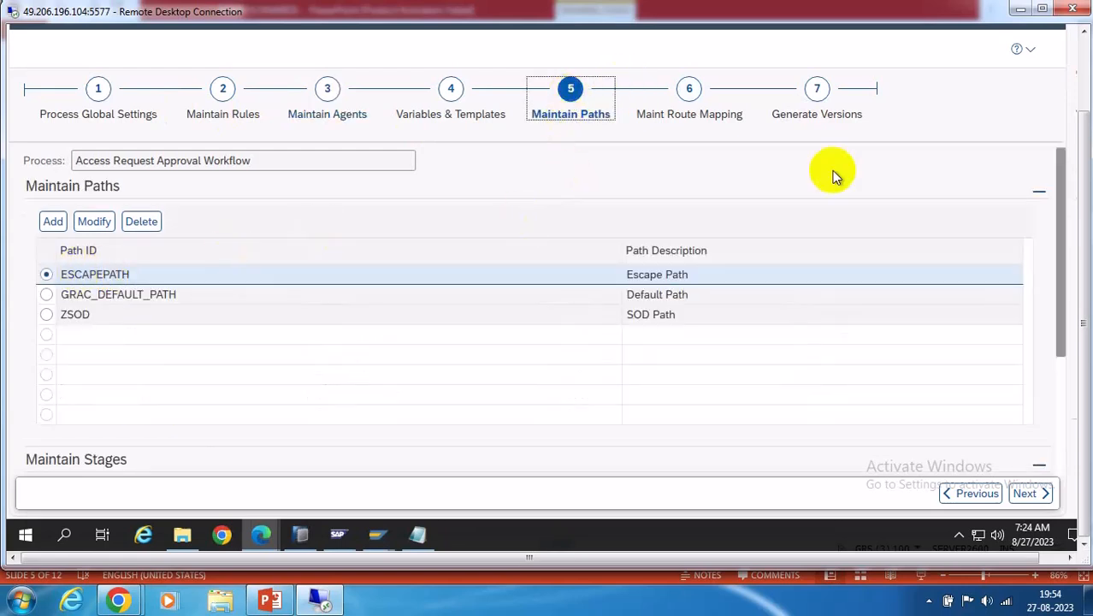
left_click(47, 296)
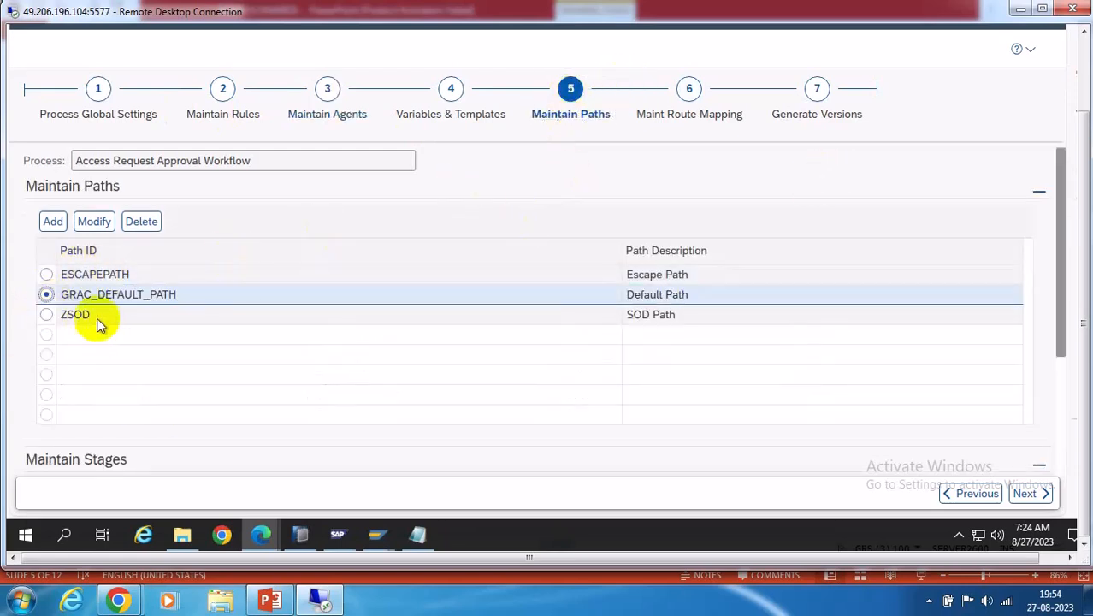
scroll(1059, 411, "down", 2)
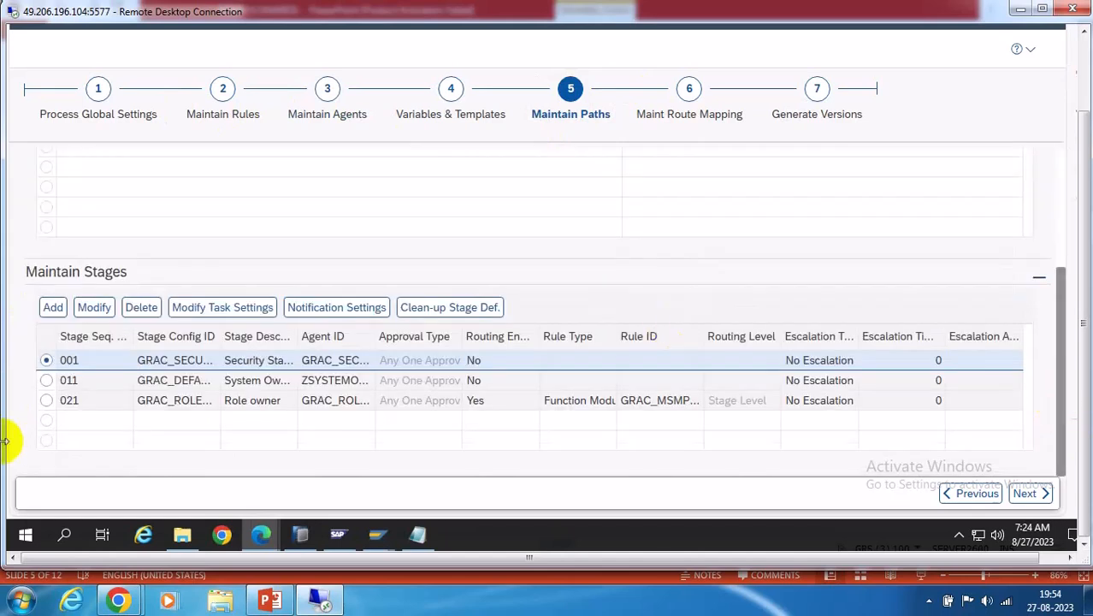
left_click(45, 401)
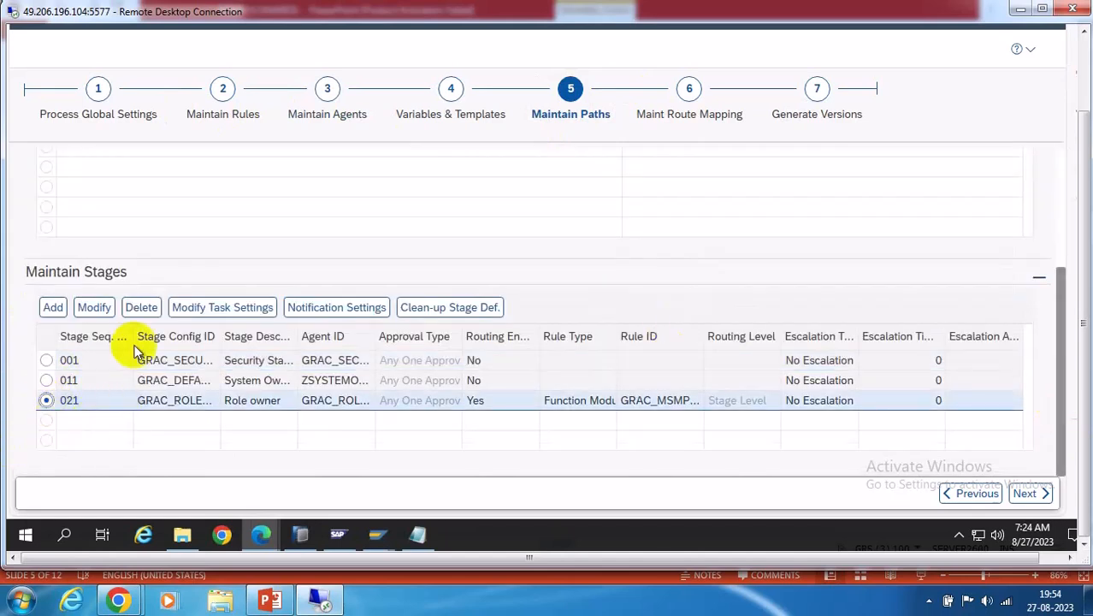
left_click(137, 308)
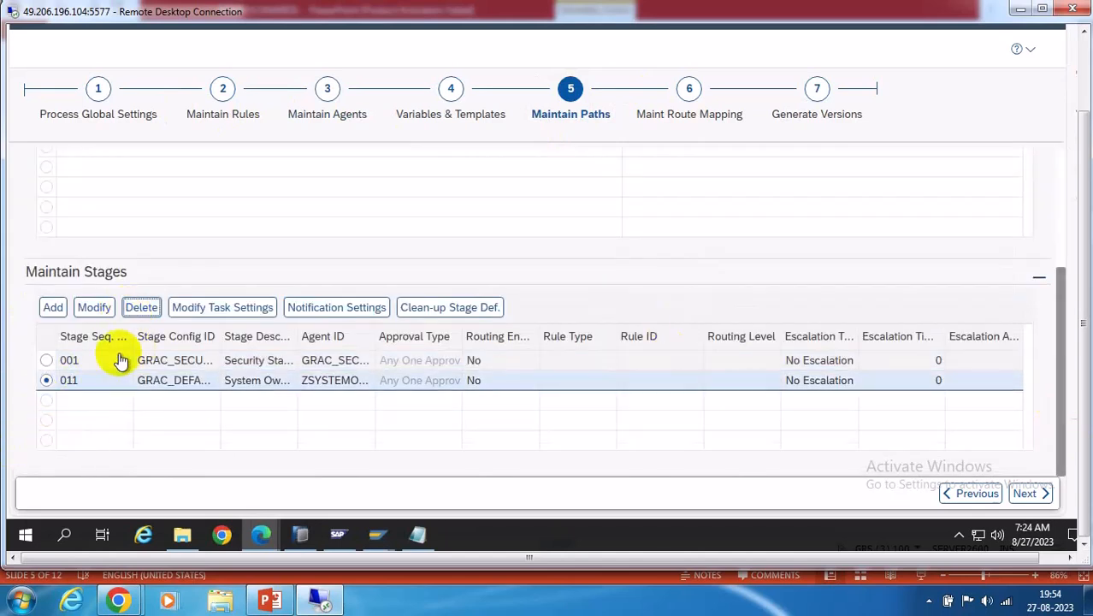
left_click(139, 306)
left_click(142, 307)
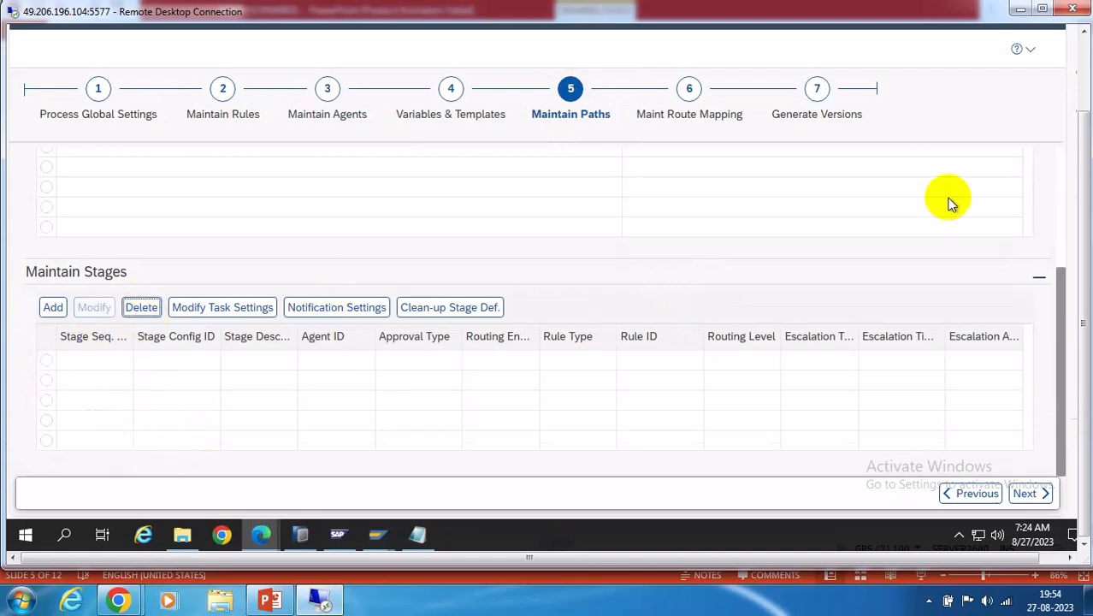
scroll(827, 231, "up", 3)
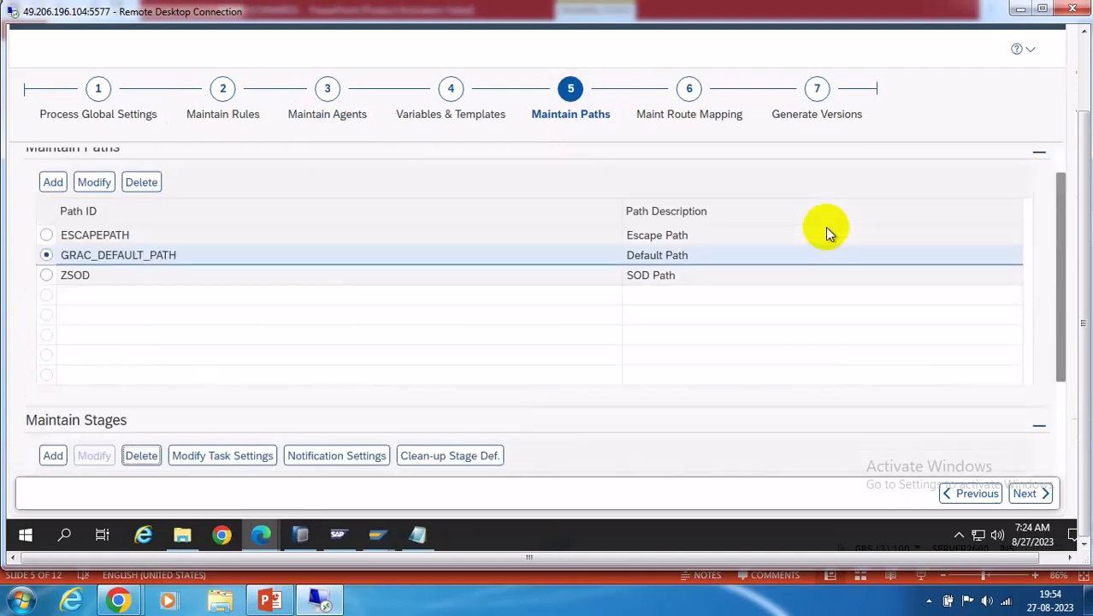
Save the workflow with Do Not Transport Object and return to Maintain Paths
left_click(823, 113)
left_click(46, 214)
left_click(280, 286)
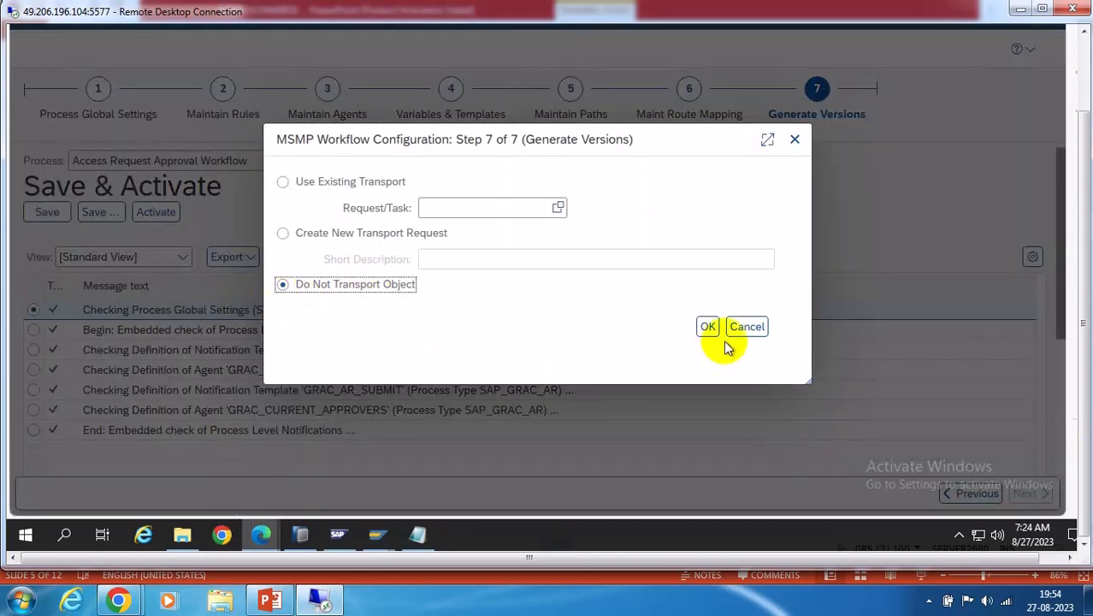
left_click(706, 327)
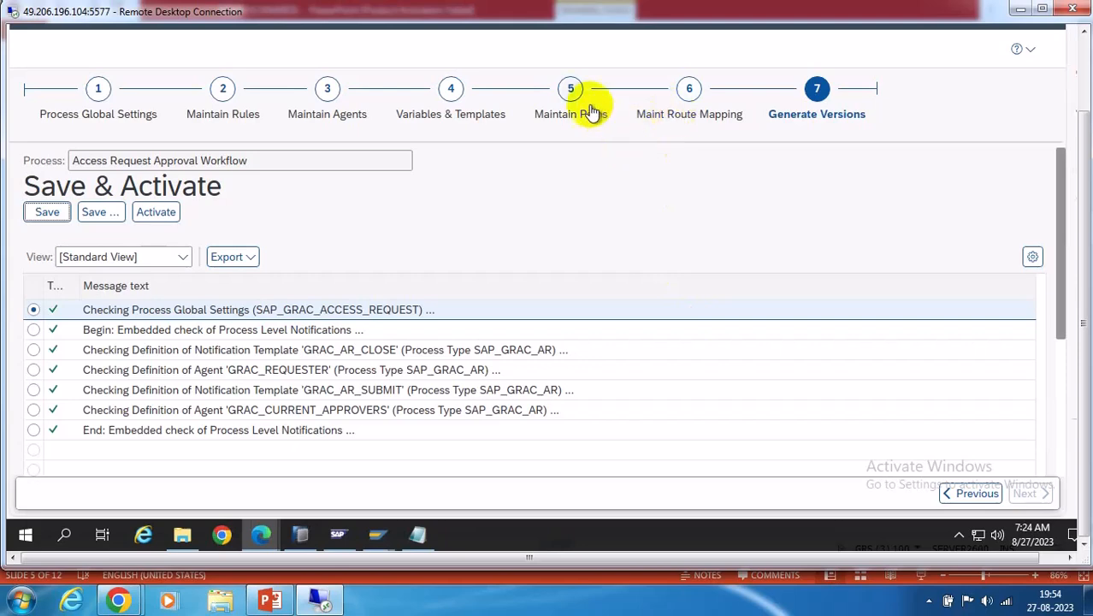
left_click(569, 93)
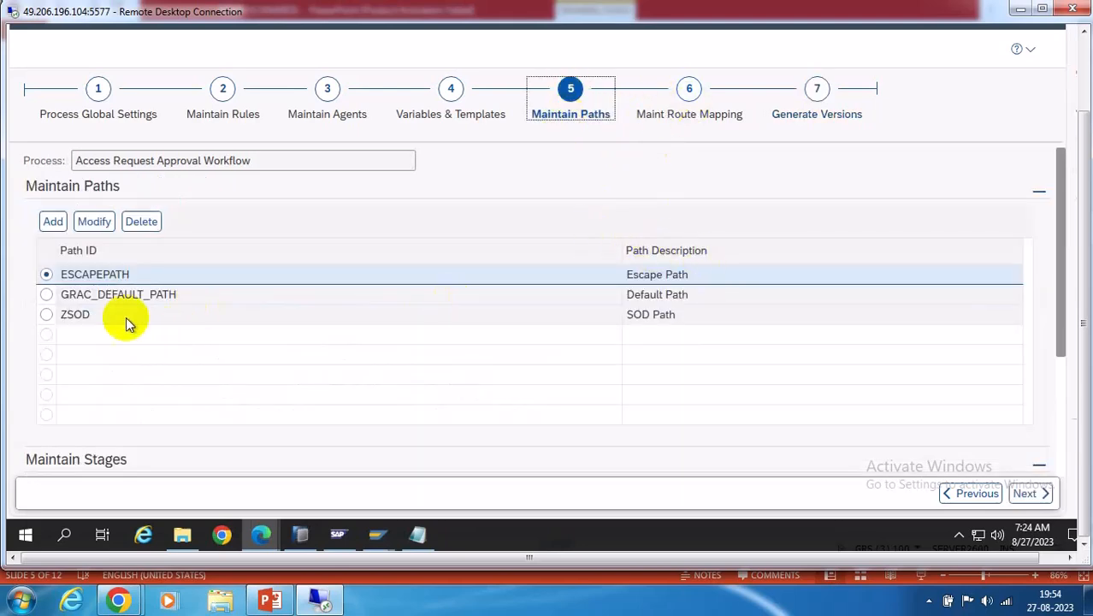
Add stage 300 to GRAC_DEFAULT_PATH with config GRAC_DEFAULT_STAGE and description Zsystemowner
left_click(46, 295)
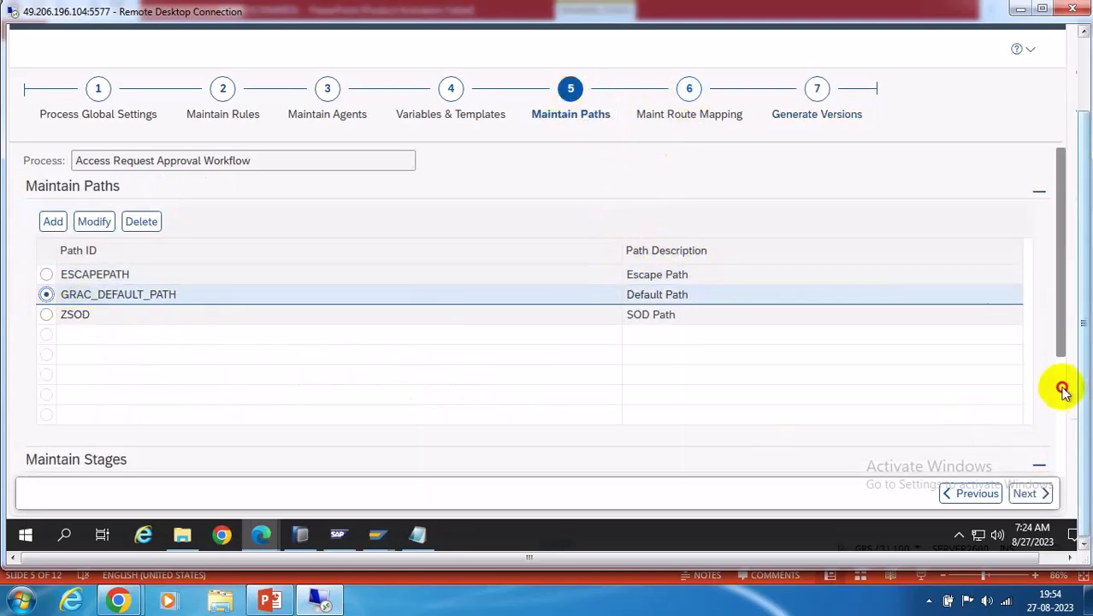
scroll(1064, 390, "down", 3)
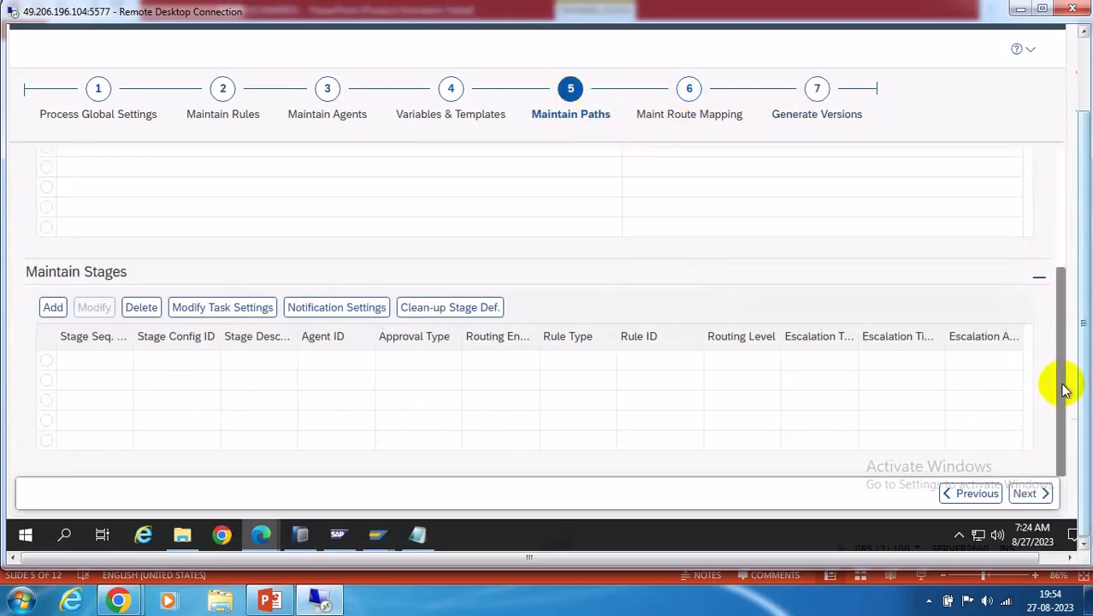
left_click(51, 310)
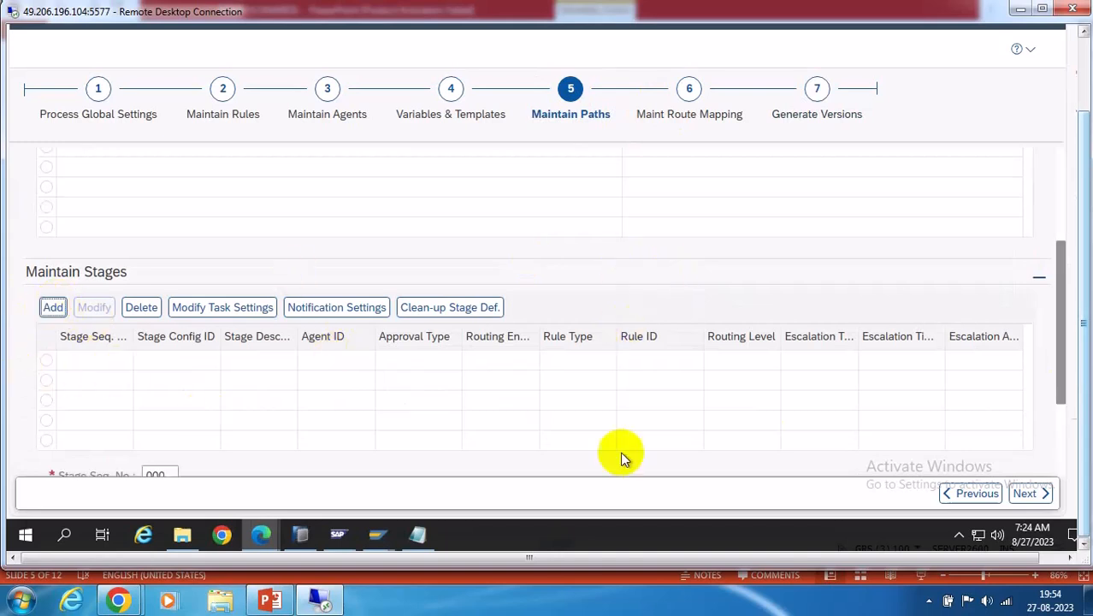
scroll(1056, 432, "down", 2)
double_click(174, 333)
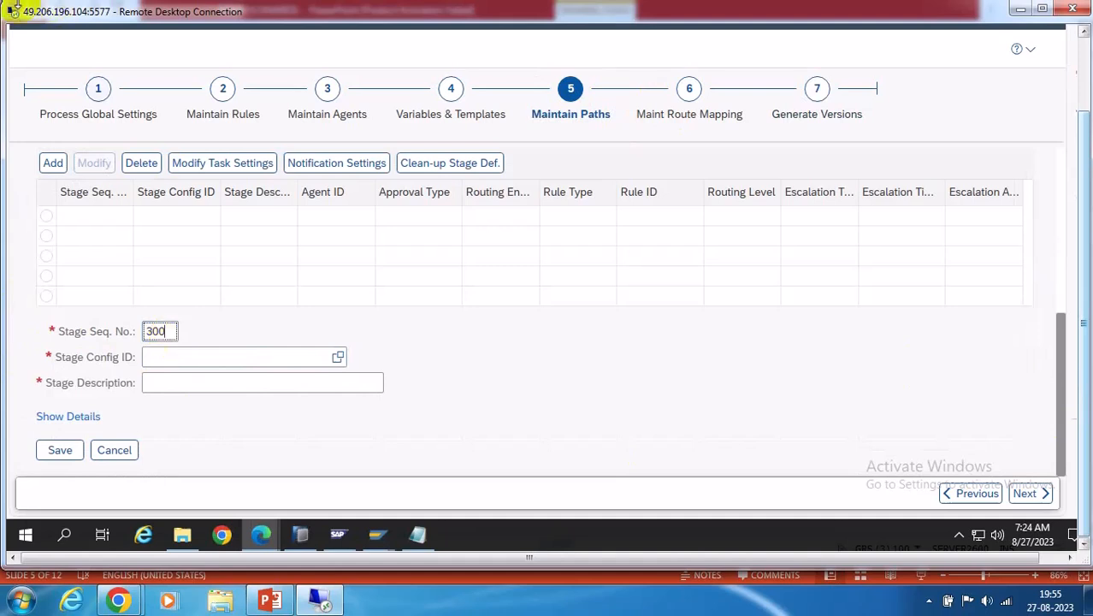
left_click(338, 357)
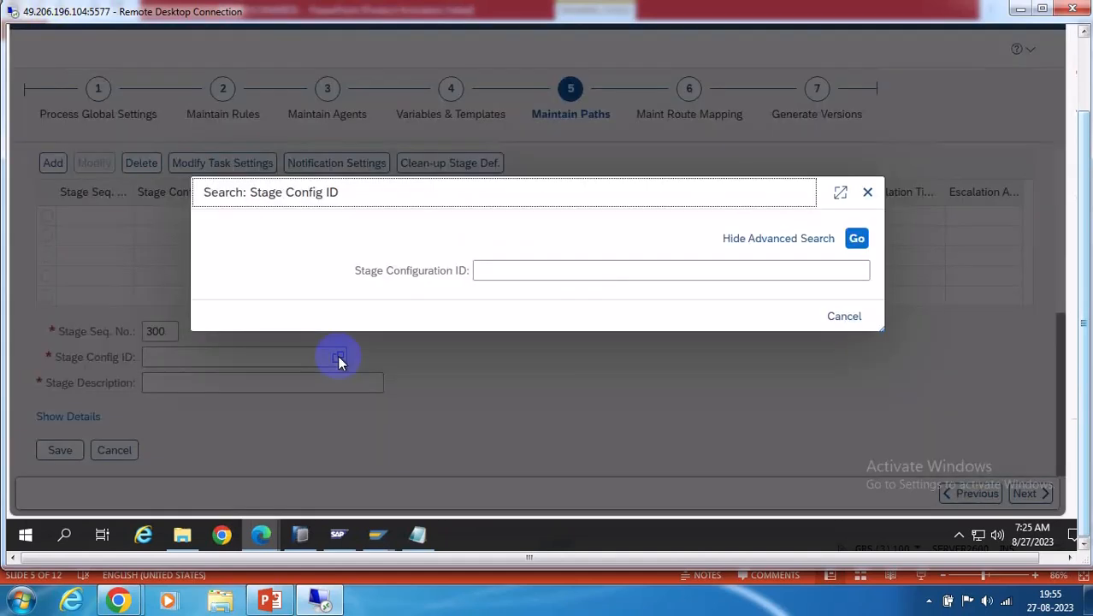
left_click(857, 239)
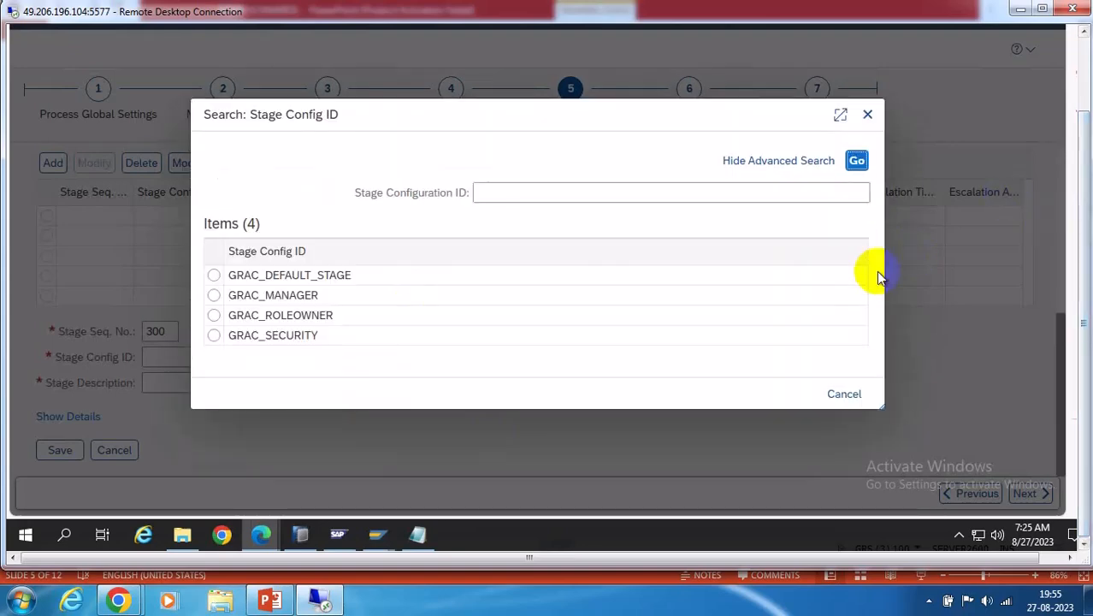
left_click(214, 275)
left_click(177, 384)
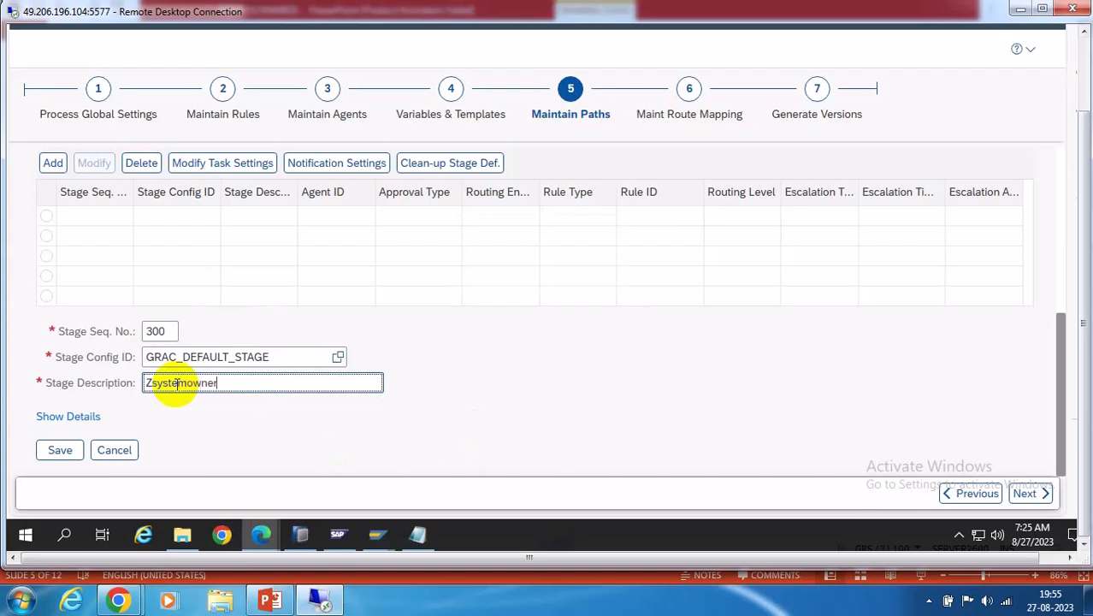
Assign agent Z_OWNER to stage 300 and save the stage
left_click(63, 415)
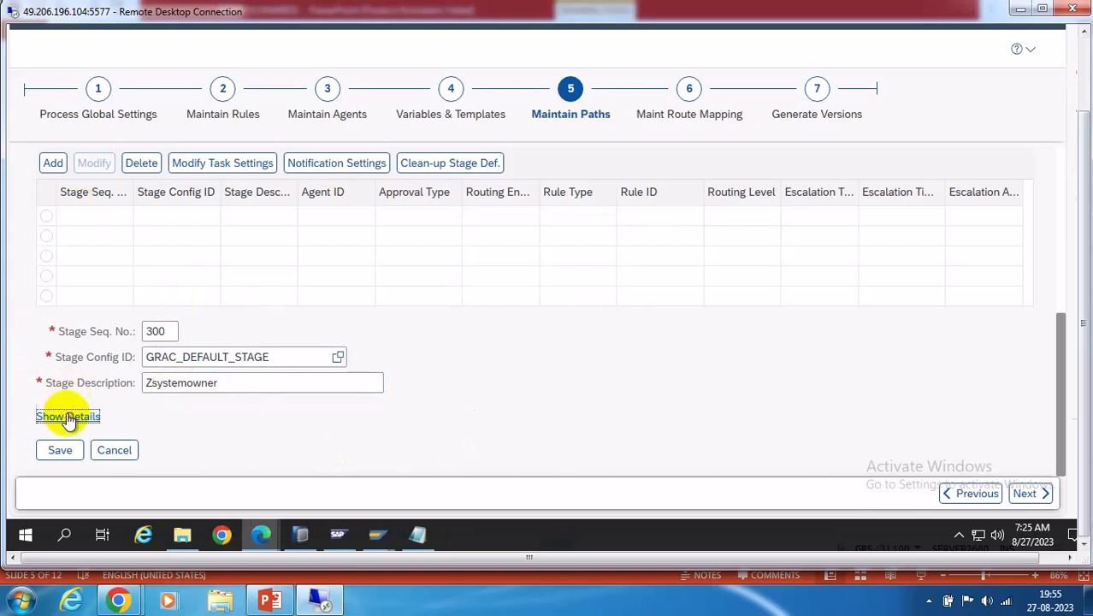
scroll(688, 359, "down", 2)
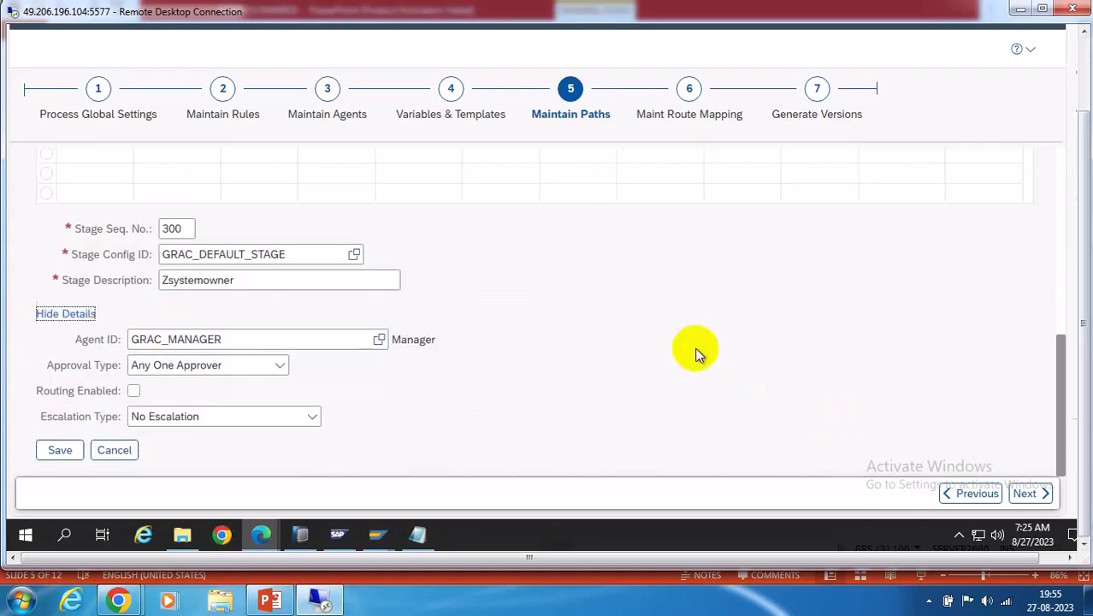
left_click(379, 339)
left_click_drag(825, 205, 822, 330)
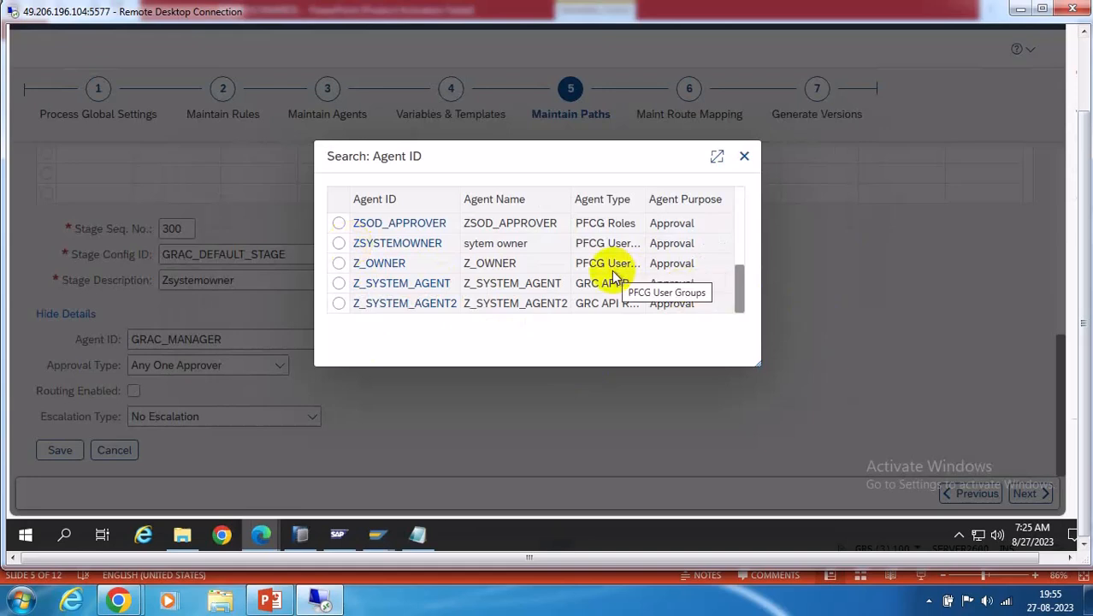
left_click(339, 265)
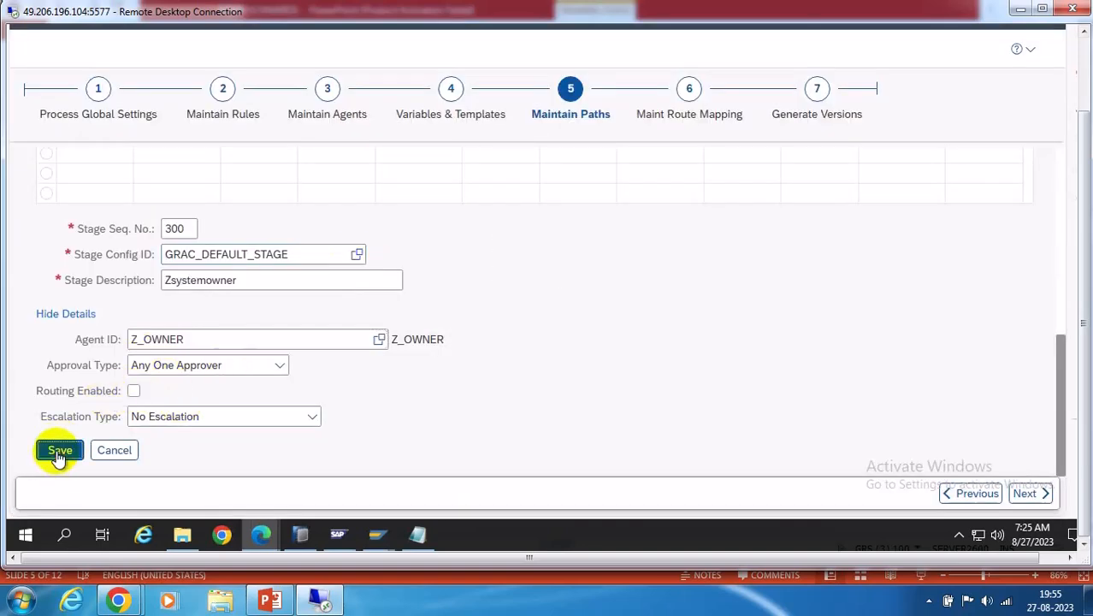
left_click(58, 450)
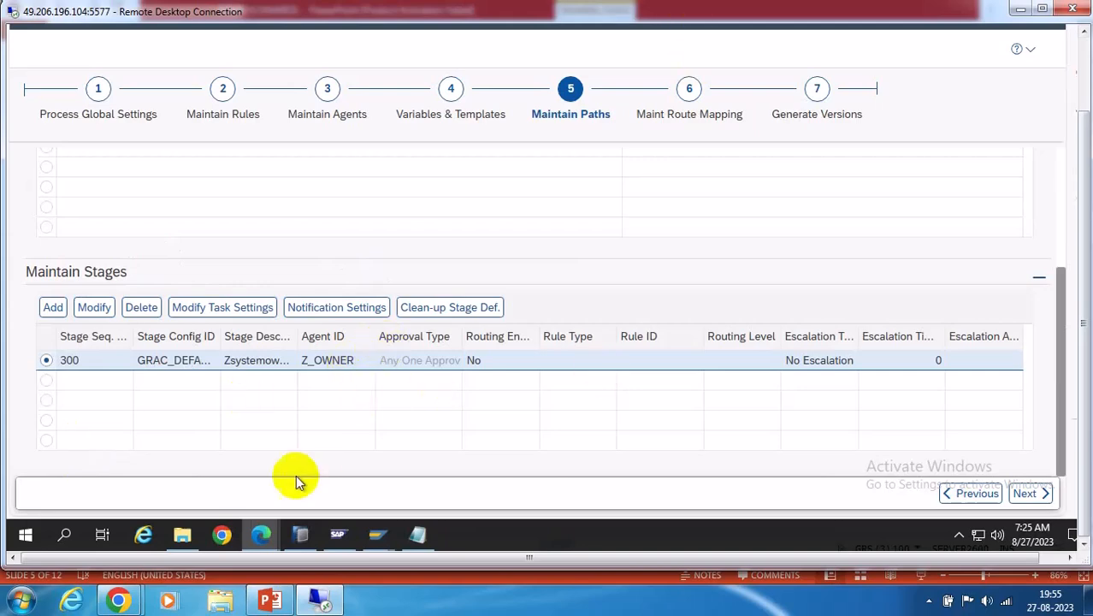
Check the scenario slide in PowerPoint, then return to the SAP workflow page
left_click(268, 599)
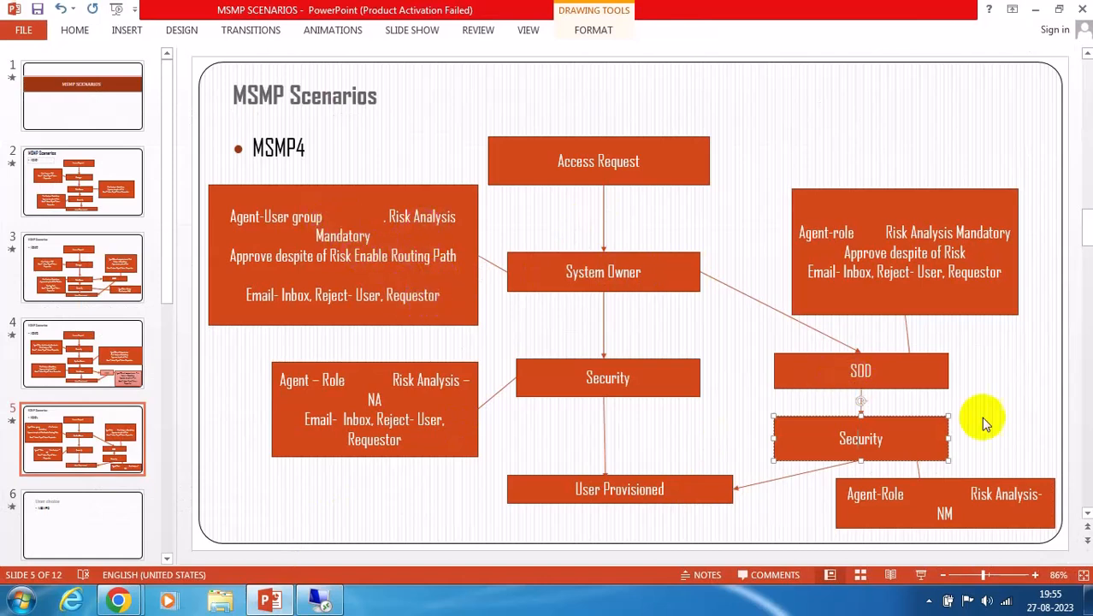
left_click(324, 600)
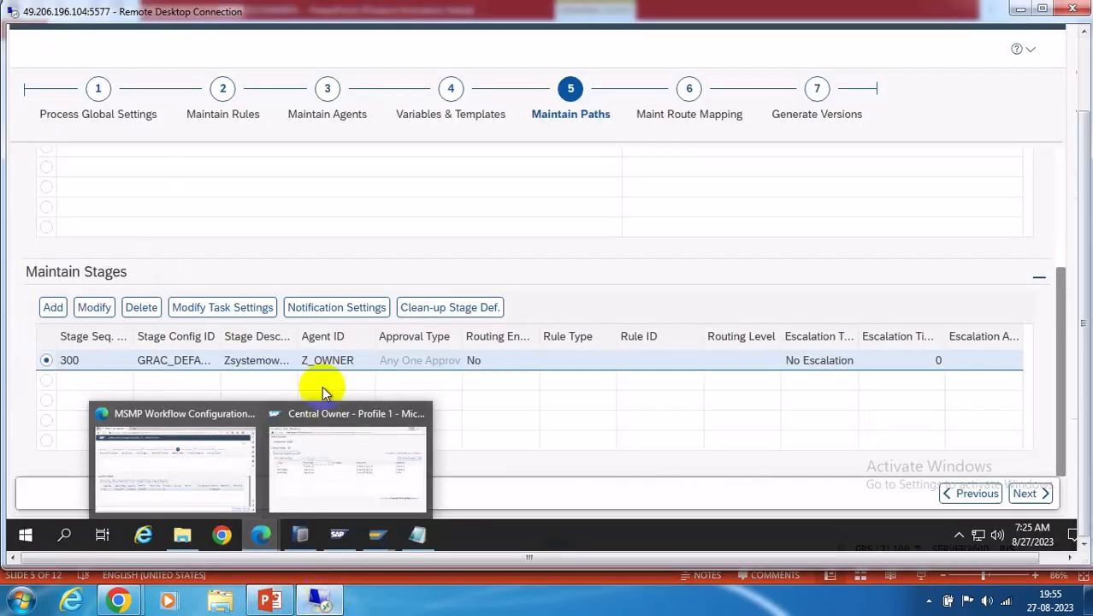
left_click(457, 174)
Route stage 300 with rule GRAC_MSMP_DETOUR_SODVIOL at Stage Level and save it
left_click(93, 309)
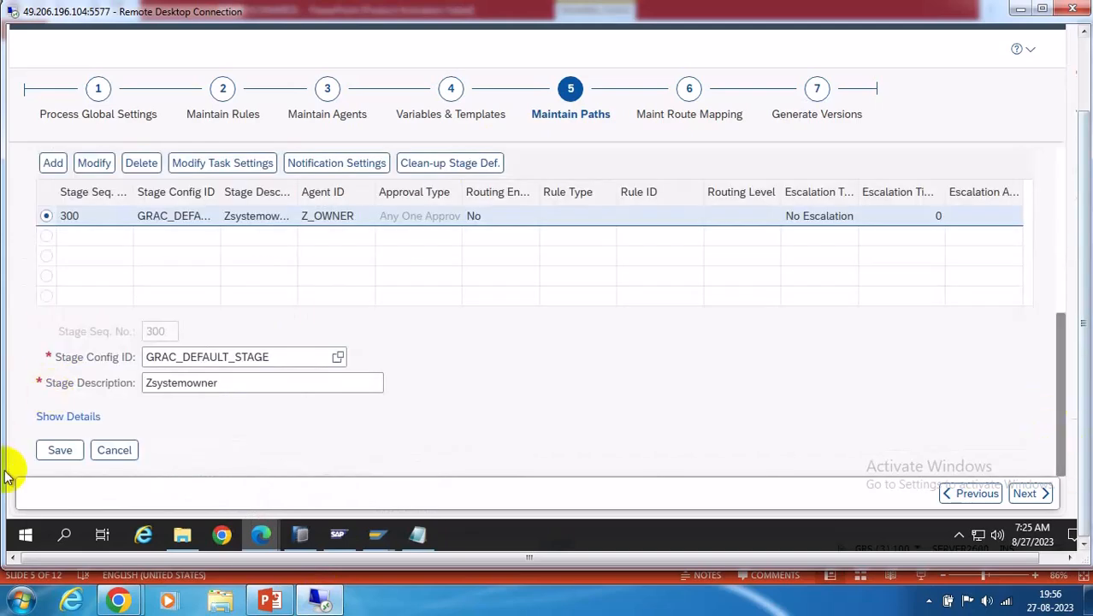
left_click(81, 417)
scroll(488, 426, "down", 2)
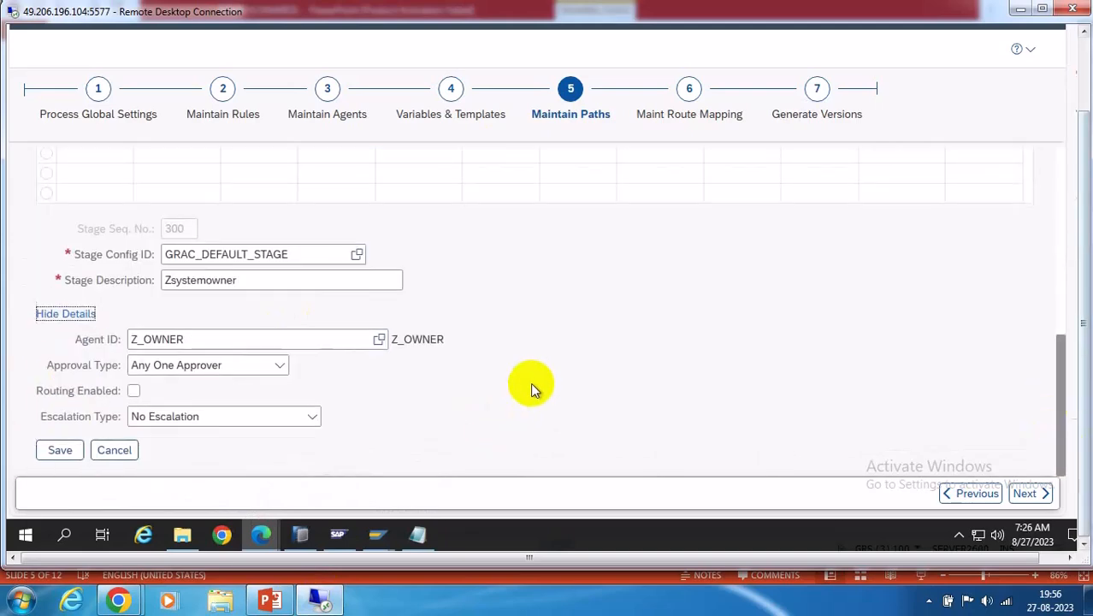
left_click(133, 392)
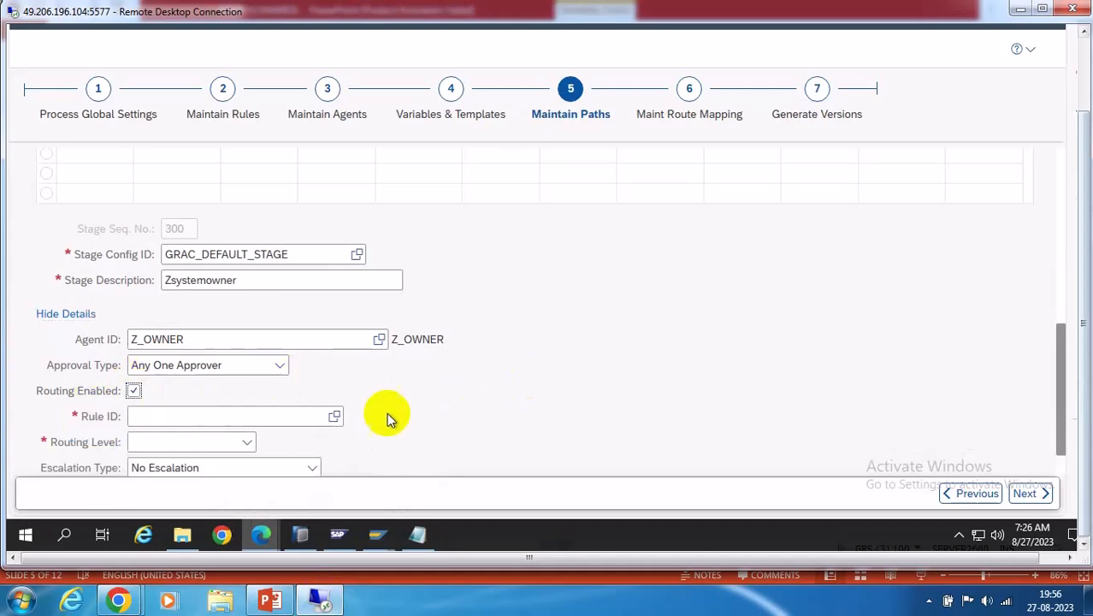
left_click(334, 418)
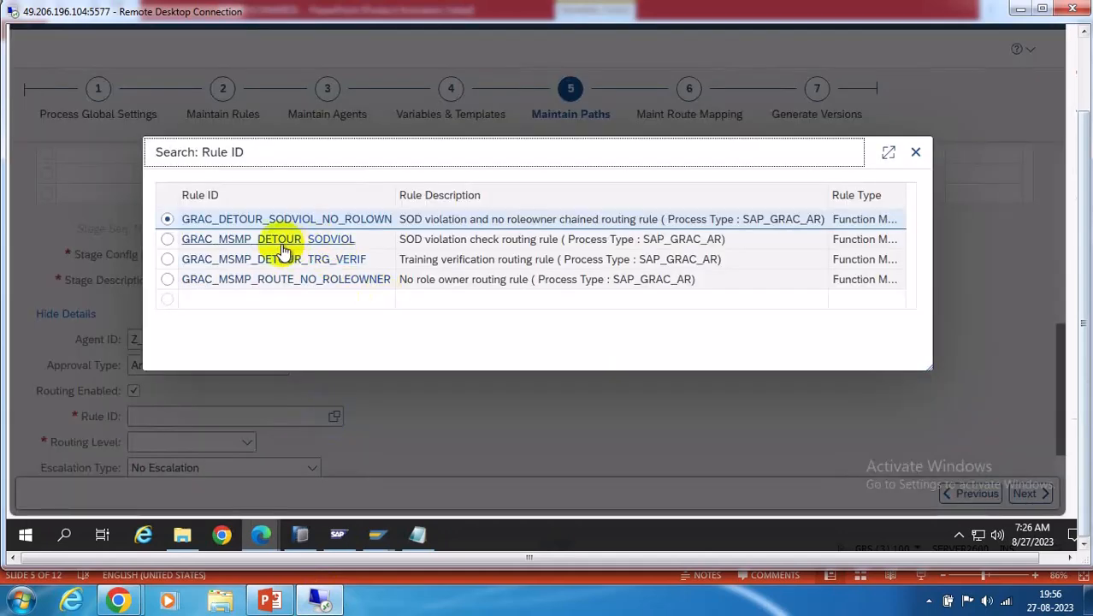
left_click(274, 241)
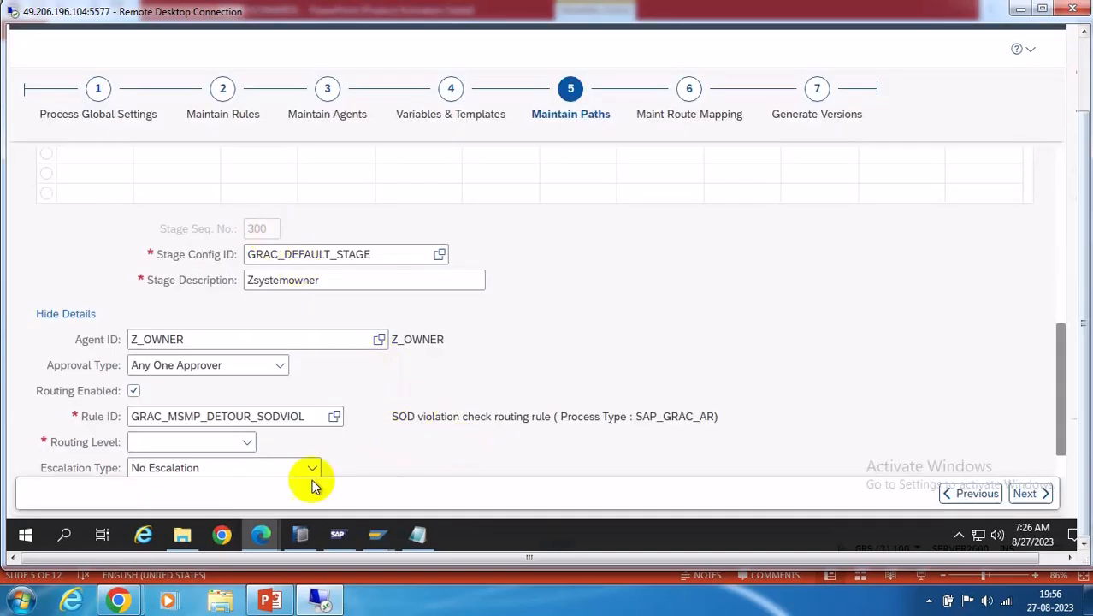
left_click(247, 442)
left_click(166, 463)
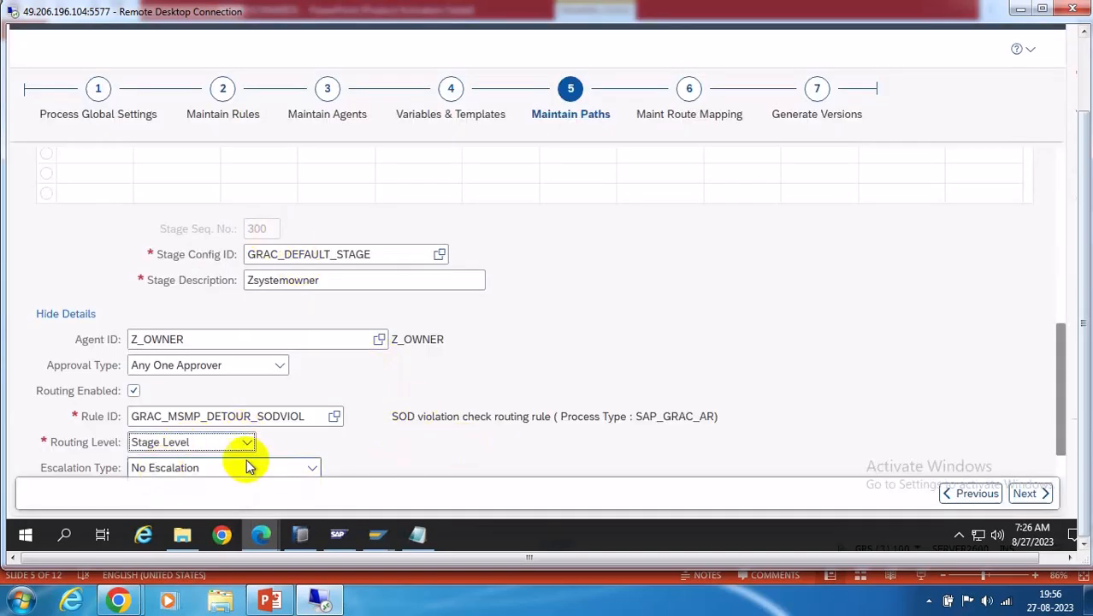
left_click_drag(1055, 462, 1062, 470)
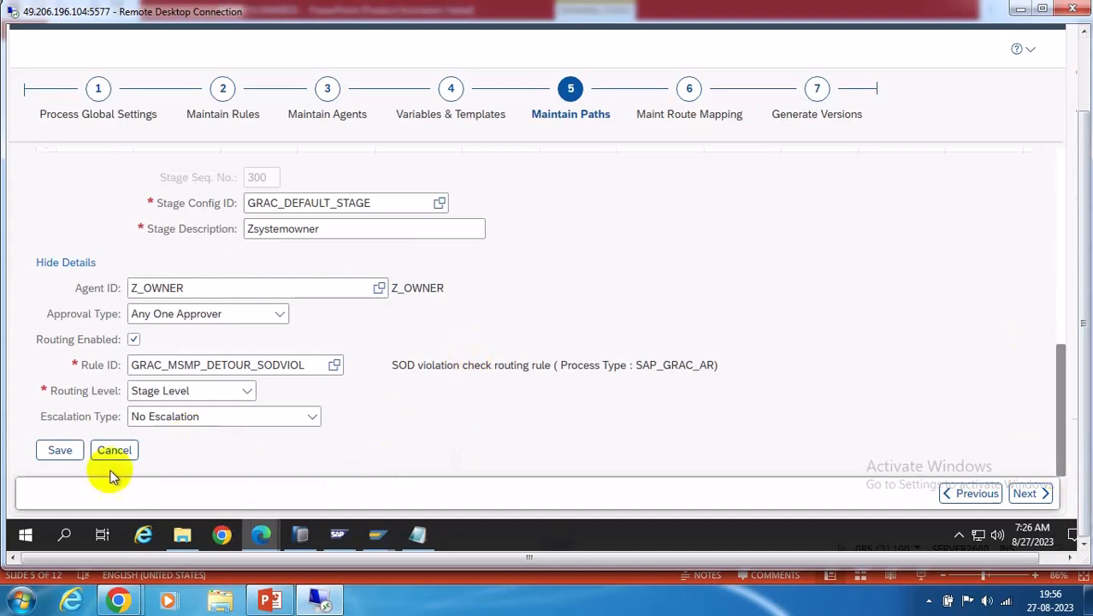
left_click(57, 449)
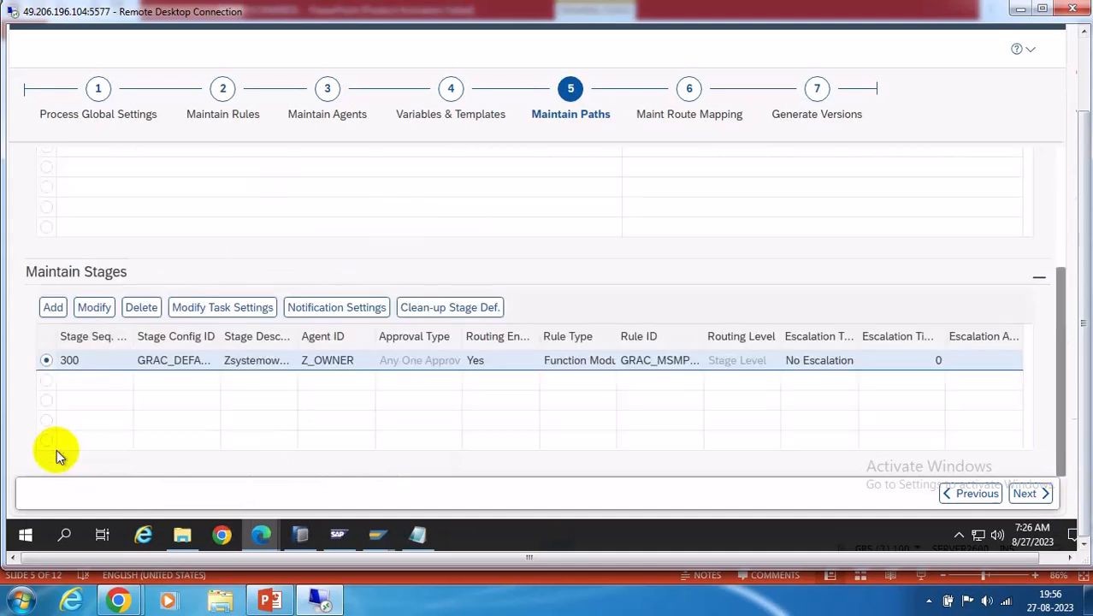
Enable routing in stage 300's task settings using GRAC_MSMP_DETOUR_SODVIOL at Stage Level, and save
left_click(231, 308)
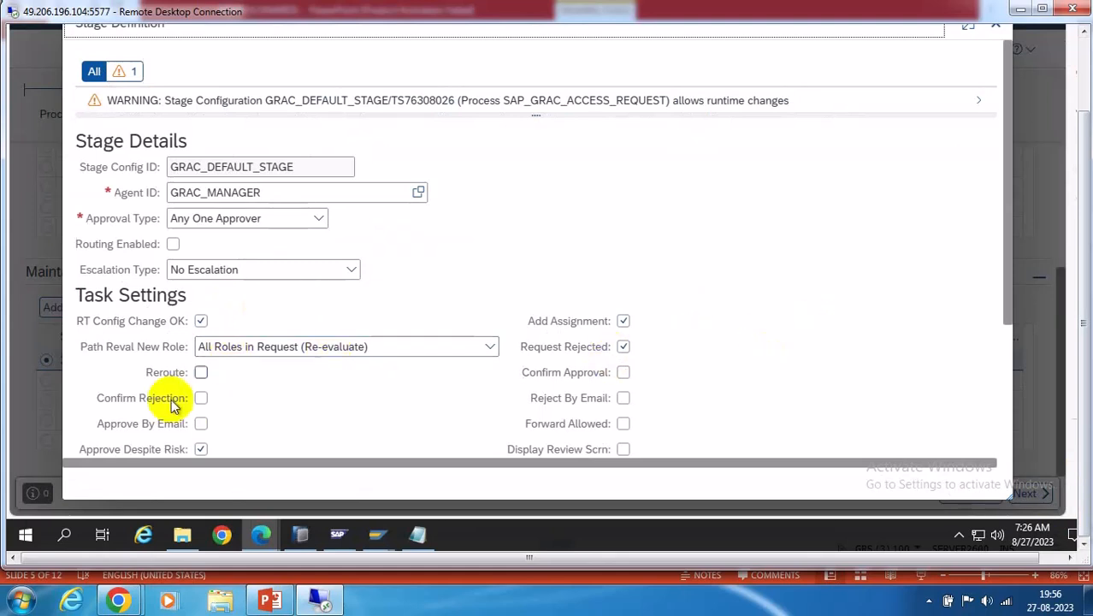
scroll(885, 276, "down", 3)
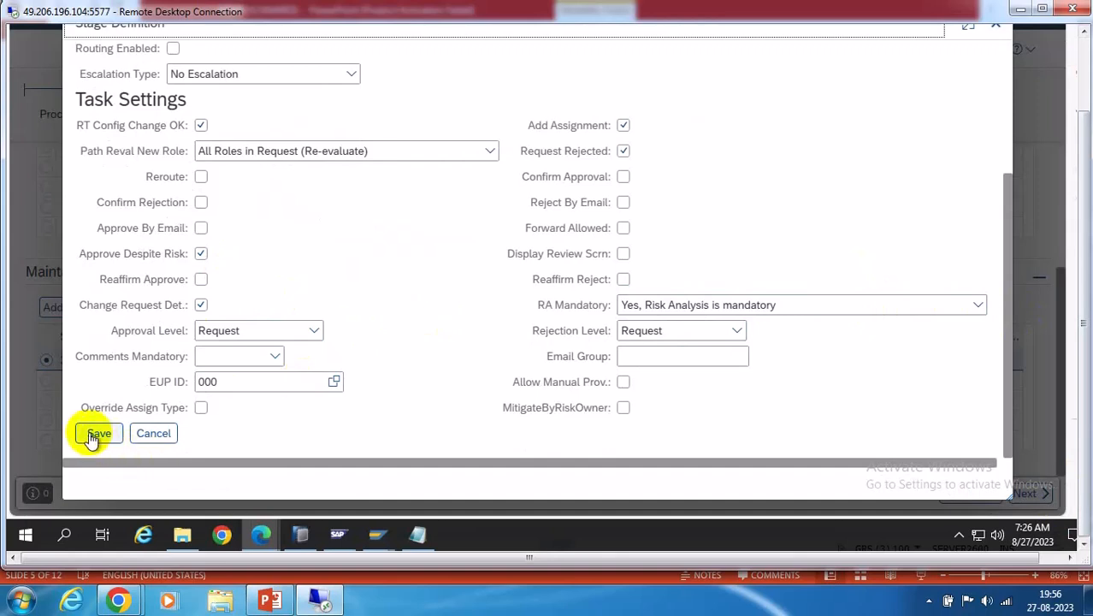
scroll(1009, 98, "up", 3)
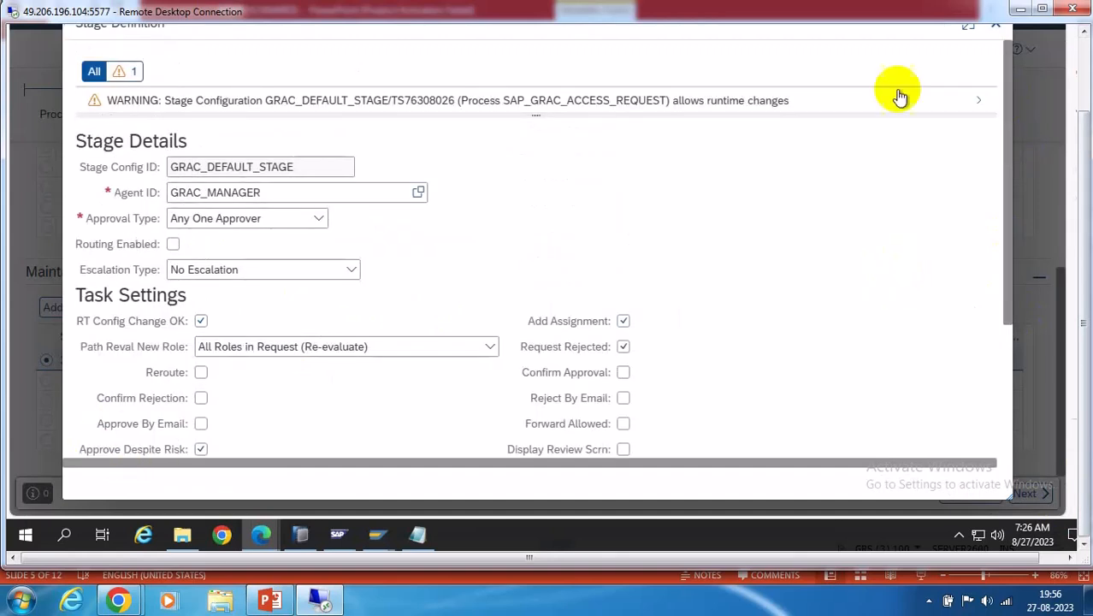
left_click(171, 245)
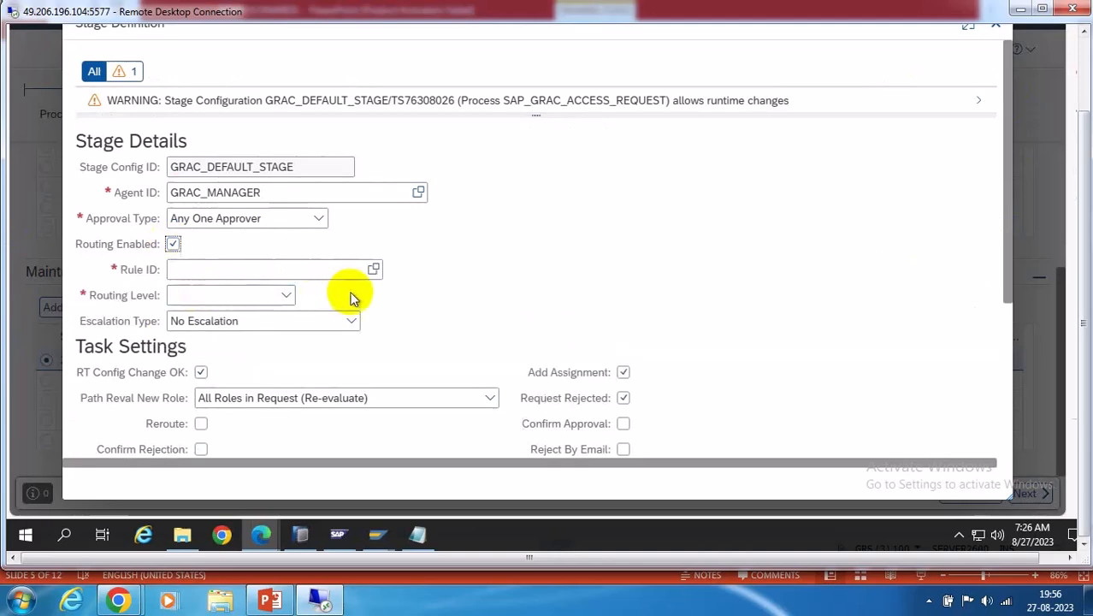
left_click(376, 270)
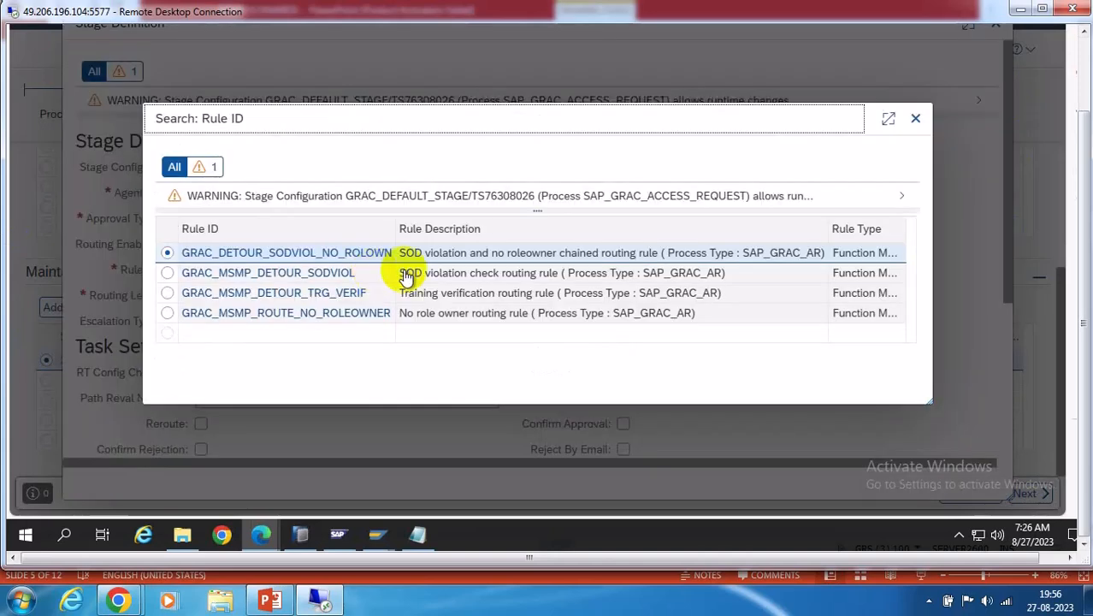
left_click(313, 278)
left_click(283, 230)
left_click(256, 248)
scroll(1006, 416, "down", 5)
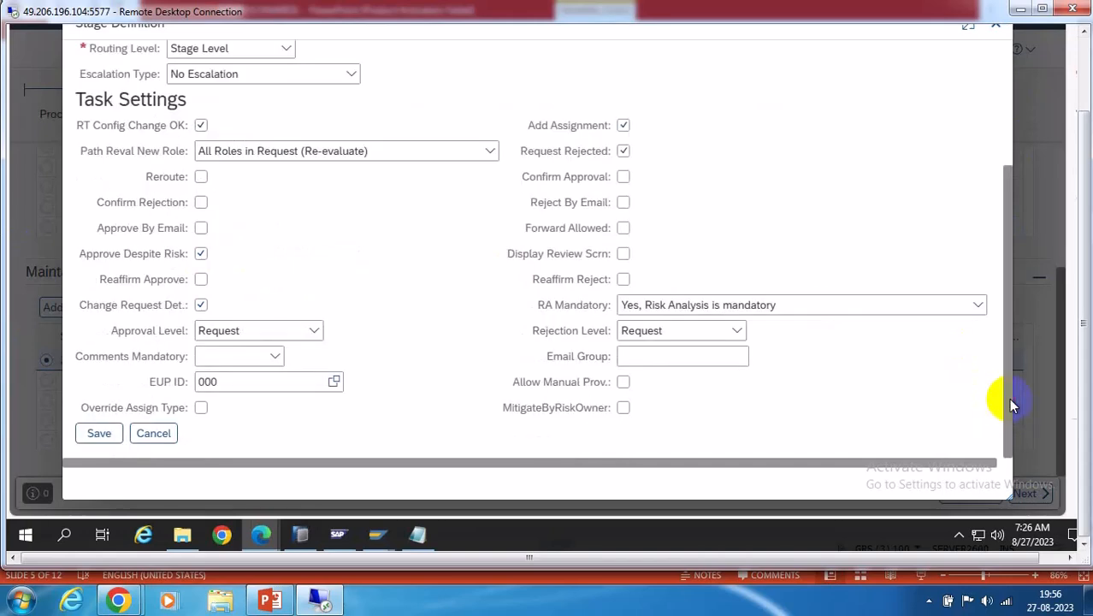
left_click(96, 433)
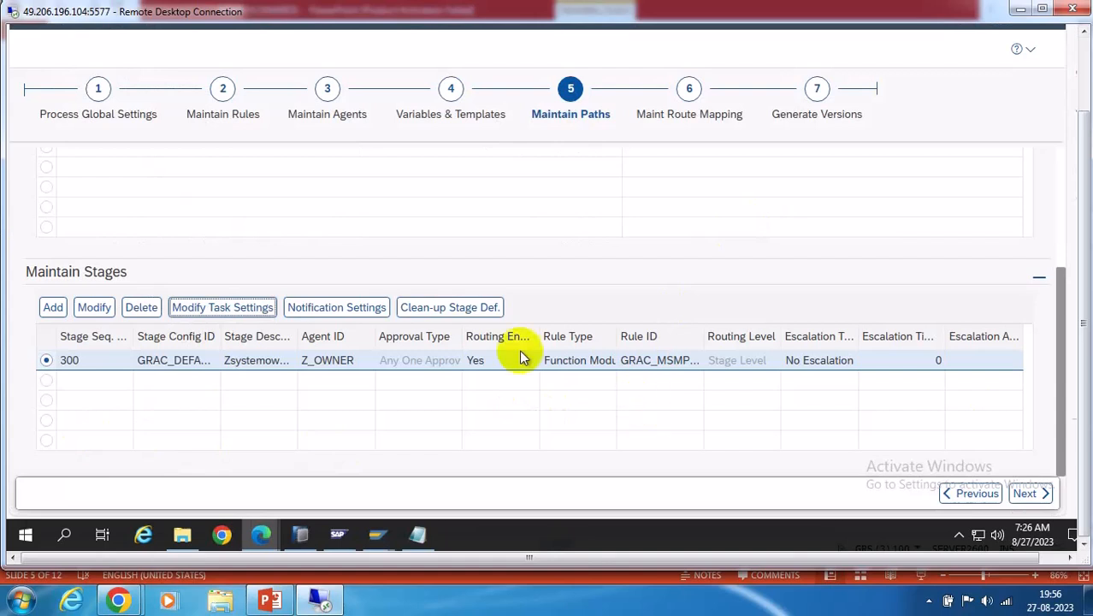
Add a NEW_WORK_ITEM notification with template GRAC_AR_NEW_WORK_ITEM to GRAC_CURRENT_APPROVERS
left_click(346, 310)
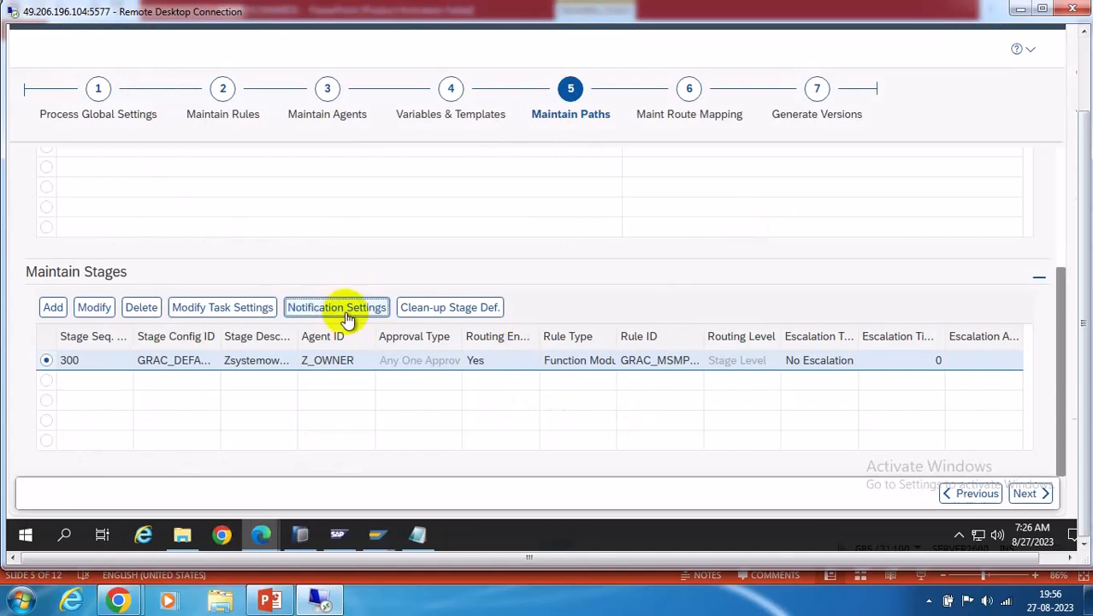
left_click(245, 229)
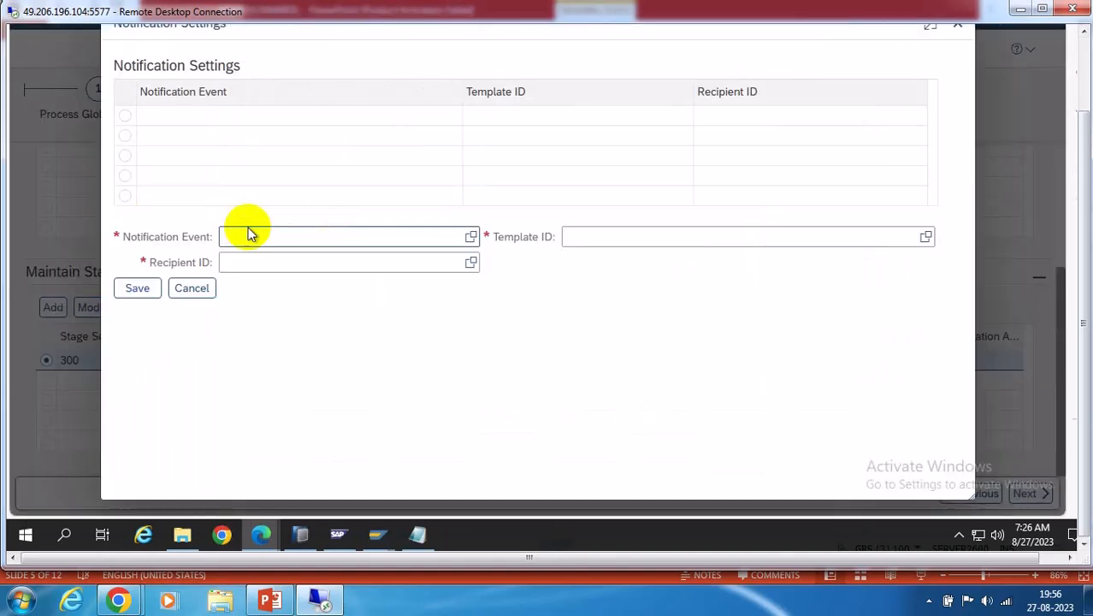
left_click(471, 236)
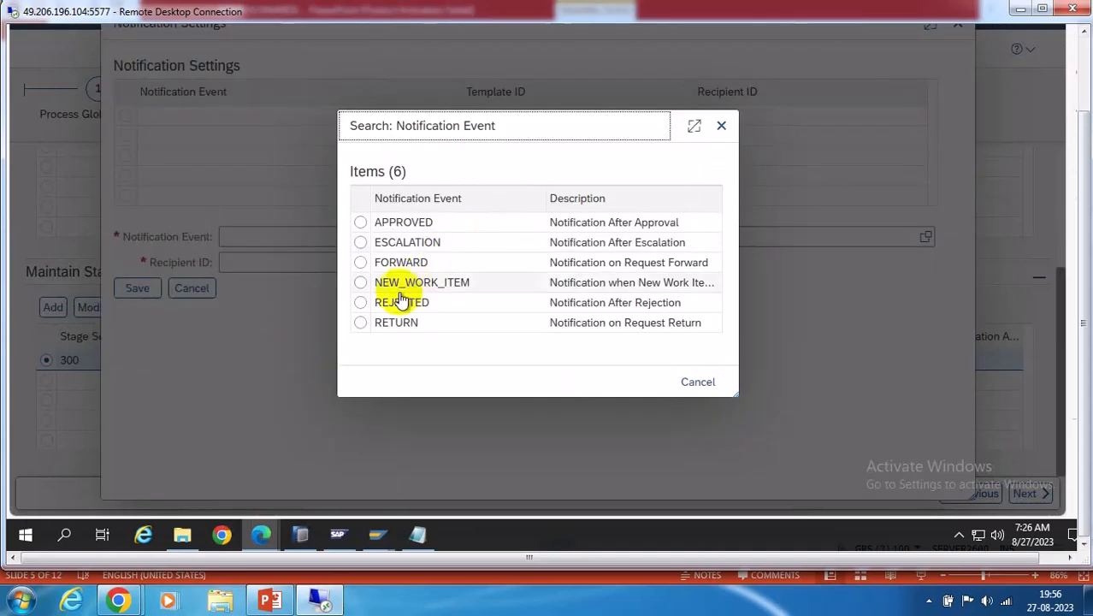
left_click(398, 285)
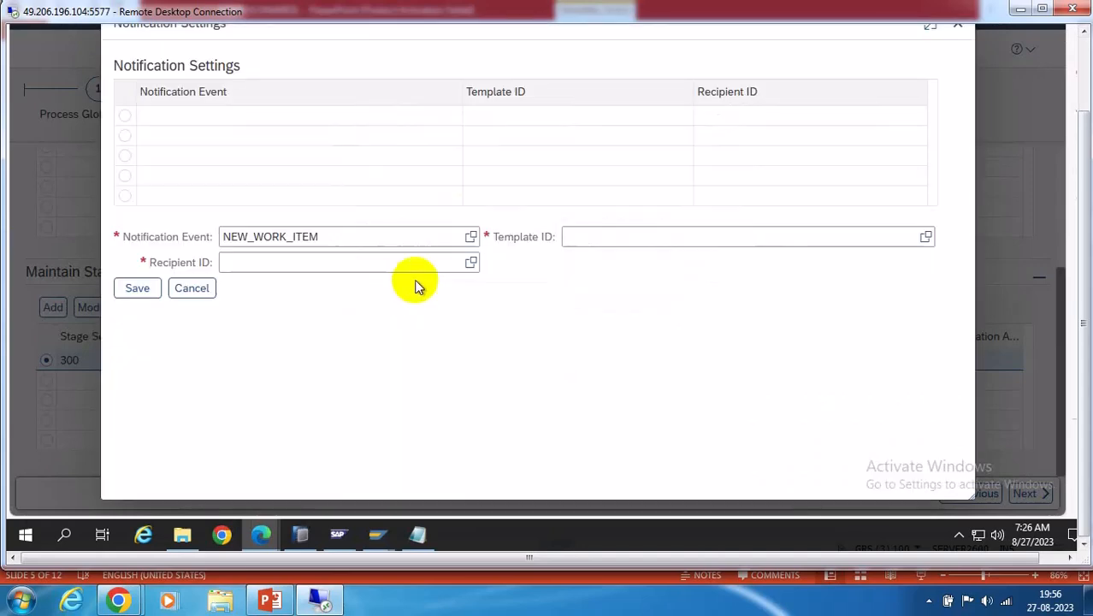
left_click(926, 236)
left_click(547, 281)
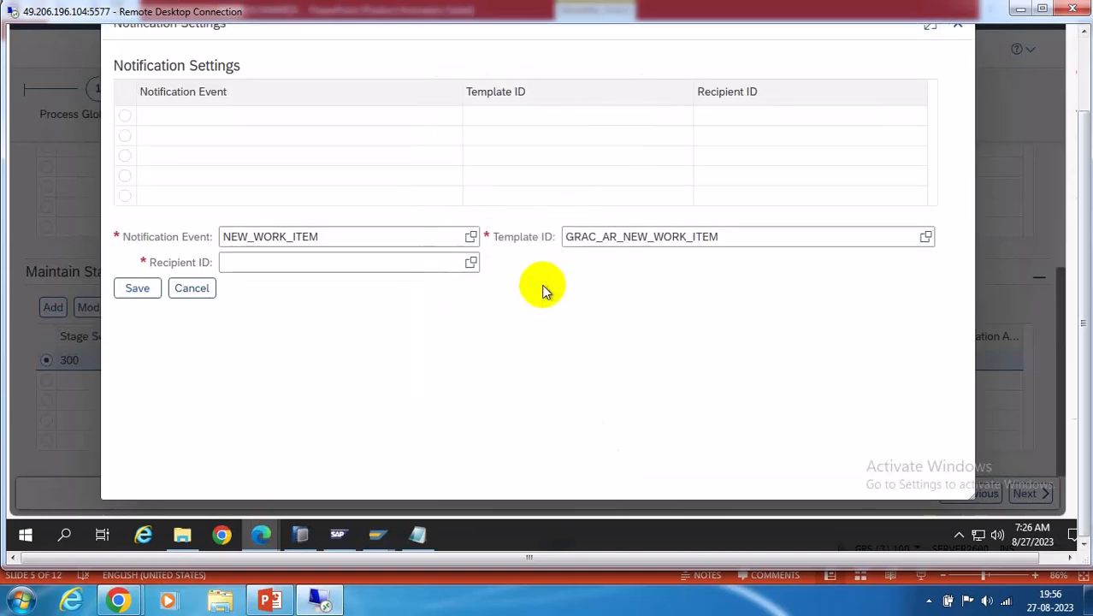
left_click(472, 263)
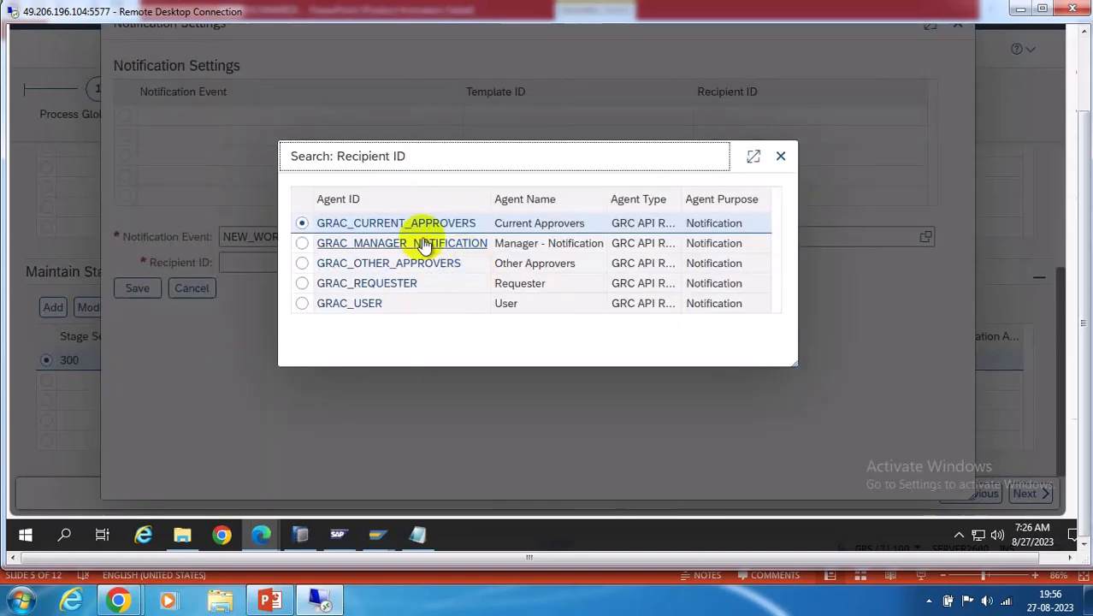
left_click(404, 227)
left_click(138, 289)
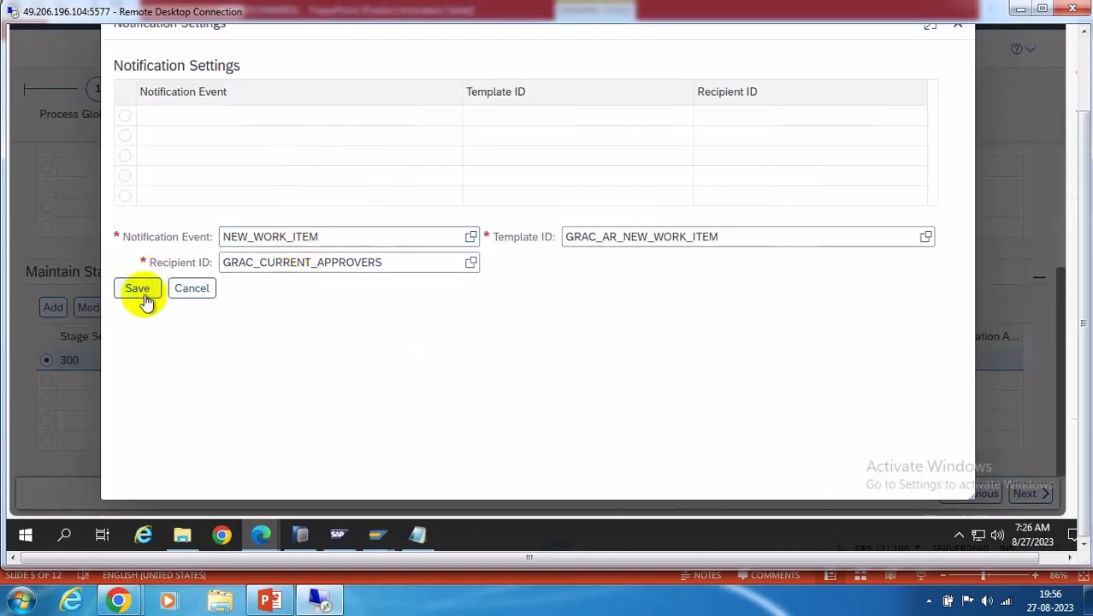
Add a REJECTED notification with template GRAC_AR_REJECTED sent to GRAC_REQUESTER
left_click(241, 226)
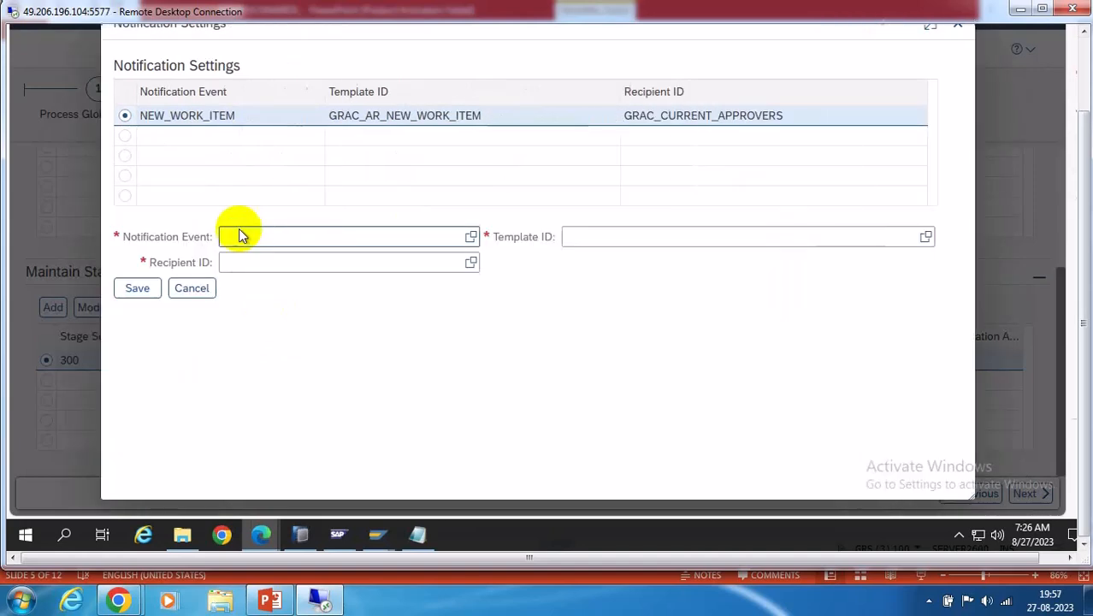
left_click(470, 237)
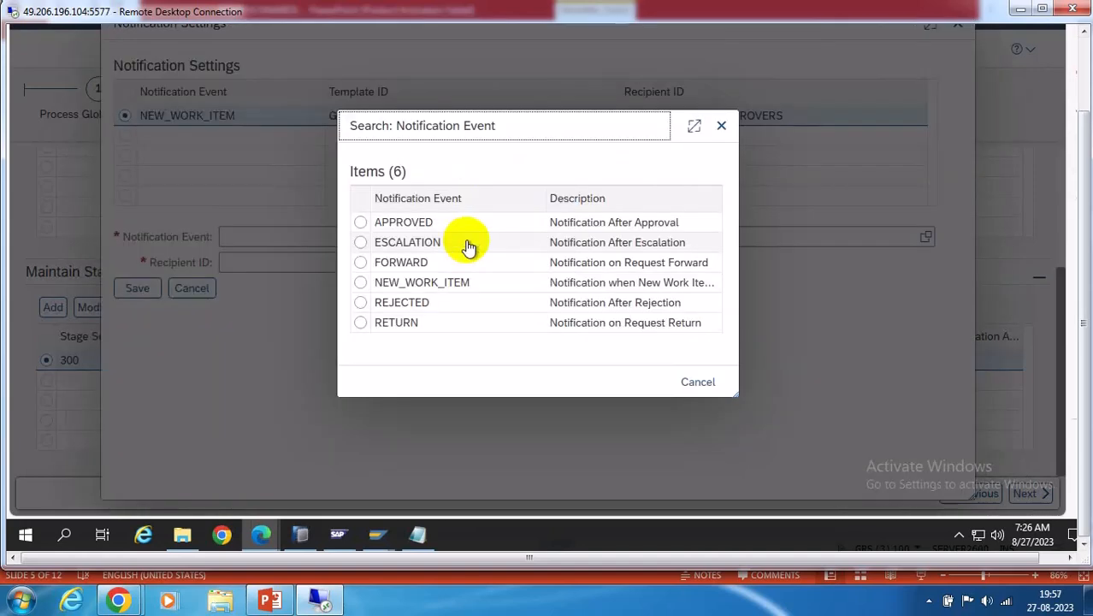
left_click(399, 303)
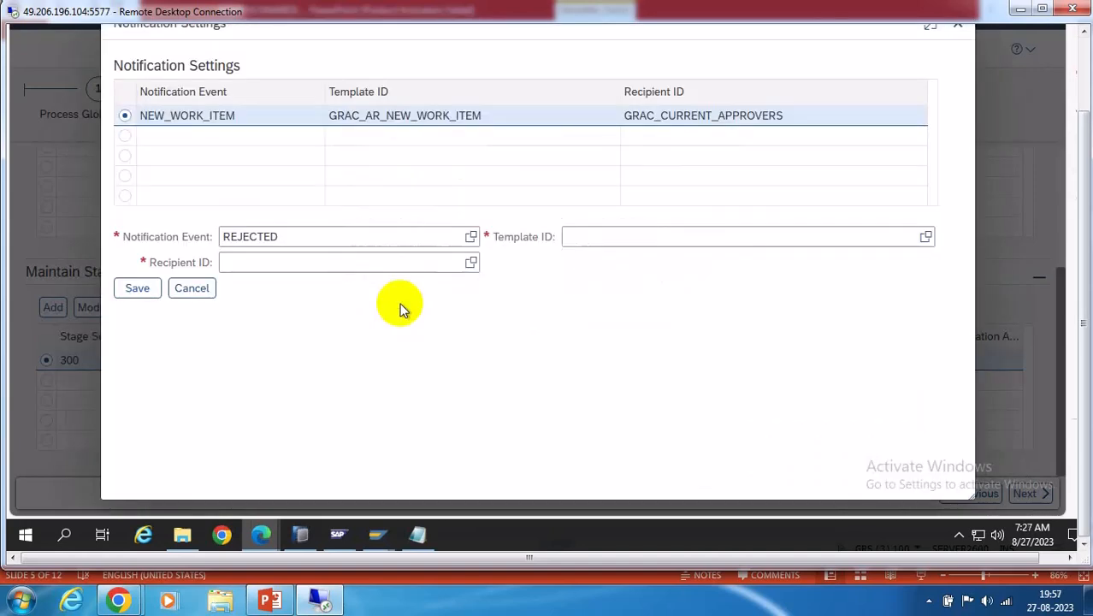
left_click(926, 237)
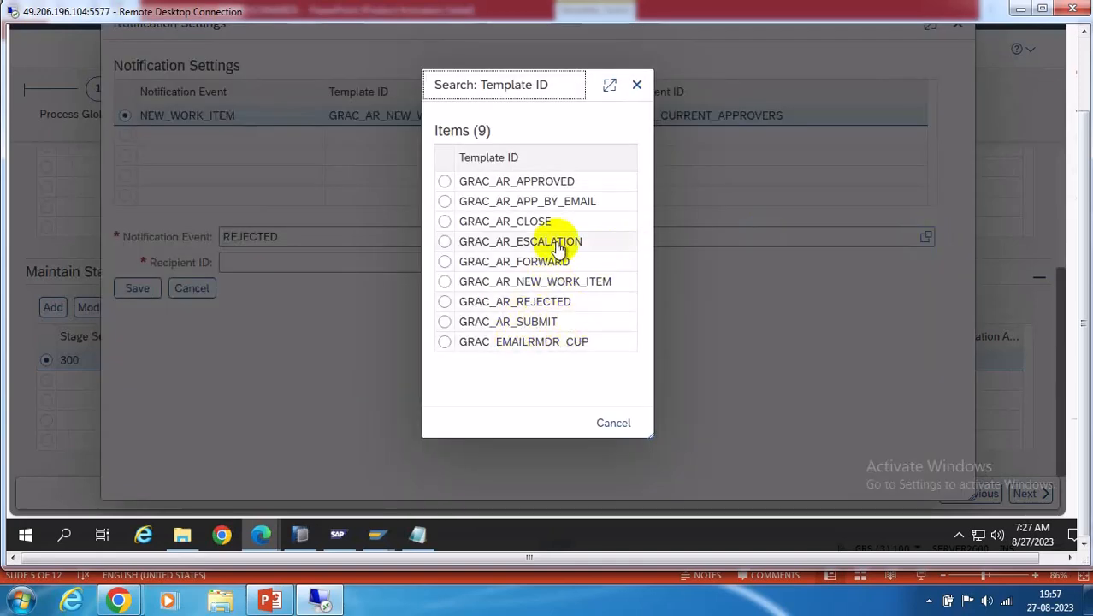
left_click(530, 310)
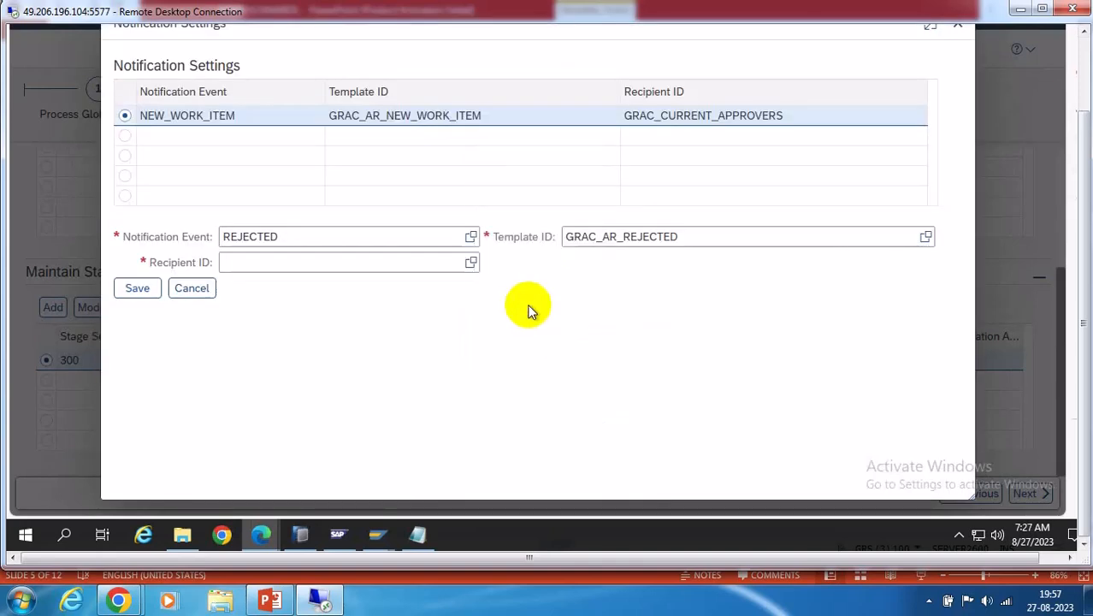
left_click(469, 262)
left_click(416, 288)
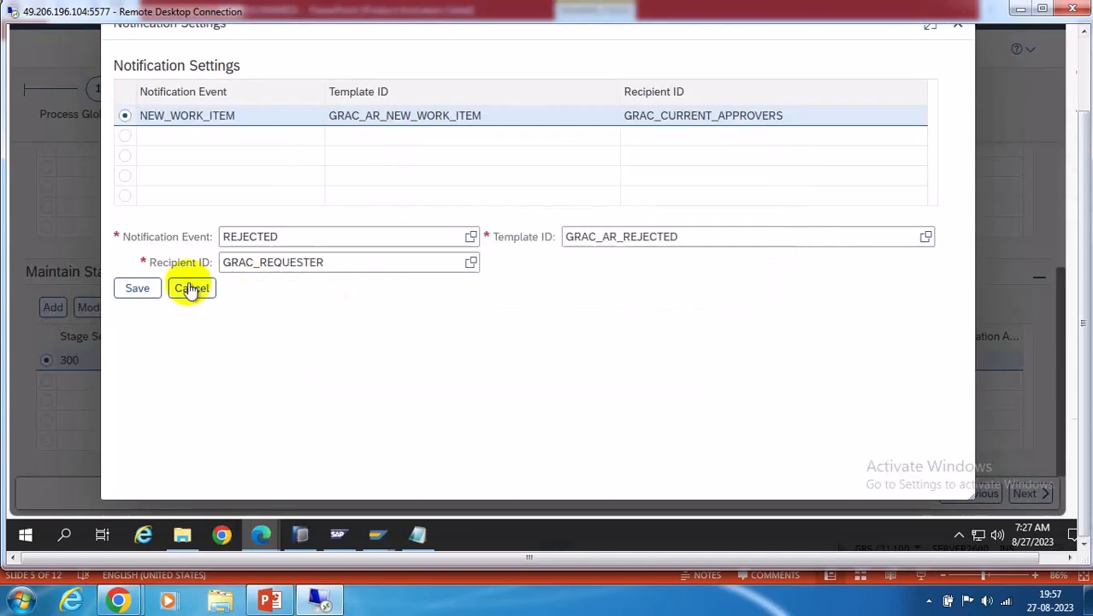
left_click(138, 289)
Add a REJECTED notification with template GRAC_AR_REJECTED sent to GRAC_USER
left_click(243, 227)
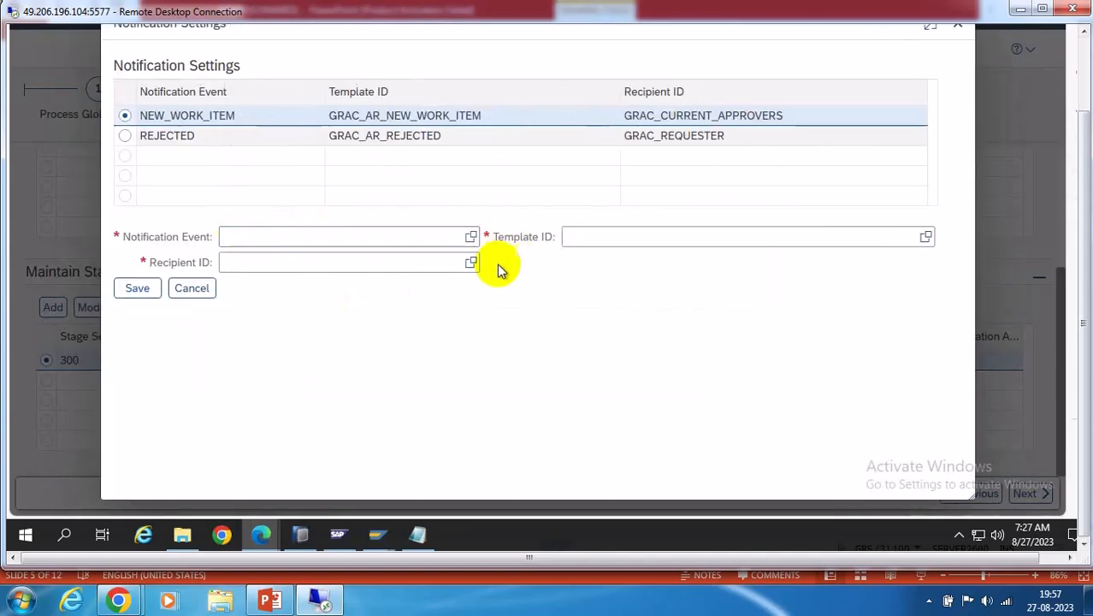
left_click(471, 237)
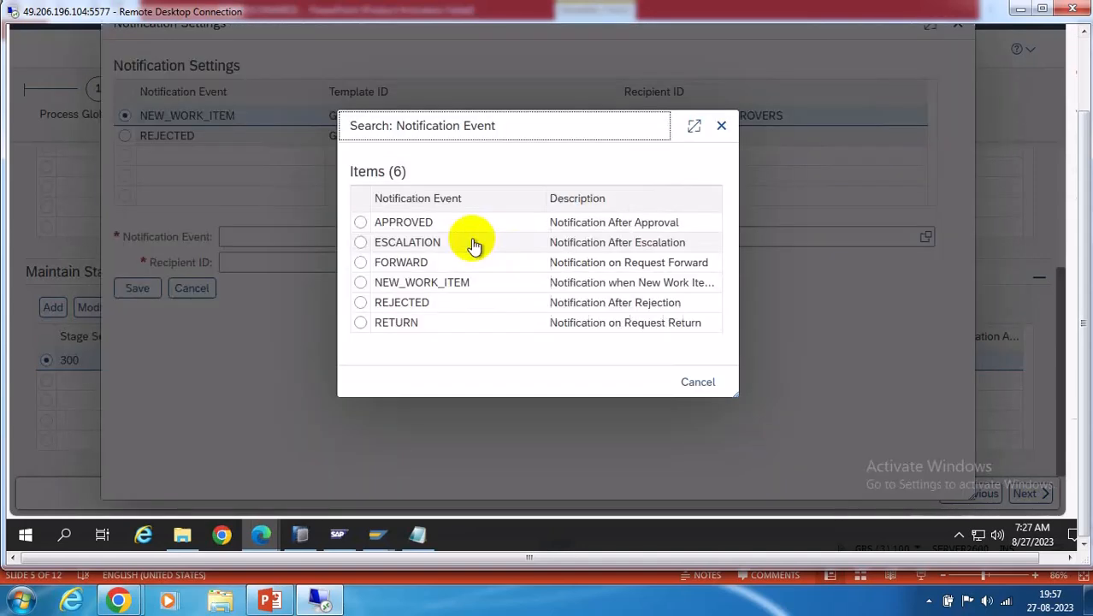
left_click(419, 305)
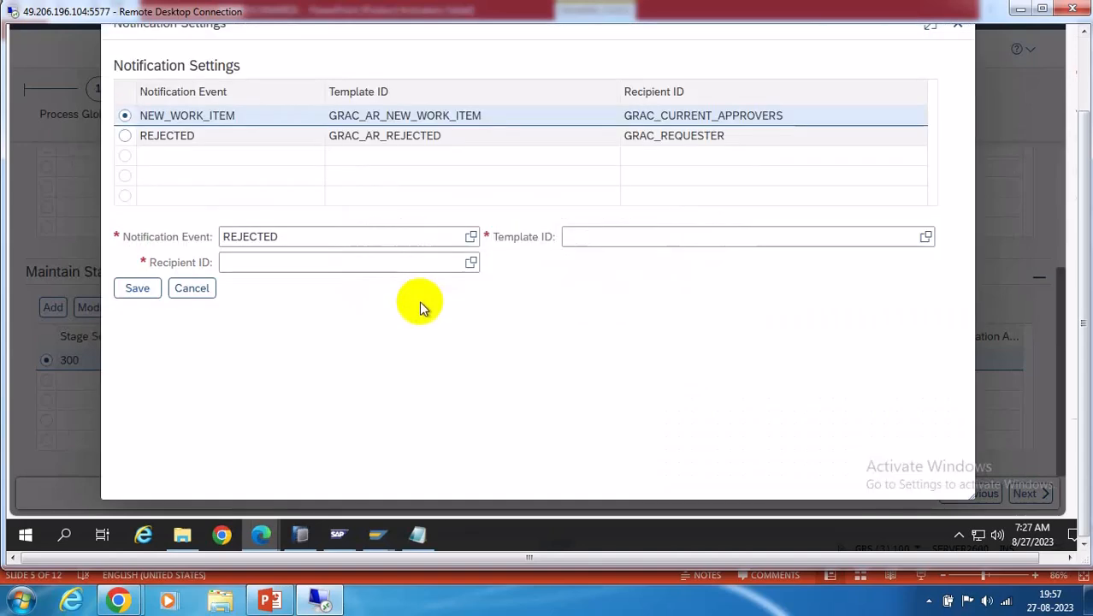
left_click(926, 238)
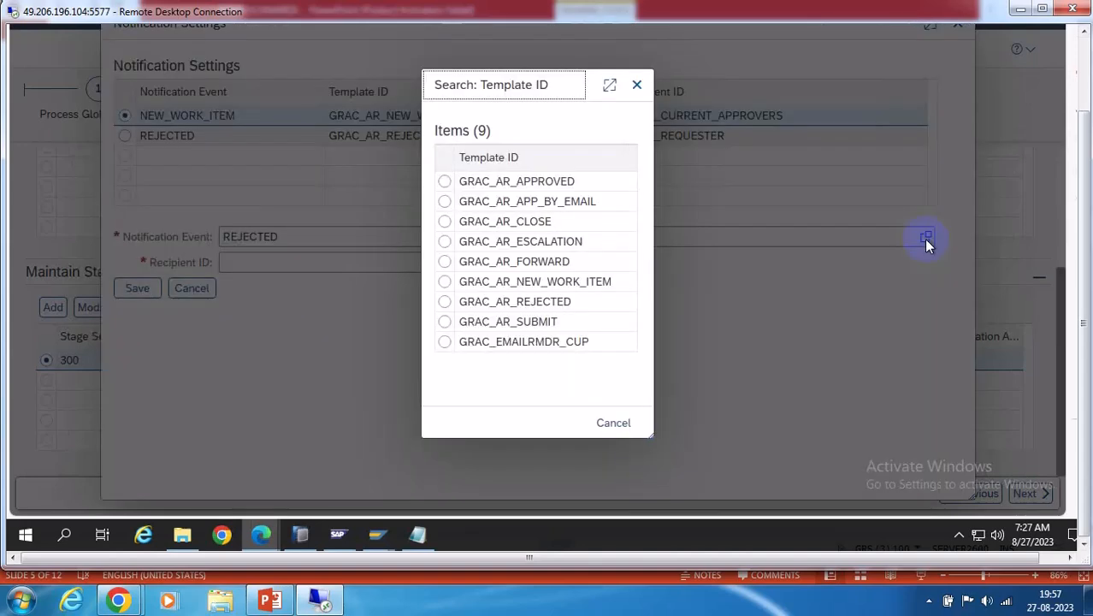
left_click(550, 302)
left_click(472, 262)
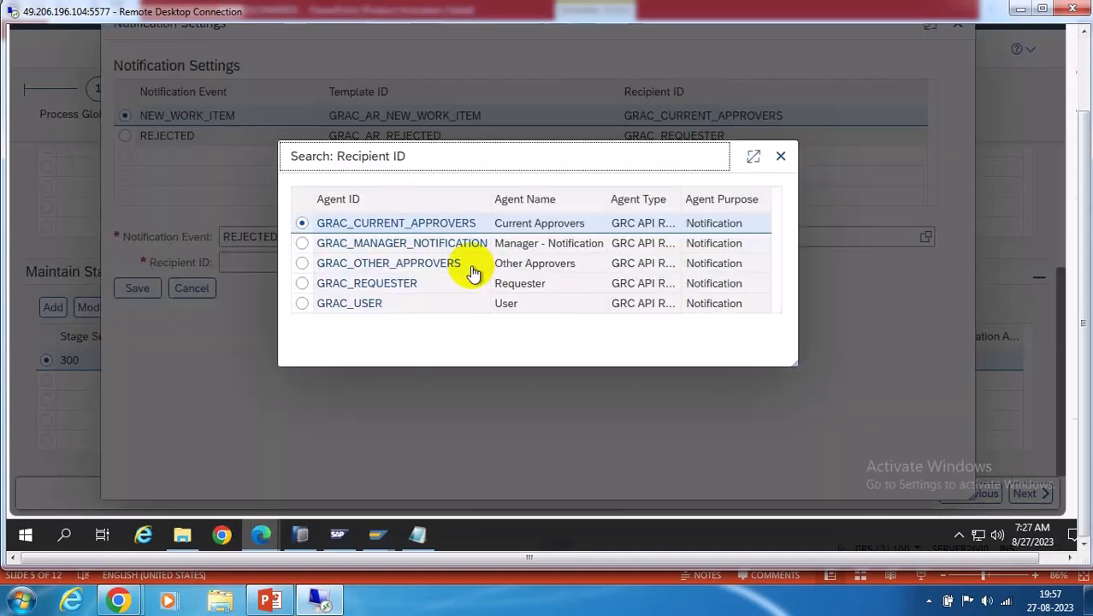
left_click(368, 304)
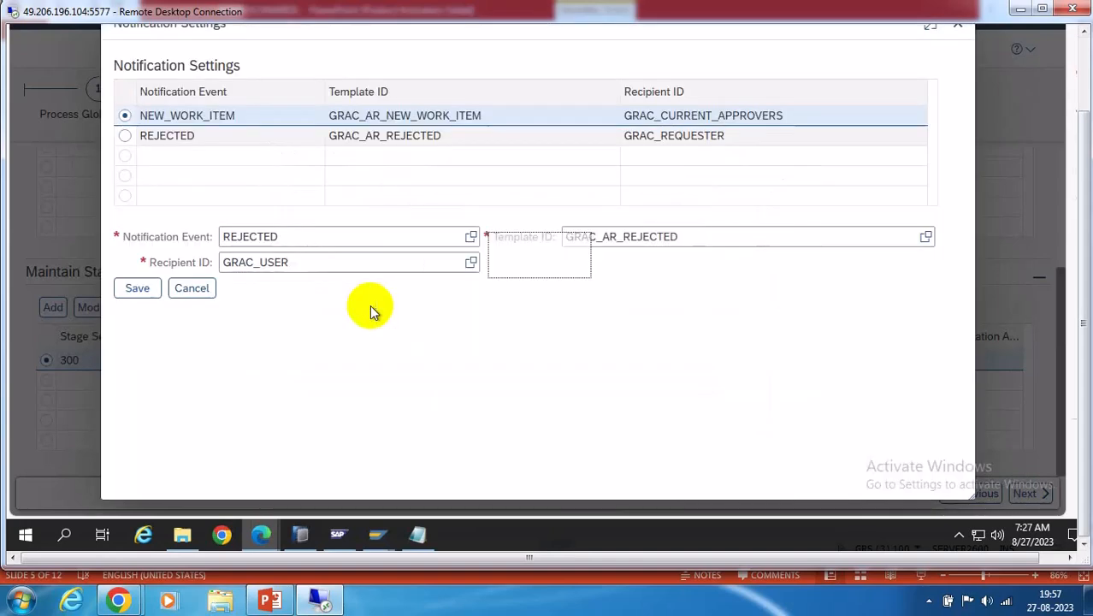
left_click(136, 289)
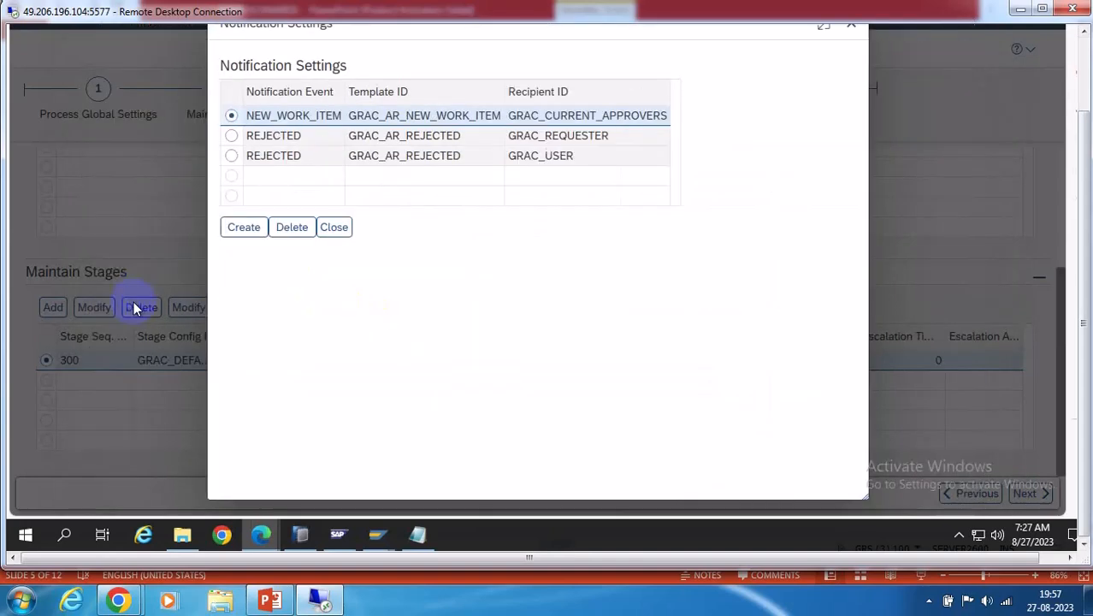
Cancel the extra blank notification entry
left_click(242, 226)
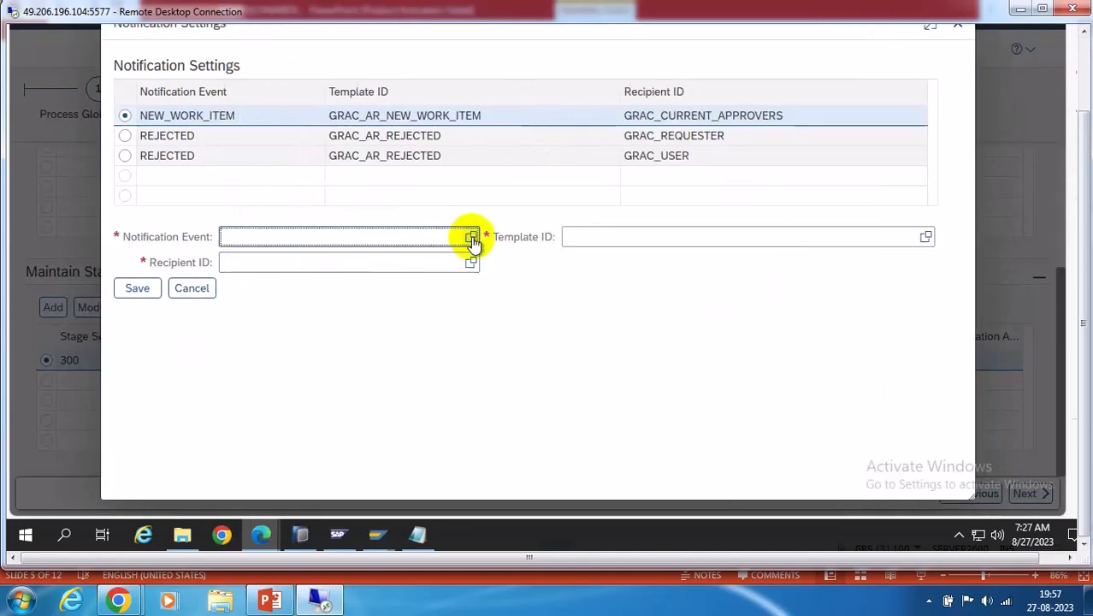
left_click(471, 237)
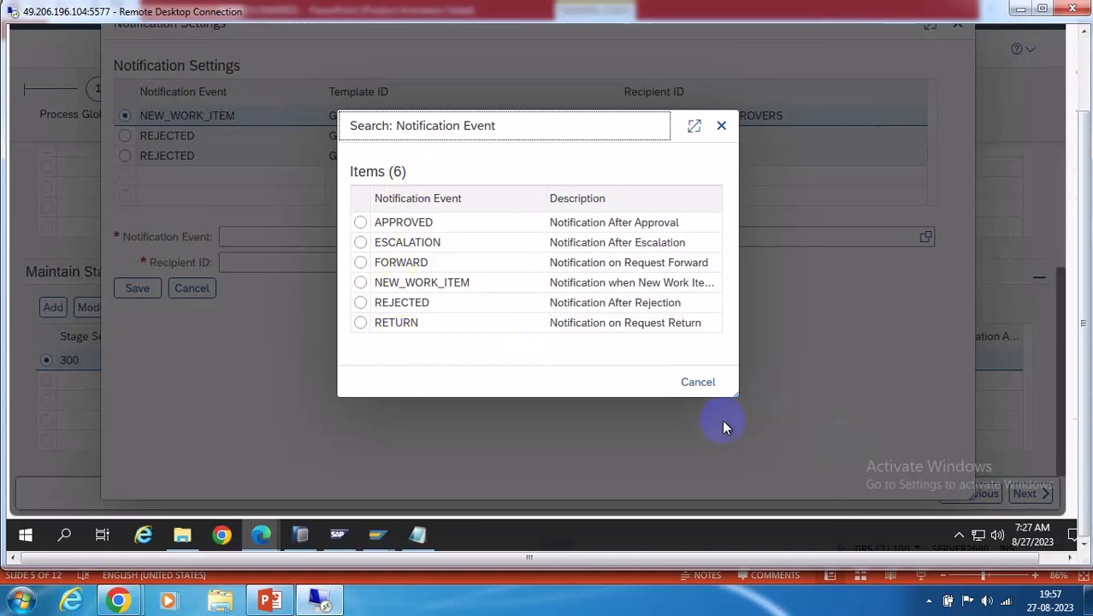
left_click(697, 381)
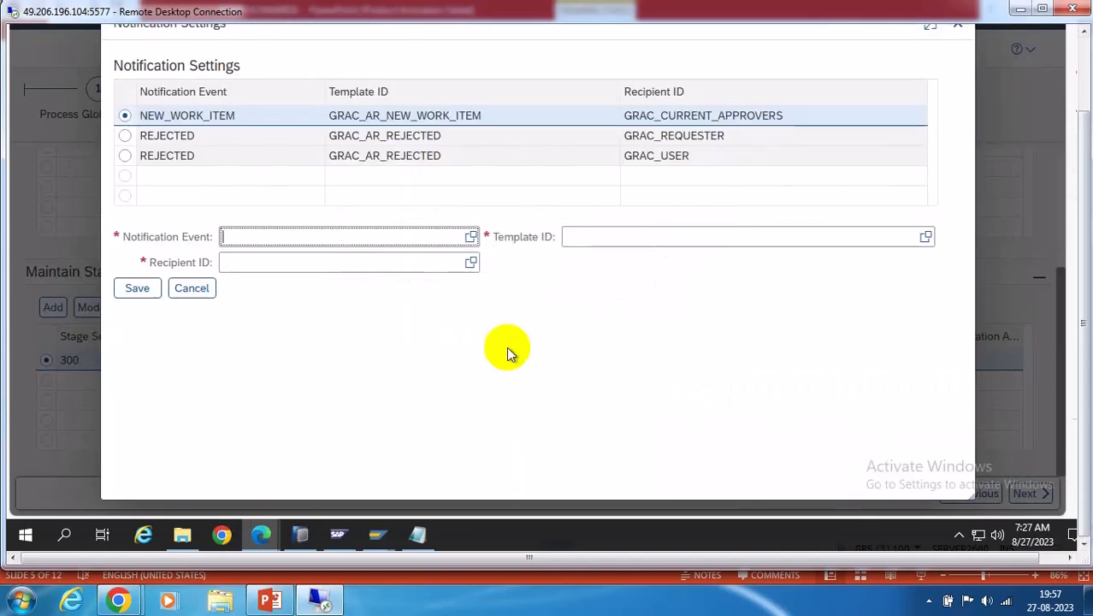
left_click(190, 288)
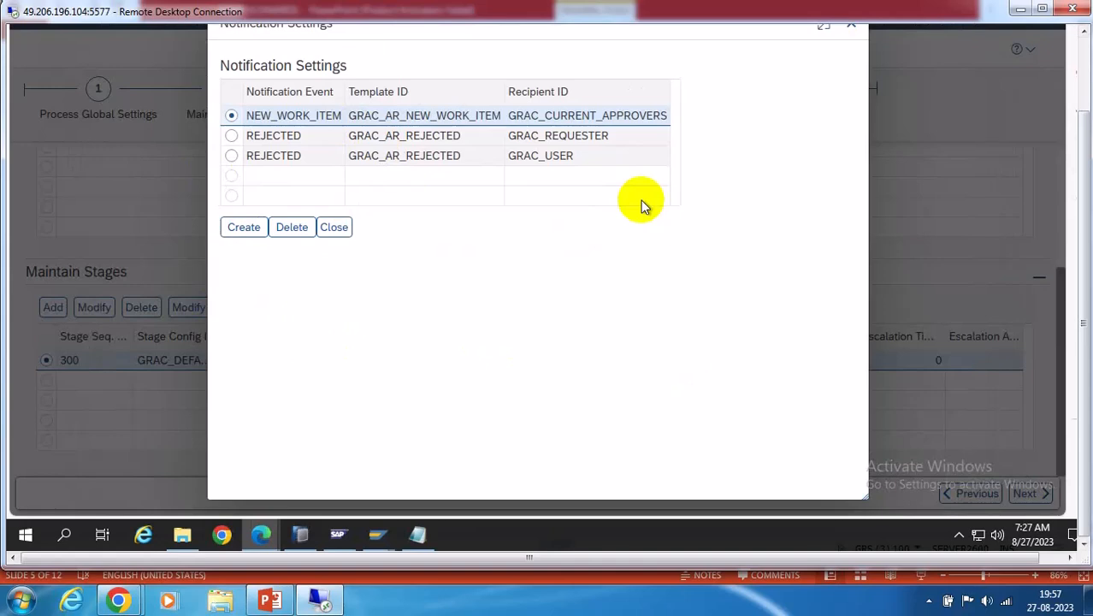
Close notification settings, review the MSMP Scenarios slide, then start adding stage 310
left_click(332, 228)
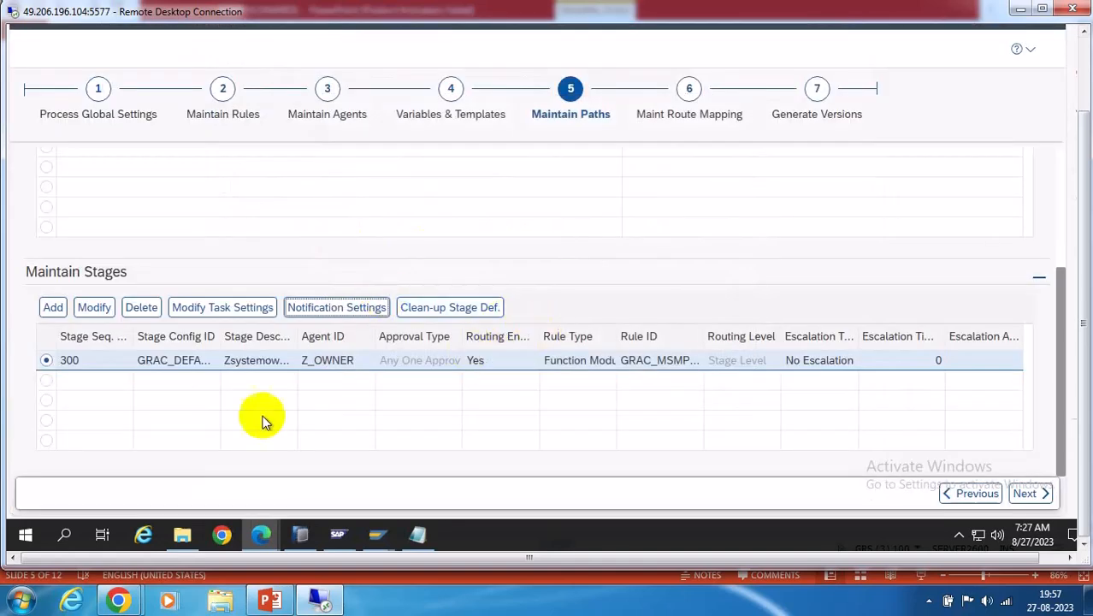
left_click(269, 601)
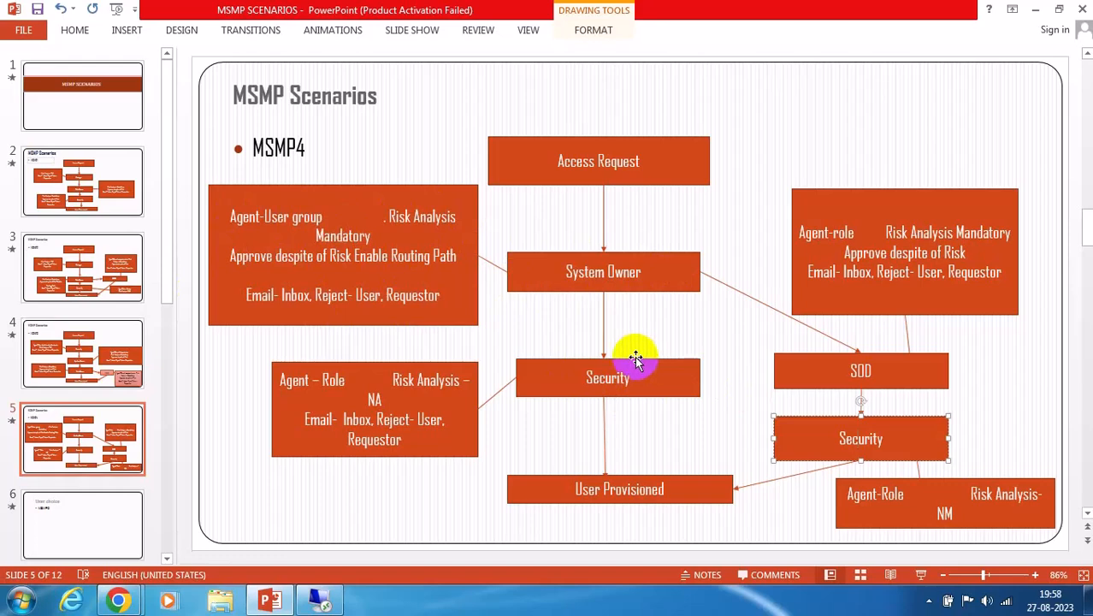
left_click(320, 602)
left_click(52, 307)
scroll(647, 405, "down", 3)
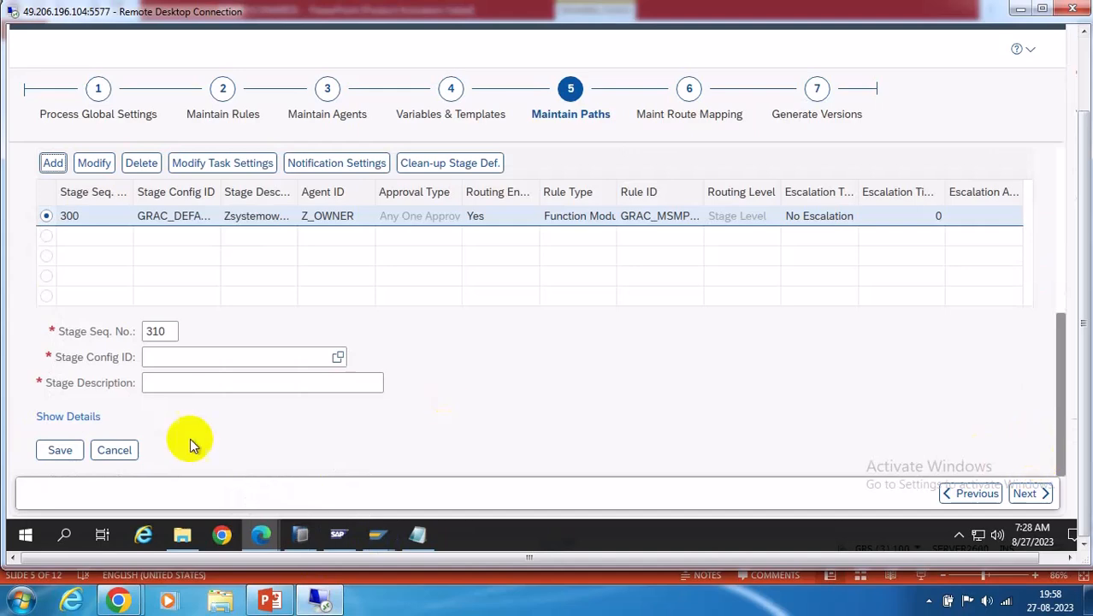
Create stage 310 with config GRAC_SECURITY and description Security Stage, and save it
left_click(337, 357)
left_click(856, 238)
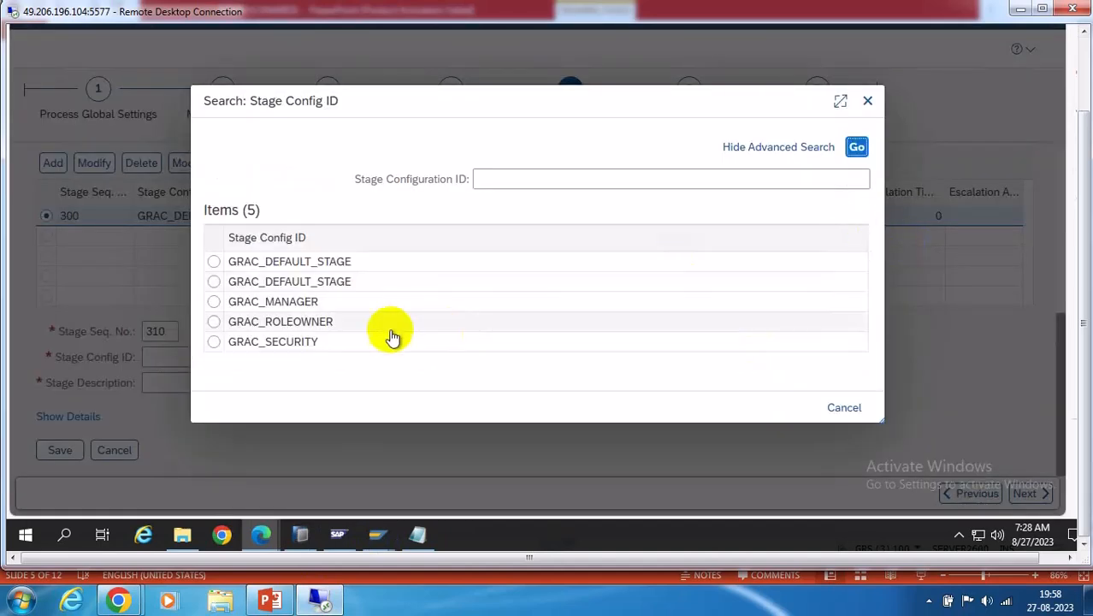
left_click(275, 345)
left_click(212, 390)
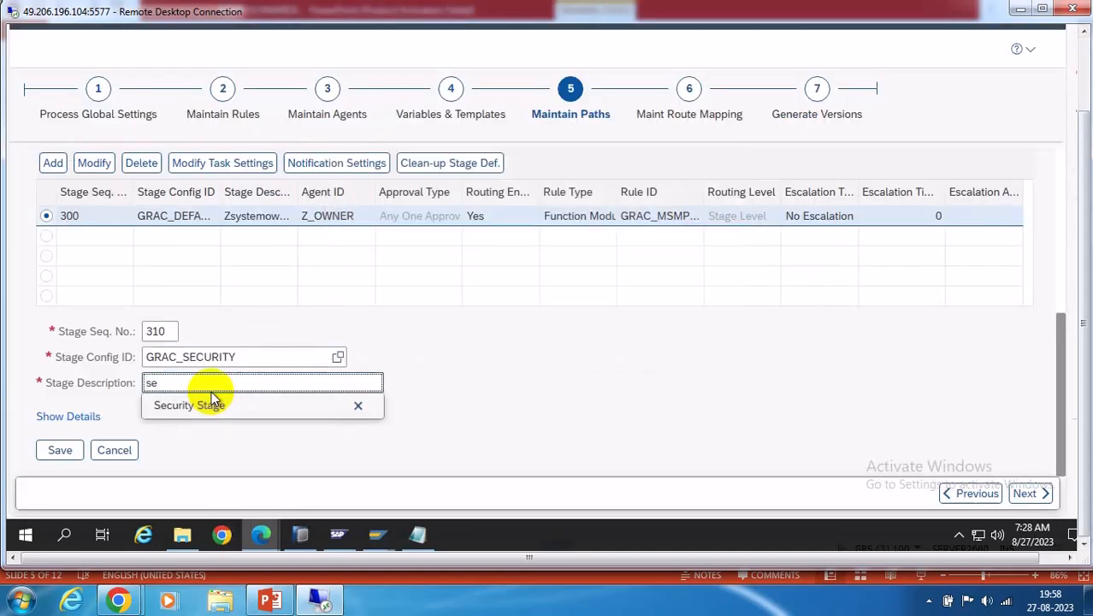
left_click(218, 403)
left_click(73, 417)
scroll(645, 368, "down", 1)
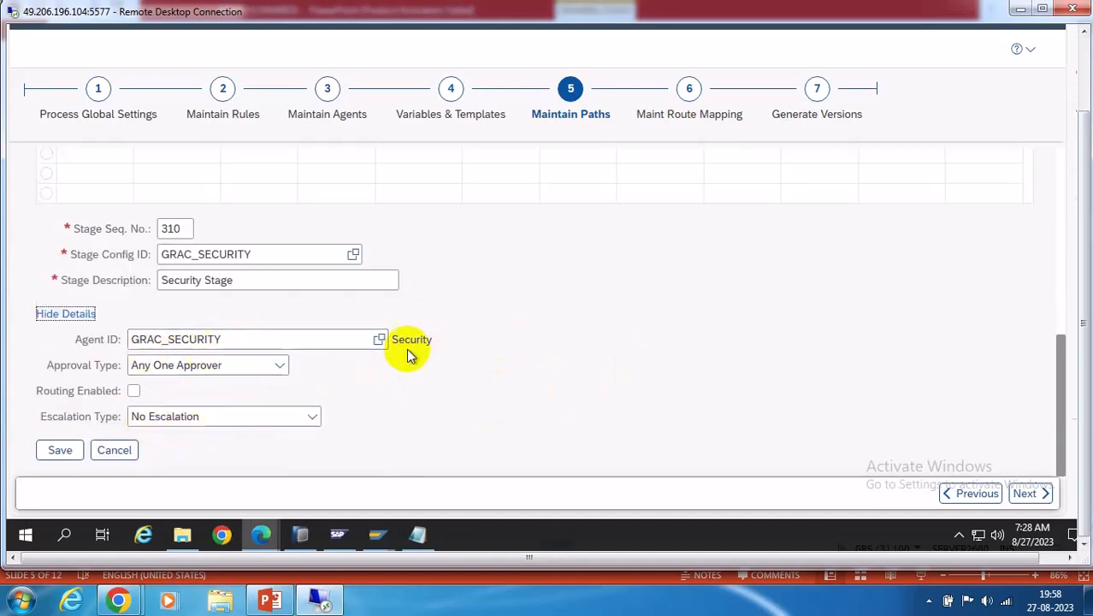
left_click(58, 452)
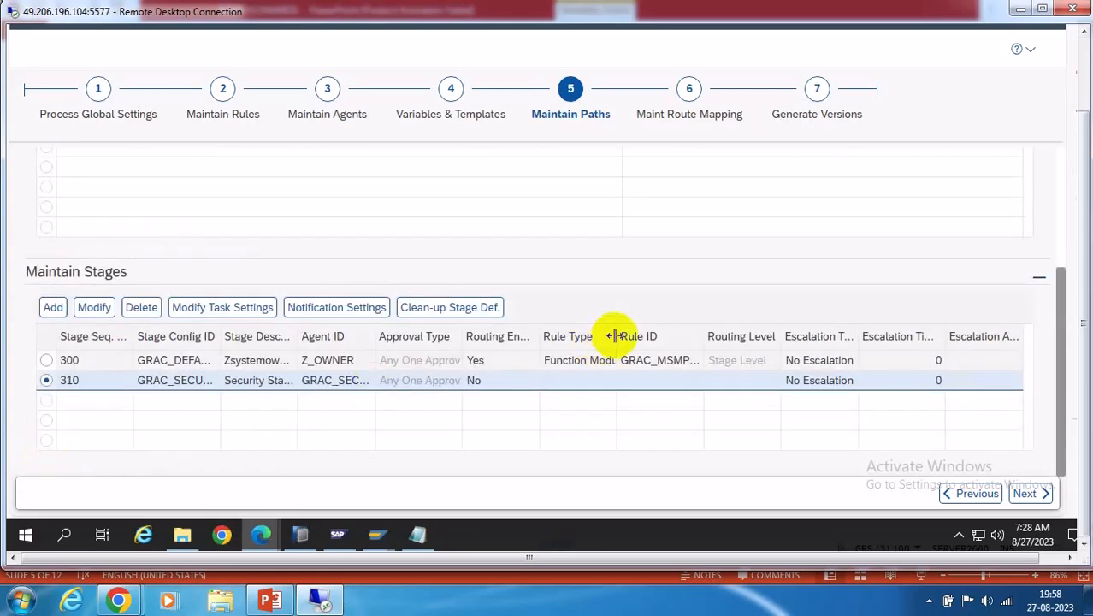
Set Risk Analysis Mandatory to Yes in stage 310's task settings and save
left_click(227, 314)
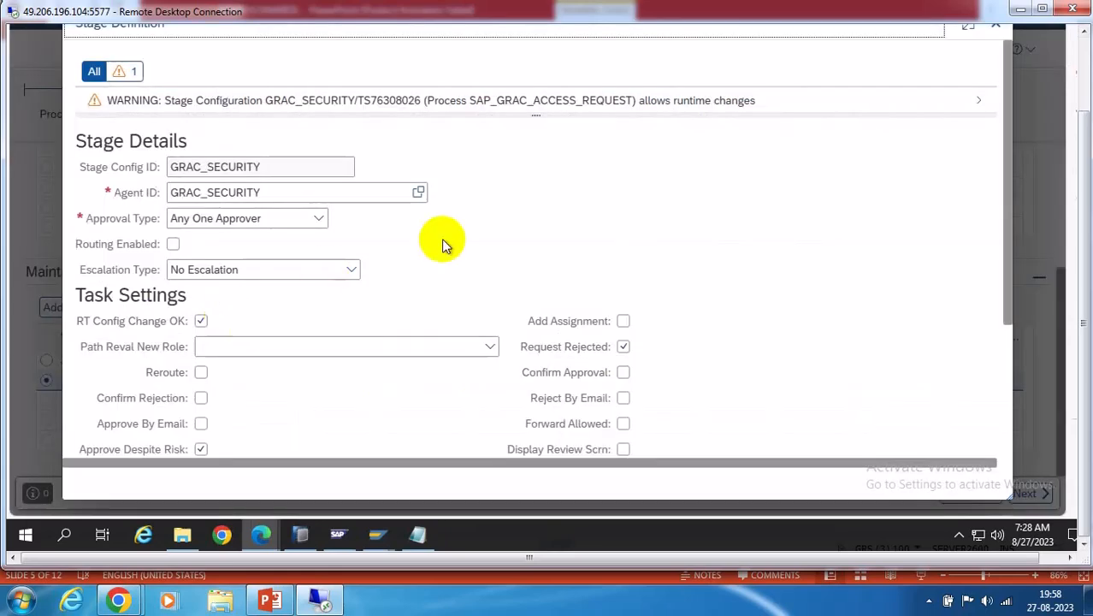
scroll(697, 313, "down", 2)
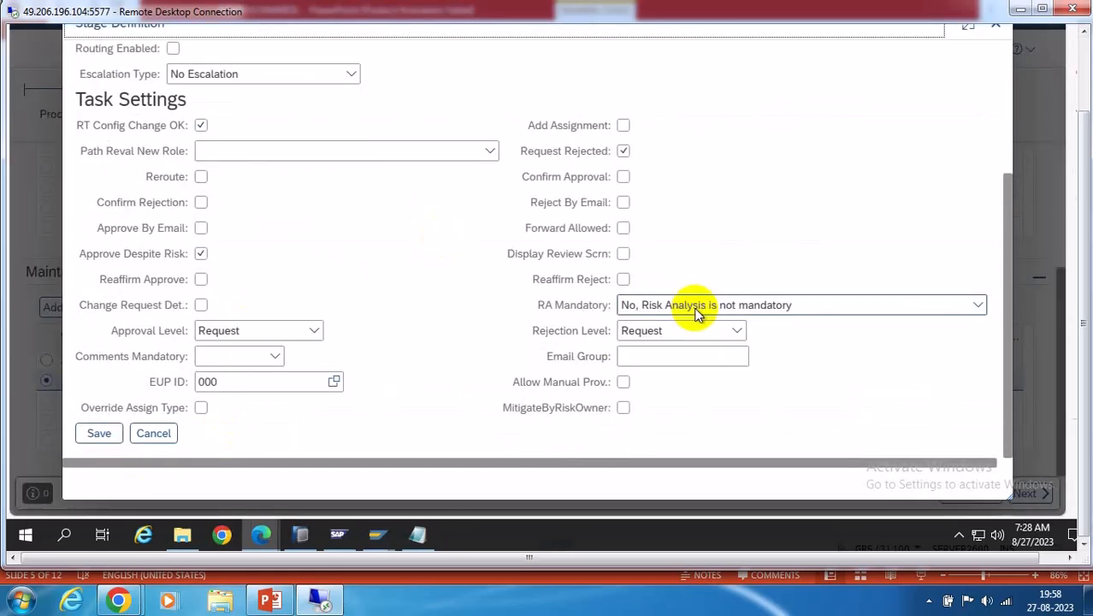
left_click(978, 307)
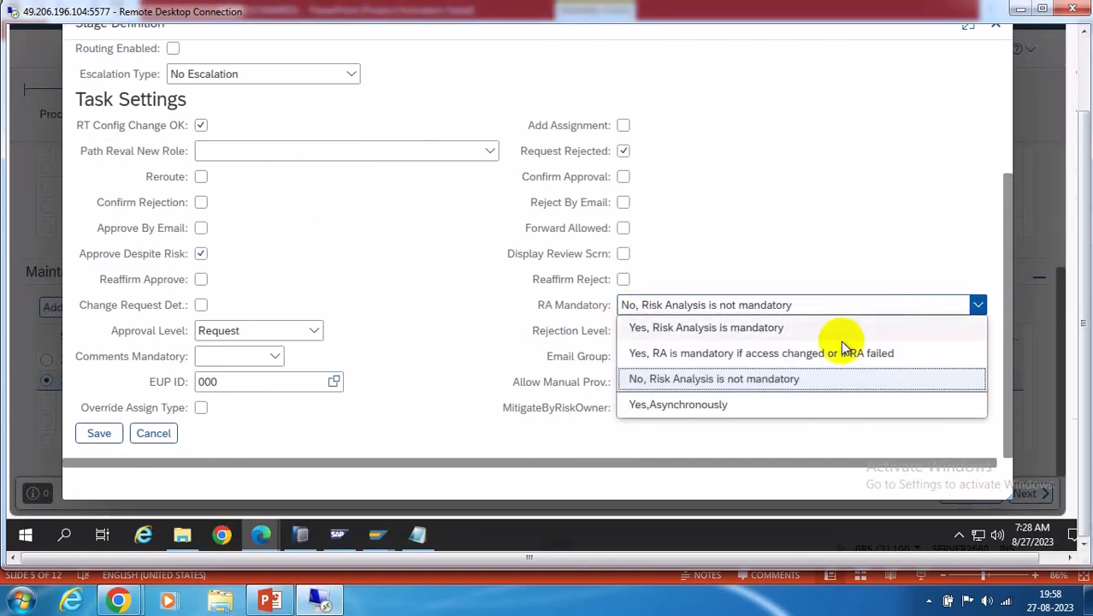
left_click(710, 327)
left_click(198, 252)
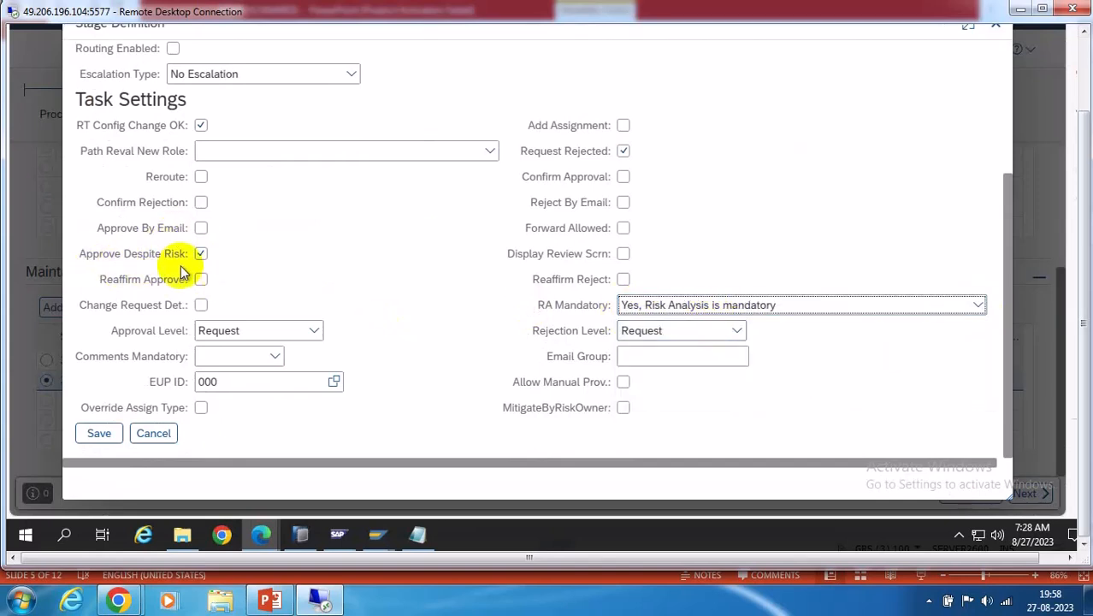
left_click(99, 434)
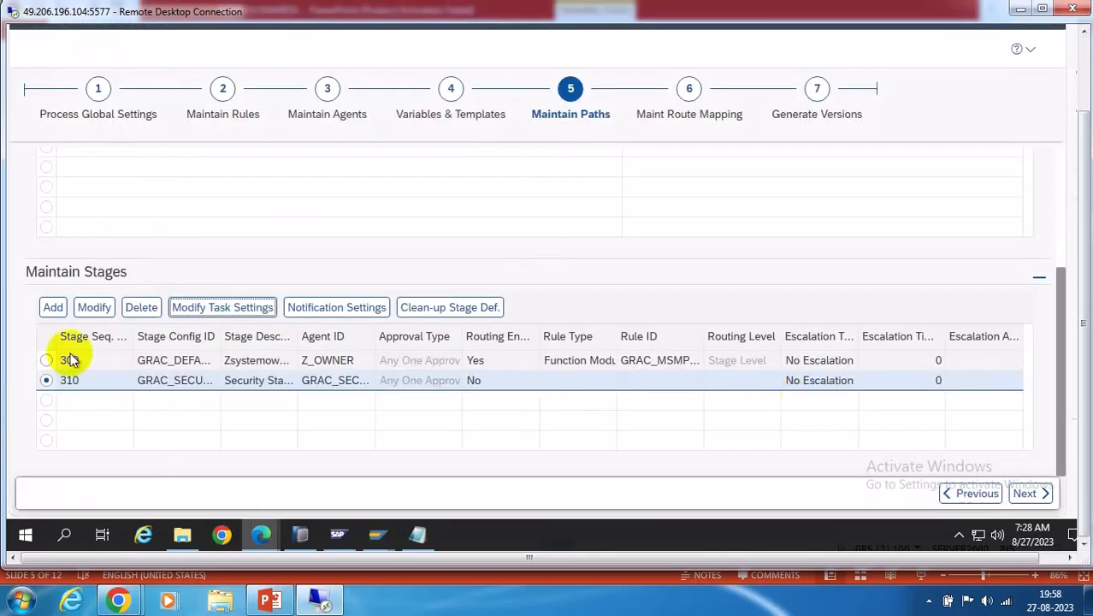
Add a NEW_WORK_ITEM notification for stage 310 using GRAC_AR_NEW_WORK_ITEM to GRAC_CURRENT_APPROVERS
left_click(337, 307)
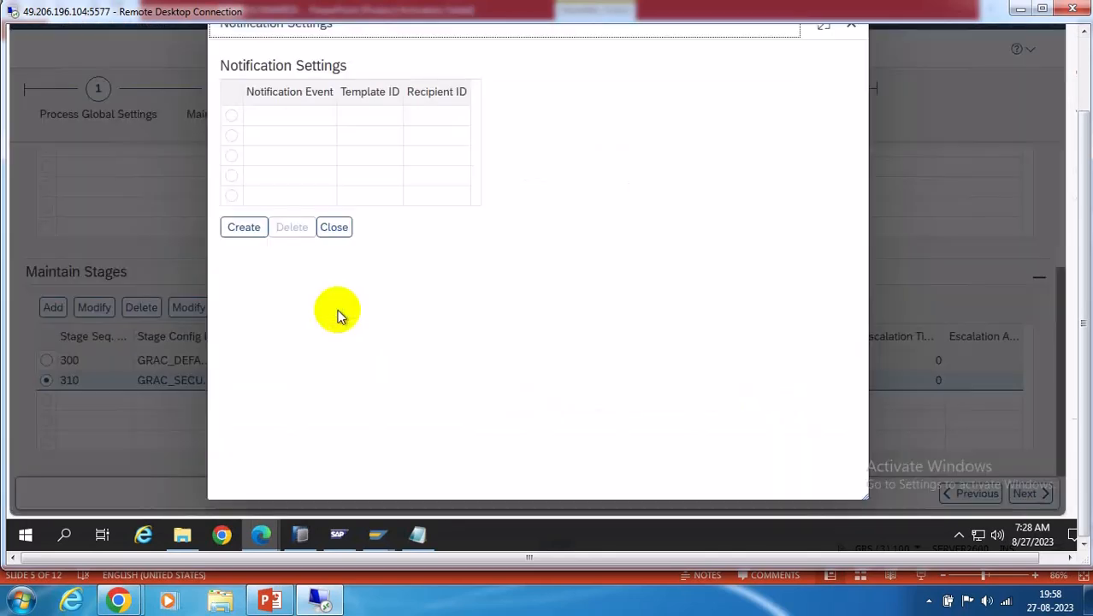
left_click(241, 225)
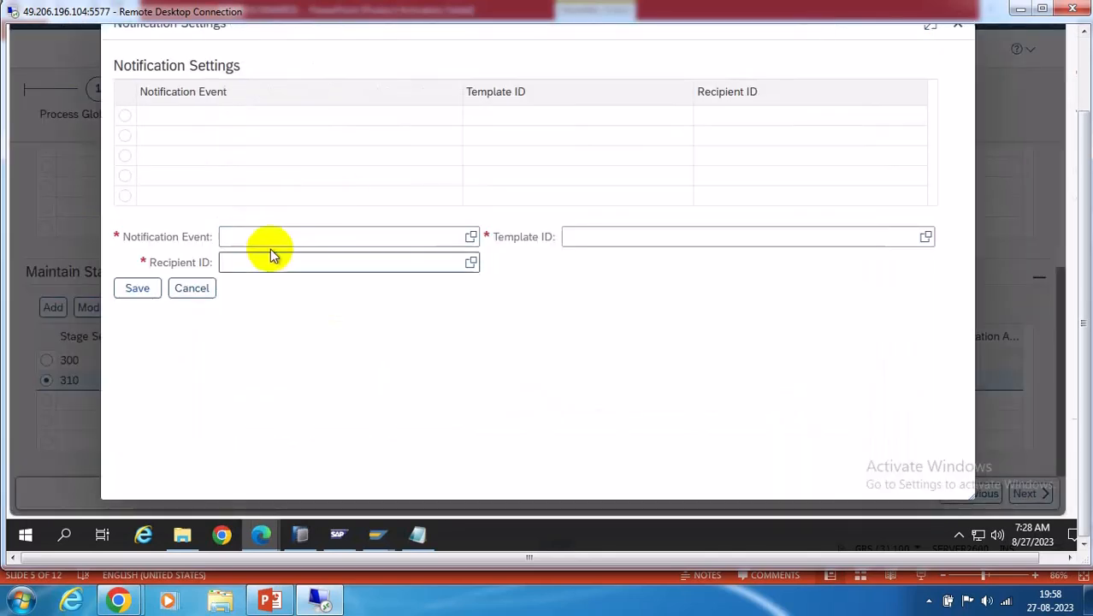
left_click(471, 236)
left_click(405, 288)
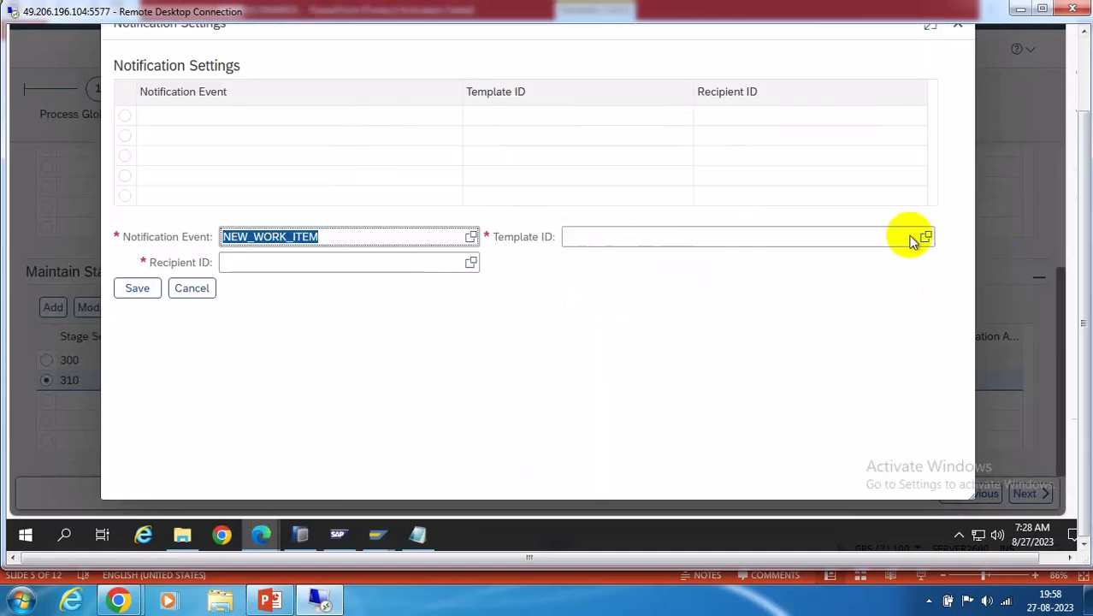
left_click(926, 238)
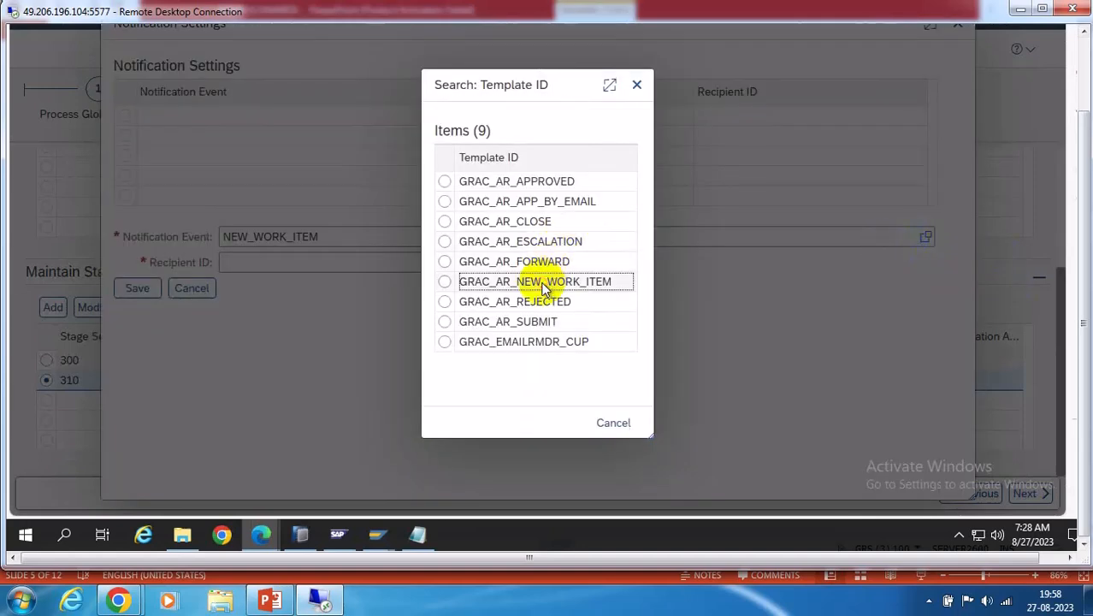
left_click(541, 281)
left_click(471, 263)
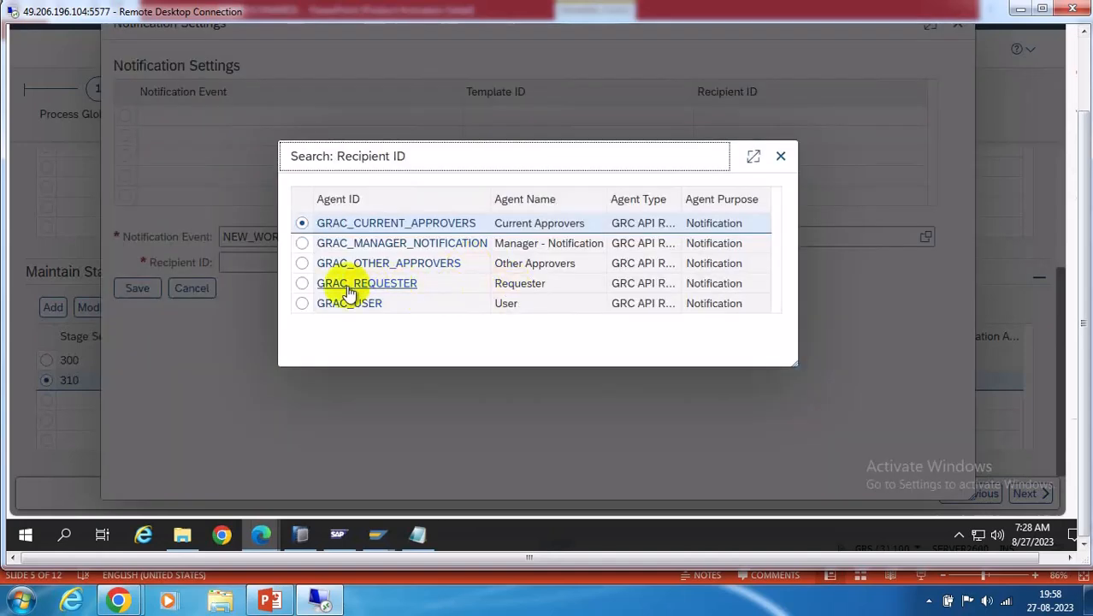
left_click(415, 223)
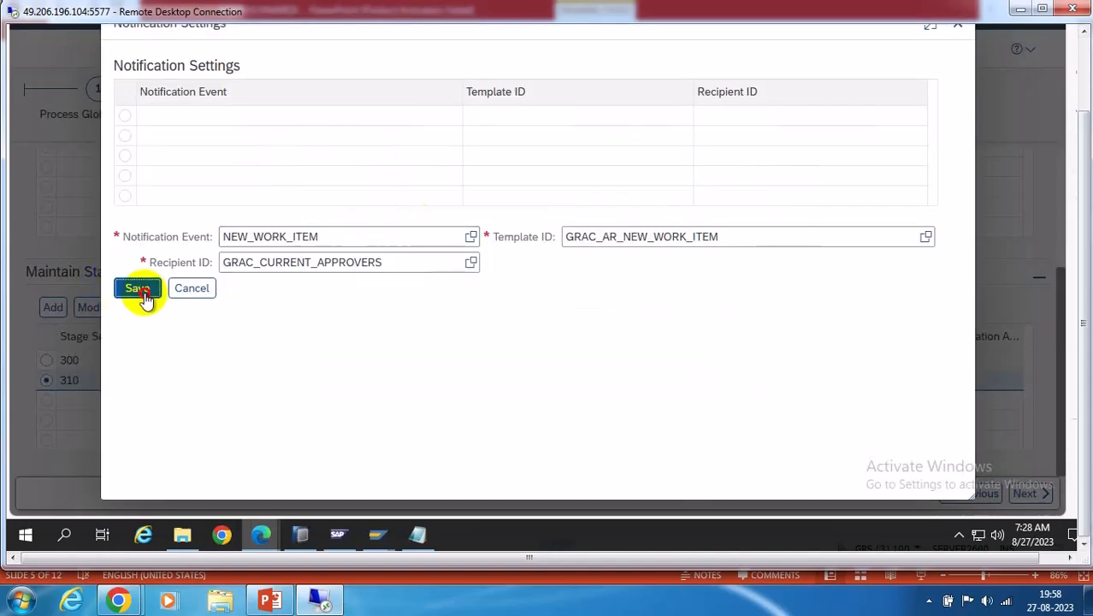
left_click(139, 290)
Close the notification settings and bring up the MSMP Scenarios slide in PowerPoint
left_click(347, 238)
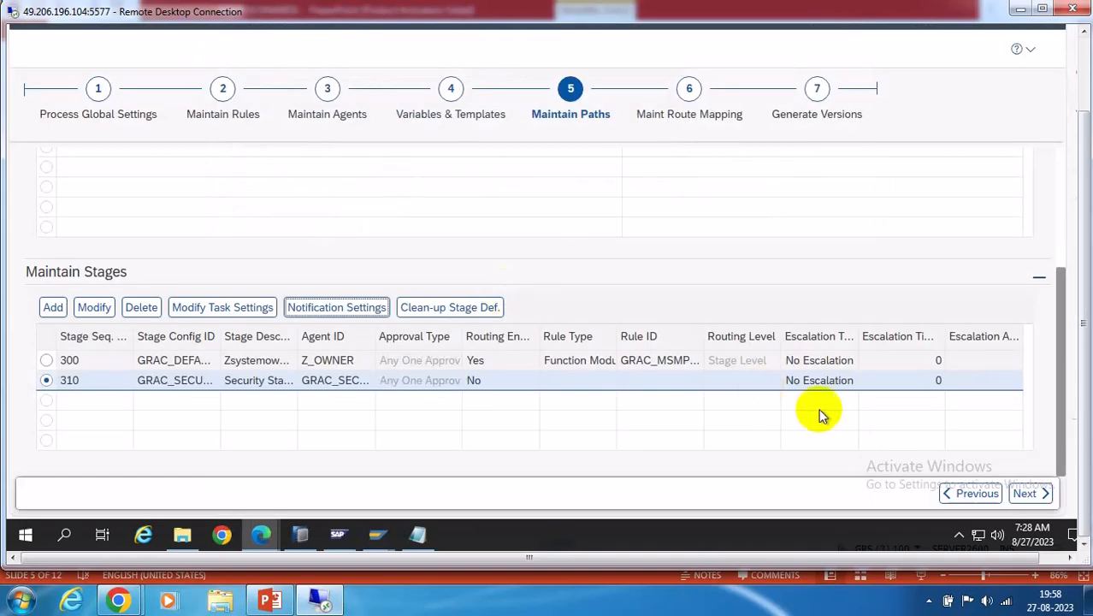
scroll(887, 304, "up", 3)
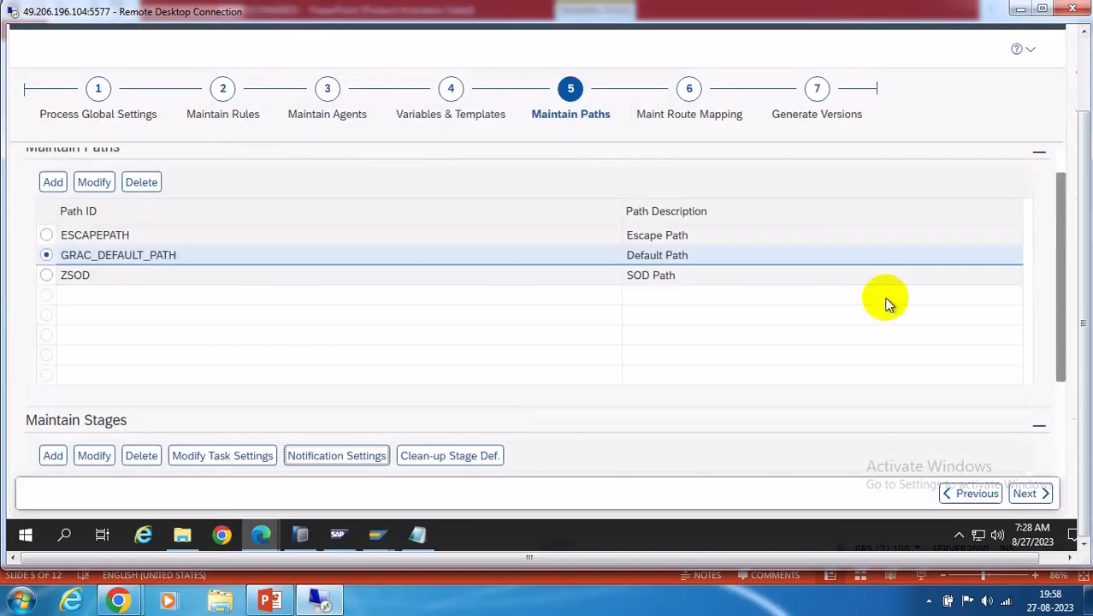
scroll(516, 298, "down", 3)
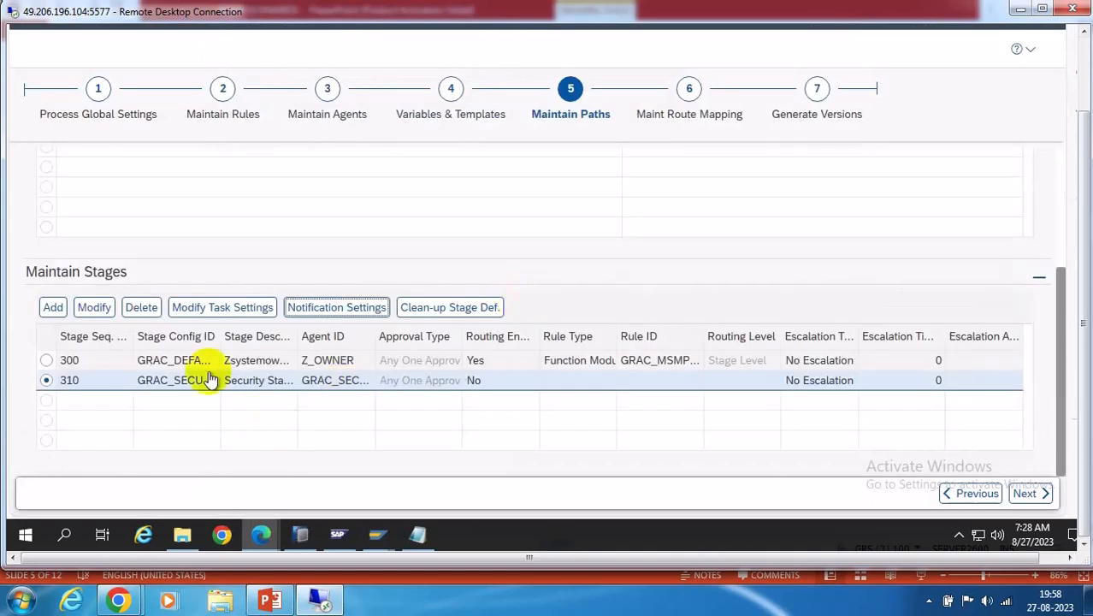
left_click(270, 601)
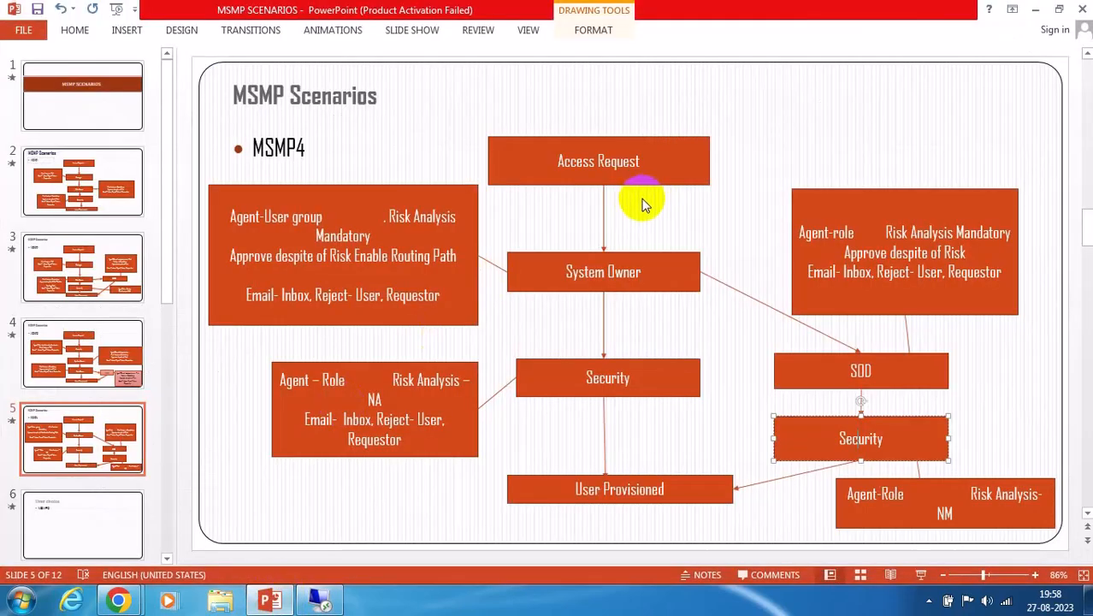
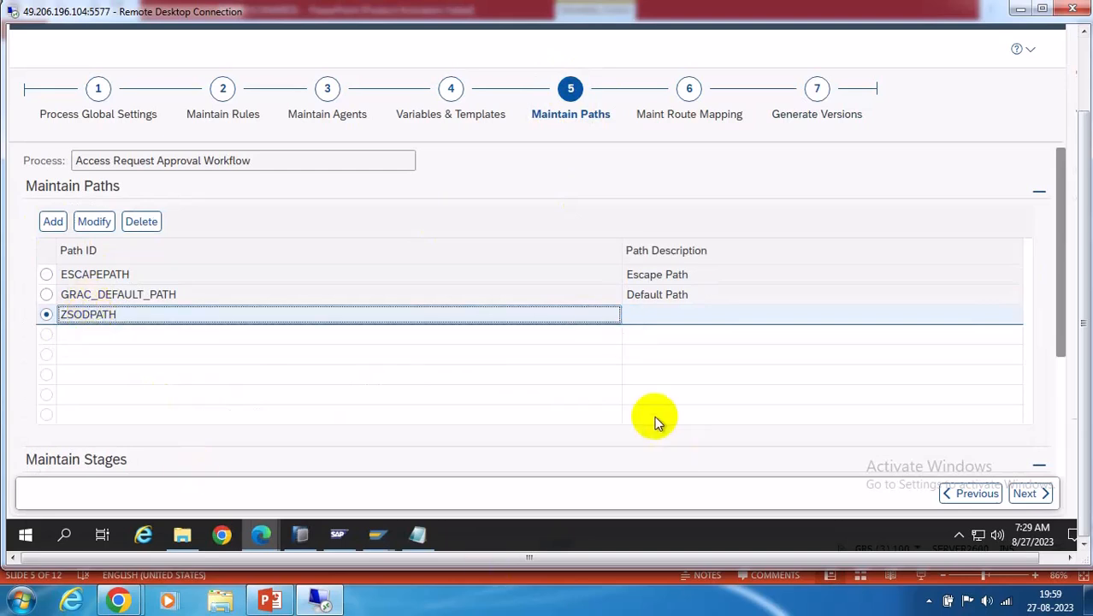
Enter 'SOD PATH' as ZSODPATH's description, then select GRAC_DEFAULT_PATH to show its stages
left_click(649, 323)
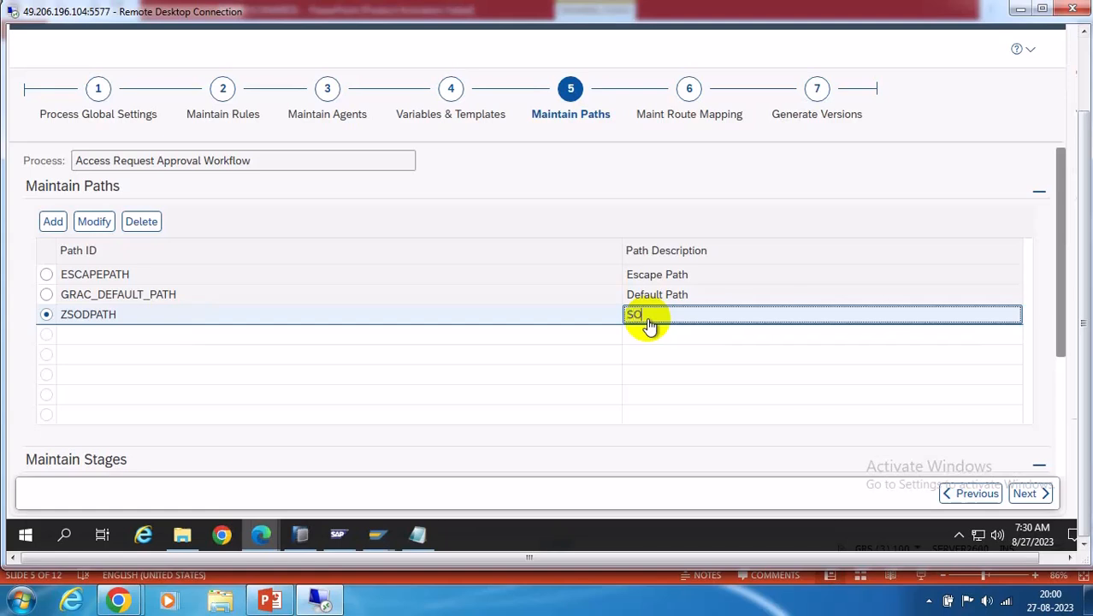
type("PATH")
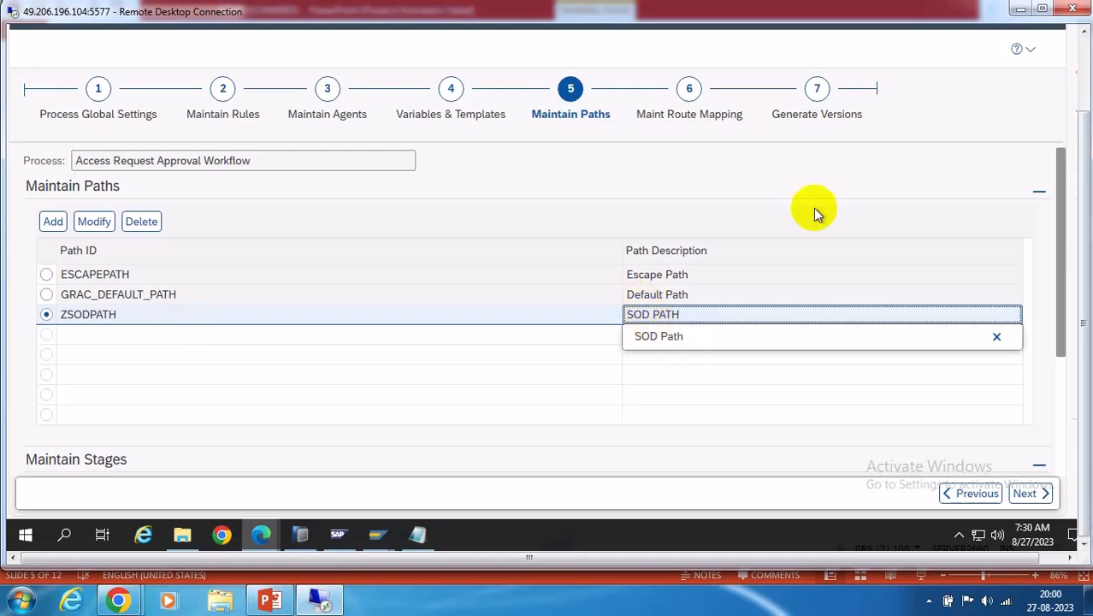
left_click(834, 176)
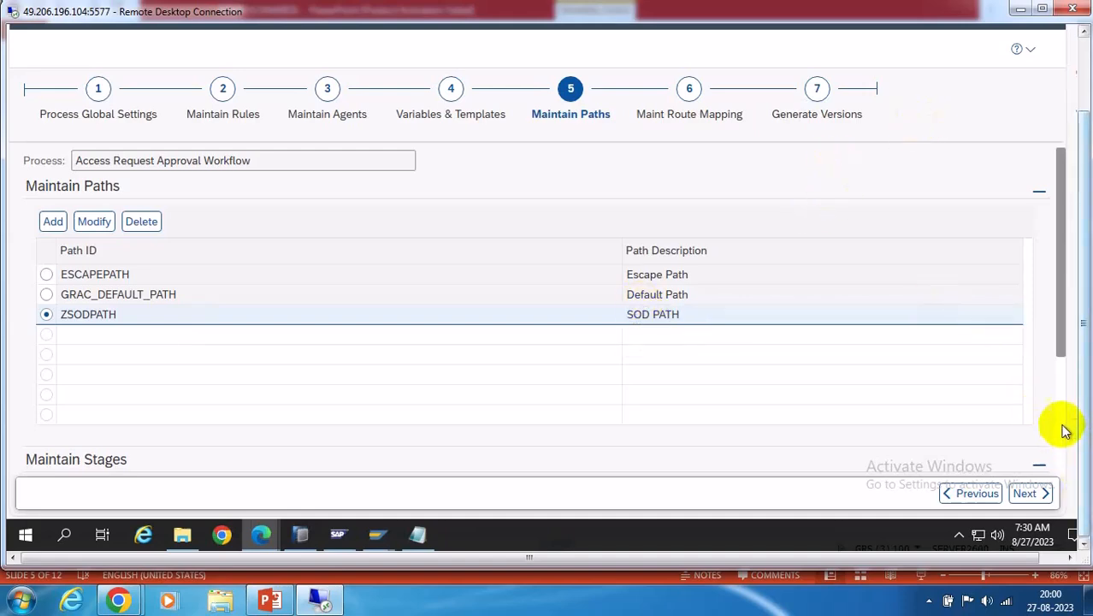
left_click_drag(1066, 337, 1053, 421)
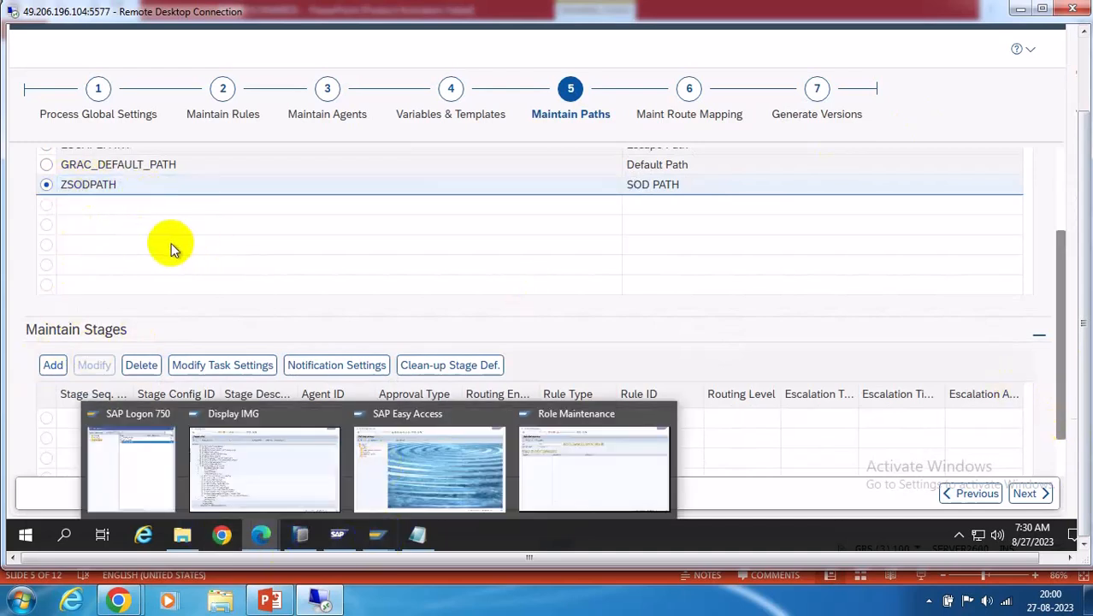
left_click(49, 165)
Review the MSMP4 routing flowchart on PowerPoint slide 5, then return to SAP
left_click(321, 602)
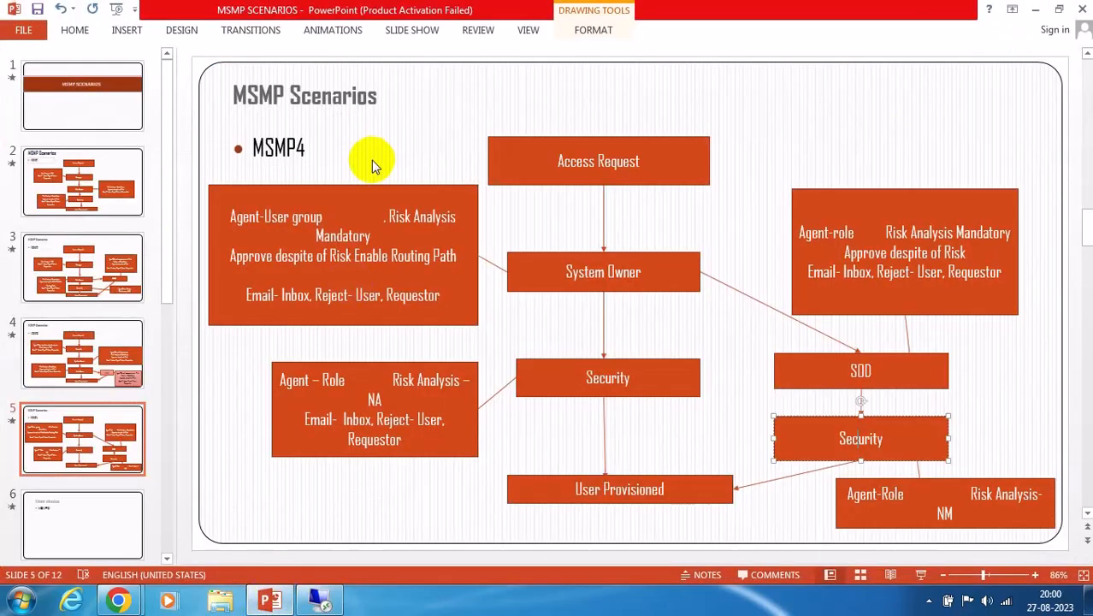
left_click(605, 264)
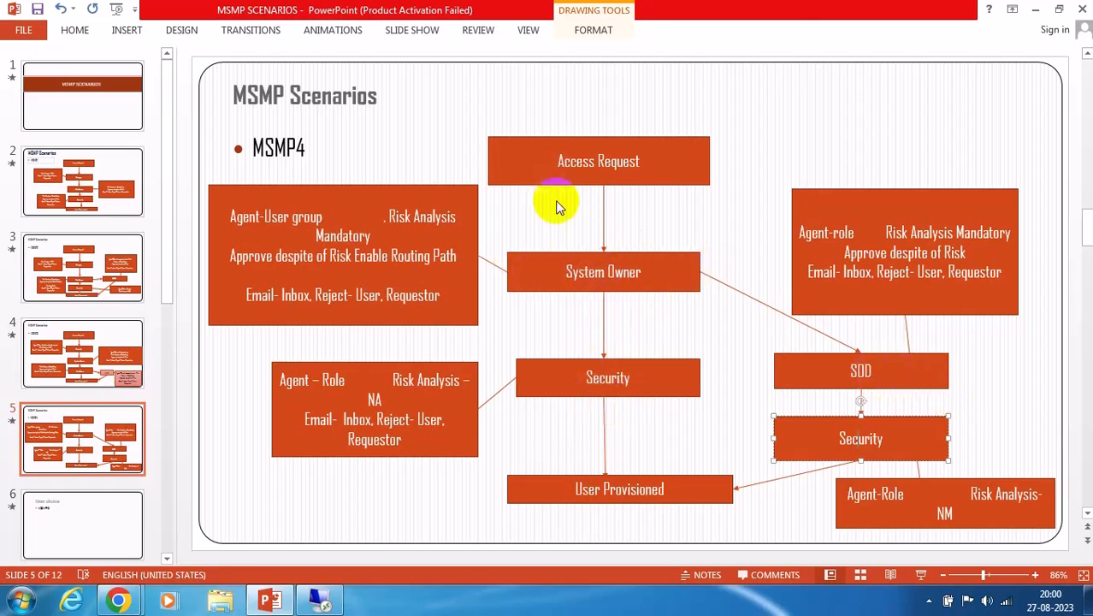
left_click(316, 599)
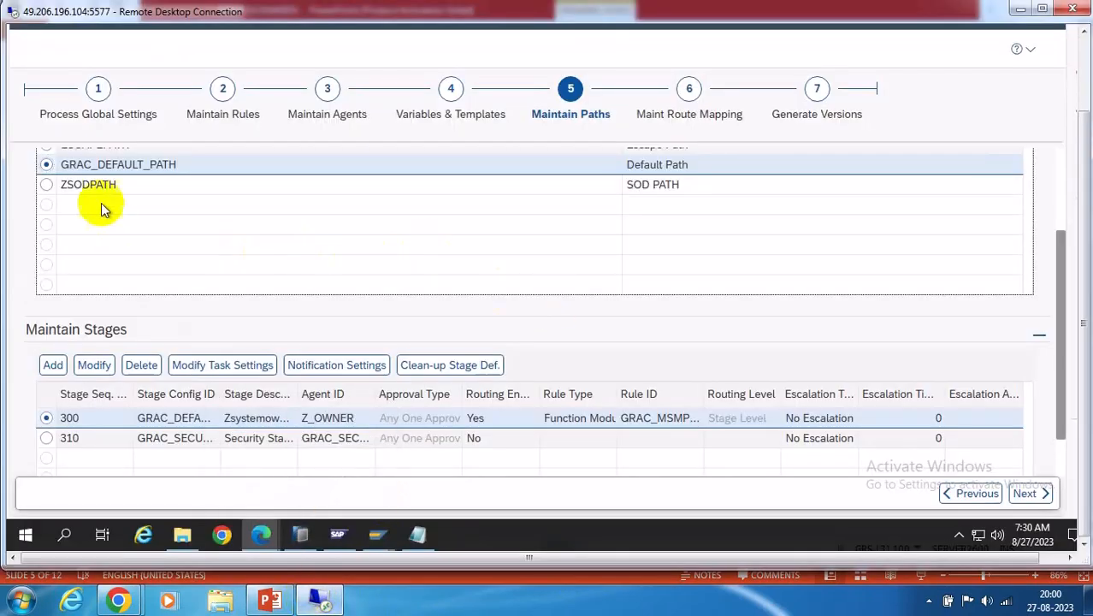
Add stage 210 to ZSODPATH using GRAC_DEFAULT_STAGE with description 'sod path'
left_click(46, 186)
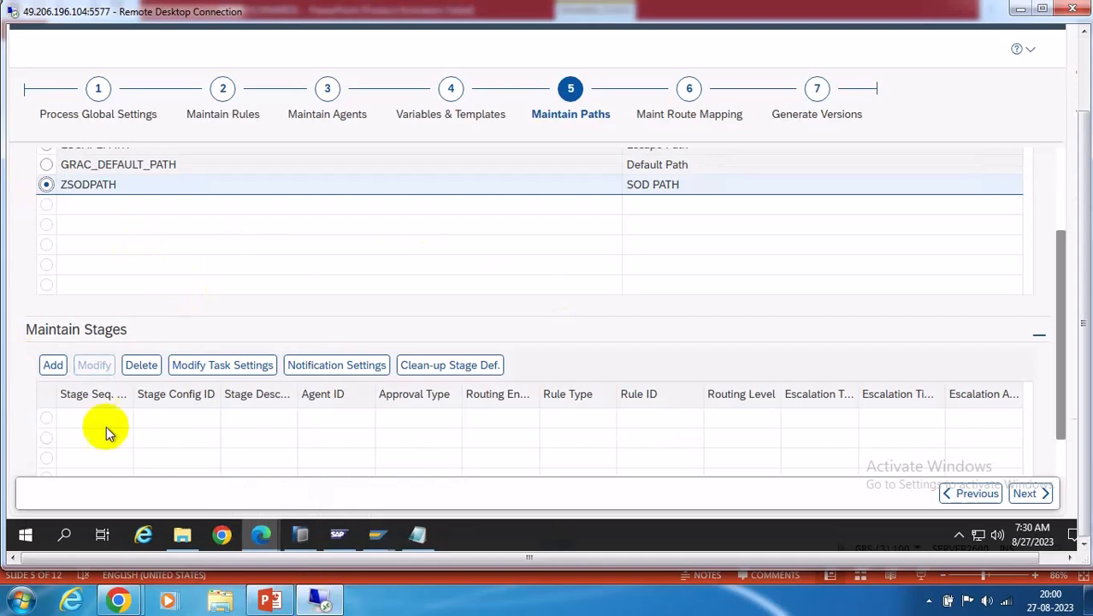
left_click(53, 364)
scroll(1061, 424, "down", 3)
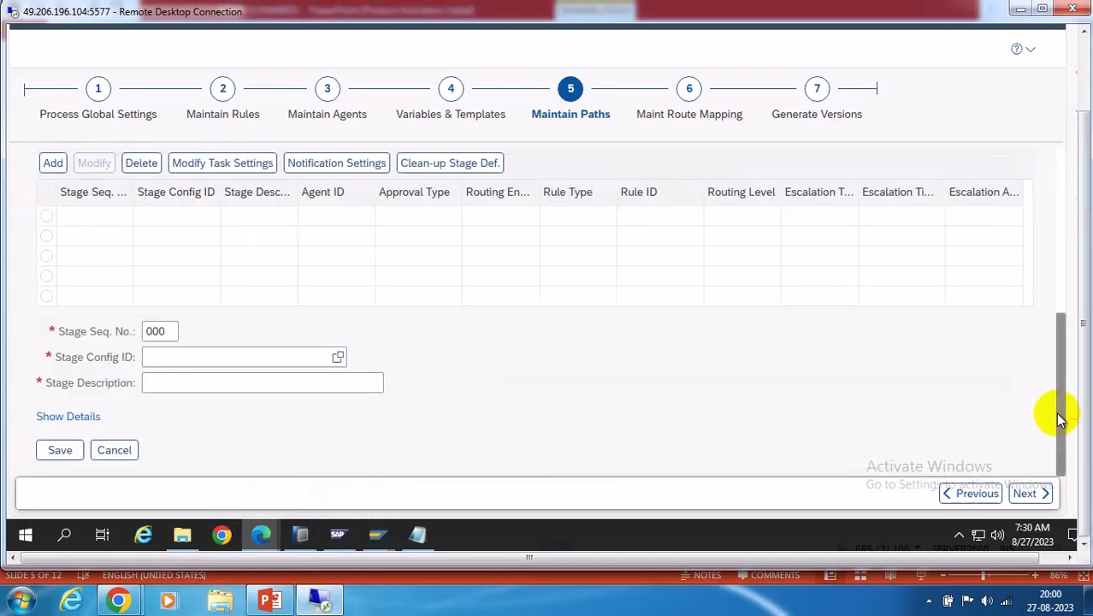
left_click(172, 328)
type("210")
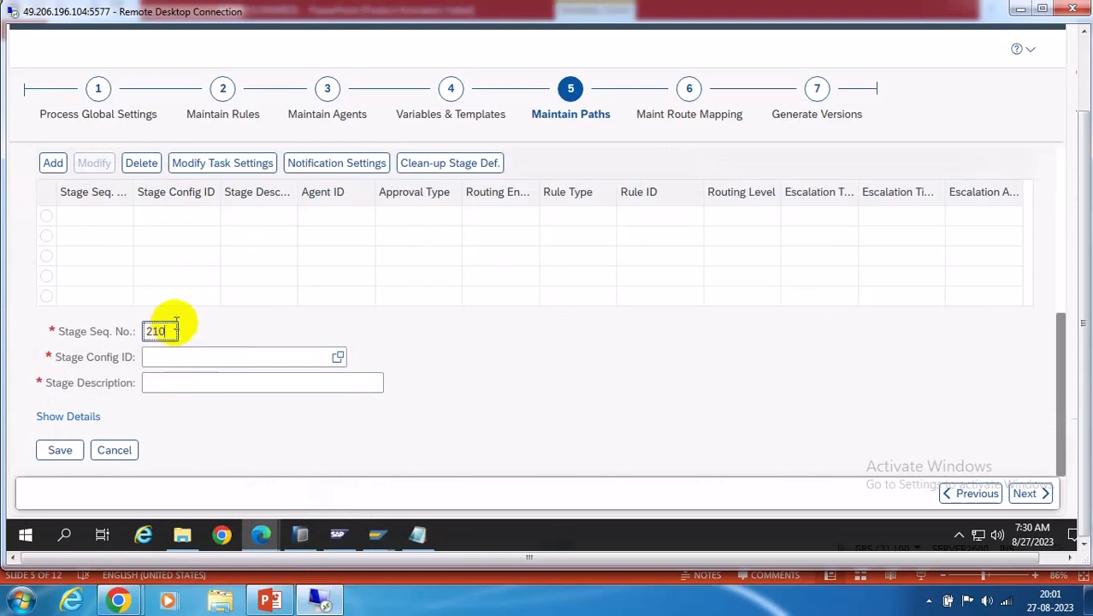
left_click(549, 343)
left_click(338, 359)
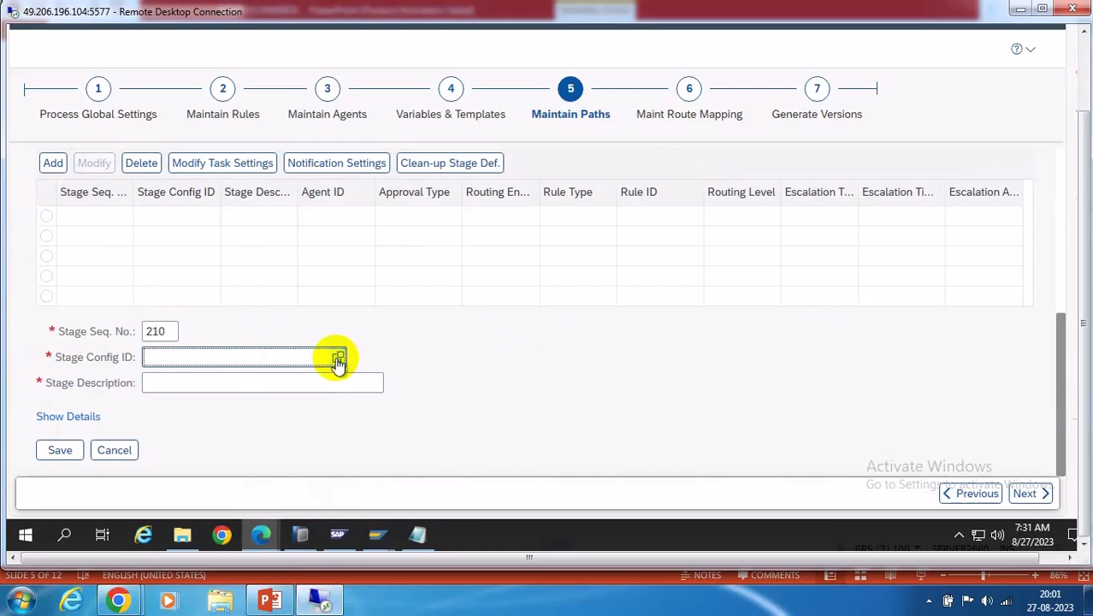
left_click(856, 239)
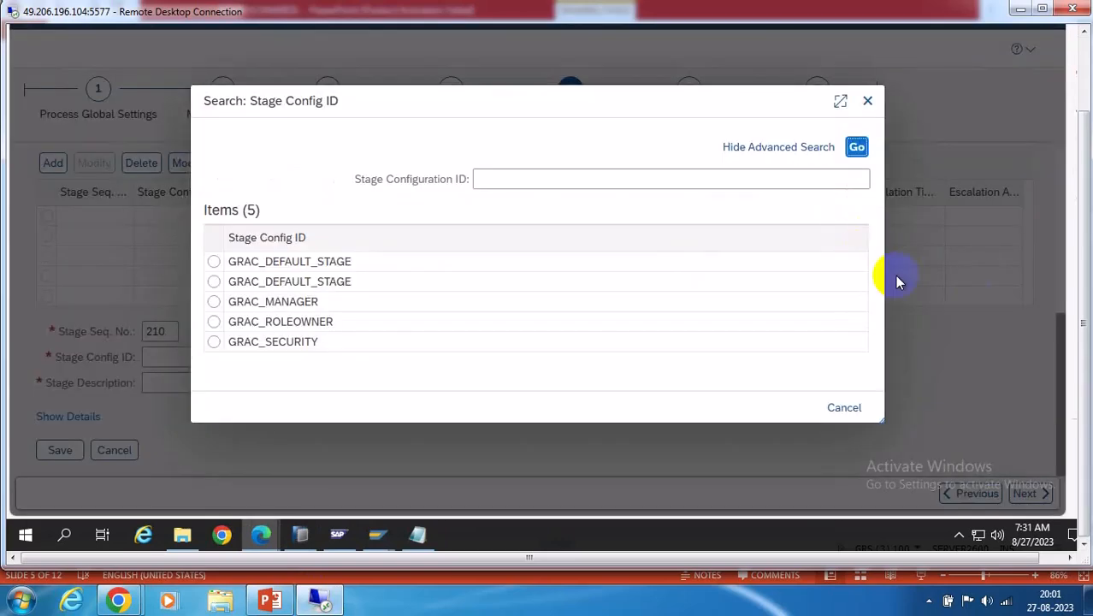
left_click(215, 283)
left_click(219, 382)
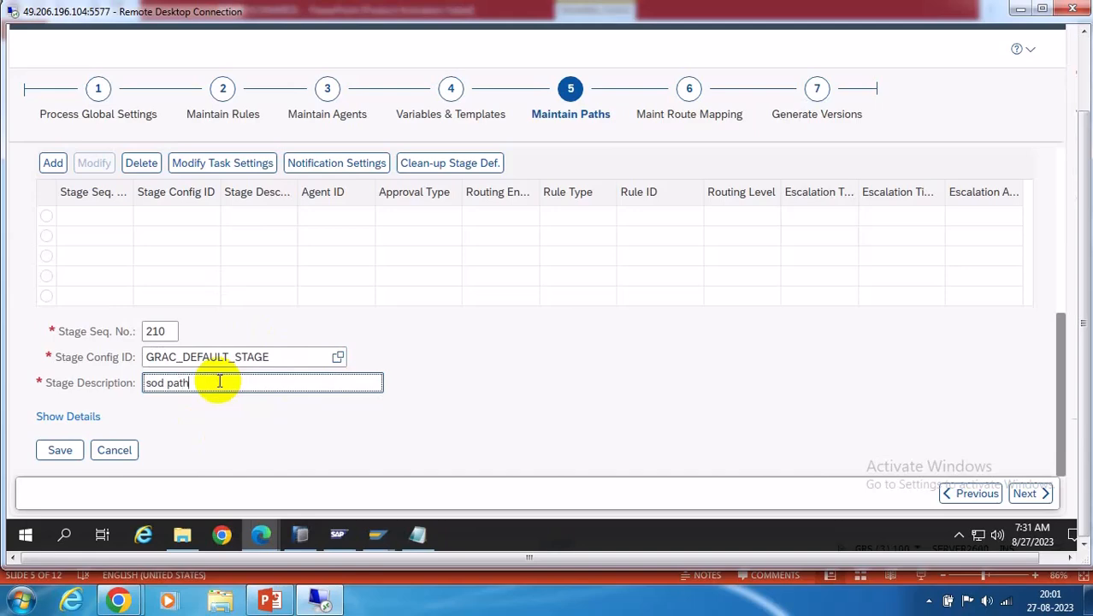
Assign ZSOD_APPROVER as stage 210's agent and save the stage
left_click(53, 418)
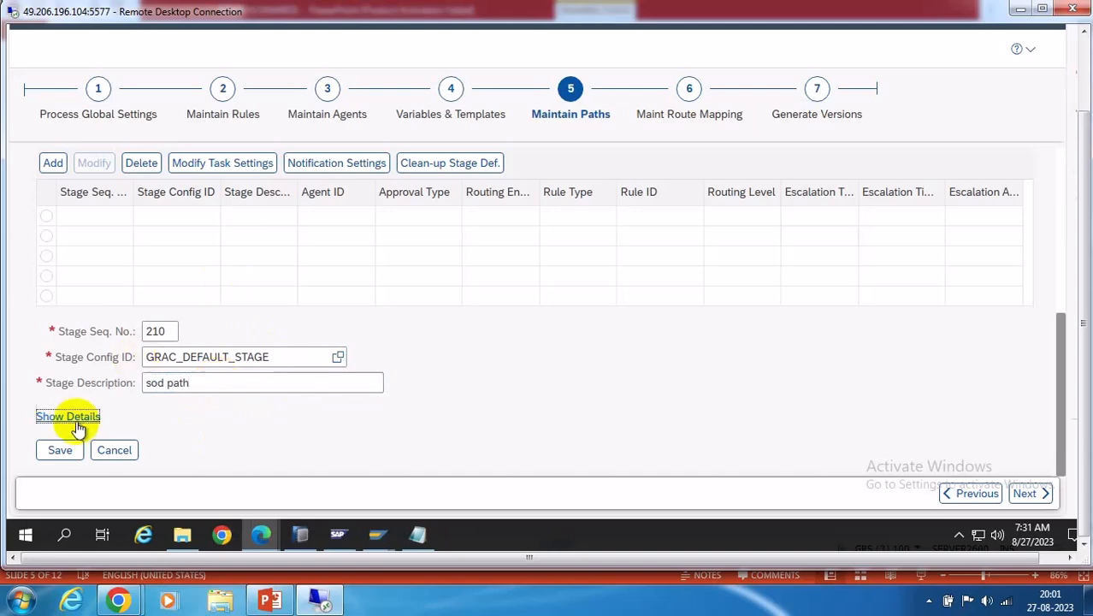
scroll(556, 402, "down", 2)
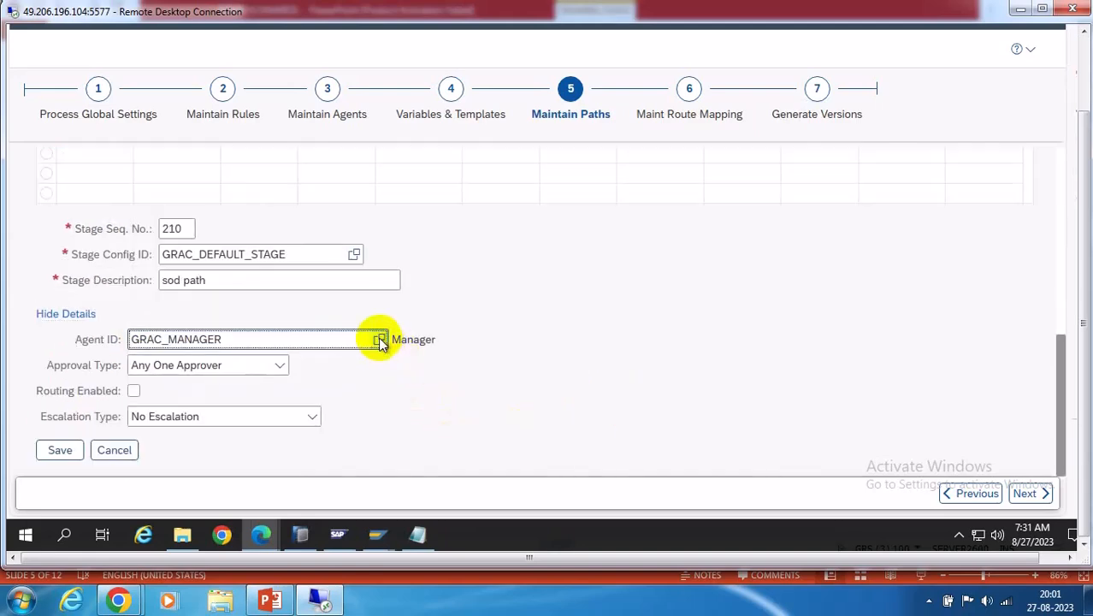
left_click(379, 339)
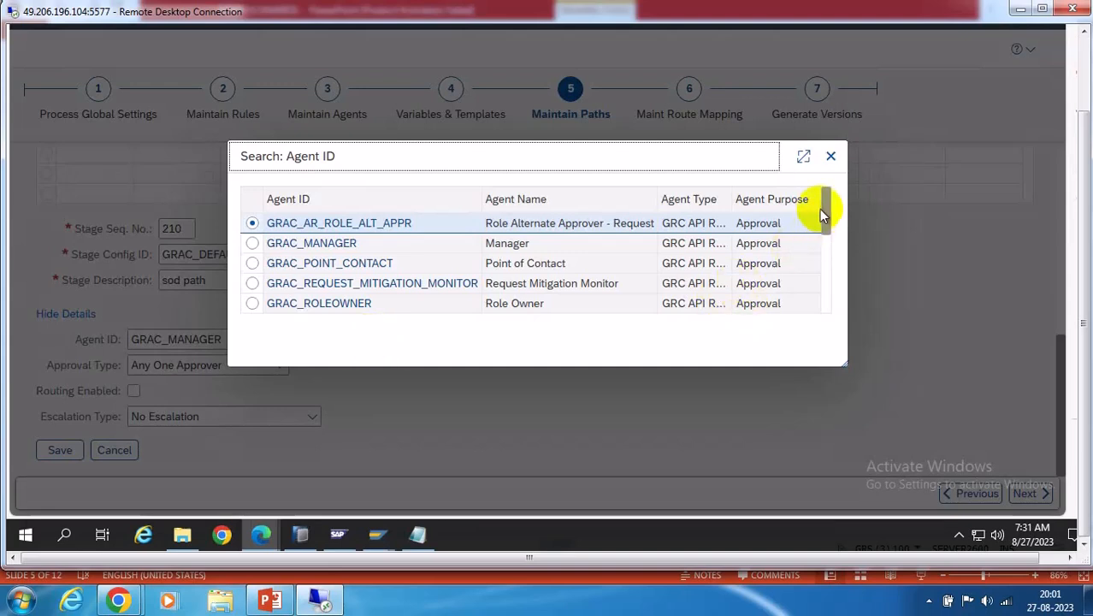
left_click_drag(826, 205, 818, 350)
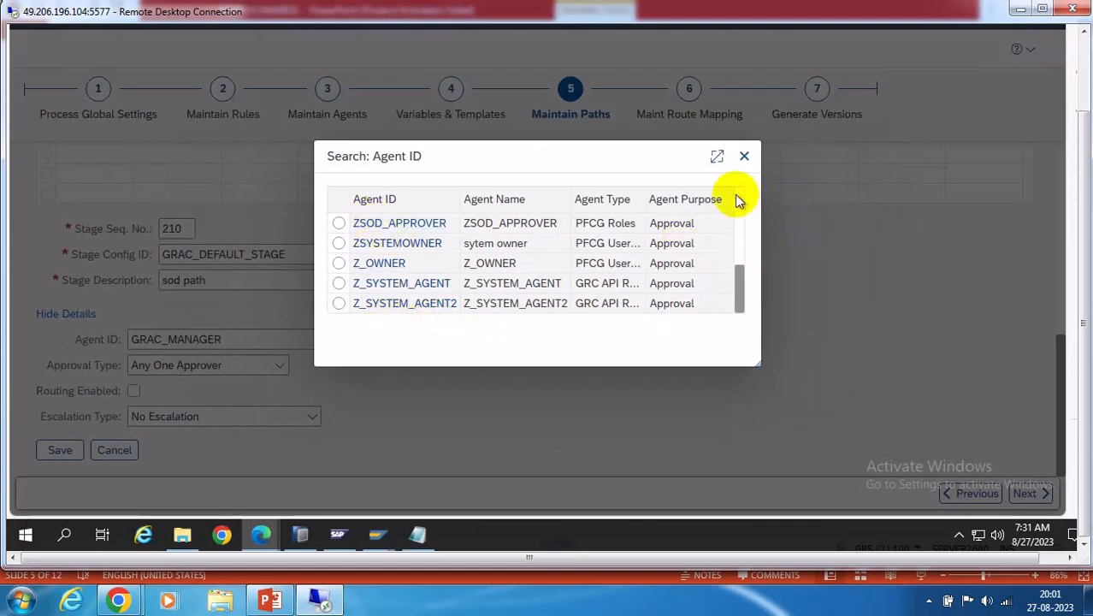
scroll(737, 198, "up", 3)
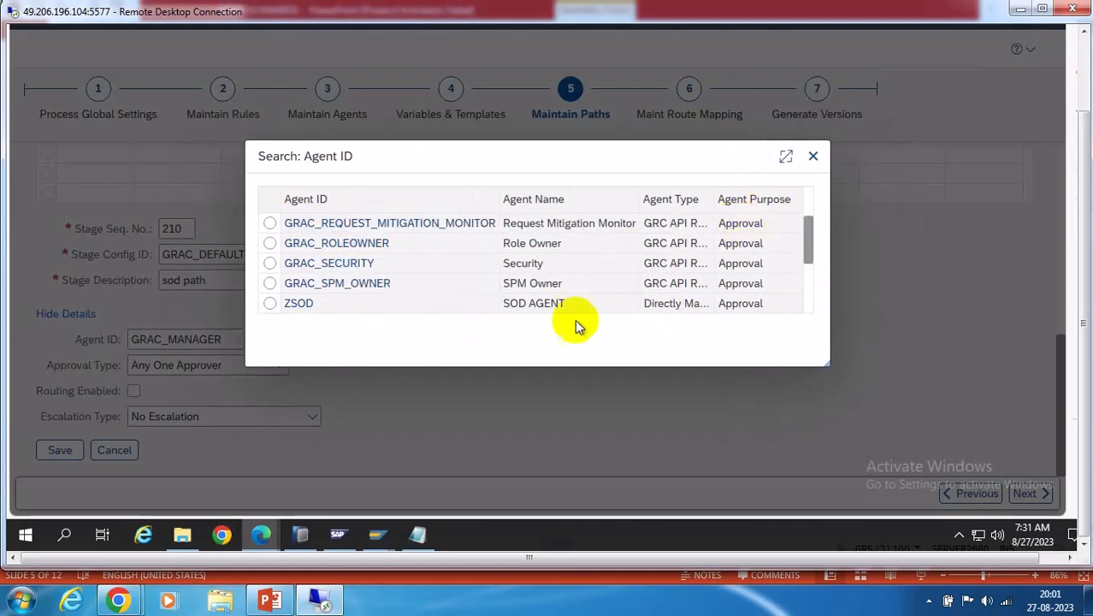
scroll(812, 289, "down", 3)
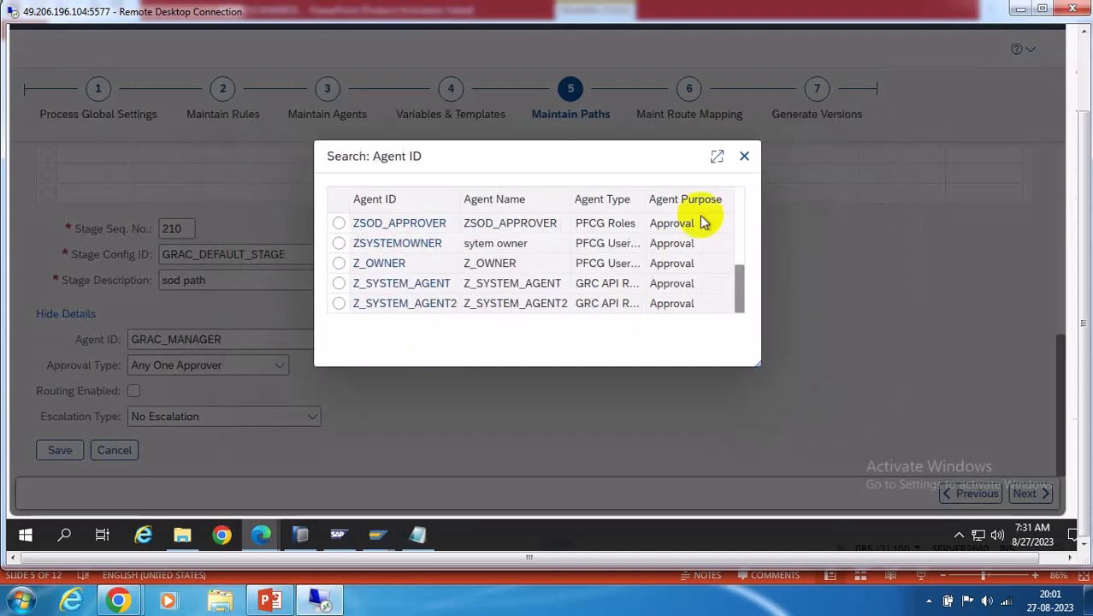
left_click(339, 223)
left_click(419, 222)
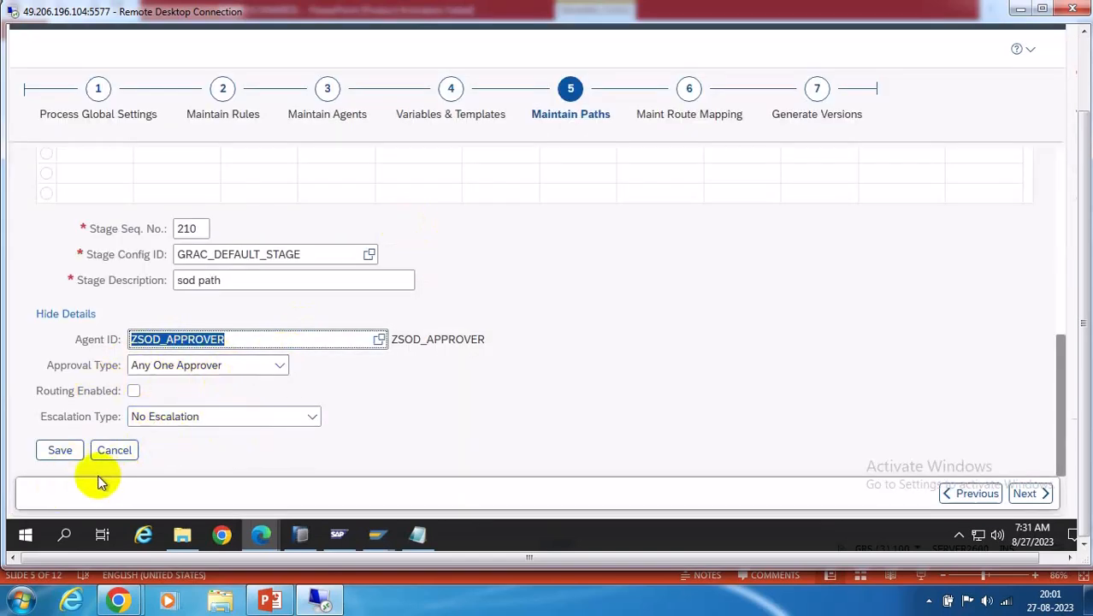
left_click(59, 453)
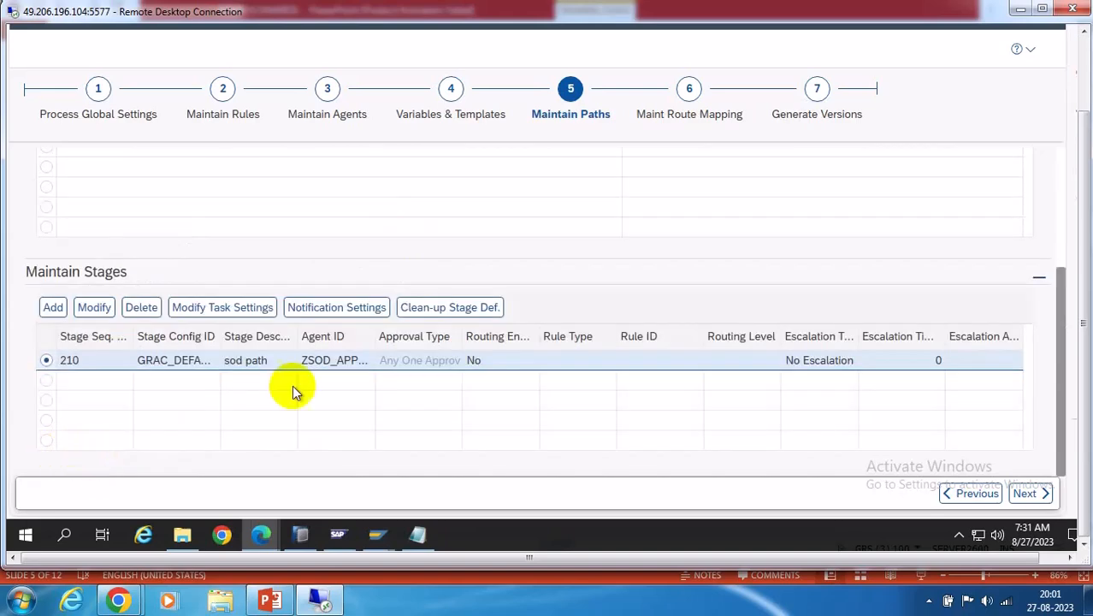
Save the task settings for stage 210
left_click(219, 318)
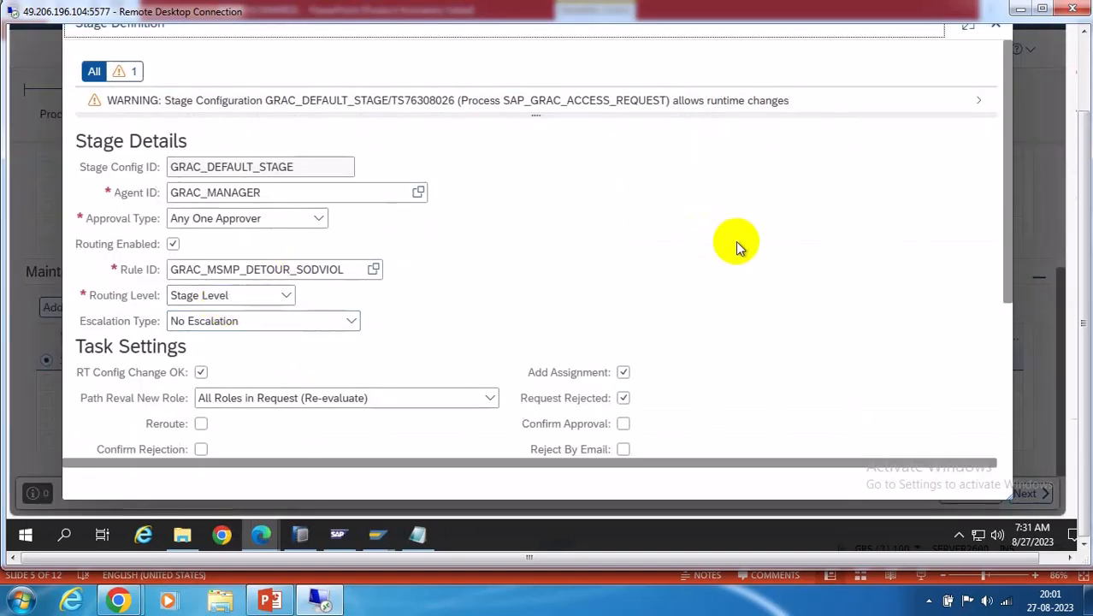
scroll(790, 271, "down", 3)
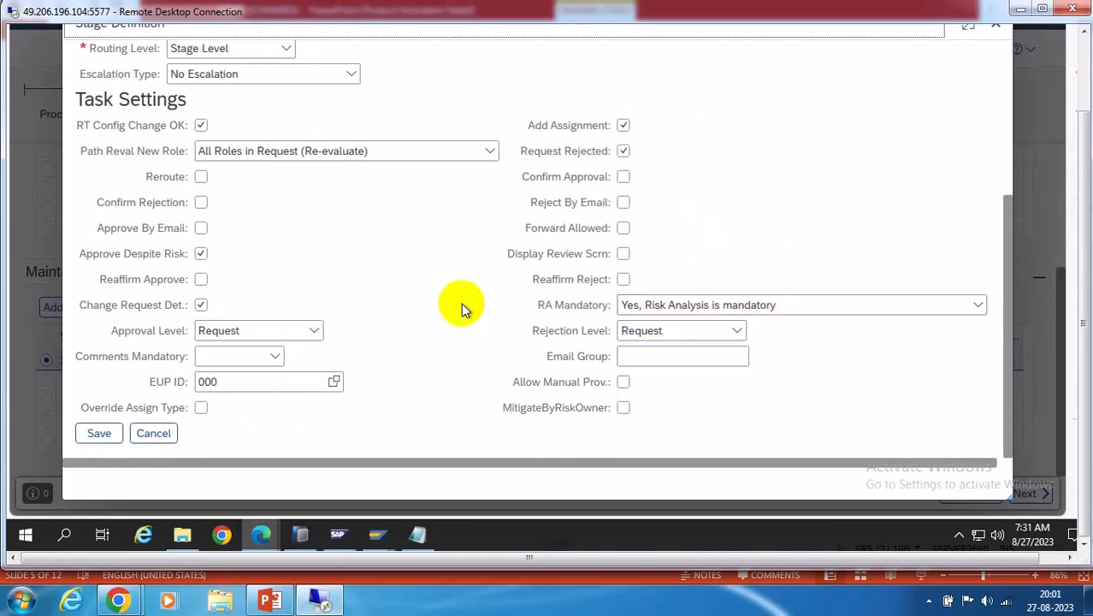
left_click(97, 435)
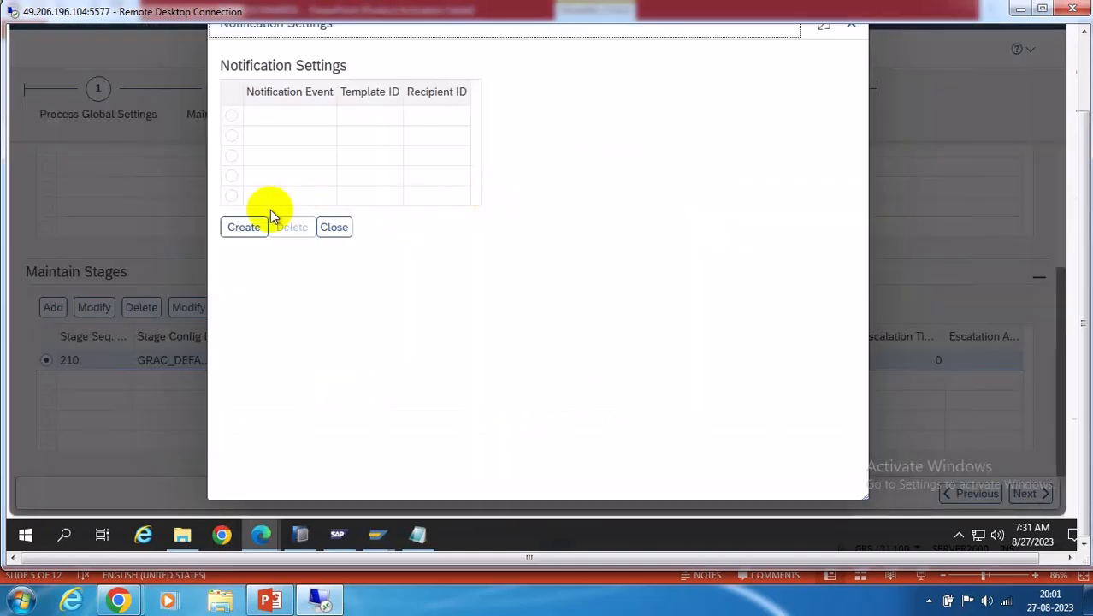
Add a NEW_WORK_ITEM notification for stage 210 using GRAC_AR_NEW_WORK_ITEM to GRAC_CURRENT_APPROVERS
left_click(244, 226)
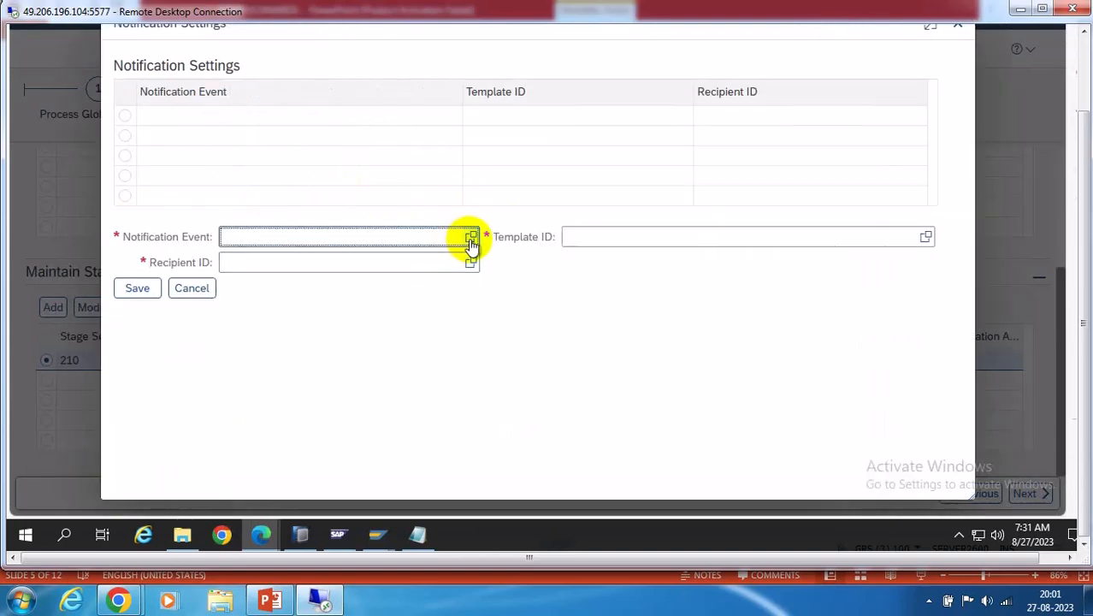
left_click(471, 236)
left_click(409, 282)
left_click(925, 236)
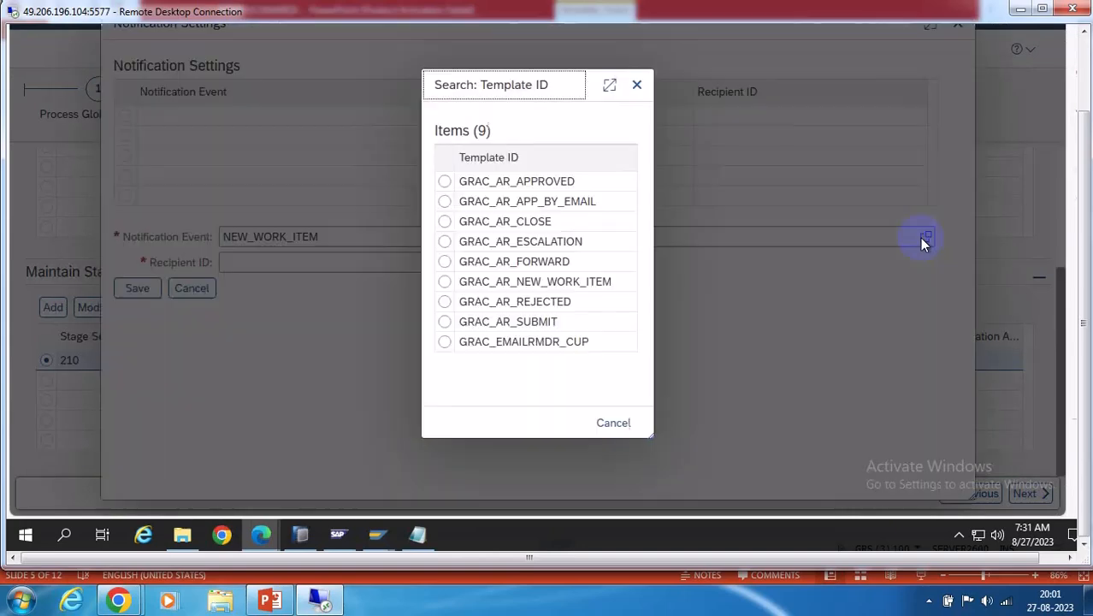
left_click(557, 282)
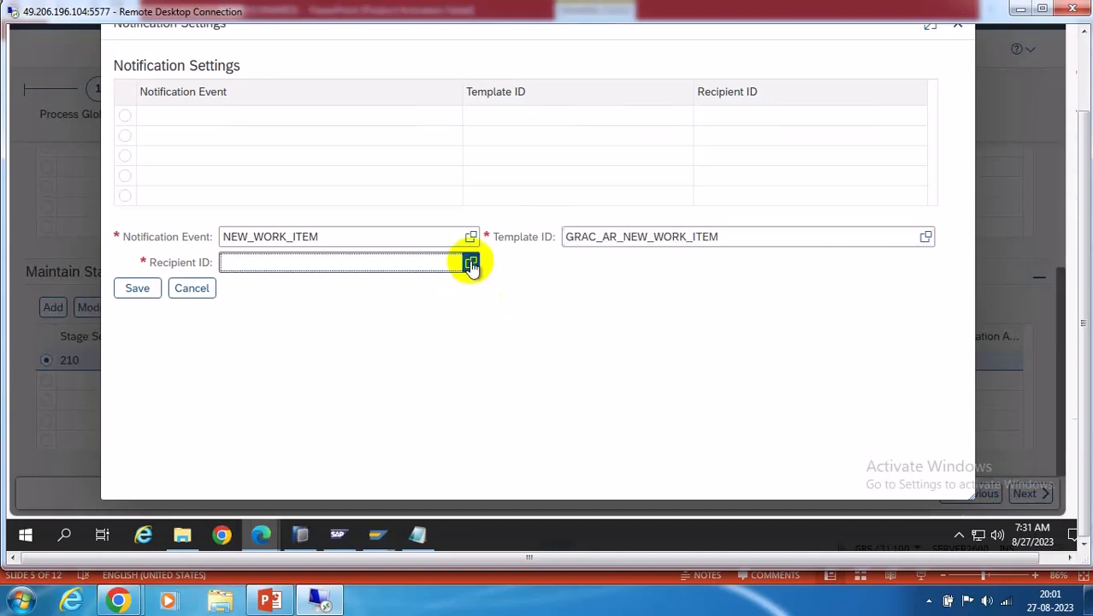
left_click(470, 262)
left_click(390, 223)
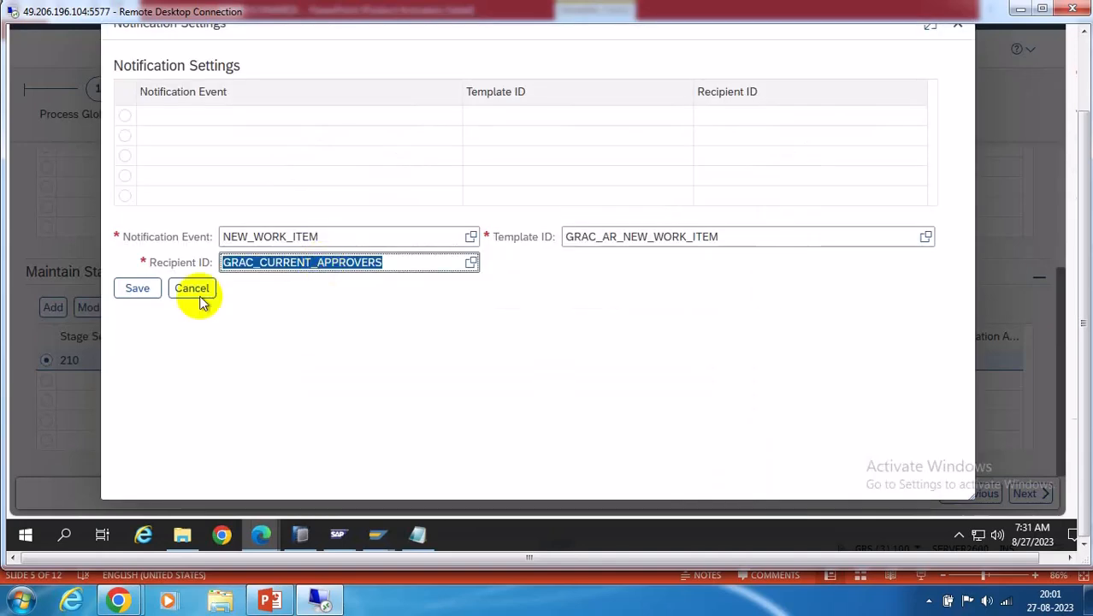
left_click(135, 289)
left_click(334, 227)
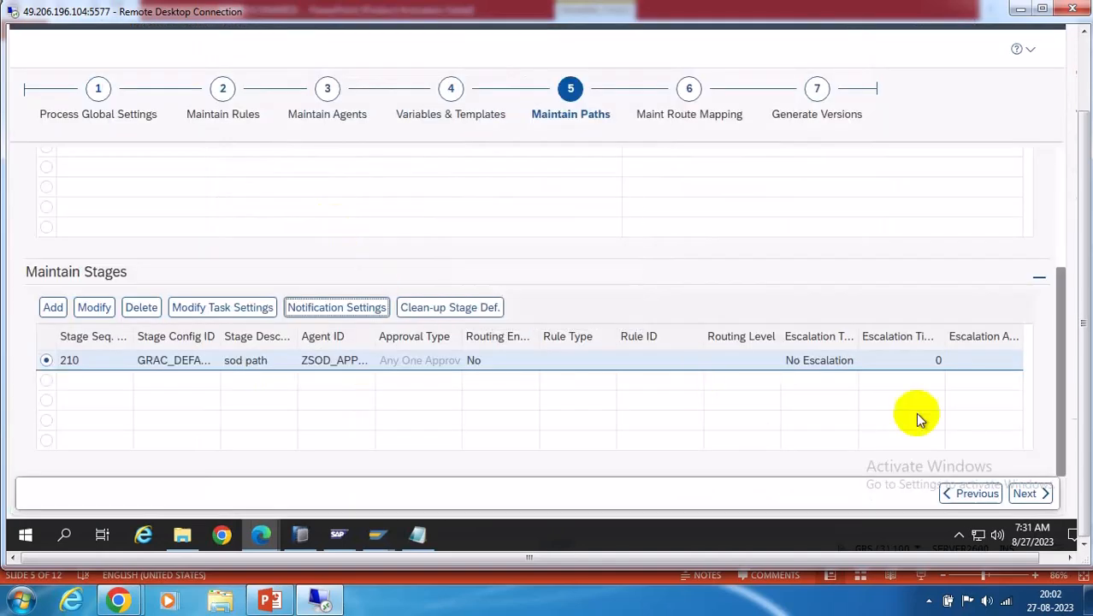
Return to ZSODPATH's Maintain Stages table and begin adding another stage
scroll(732, 390, "up", 3)
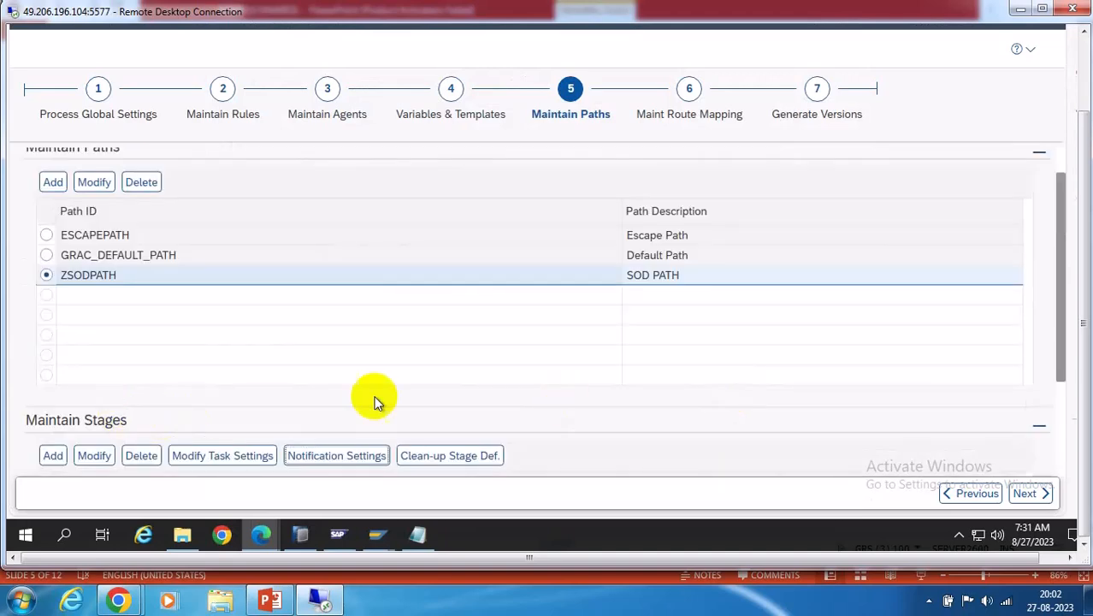
scroll(671, 371, "down", 3)
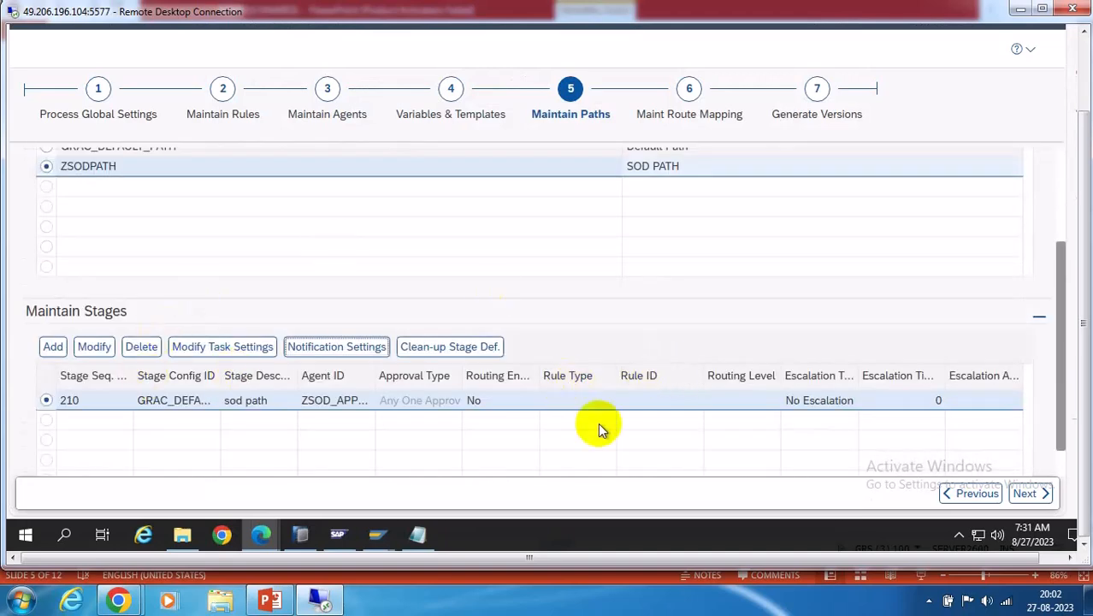
left_click(53, 346)
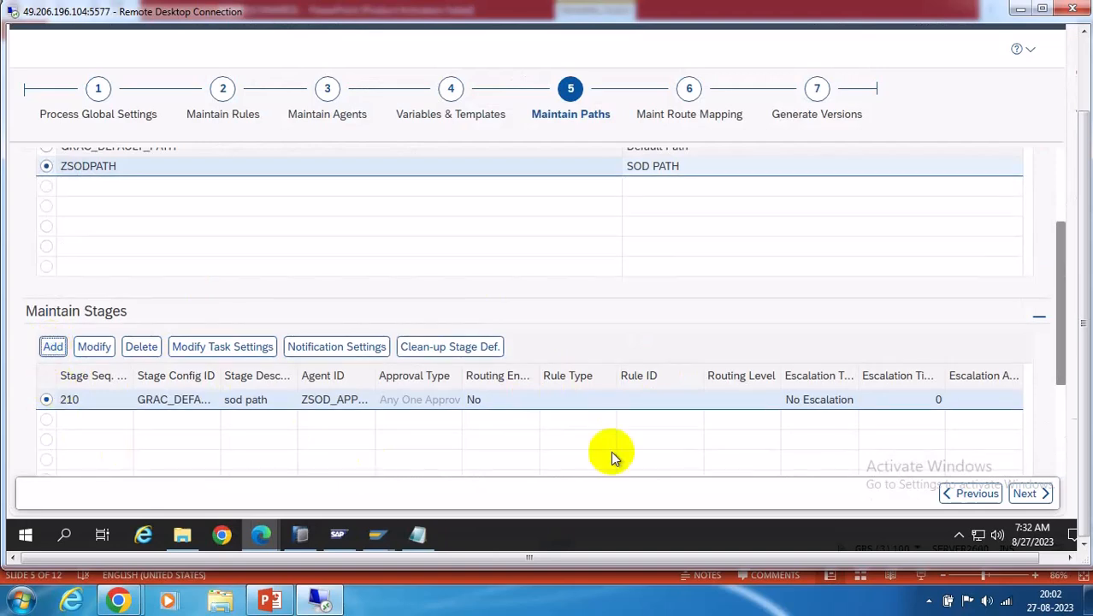
Save stage 220 on ZSODPATH with GRAC_SECURITY and description 'Security Stage'
left_click(1057, 420)
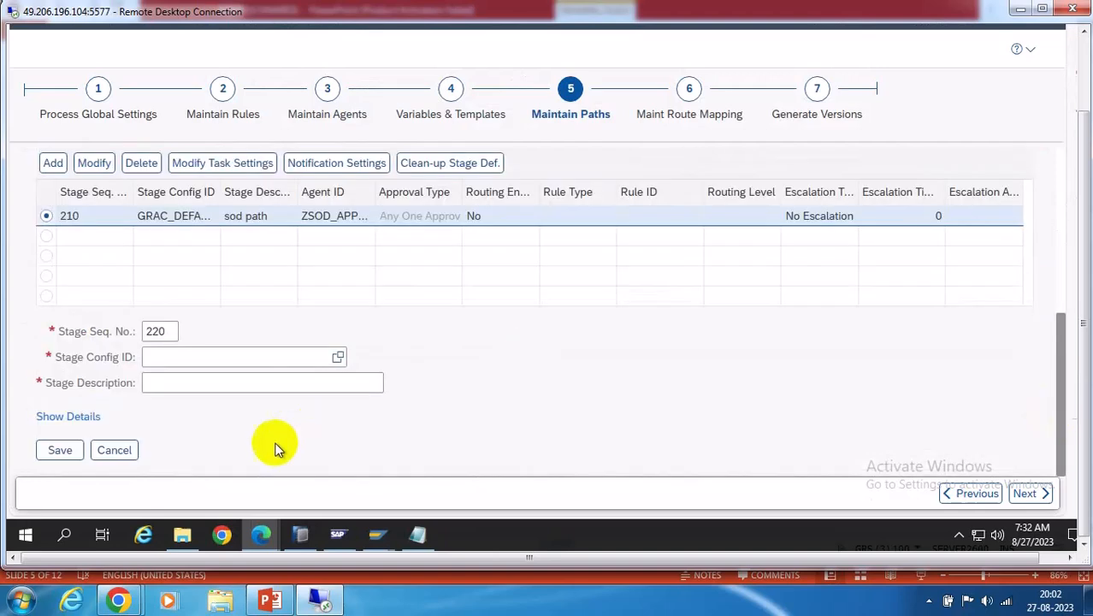
left_click(339, 358)
left_click(855, 239)
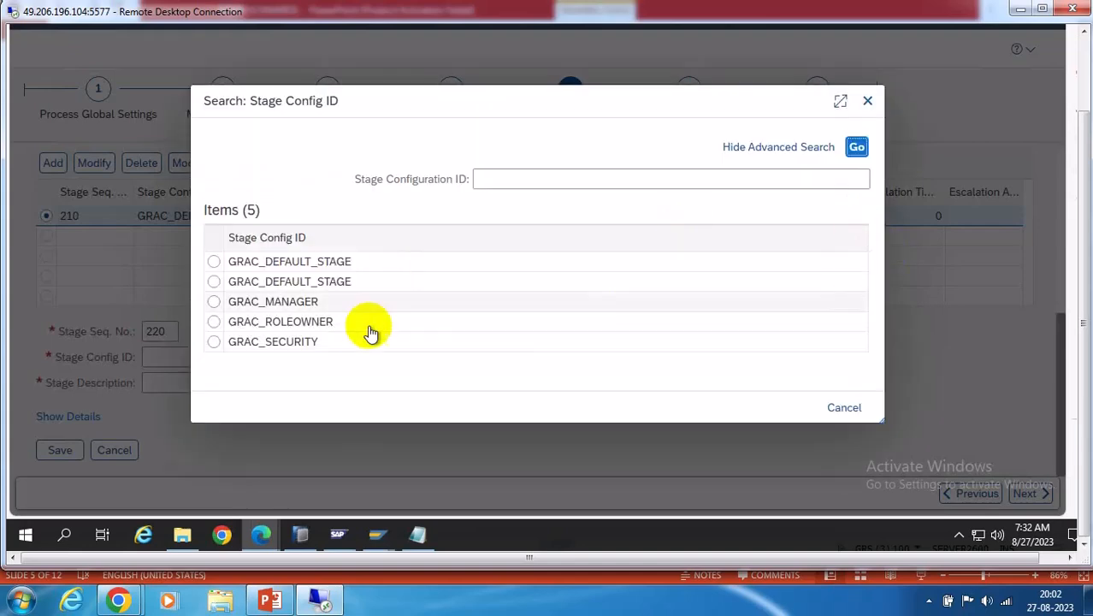
left_click(269, 341)
left_click(259, 386)
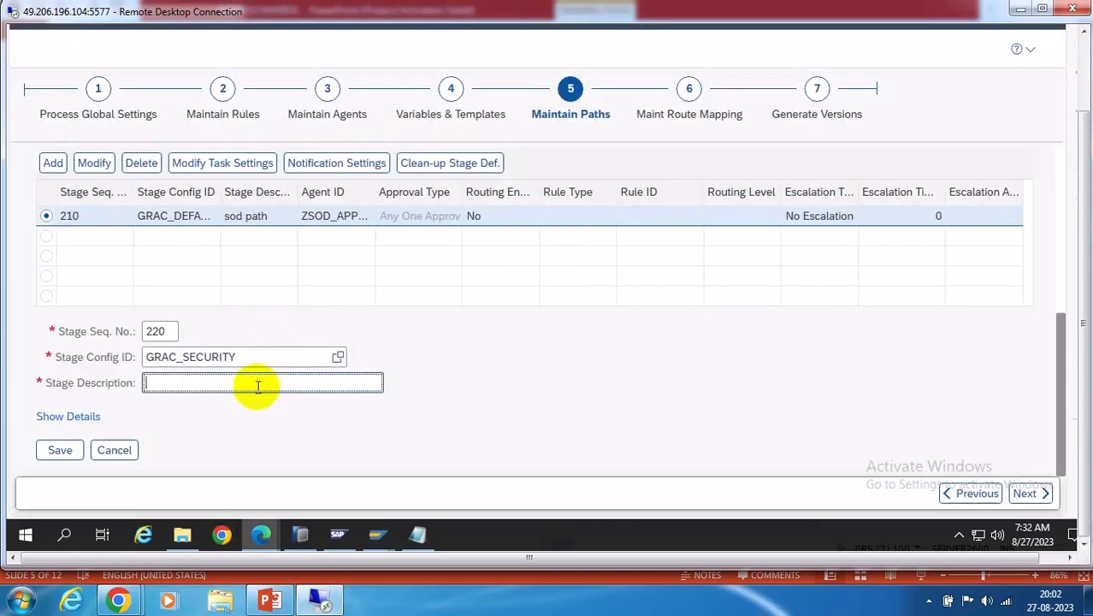
type("se")
left_click(212, 405)
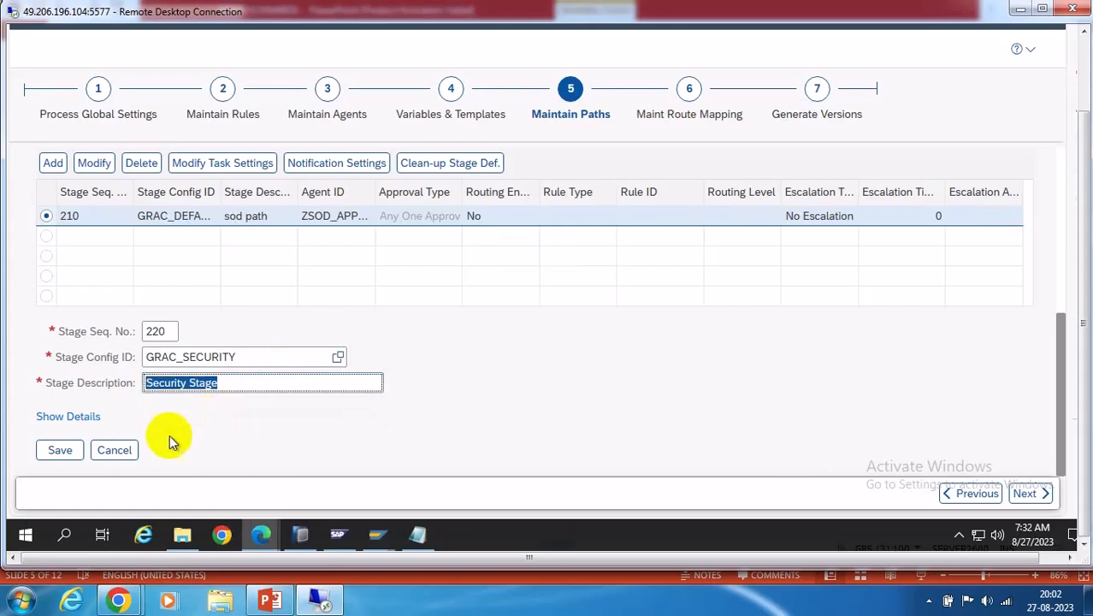
left_click(80, 417)
scroll(710, 369, "down", 1)
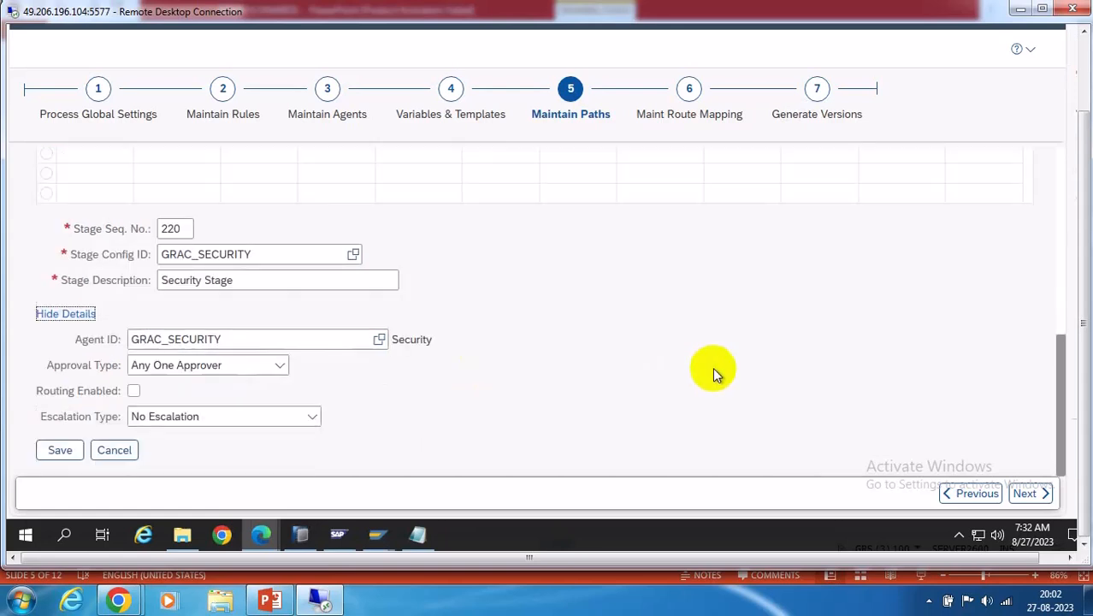
left_click(60, 451)
Check stage 220's task settings and close them unchanged
left_click(236, 310)
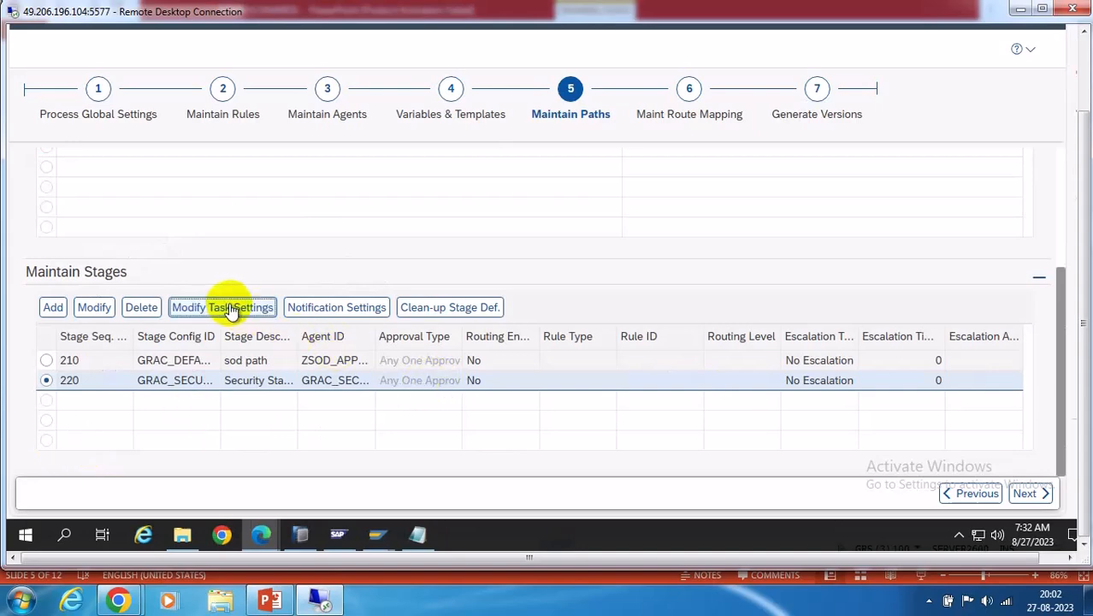
scroll(736, 398, "down", 2)
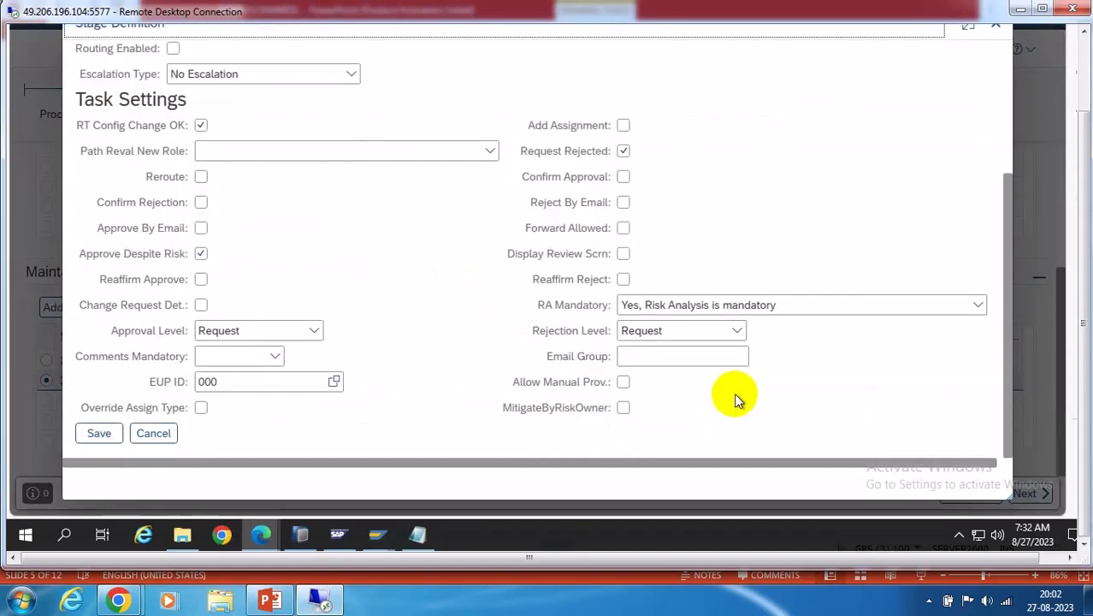
left_click(153, 433)
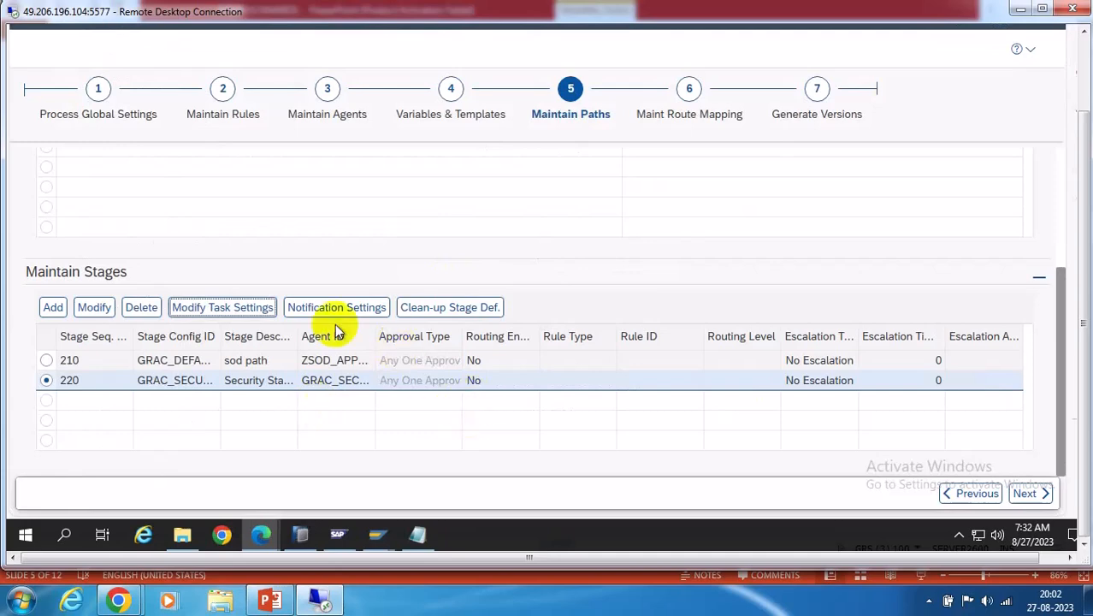
Give stage 220 a NEW_WORK_ITEM notification via GRAC_AR_NEW_WORK_ITEM to GRAC_CURRENT_APPROVERS
left_click(315, 312)
left_click(224, 225)
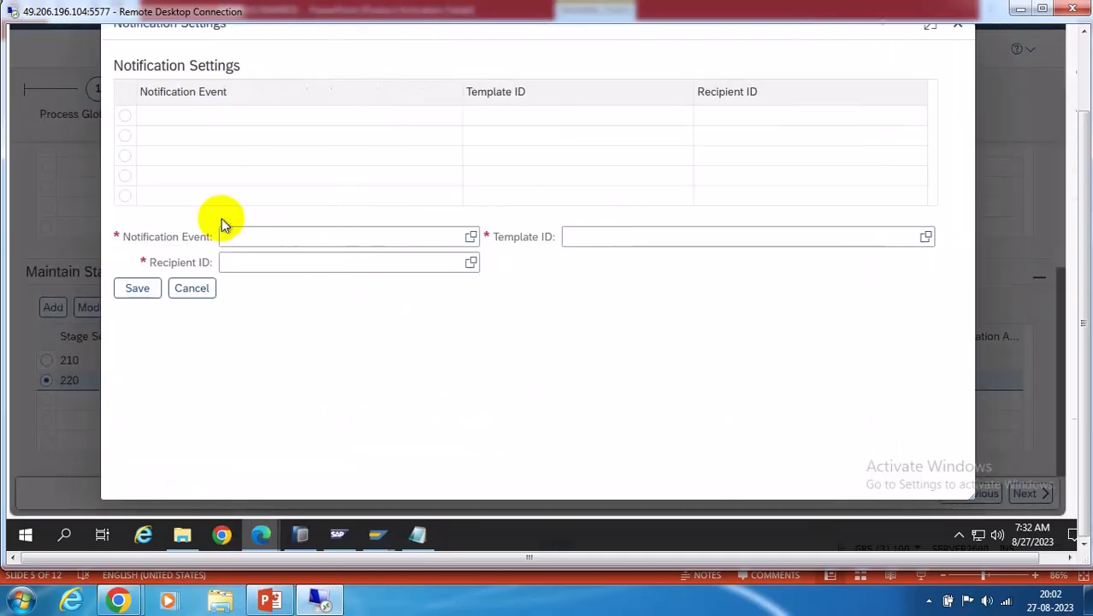
left_click(473, 236)
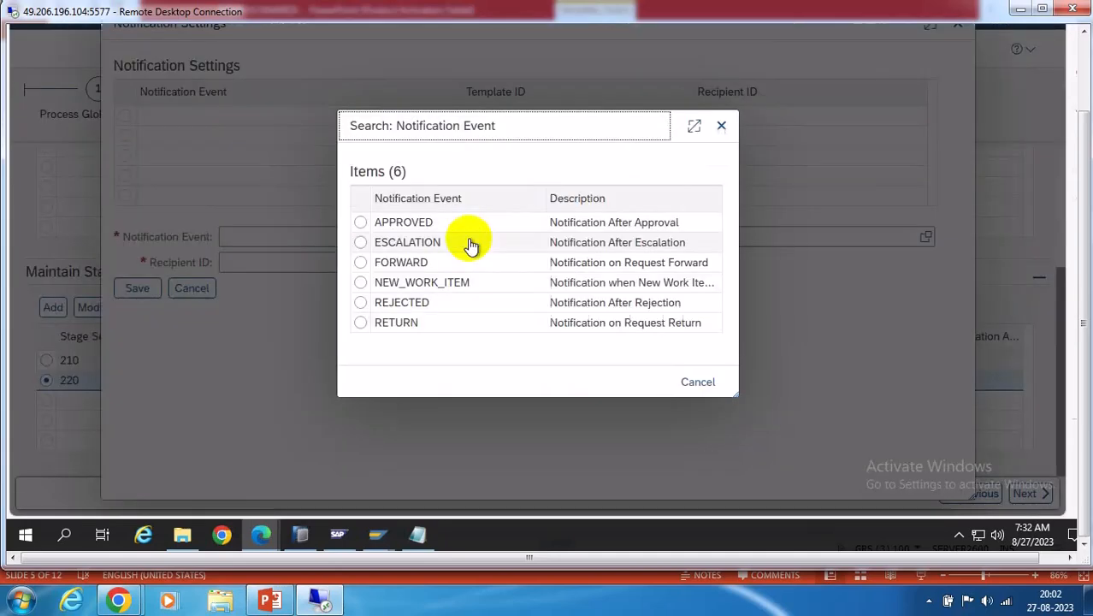
left_click(441, 287)
left_click(926, 237)
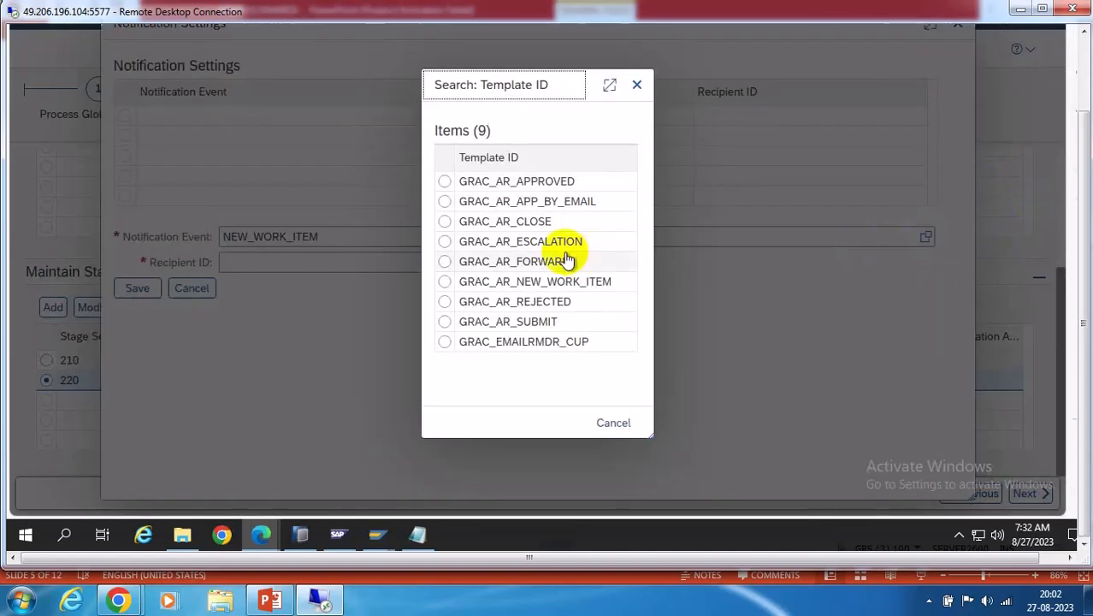
left_click(556, 281)
left_click(471, 263)
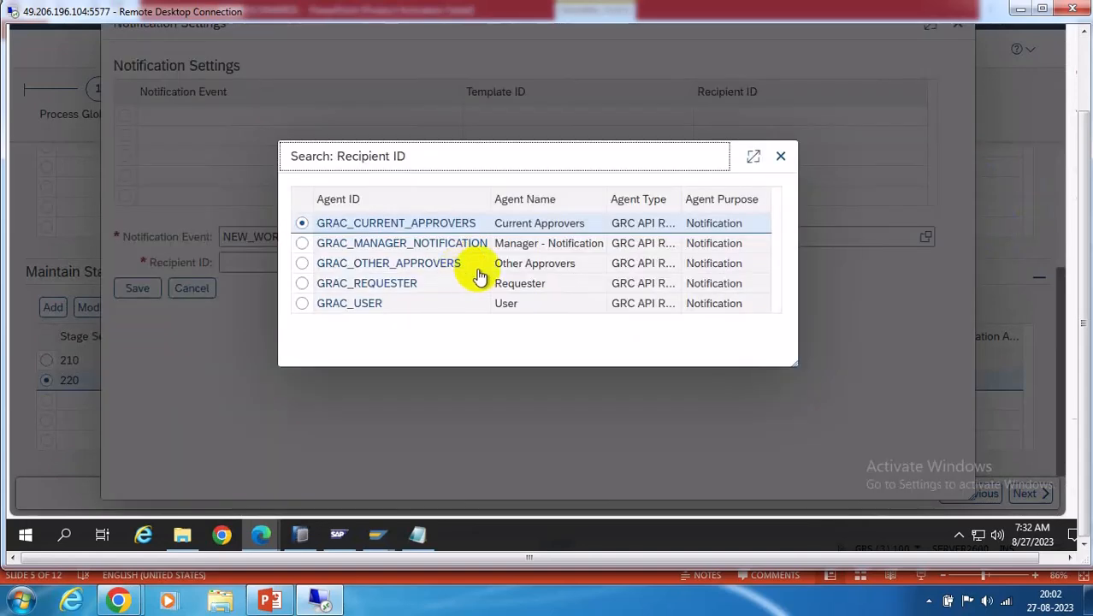
left_click(397, 224)
left_click(133, 287)
left_click(333, 227)
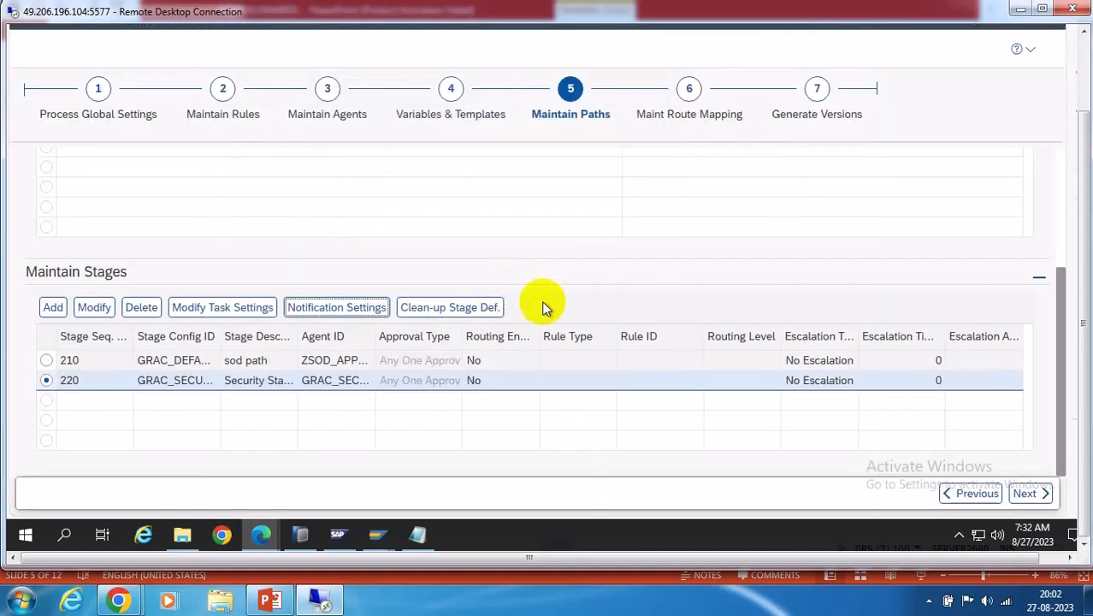
left_click(269, 601)
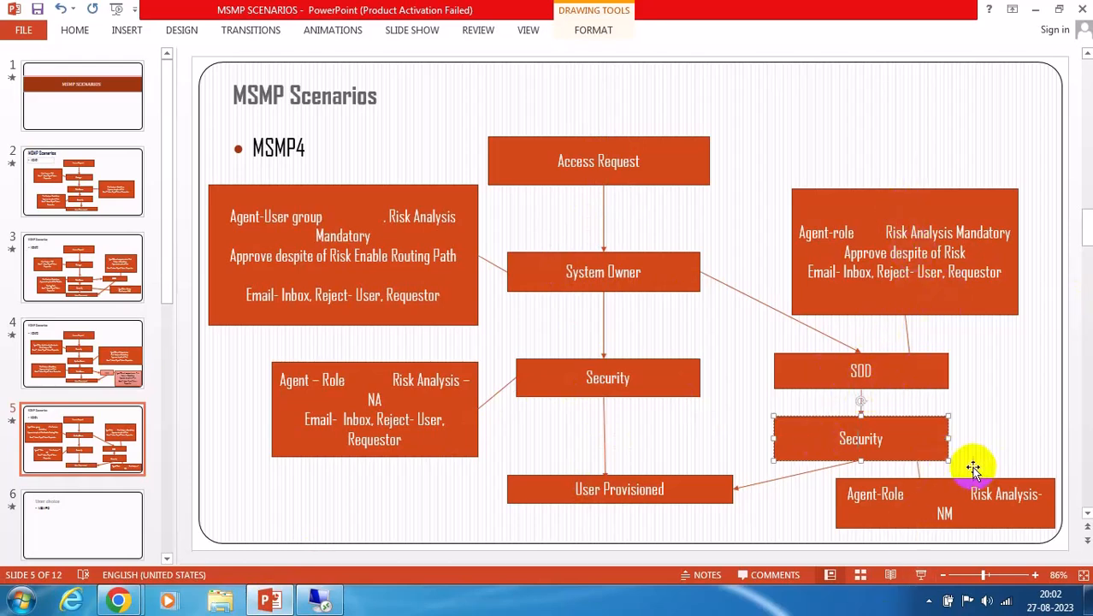
Return from the MSMP4 slide to SAP's ZSODPATH stage list with stages 210 and 220
left_click(320, 600)
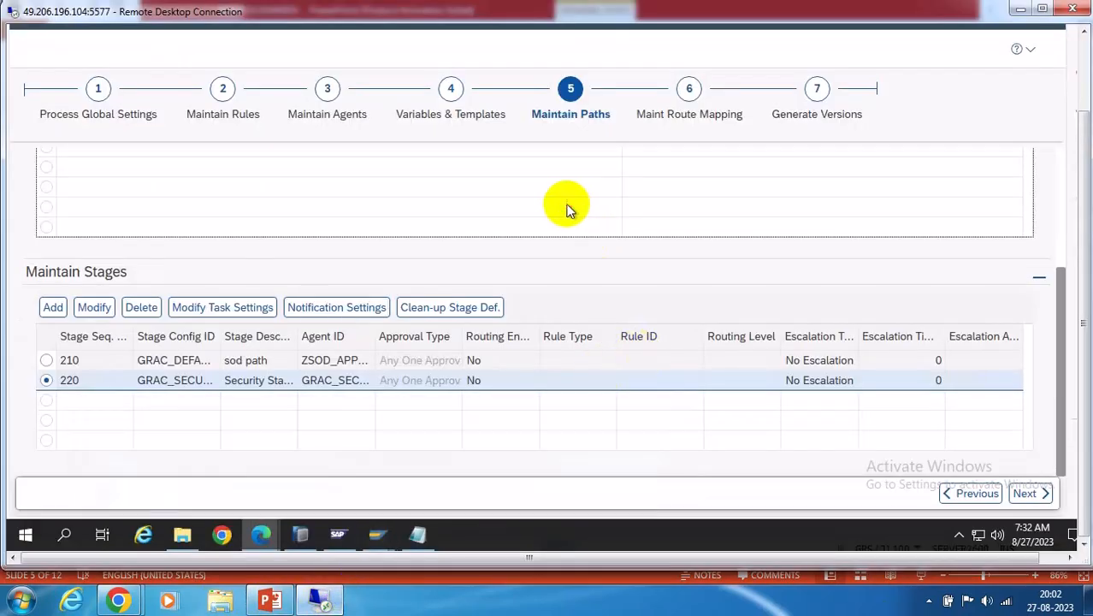
Display GRAC_DEFAULT_PATH's stages 300 and 310, then move to Maint Route Mapping
scroll(577, 308, "up", 3)
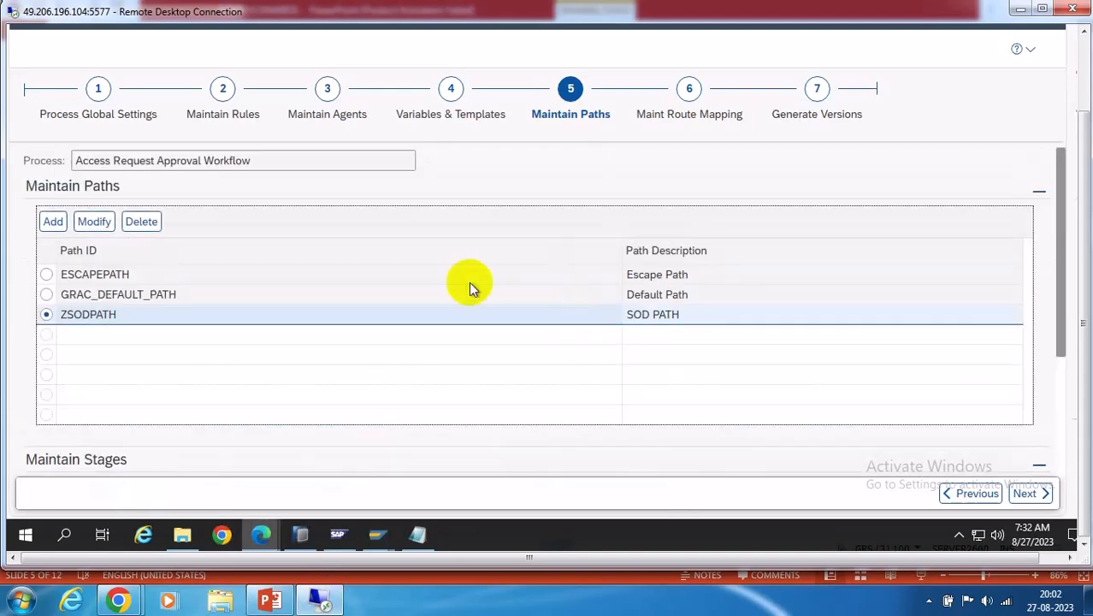
left_click(47, 296)
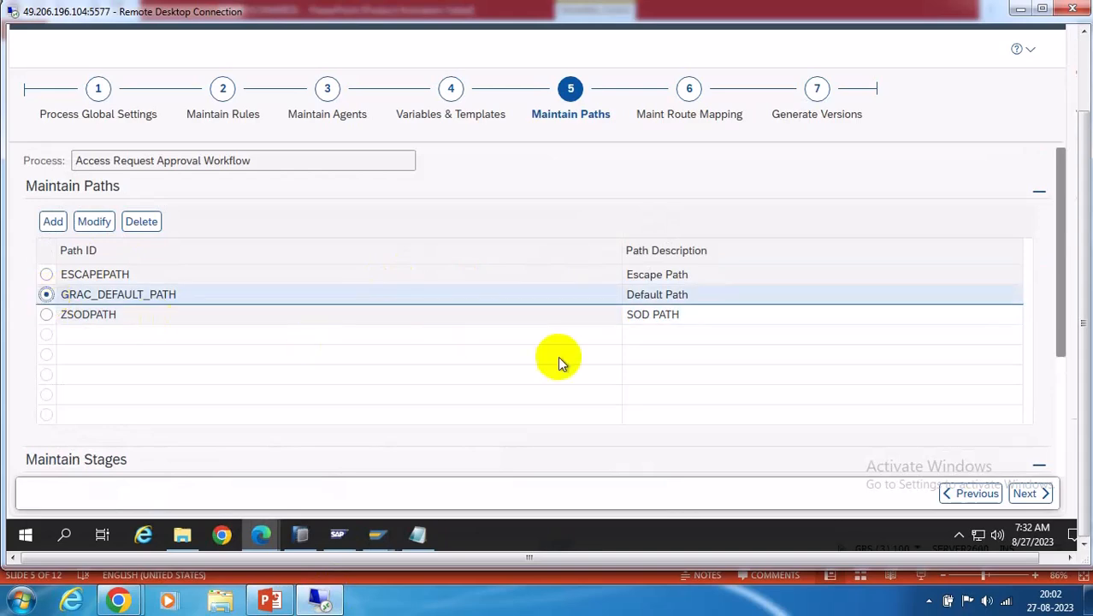
scroll(444, 346, "down", 3)
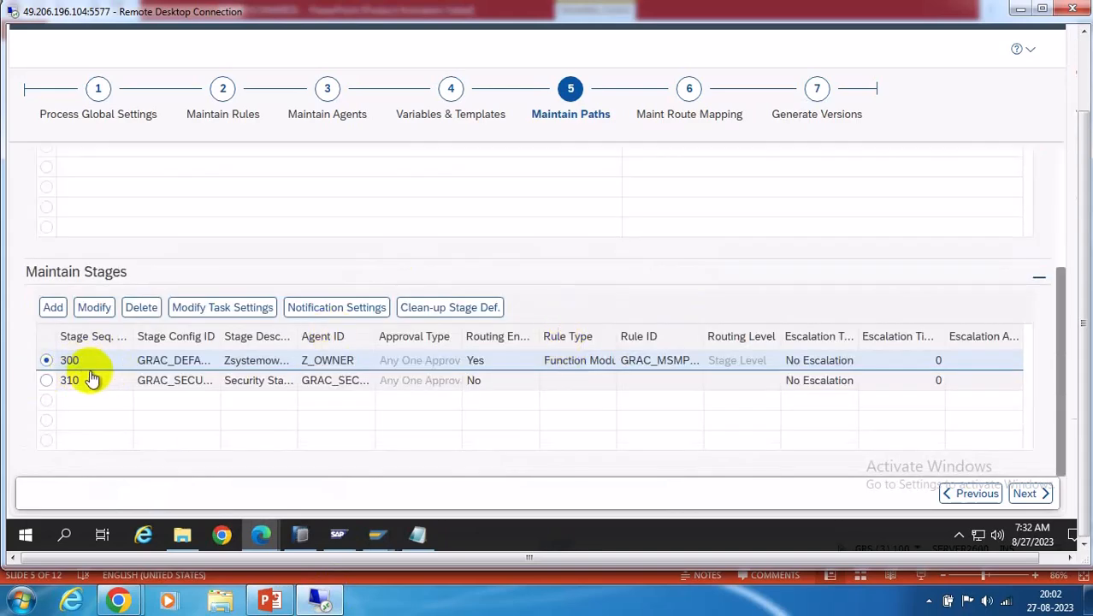
left_click(689, 93)
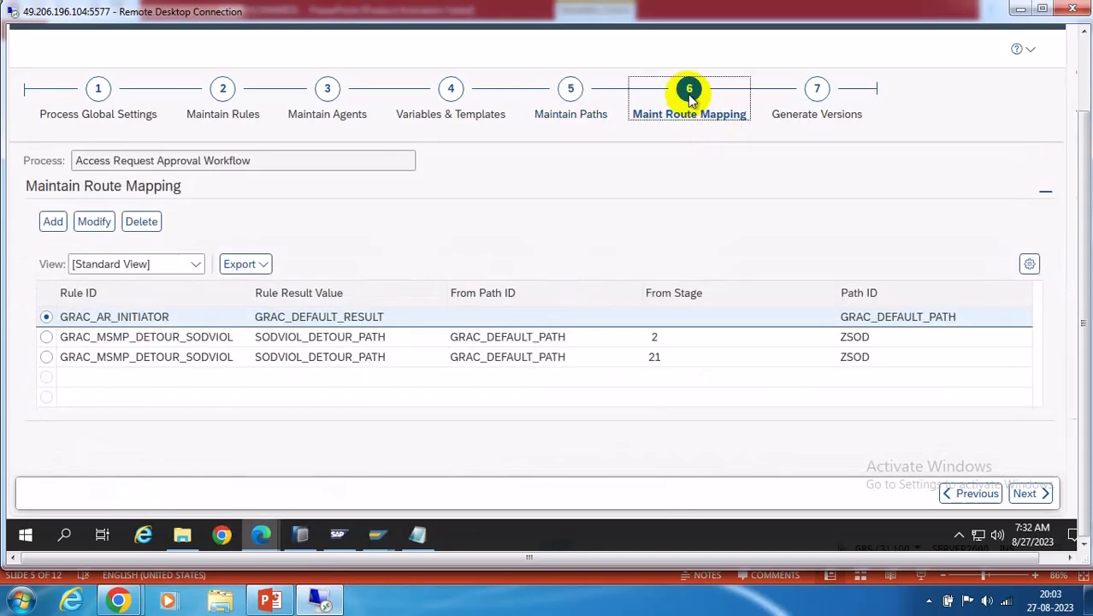
Delete both GRAC_MSMP_DETOUR_SODVIOL route mappings, leaving only GRAC_AR_INITIATOR
left_click(46, 357)
left_click(143, 222)
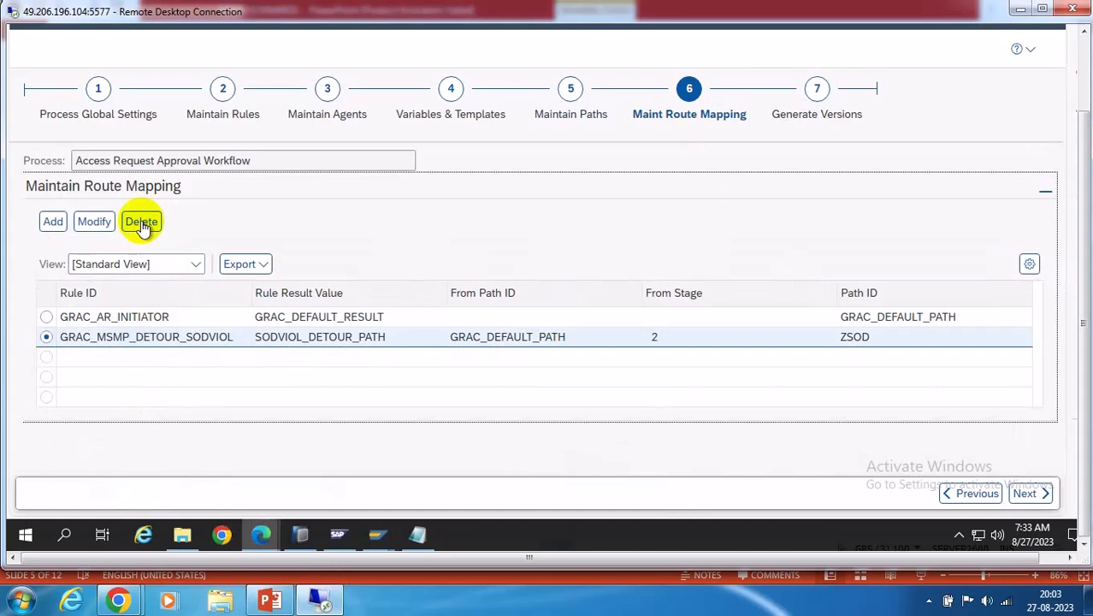
left_click(142, 223)
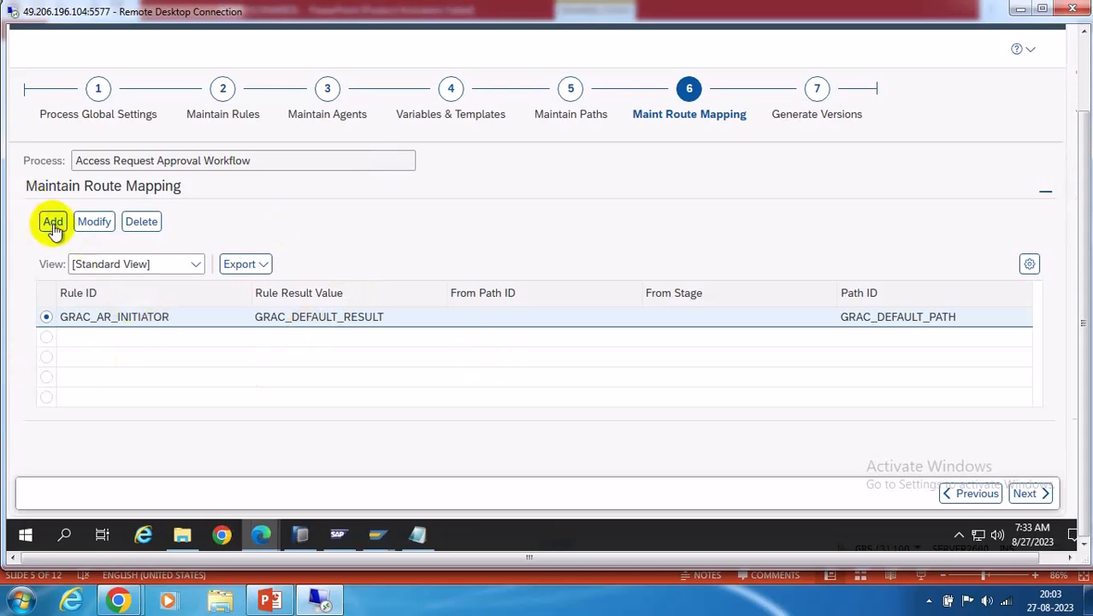
Activate the workflow with Do Not Transport Object and return to route mapping
left_click(817, 90)
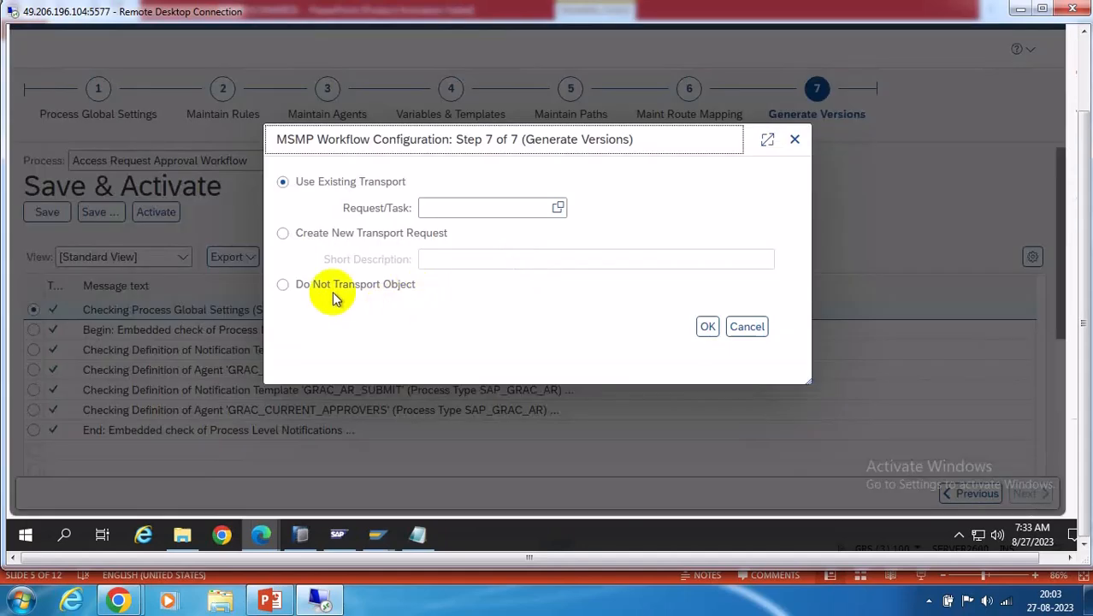
left_click(283, 284)
left_click(710, 328)
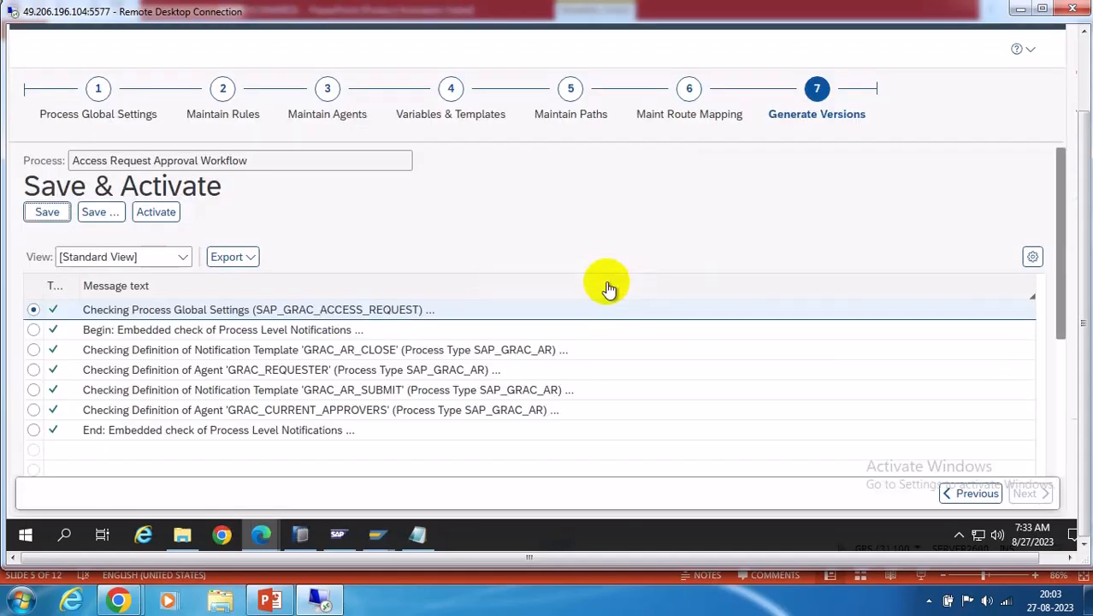
left_click(695, 94)
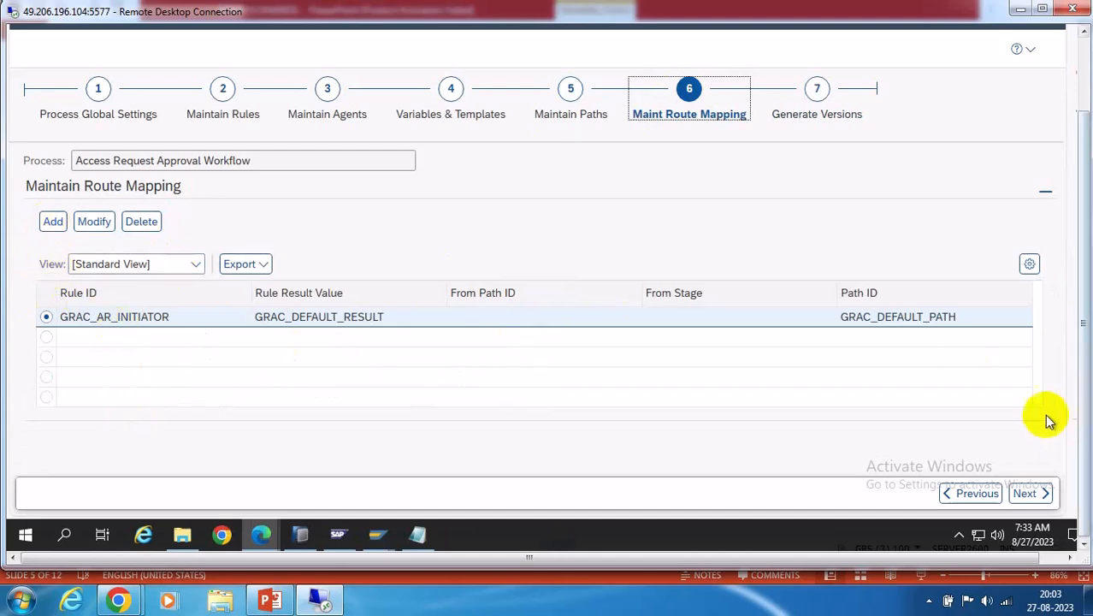
Map GRAC_MSMP_DETOUR_SODVIOL / SODVIOL_DETOUR_PATH from GRAC_DEFAULT_PATH stage 300 to ZSODPATH and save
left_click(53, 223)
scroll(548, 389, "down", 2)
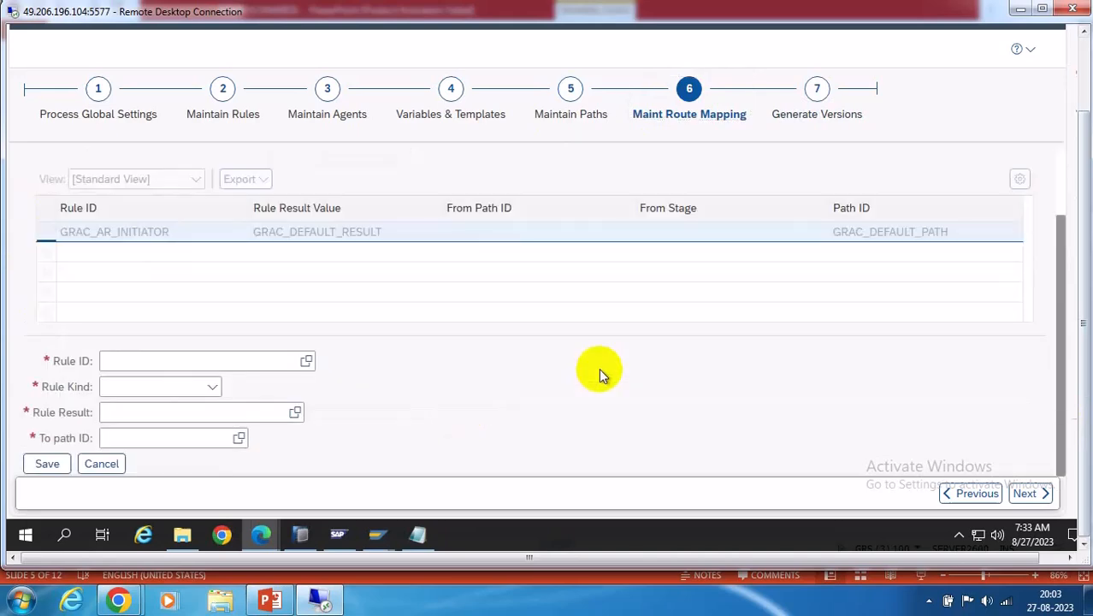
left_click(306, 361)
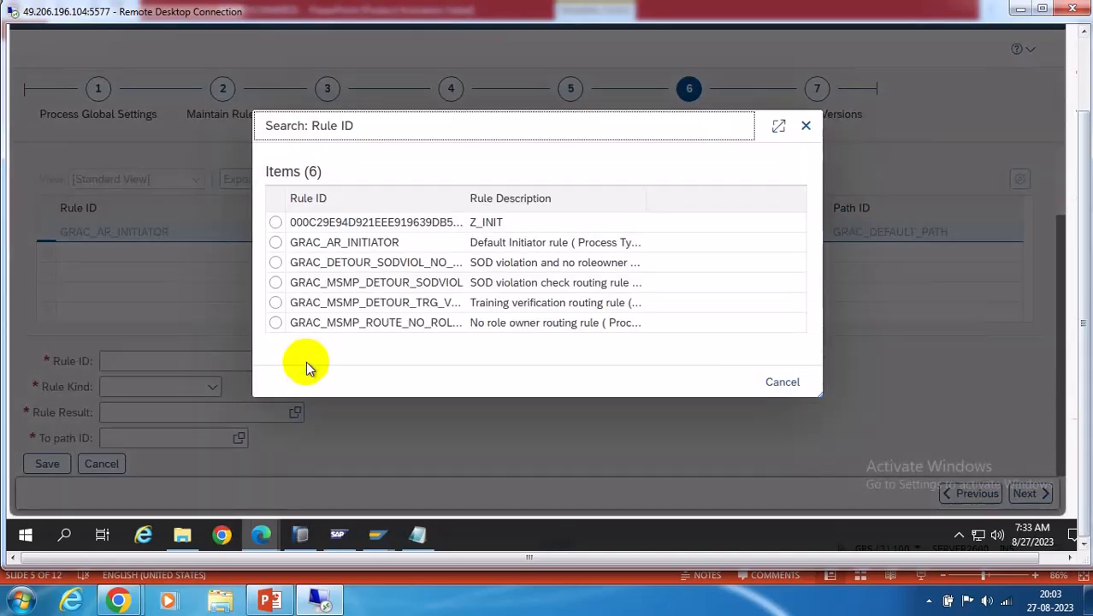
left_click(410, 283)
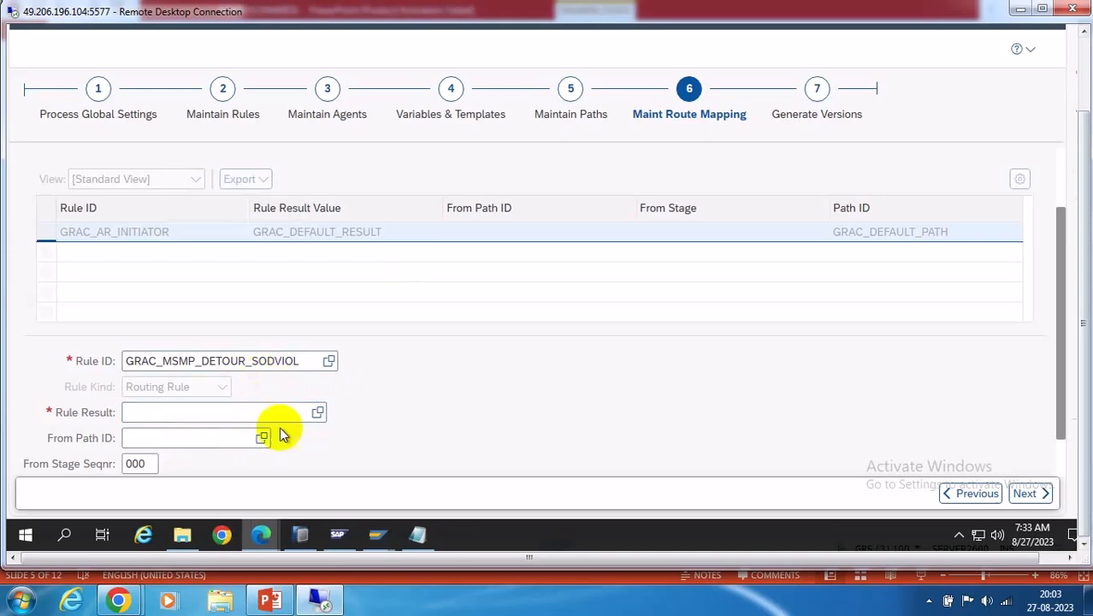
left_click(317, 413)
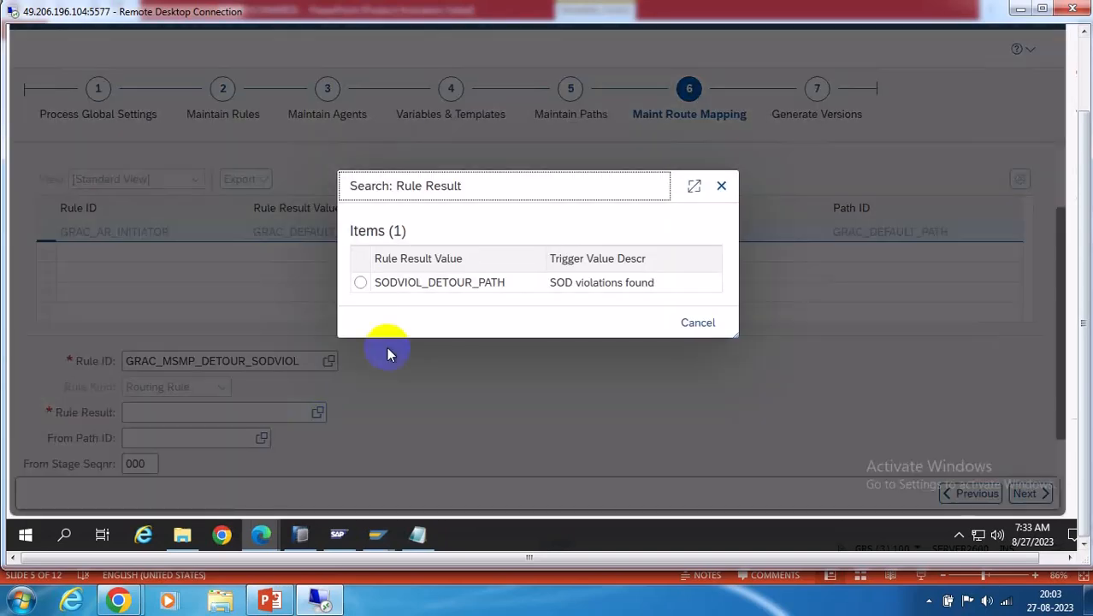
left_click(360, 284)
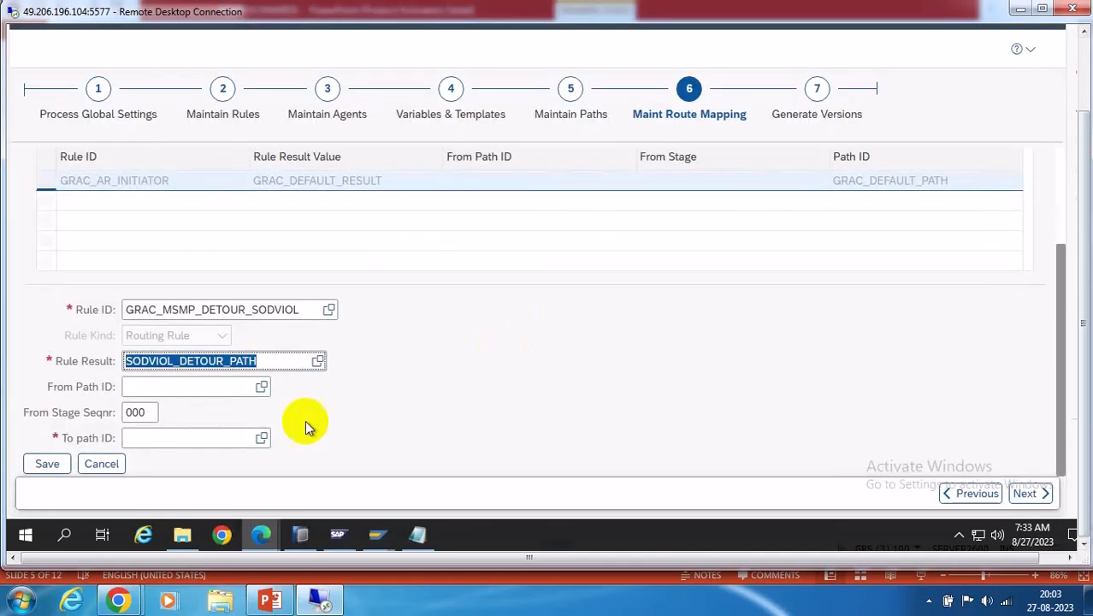
left_click(261, 387)
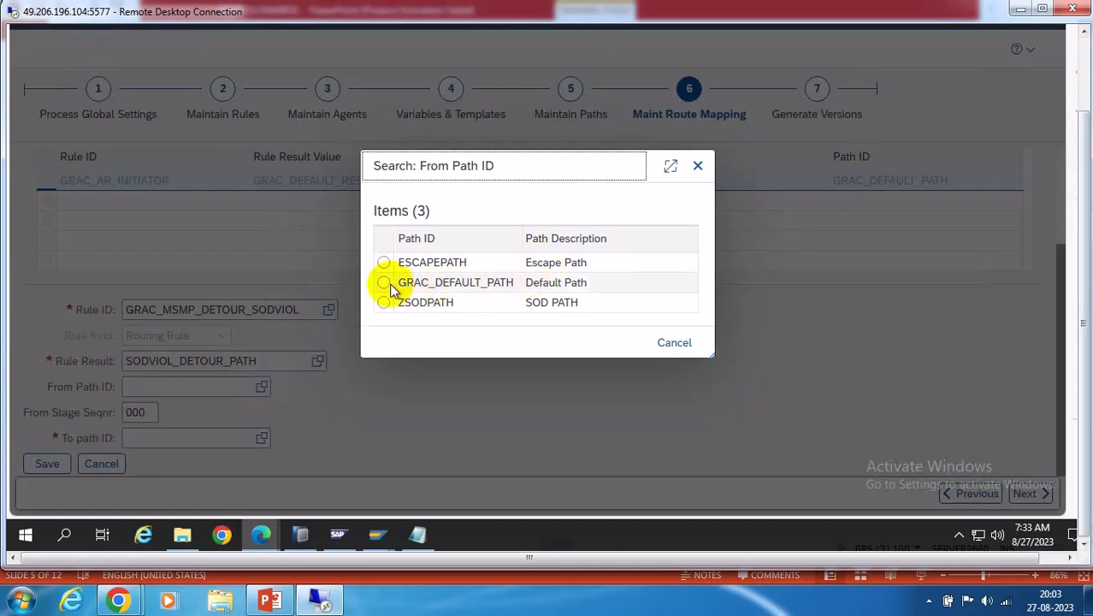
left_click(384, 284)
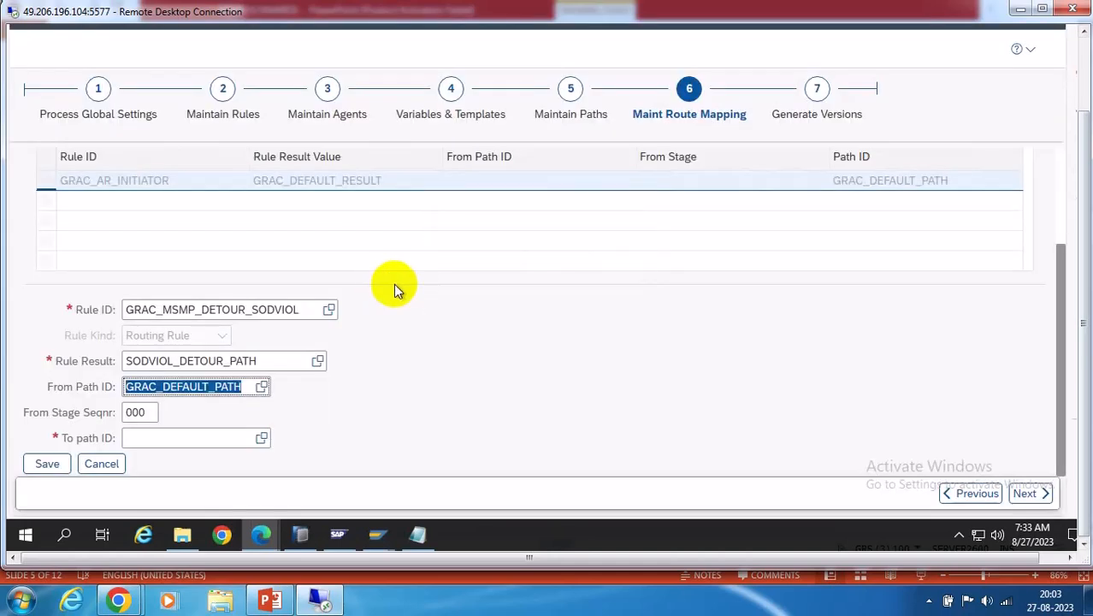
left_click(144, 412)
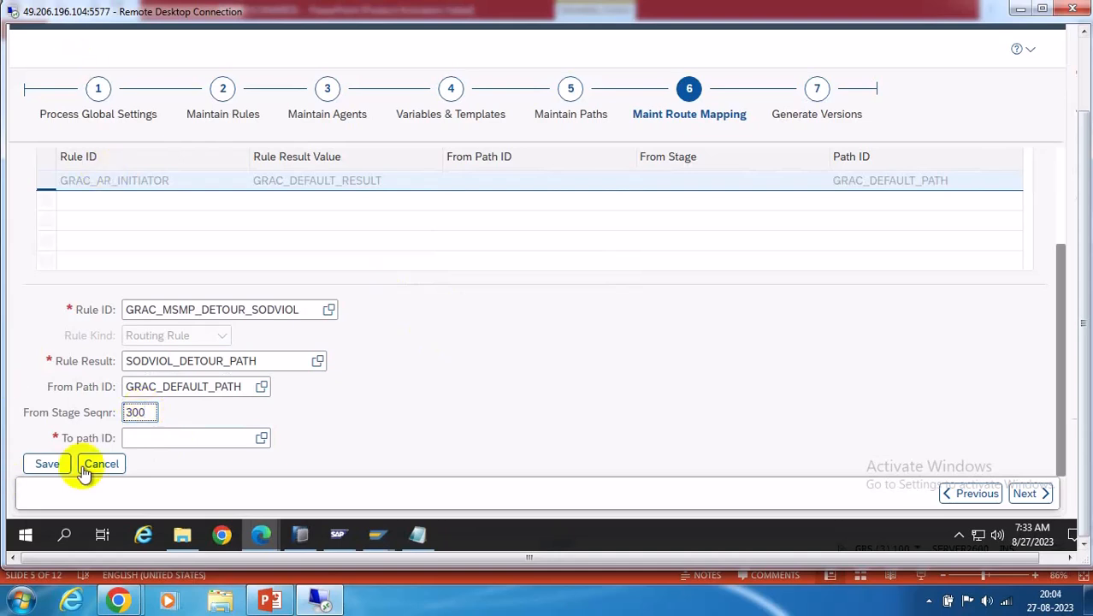
left_click(261, 439)
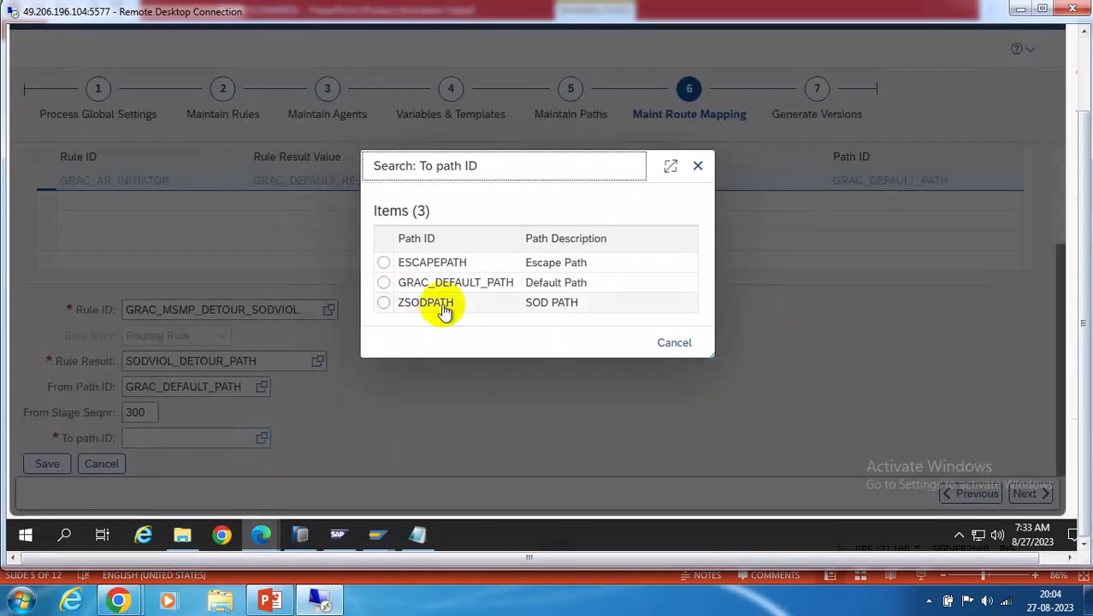
left_click(384, 303)
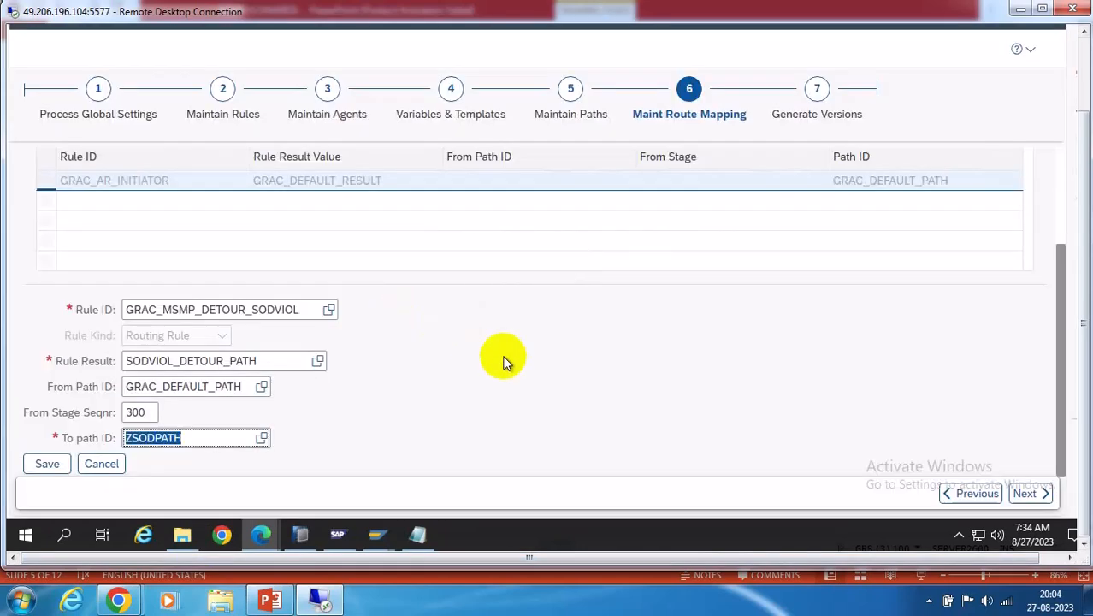
left_click(47, 465)
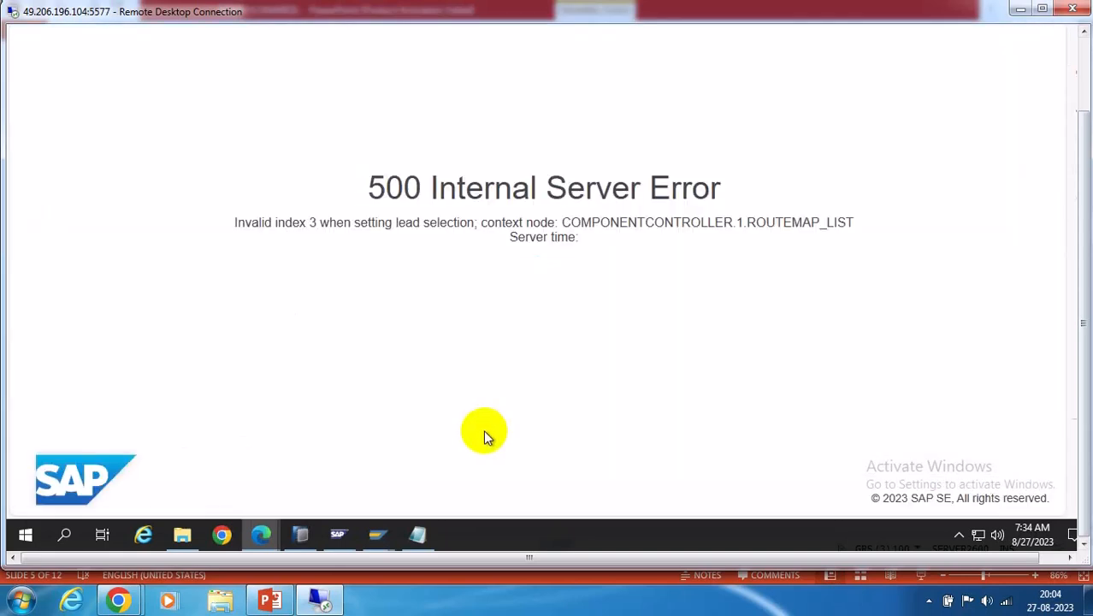
Reload the configuration after the 500 error and switch it into change mode
left_click(1067, 33)
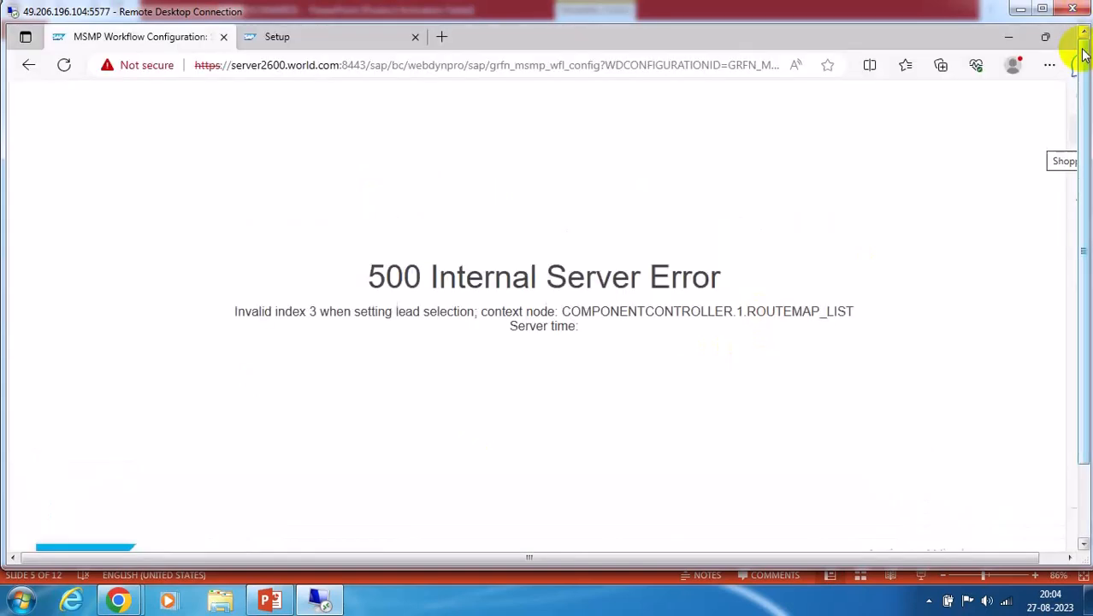
left_click(63, 65)
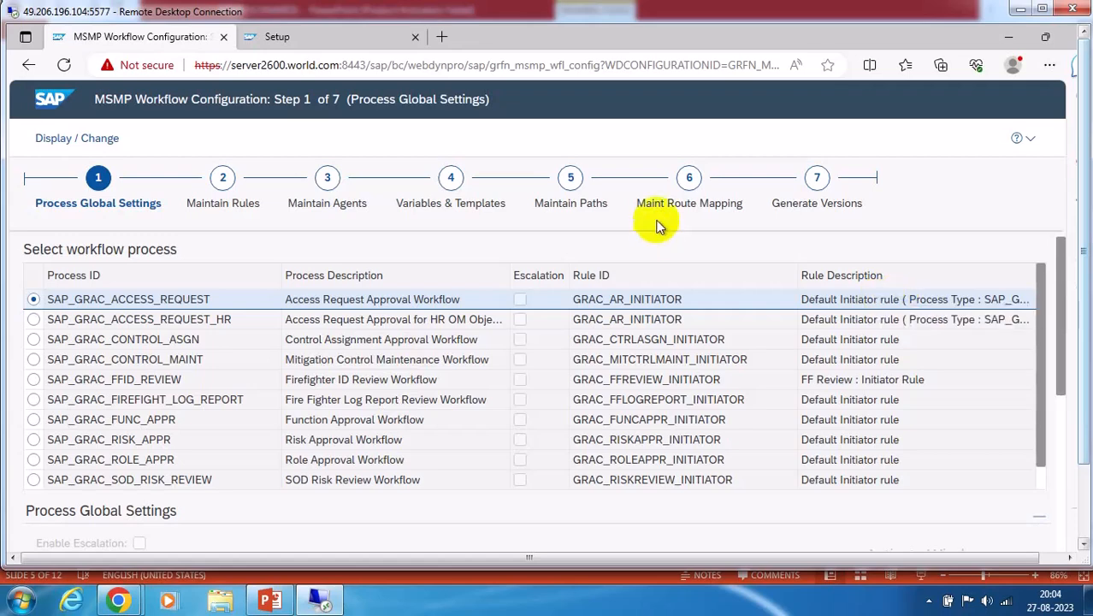
left_click(693, 192)
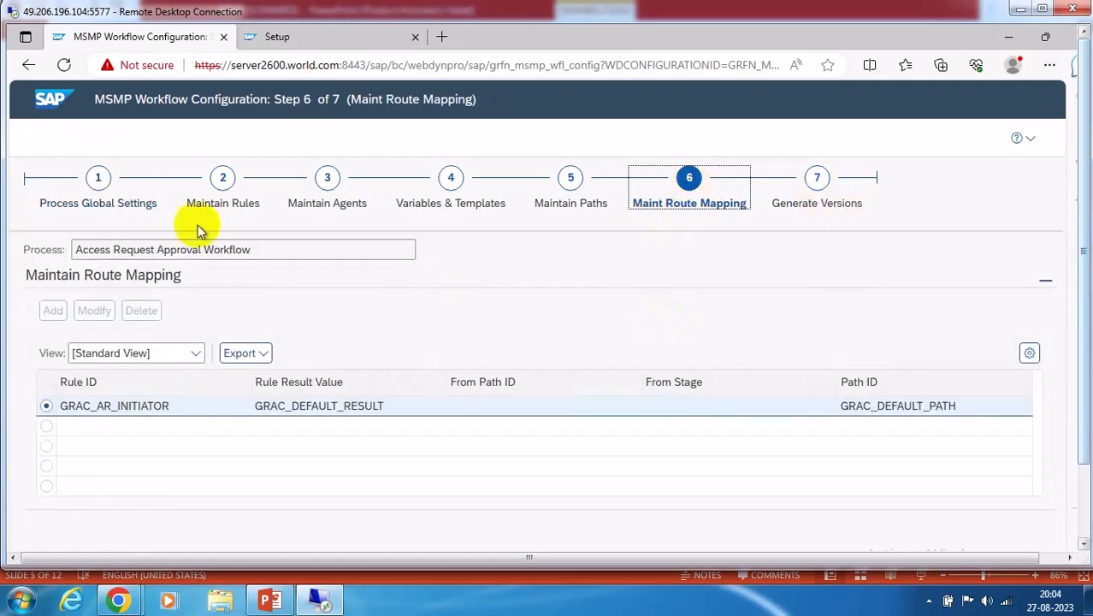
left_click(98, 188)
left_click(81, 138)
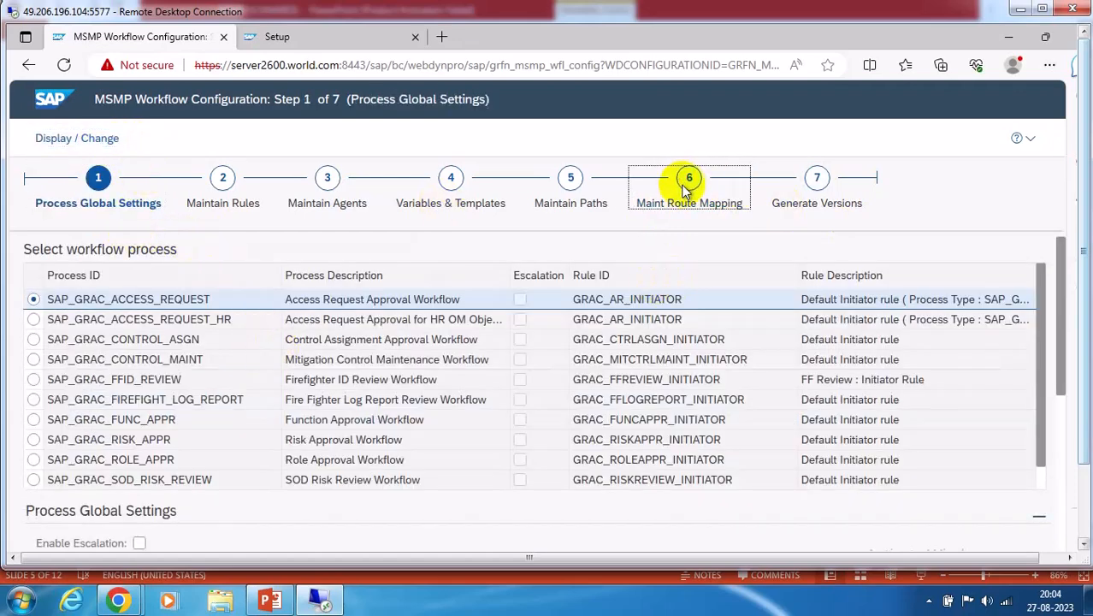
Start a new route mapping entry and list the six available rules
left_click(688, 187)
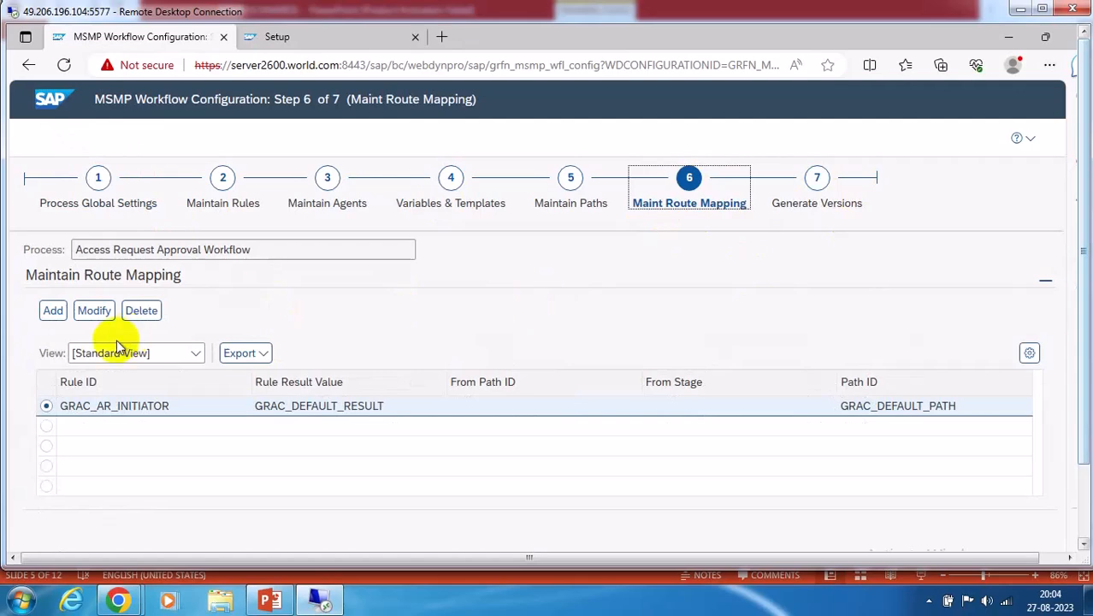
left_click(51, 310)
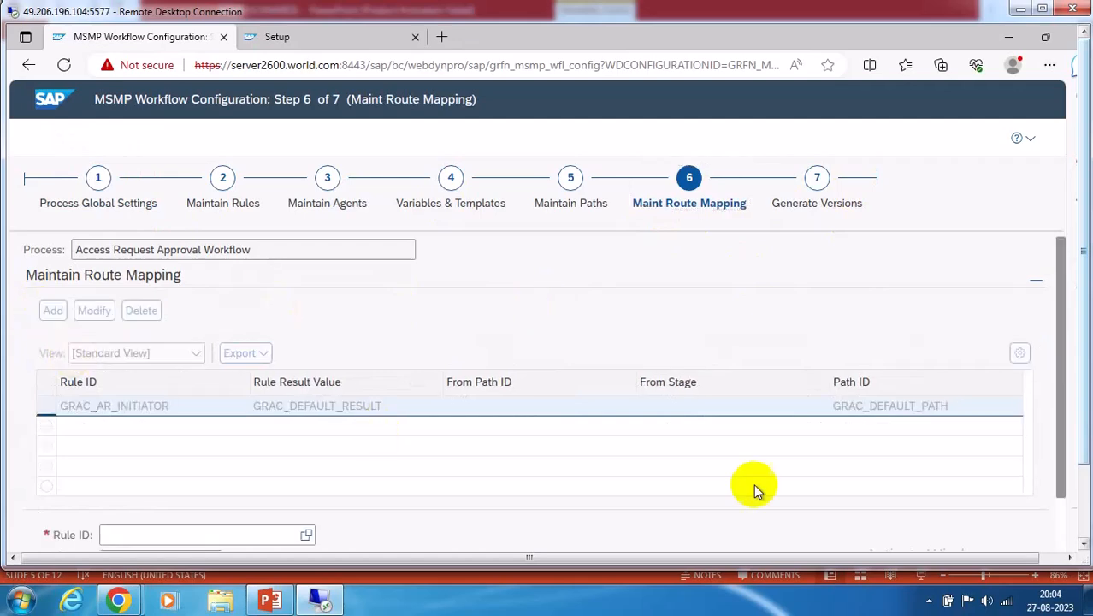
left_click(1084, 485)
Route GRAC_MSMP_DETOUR_SODVIOL result SODVIOL_DETOUR_PATH from GRAC_DEFAULT_PATH stage 300 to ZSODPATH, and save
left_click(307, 448)
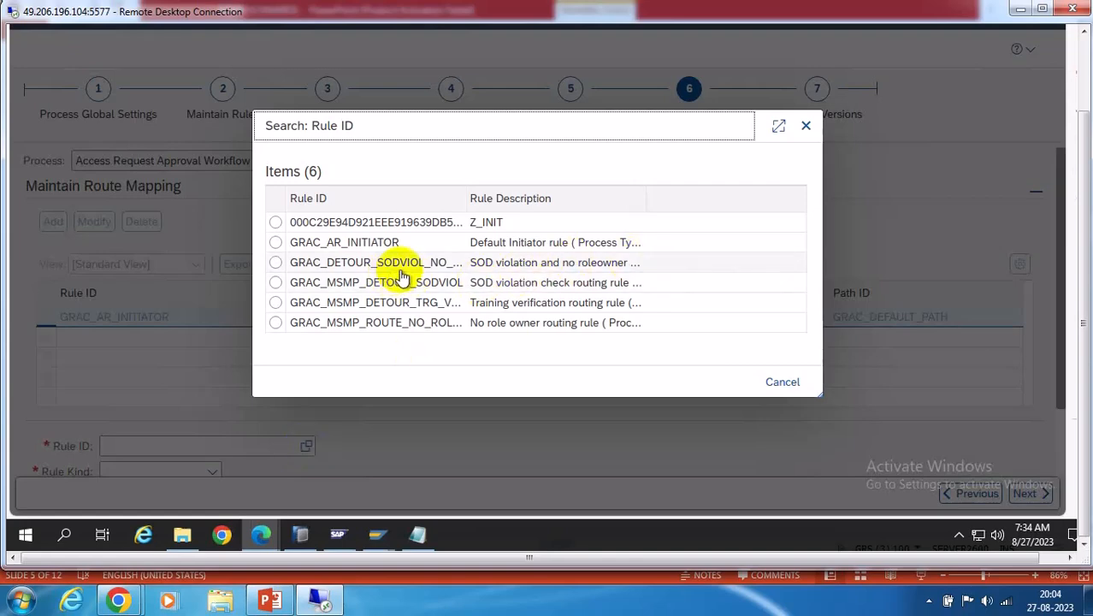
left_click(399, 282)
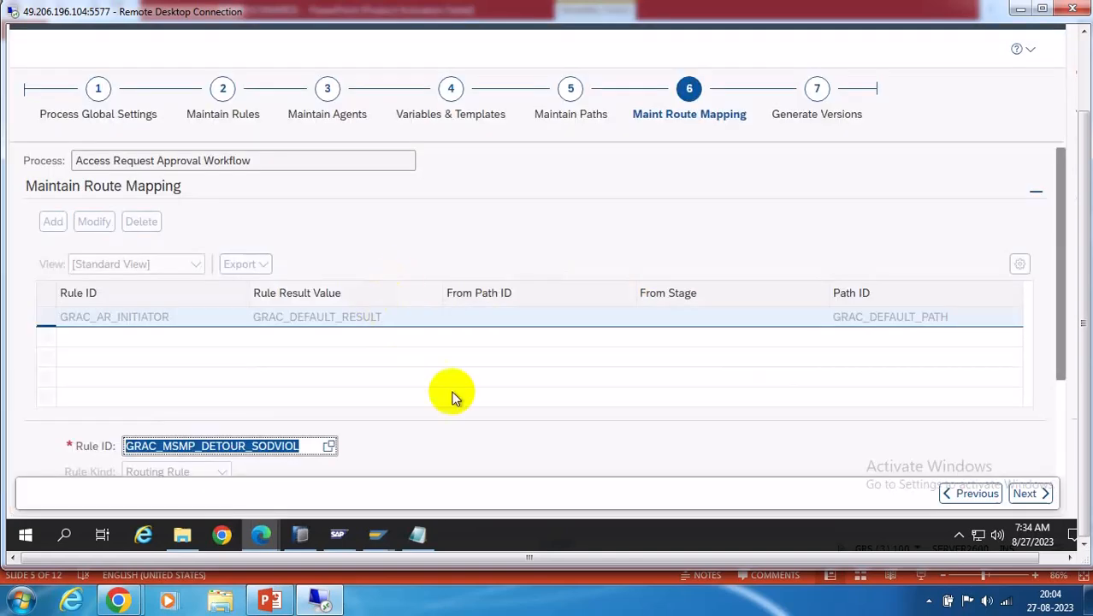
scroll(695, 340, "down", 3)
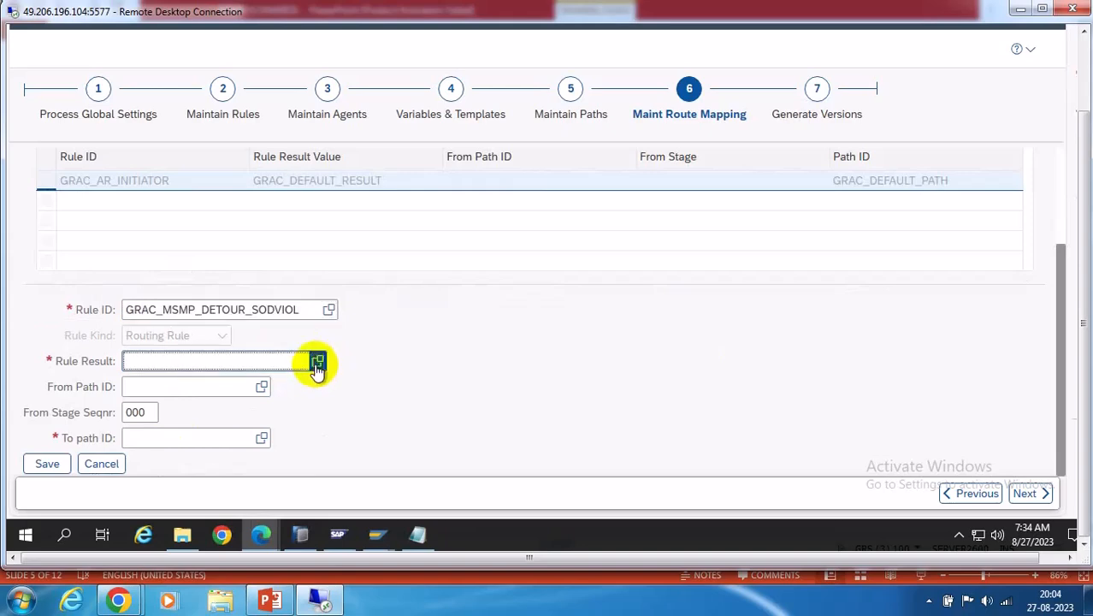
left_click(318, 361)
left_click(363, 283)
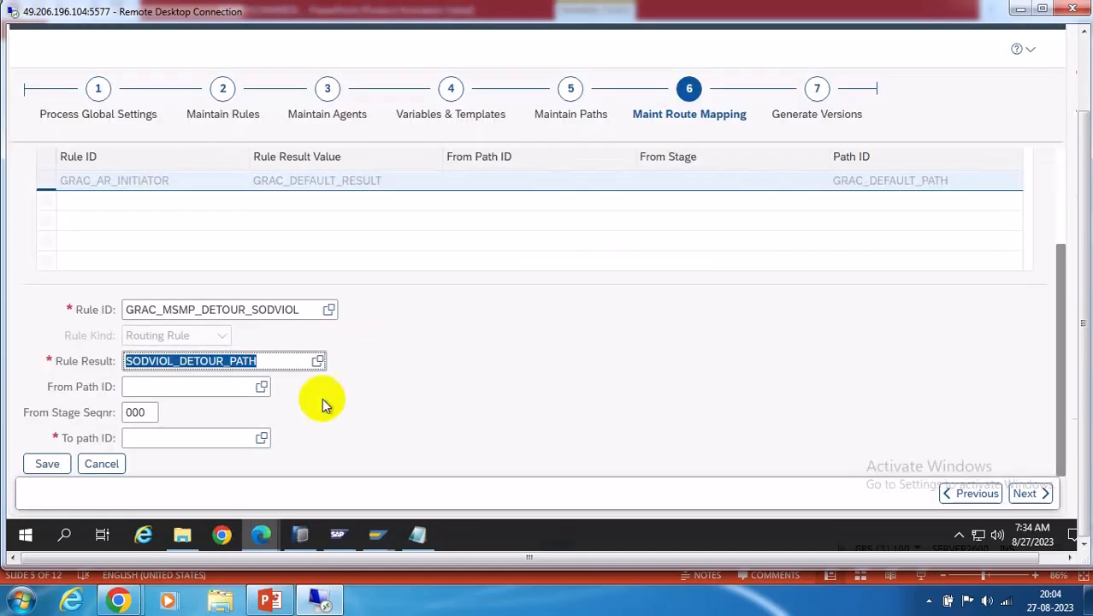
left_click(261, 392)
left_click(383, 284)
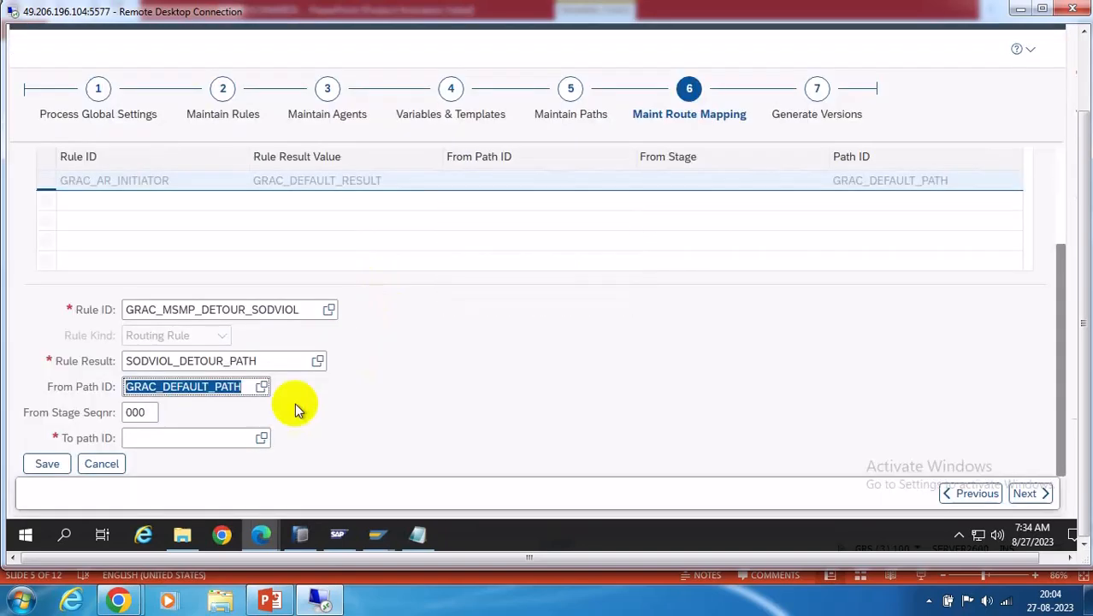
left_click(151, 414)
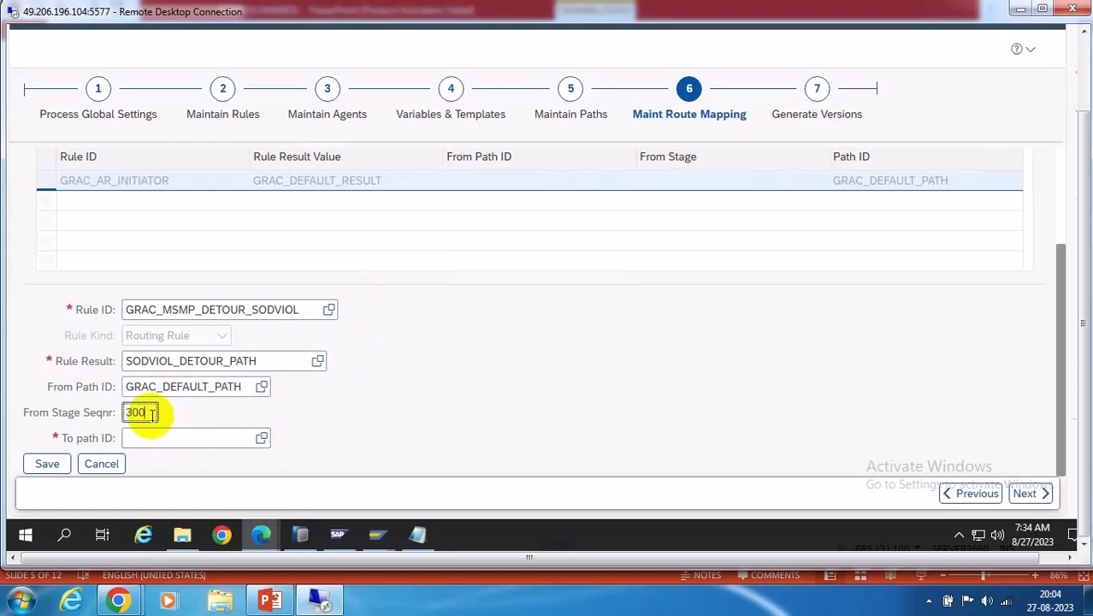
left_click(262, 438)
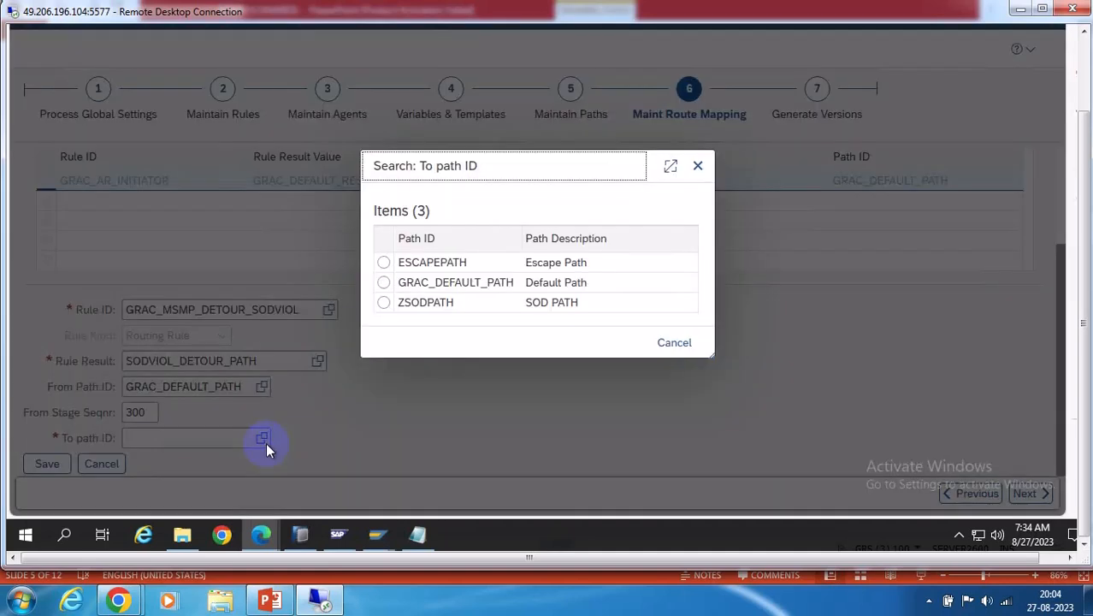
left_click(396, 304)
left_click(48, 463)
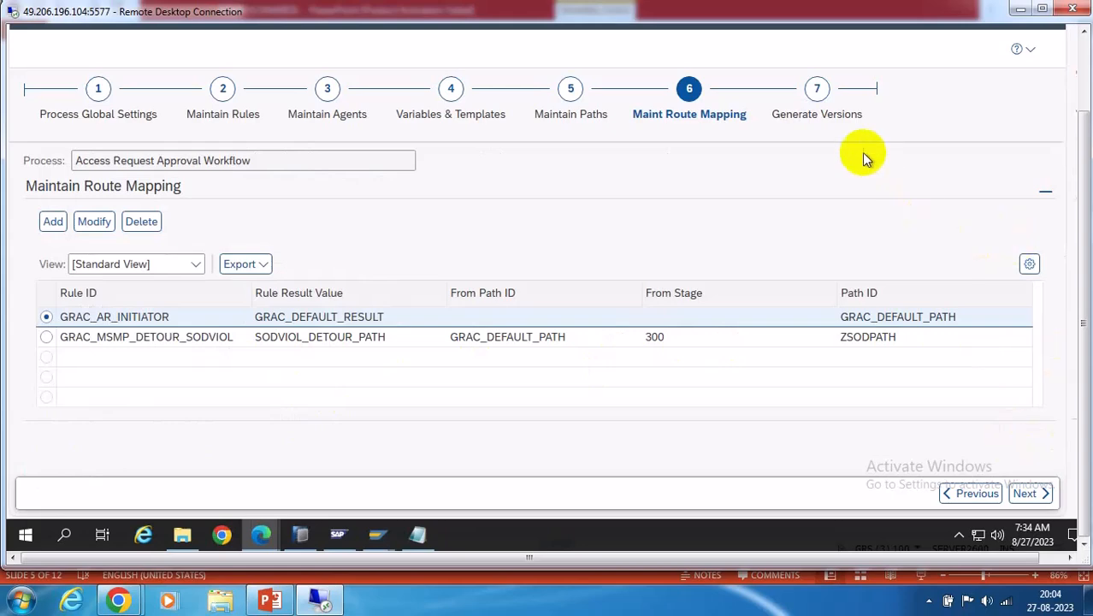
Save the workflow configuration and run checks without transporting the changes
left_click(819, 105)
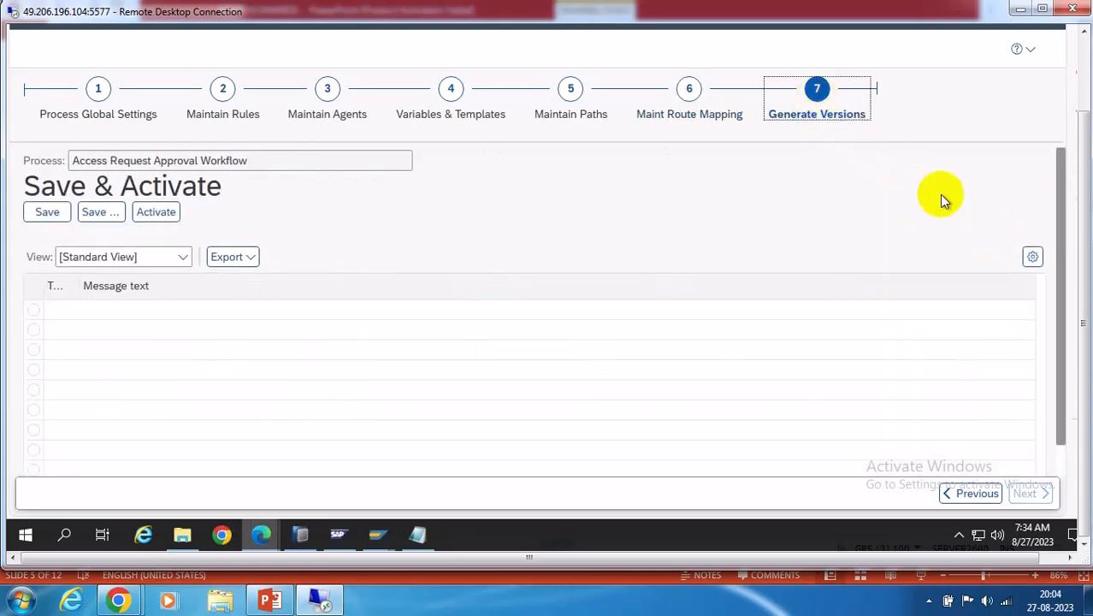
left_click(43, 212)
left_click(283, 284)
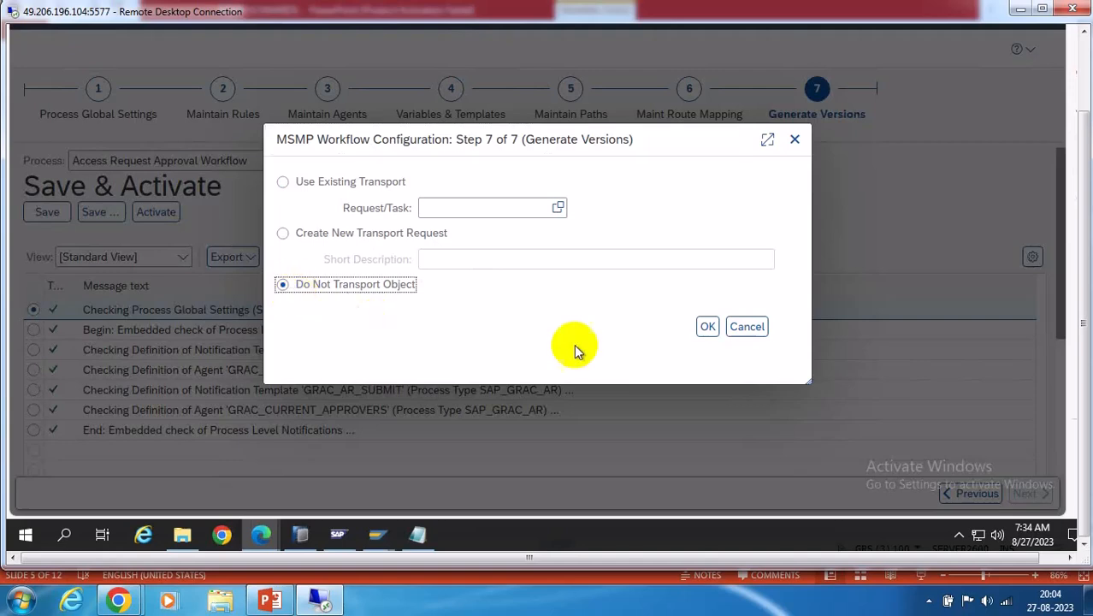
left_click(708, 328)
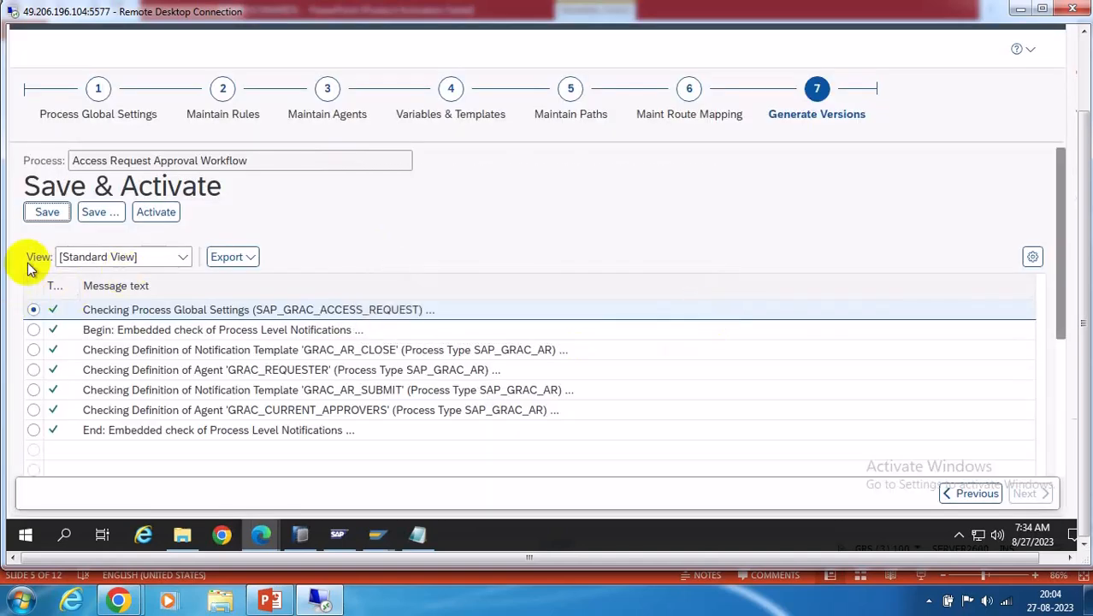
Recheck the route mapping, then activate new workflow version 000006 and dismiss the message
left_click(689, 91)
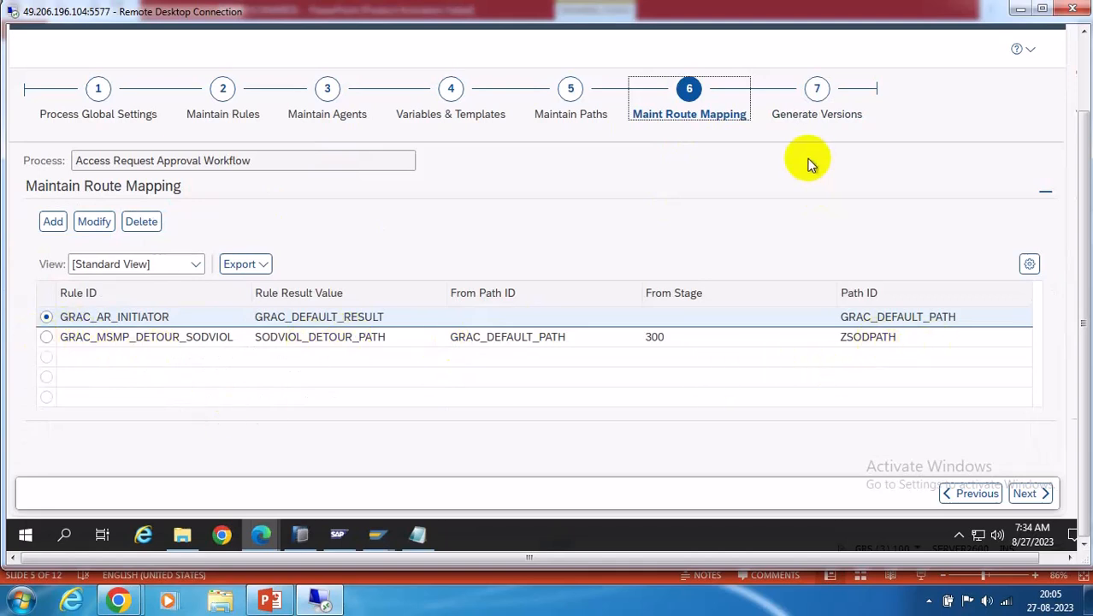
left_click(817, 91)
left_click(158, 214)
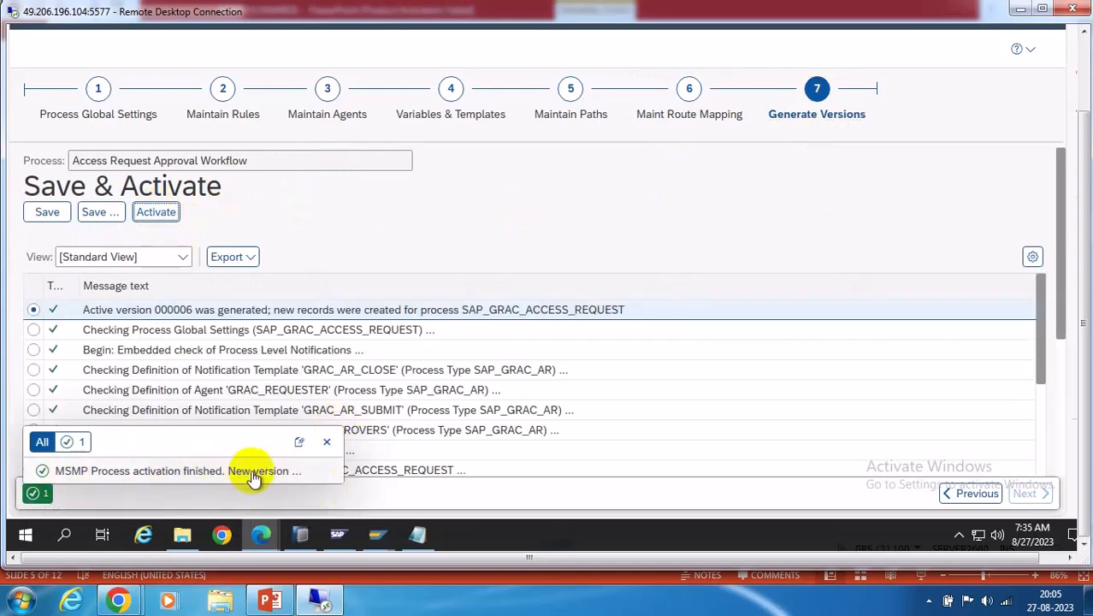
left_click(327, 442)
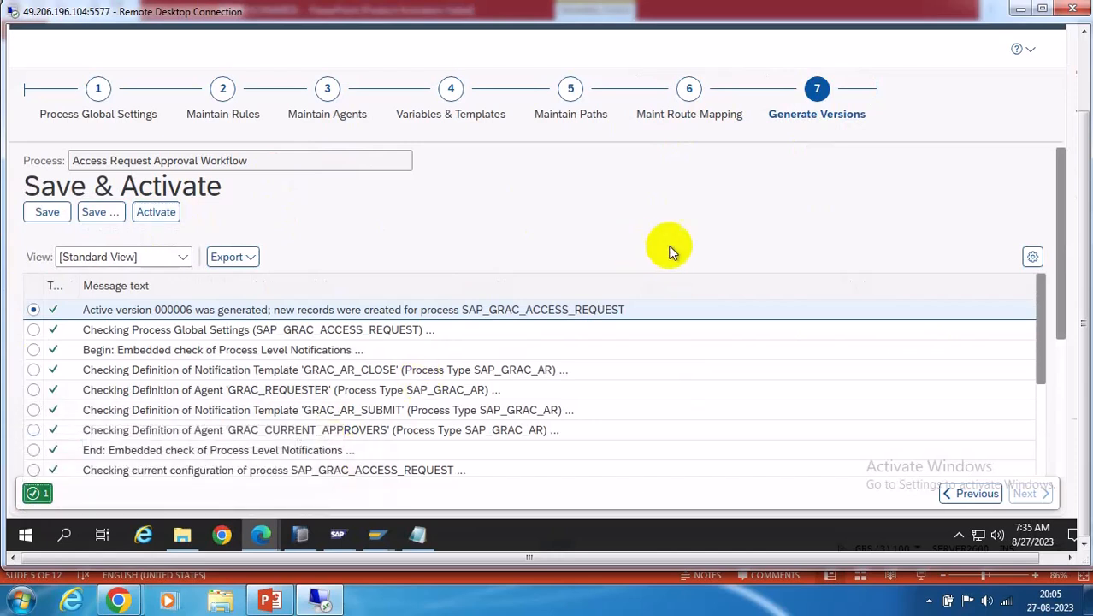
left_click(569, 90)
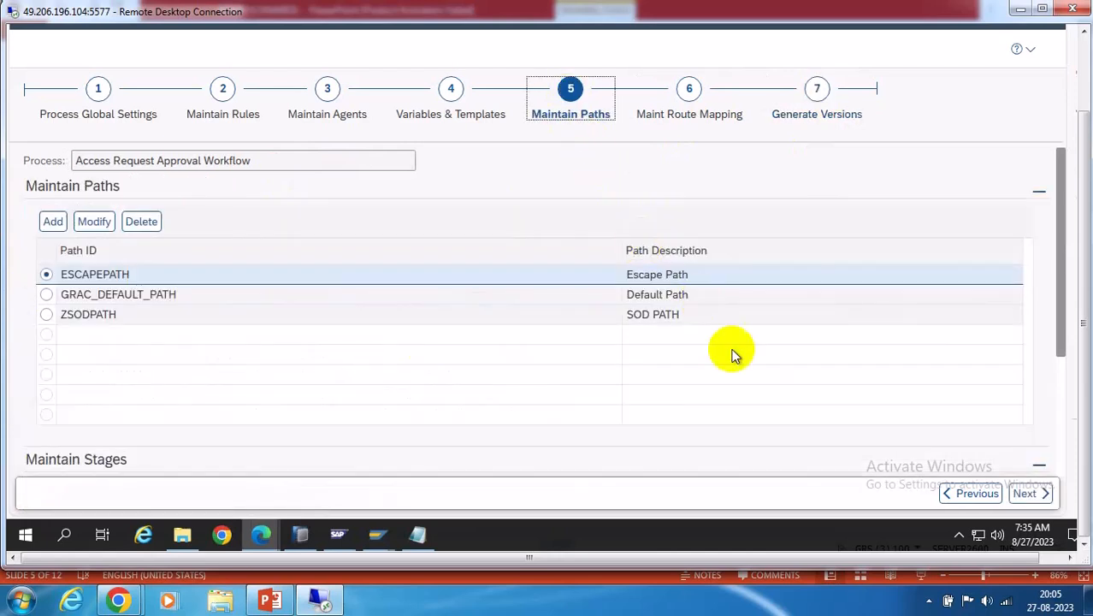
left_click(46, 294)
scroll(889, 364, "down", 3)
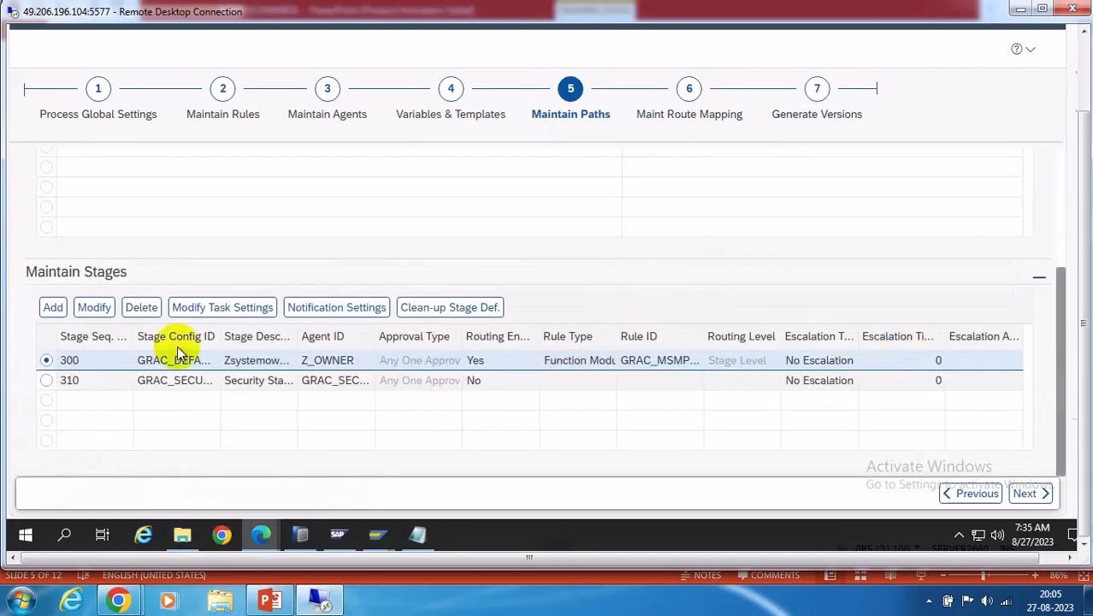
scroll(267, 403, "up", 3)
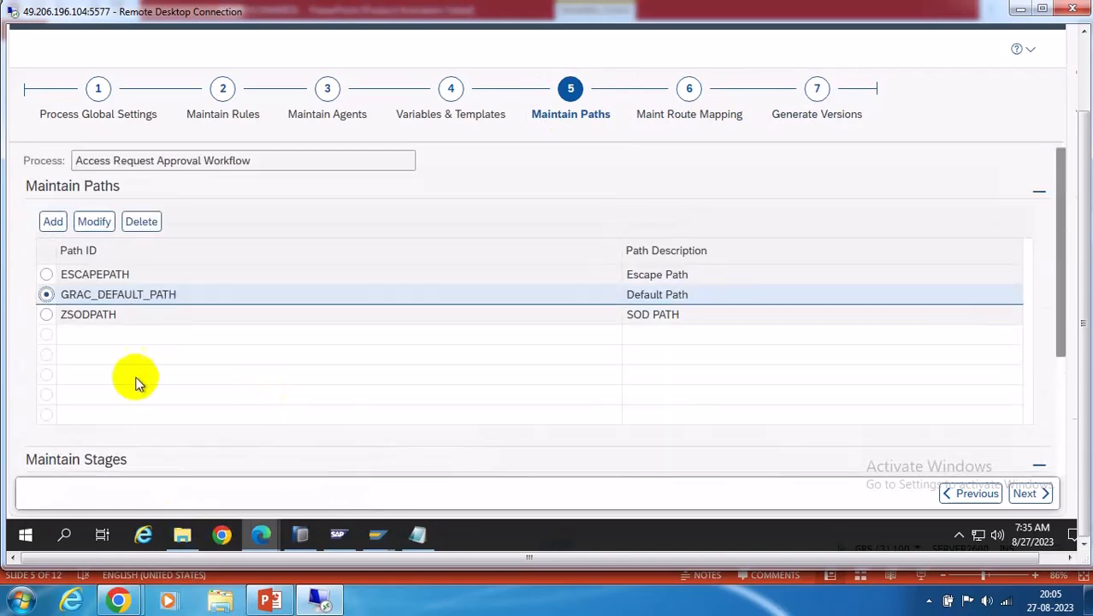
left_click(47, 315)
scroll(659, 385, "down", 3)
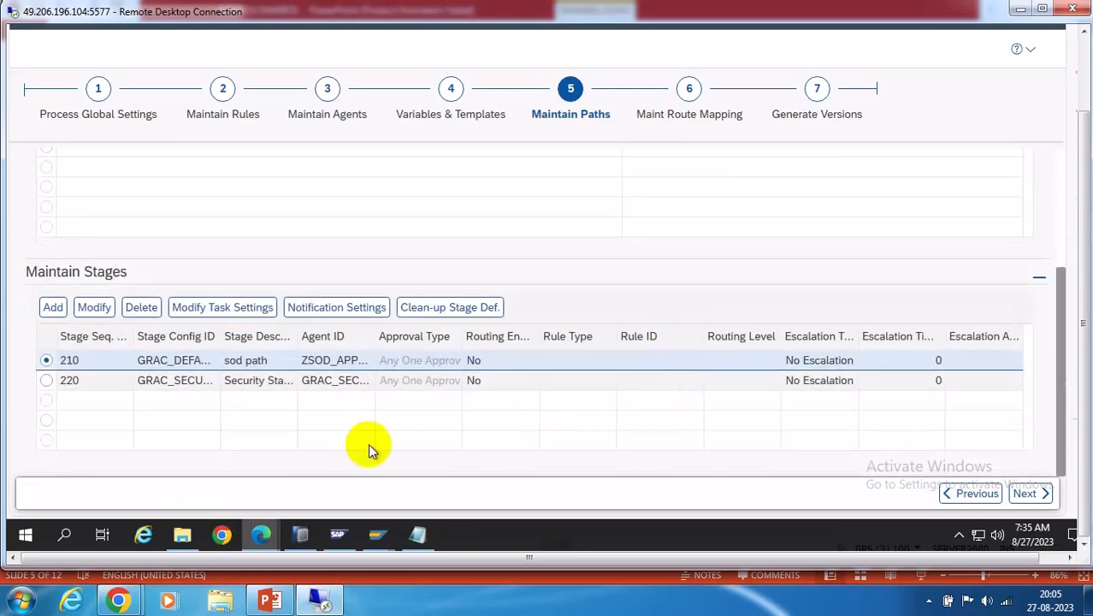
scroll(854, 382, "up", 5)
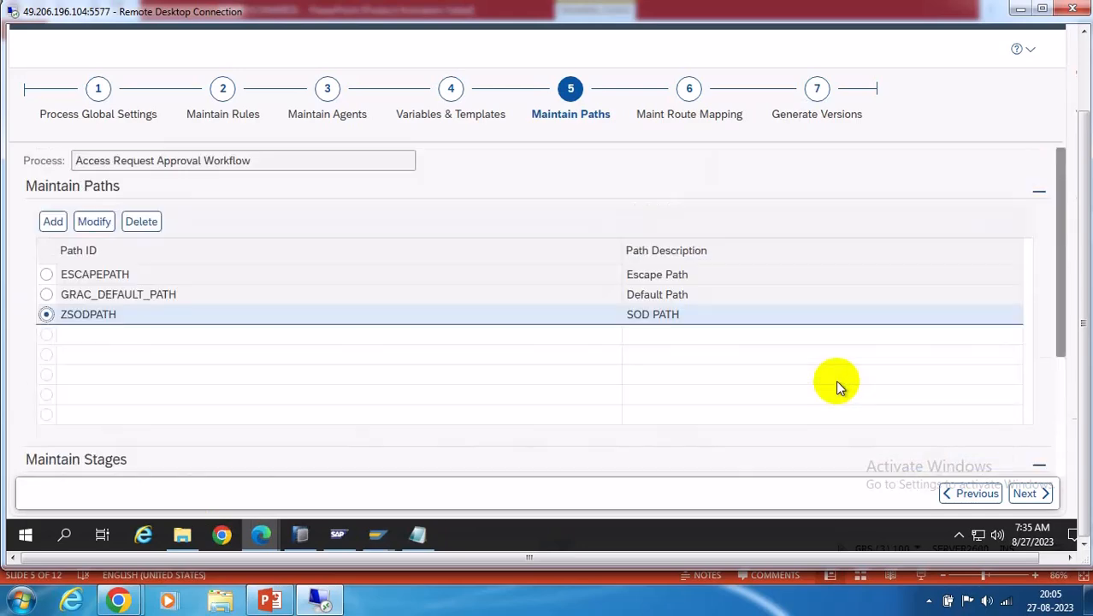
left_click(46, 296)
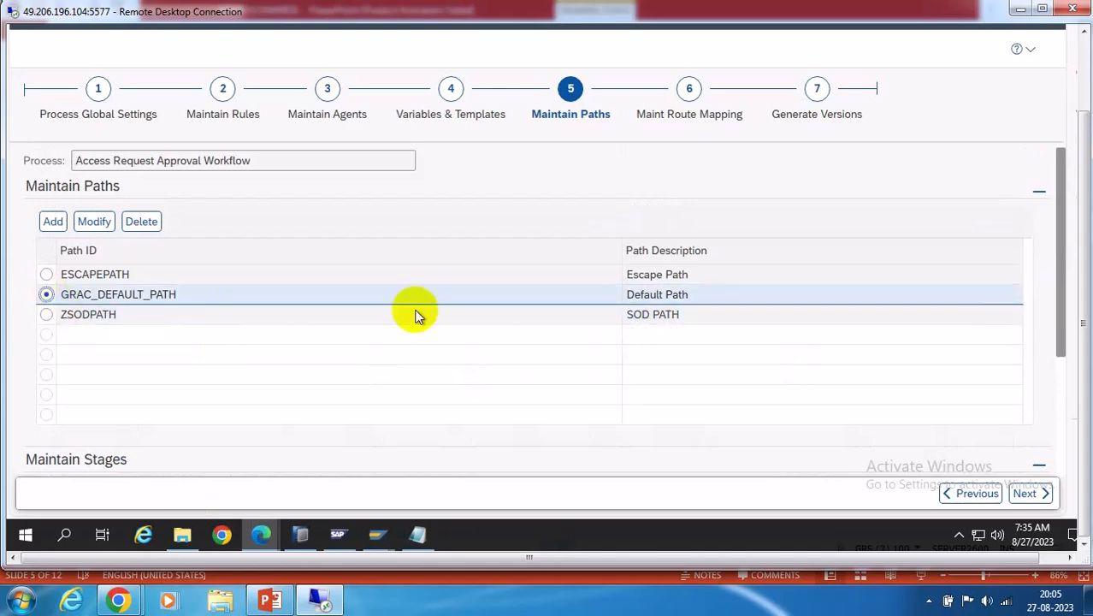
left_click(1084, 68)
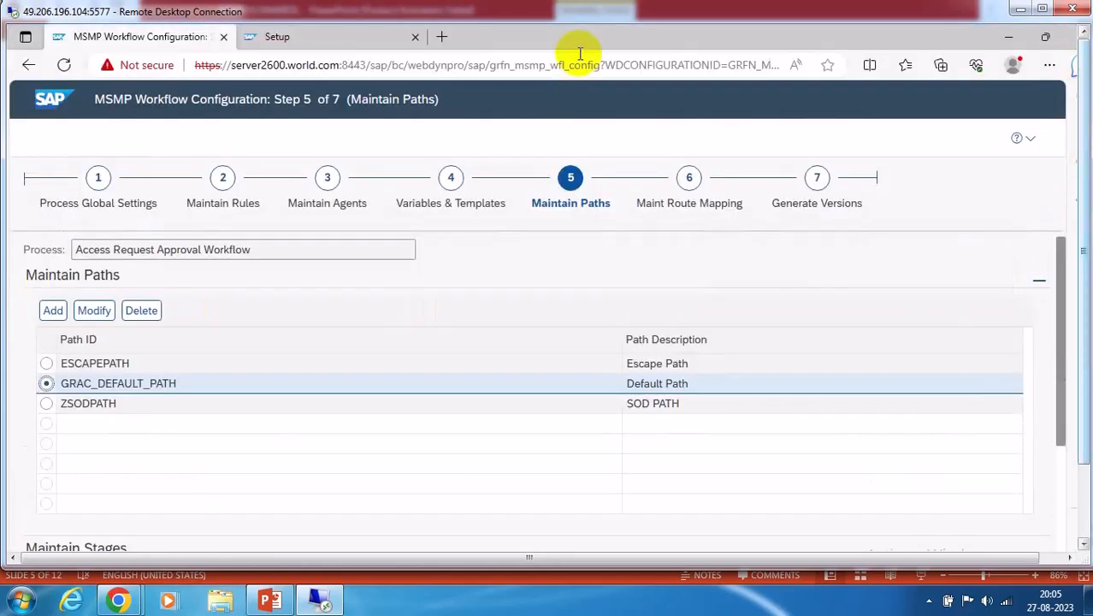
Start Copy Request from Access Management on the NWBC page, closing the Organizational Assignment Request window
left_click(323, 41)
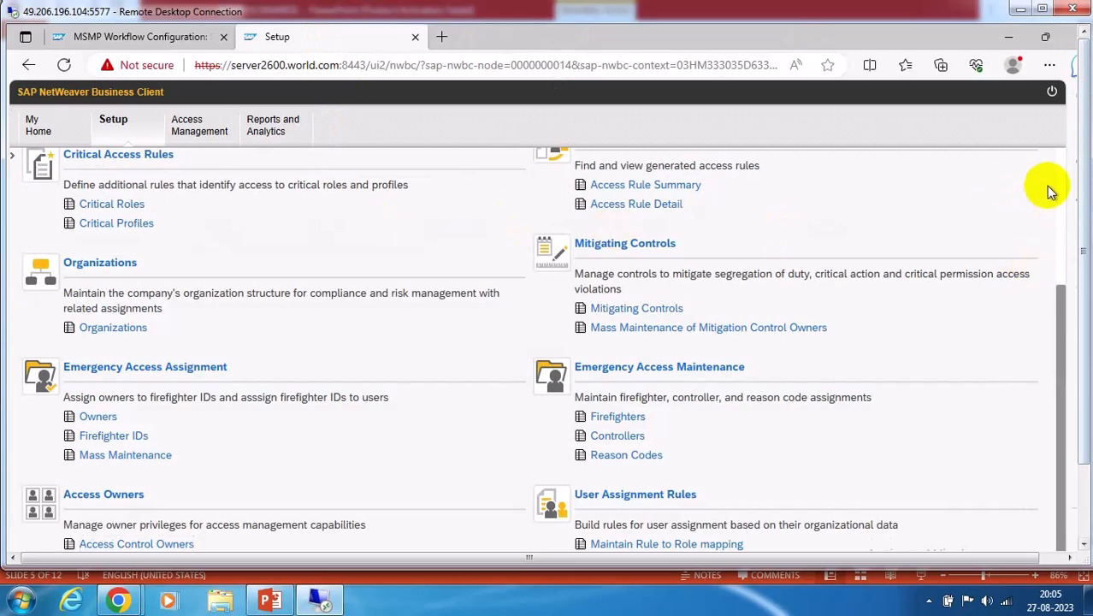
left_click(1058, 161)
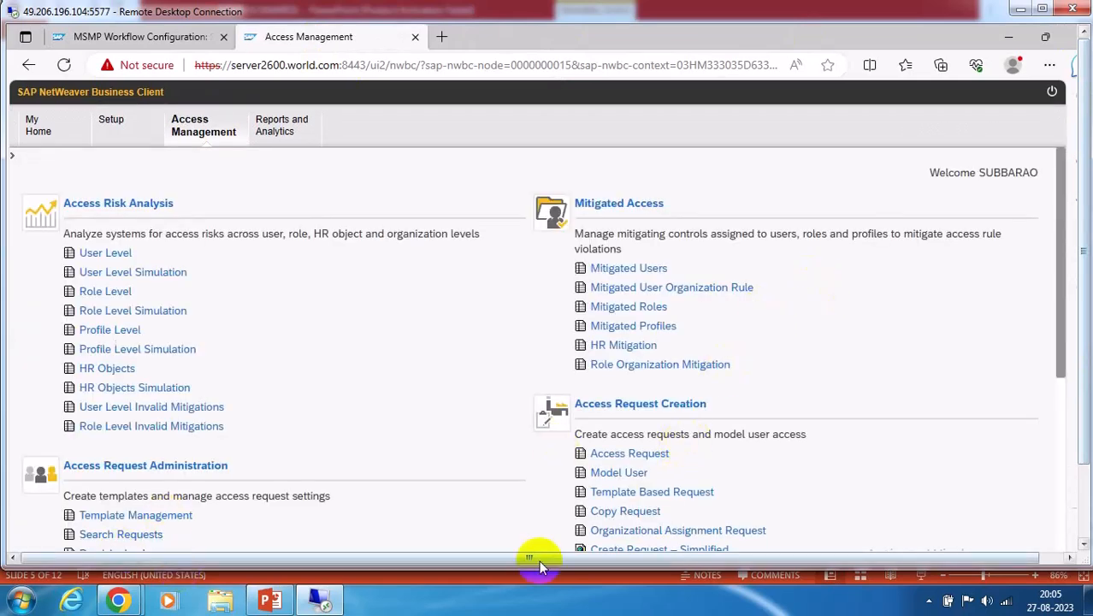
left_click(622, 529)
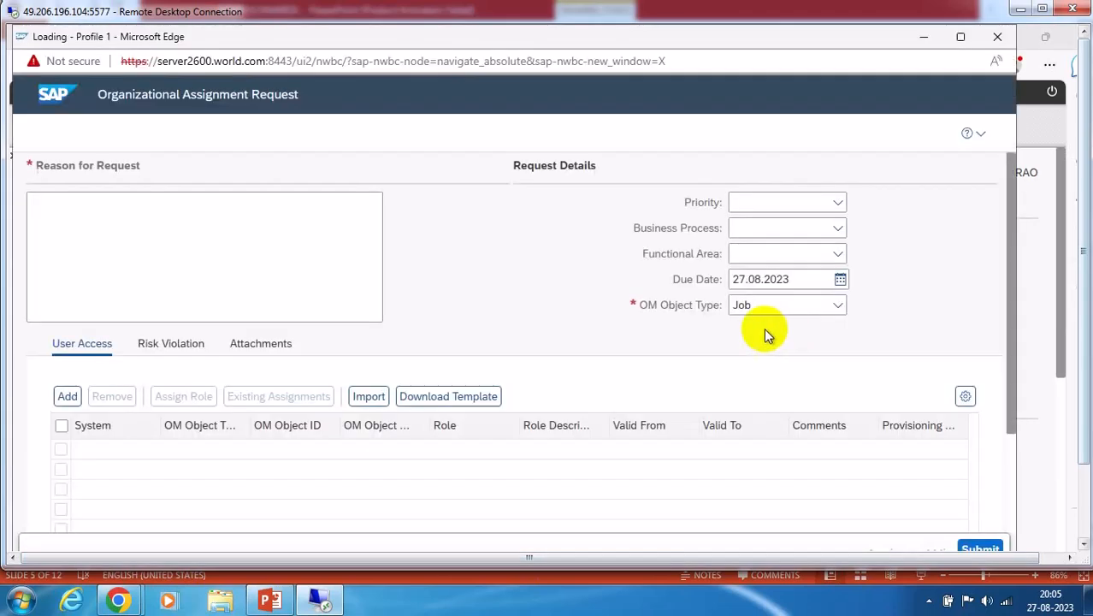
left_click(997, 37)
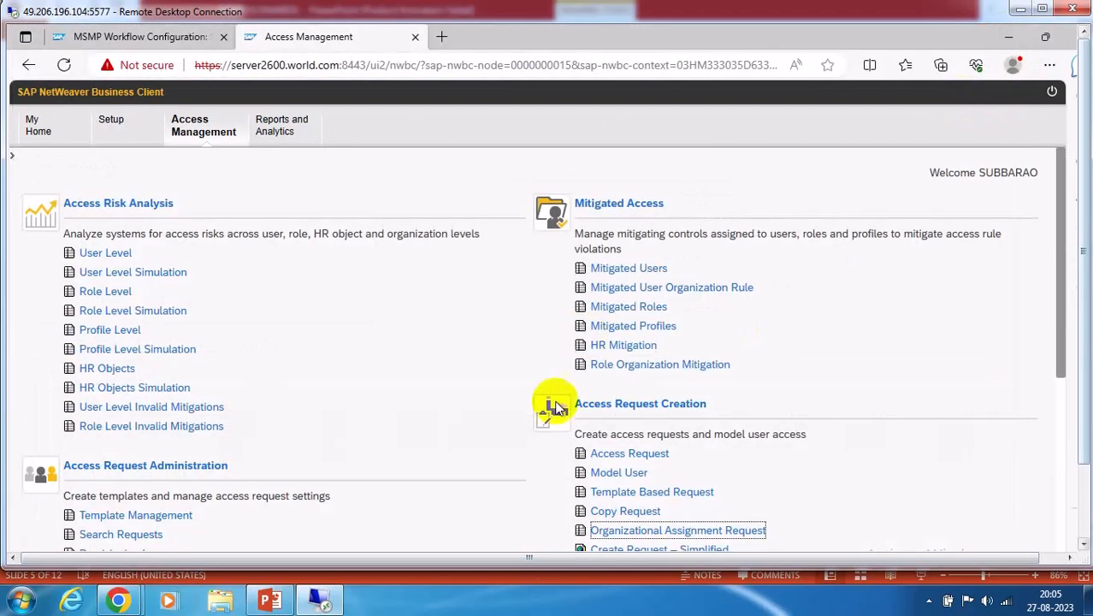
left_click(633, 513)
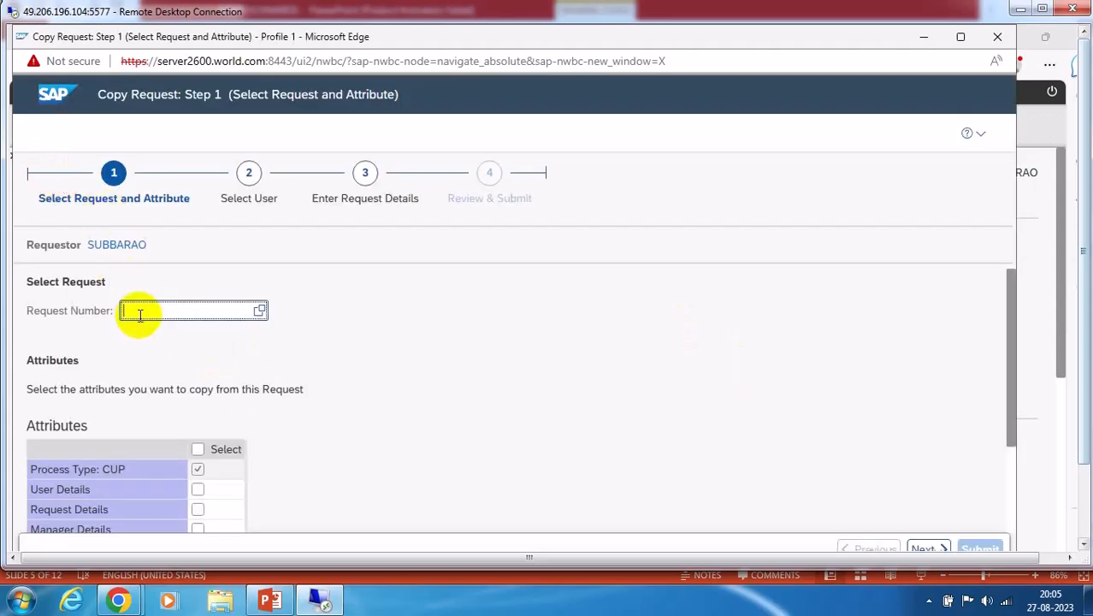
Copy all attributes from request 5 and proceed to user selection
type("5")
left_click(196, 450)
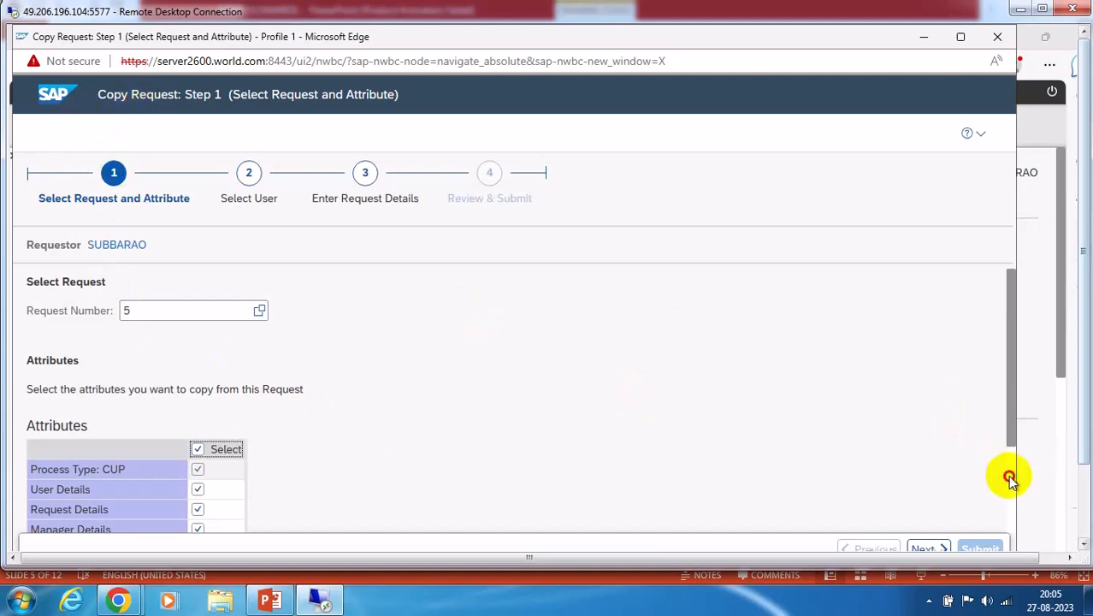
scroll(1009, 481, "down", 3)
left_click(924, 548)
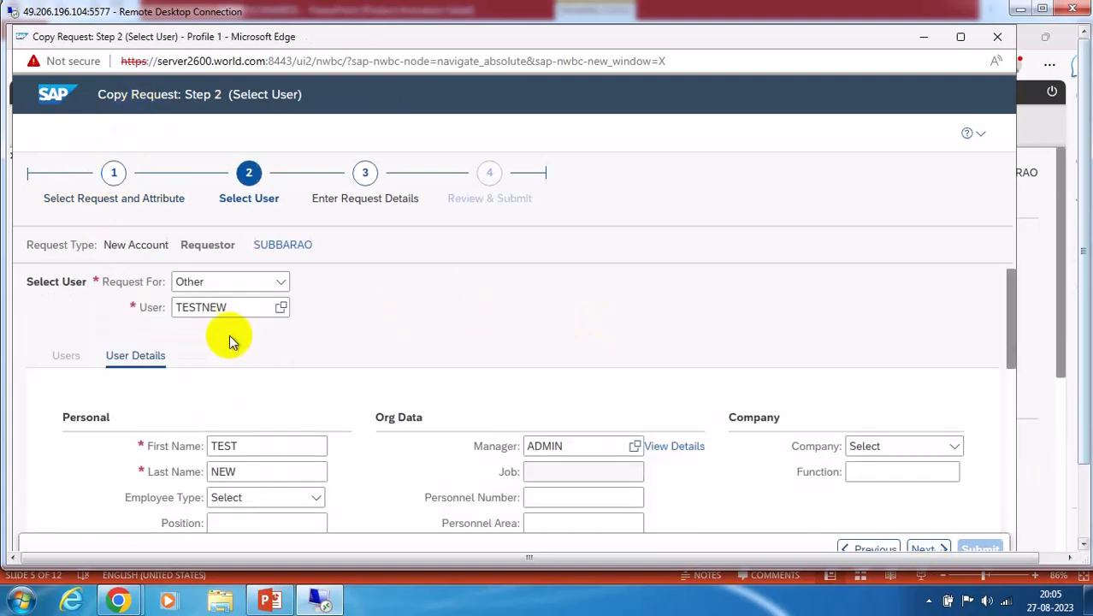
Change the user ID and fill in the test user's first and last name
left_click(231, 312)
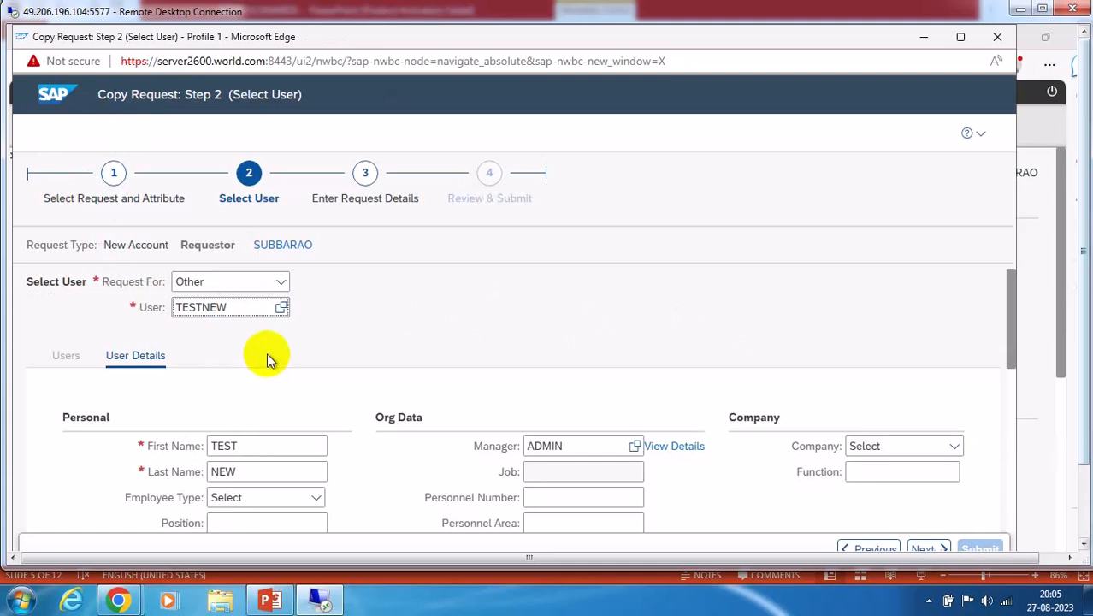
type("9")
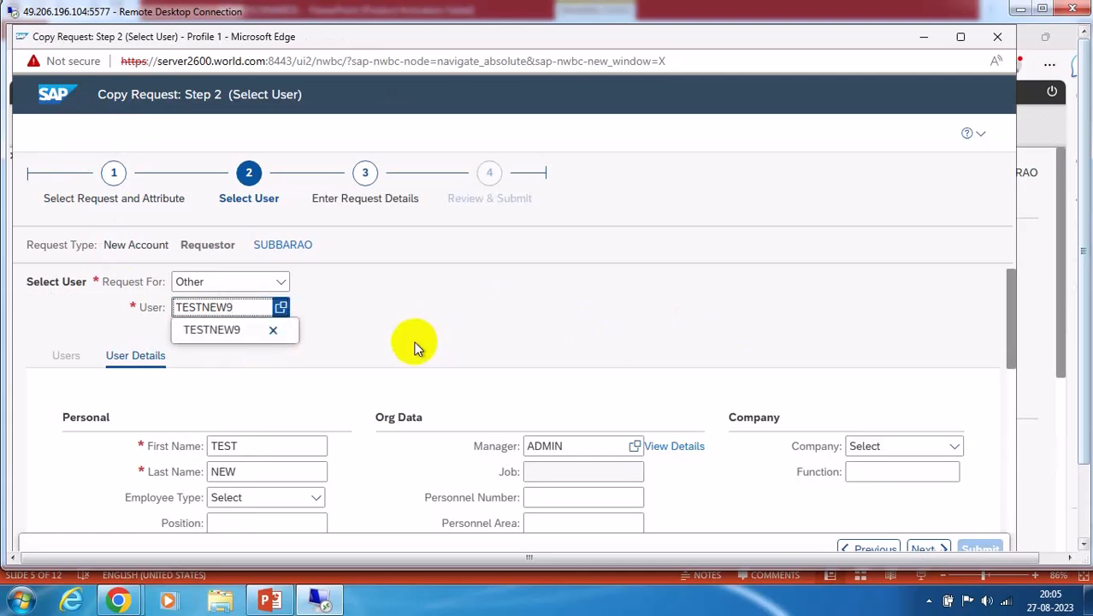
key("Return")
scroll(444, 331, "down", 1)
left_click(231, 369)
type("test")
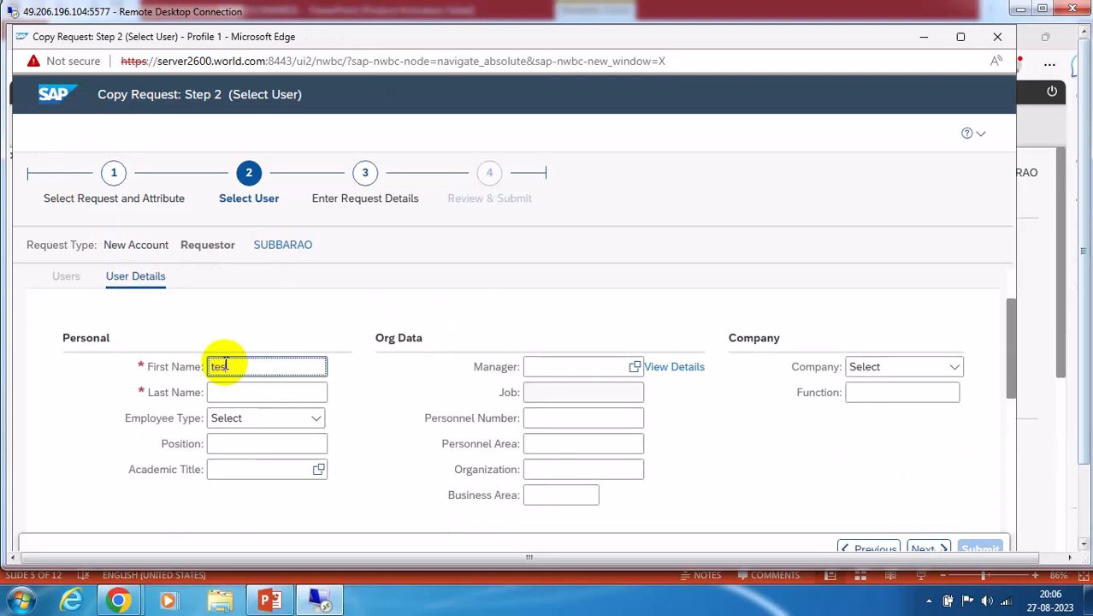
left_click(240, 393)
type("new")
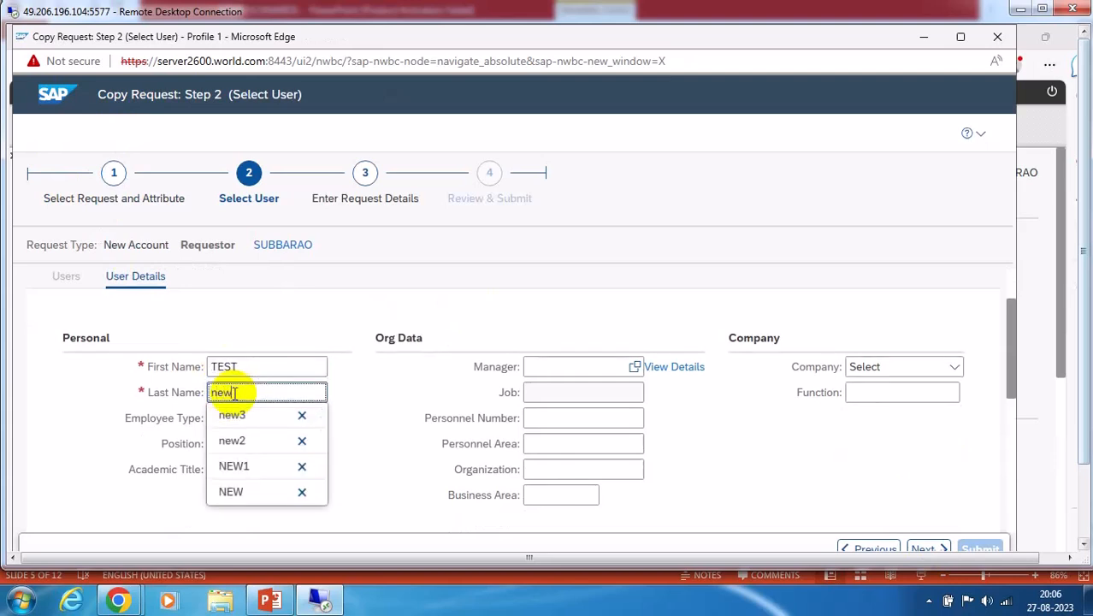
left_click(350, 324)
Fill in the user's e-mail and manager from suggestions, then advance to request details
scroll(697, 404, "down", 5)
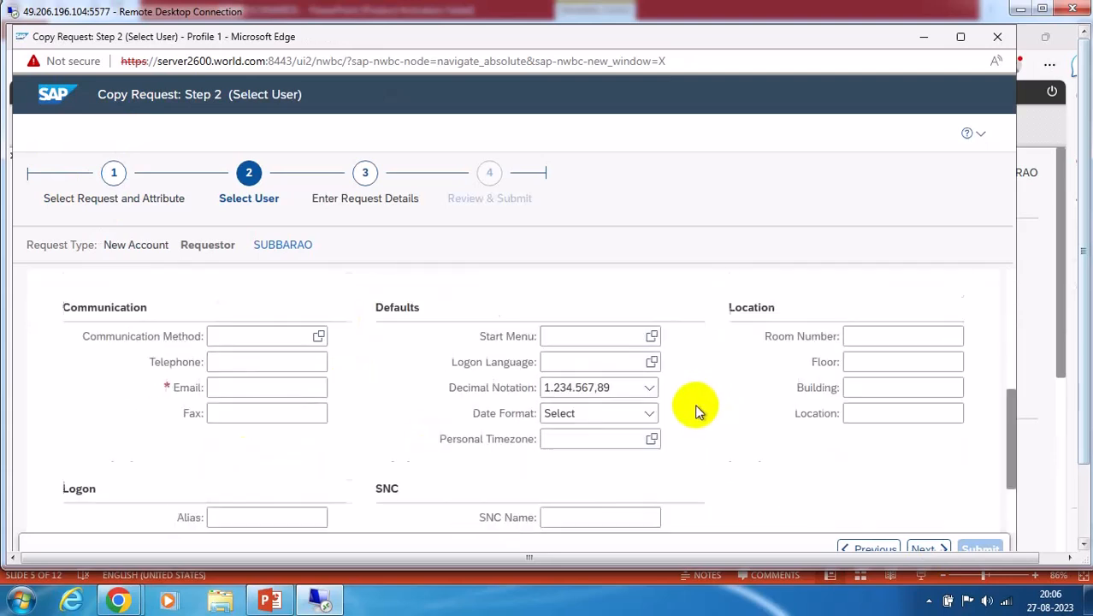
left_click(219, 387)
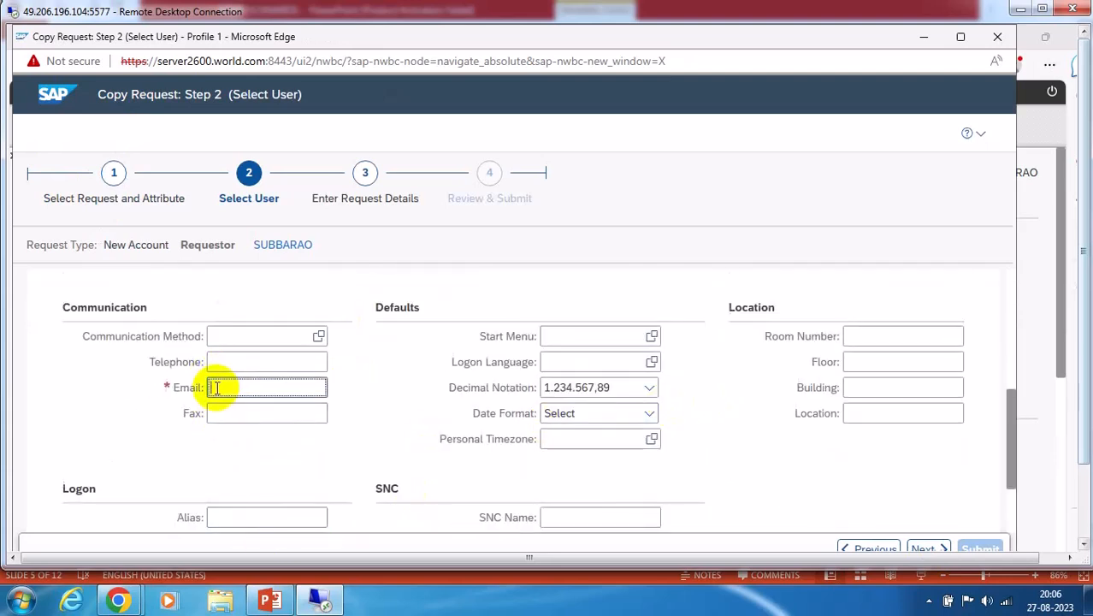
type("t")
left_click(280, 410)
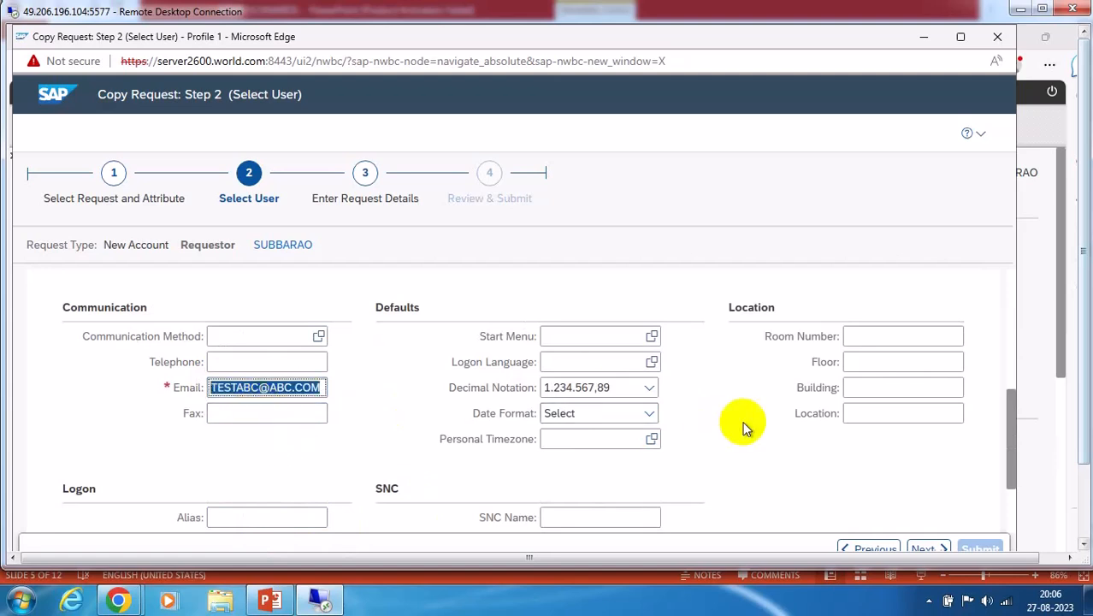
scroll(715, 425, "up", 3)
left_click(536, 327)
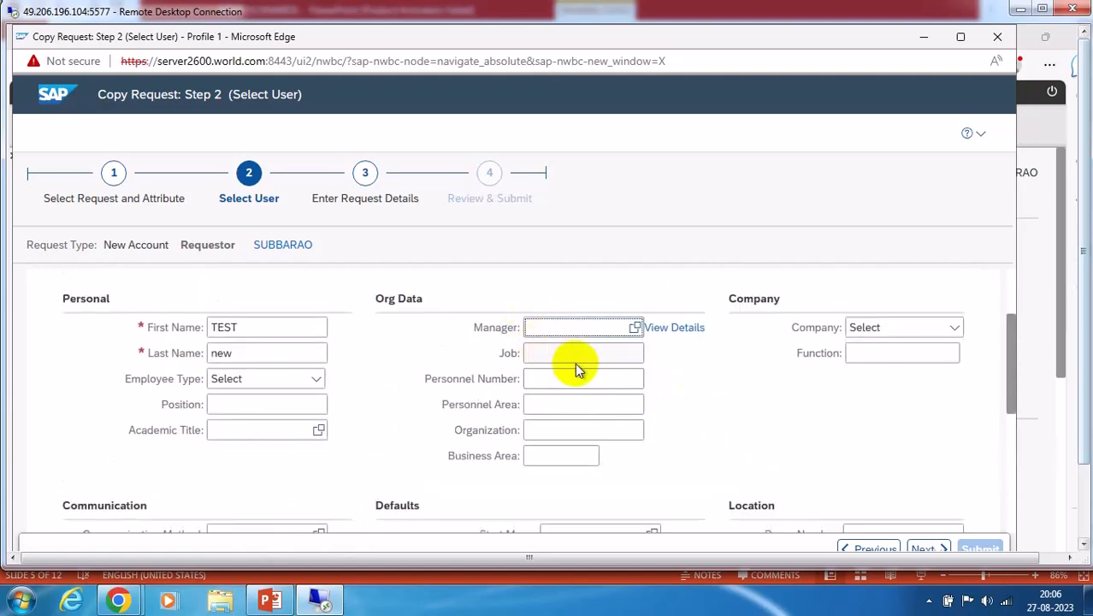
type("ad")
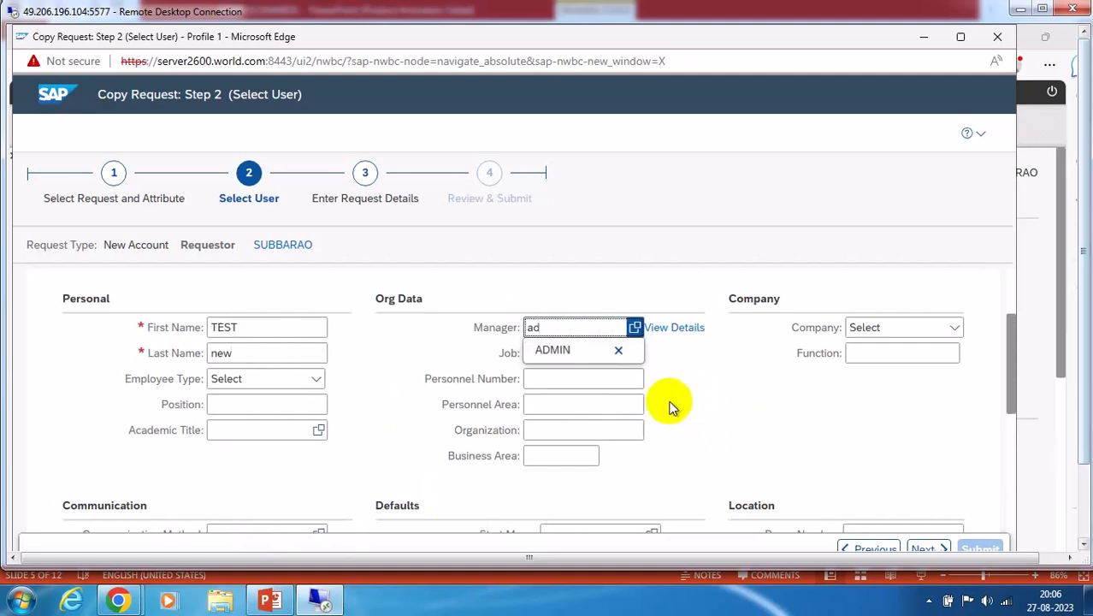
left_click(556, 351)
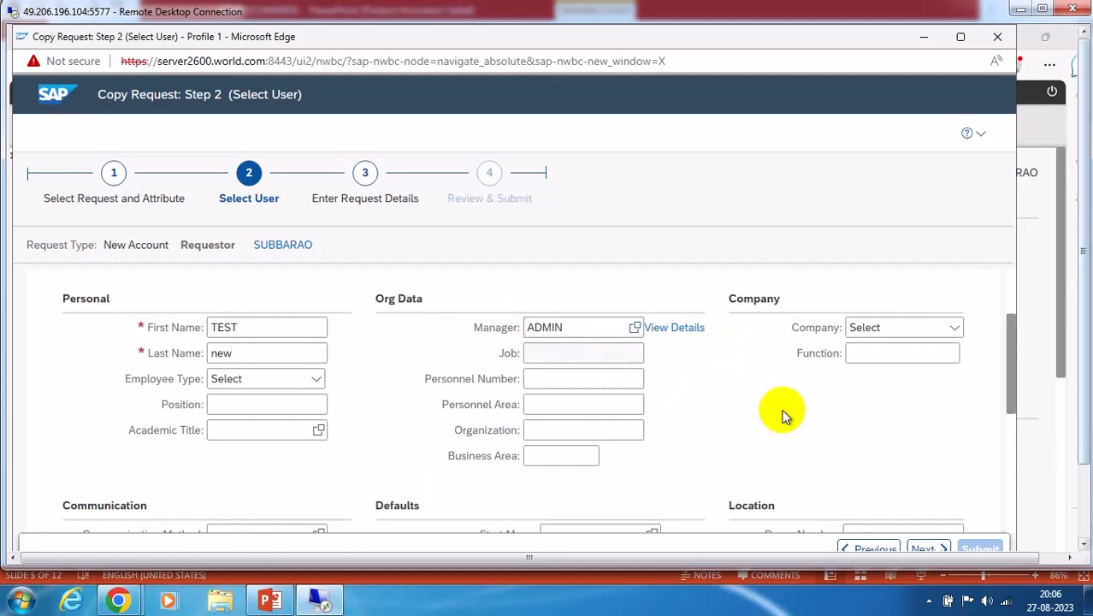
scroll(764, 396, "down", 2)
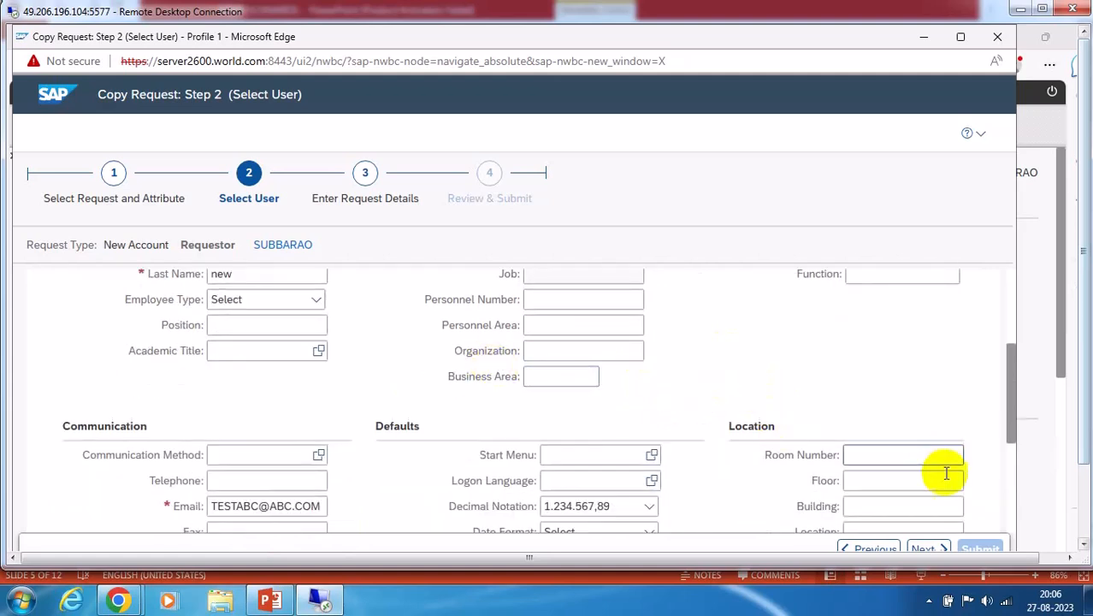
left_click(926, 548)
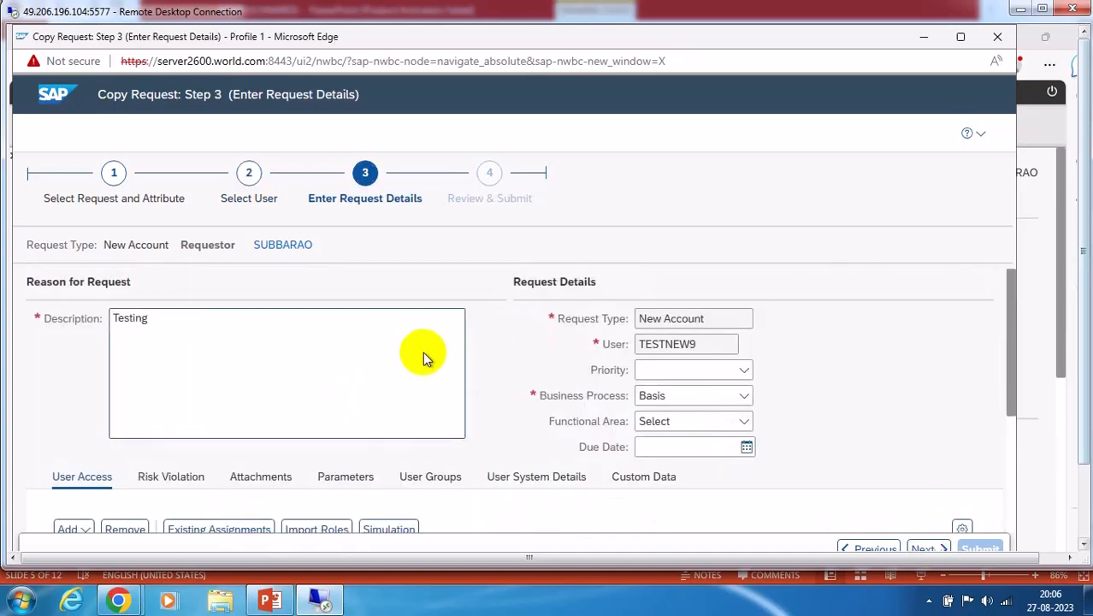
Run a risk analysis on the request's risk violations before submitting
scroll(397, 368, "down", 5)
scroll(171, 329, "up", 3)
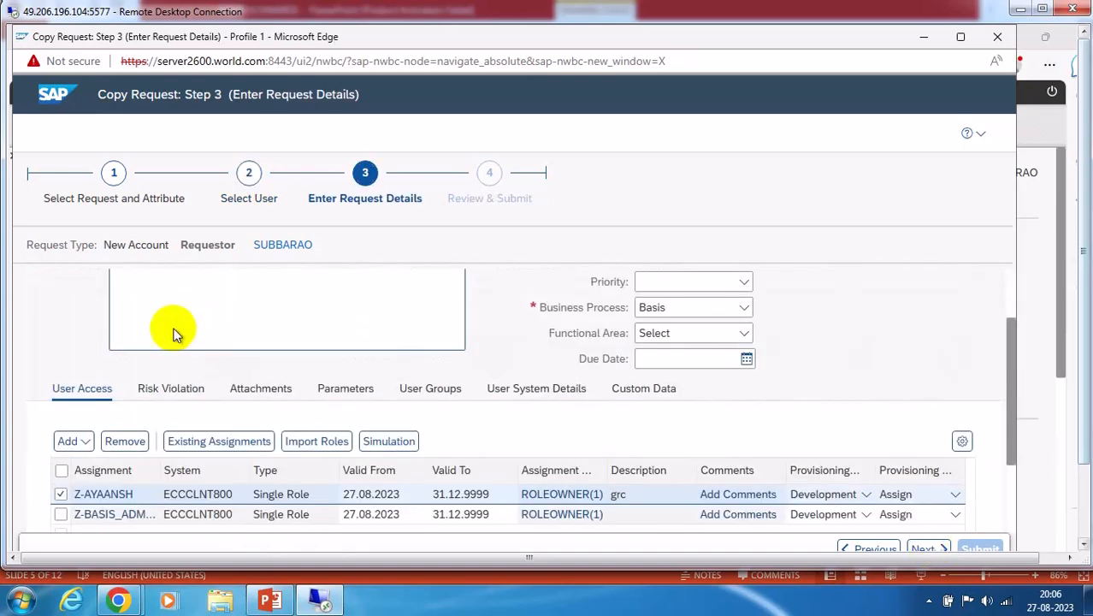
left_click(168, 385)
scroll(891, 378, "down", 4)
scroll(893, 381, "down", 1)
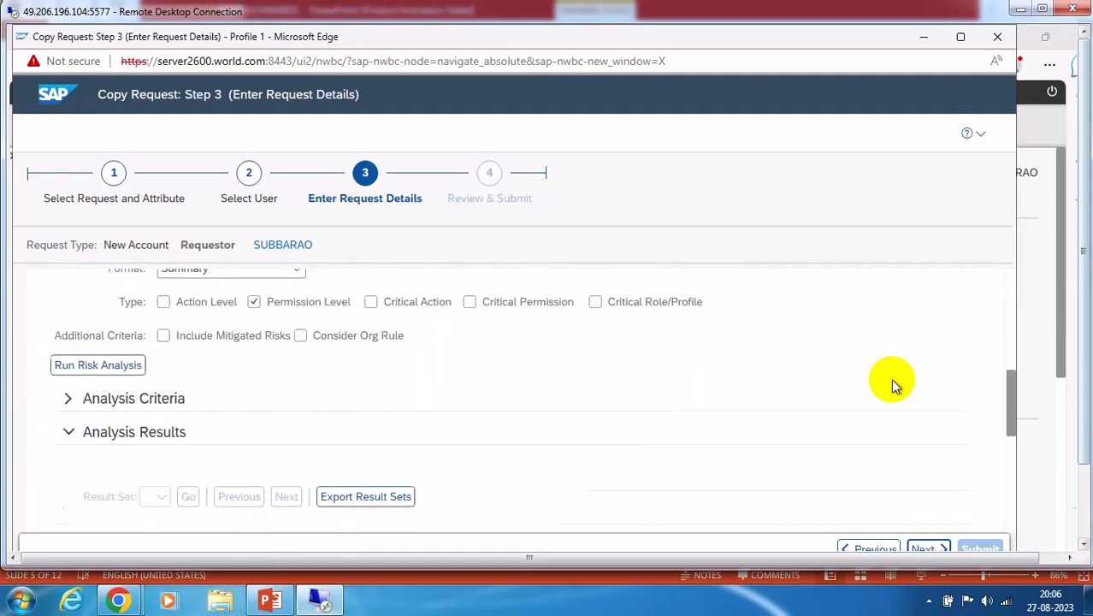
left_click(97, 364)
Submit the new-account request and dismiss the success message
scroll(892, 391, "down", 2)
scroll(888, 385, "down", 3)
scroll(432, 372, "up", 10)
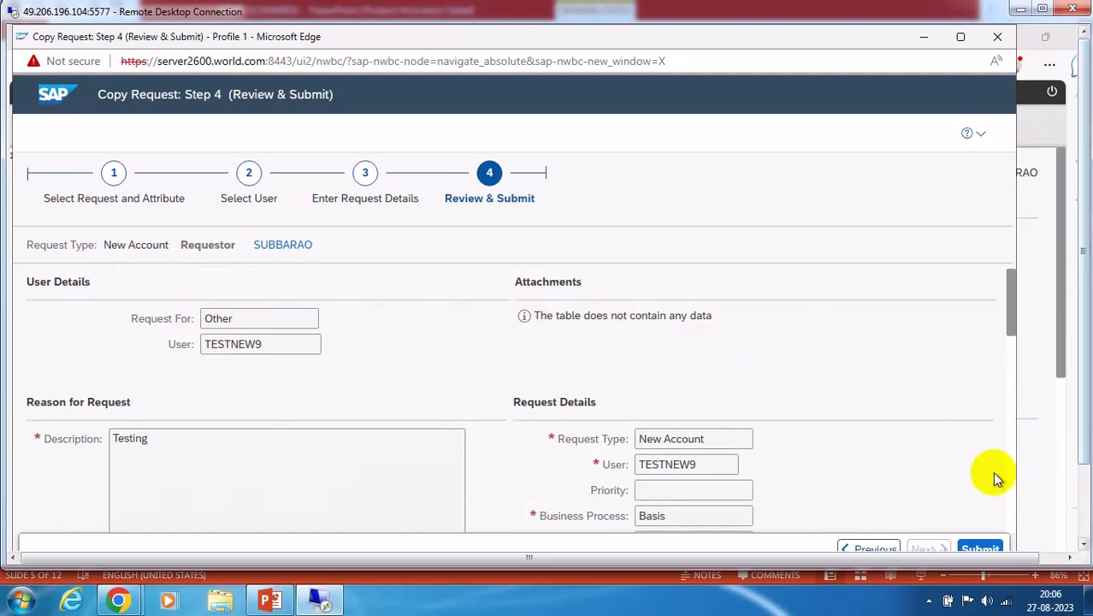
left_click(981, 548)
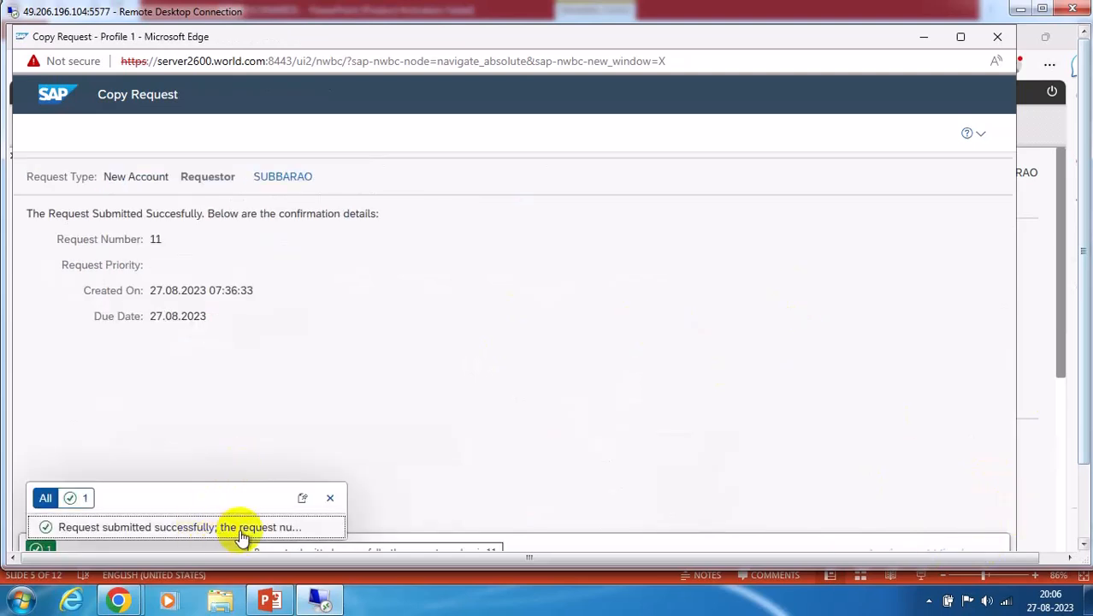
left_click(330, 498)
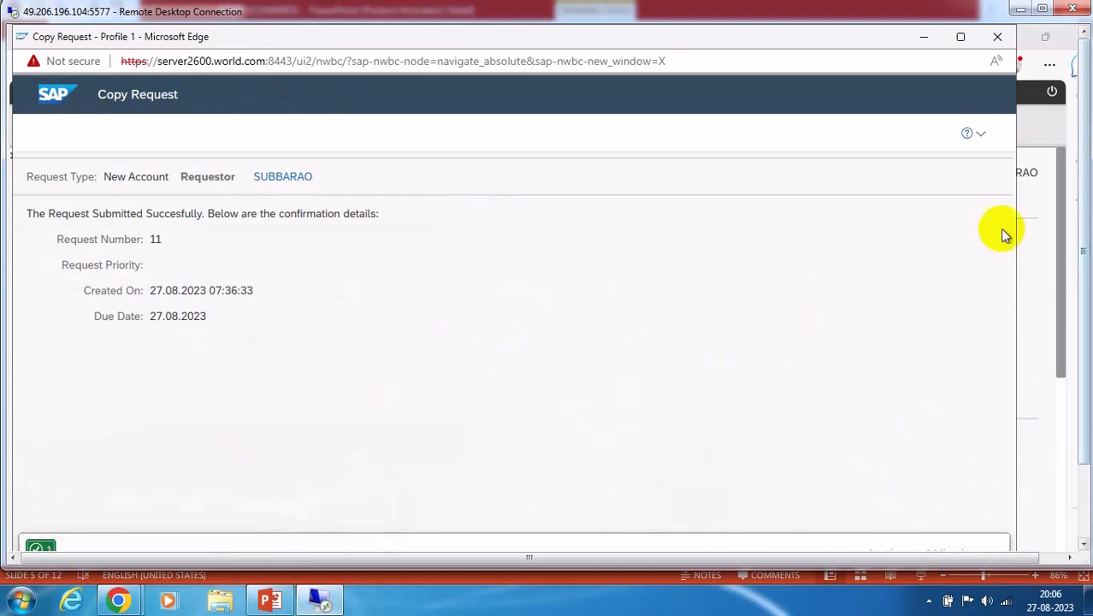
Search for access request number 11 in a full-screen Search Requests window
left_click(925, 41)
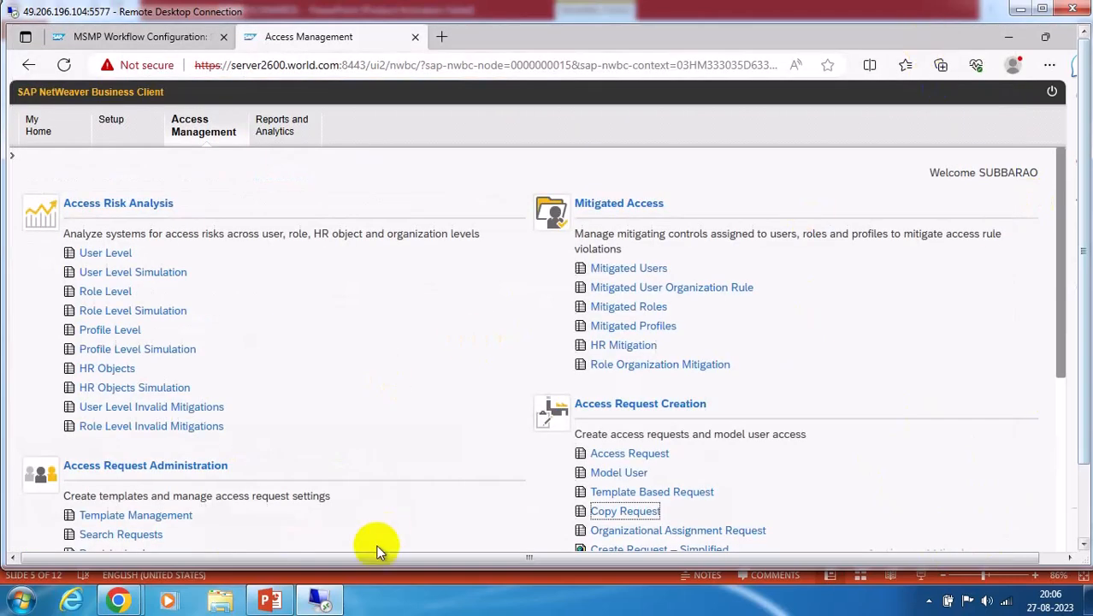
left_click(112, 532)
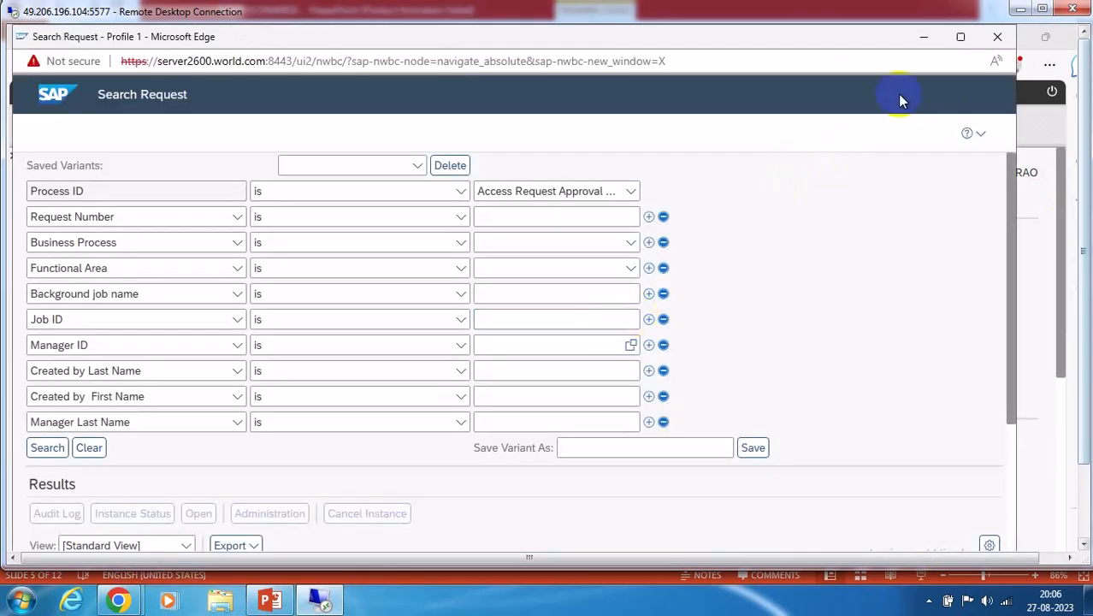
left_click(960, 37)
left_click(497, 212)
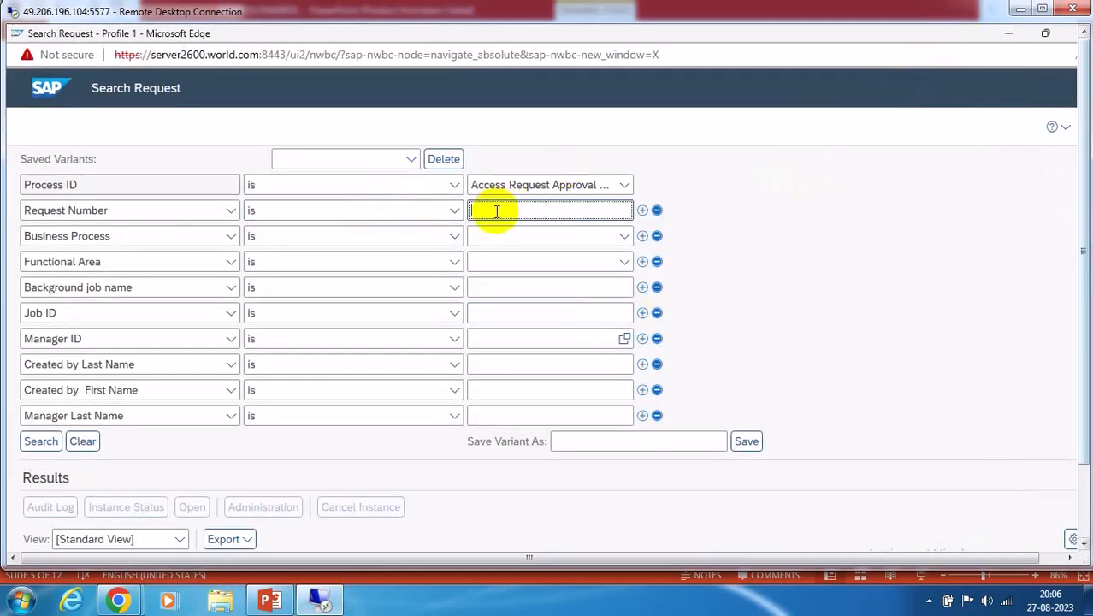
type("11")
left_click(41, 440)
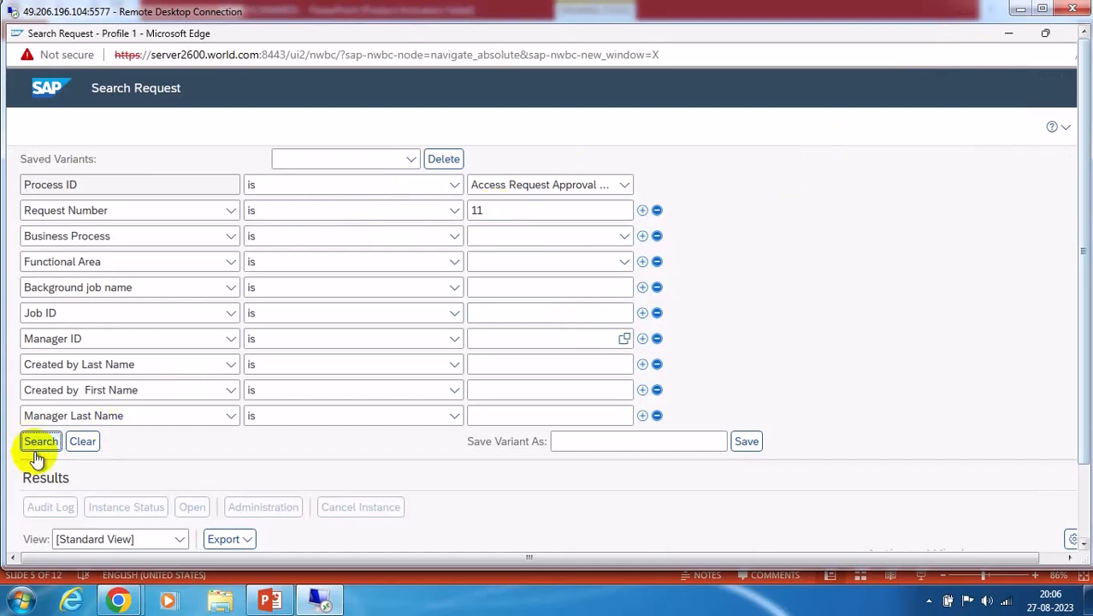
Check request 11's workflow instance status, then open its administration details
scroll(980, 328, "down", 2)
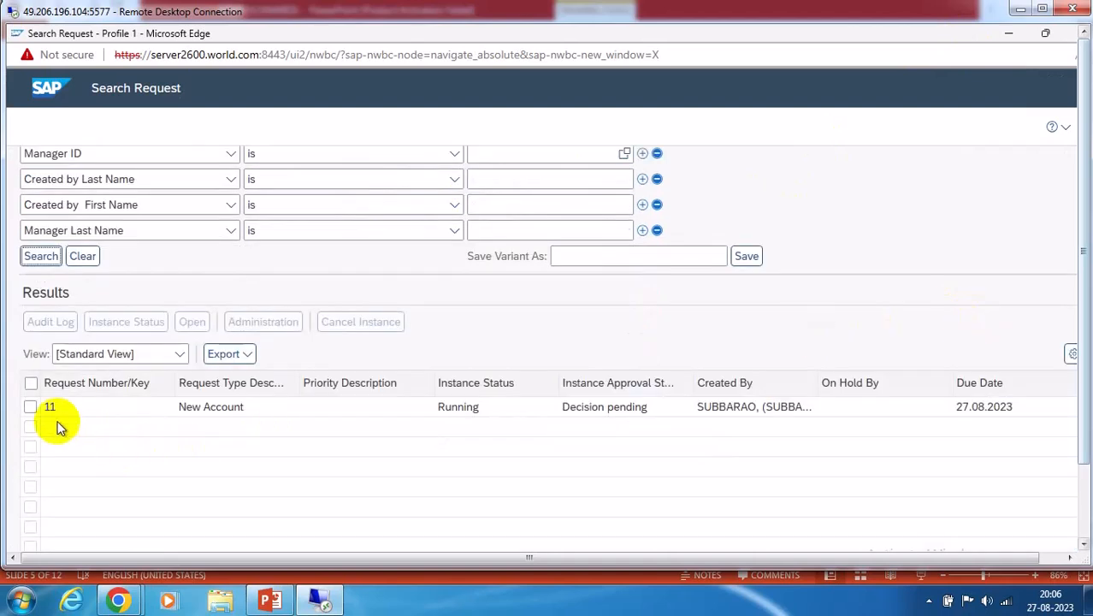
left_click(30, 407)
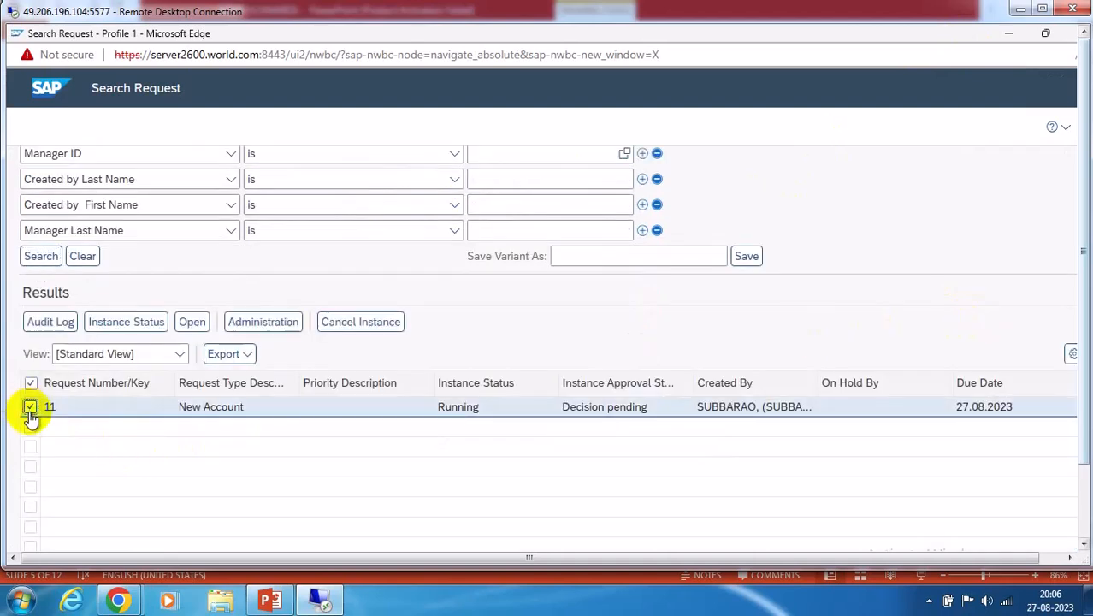
left_click(125, 322)
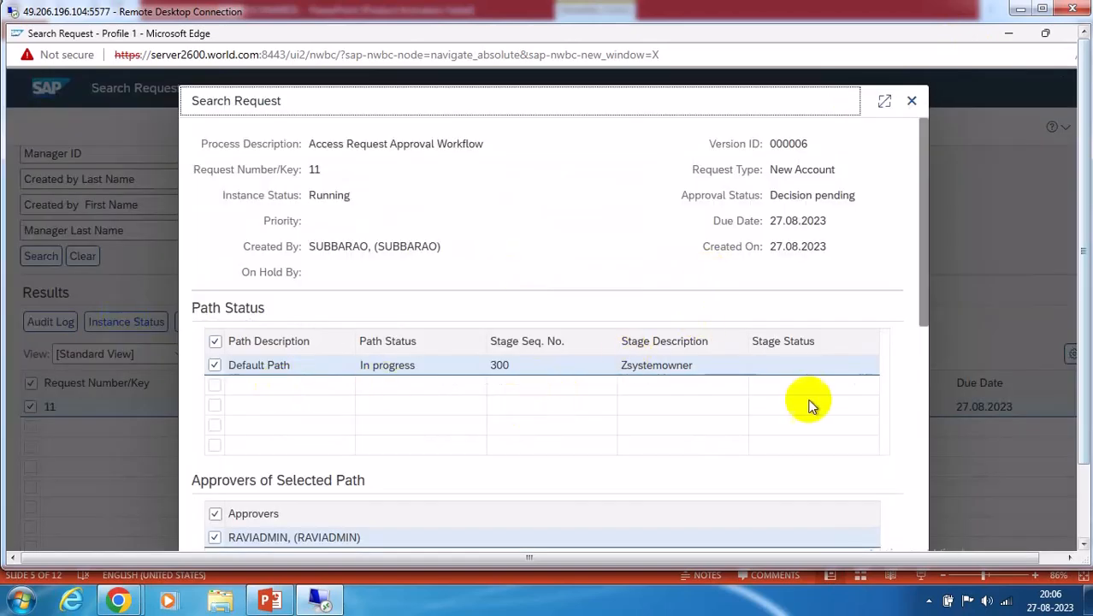
scroll(864, 397, "down", 4)
scroll(864, 394, "up", 3)
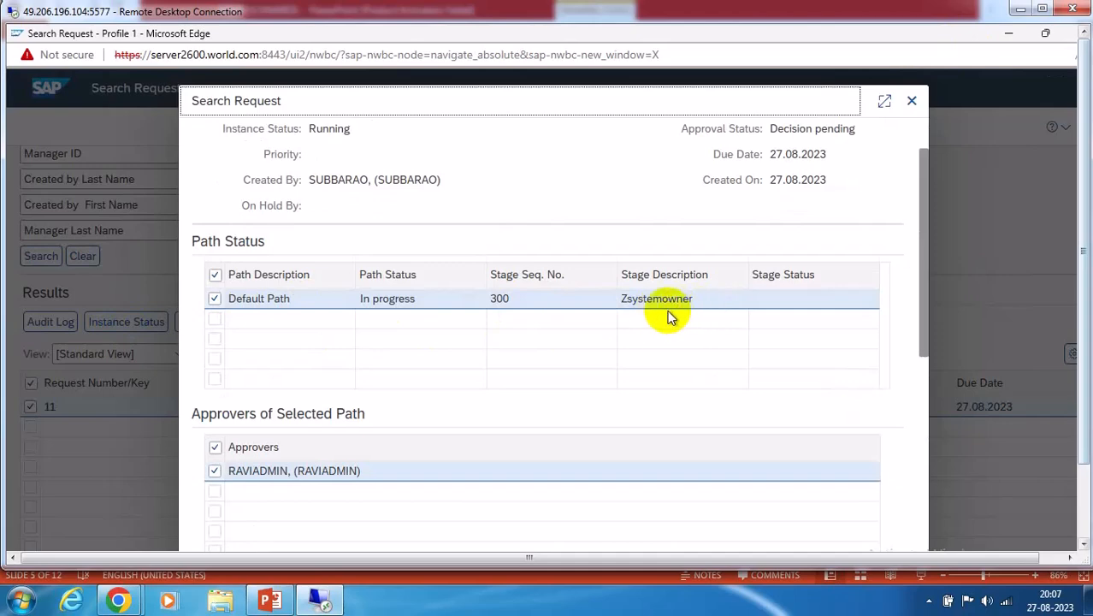
left_click(269, 599)
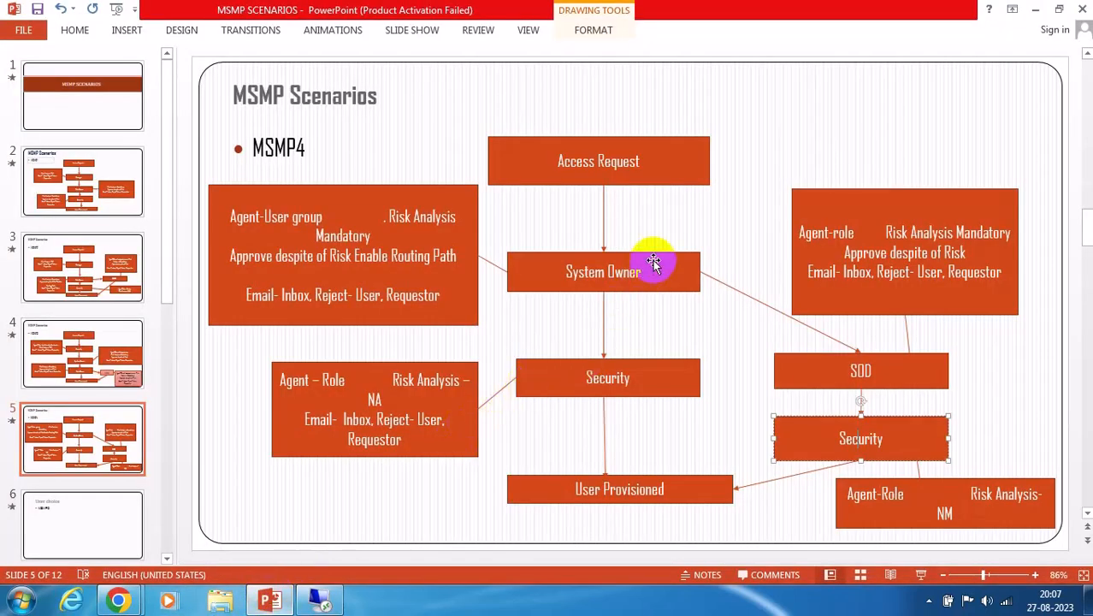
left_click(321, 598)
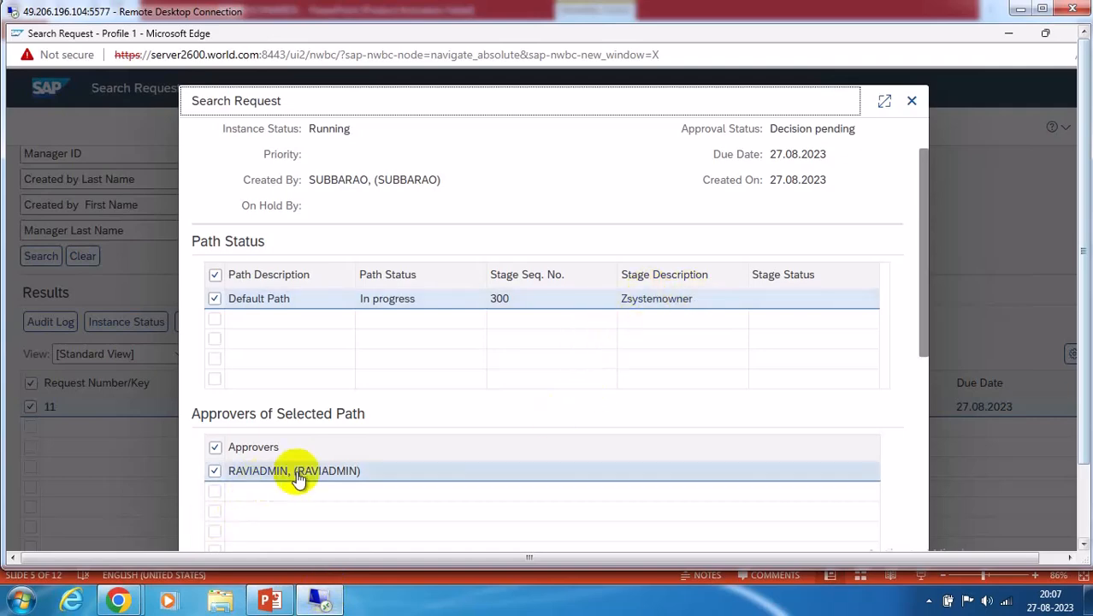
scroll(460, 455, "down", 5)
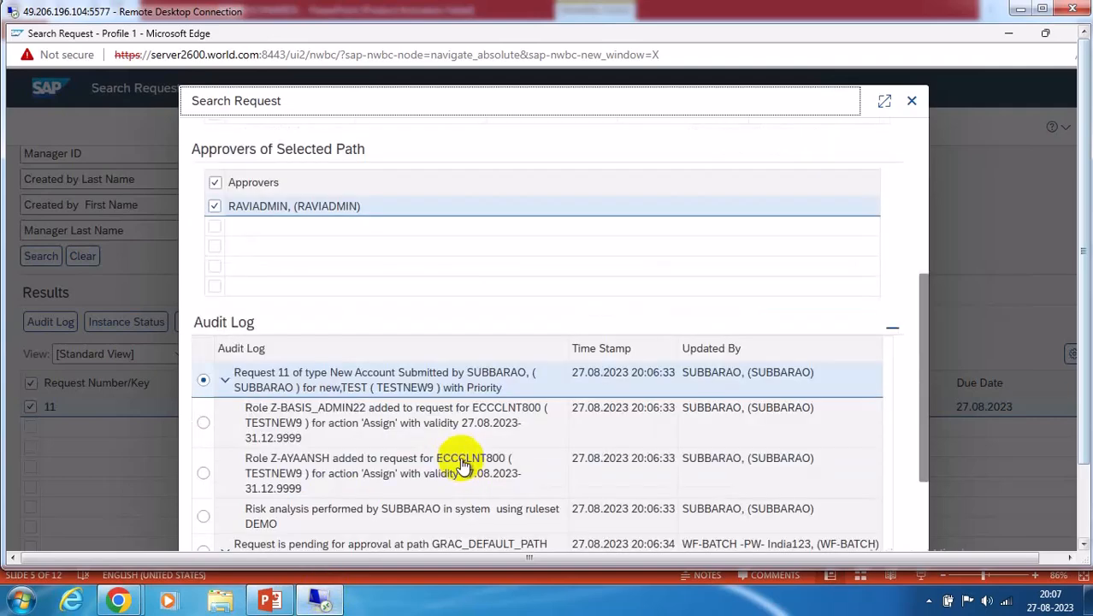
scroll(460, 465, "up", 8)
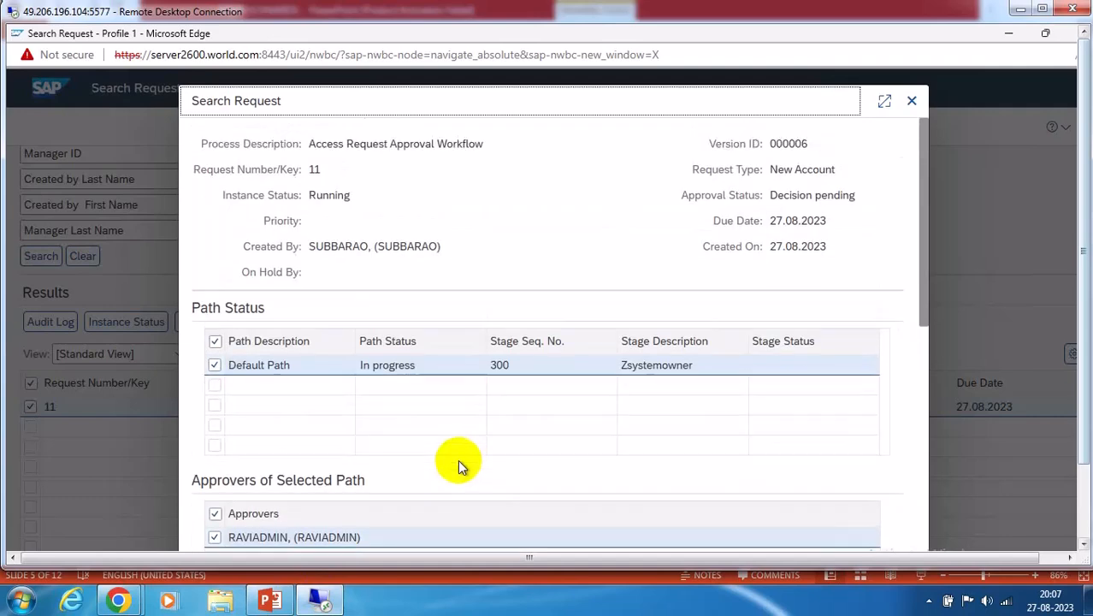
left_click(912, 102)
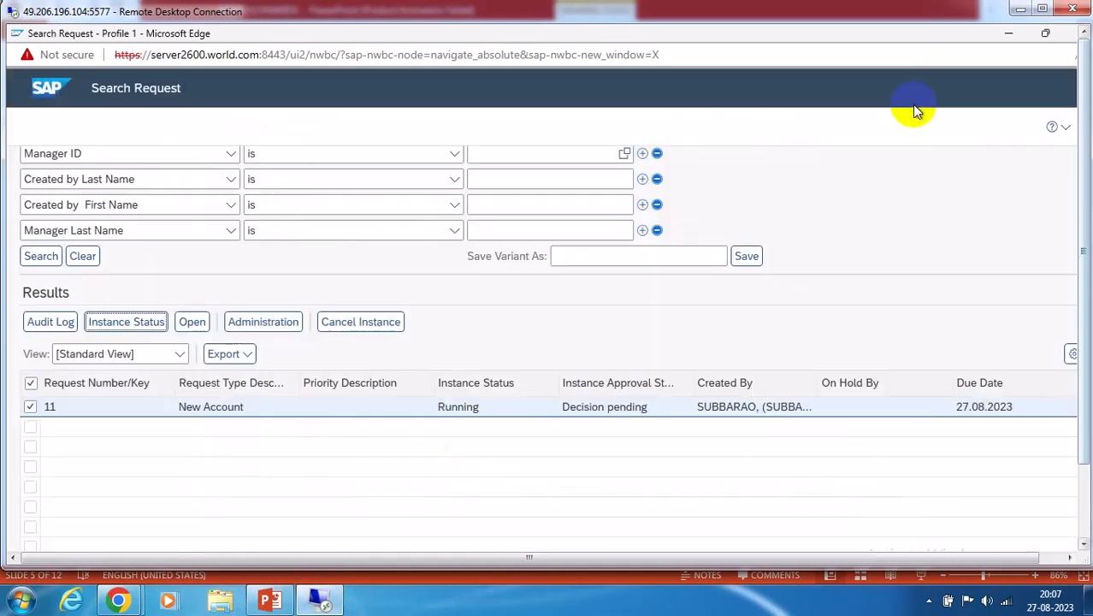
left_click(289, 323)
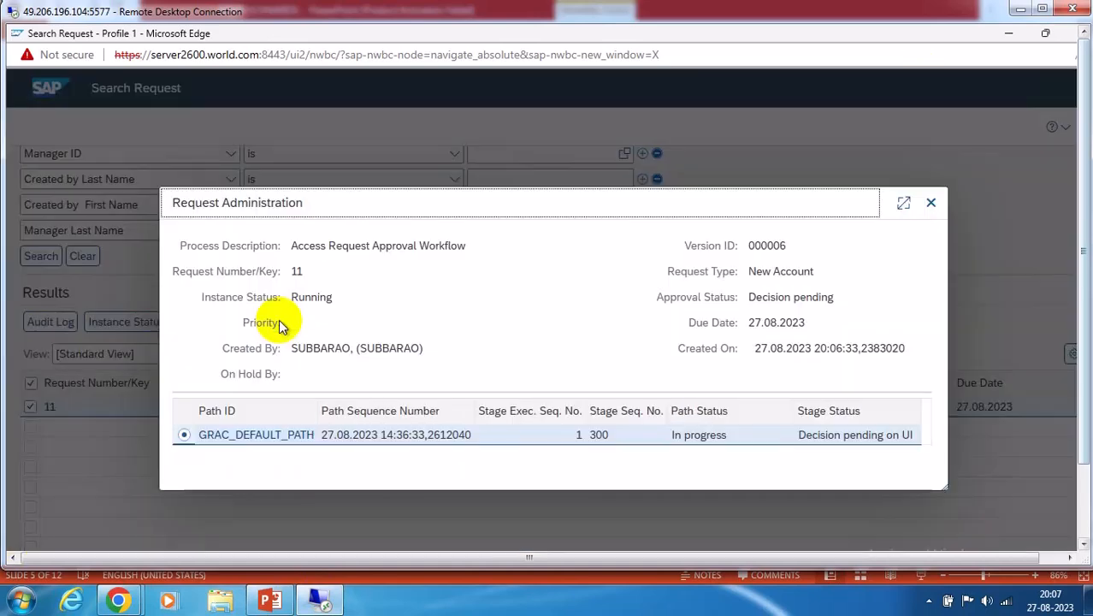
Open request 11's approval page and look over its comments, notes and risk violations
left_click(254, 436)
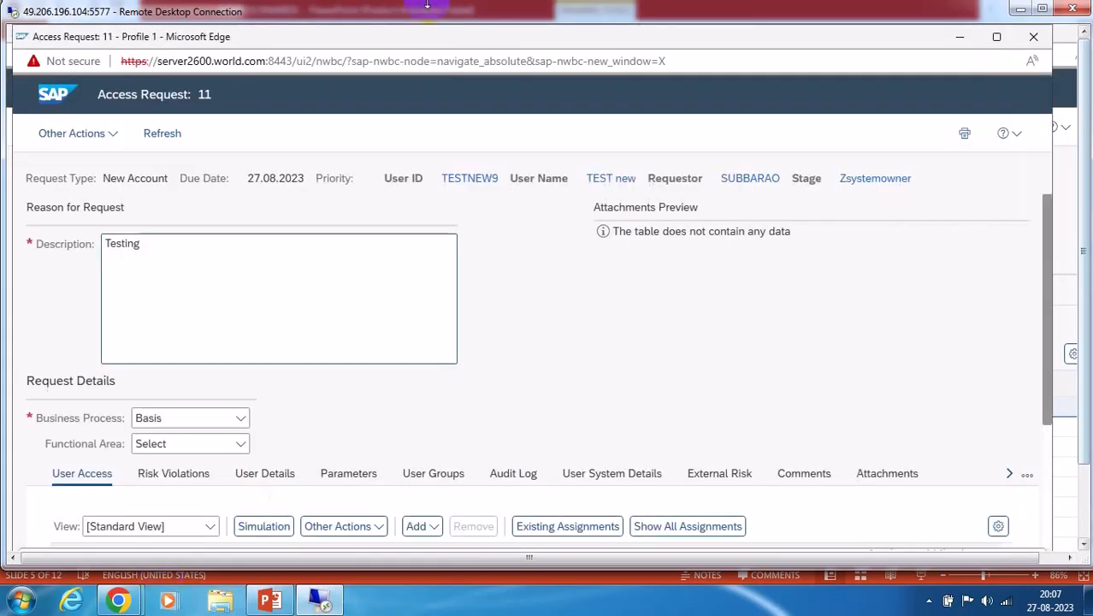
scroll(745, 398, "down", 3)
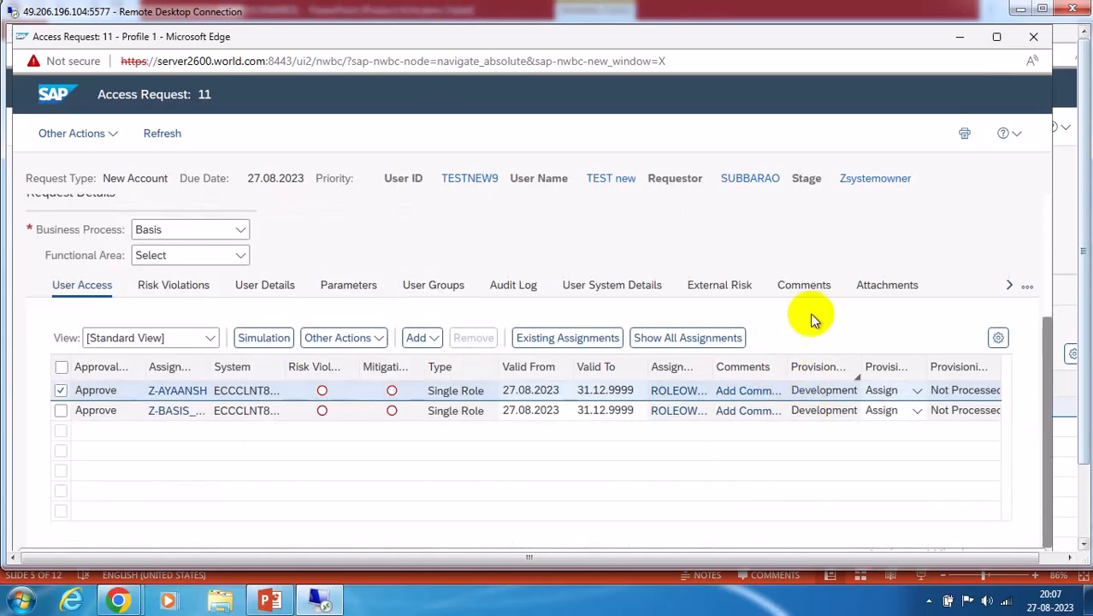
left_click(799, 288)
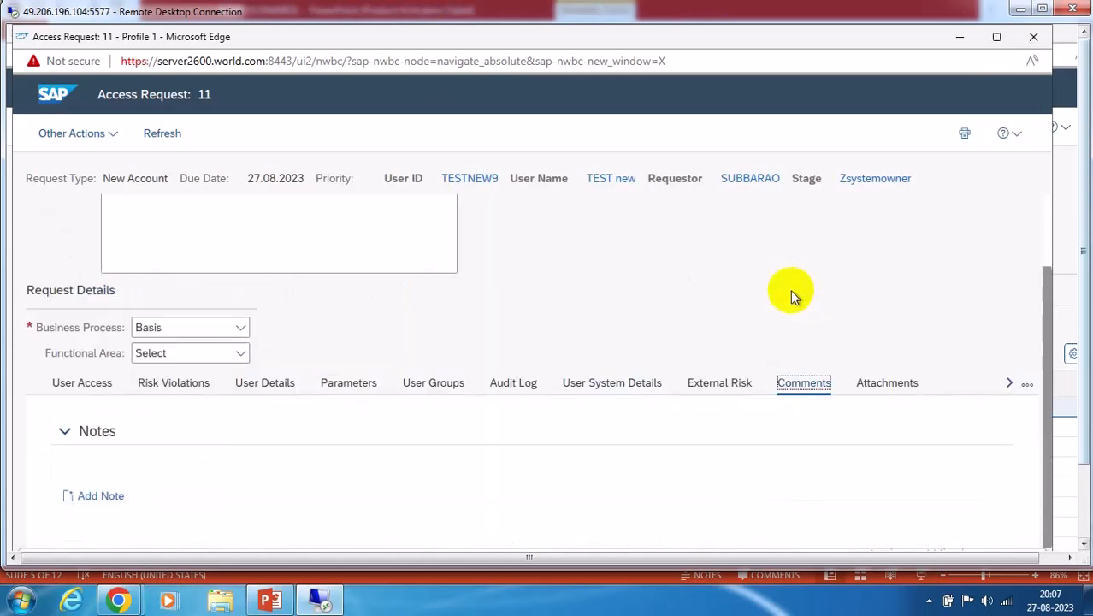
left_click(101, 495)
left_click(124, 514)
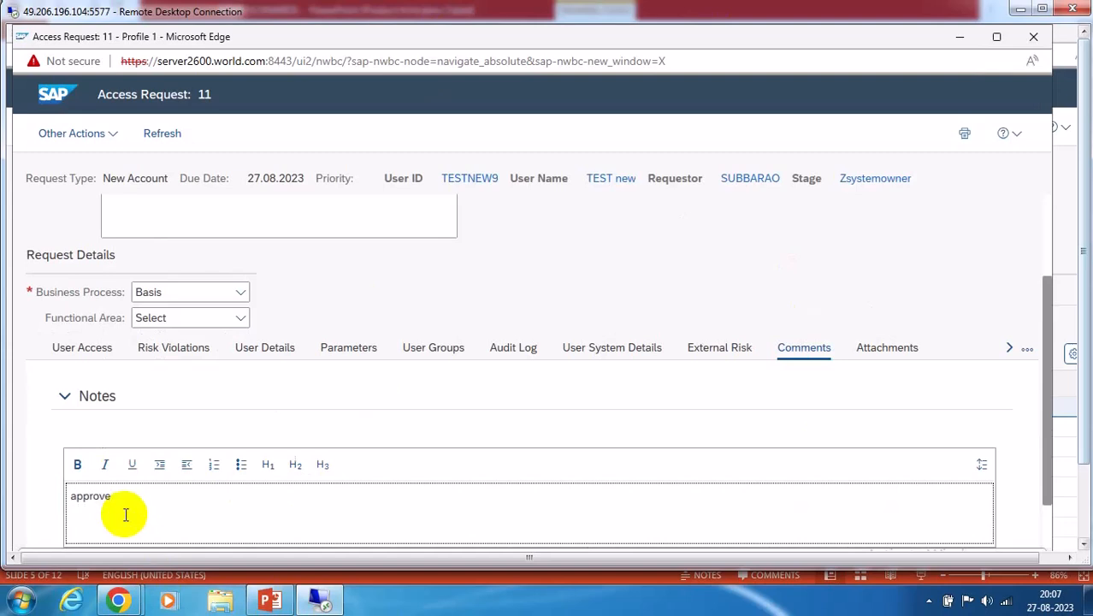
scroll(462, 295, "up", 2)
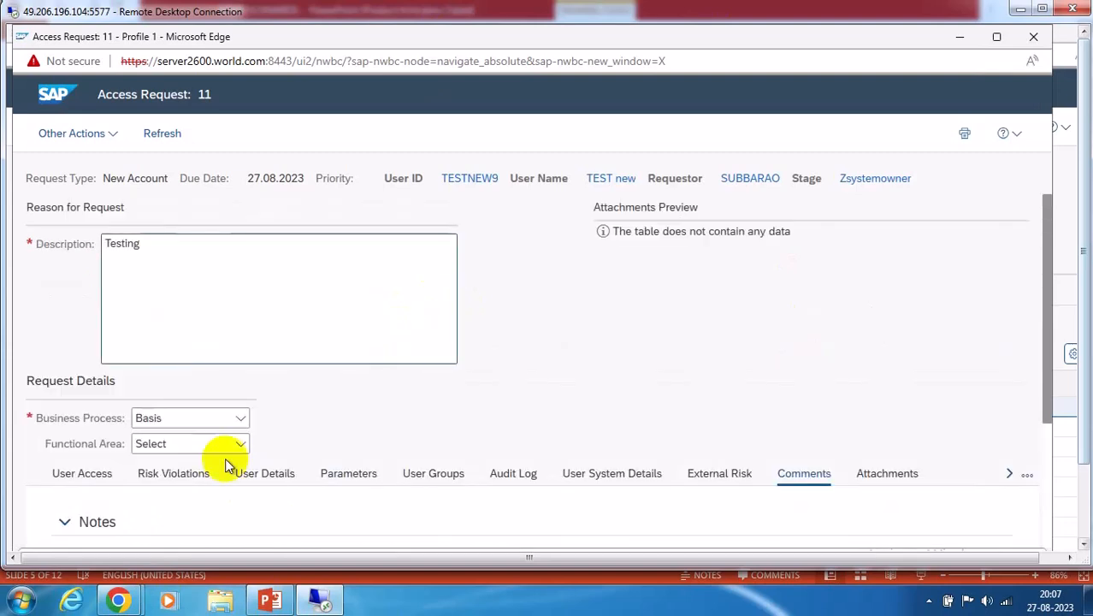
left_click(183, 475)
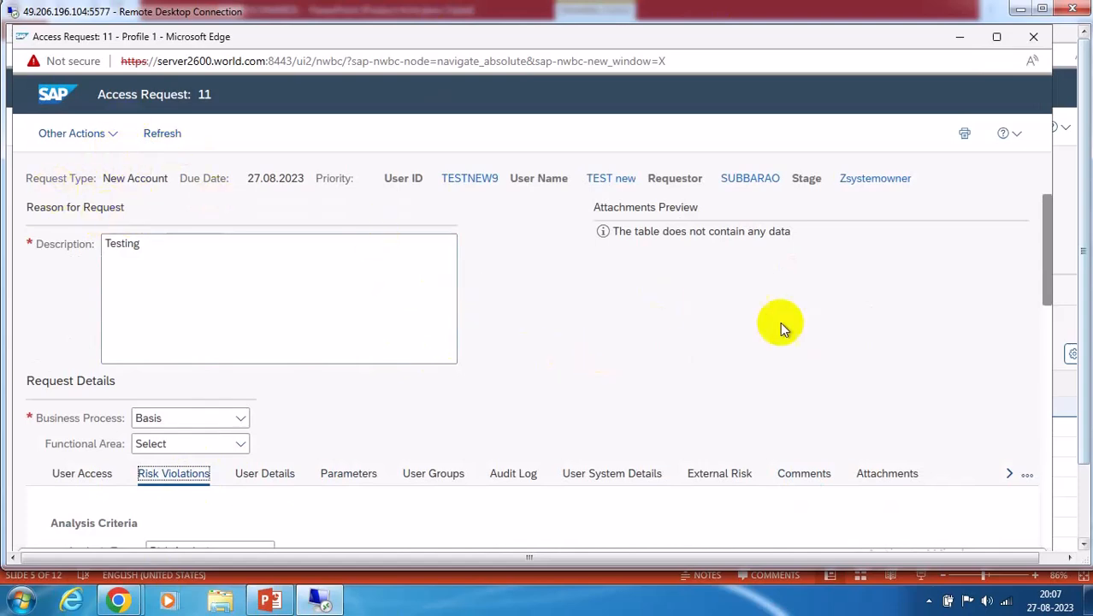
scroll(684, 308, "down", 3)
scroll(782, 324, "up", 3)
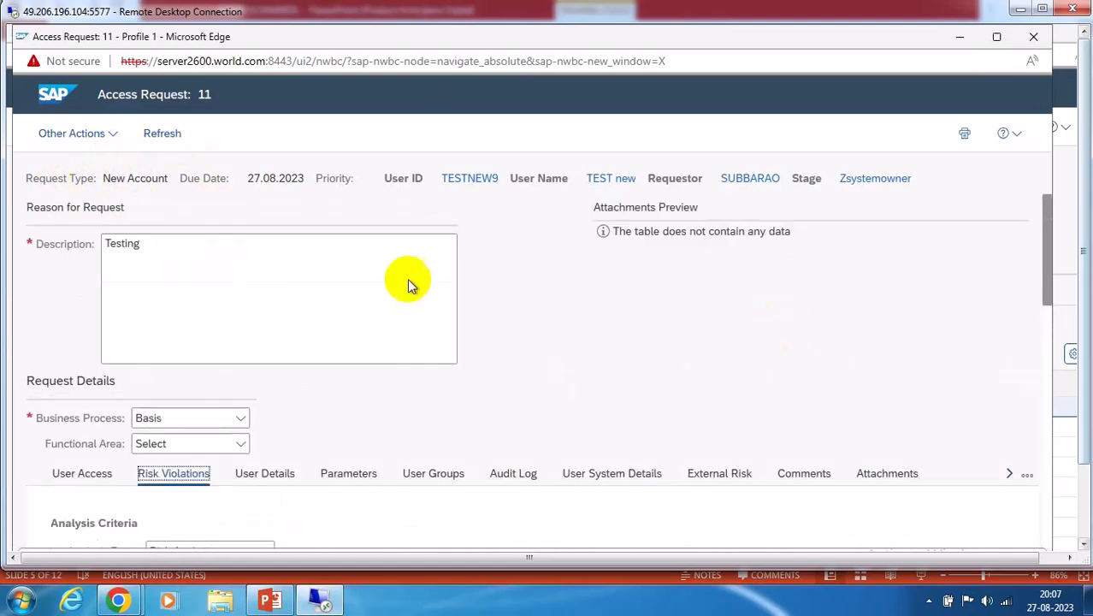
Inspect the Other Actions list, then close the request window and leave the page
left_click(109, 137)
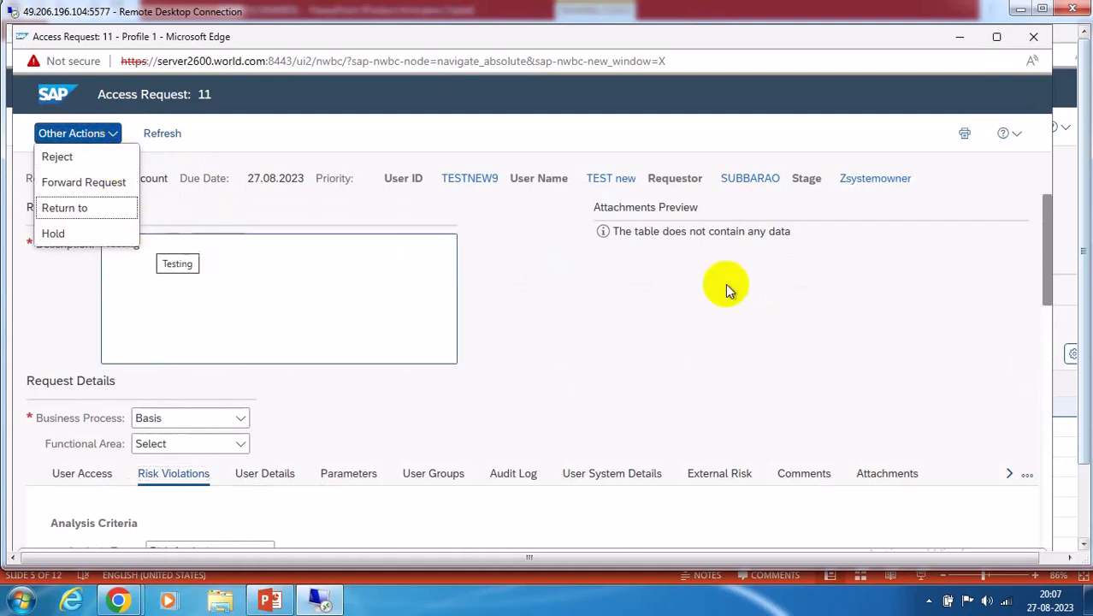
left_click(788, 333)
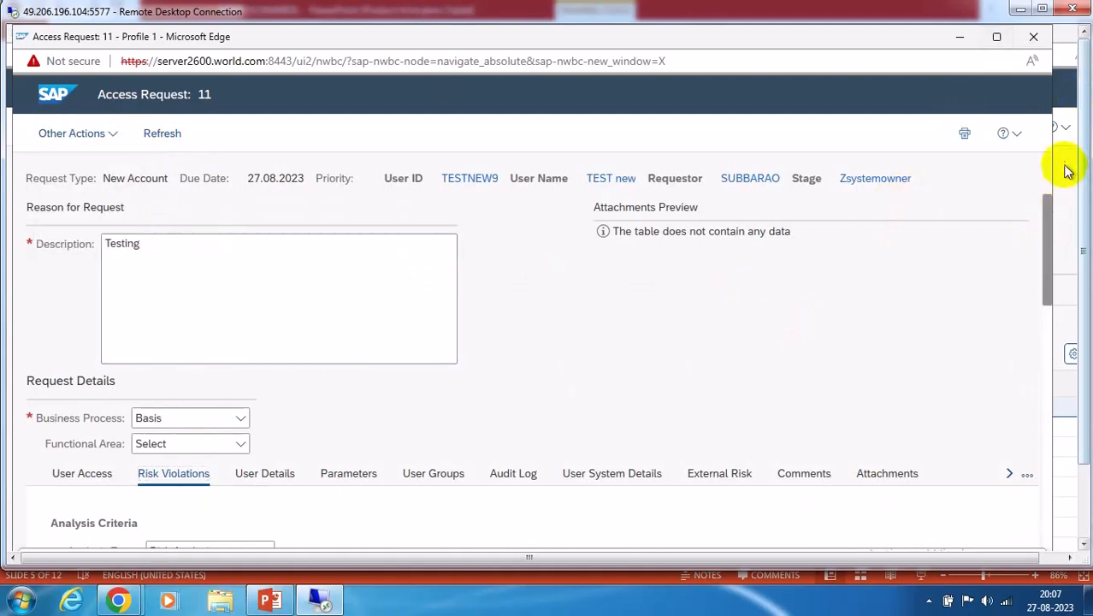
left_click(997, 37)
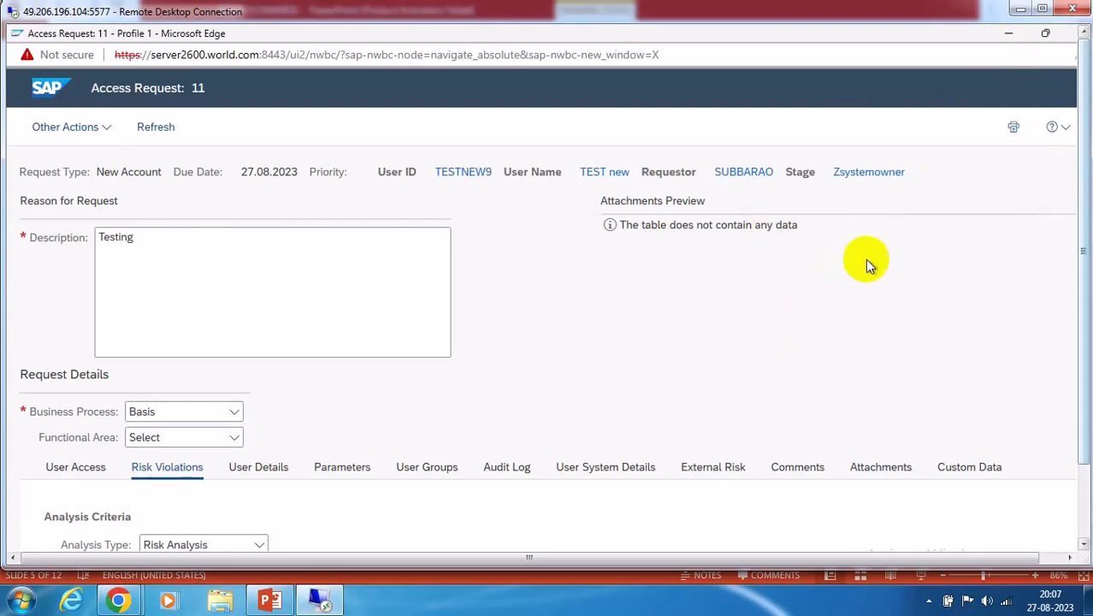
scroll(898, 260, "down", 10)
scroll(899, 260, "up", 10)
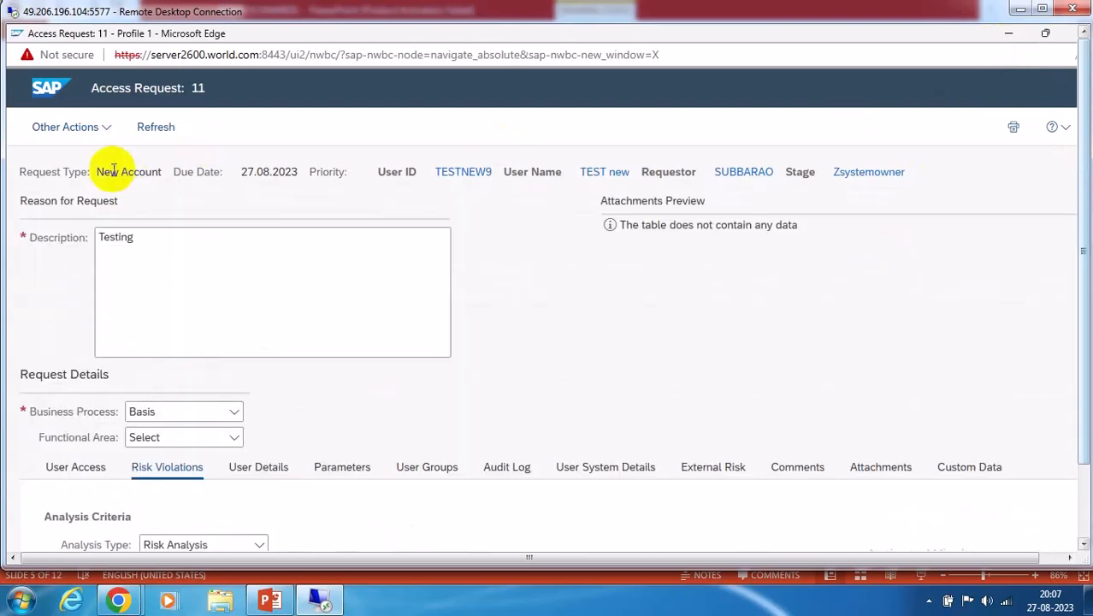
left_click(101, 135)
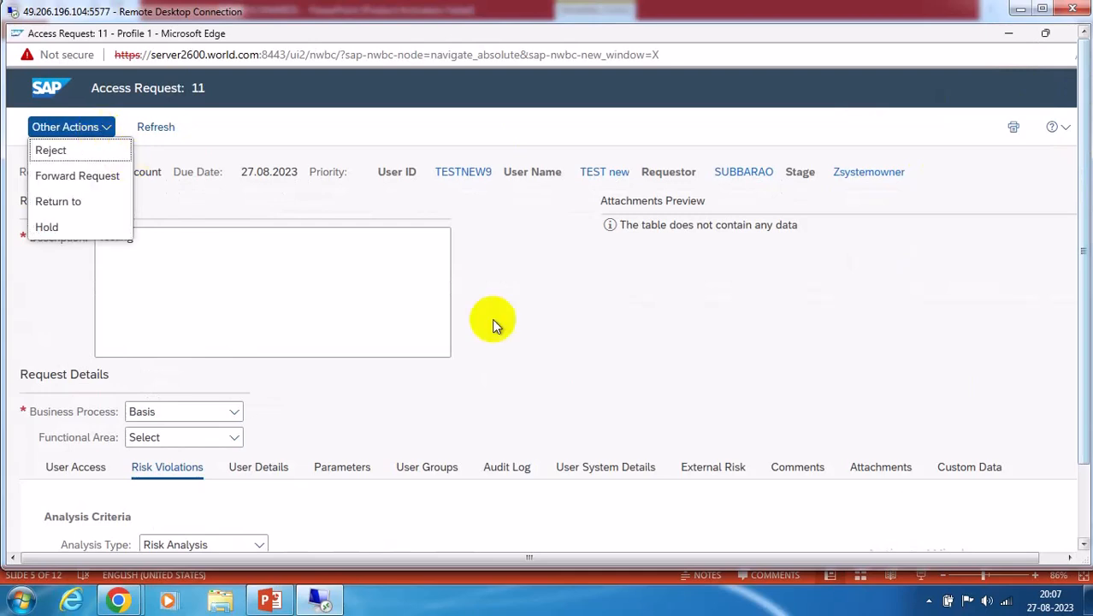
left_click(770, 333)
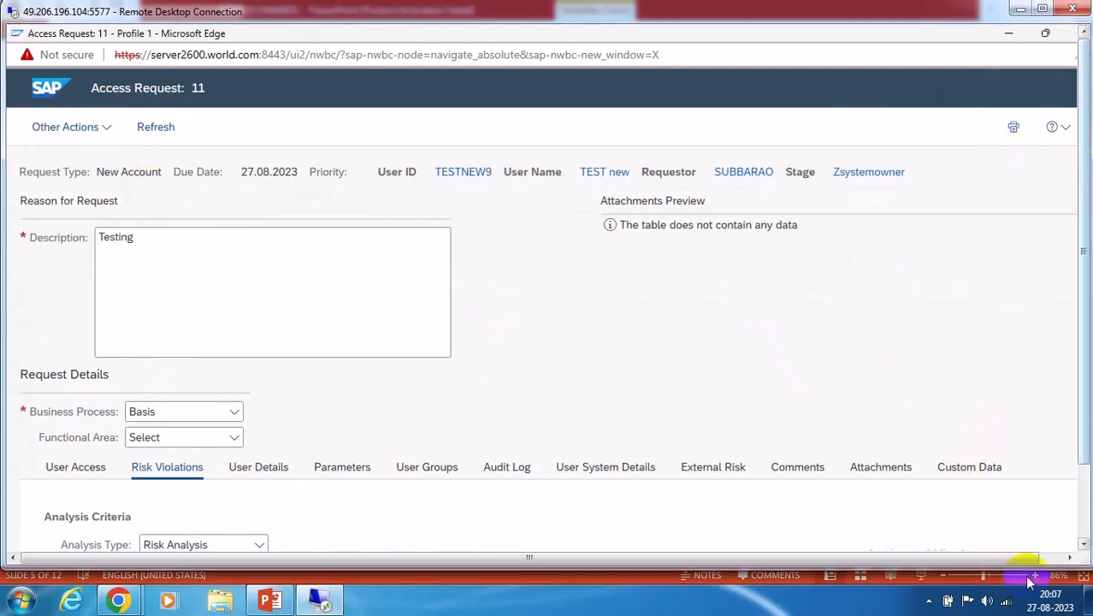
left_click(1069, 557)
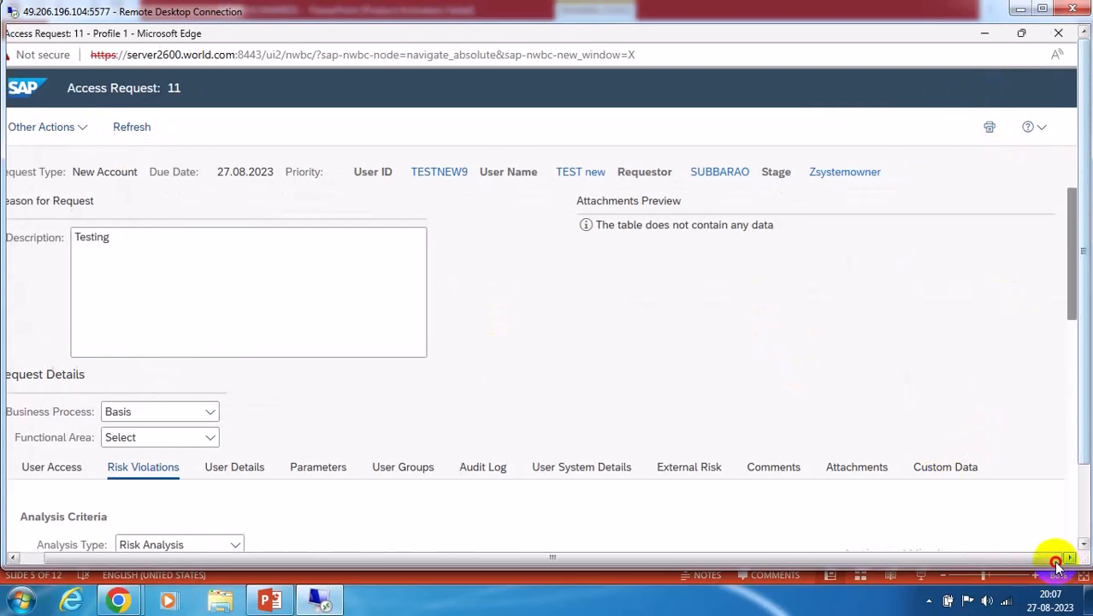
left_click(1058, 33)
left_click(607, 139)
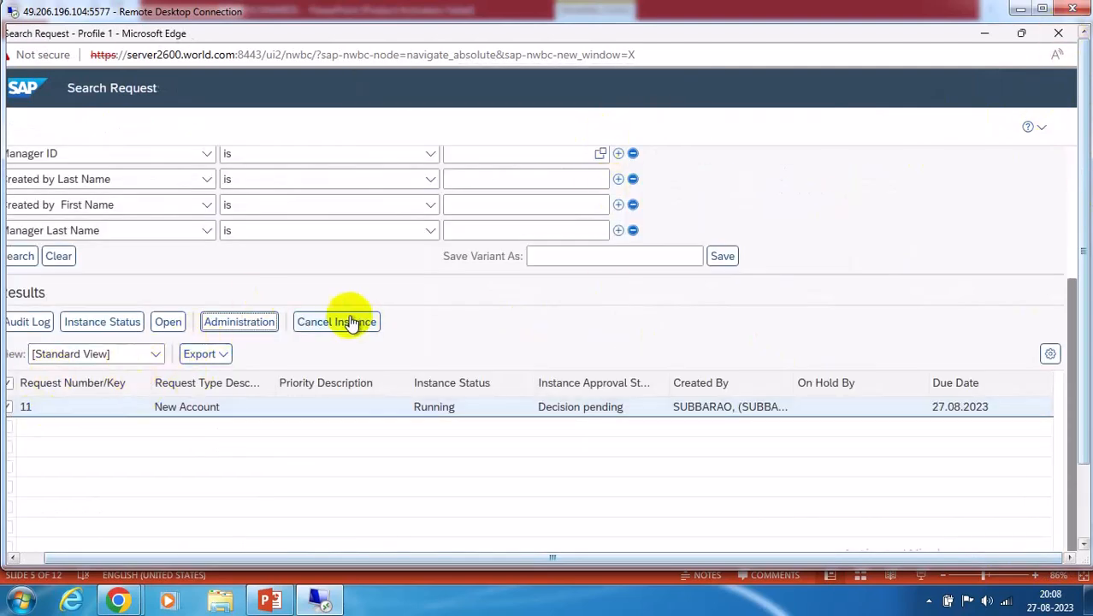
Open request 11 full-screen from its GRAC_DEFAULT_PATH administration entry
left_click(237, 322)
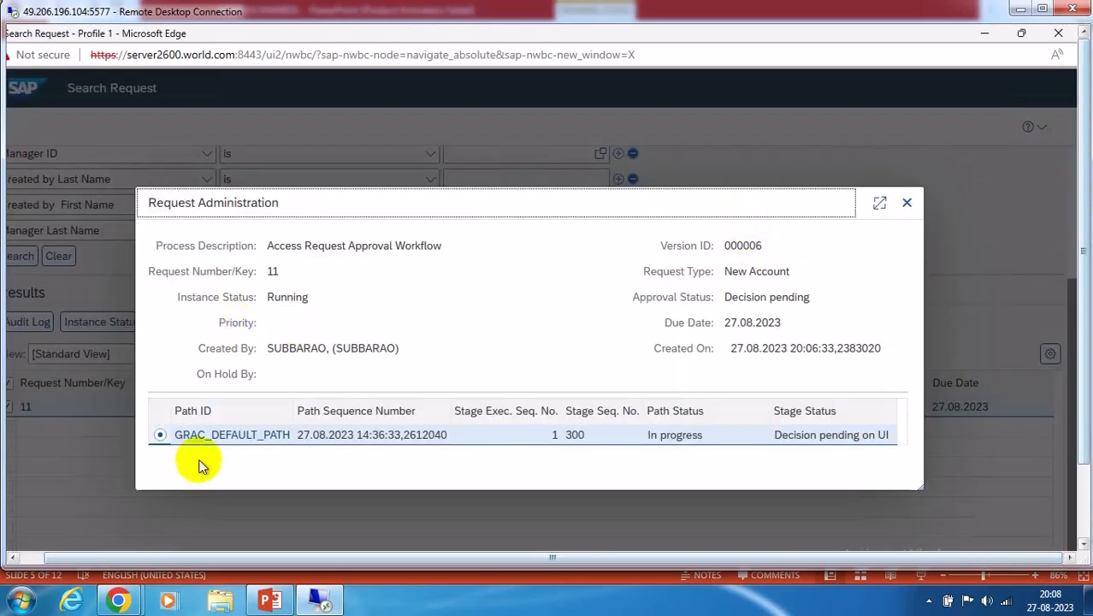
left_click(218, 441)
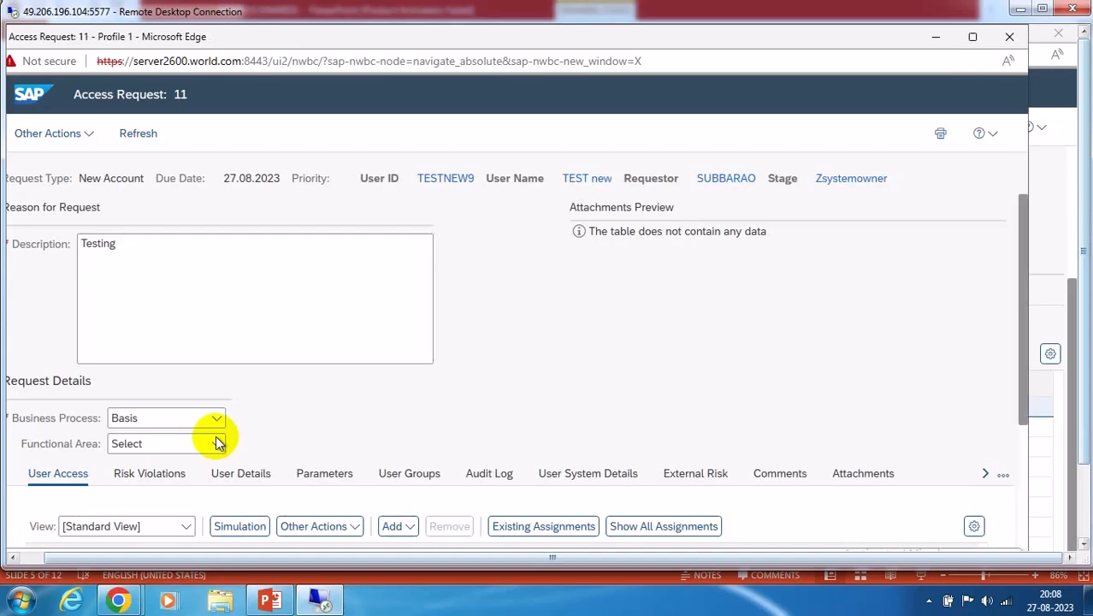
left_click(972, 38)
scroll(547, 366, "down", 2)
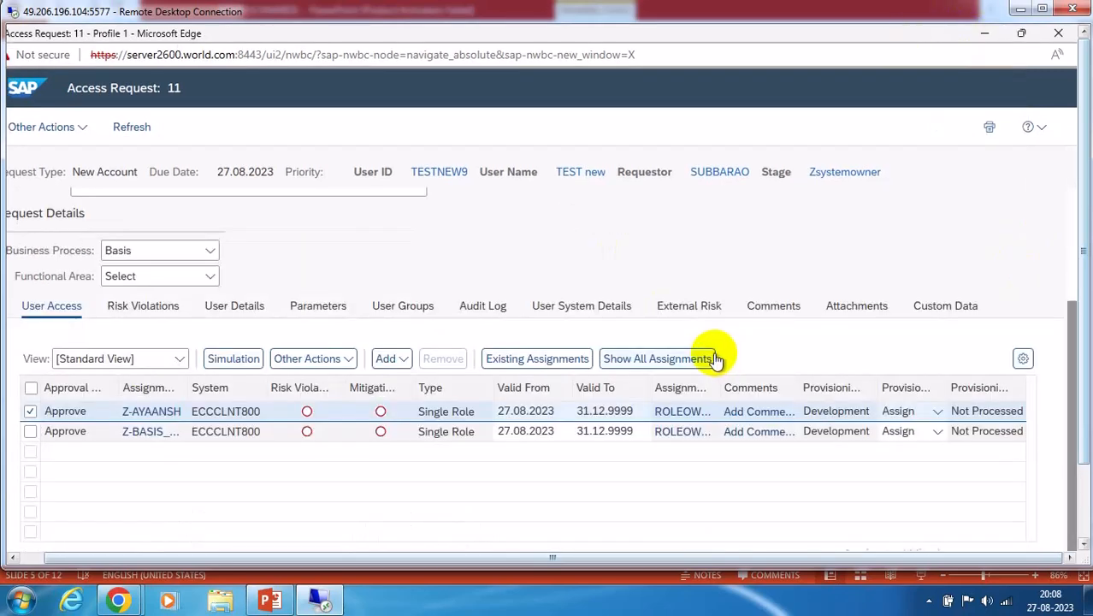
scroll(716, 359, "up", 2)
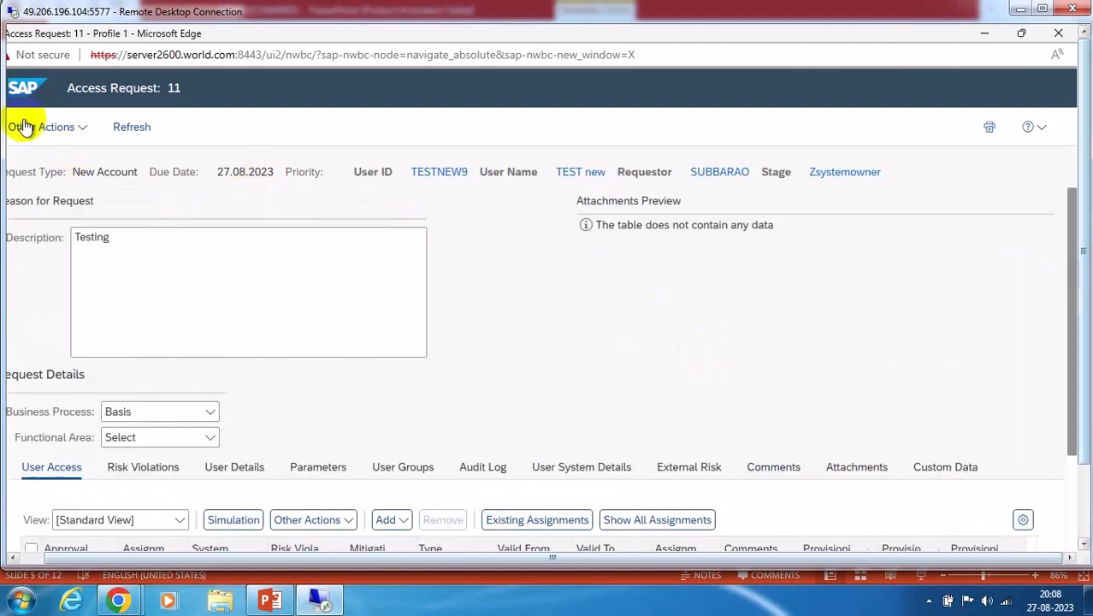
Check the Other Actions list and scroll to the two ECCCLNT800 role assignments
left_click(84, 130)
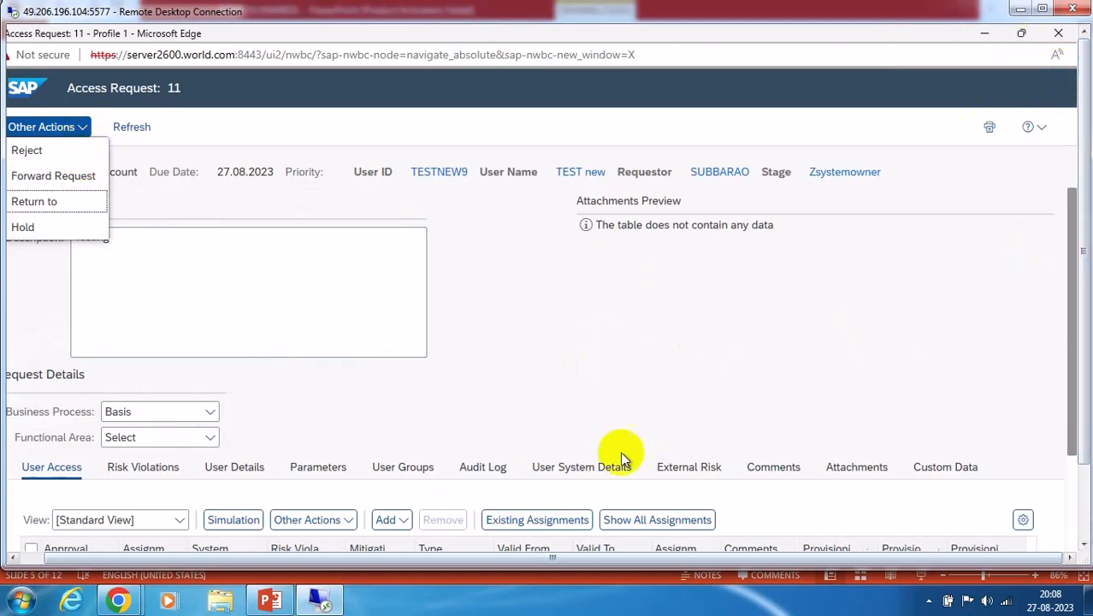
left_click(11, 557)
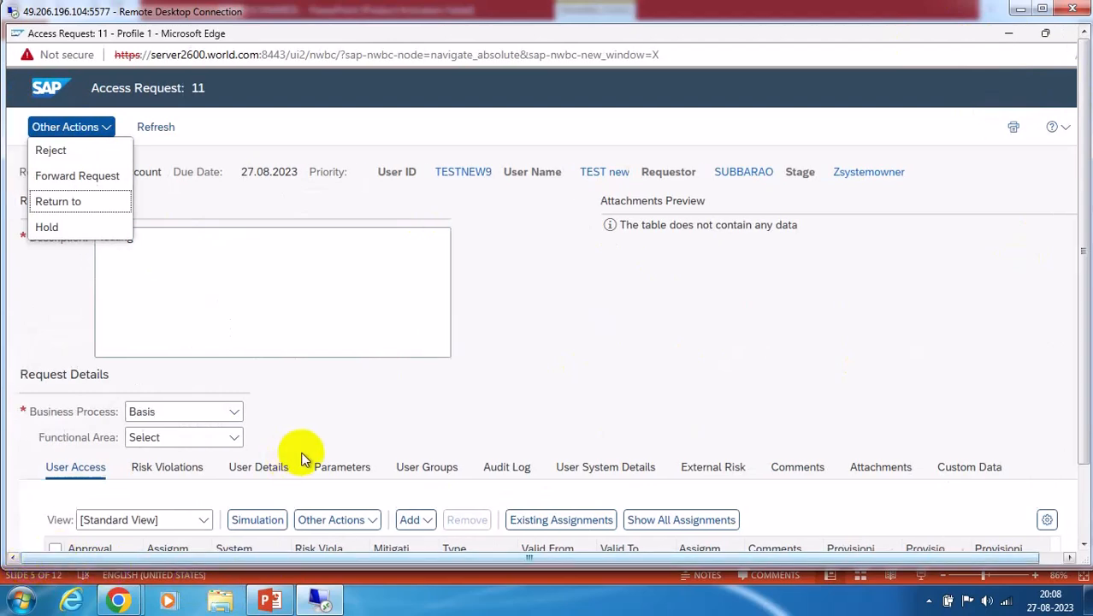
scroll(369, 446, "down", 2)
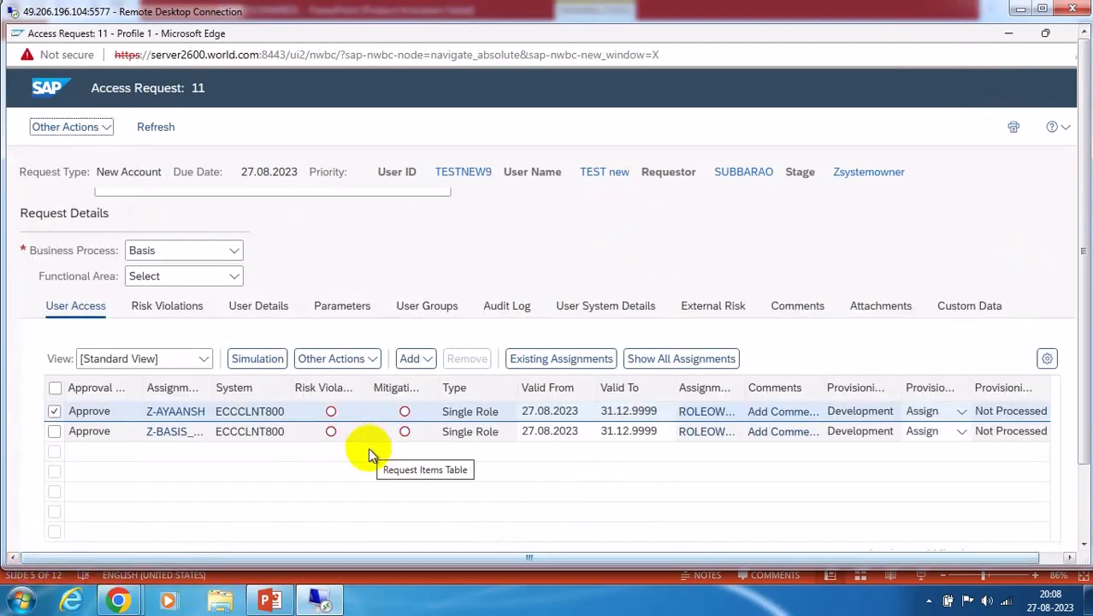
scroll(368, 447, "up", 2)
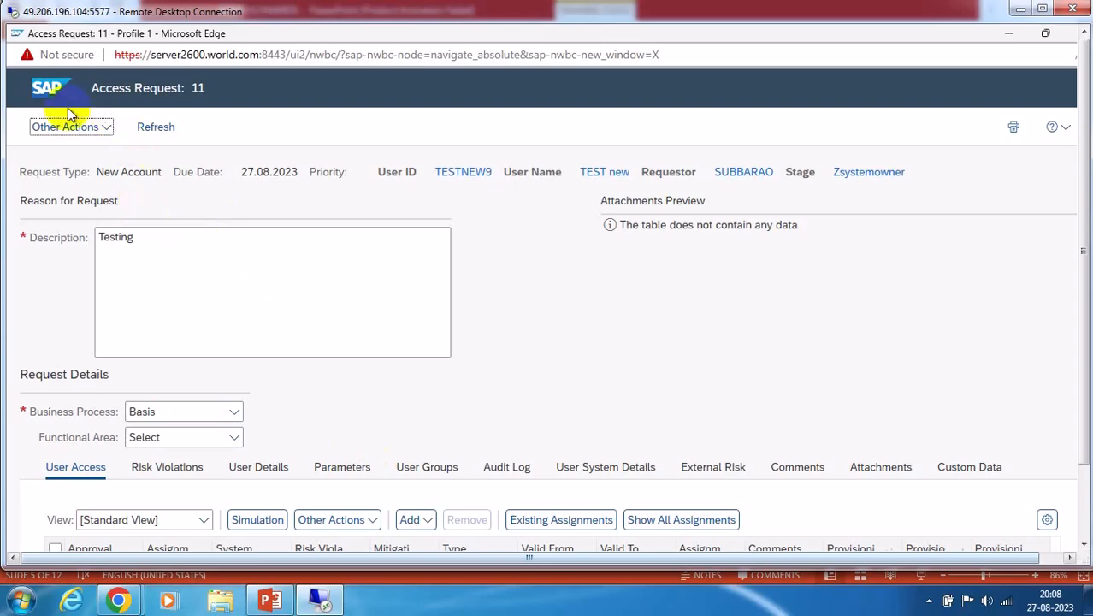
scroll(967, 265, "down", 2)
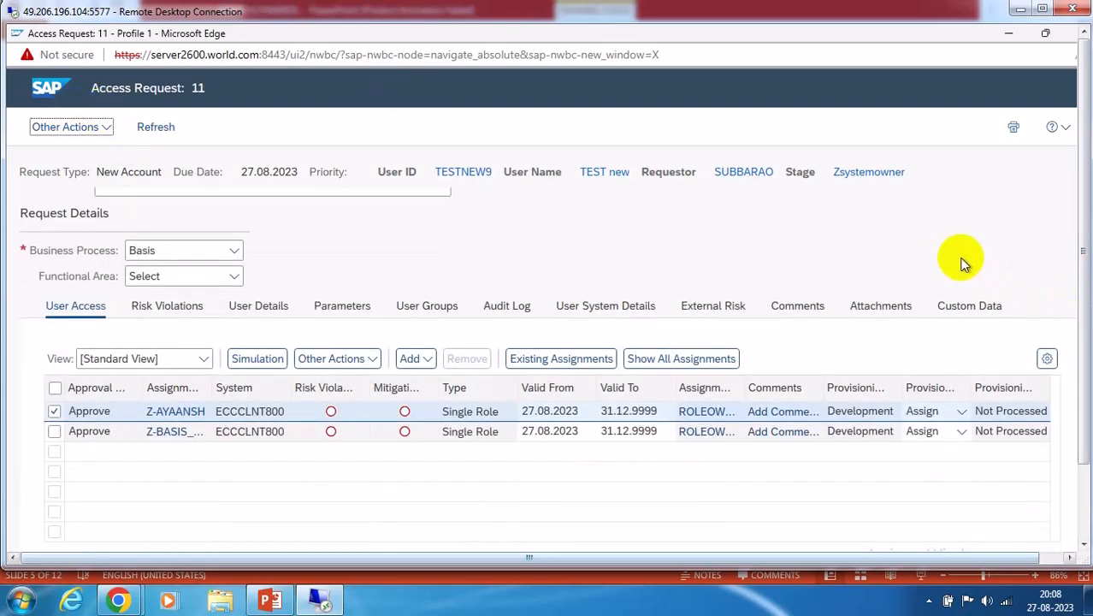
Rerun risk analysis under Risk Violations, showing two high-level ZBASRISK risks, and check Other Actions
left_click(170, 308)
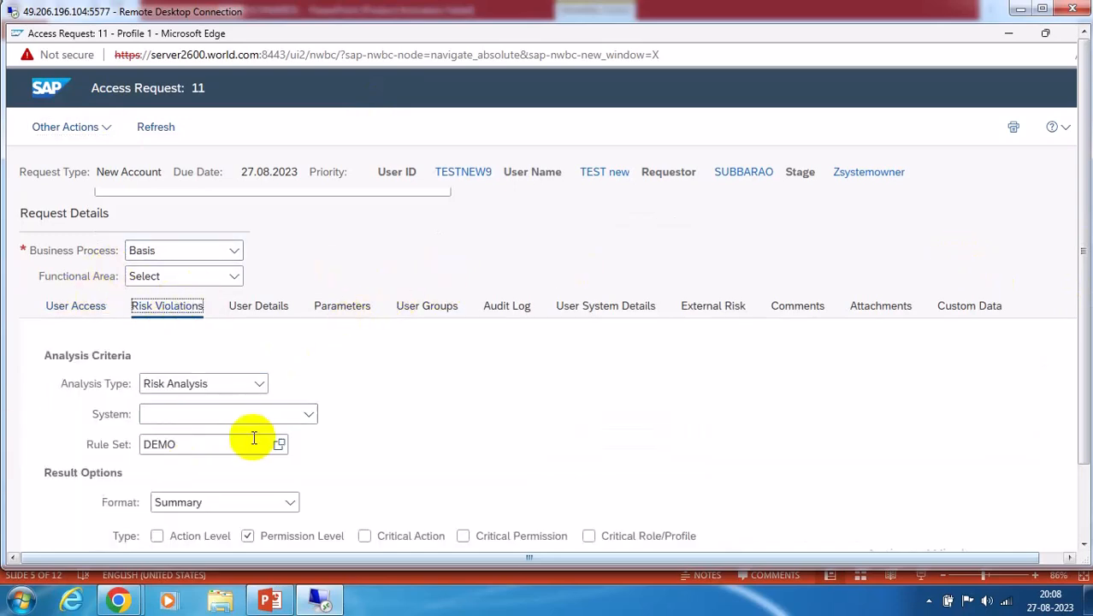
scroll(668, 385, "down", 5)
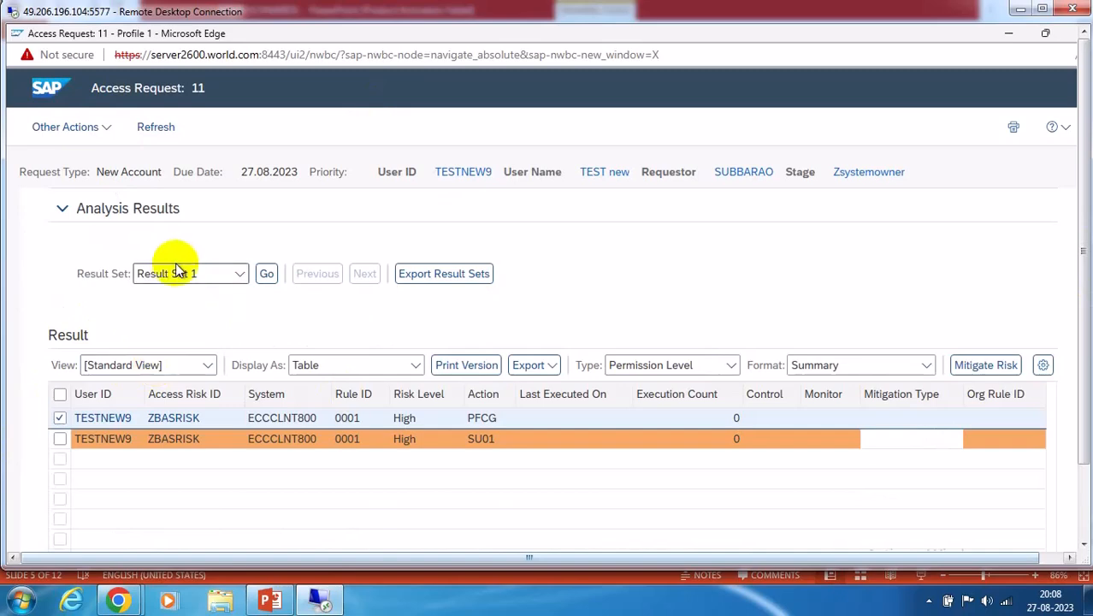
scroll(428, 325, "up", 3)
left_click(60, 370)
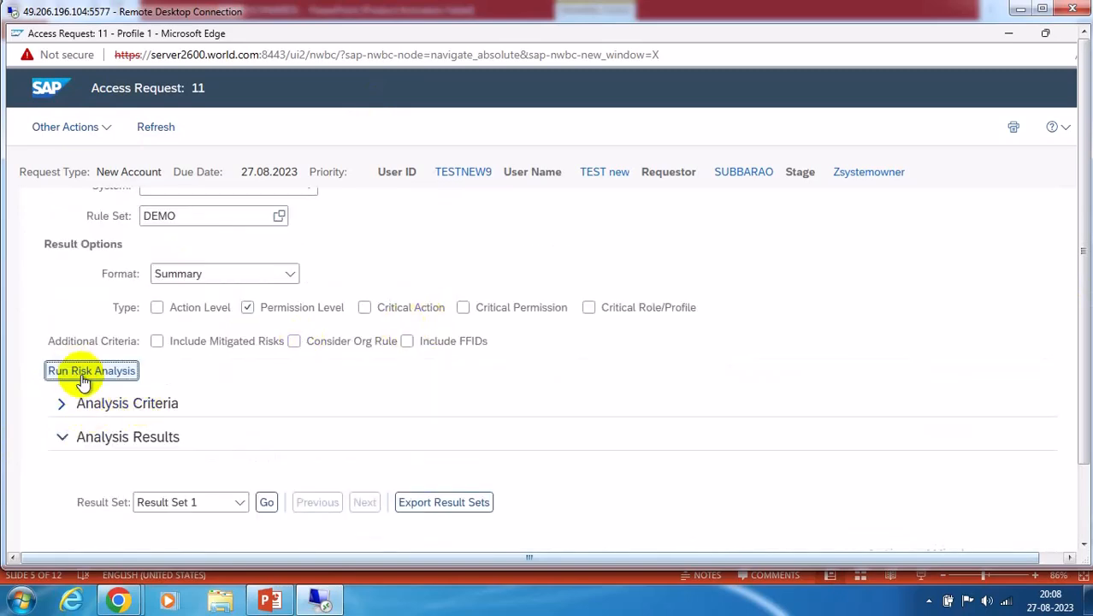
scroll(581, 394, "up", 8)
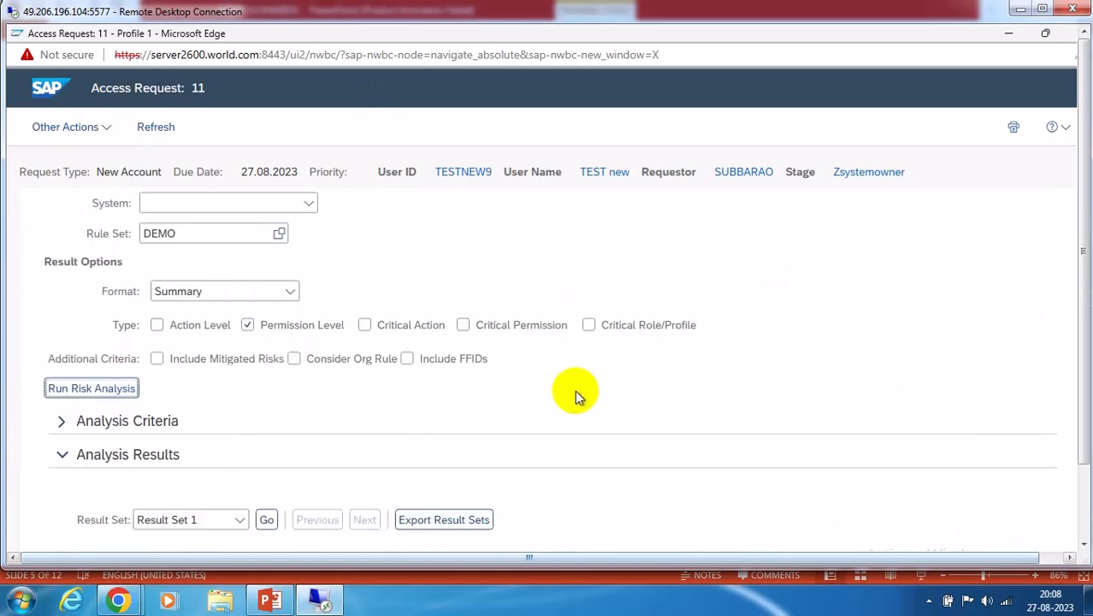
left_click(108, 127)
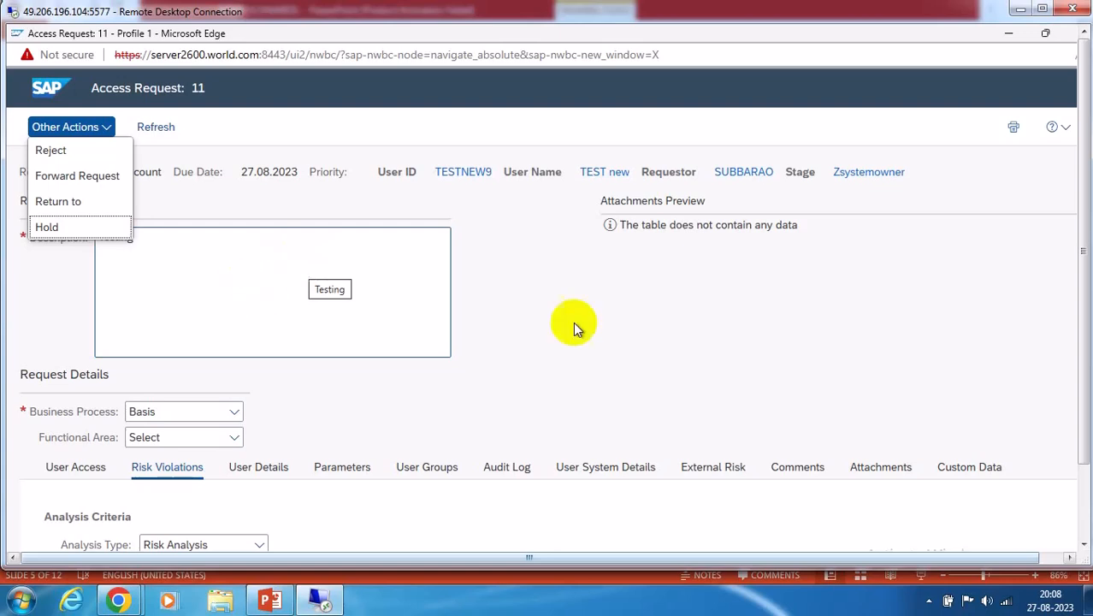
left_click(675, 361)
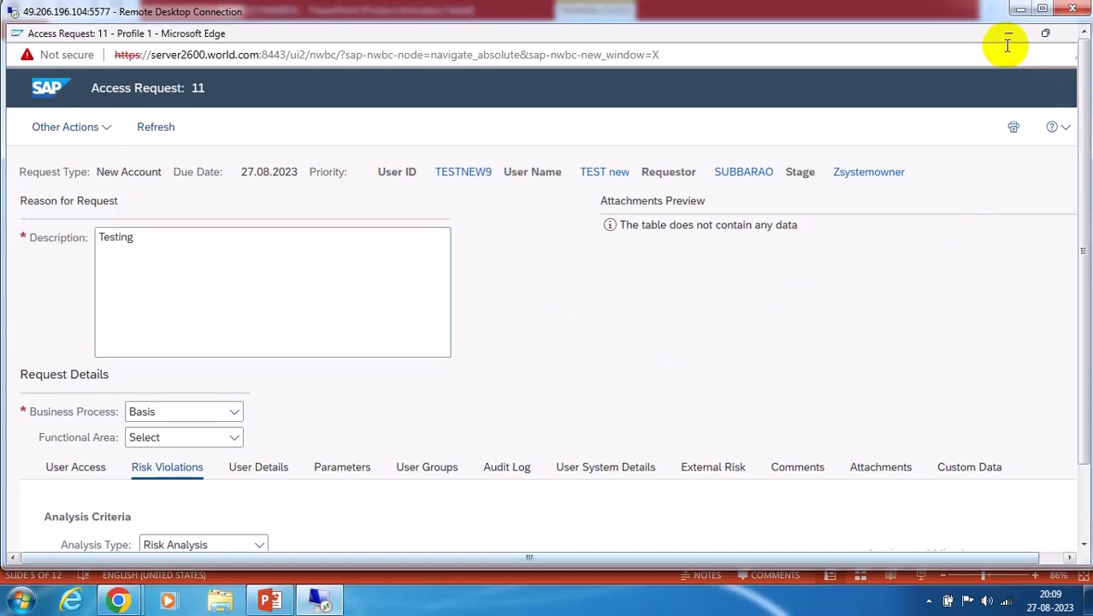
Scroll through request 11 at the Zsystemowner stage and check its Other Actions list
scroll(836, 271, "down", 3)
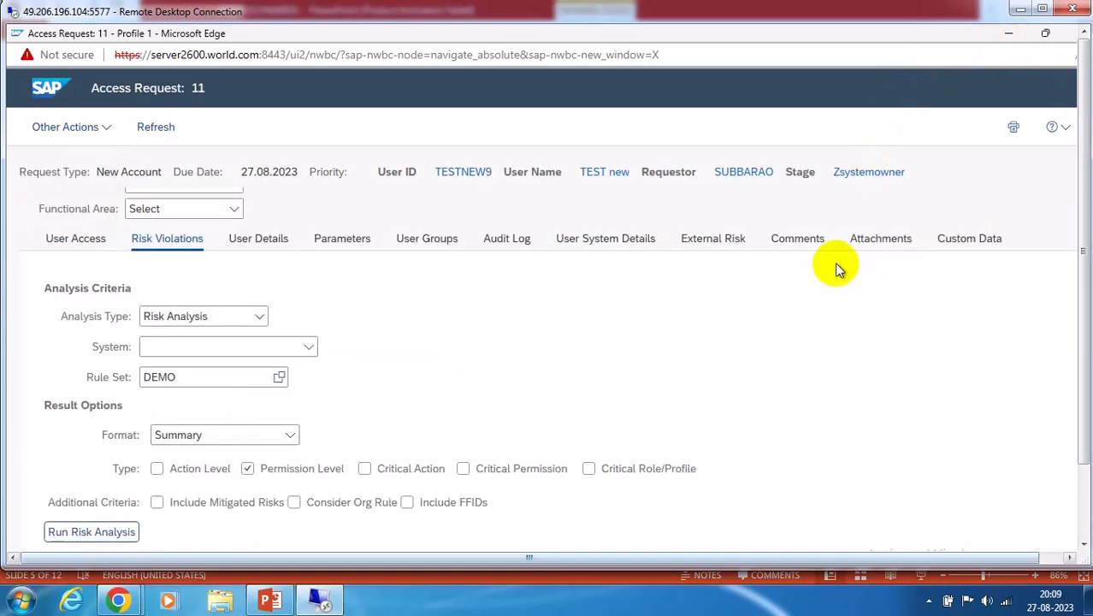
scroll(838, 269, "down", 5)
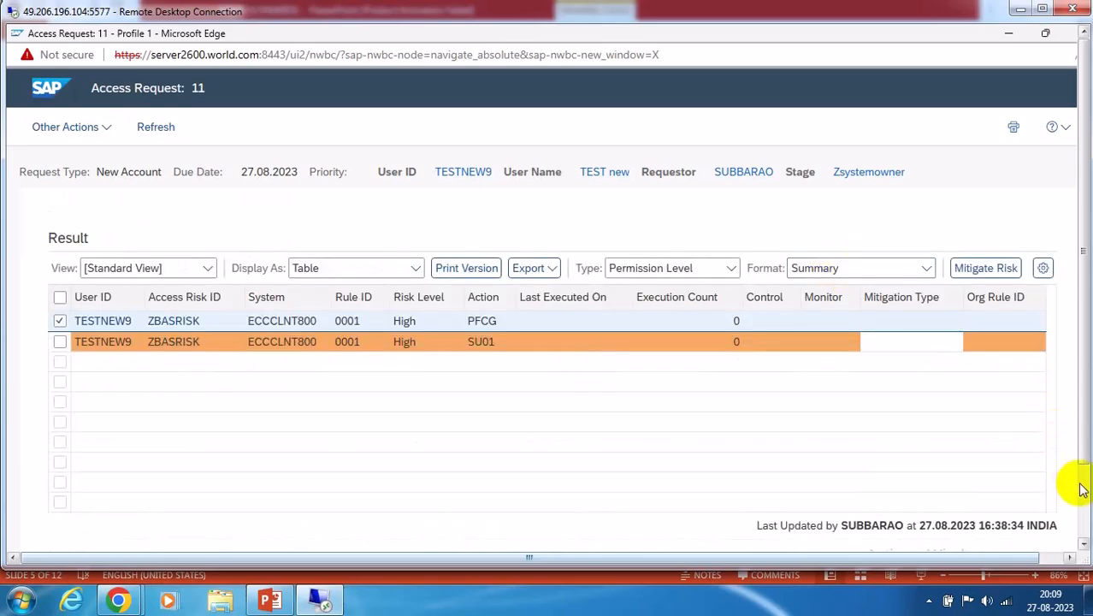
scroll(1073, 488, "down", 1)
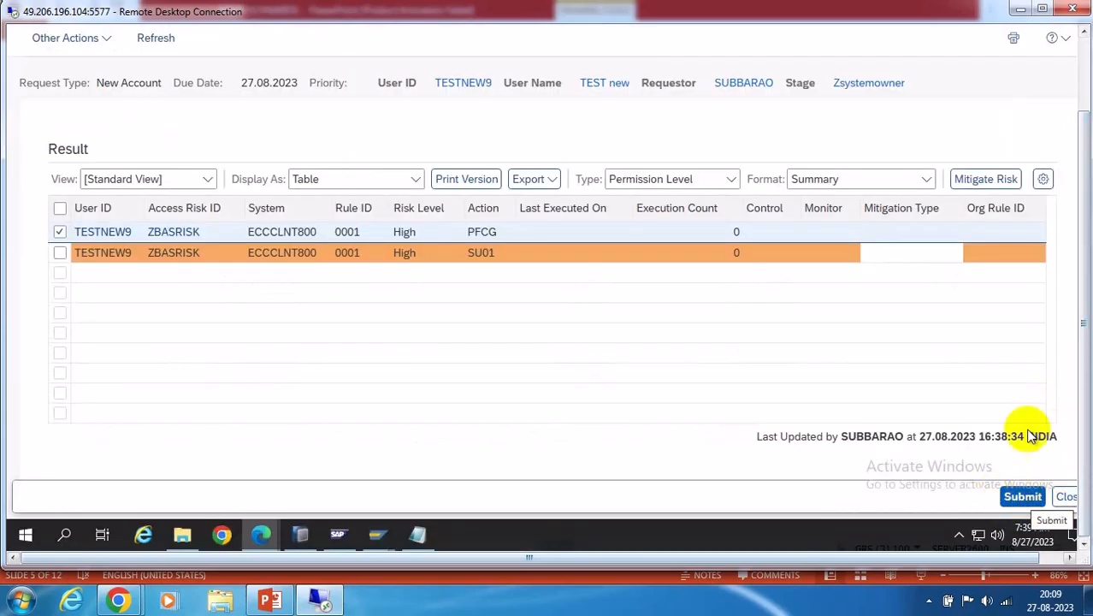
scroll(1071, 128, "up", 2)
scroll(1066, 114, "up", 3)
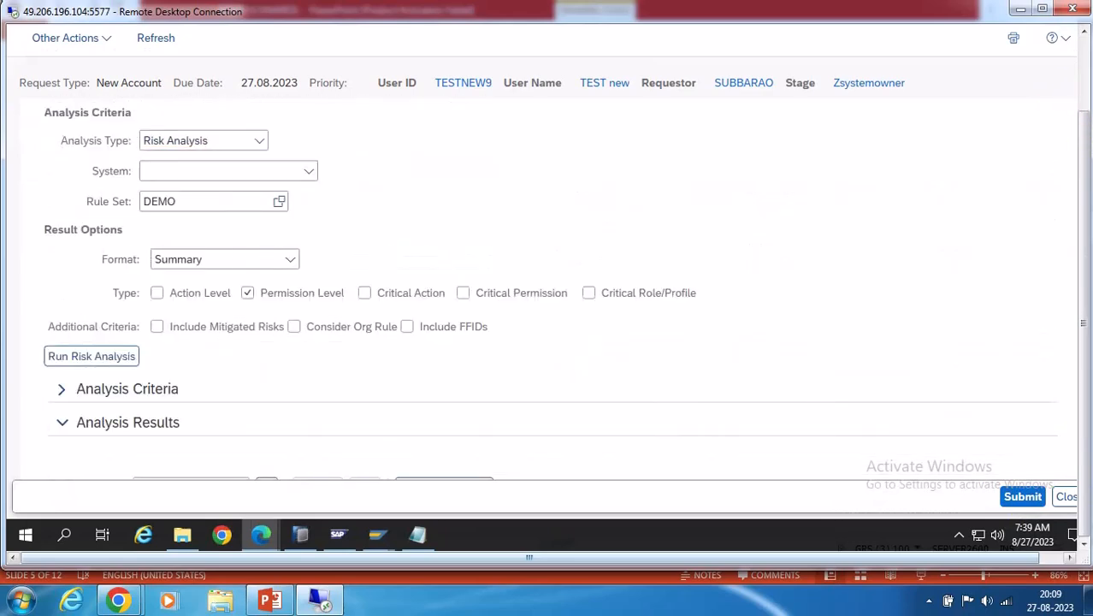
left_click(1084, 53)
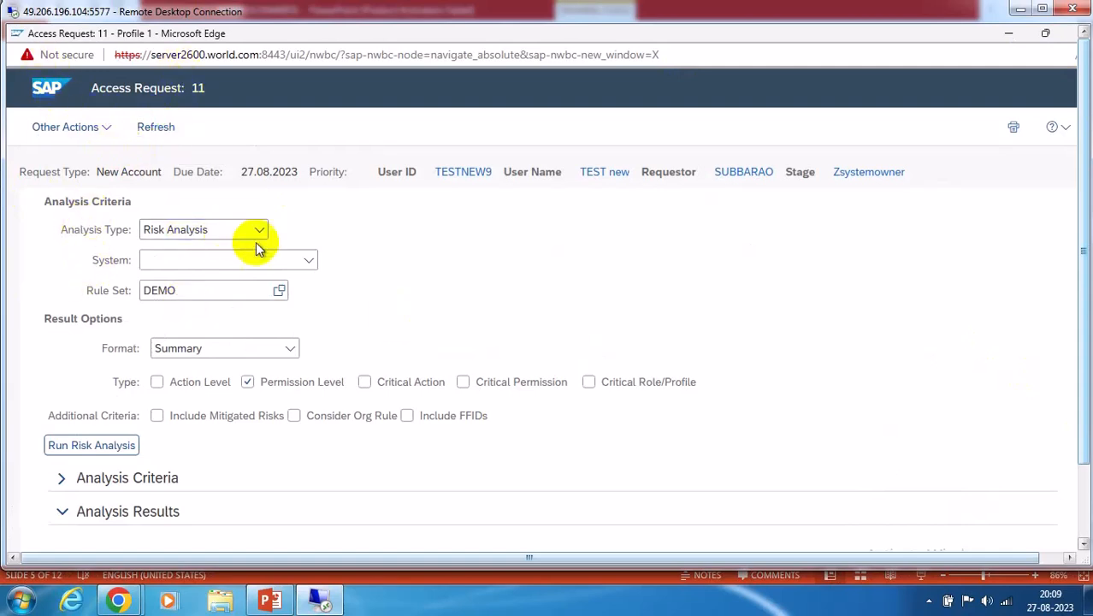
scroll(469, 270, "down", 5)
scroll(464, 268, "up", 4)
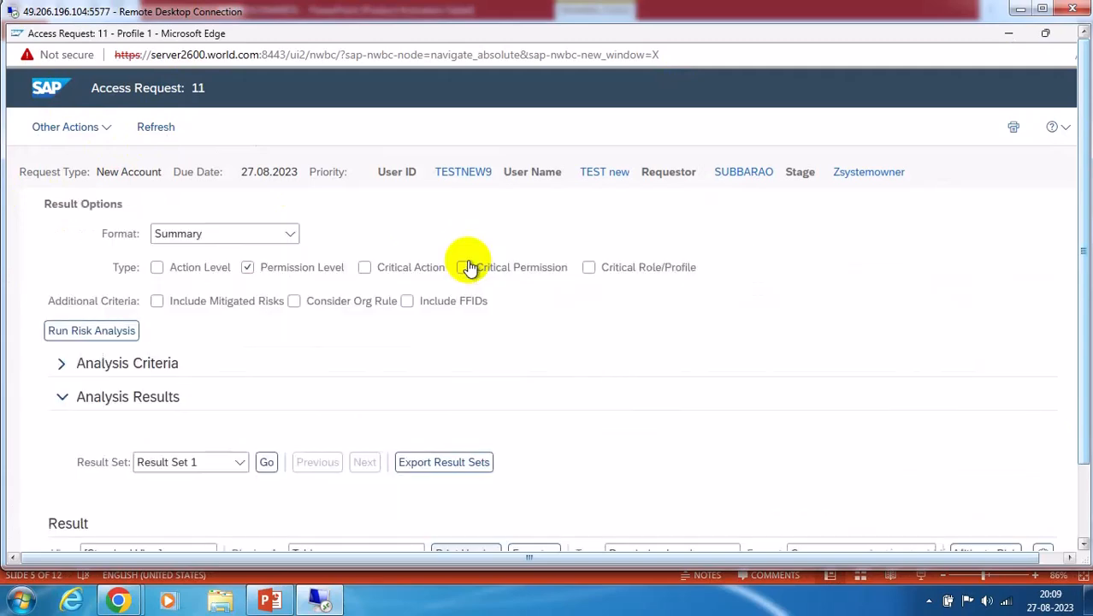
left_click(105, 130)
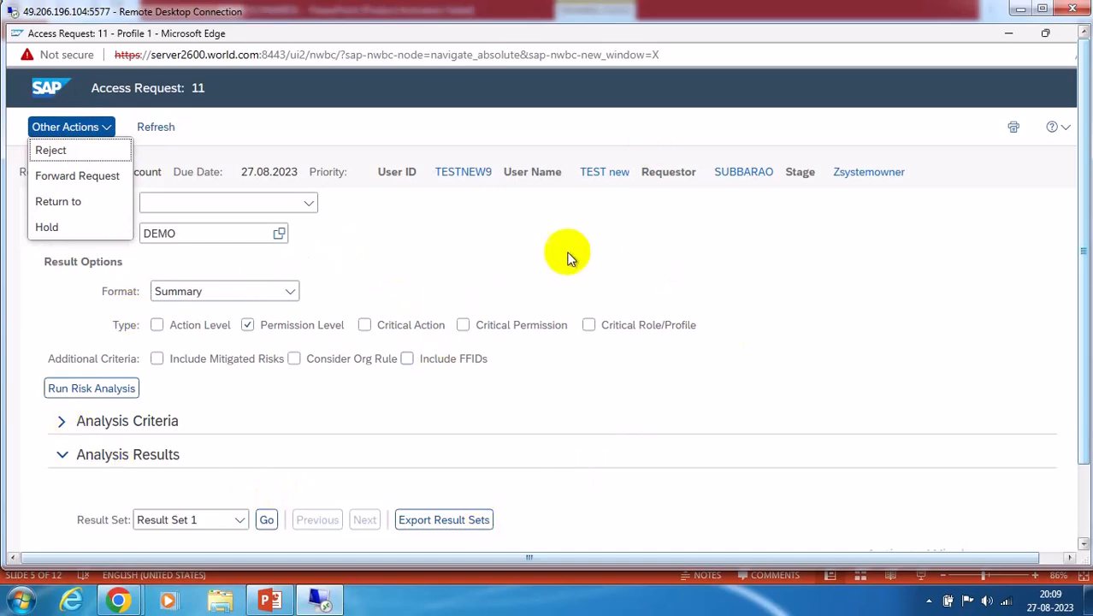
left_click(415, 233)
Return to the role assignments with Z-AYAANSH and Z-BASIS lines set to Approve
scroll(430, 242, "down", 5)
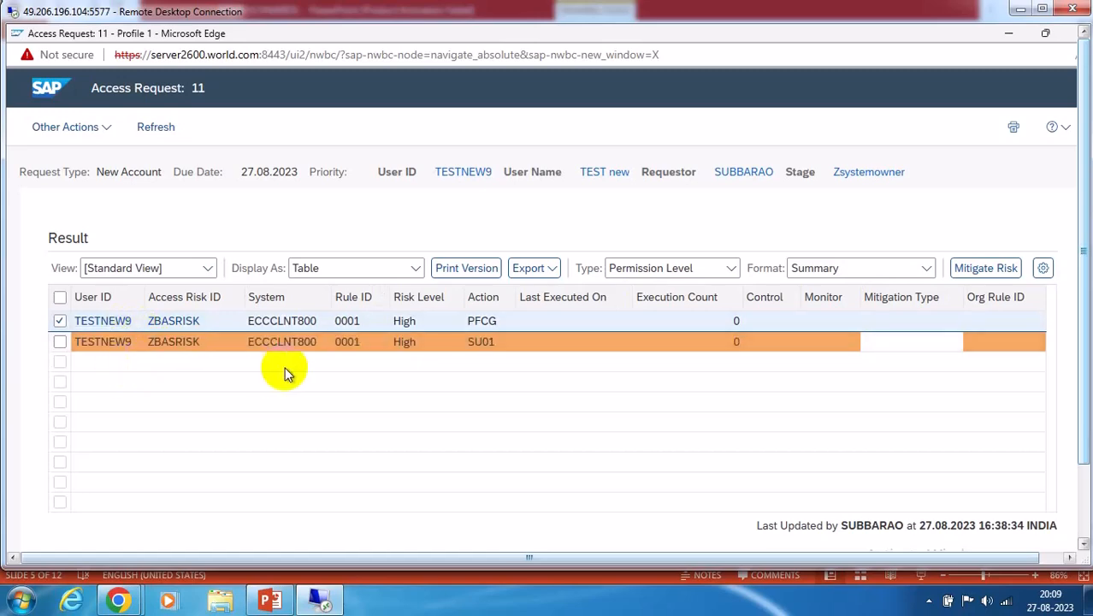
scroll(286, 375, "up", 2)
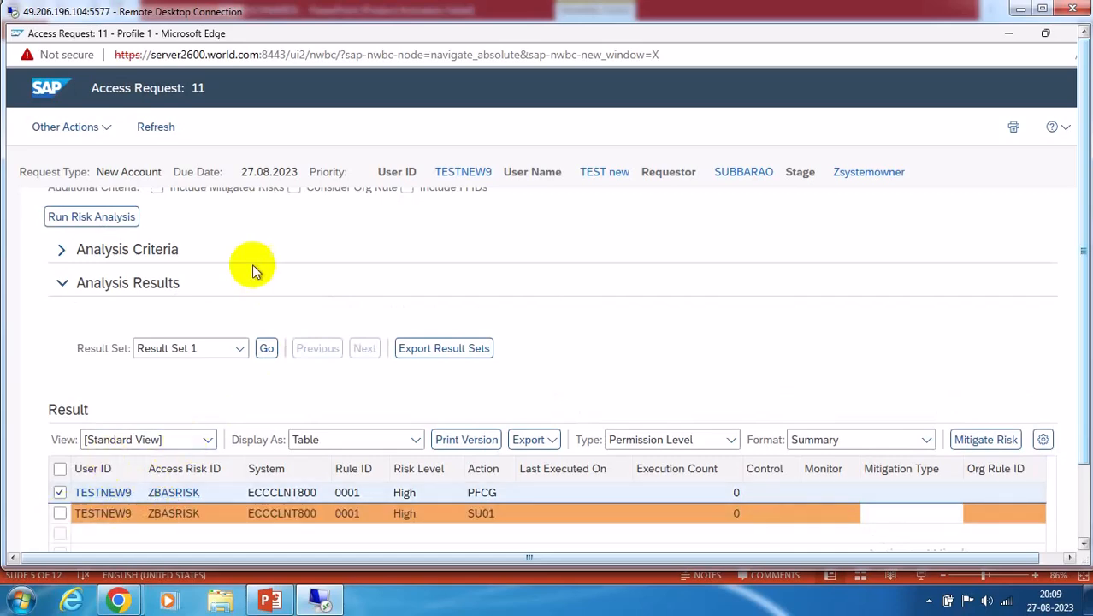
scroll(479, 286, "down", 2)
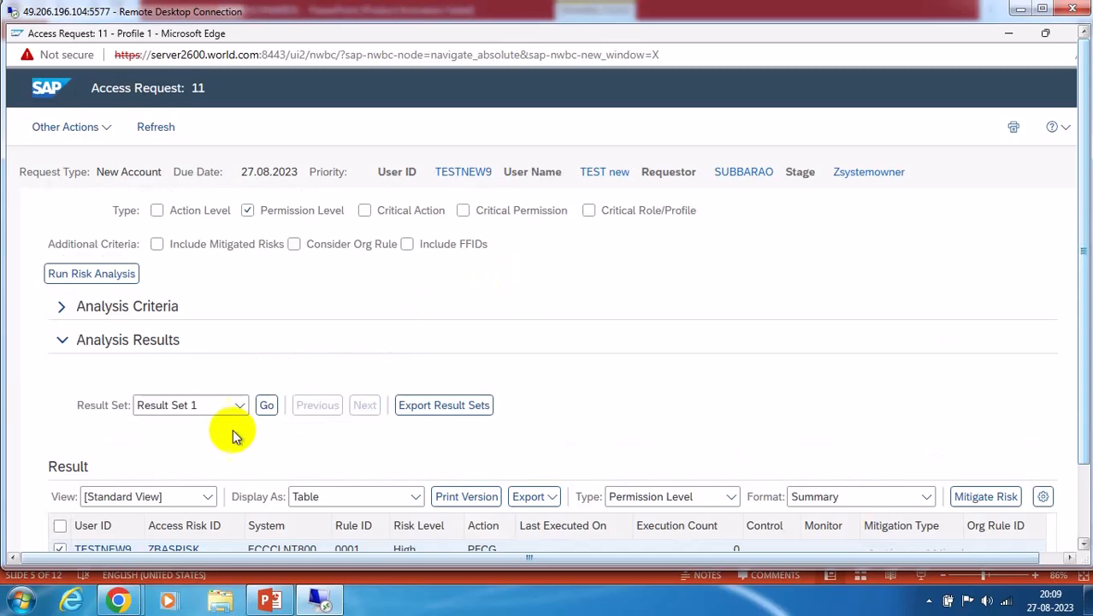
scroll(190, 424, "up", 1)
scroll(201, 423, "down", 1)
scroll(200, 417, "down", 1)
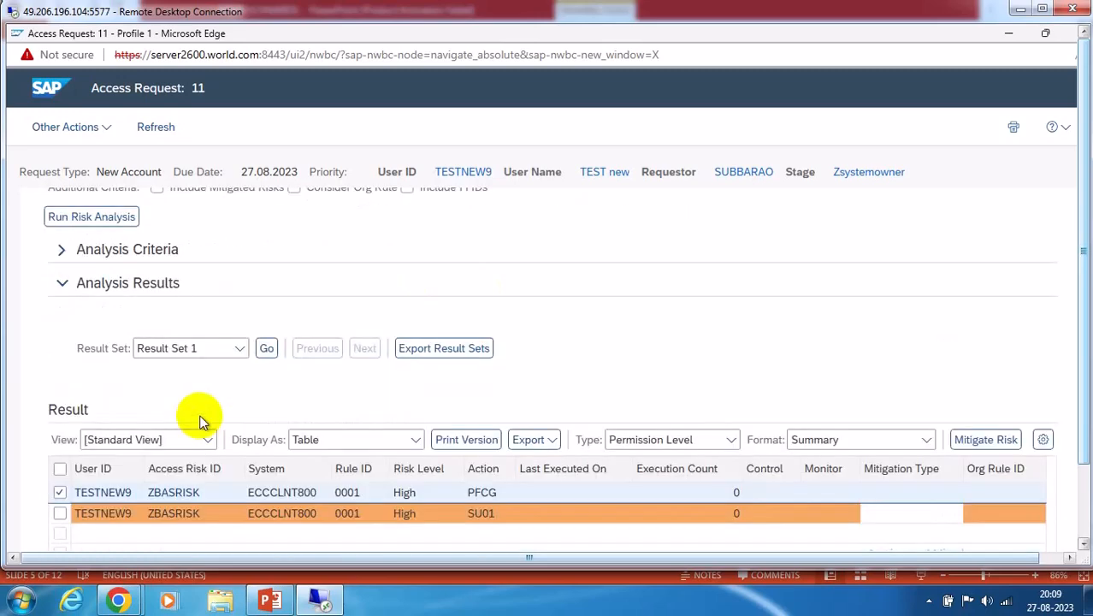
scroll(274, 376, "up", 5)
left_click(86, 211)
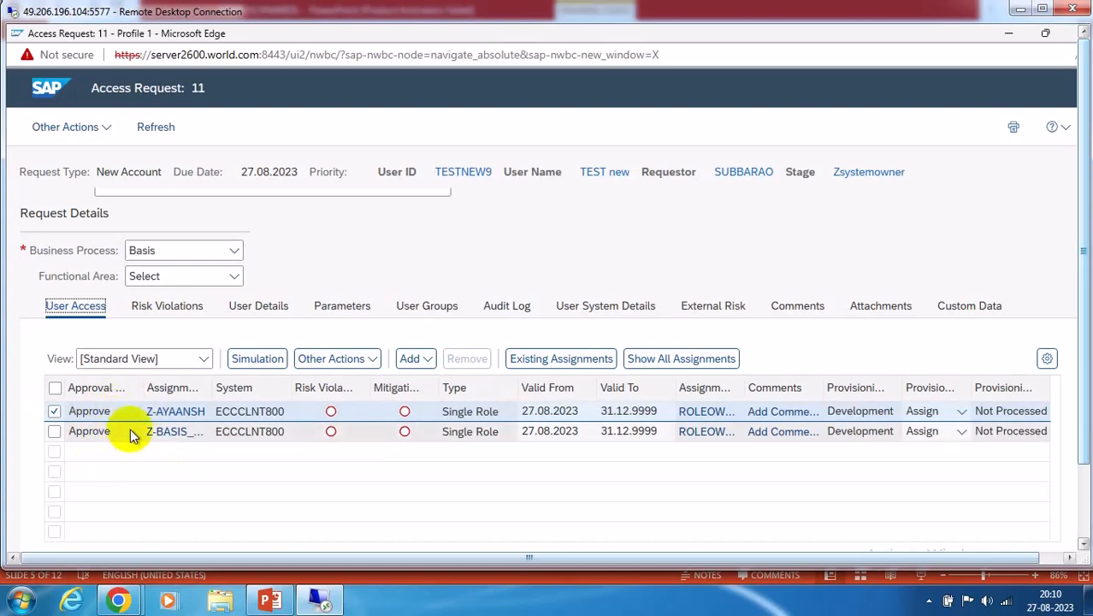
left_click(103, 129)
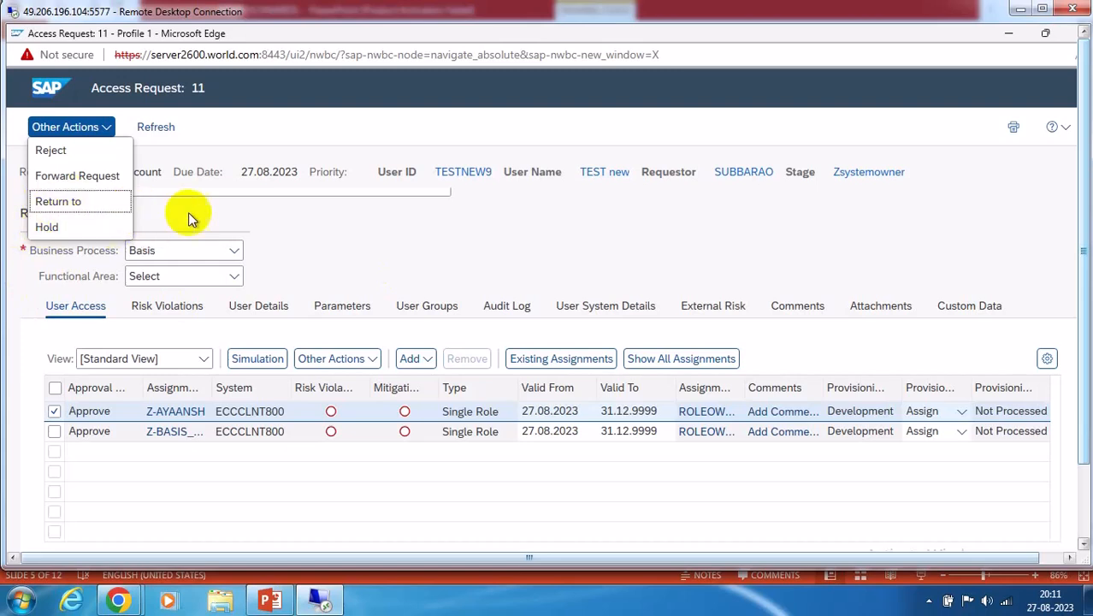
left_click(335, 236)
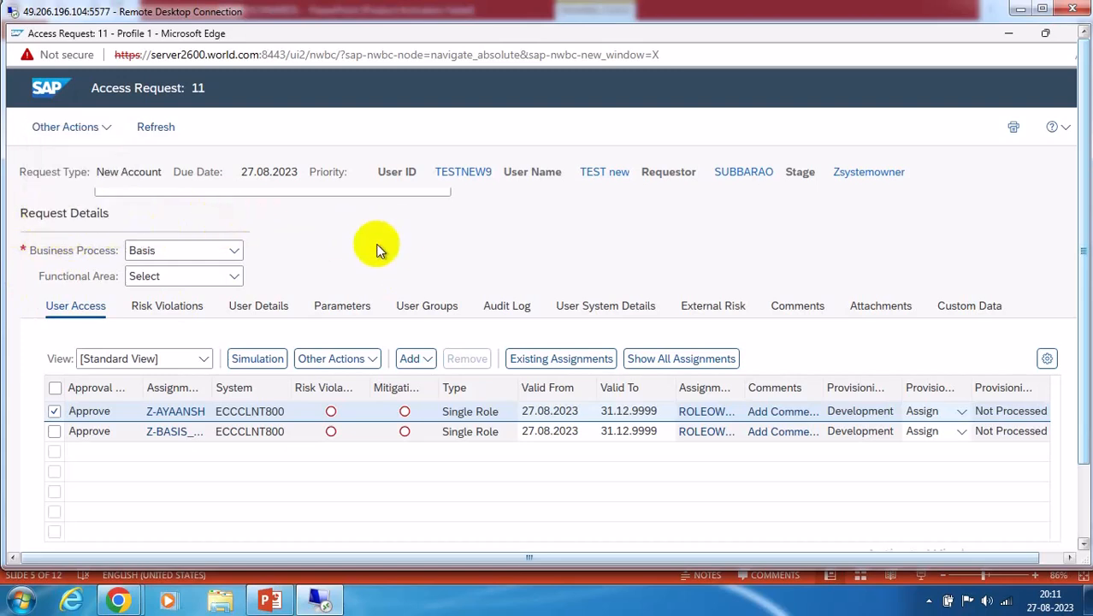
scroll(470, 260, "up", 2)
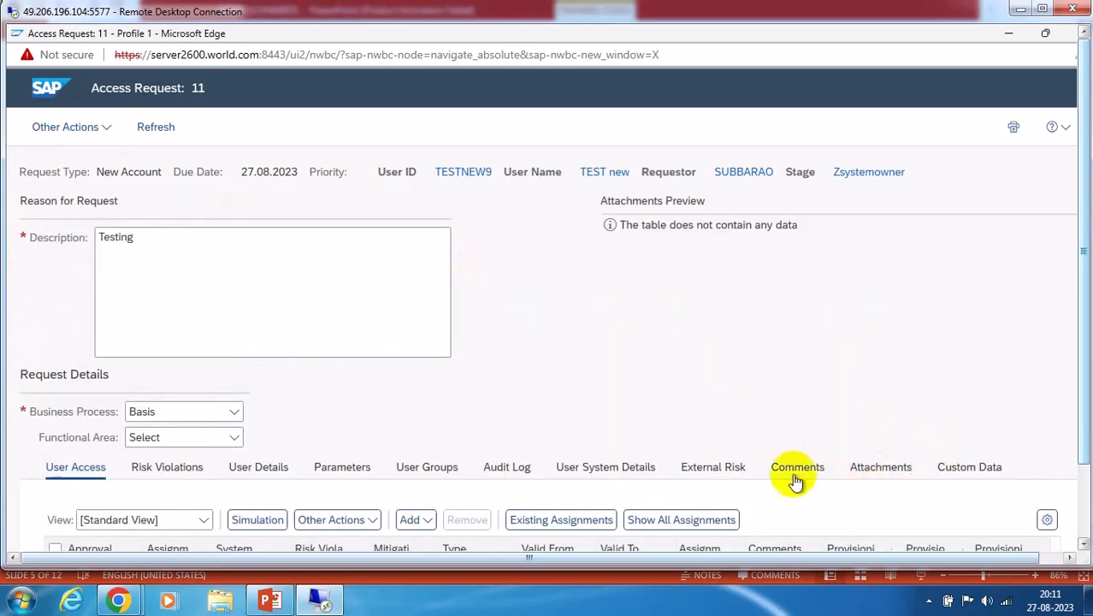
Add a new comment note 'Approve' to request 11
left_click(791, 470)
scroll(770, 435, "down", 1)
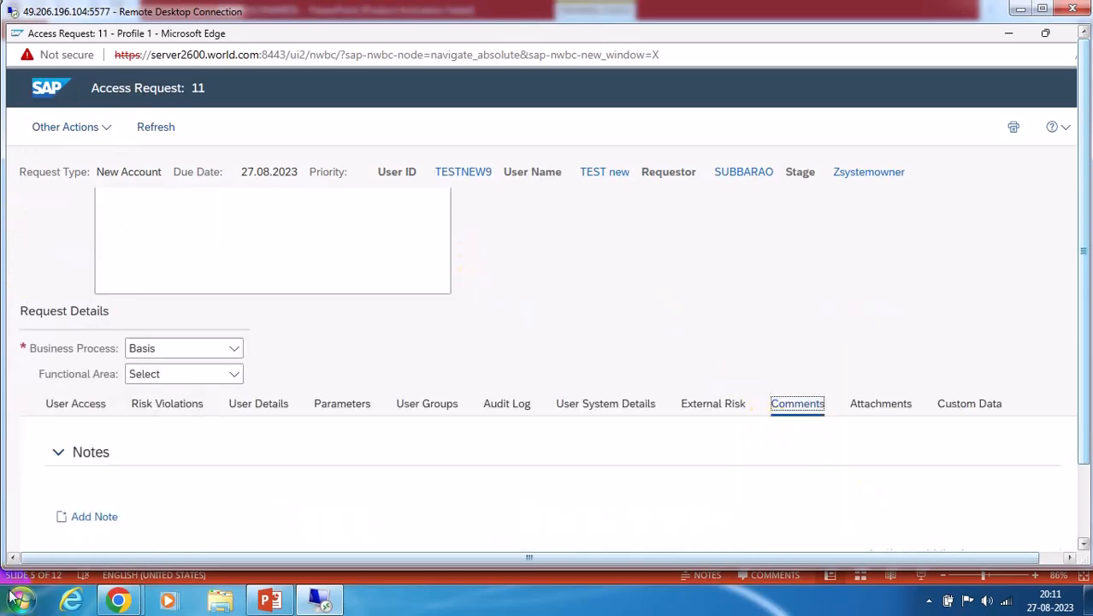
left_click(107, 516)
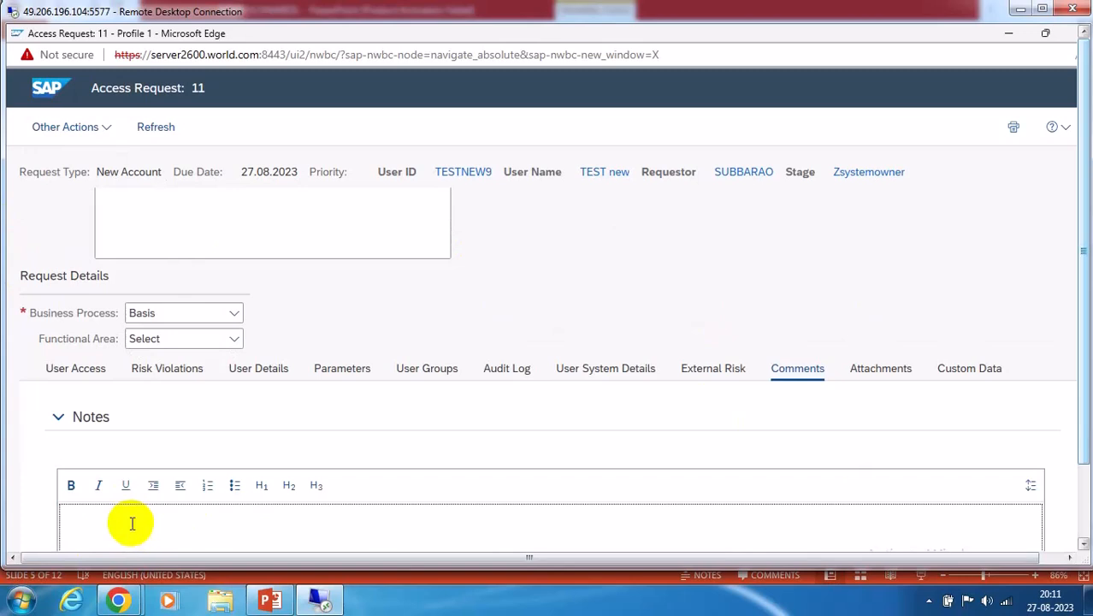
type("Approve")
Submit the approval, then close the request to return to the search results
left_click(1083, 506)
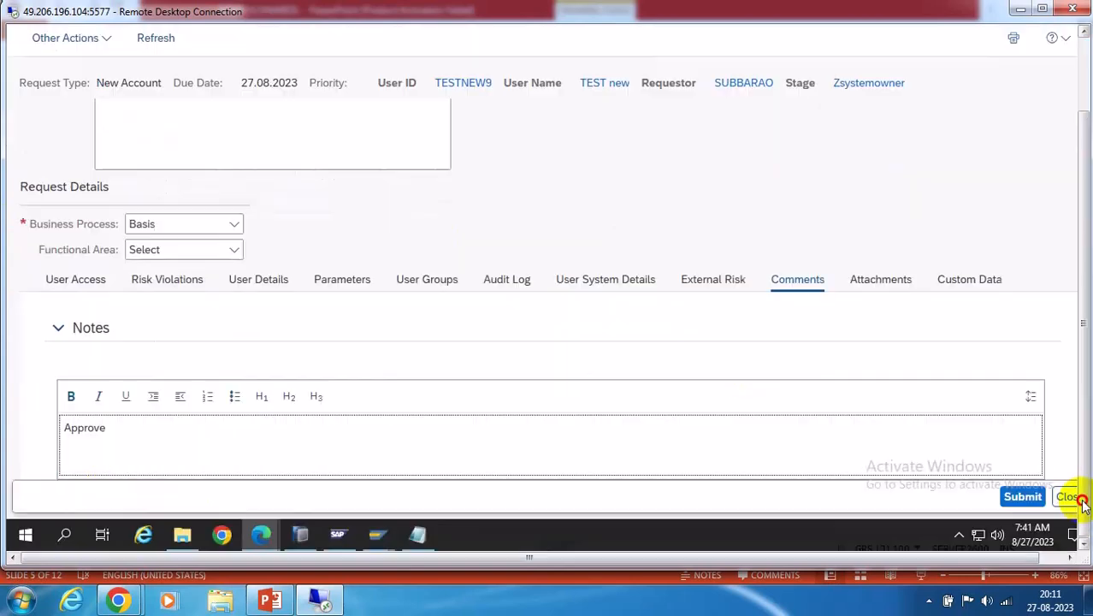
left_click(1019, 501)
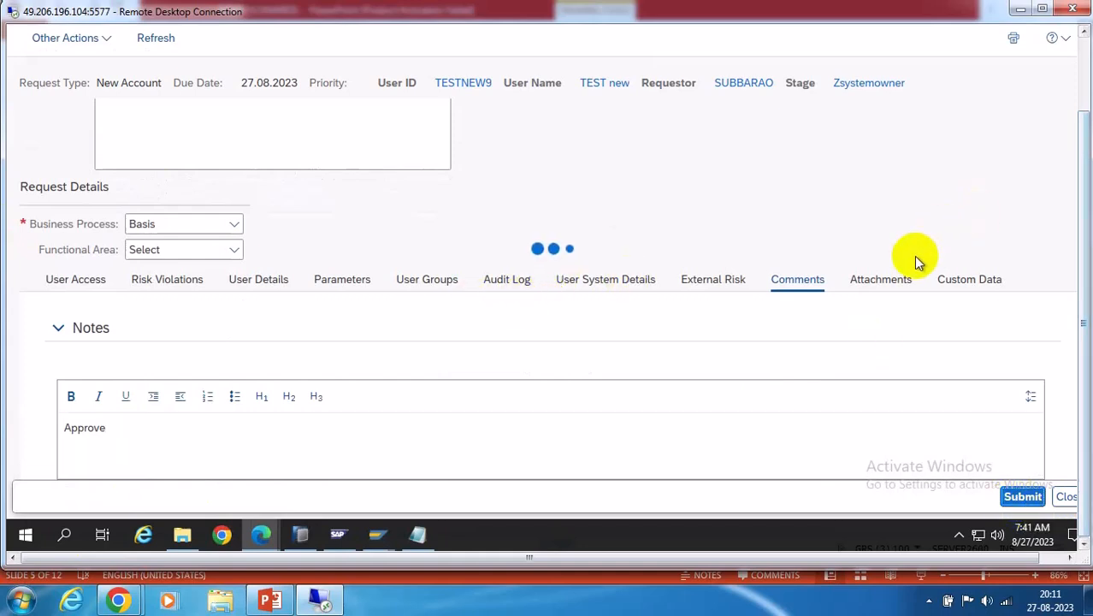
scroll(925, 187, "up", 1)
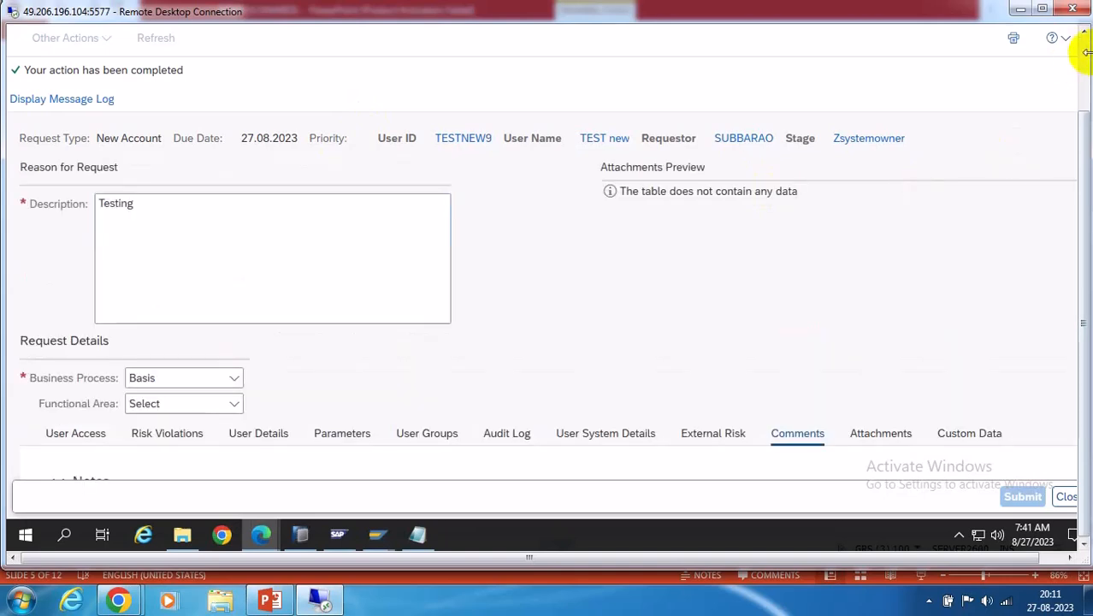
left_click(1065, 496)
Rerun the search and select request 11, now Running with decision pending
left_click(39, 168)
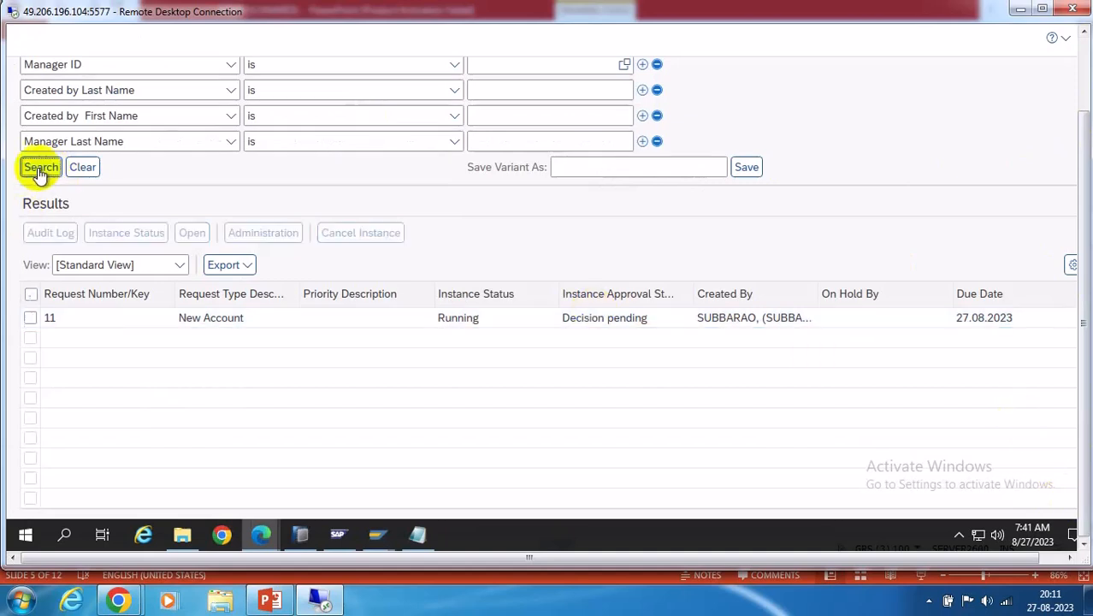
left_click(29, 318)
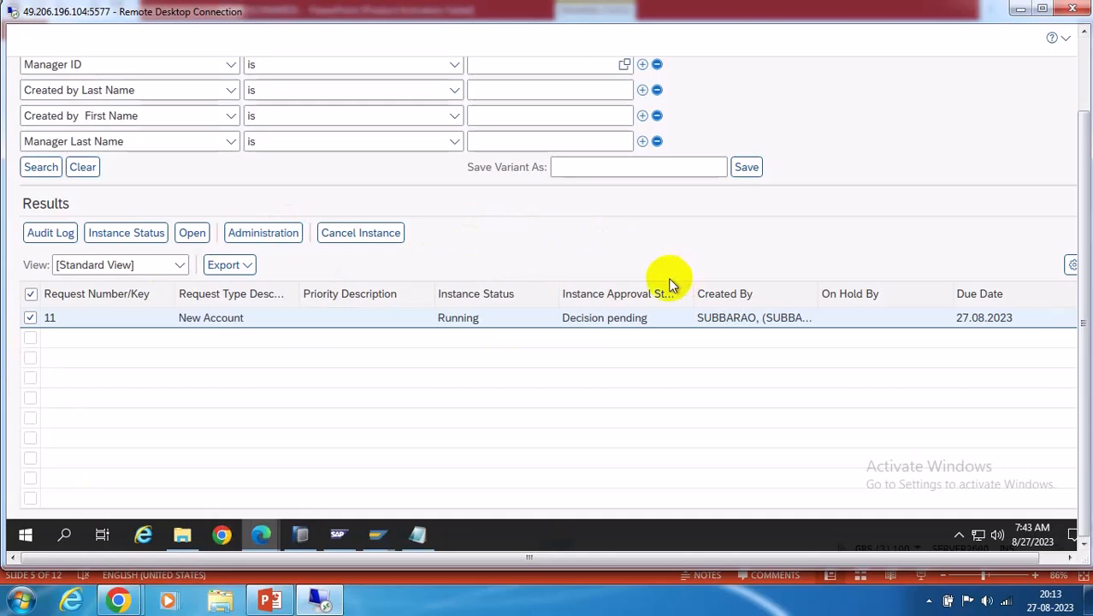
left_click(537, 171)
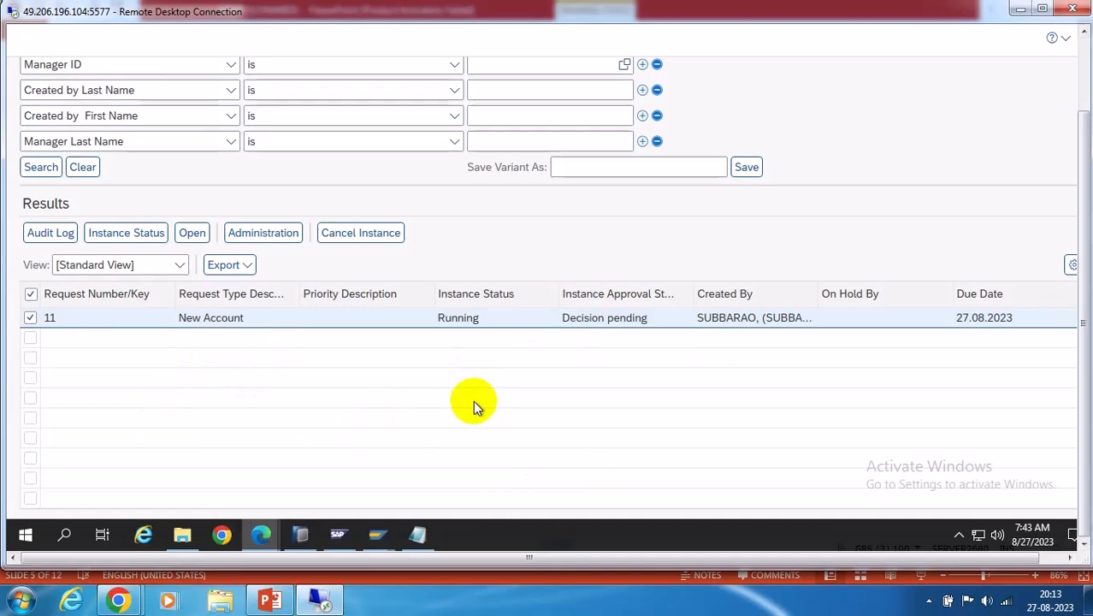
left_click(126, 236)
scroll(629, 304, "down", 5)
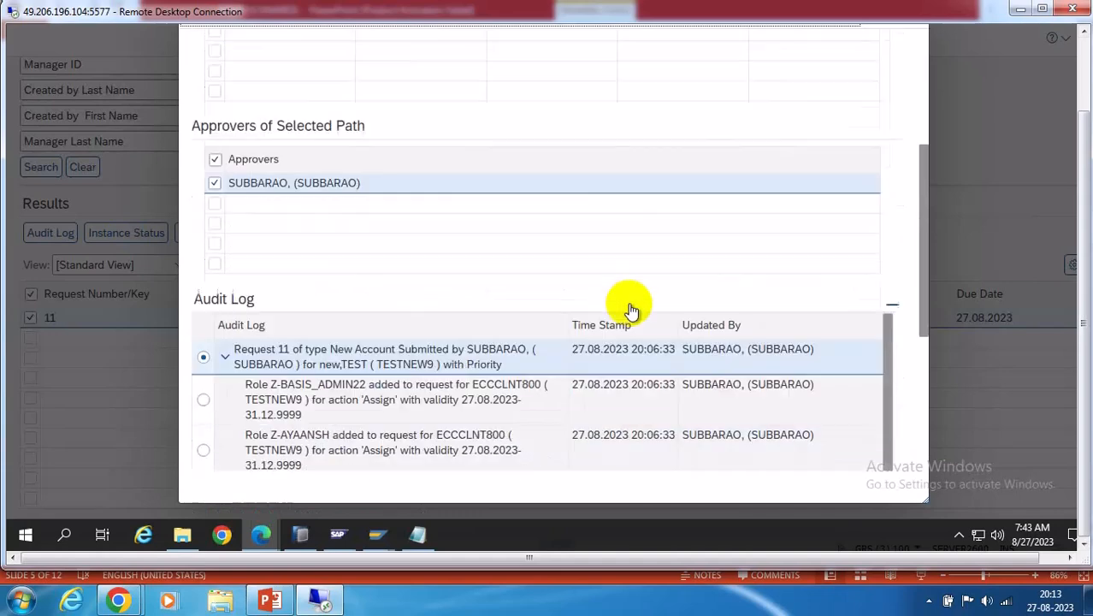
scroll(629, 304, "up", 5)
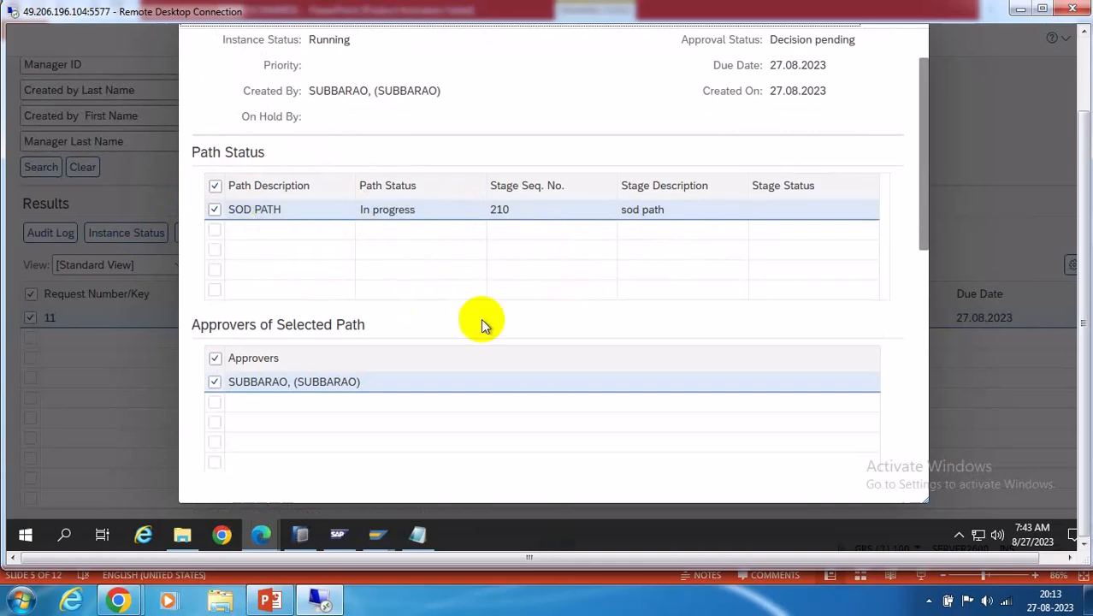
left_click(270, 600)
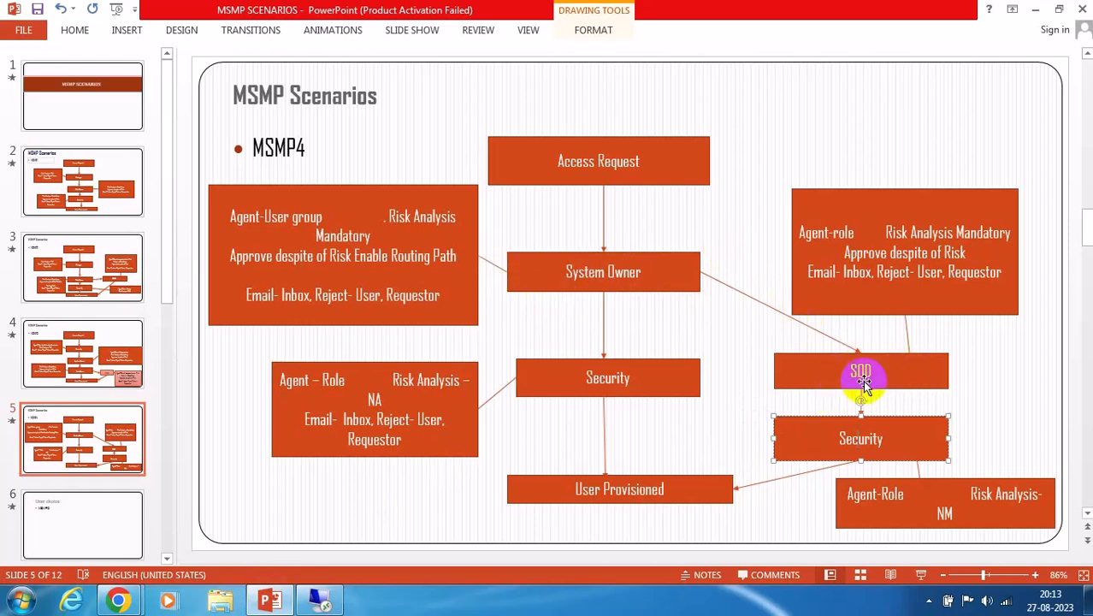
left_click(1035, 9)
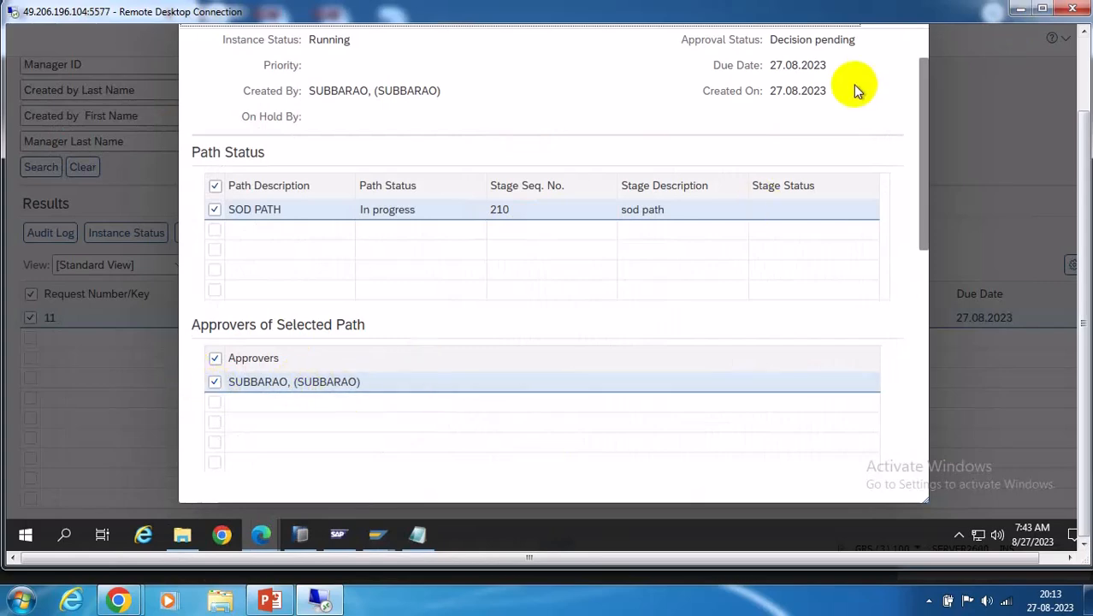
left_click(1085, 62)
left_click(911, 101)
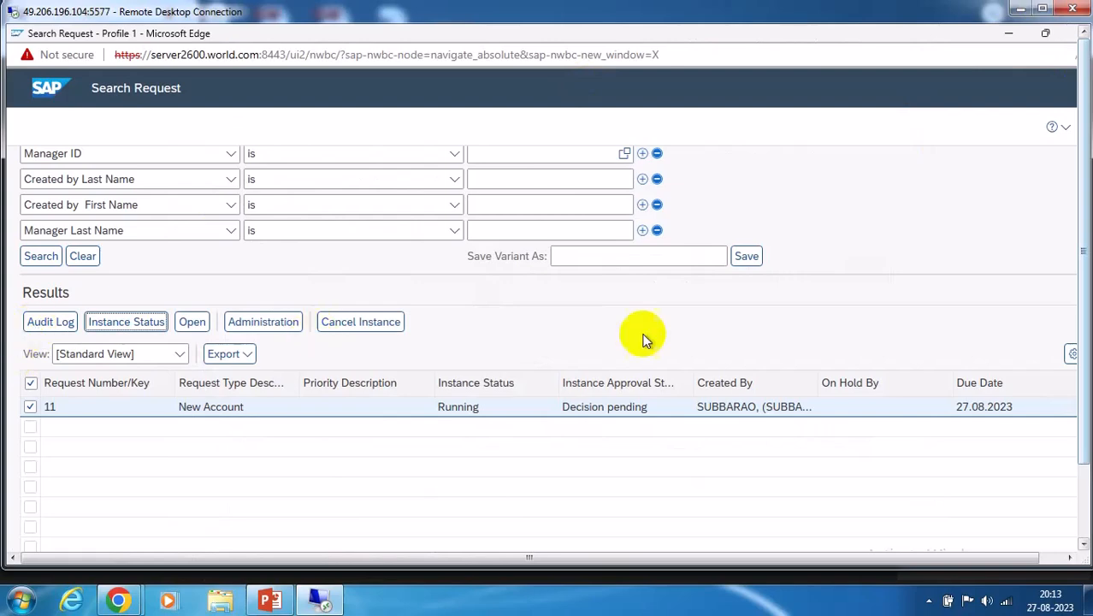
Minimize the Search Request window and open the Work Inbox under My Home
left_click(1007, 34)
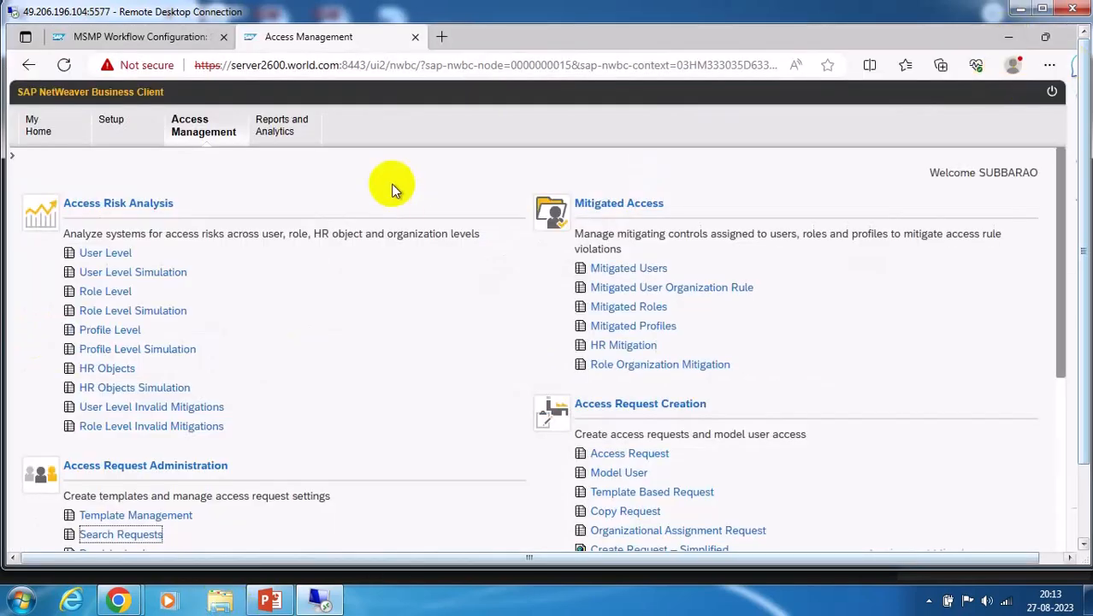
left_click(49, 128)
left_click(113, 255)
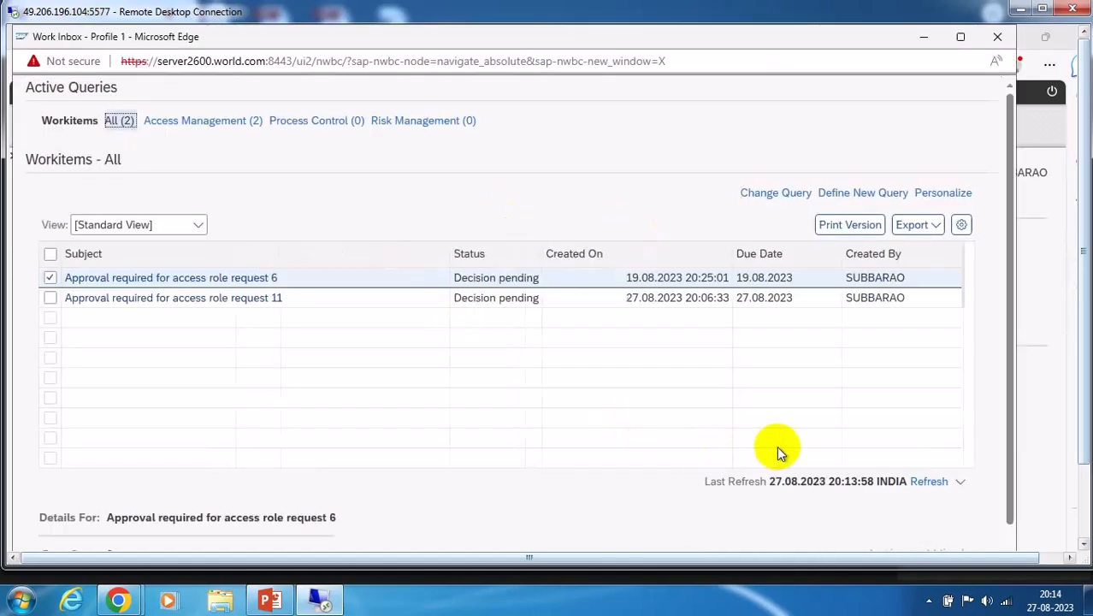
Select request 11's pending approval item instead of request 6's, then minimize the inbox
left_click(50, 300)
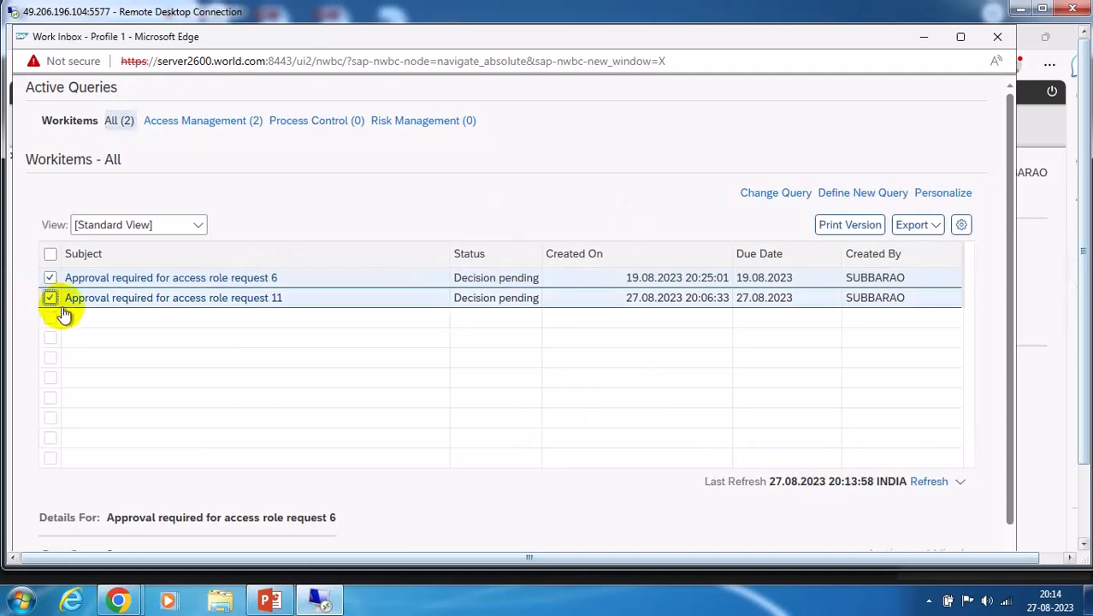
left_click(50, 277)
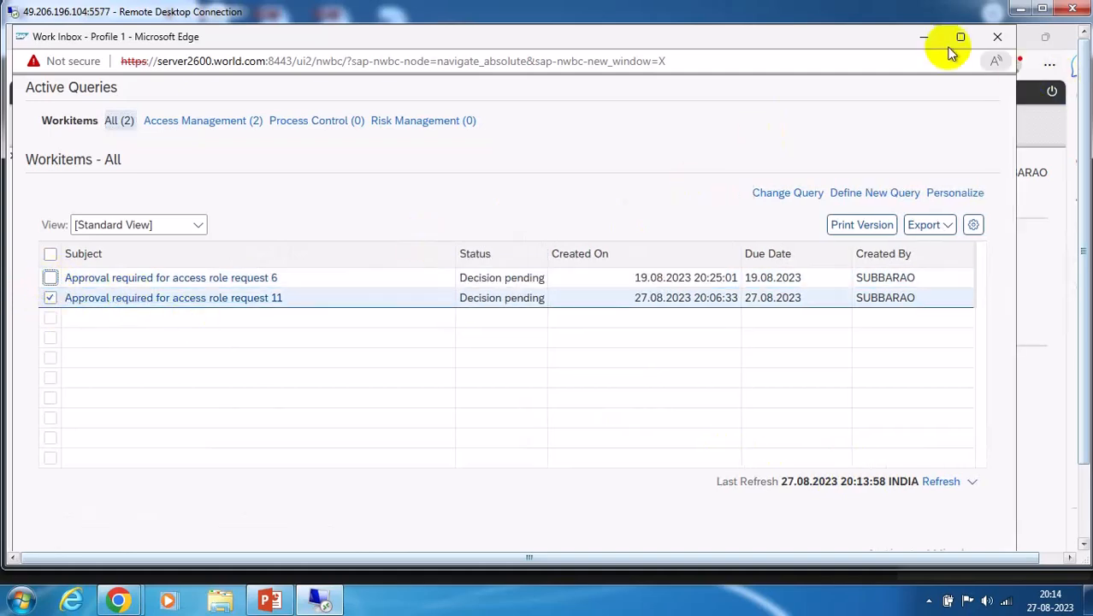
left_click(923, 37)
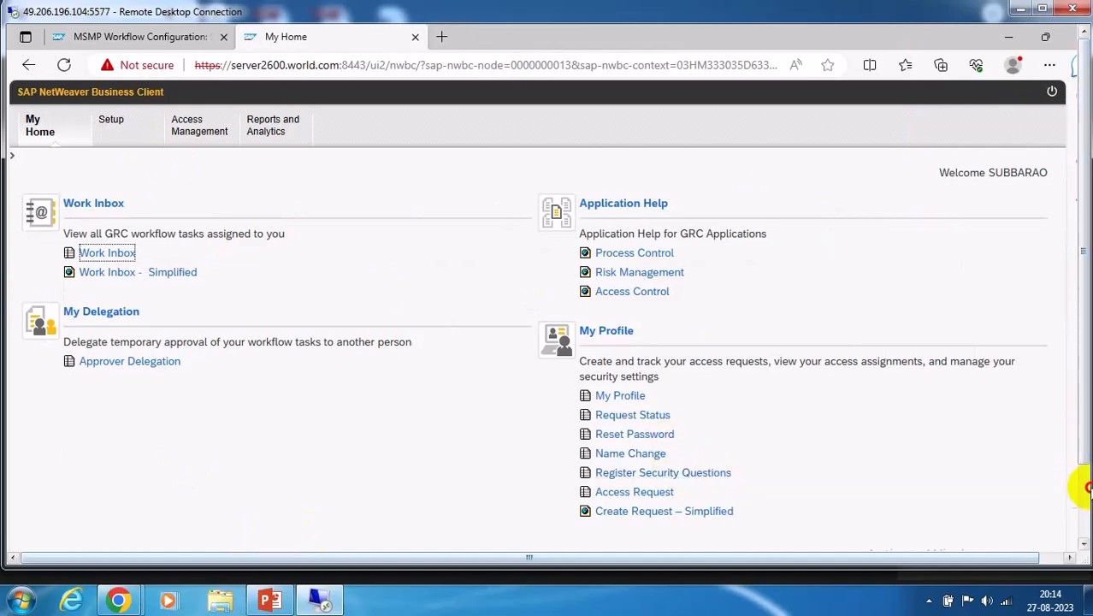
left_click(1086, 492)
Run transaction GRFNMW_DBGMONITOR_WD from the SAP Easy Access window
mouse_move(378, 546)
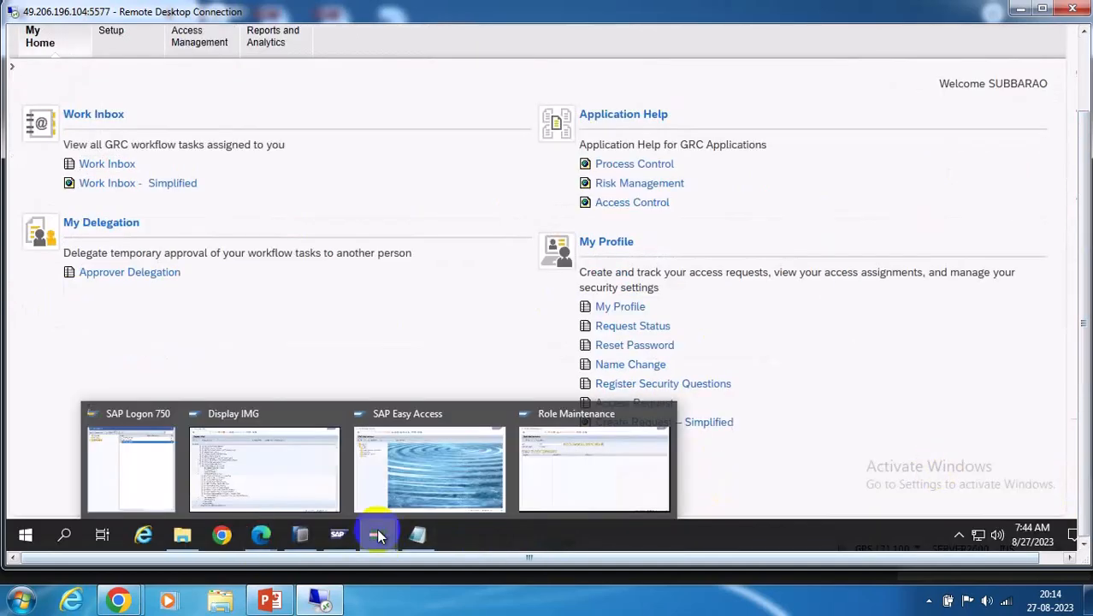
left_click(469, 462)
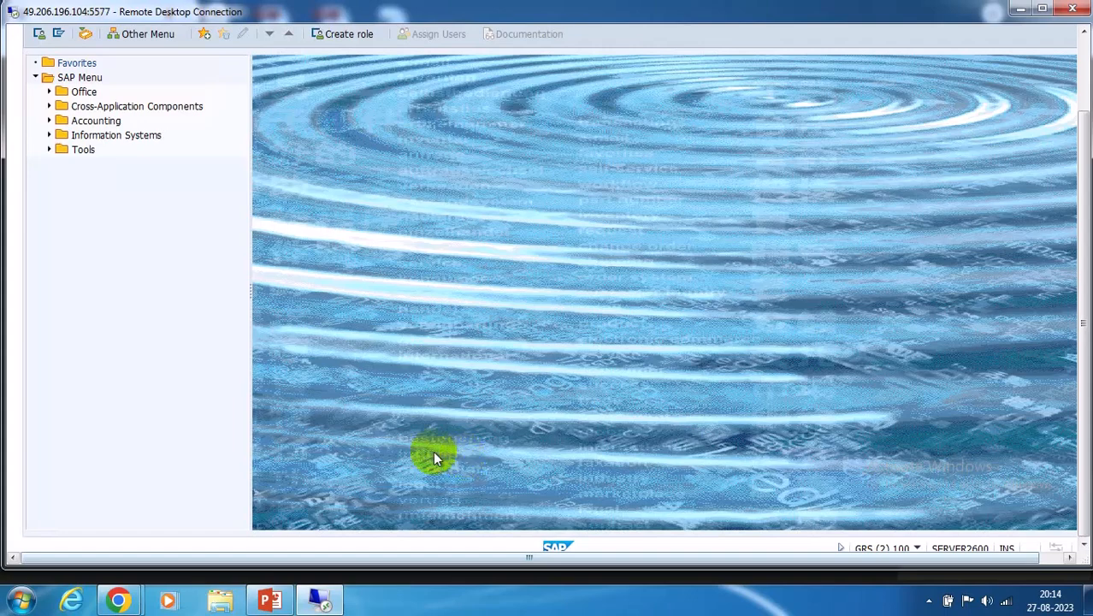
left_click(1083, 41)
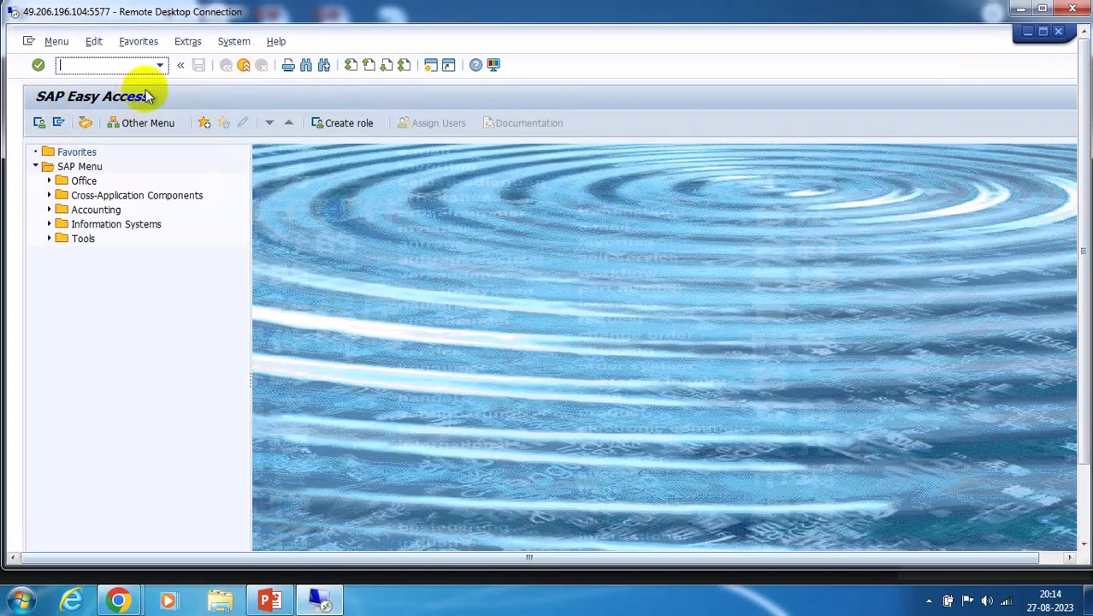
left_click(160, 65)
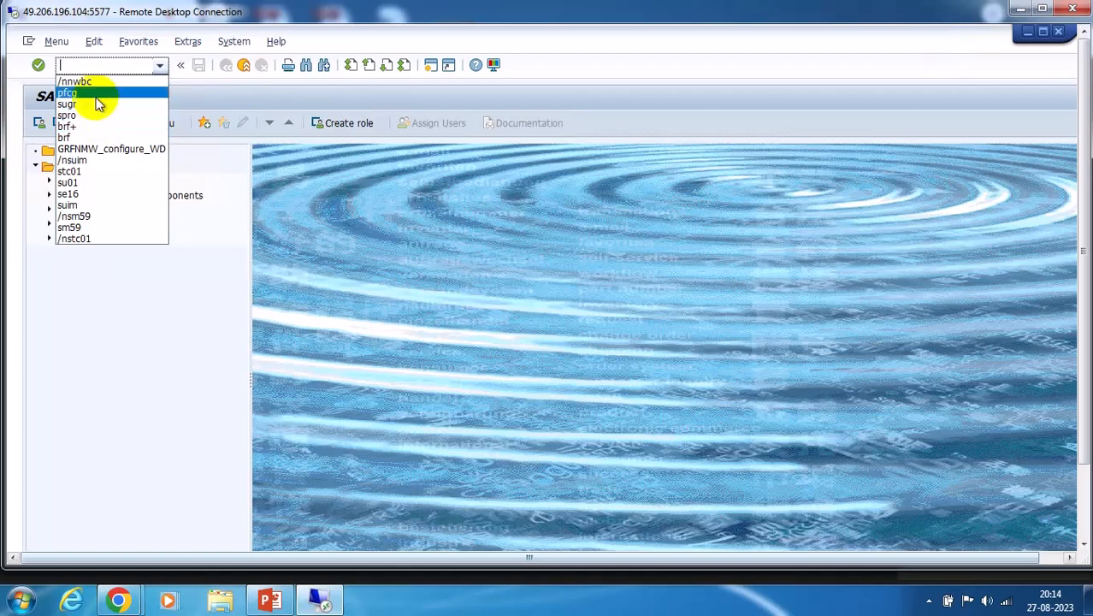
type("GRFNMW")
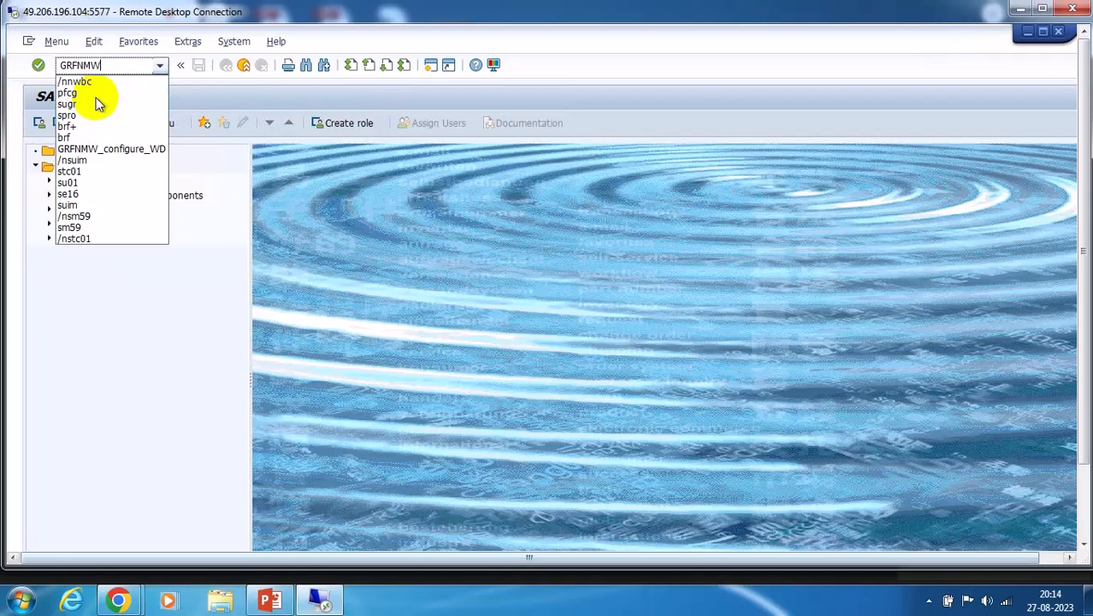
type("_")
type("DBG")
type("MONITO")
type("R_WD")
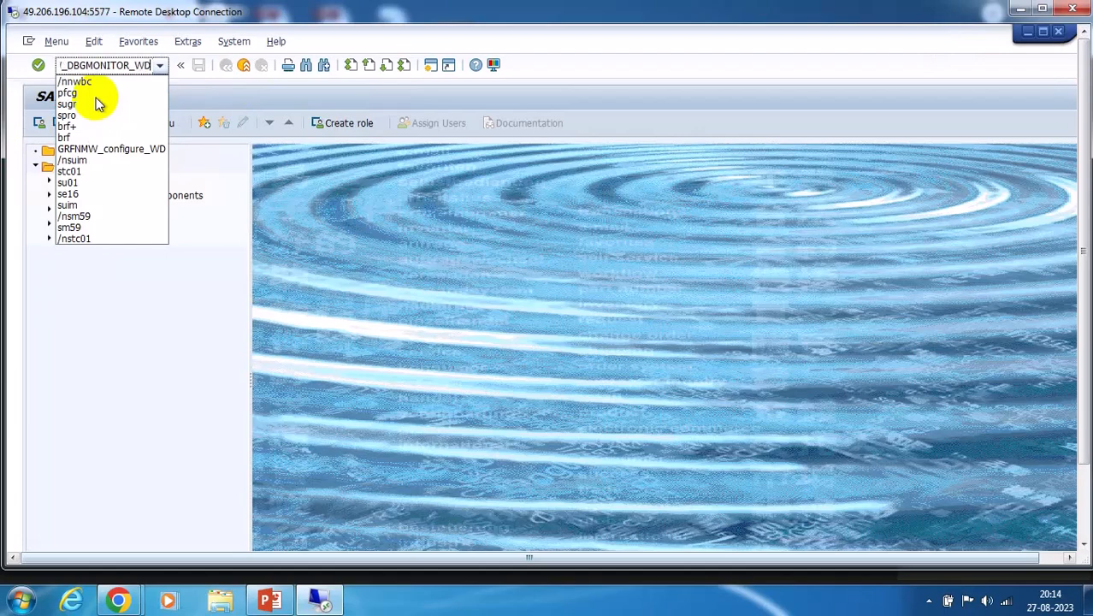
key("Return")
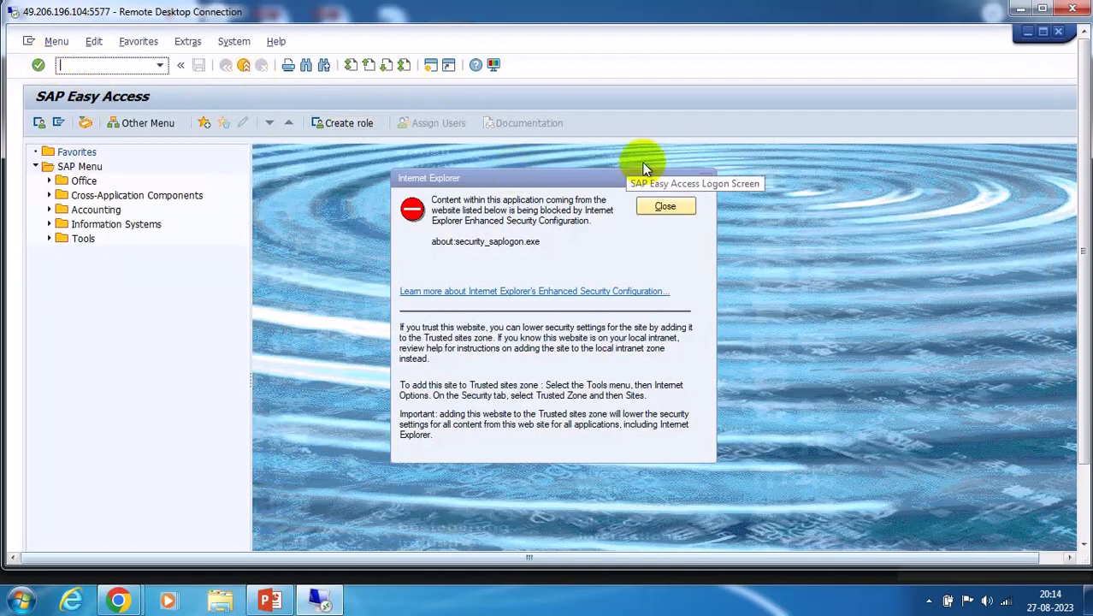
Dismiss the security prompt, select the full MSMP monitor address, and minimize that browser window
left_click(705, 178)
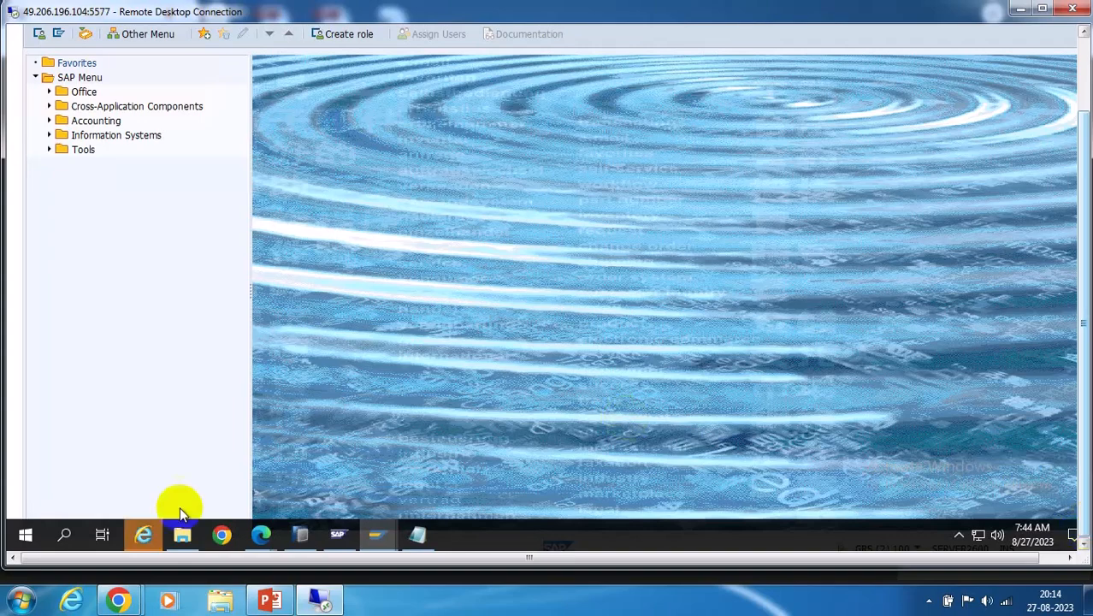
left_click(142, 534)
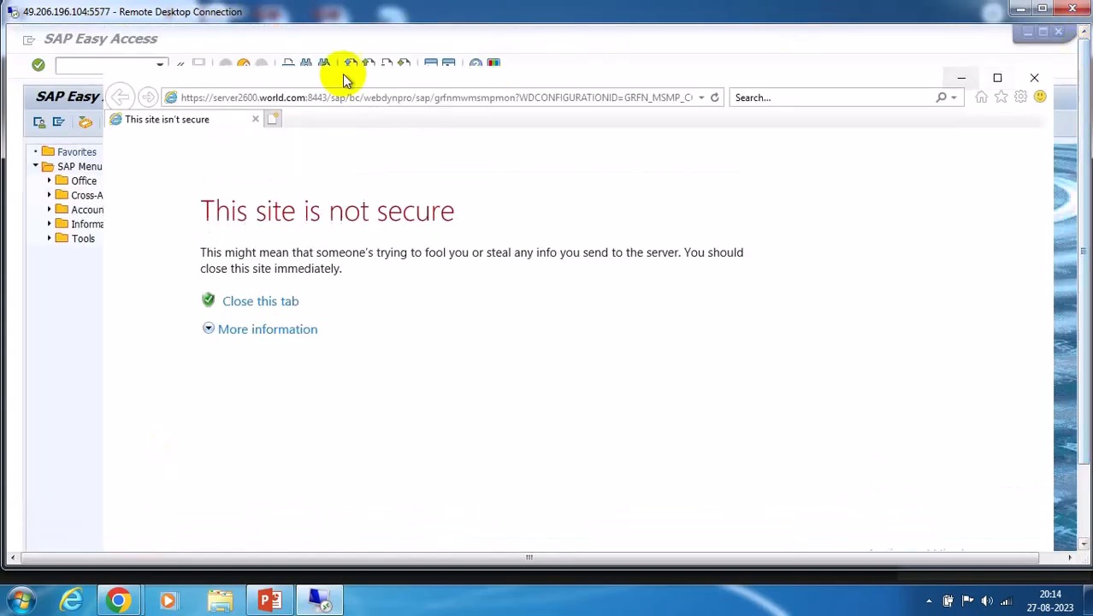
left_click(454, 99)
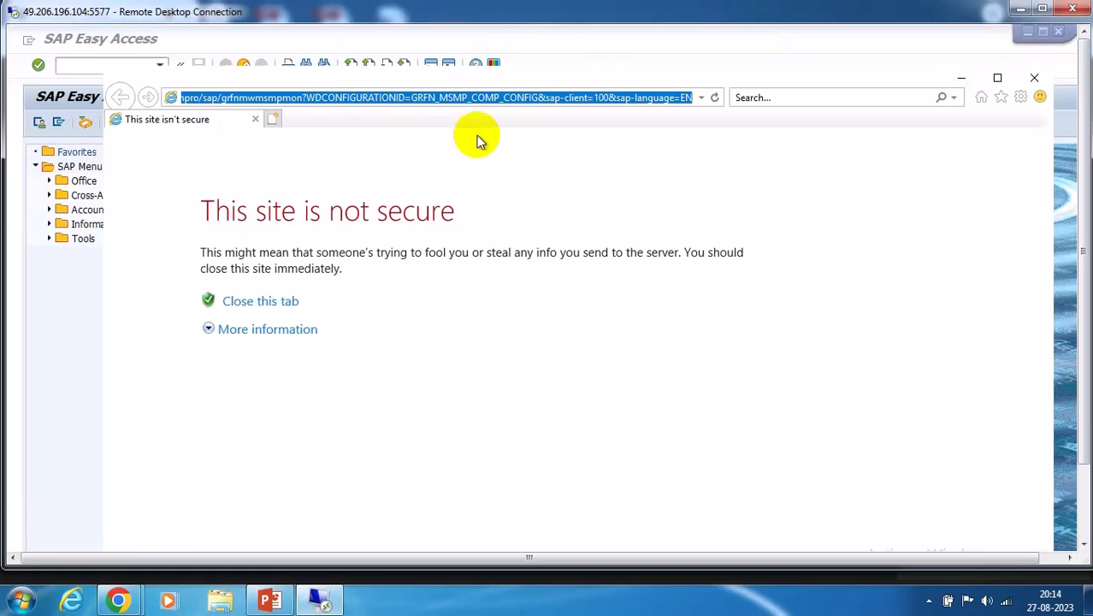
left_click(965, 84)
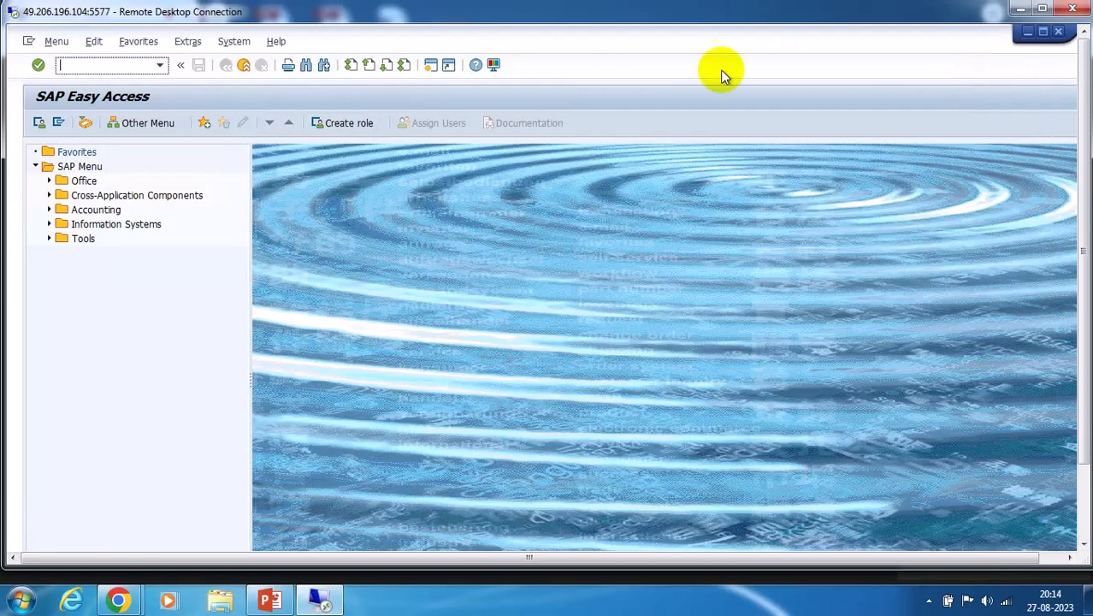
Toggle Remote Desktop full screen and minimize SAP Easy Access to reveal the NWBC browser
left_click(1084, 509)
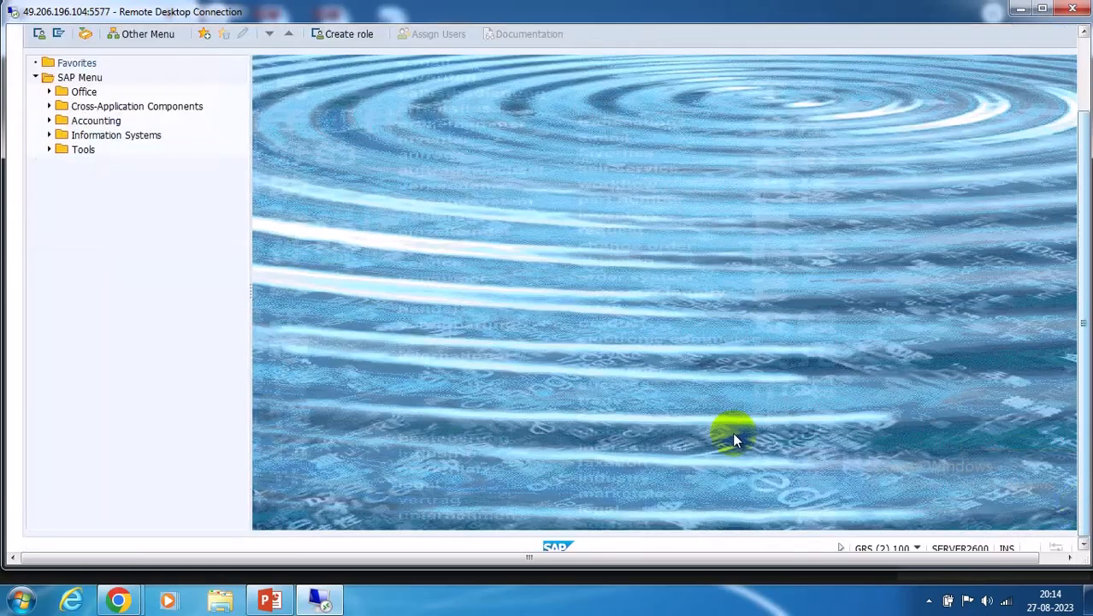
left_click(1069, 560)
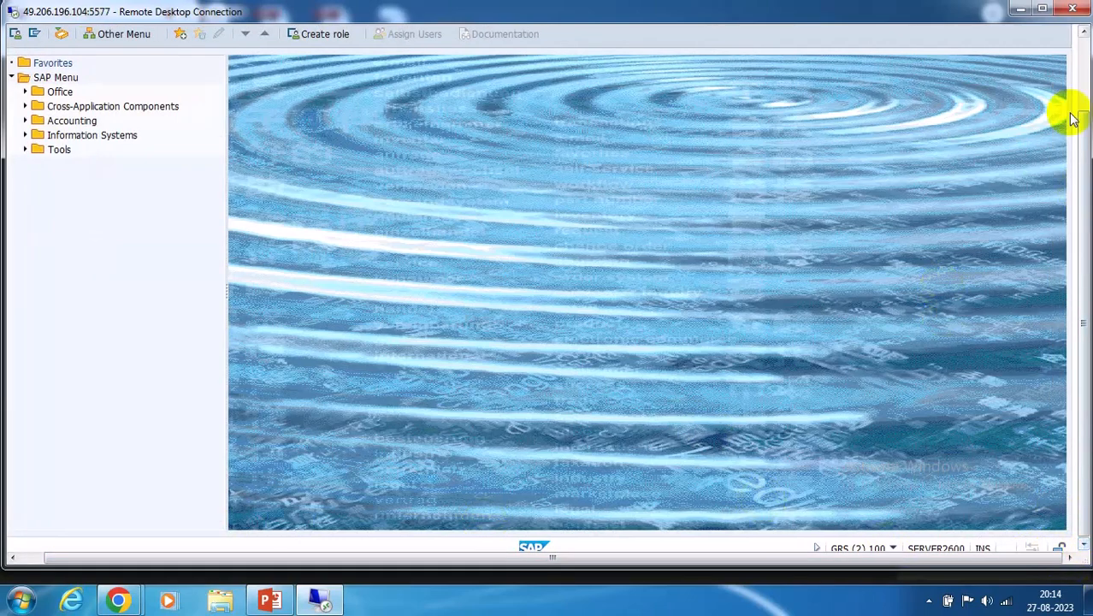
left_click(1084, 65)
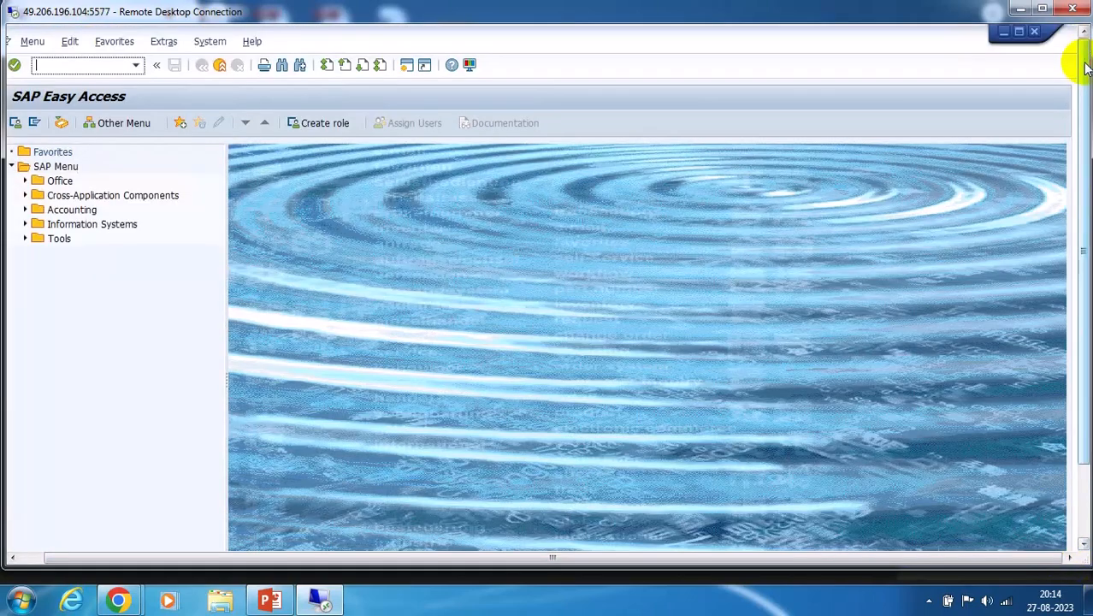
left_click(1040, 10)
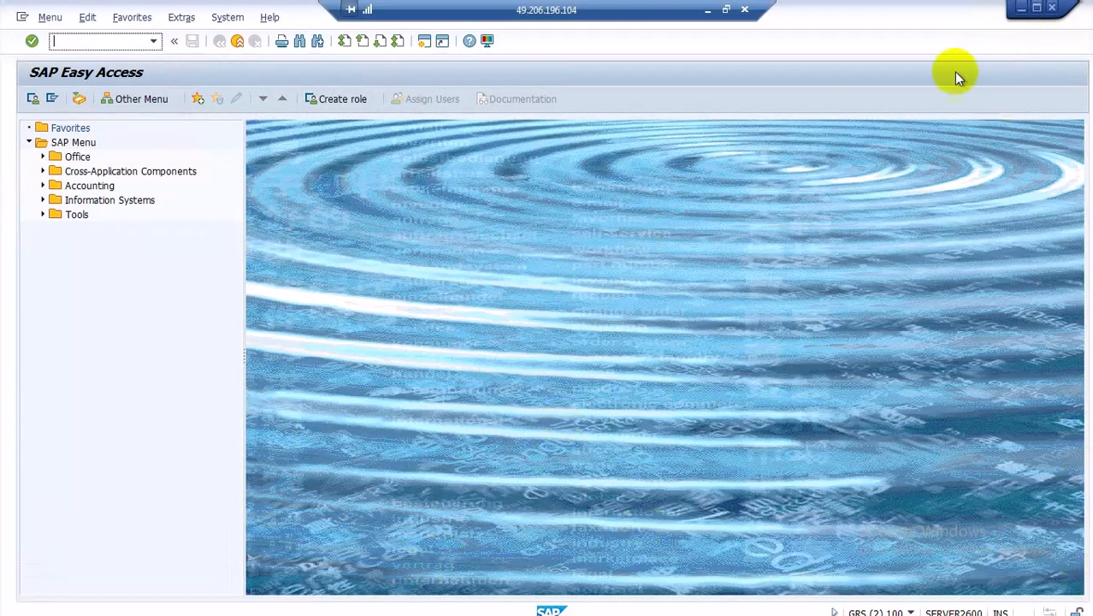
left_click(725, 10)
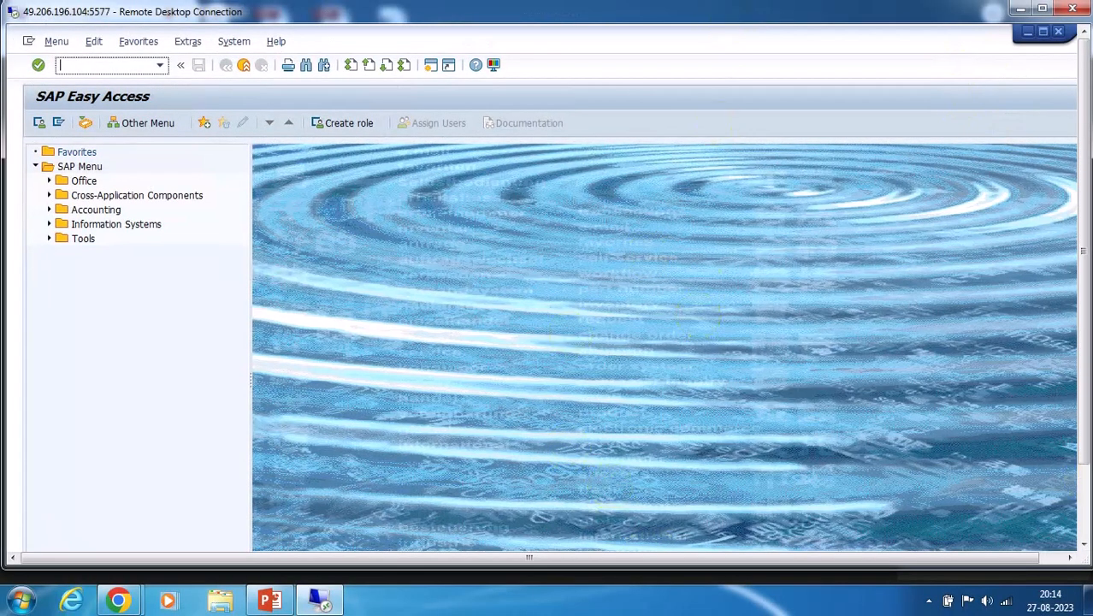
left_click(1085, 505)
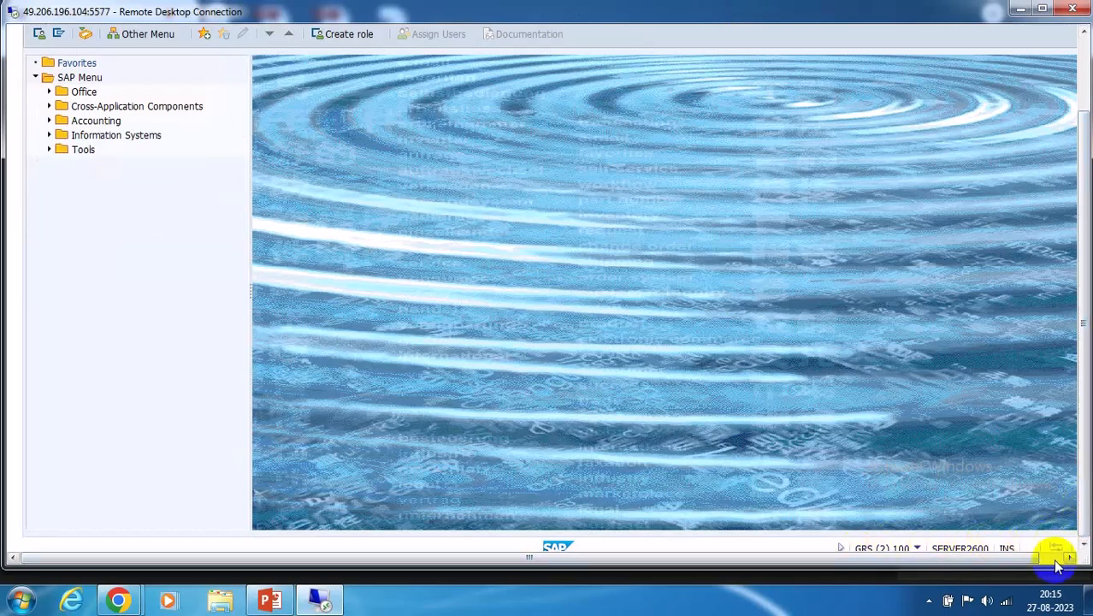
left_click(1057, 558)
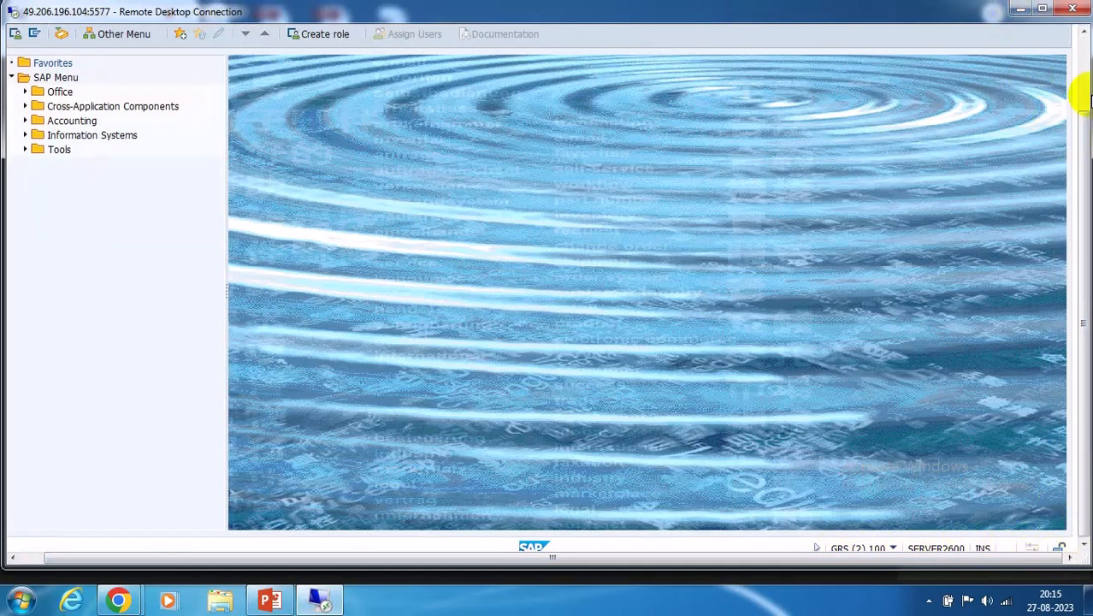
left_click(1083, 49)
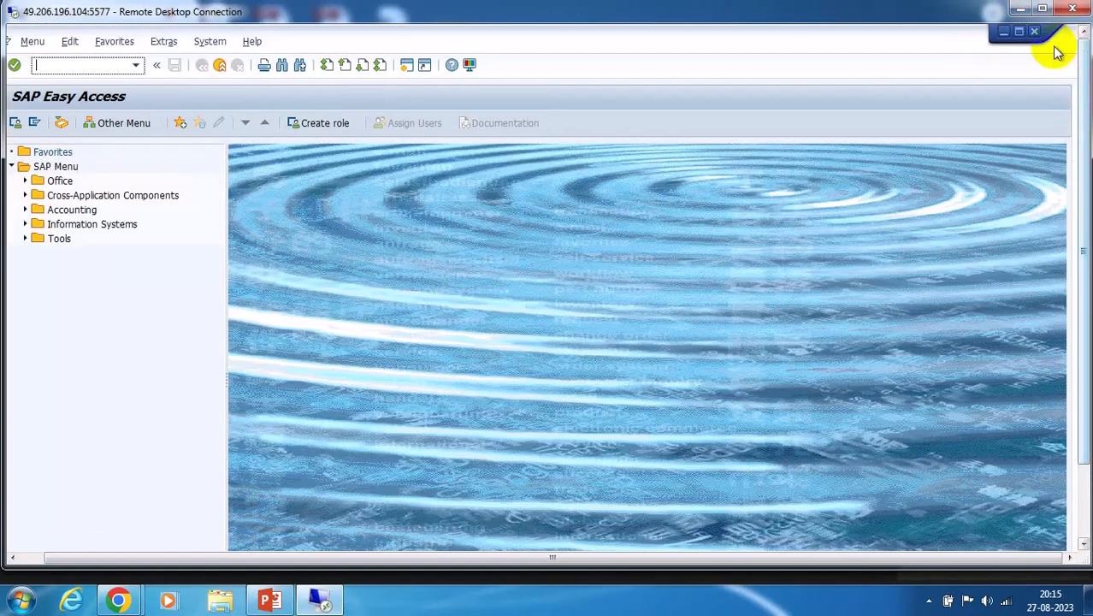
left_click(1004, 35)
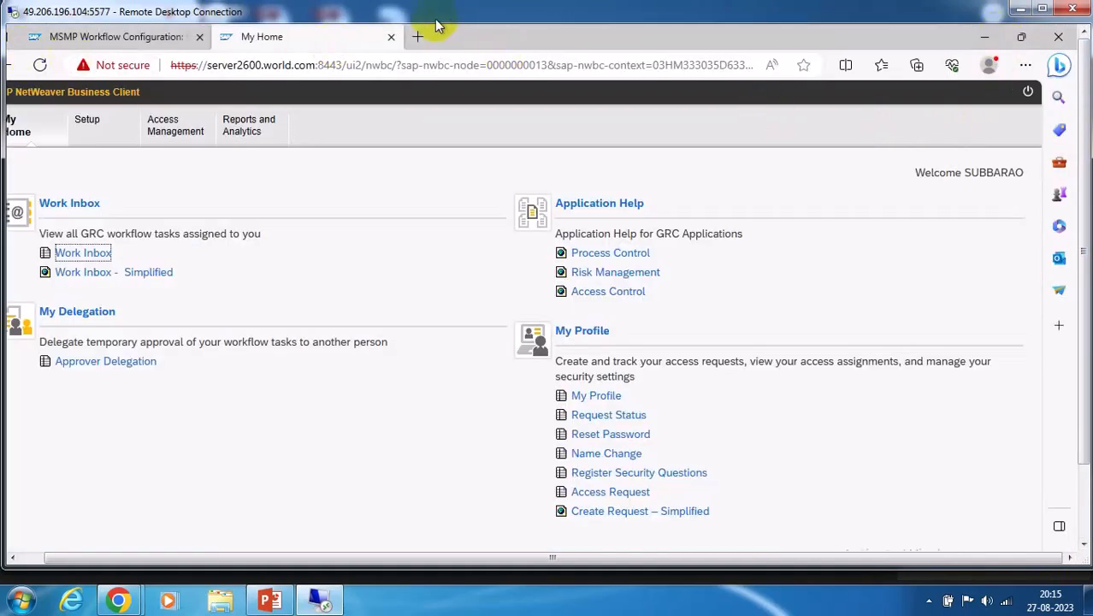
Load the pasted MSMP Instance Runtime Monitor address in a new browser tab
left_click(415, 37)
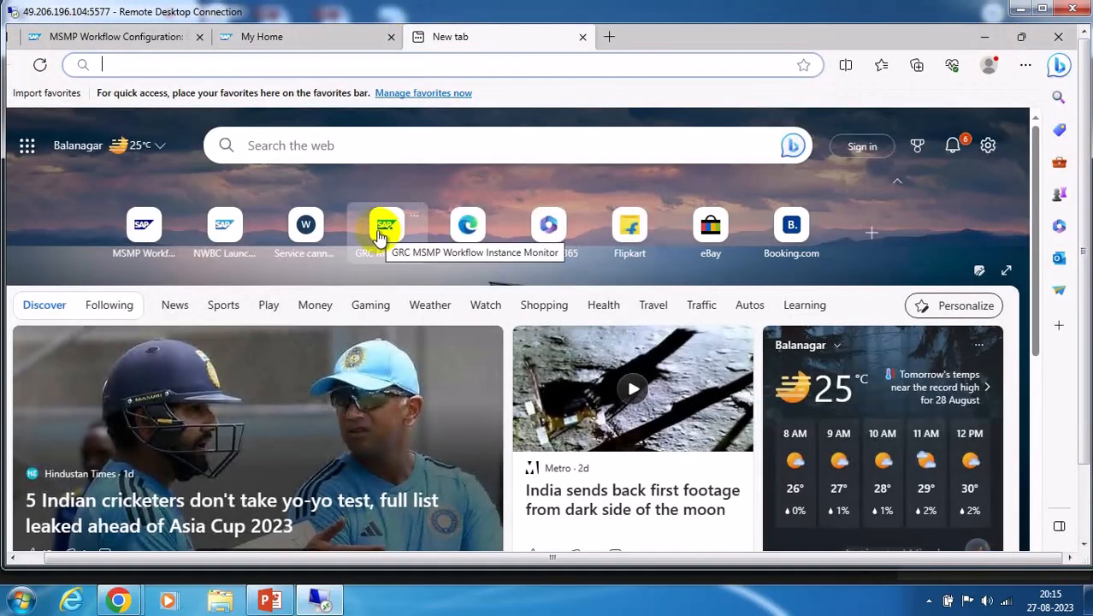
type("https://server2600.world.com:8443/sap/bc/webdynpro/sap/grfnmwmsmpmon?WDCONFIGURATIONID=GRFN_MSMP_COMP_CONFIG&sap-client=100&sap-language=EN")
key("Return")
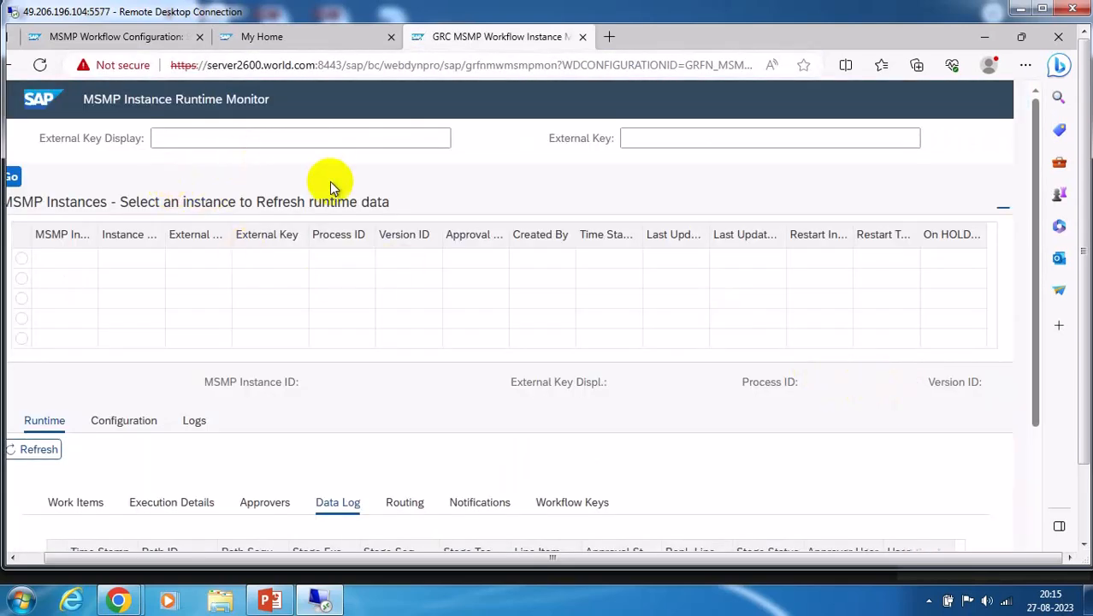
Check SAP Easy Access's recent transactions and the Work Inbox, then return to the MSMP monitor
left_click(1083, 490)
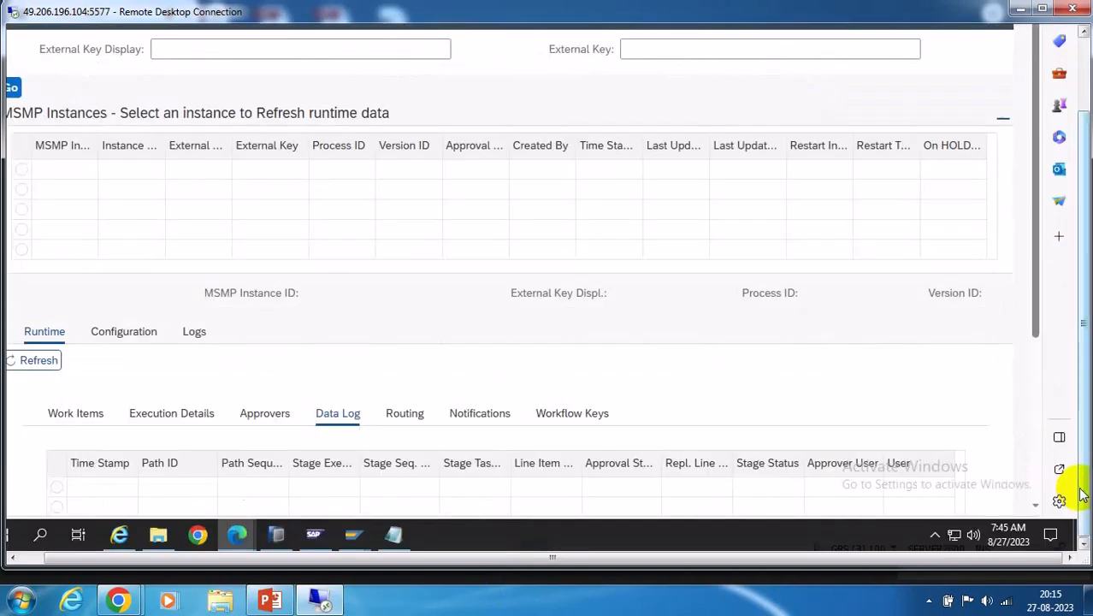
mouse_move(354, 528)
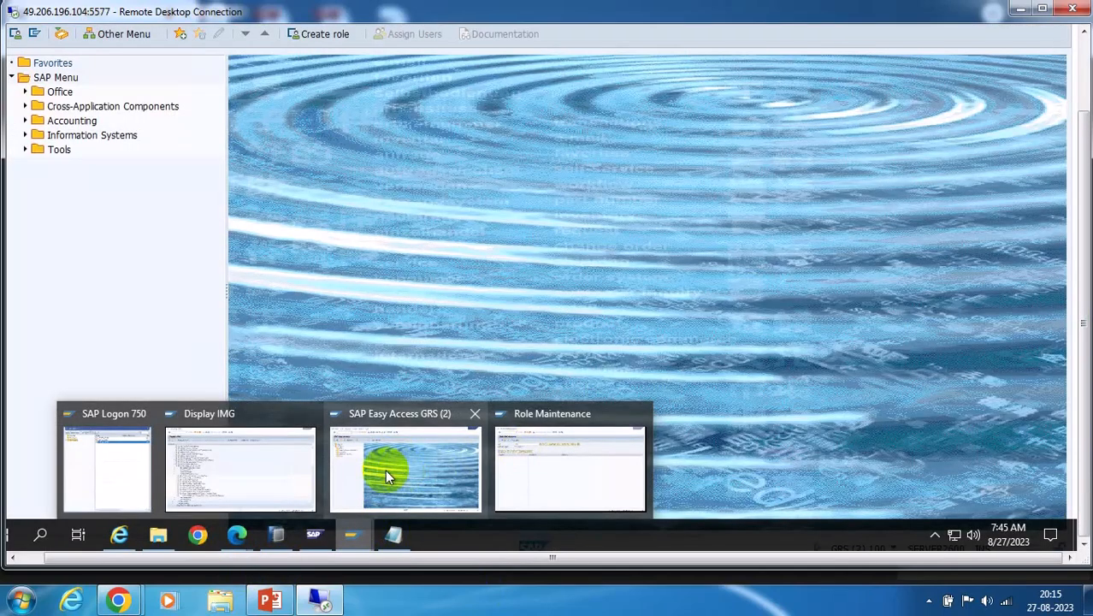
left_click(383, 470)
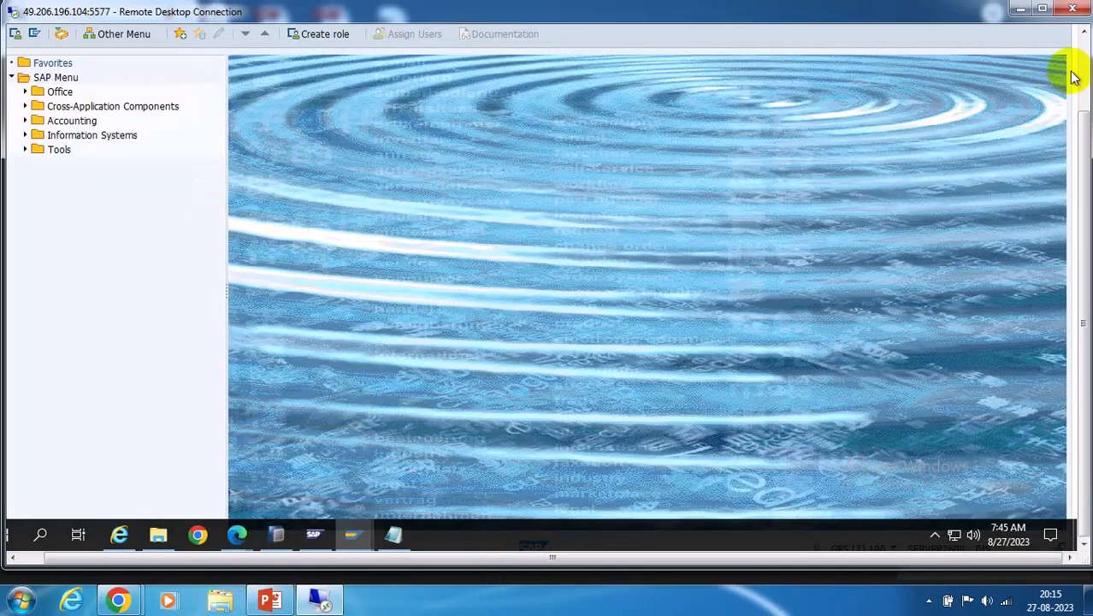
left_click(1084, 58)
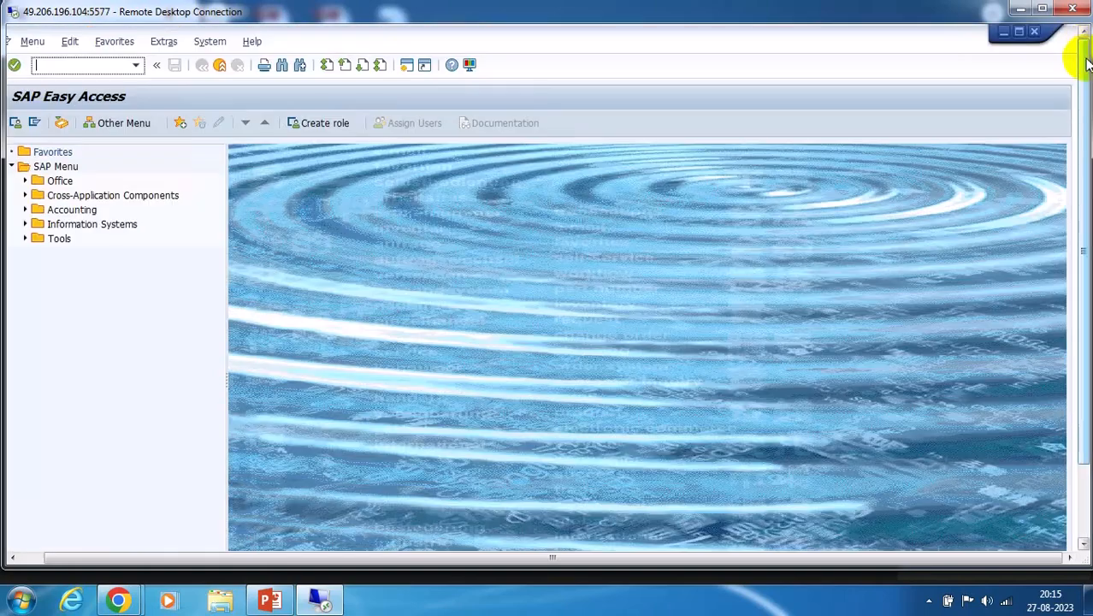
left_click(136, 65)
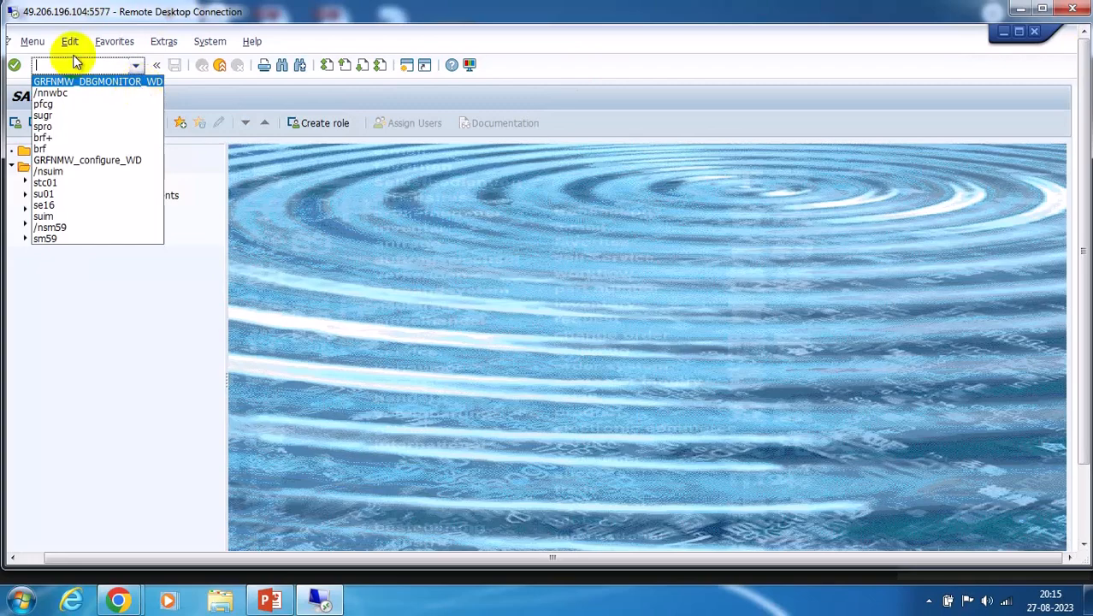
left_click(998, 416)
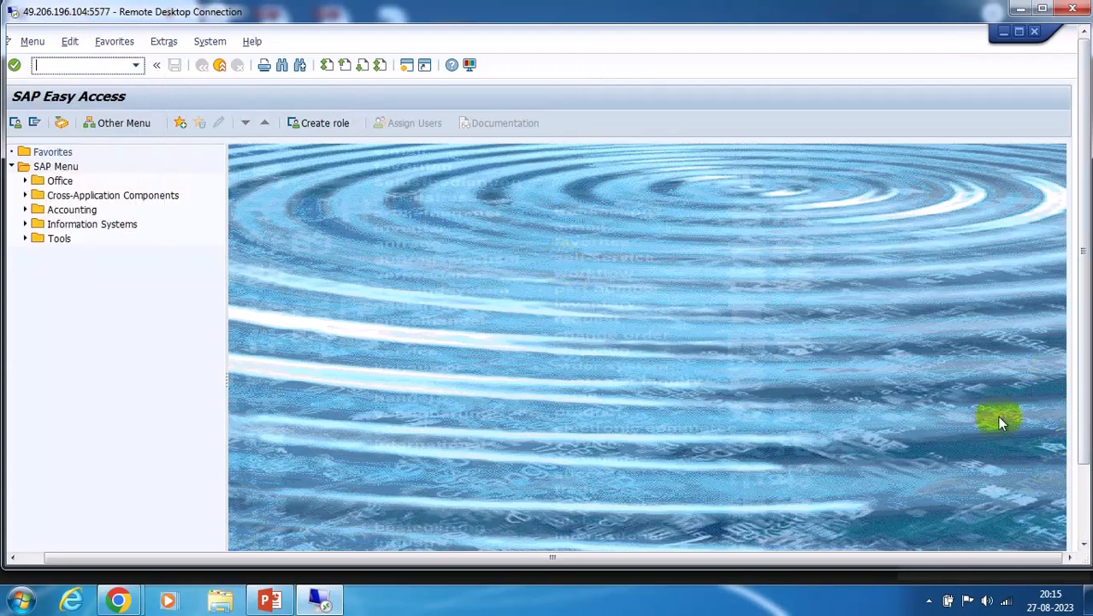
left_click(1084, 498)
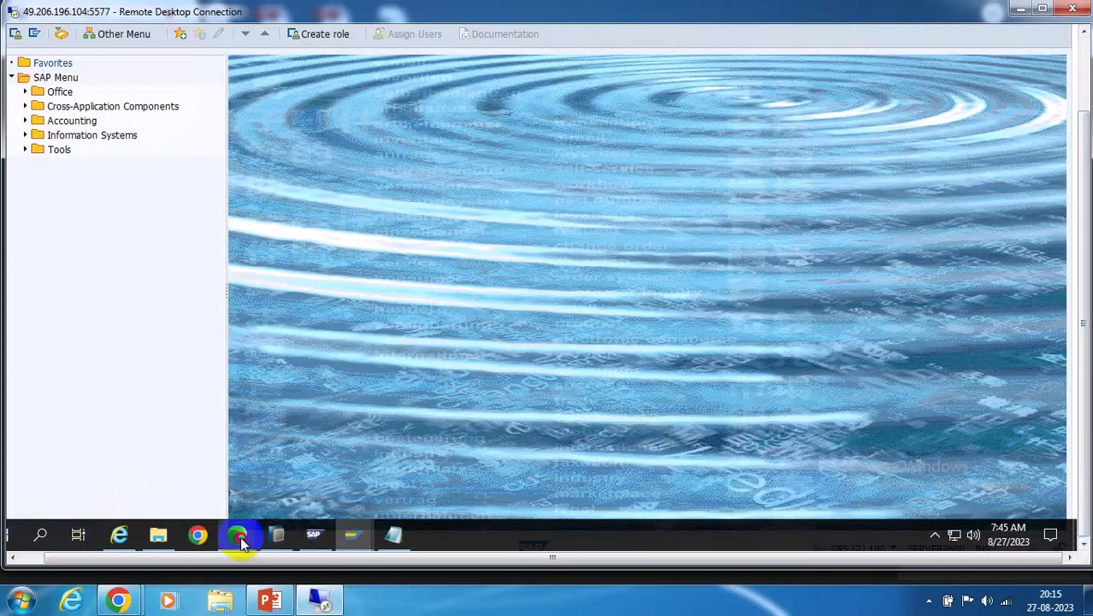
mouse_move(239, 541)
left_click(716, 464)
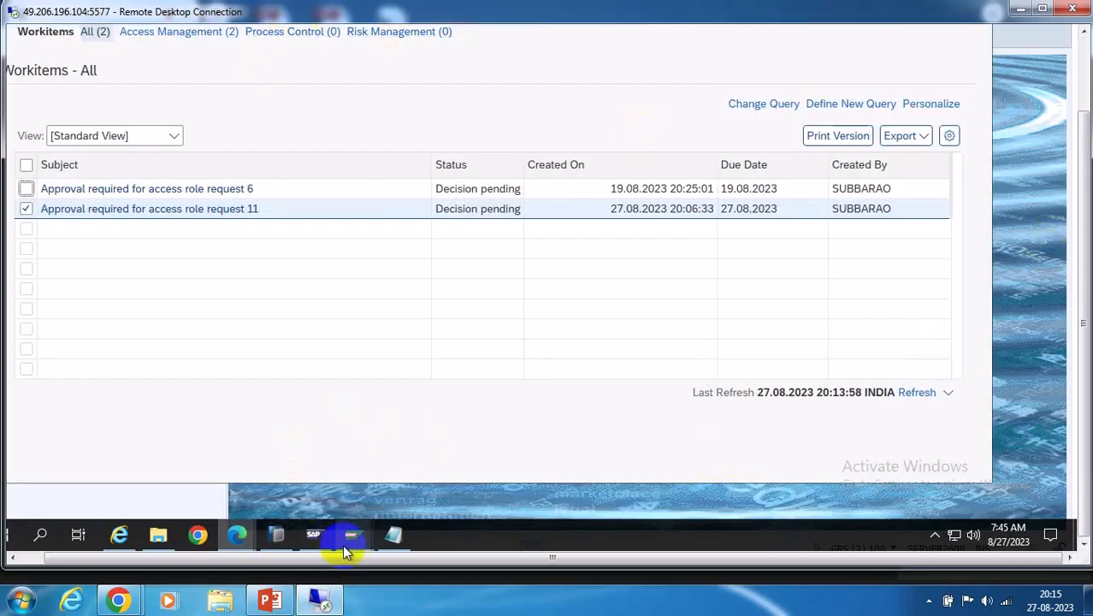
mouse_move(237, 537)
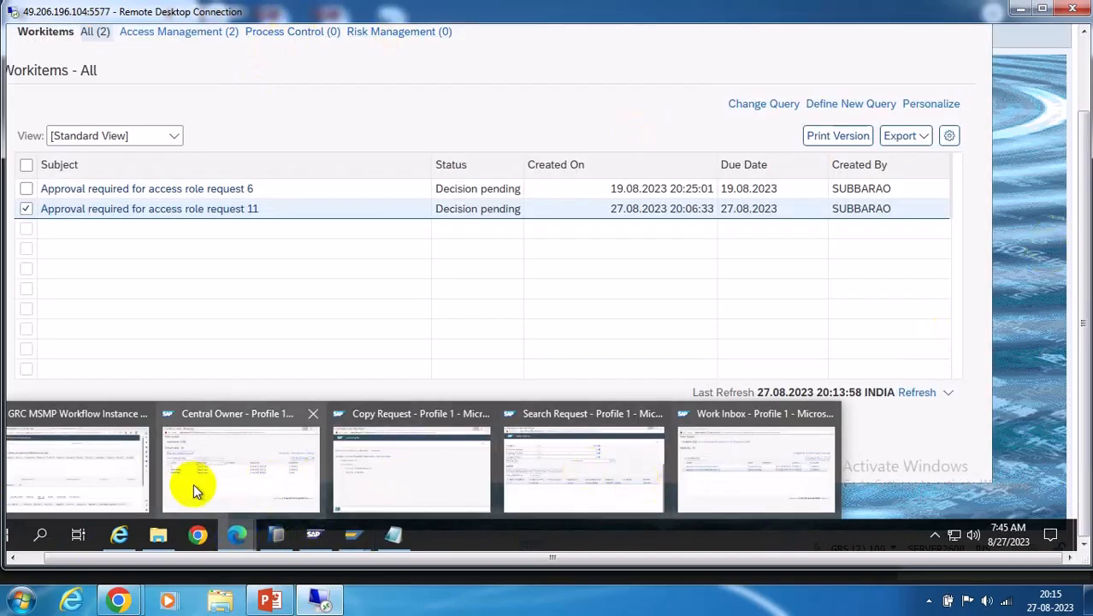
left_click(109, 474)
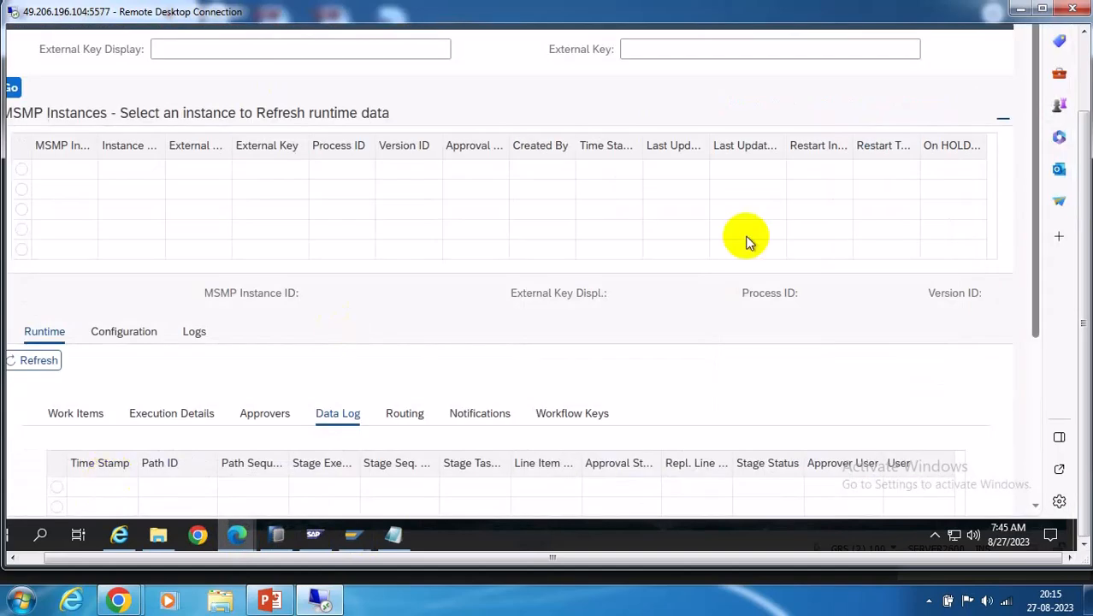
left_click(1087, 60)
Search External Key 11 to show request 11's instance RUNNING with approval PENDING
left_click(158, 137)
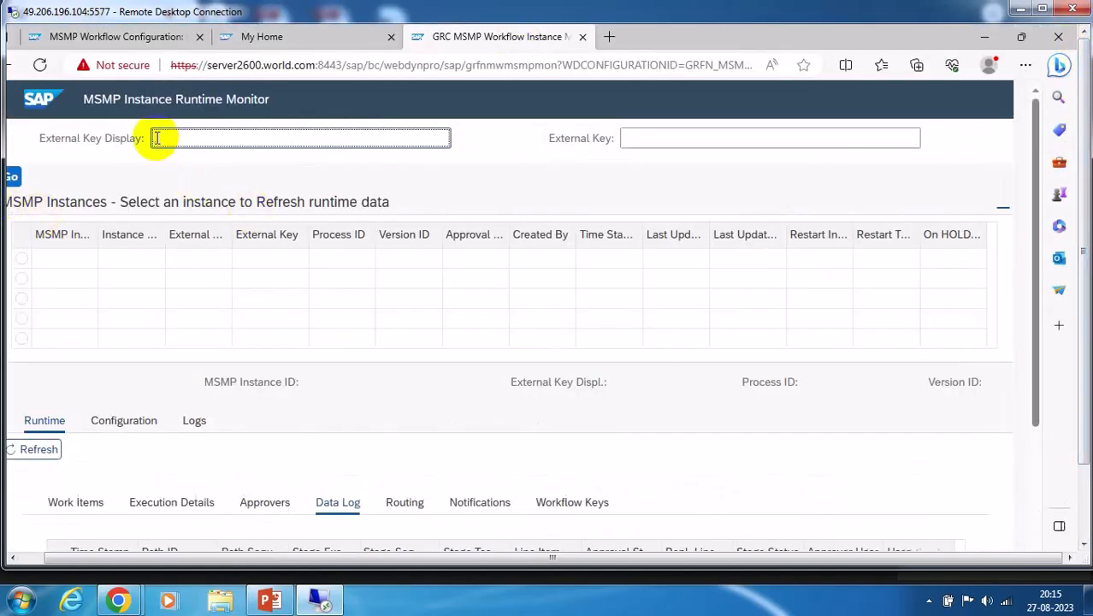
left_click(17, 180)
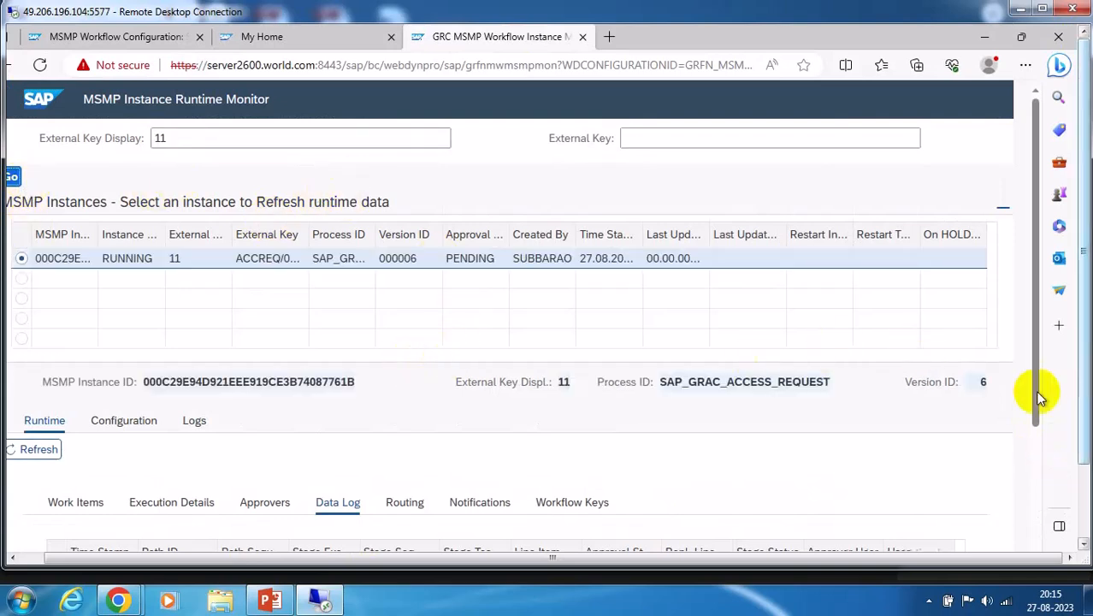
left_click(12, 558)
left_click(12, 558)
left_click(12, 558)
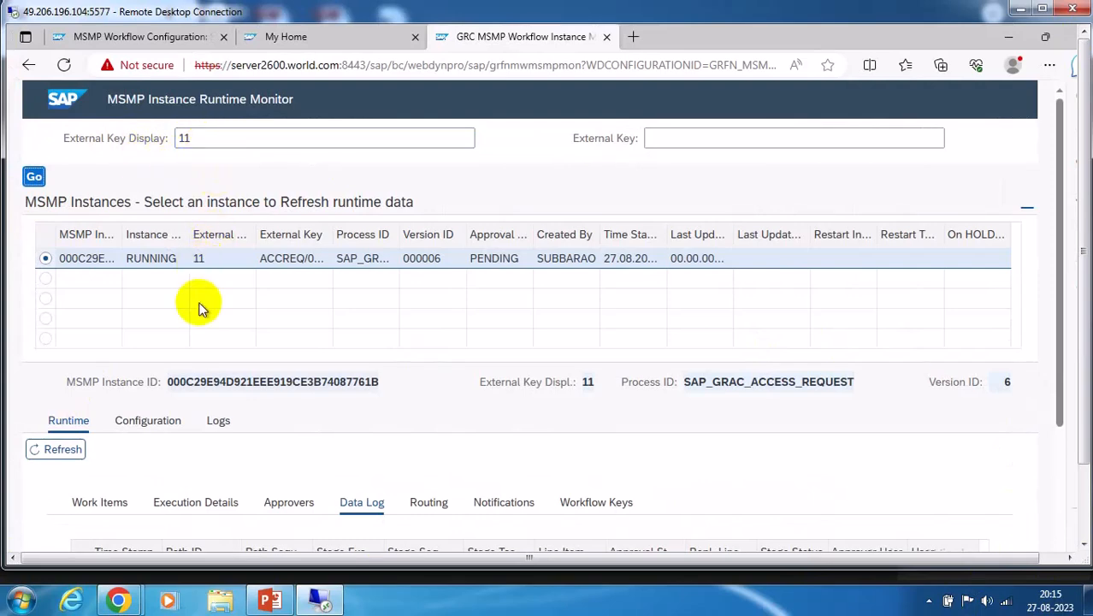
scroll(884, 471, "down", 4)
scroll(881, 468, "up", 2)
scroll(881, 467, "up", 2)
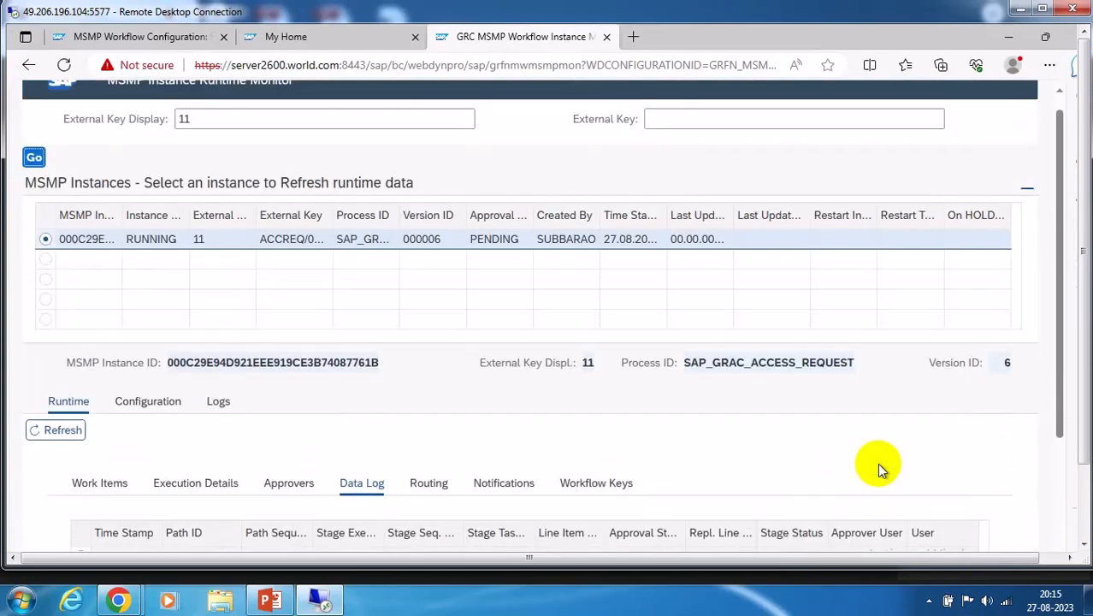
In Path Stages, widen the Path ID, Stage Config ID and Agent ID columns
left_click(148, 403)
scroll(505, 416, "down", 4)
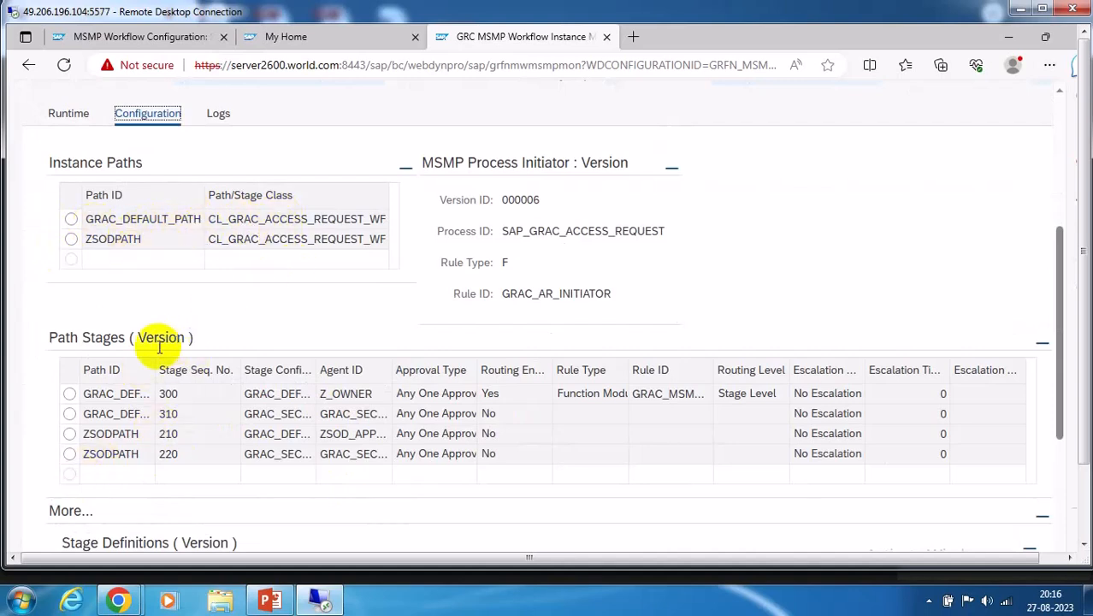
left_click_drag(153, 360, 269, 363)
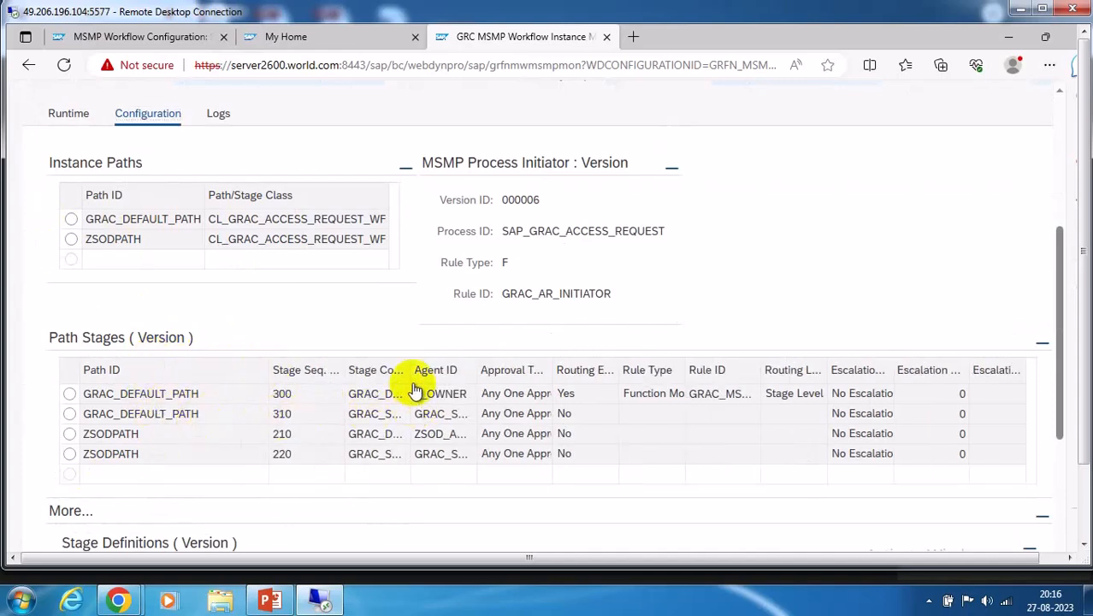
left_click_drag(411, 361, 507, 363)
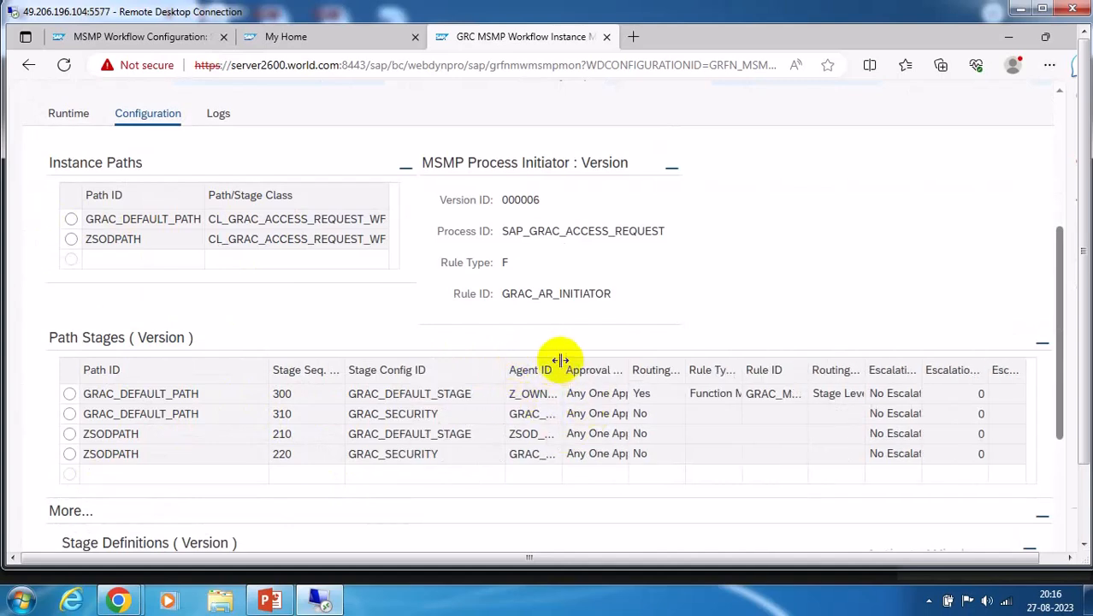
left_click_drag(560, 364, 630, 368)
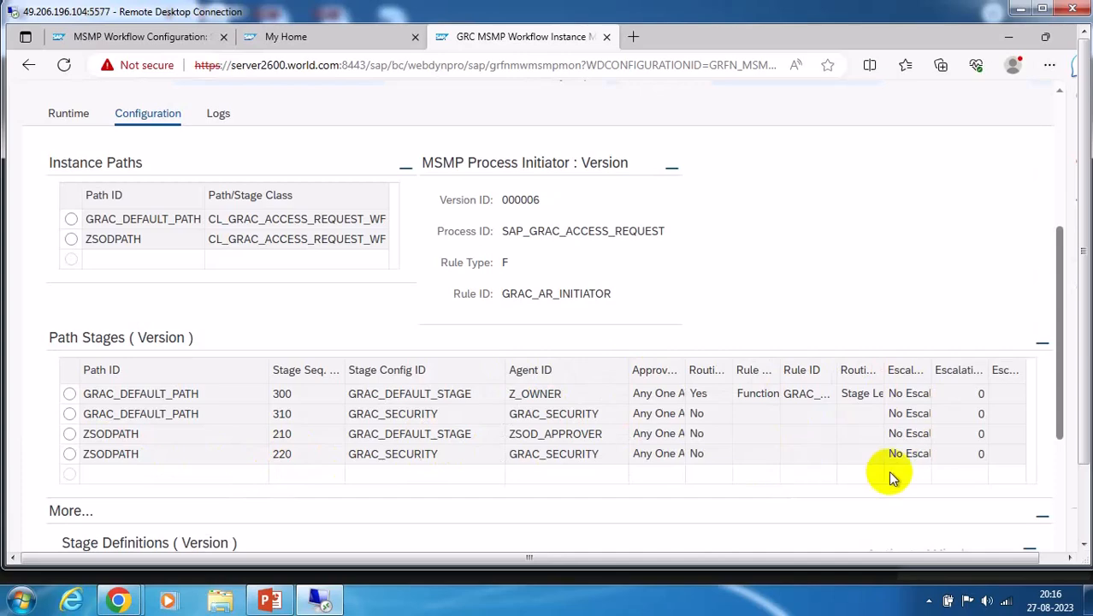
scroll(289, 313, "down", 3)
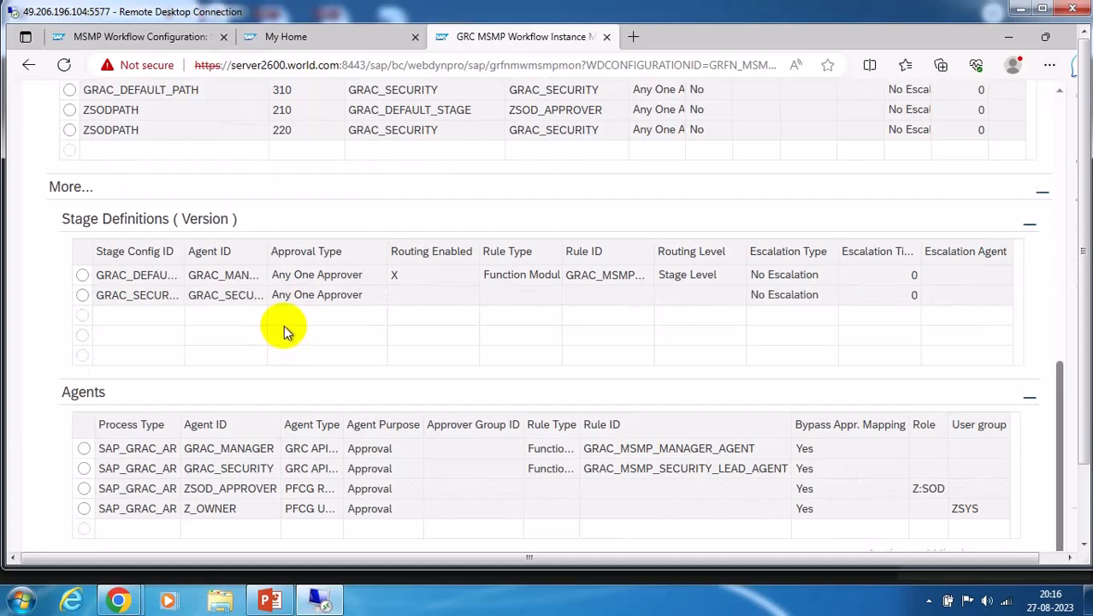
scroll(281, 326, "up", 2)
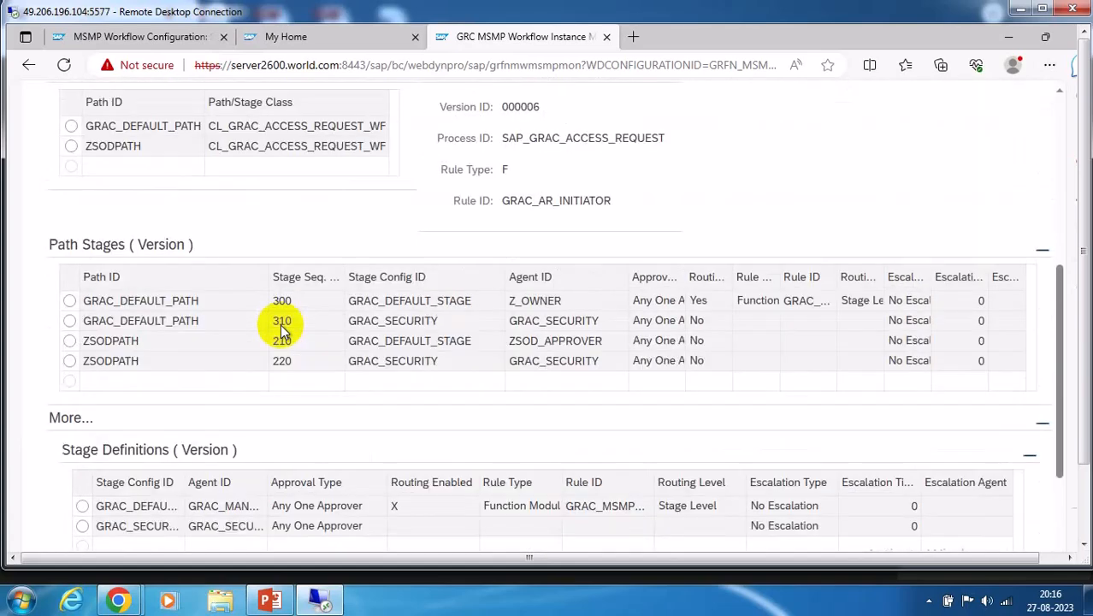
scroll(281, 329, "up", 2)
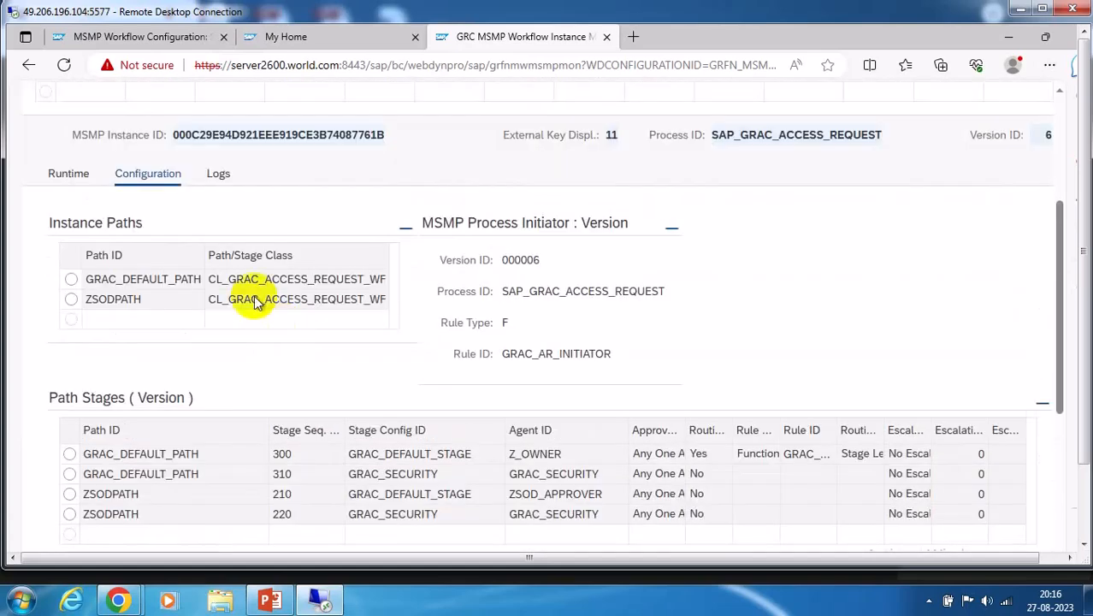
Show the Runtime work items: background steps completed, subworkflow STARTED
left_click(68, 175)
left_click(99, 255)
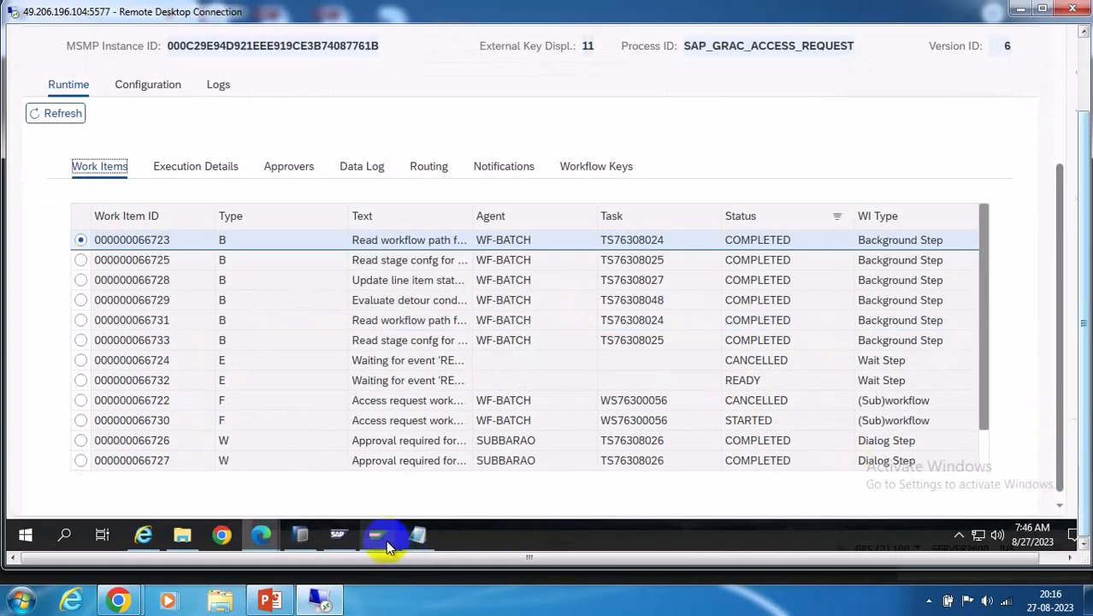
mouse_move(376, 536)
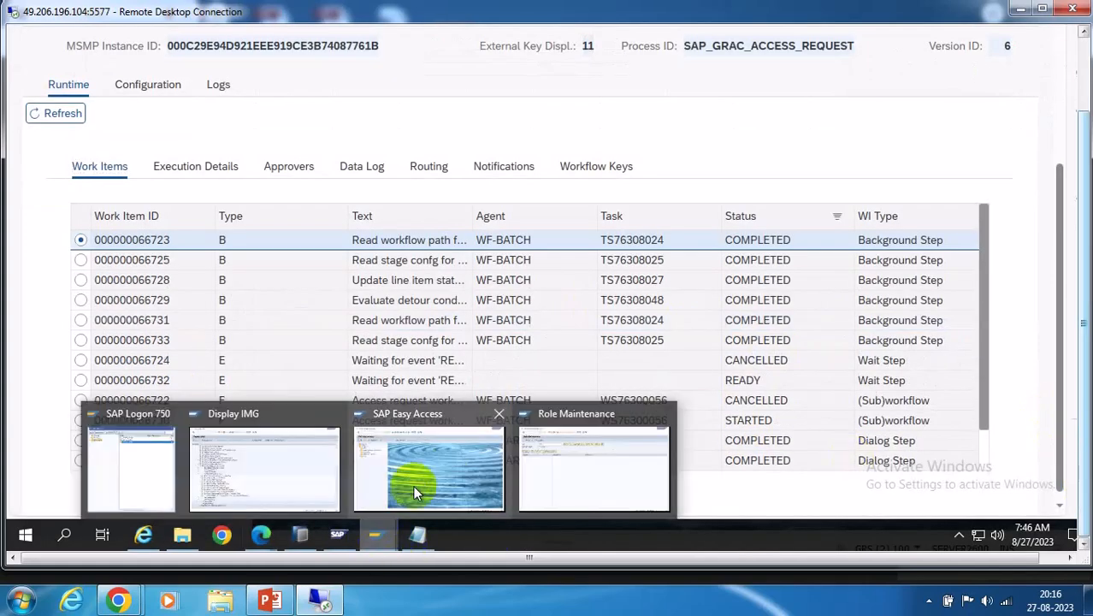
left_click(435, 463)
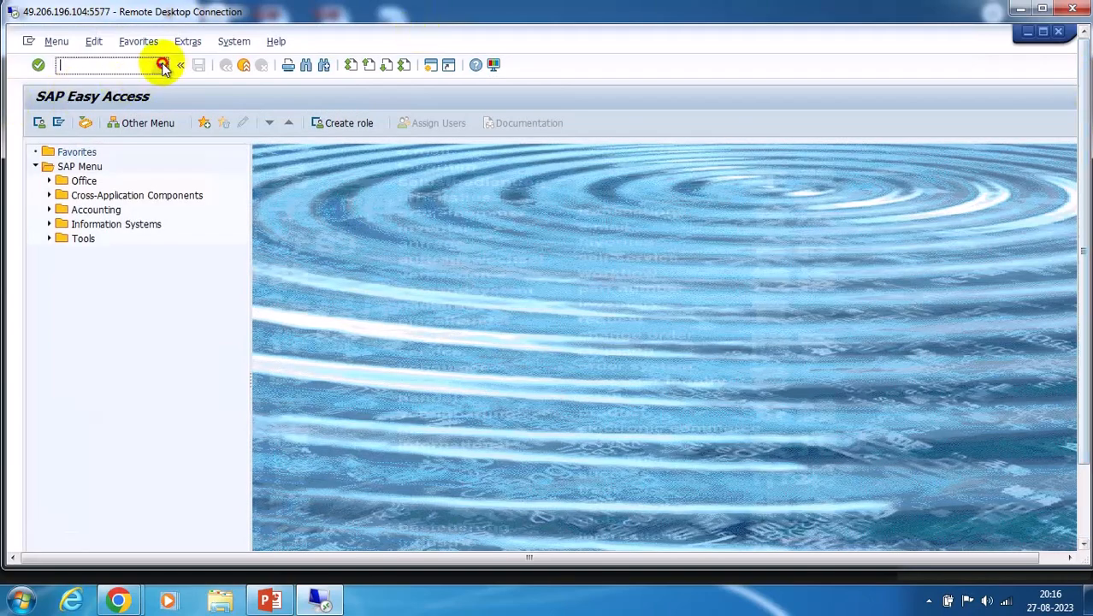
left_click(161, 66)
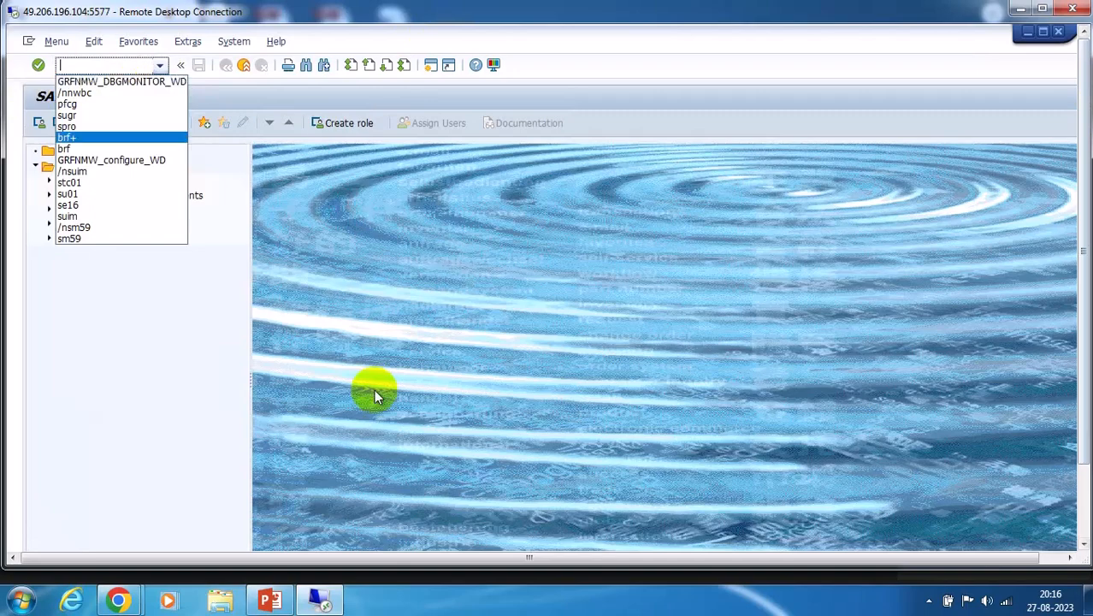
left_click(130, 601)
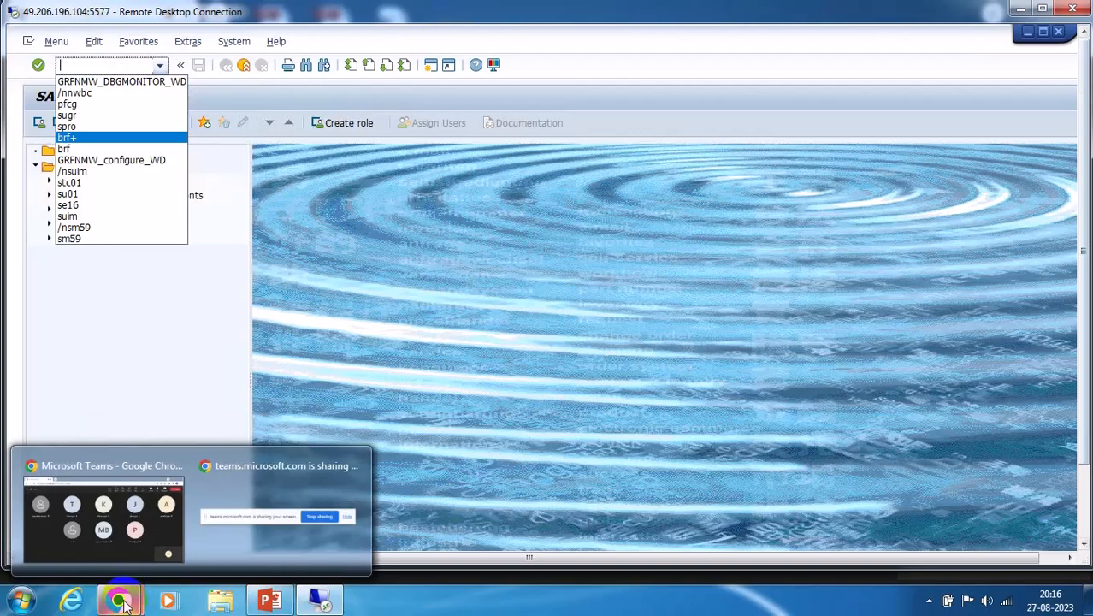
left_click(267, 601)
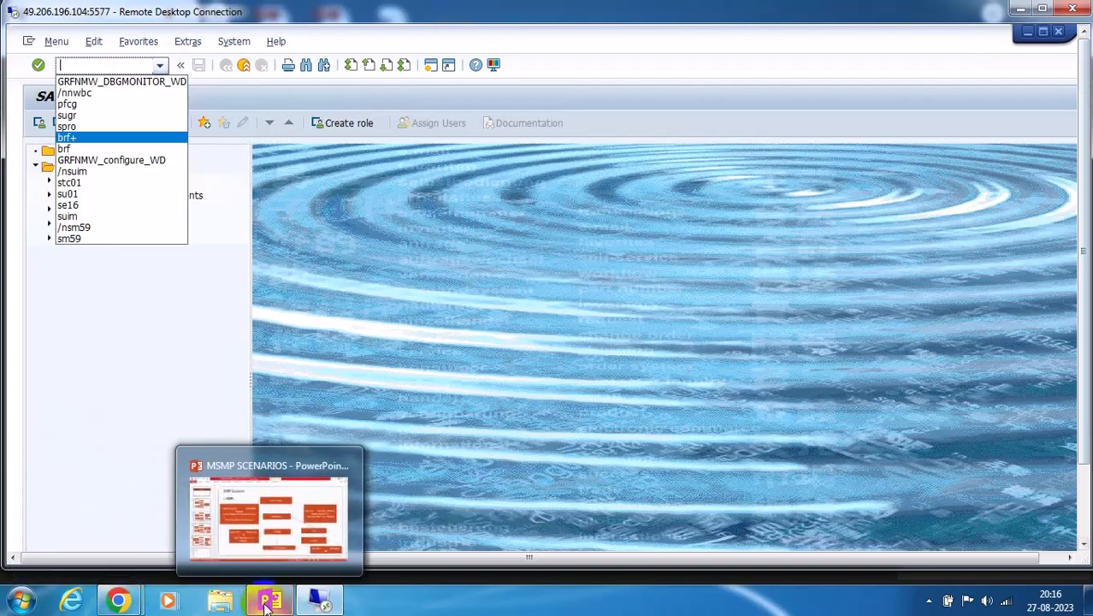
left_click(313, 297)
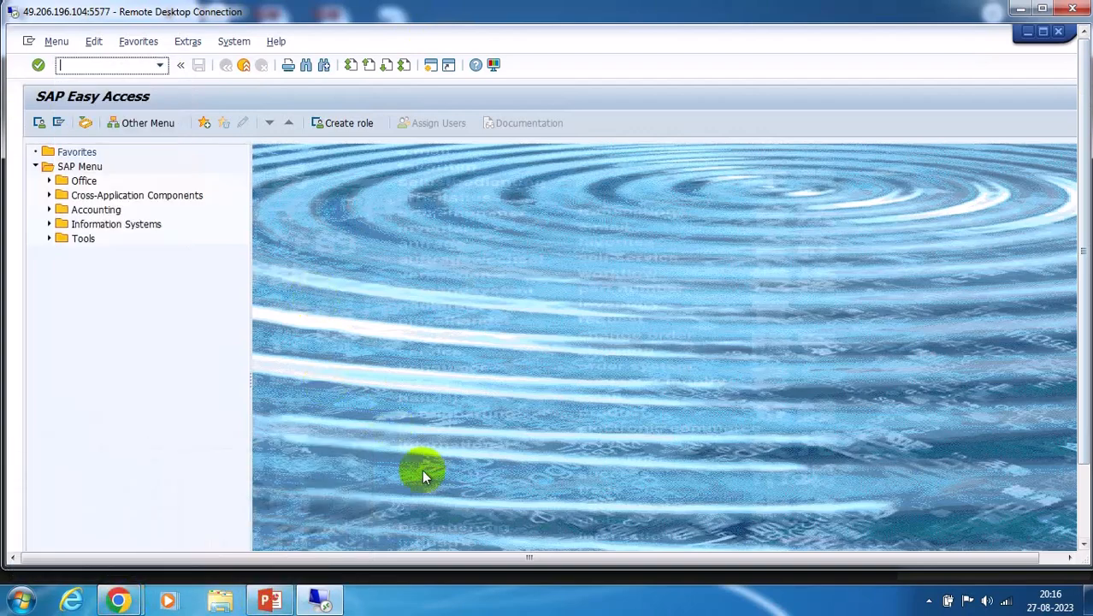
left_click(1084, 505)
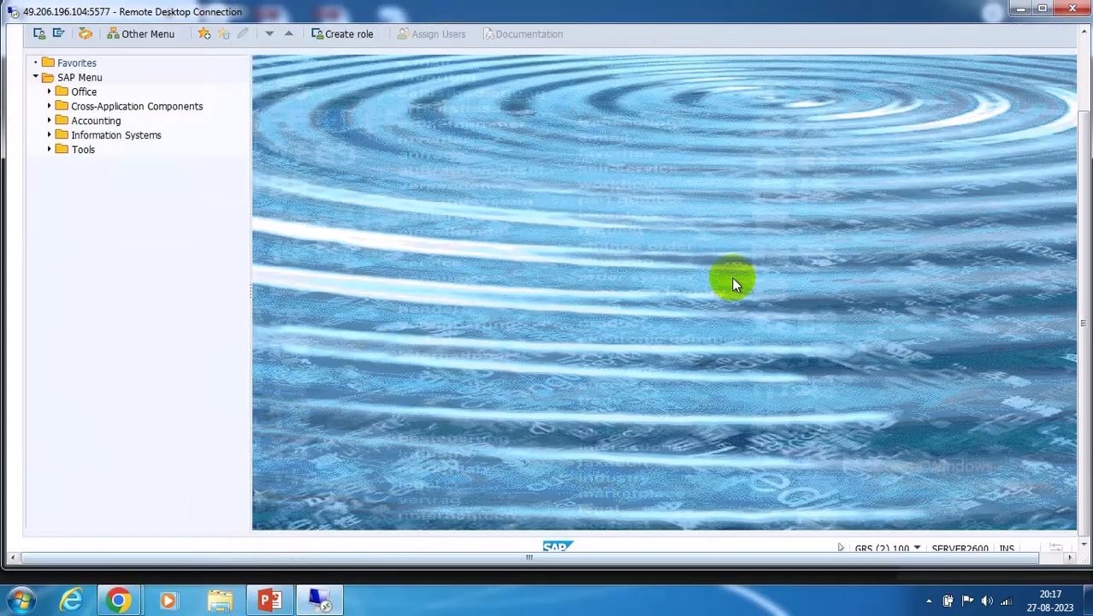
left_click(1084, 65)
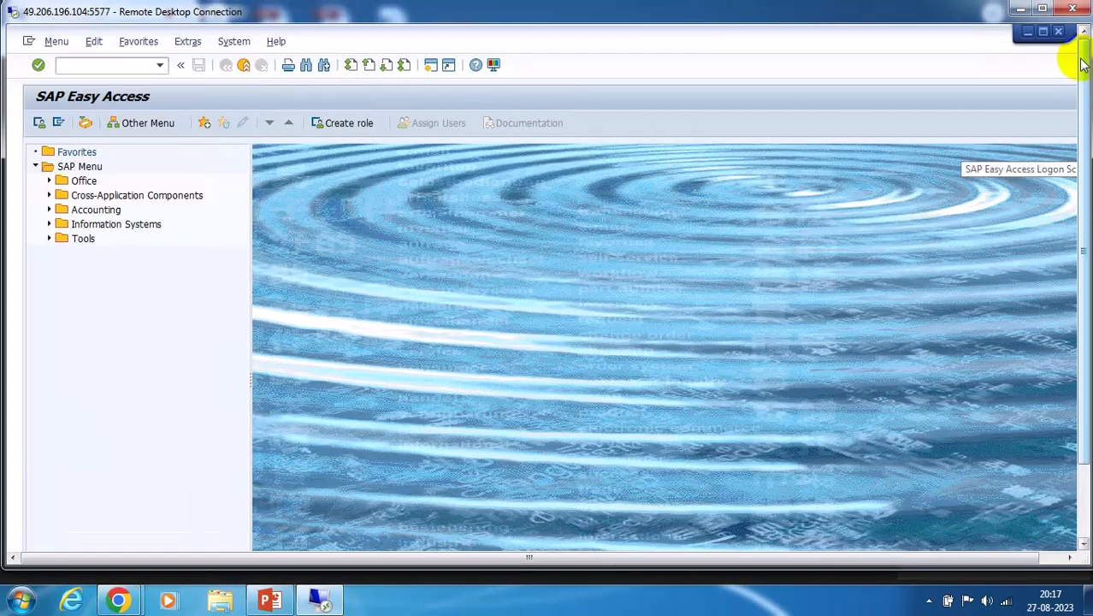
left_click(1027, 34)
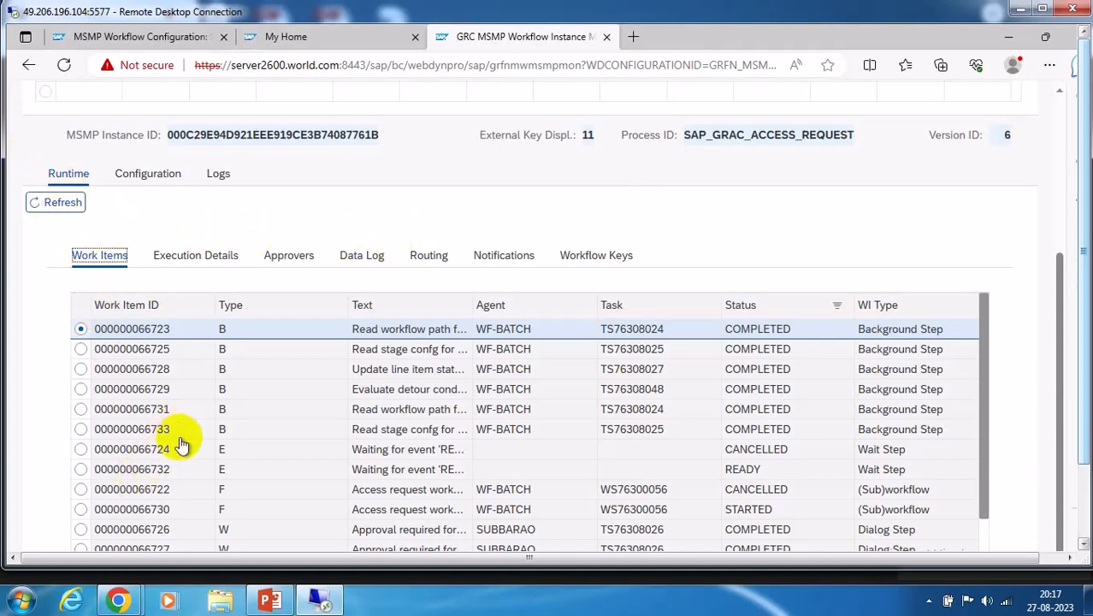
Review the current approvers of each line item on the Approvers sub-tab
scroll(667, 389, "down", 1)
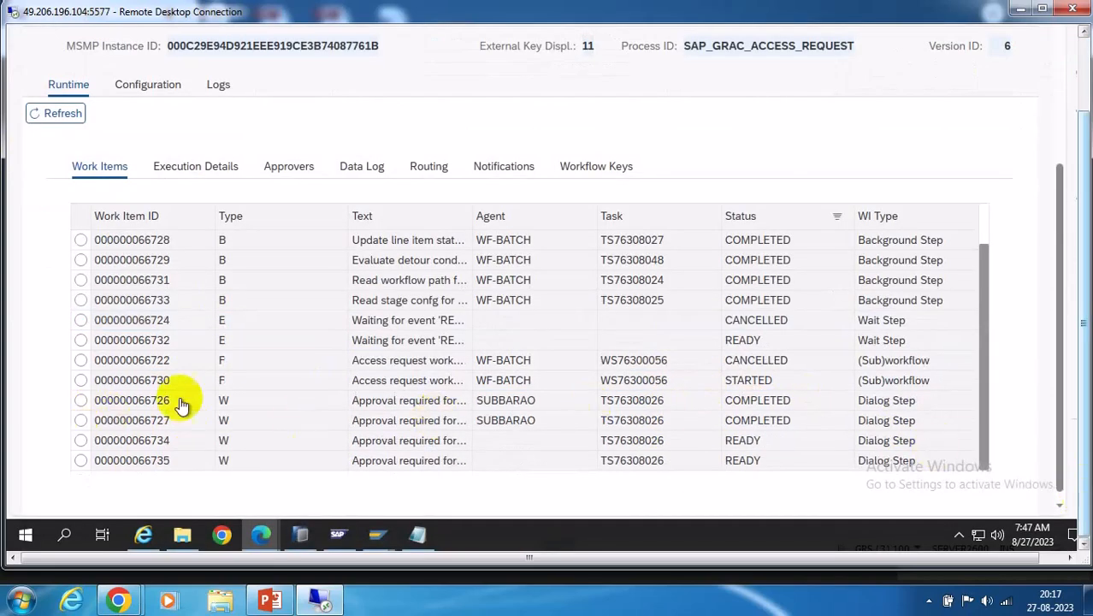
scroll(435, 354, "up", 3)
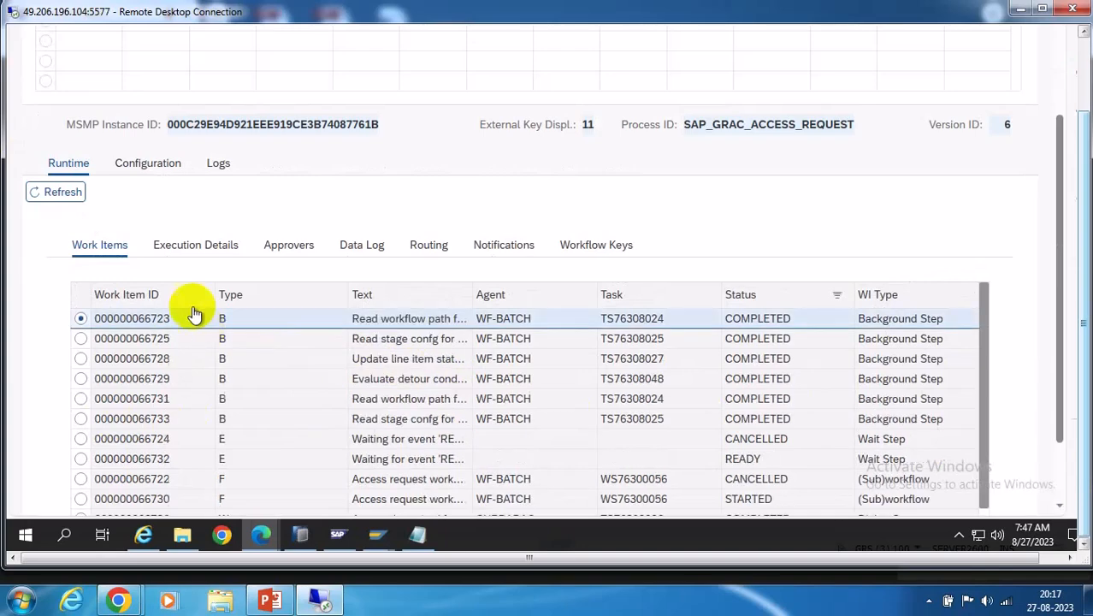
left_click(304, 245)
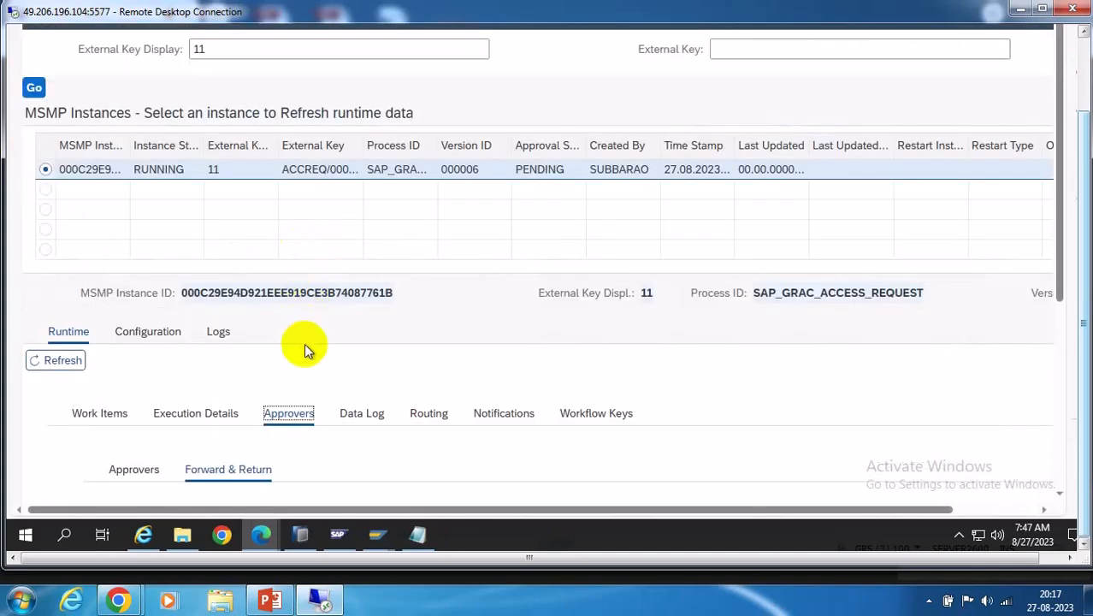
scroll(414, 351, "down", 3)
left_click(132, 248)
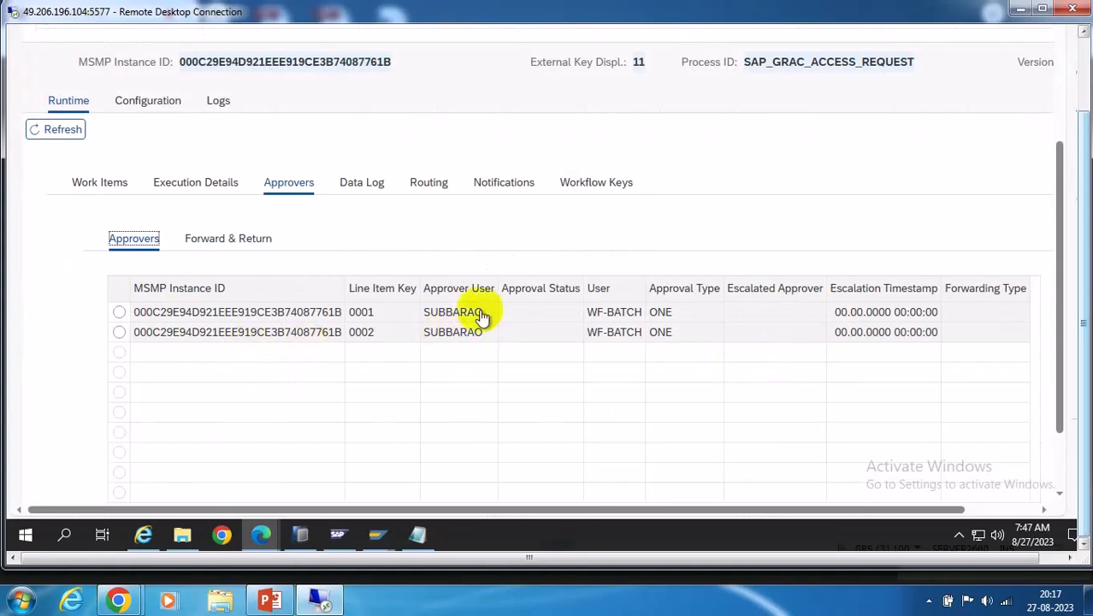
Check the Data Log, highlighting the approved row's stage task ID
left_click(361, 190)
scroll(586, 327, "down", 3)
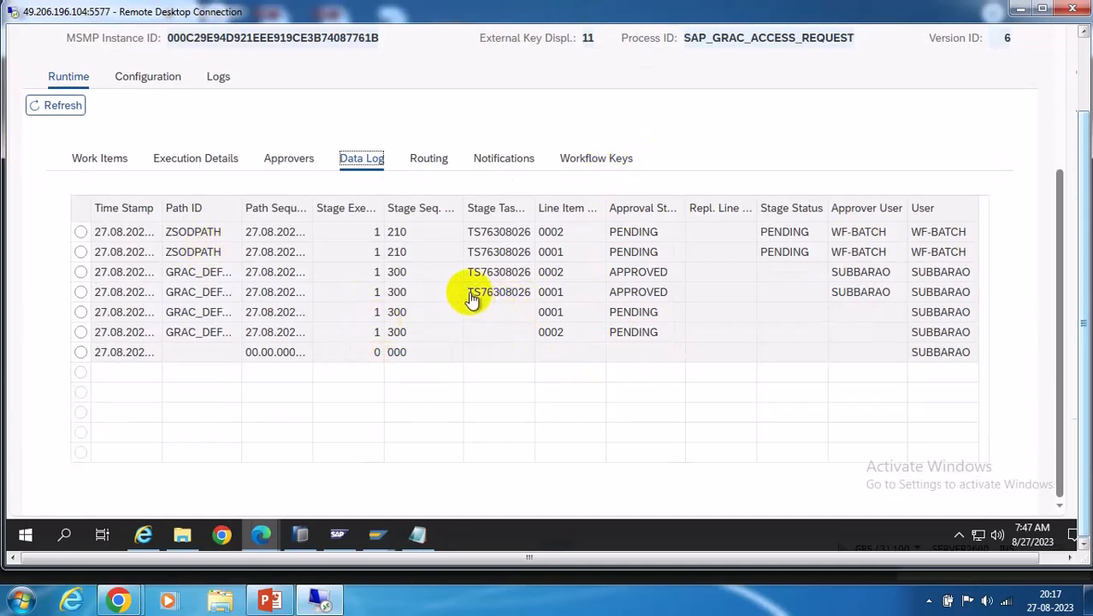
left_click_drag(471, 296, 532, 295)
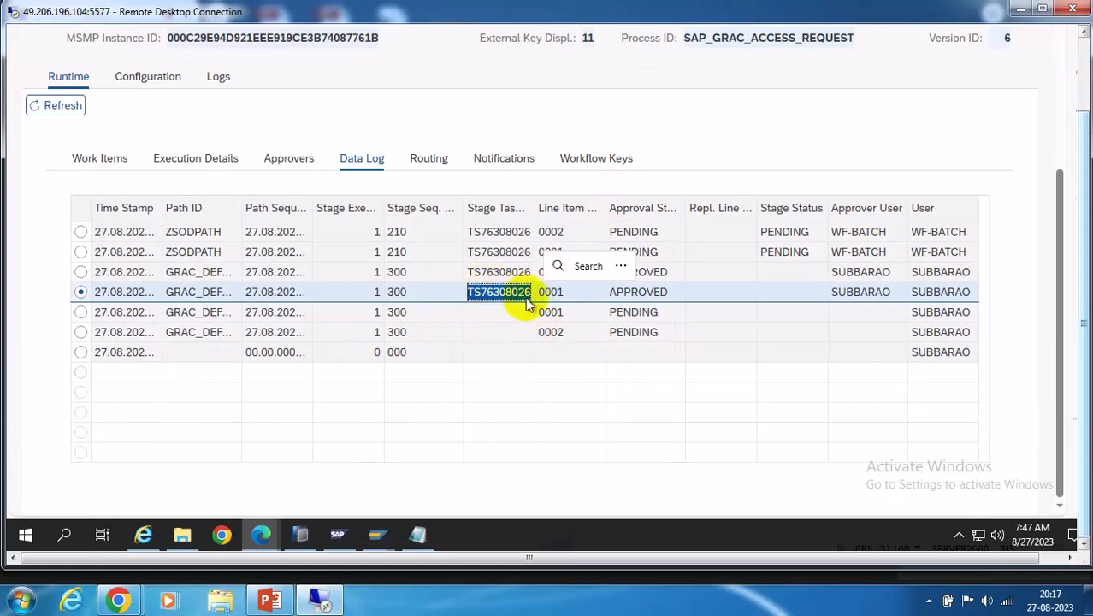
left_click(487, 432)
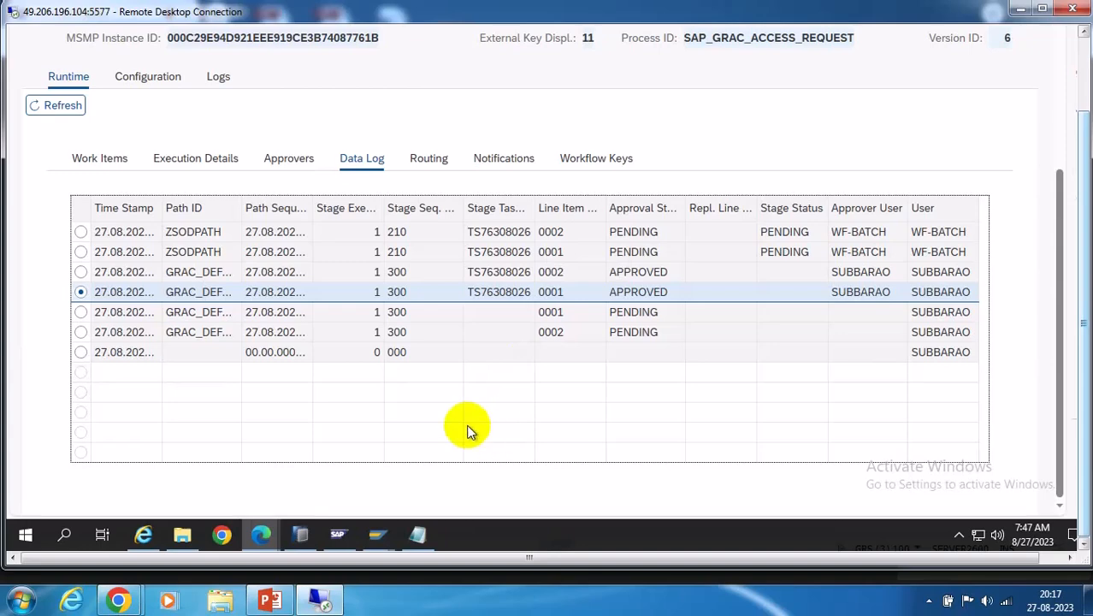
Bring up slide 9 of the MSMP Scenarios presentation on General Tasks
left_click(270, 601)
scroll(146, 268, "down", 4)
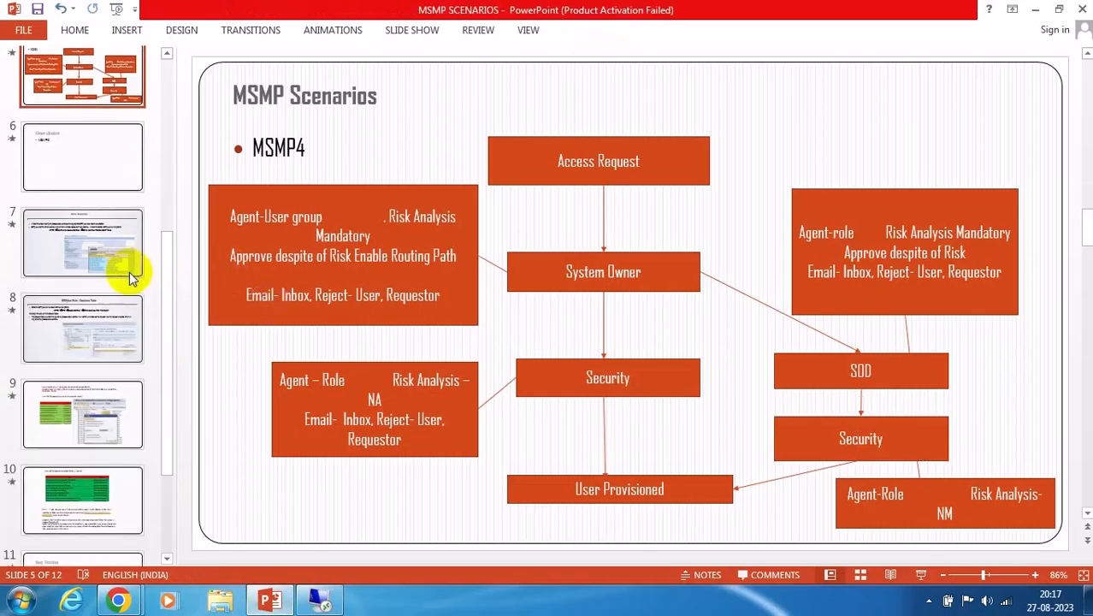
left_click(83, 427)
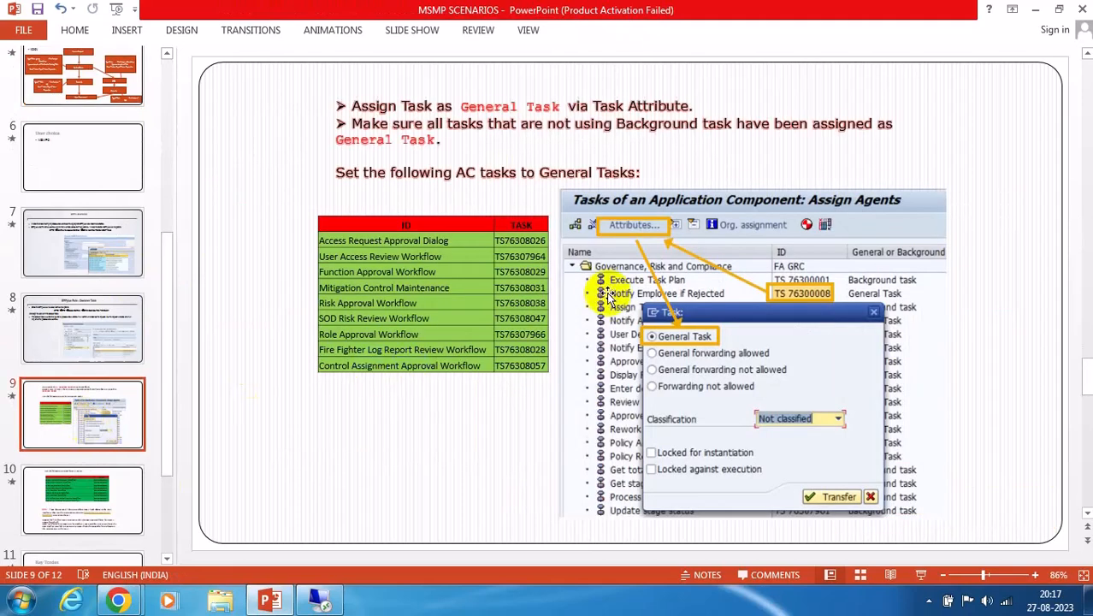
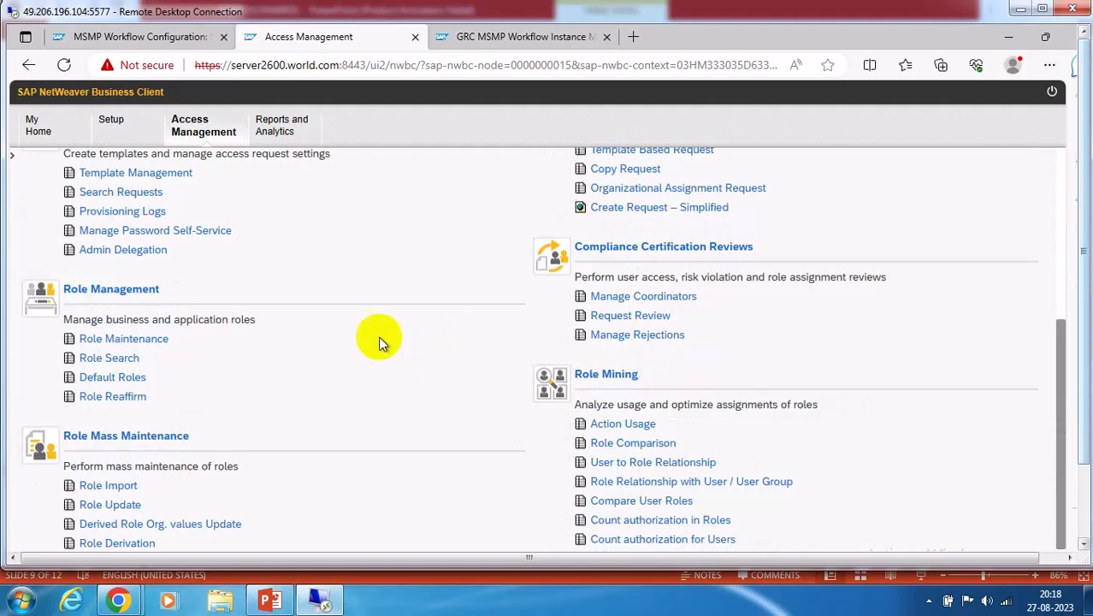
Look up request 11 and confirm it is running, with the decision pending on the SOD PATH stage
left_click(126, 203)
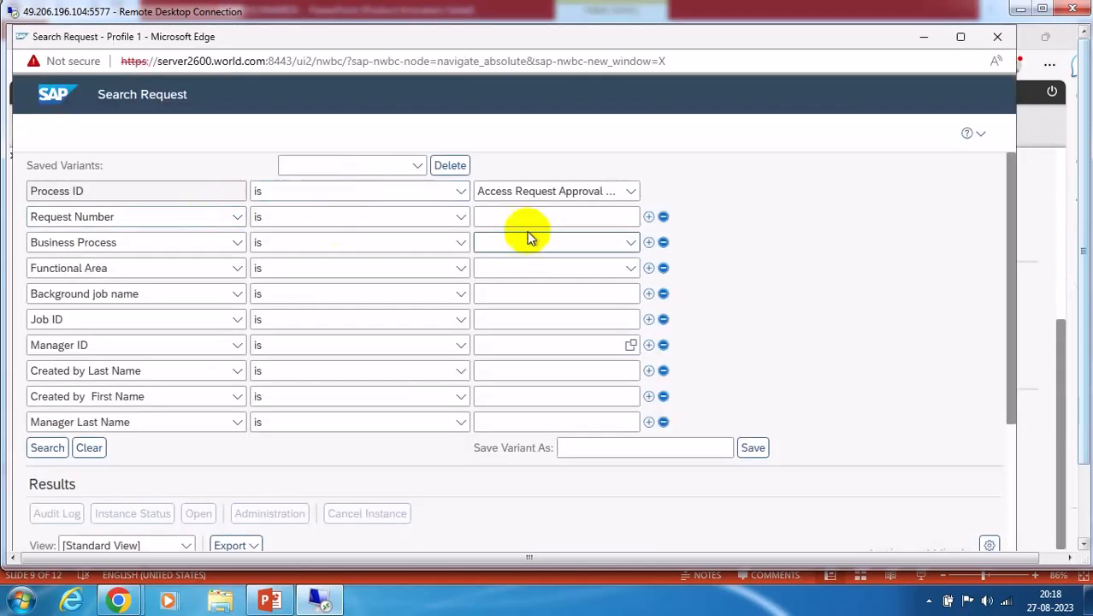
left_click(509, 219)
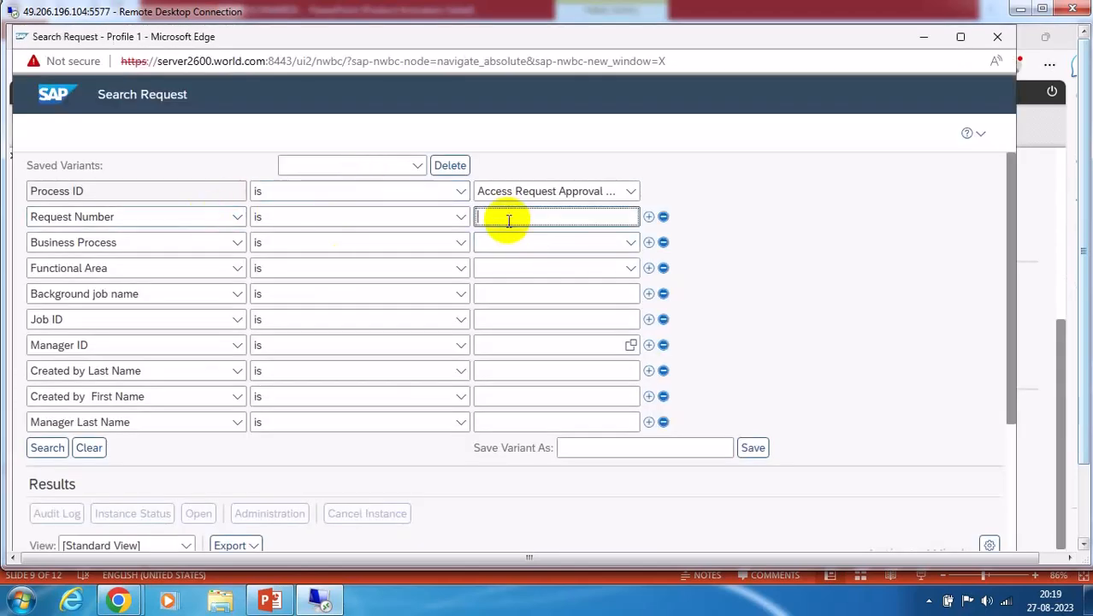
left_click(47, 448)
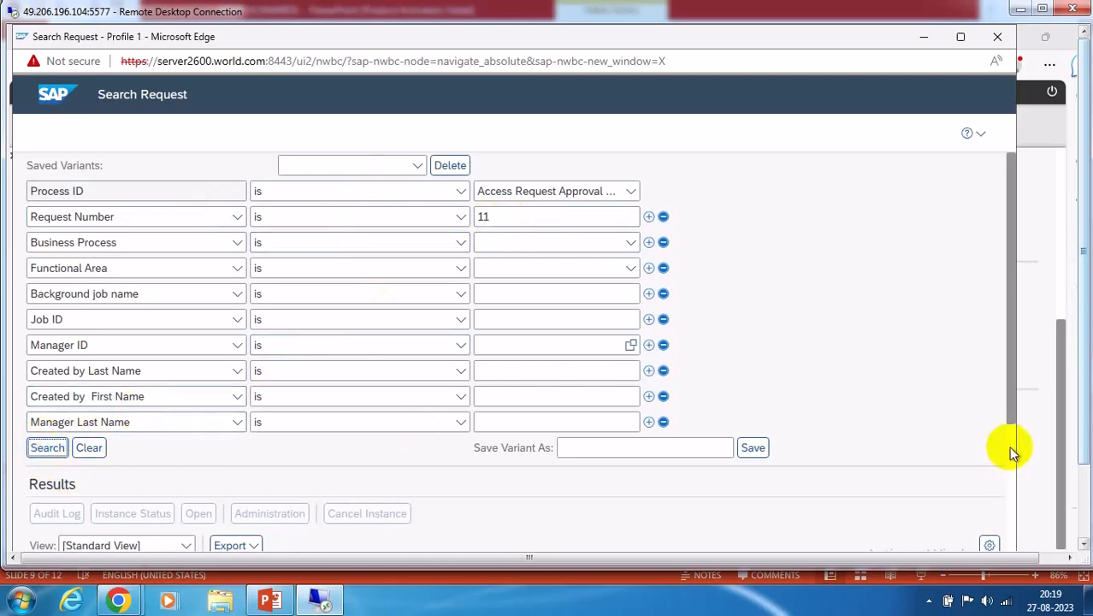
scroll(1006, 453, "down", 3)
left_click(37, 380)
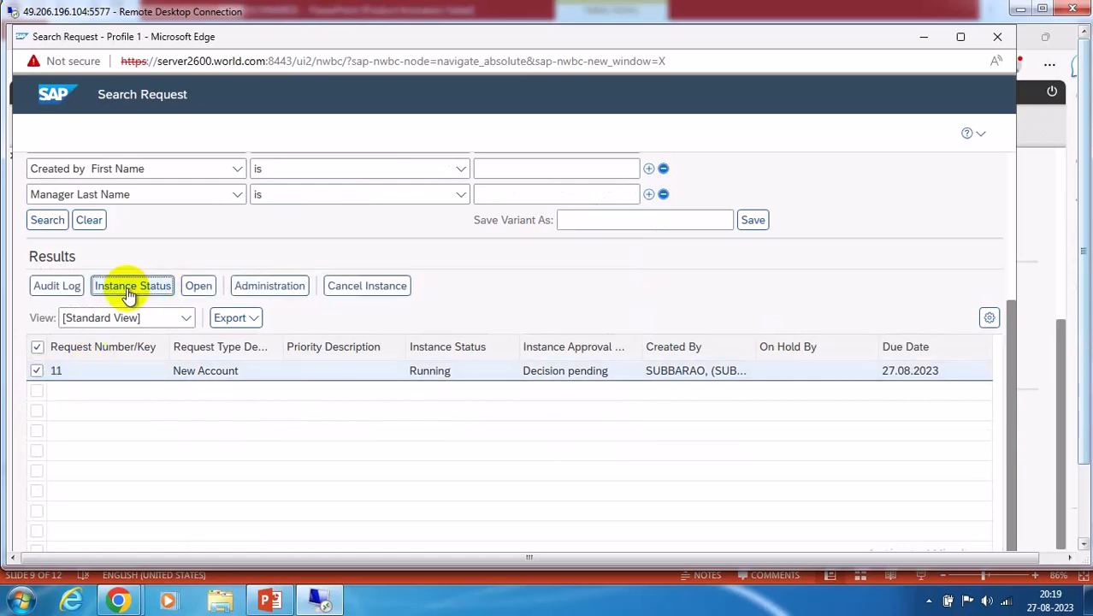
left_click(130, 288)
scroll(512, 377, "down", 3)
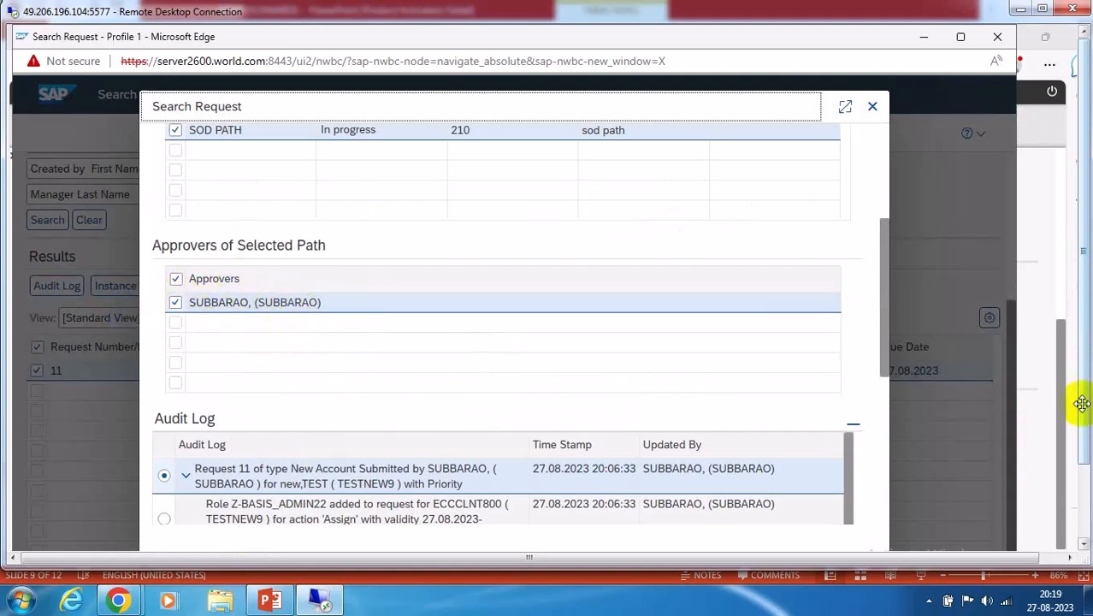
left_click(924, 37)
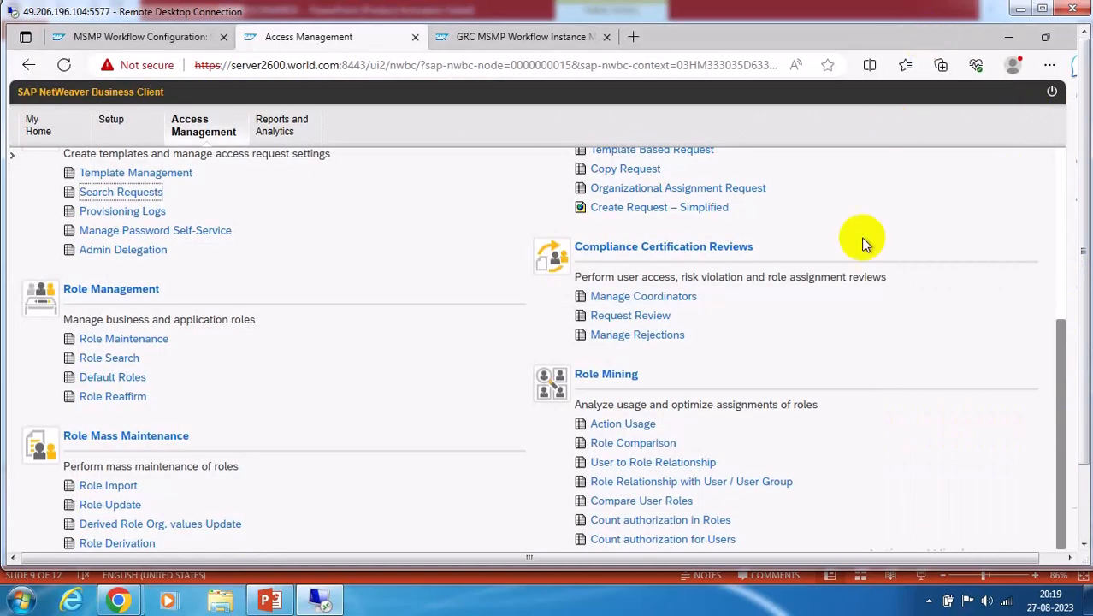
Bring up request 11's workflow instance in the MSMP monitor and review its data log
left_click(539, 37)
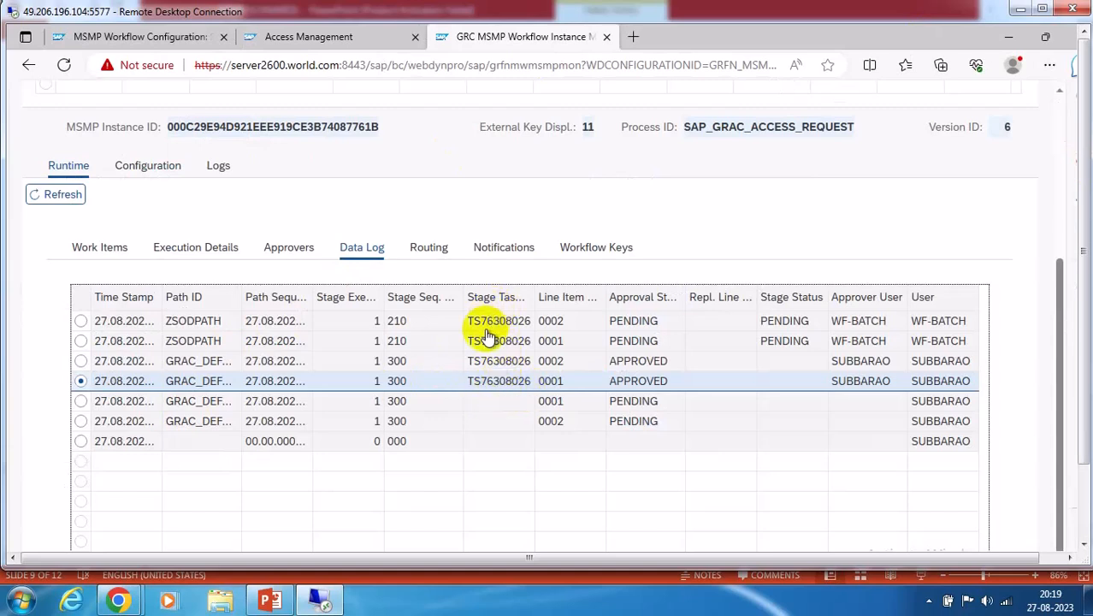
scroll(521, 209, "up", 3)
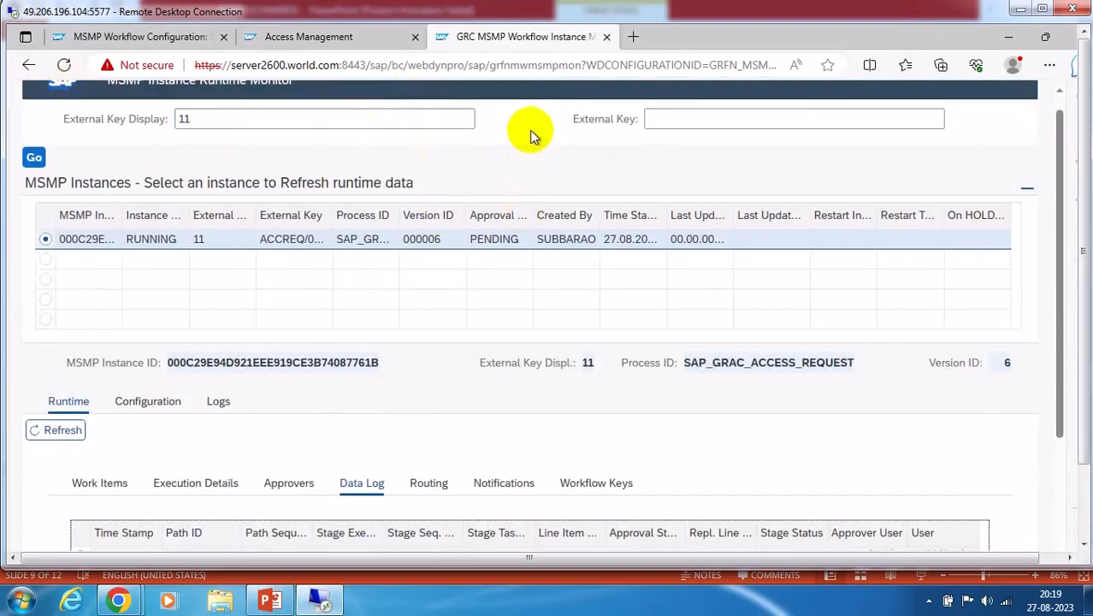
scroll(572, 180, "up", 1)
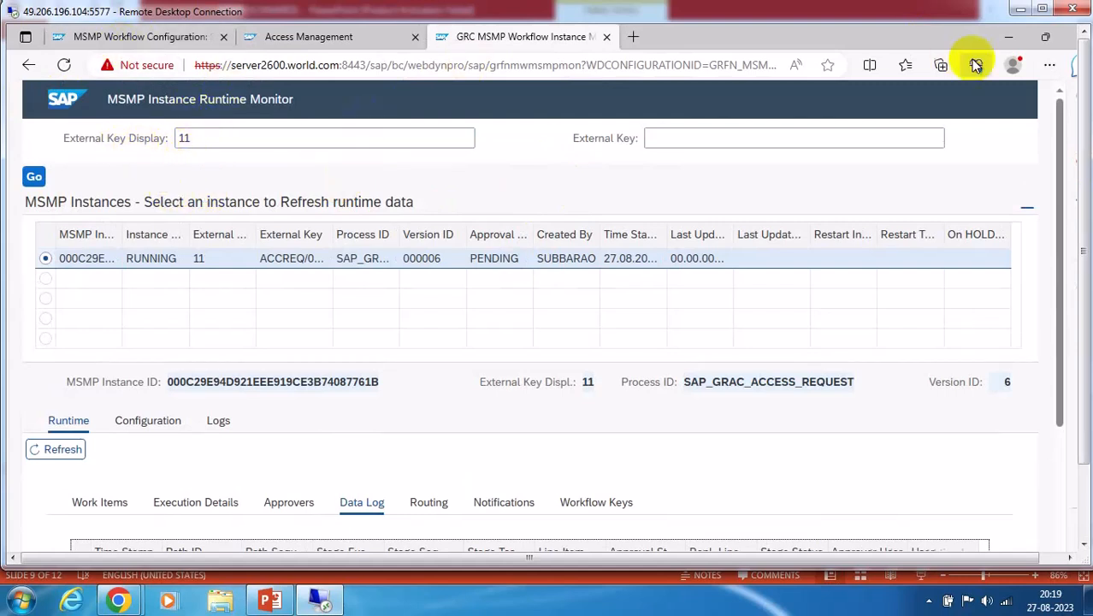
left_click(188, 138)
scroll(376, 418, "down", 3)
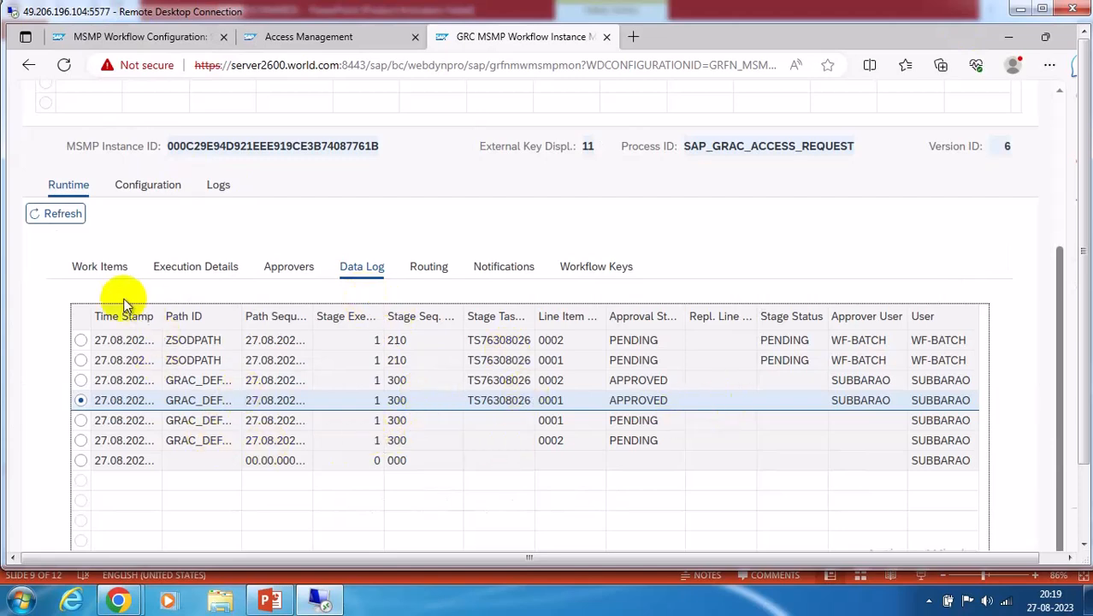
left_click(92, 264)
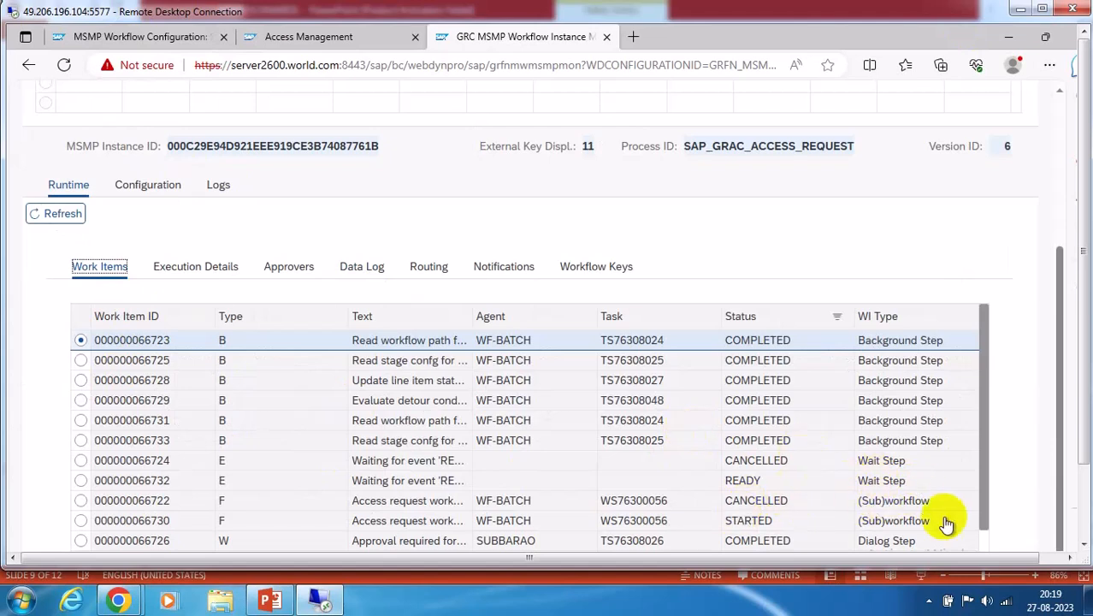
scroll(866, 541, "down", 2)
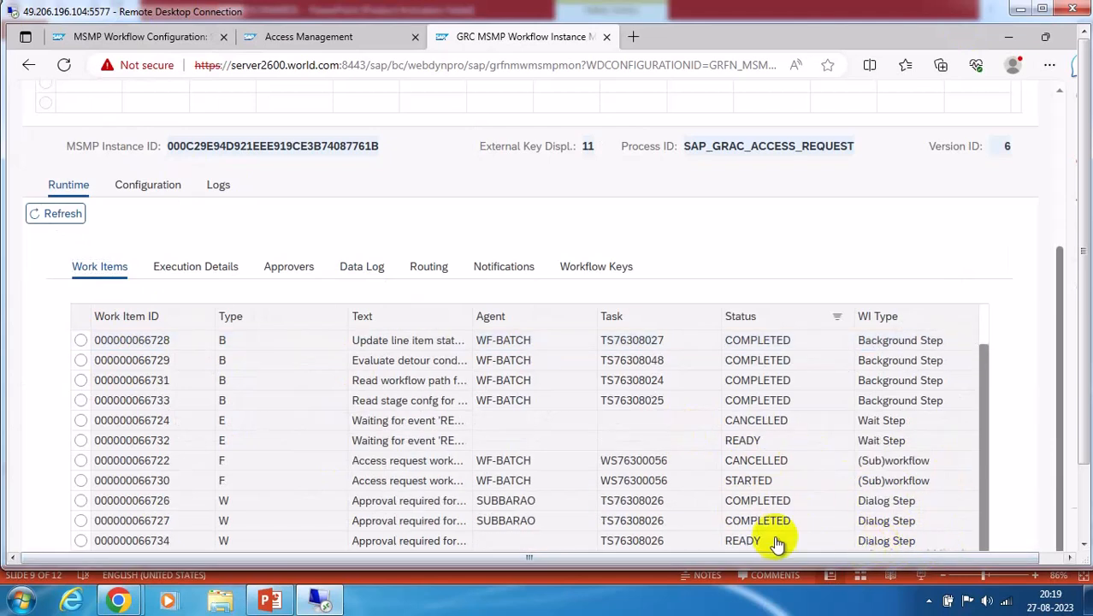
left_click(606, 502)
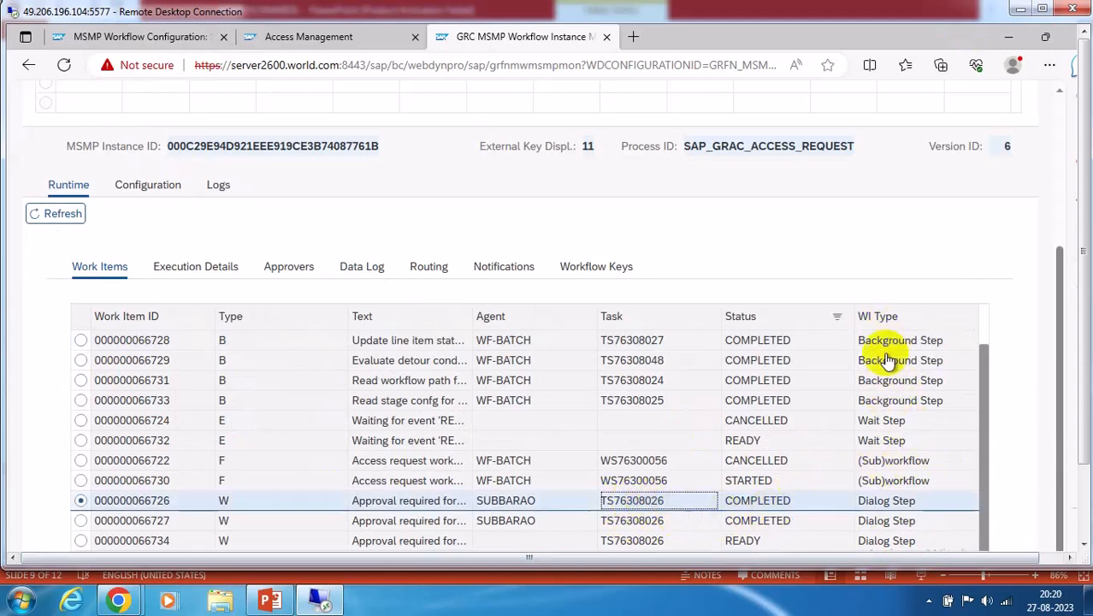
left_click(267, 600)
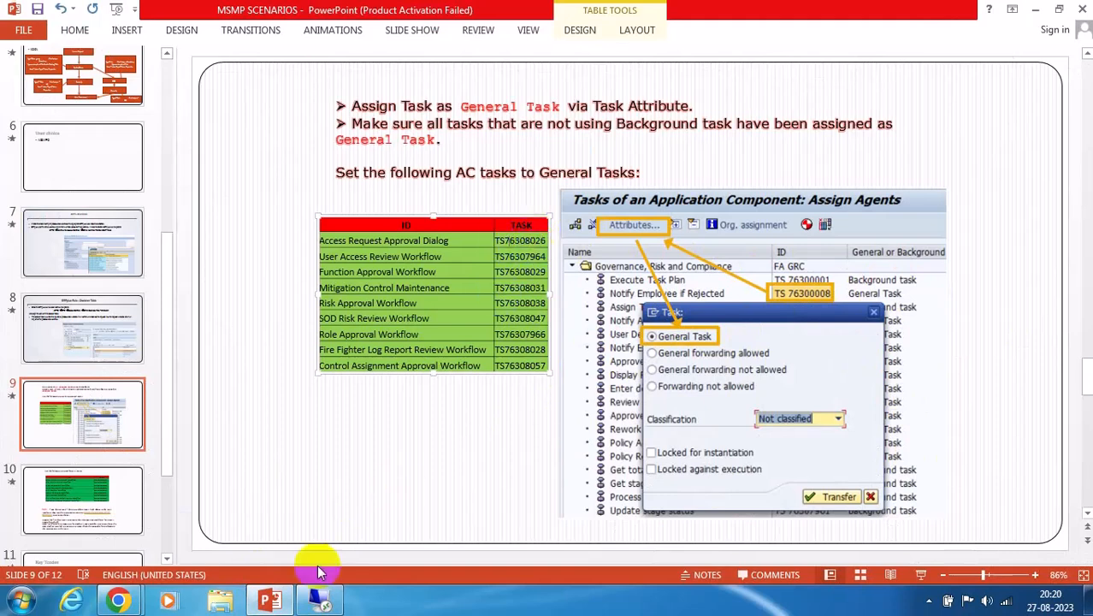
Compare slide 9's AC task table with the work items, highlighting its last three task IDs
left_click(318, 599)
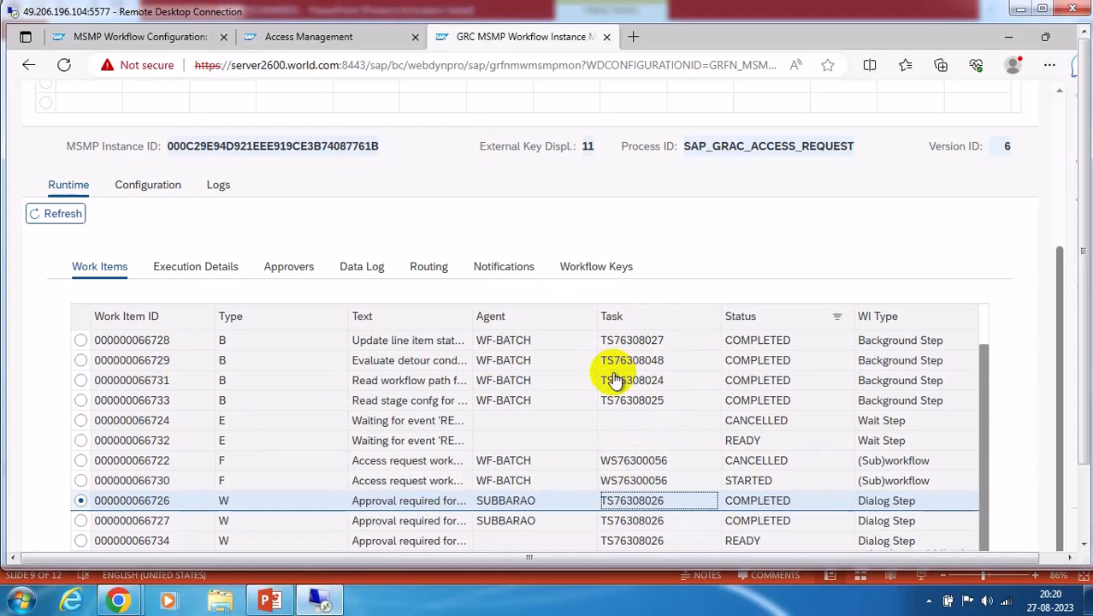
left_click(270, 601)
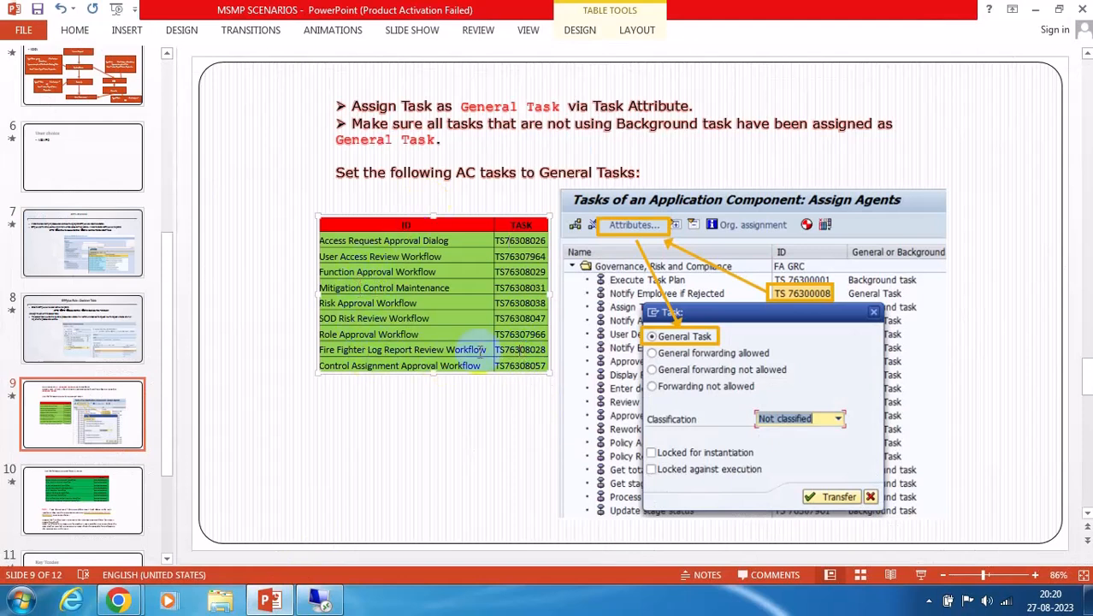
left_click(549, 361)
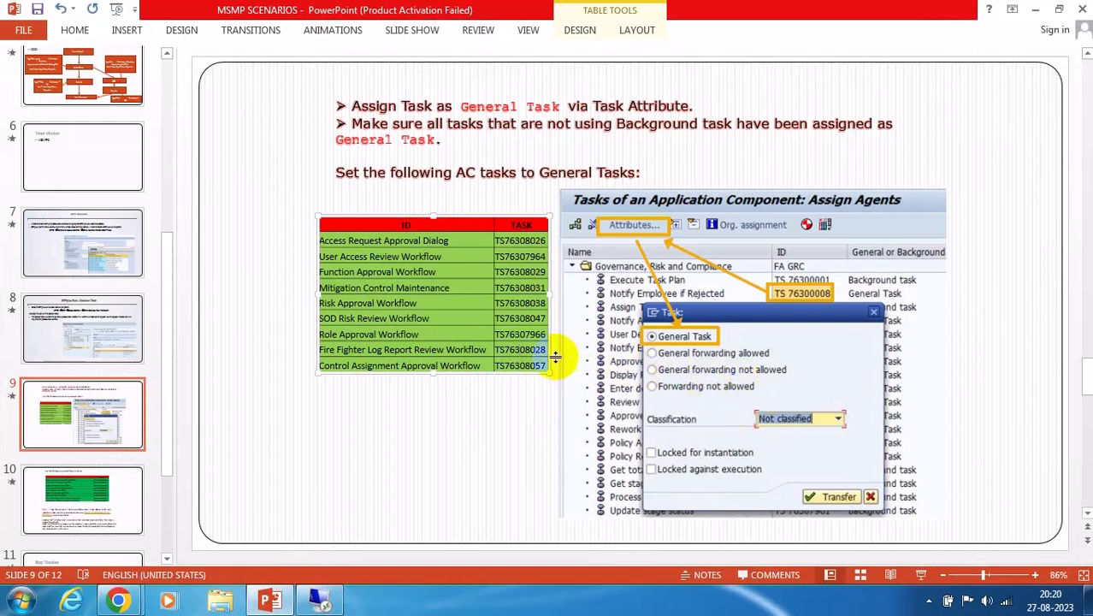
left_click_drag(513, 335, 530, 368)
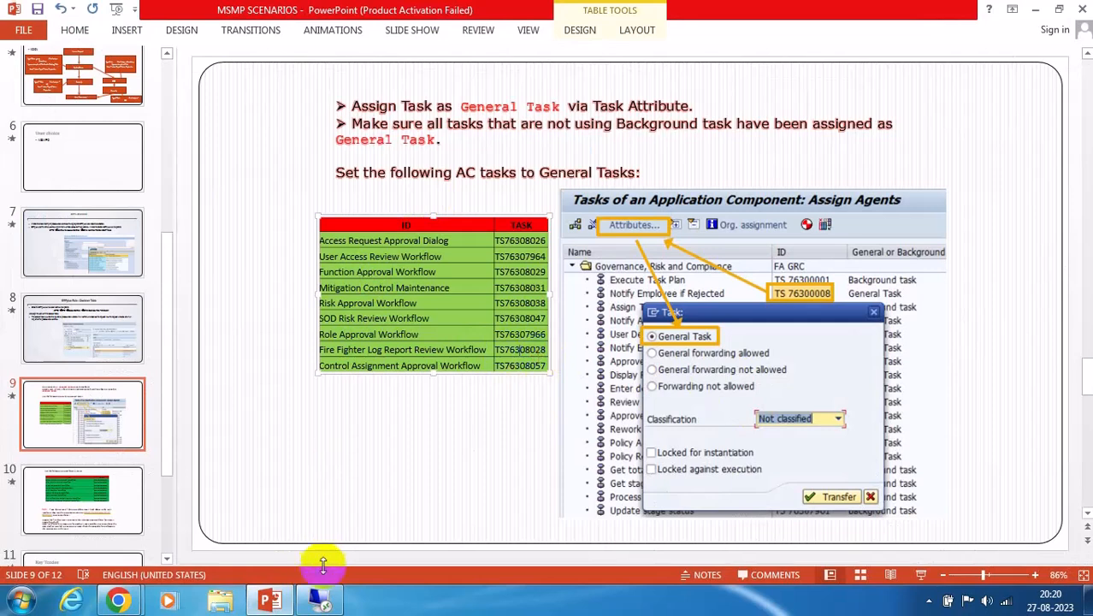
left_click(322, 601)
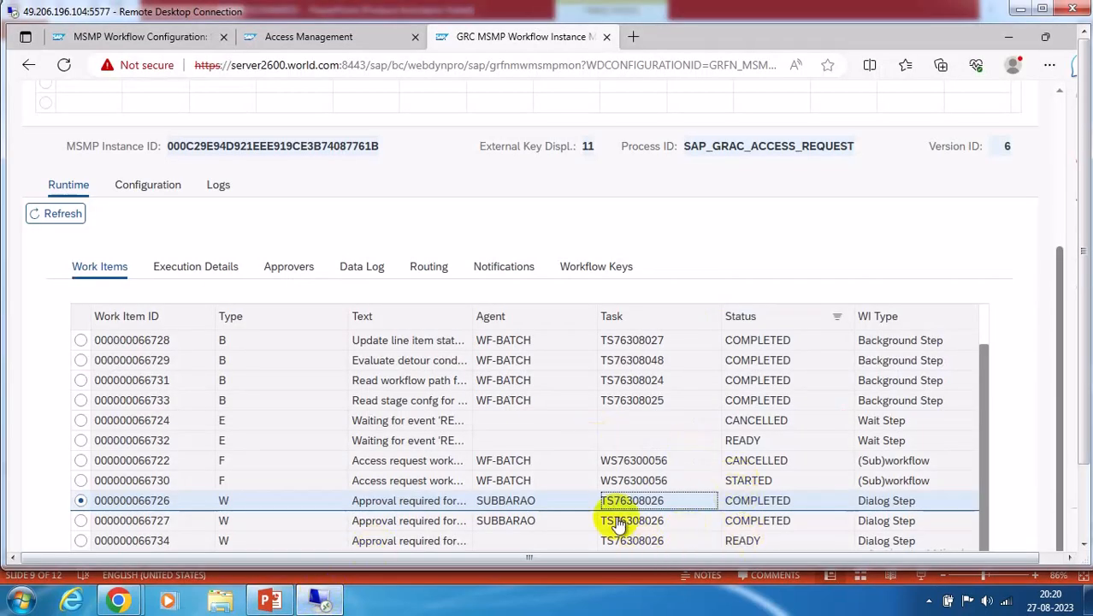
left_click(620, 462)
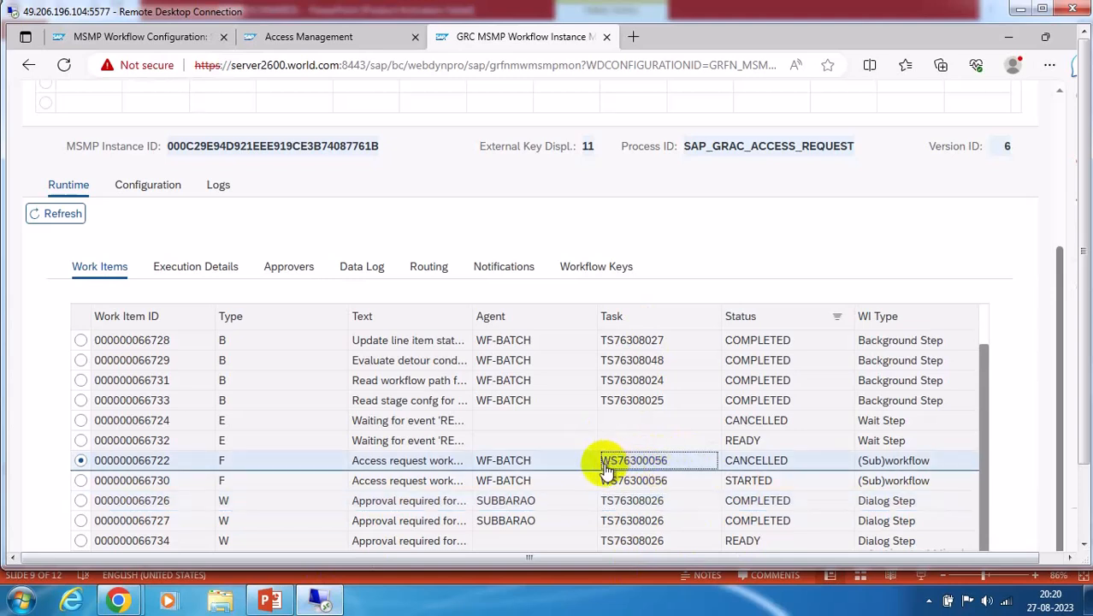
left_click_drag(605, 463, 663, 465)
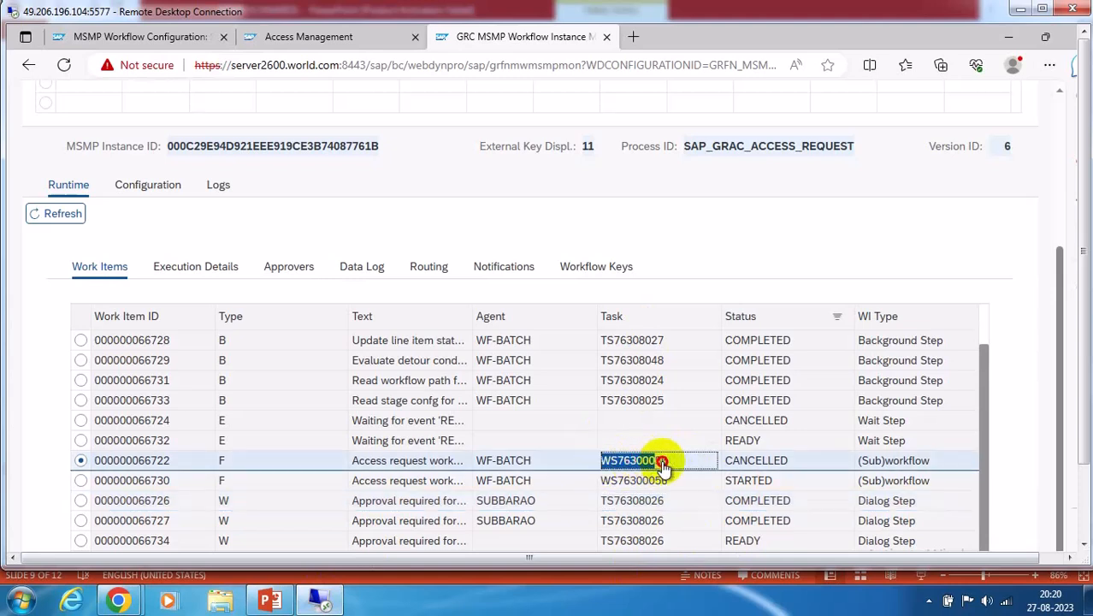
left_click(269, 599)
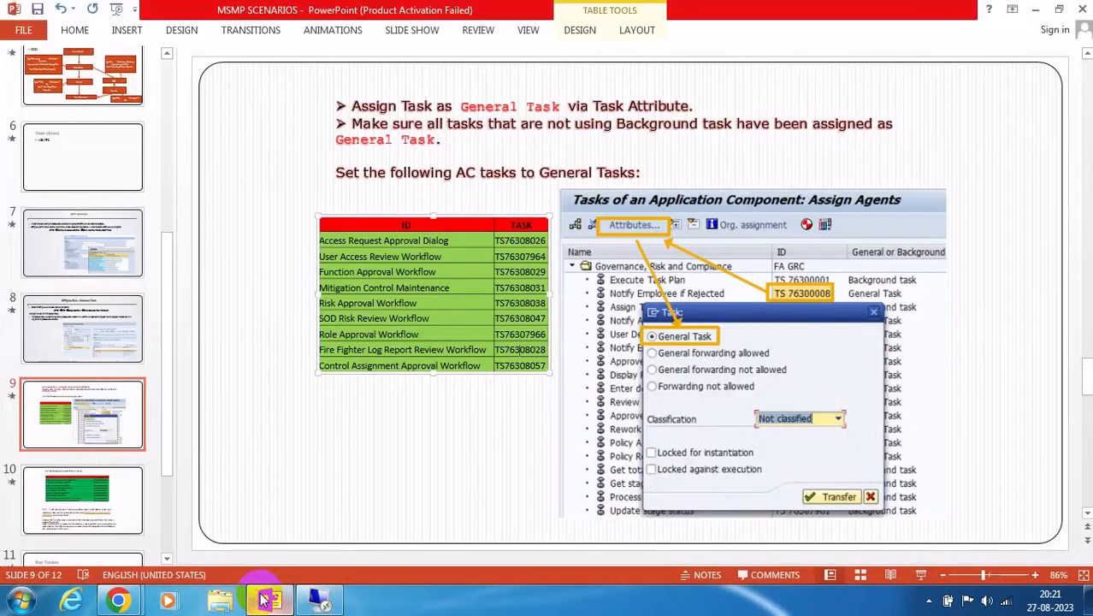
left_click(59, 495)
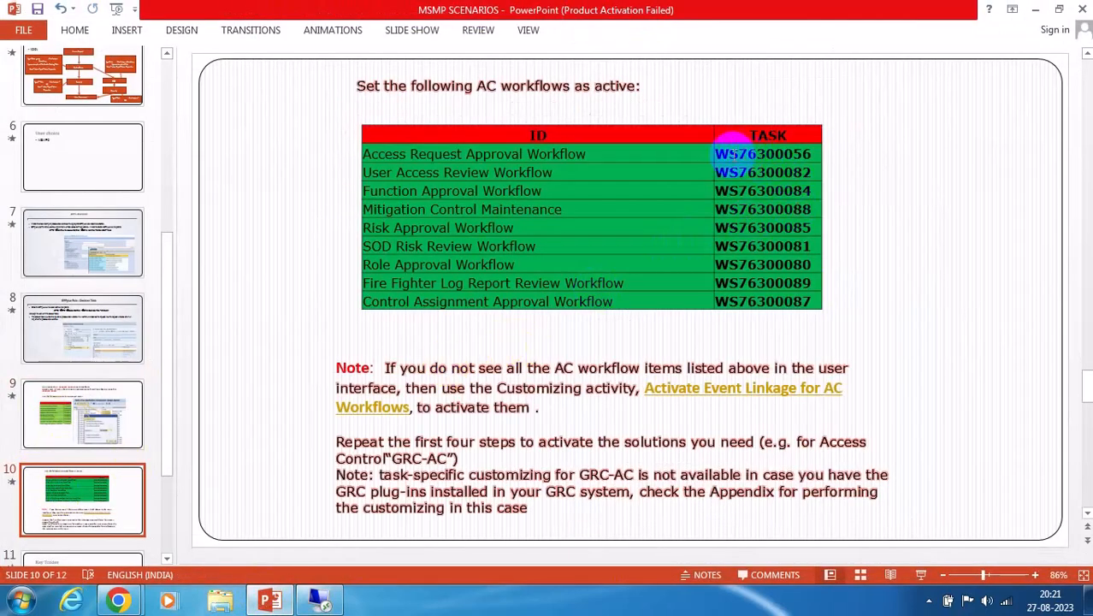
left_click_drag(721, 146, 808, 152)
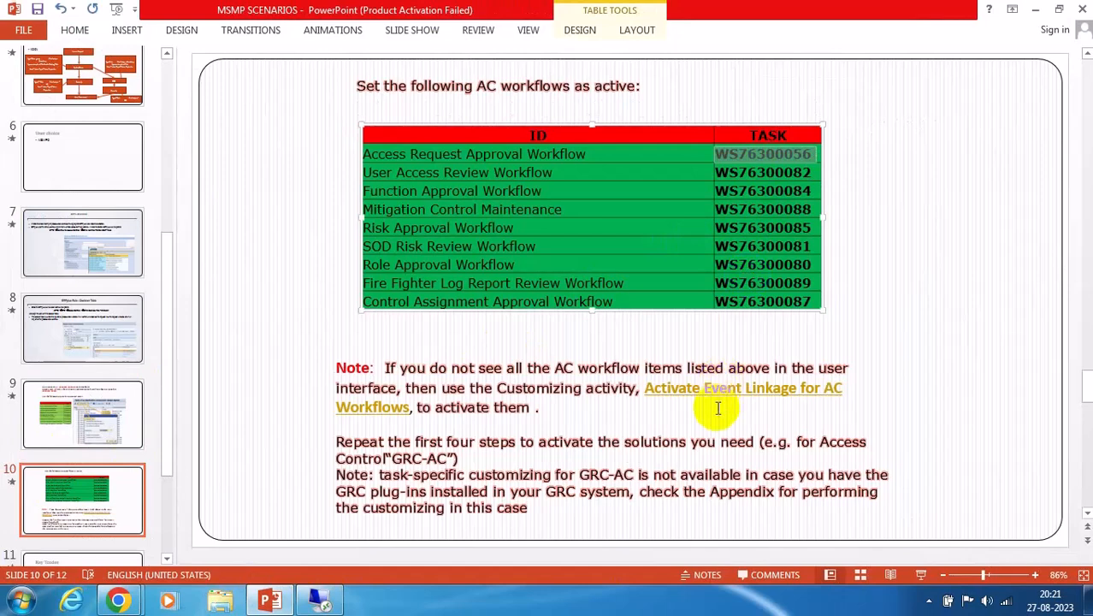
left_click(320, 599)
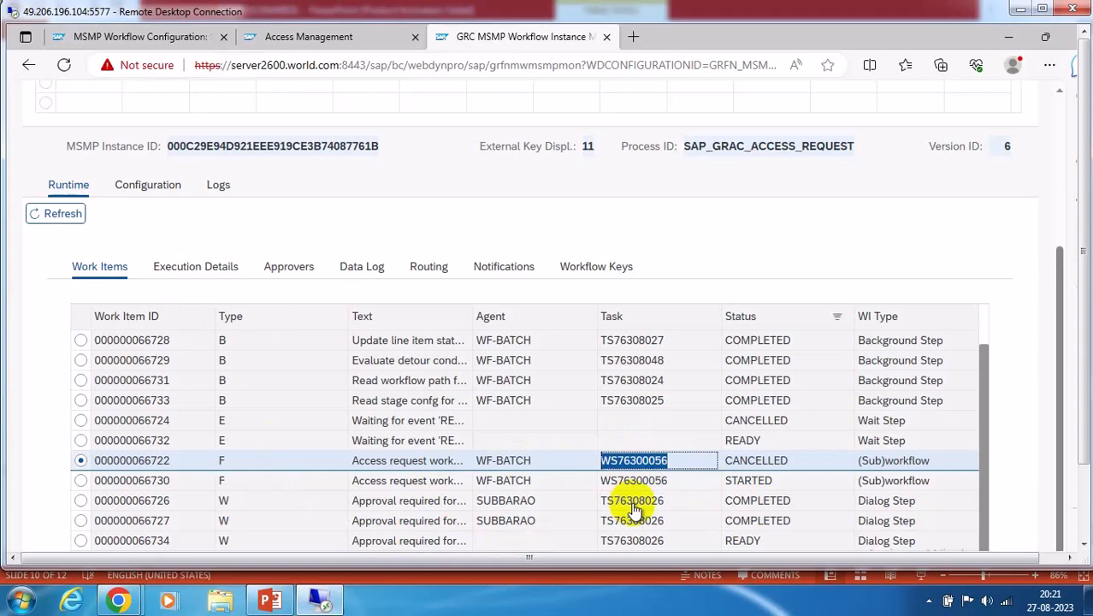
Review request 11's workflow routing, notifications and data log in the runtime monitor
left_click(428, 266)
scroll(596, 350, "down", 3)
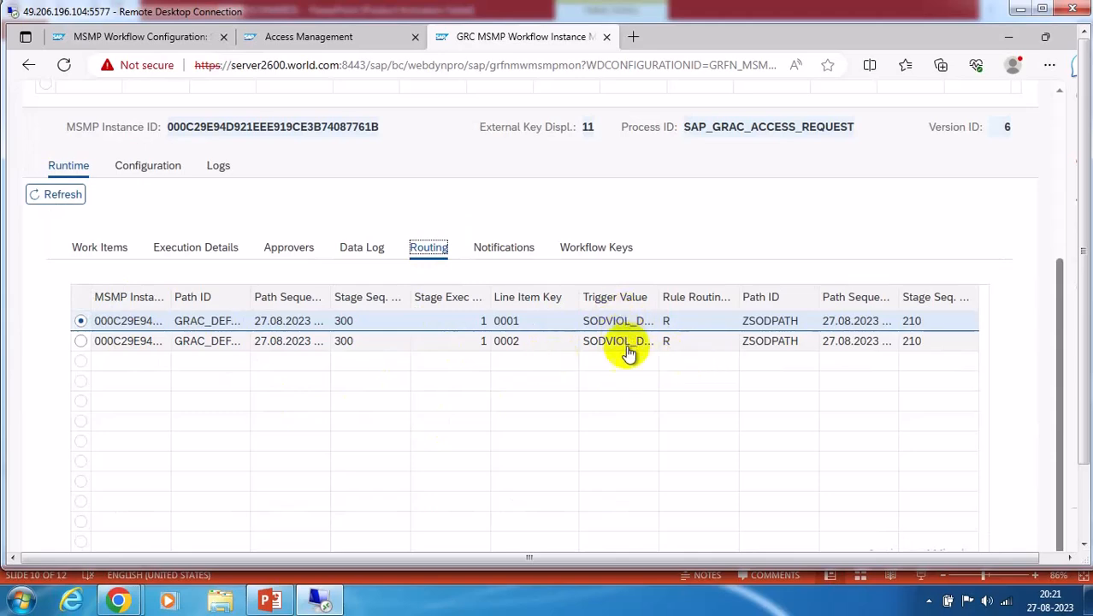
left_click(495, 246)
scroll(757, 462, "down", 3)
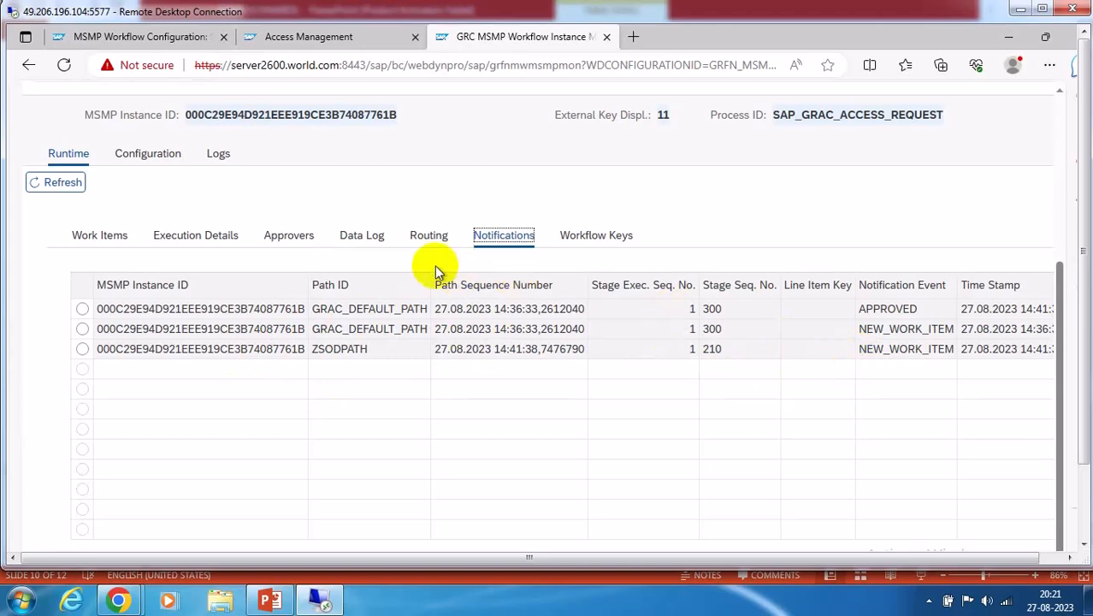
left_click(362, 242)
scroll(625, 466, "down", 3)
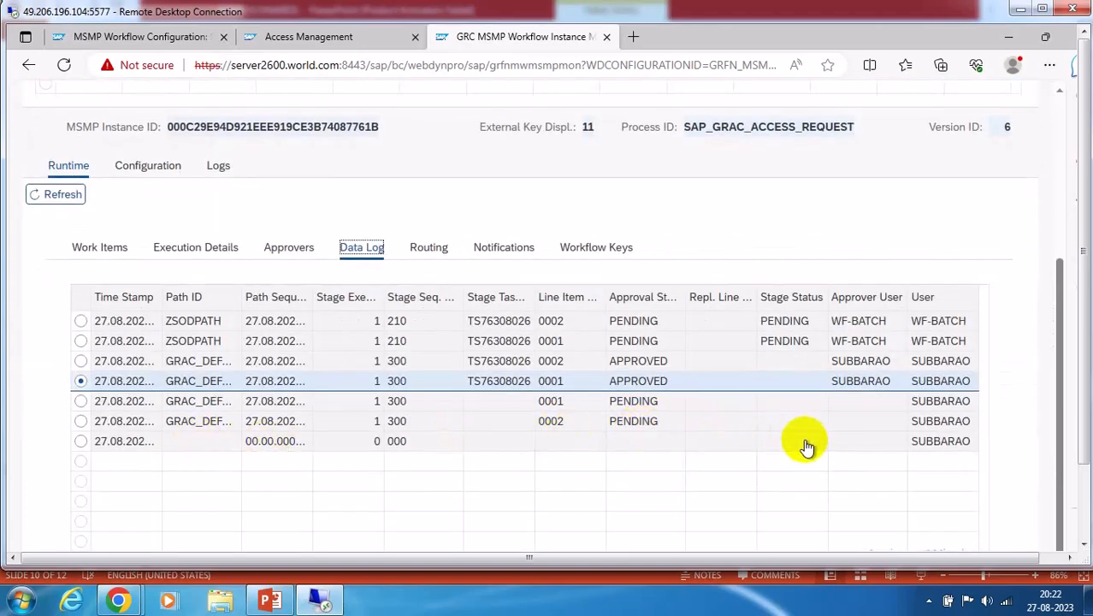
scroll(609, 370, "up", 2)
scroll(613, 373, "up", 2)
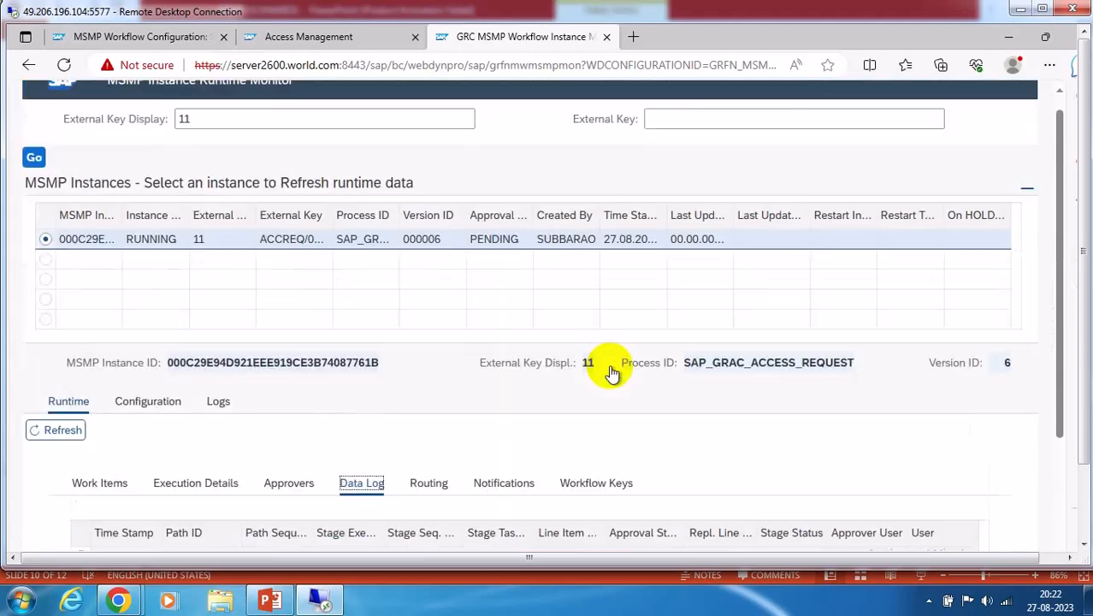
Look up request 4's workflow instance and inspect its ERROR entry with stage task TS76308026
left_click(203, 138)
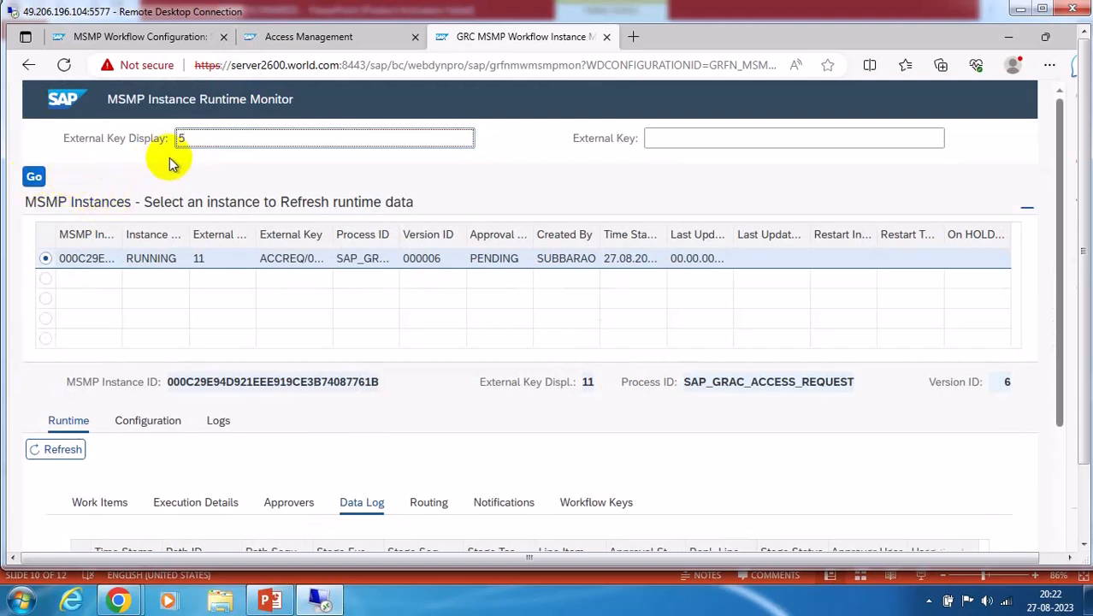
type("4")
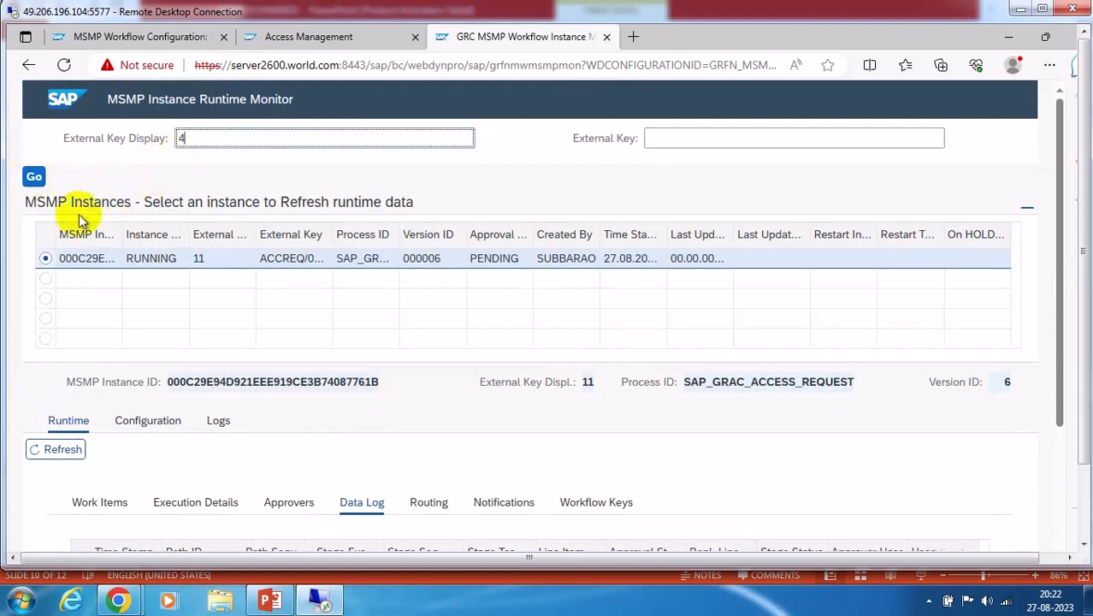
left_click(34, 176)
scroll(659, 397, "down", 3)
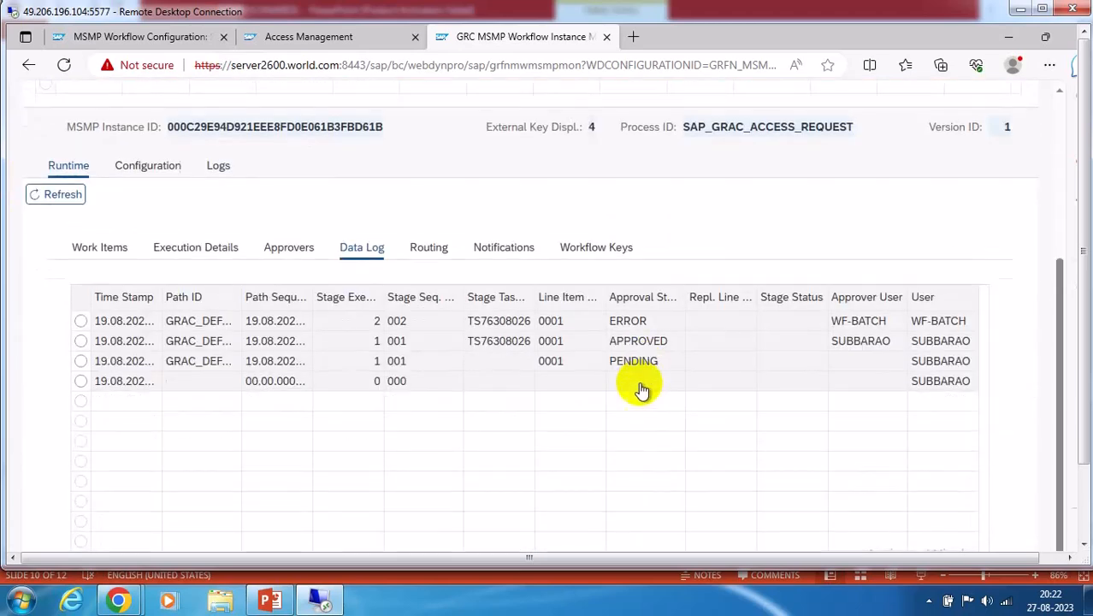
left_click(643, 325)
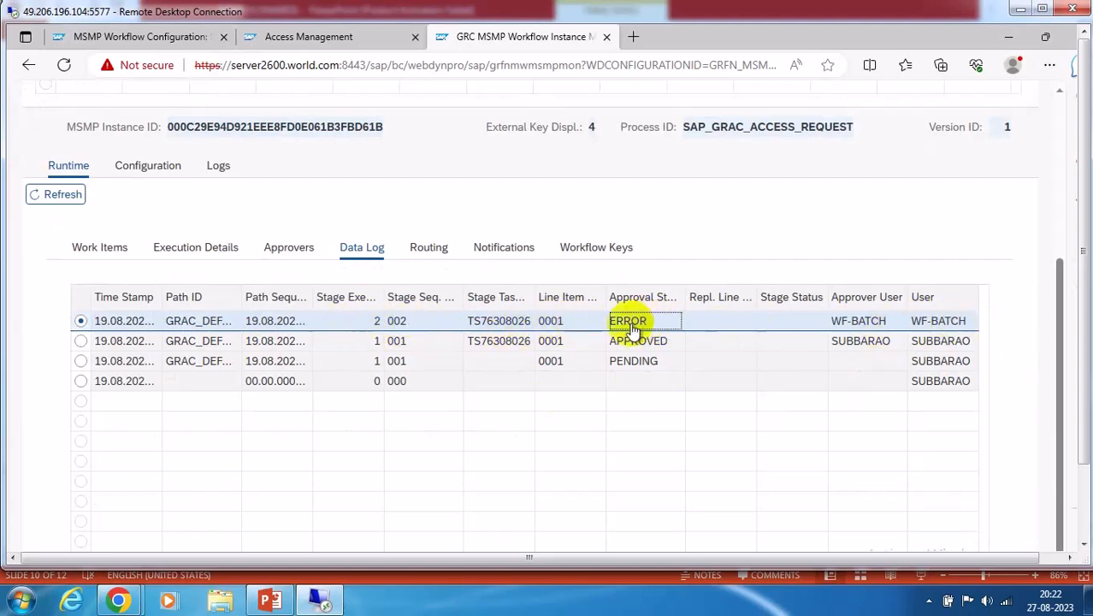
left_click(495, 325)
left_click_drag(495, 325, 532, 328)
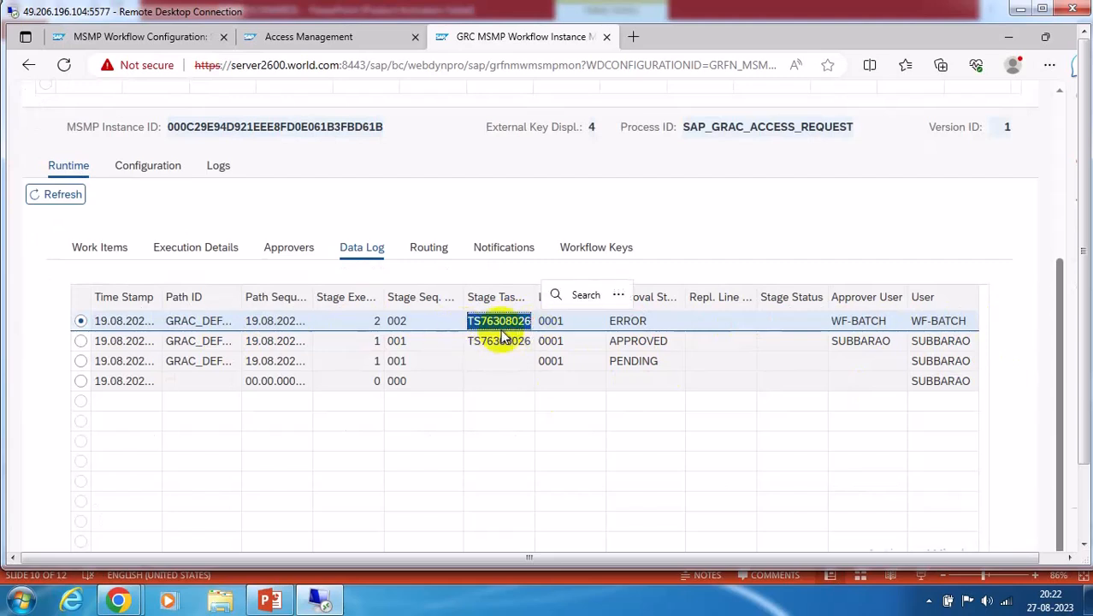
left_click(637, 322)
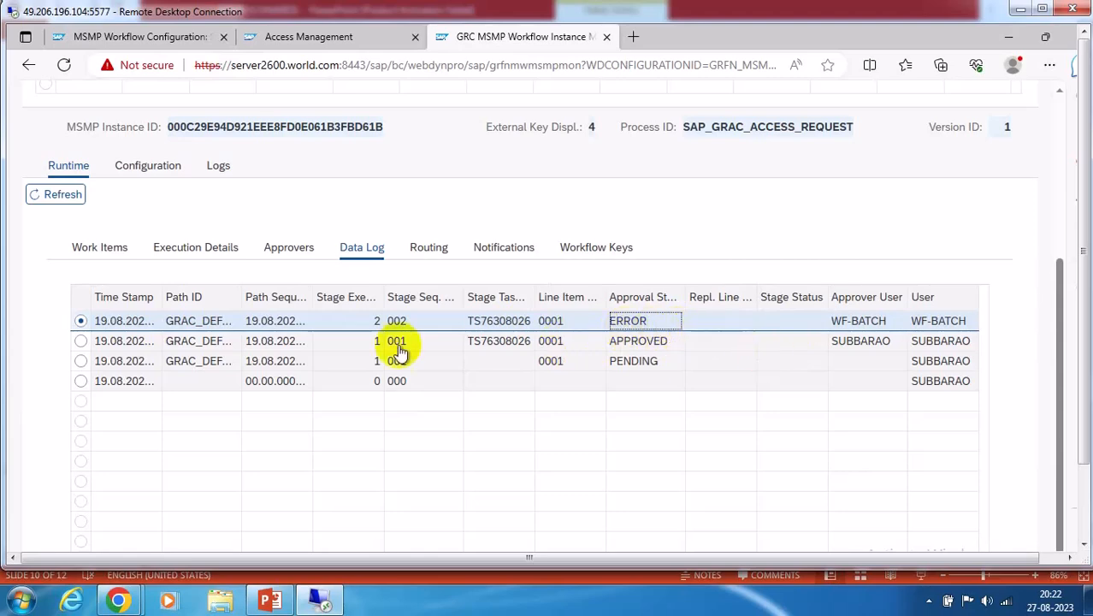
Highlight the 'No agent found, cancelling path' entry in request 4's logs
left_click(218, 165)
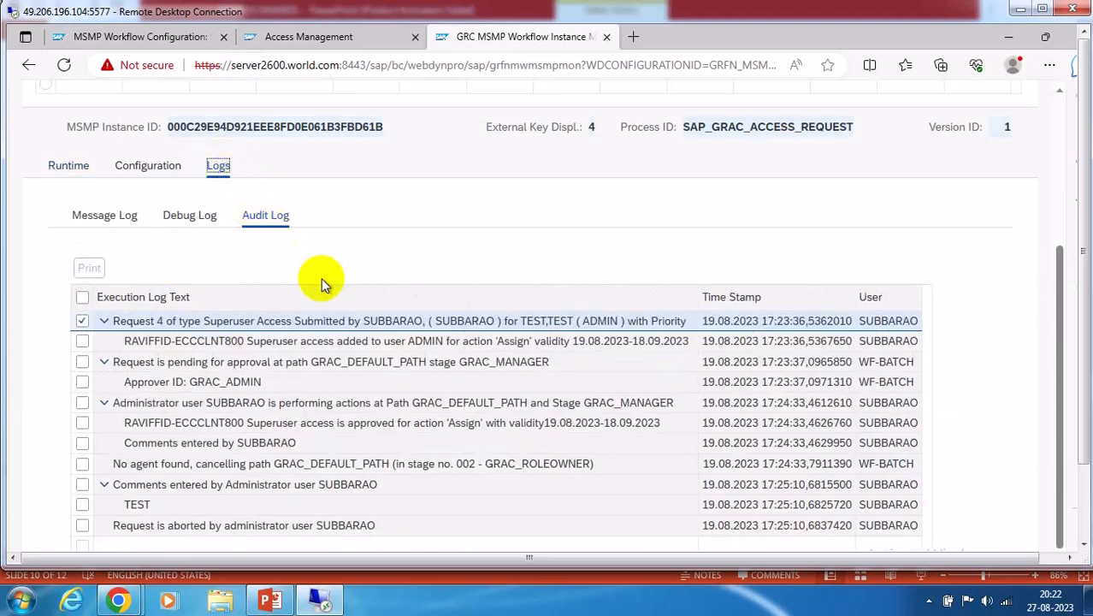
scroll(382, 342, "down", 1)
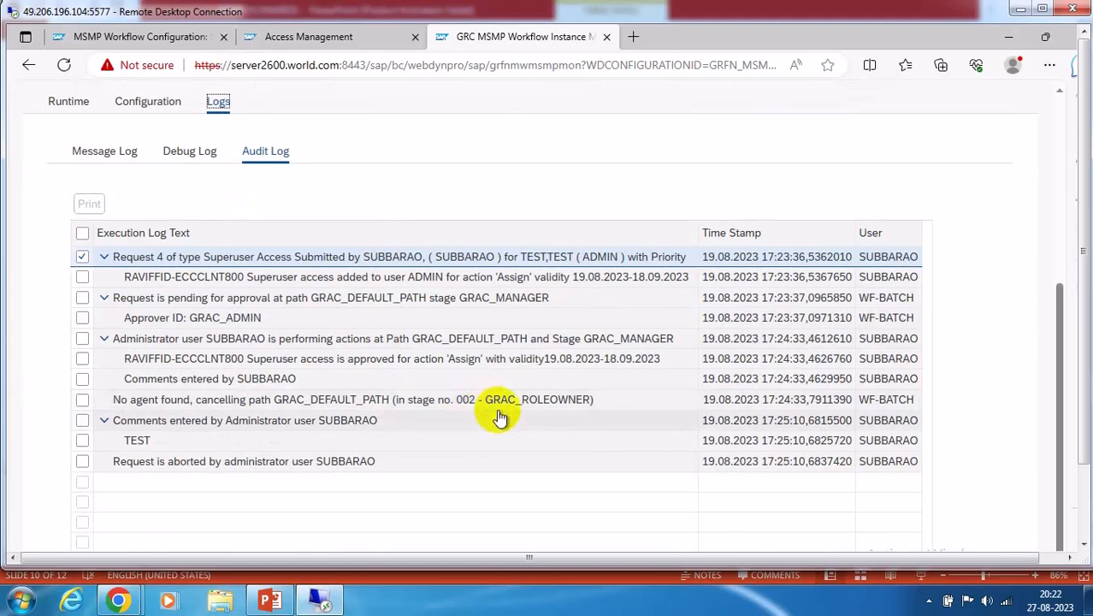
left_click(114, 402)
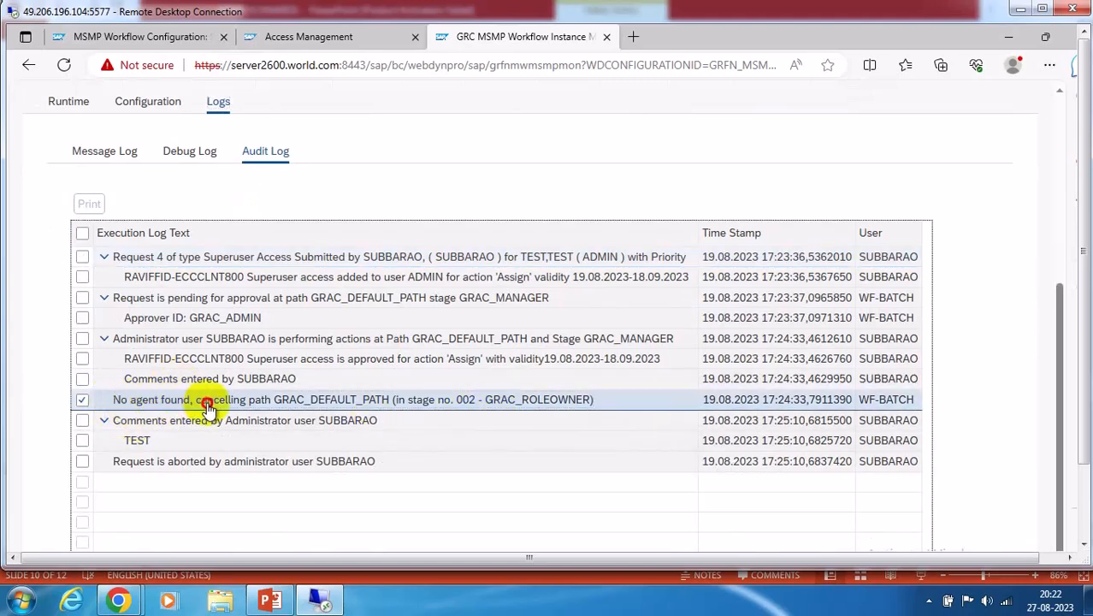
left_click_drag(115, 402, 610, 405)
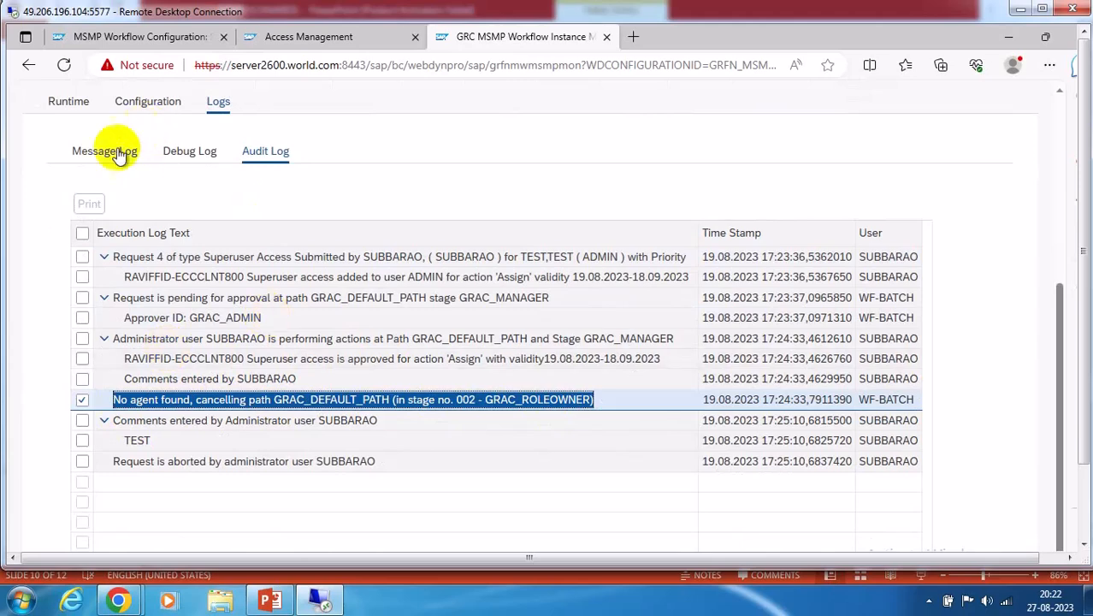
scroll(496, 225, "up", 3)
scroll(500, 257, "up", 2)
scroll(504, 276, "down", 2)
Check request 4's workflow configuration and paths, then return to the runtime data log
left_click(145, 270)
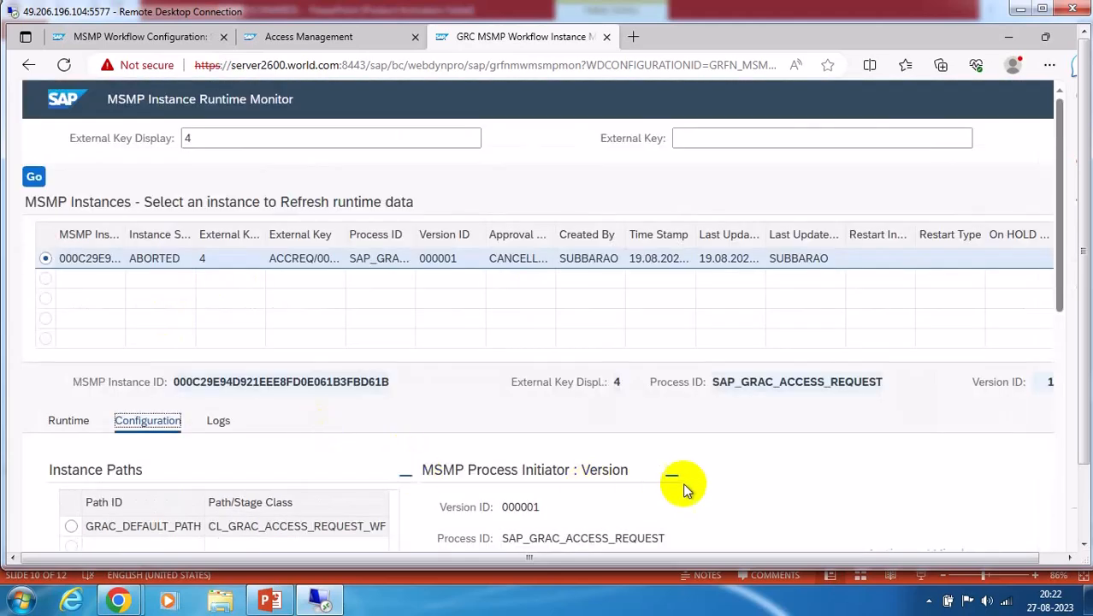
scroll(342, 385, "down", 1)
scroll(375, 361, "down", 2)
scroll(256, 351, "up", 2)
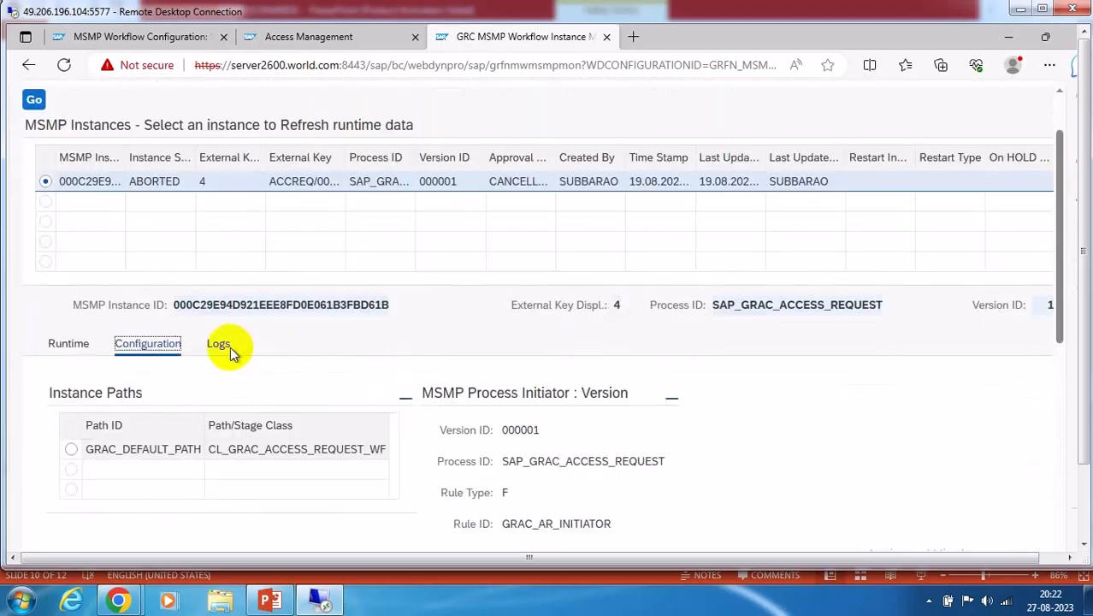
left_click(221, 346)
left_click(71, 346)
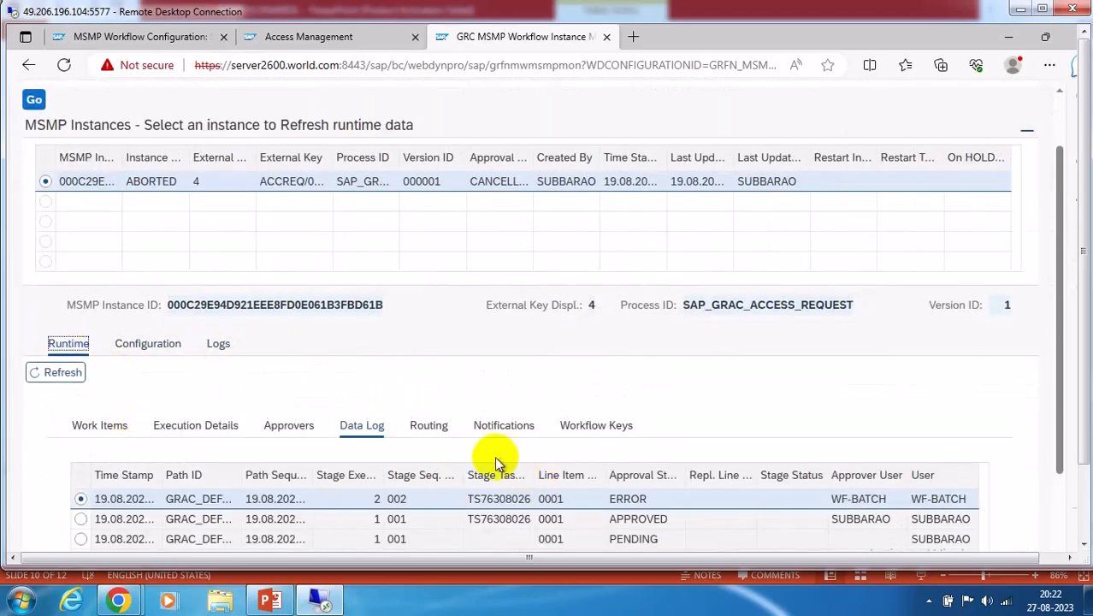
scroll(462, 450, "down", 2)
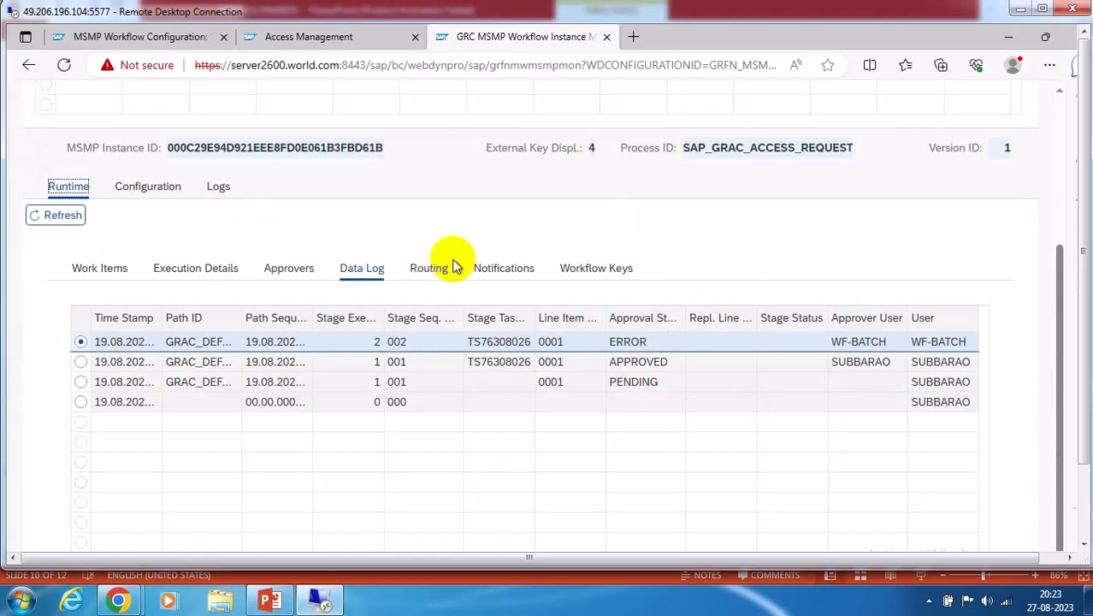
Review request 4's audit log and message log
left_click(224, 191)
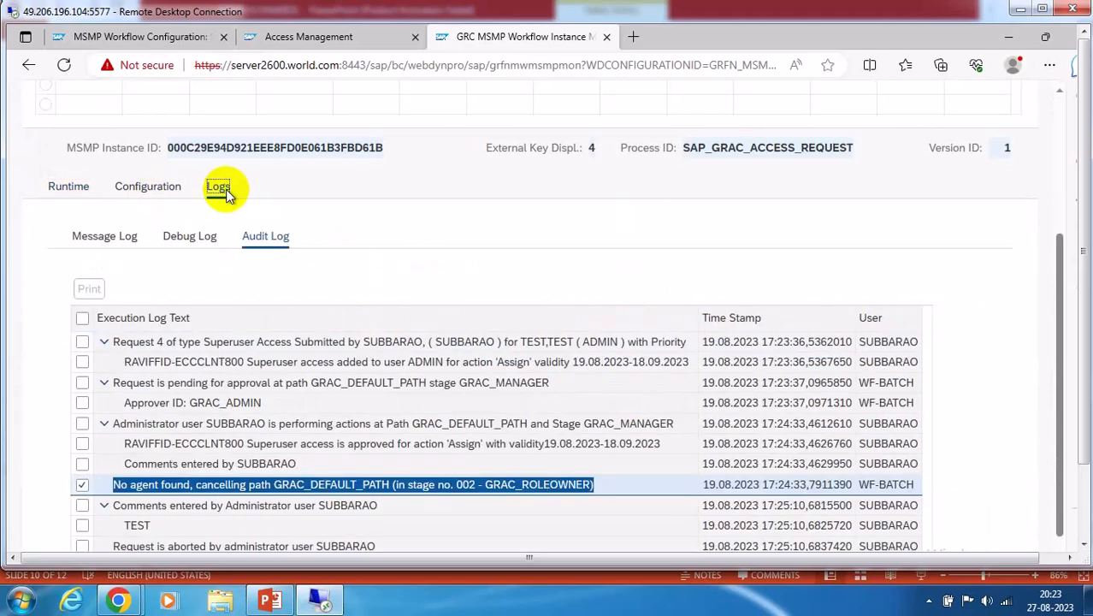
scroll(402, 399, "down", 1)
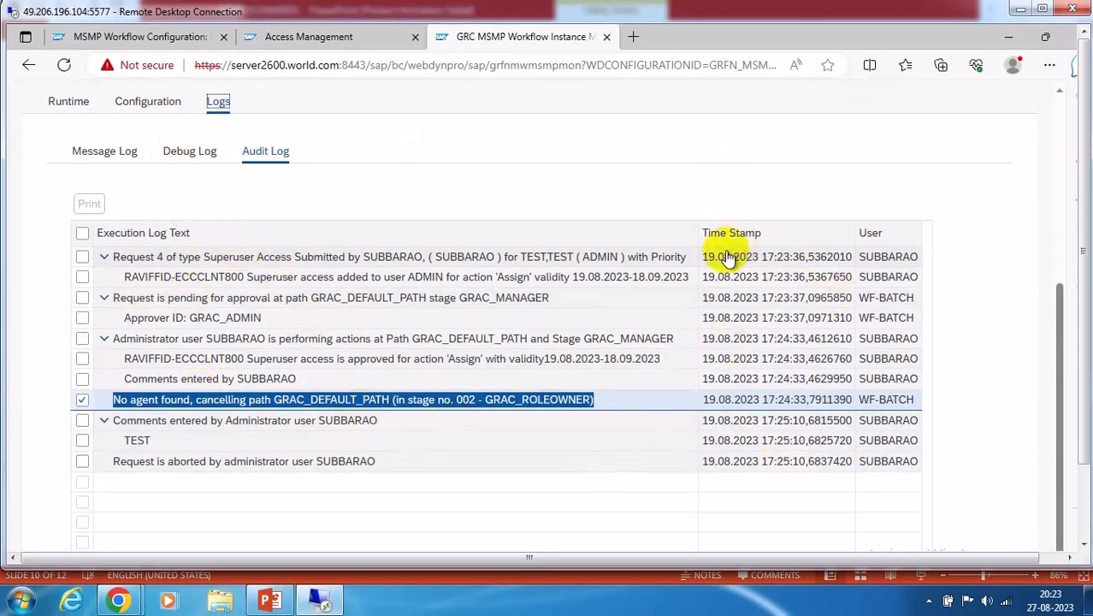
scroll(725, 256, "up", 2)
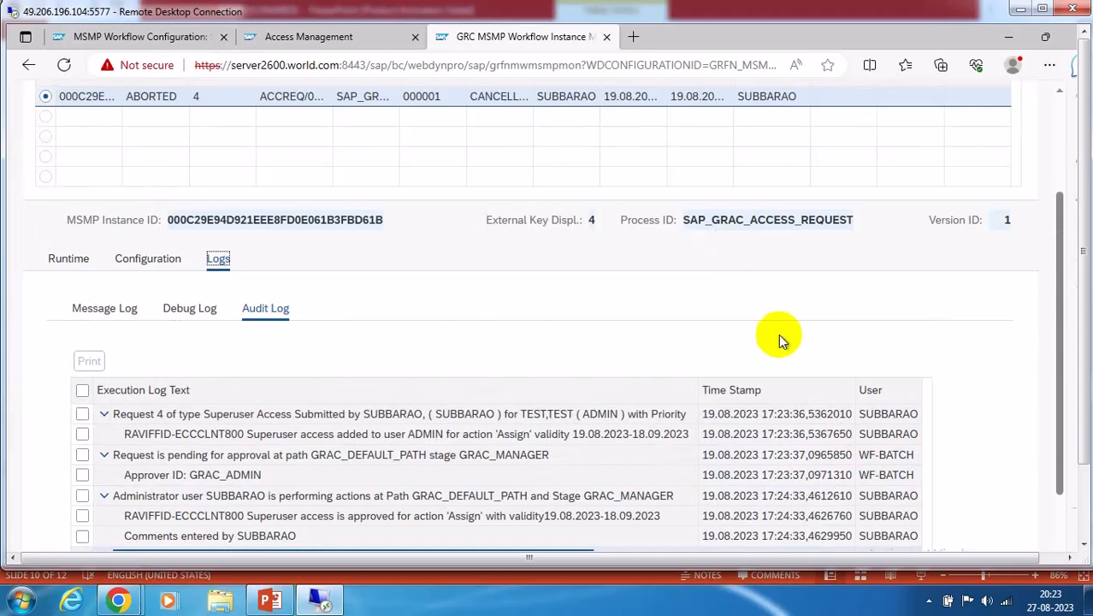
scroll(778, 334, "up", 2)
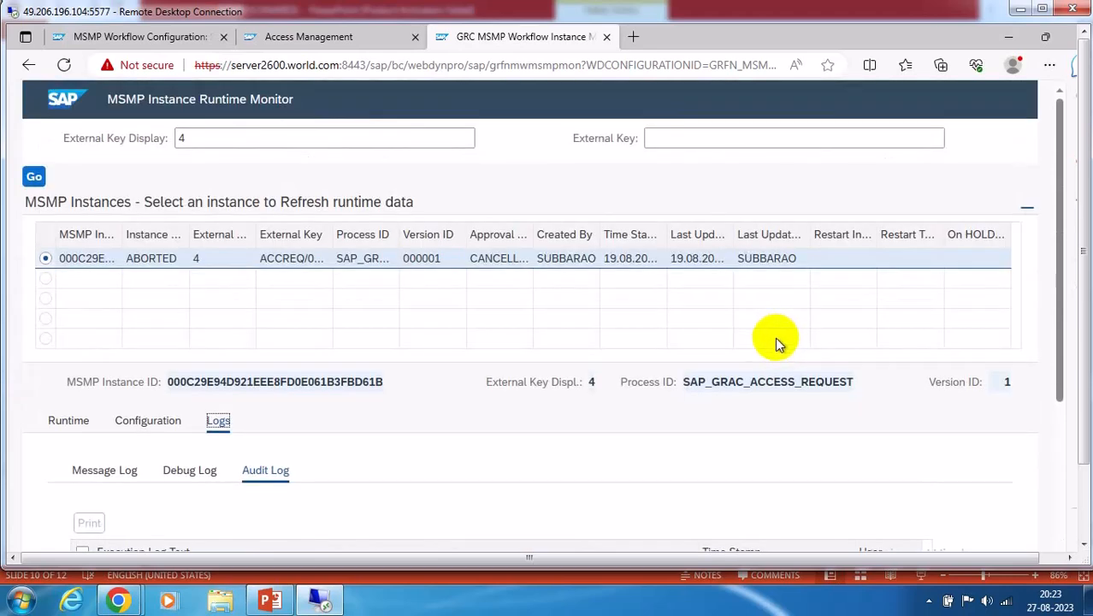
left_click(96, 469)
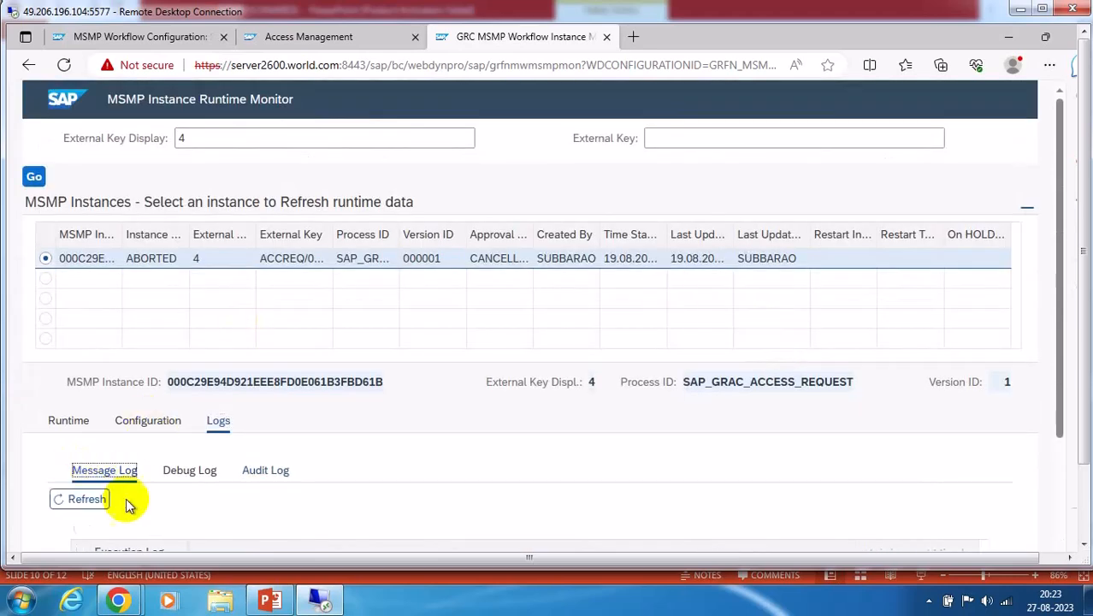
left_click(58, 420)
scroll(599, 407, "down", 3)
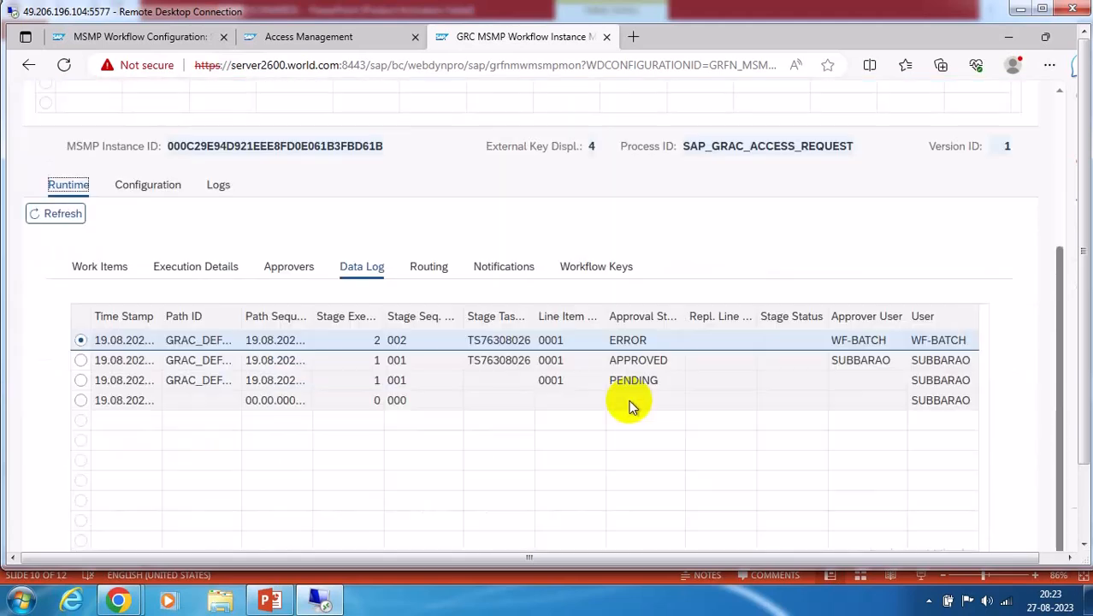
scroll(631, 409, "up", 3)
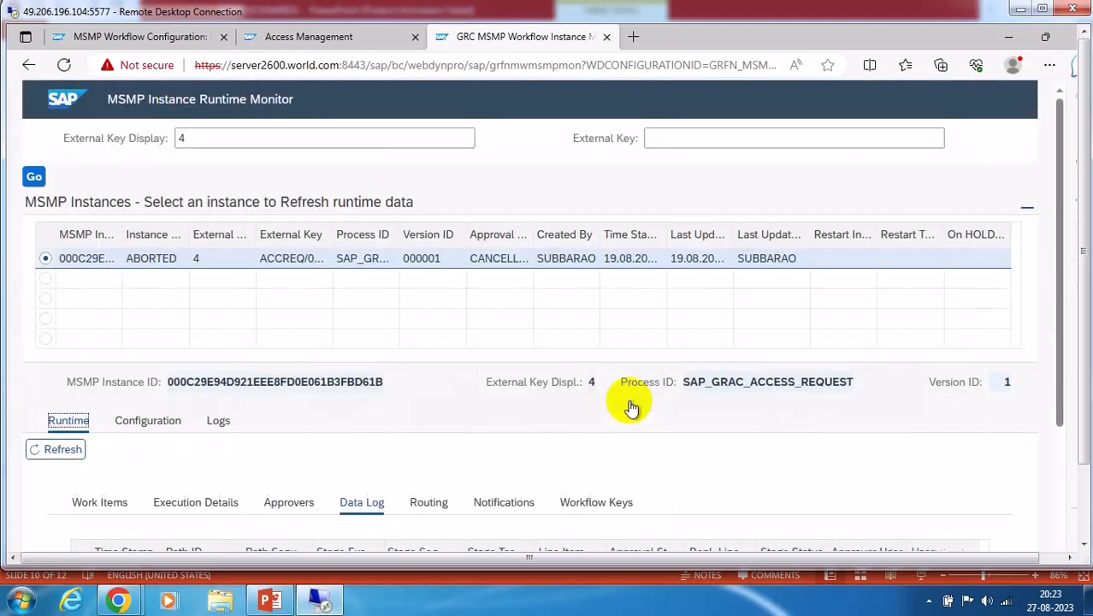
Rerun the search for request 4 and select its ERROR data-log entry
left_click(188, 138)
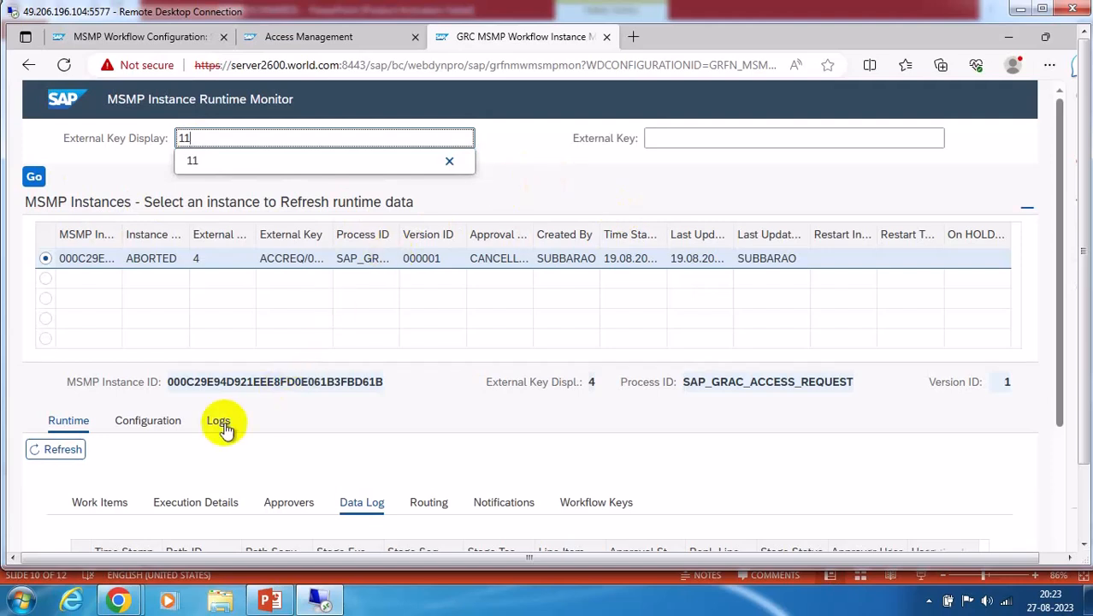
type("11")
key("BackSpace")
key("BackSpace")
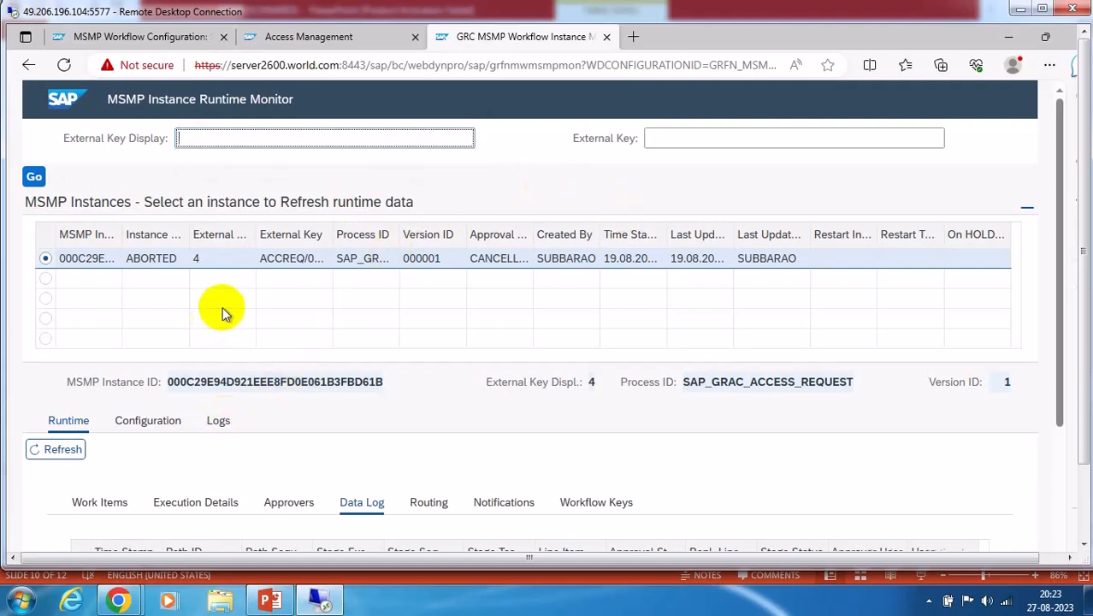
type("4")
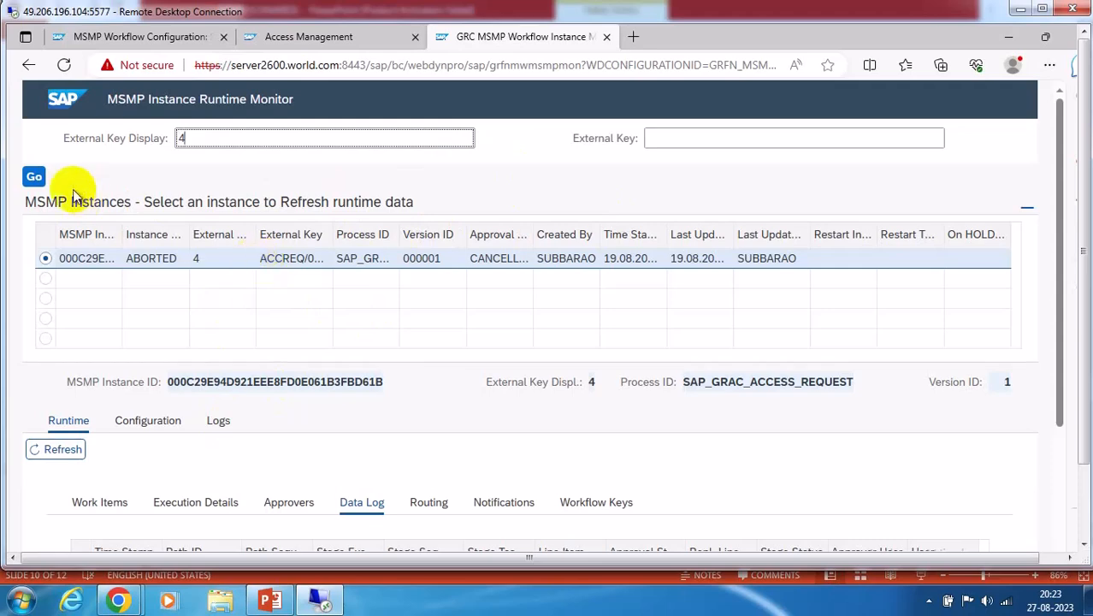
left_click(35, 177)
scroll(556, 357, "down", 2)
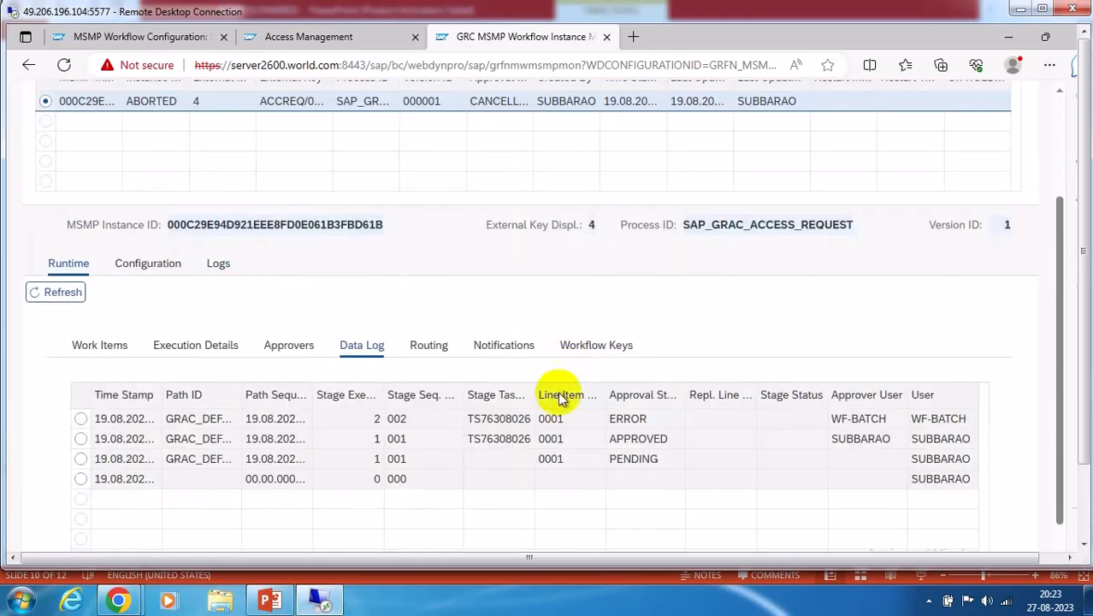
left_click(363, 419)
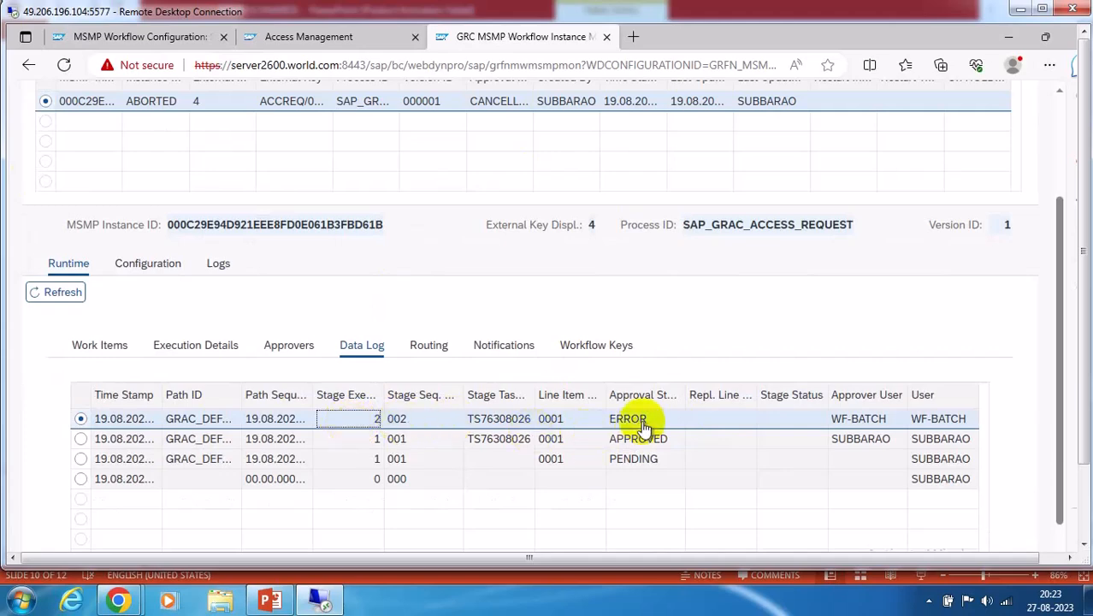
In the audit trail, tick and highlight the full no-agent path cancellation message
left_click(217, 264)
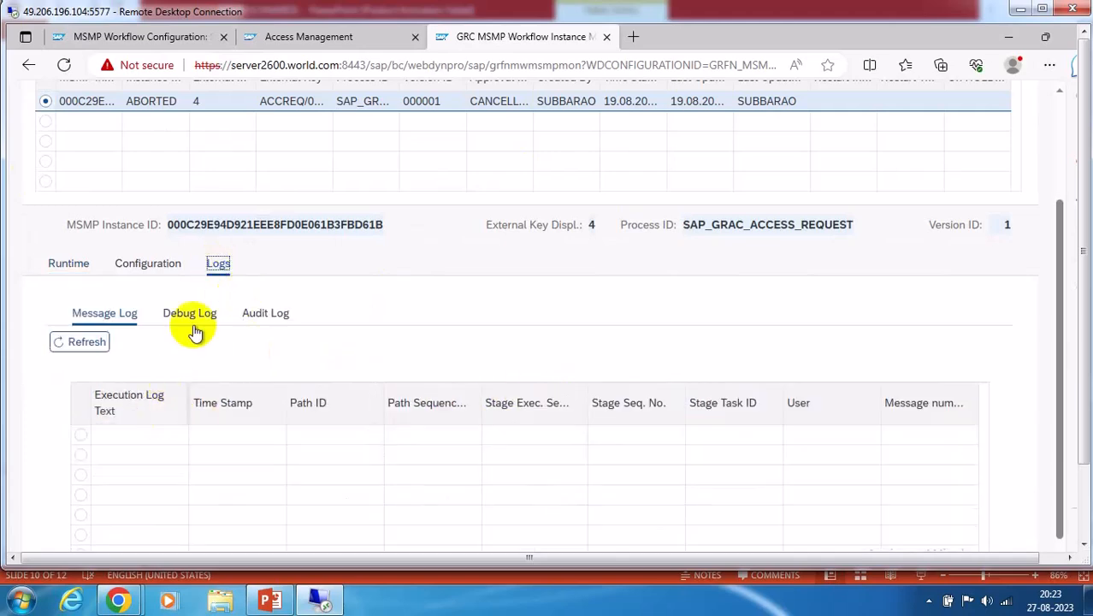
left_click(262, 314)
scroll(300, 361, "down", 2)
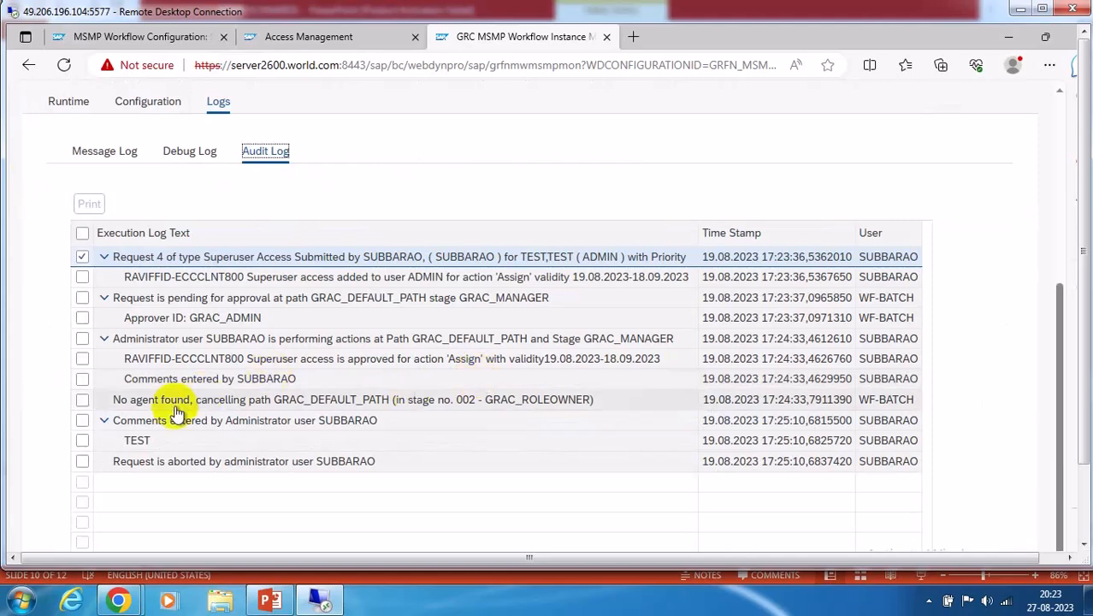
left_click(129, 400)
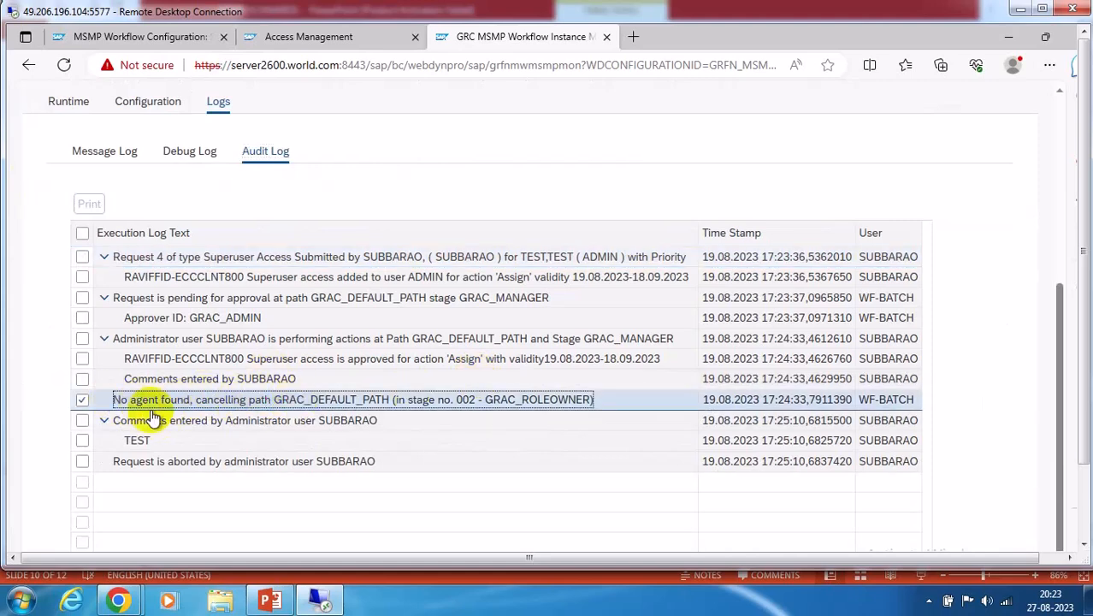
left_click_drag(112, 400, 598, 406)
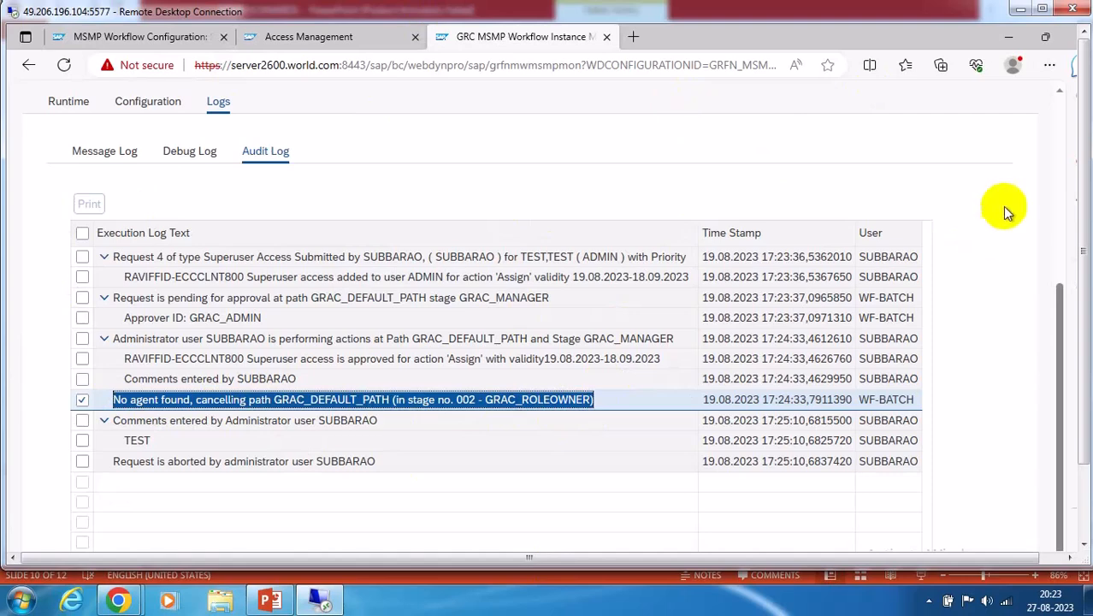
scroll(655, 223, "up", 1)
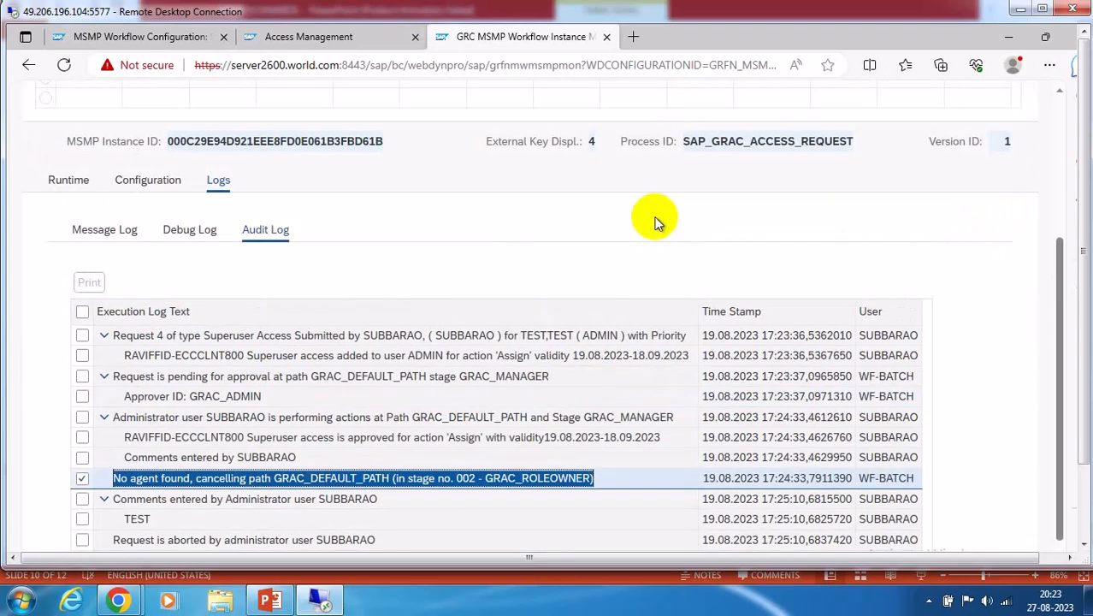
scroll(656, 223, "up", 2)
scroll(655, 222, "up", 1)
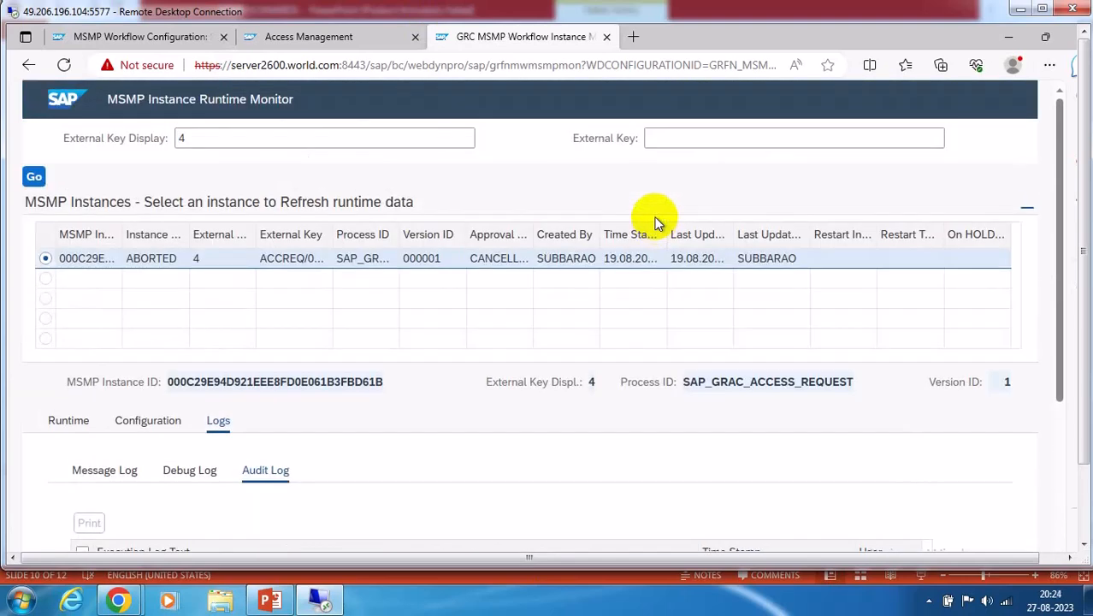
Review request 4's data log, then the maintained paths and the route mapping rule to ZSODPATH
left_click(58, 420)
scroll(346, 417, "down", 3)
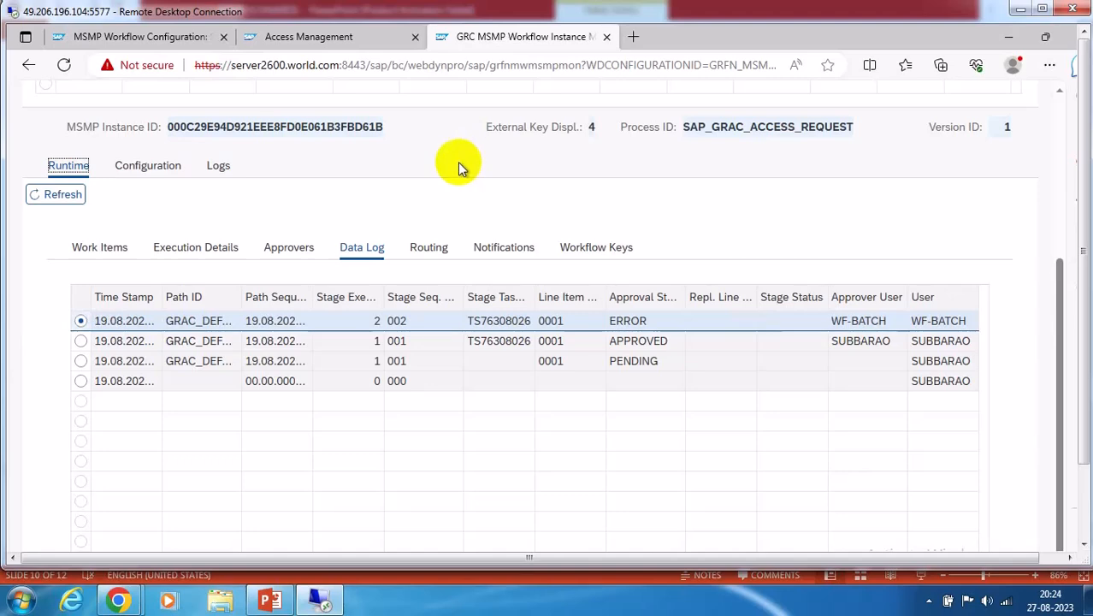
left_click(142, 37)
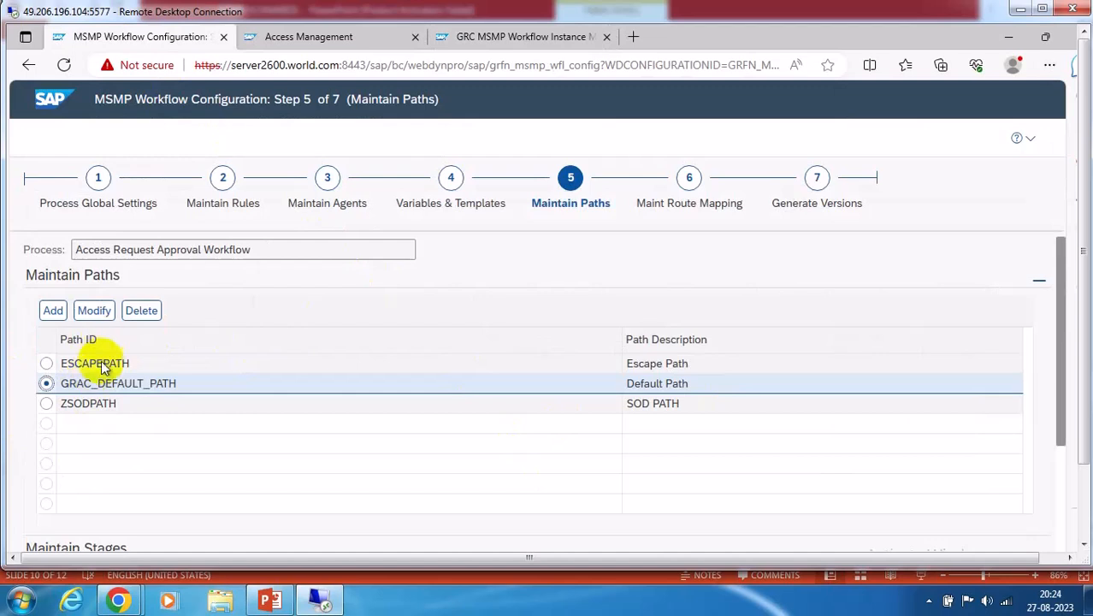
left_click(691, 178)
left_click(558, 198)
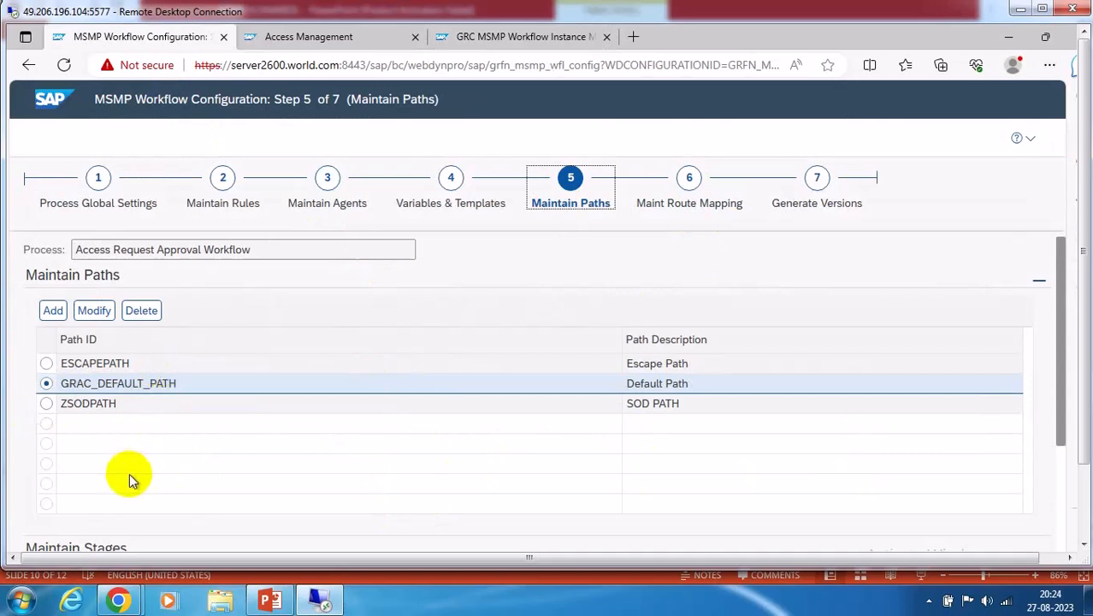
left_click(666, 201)
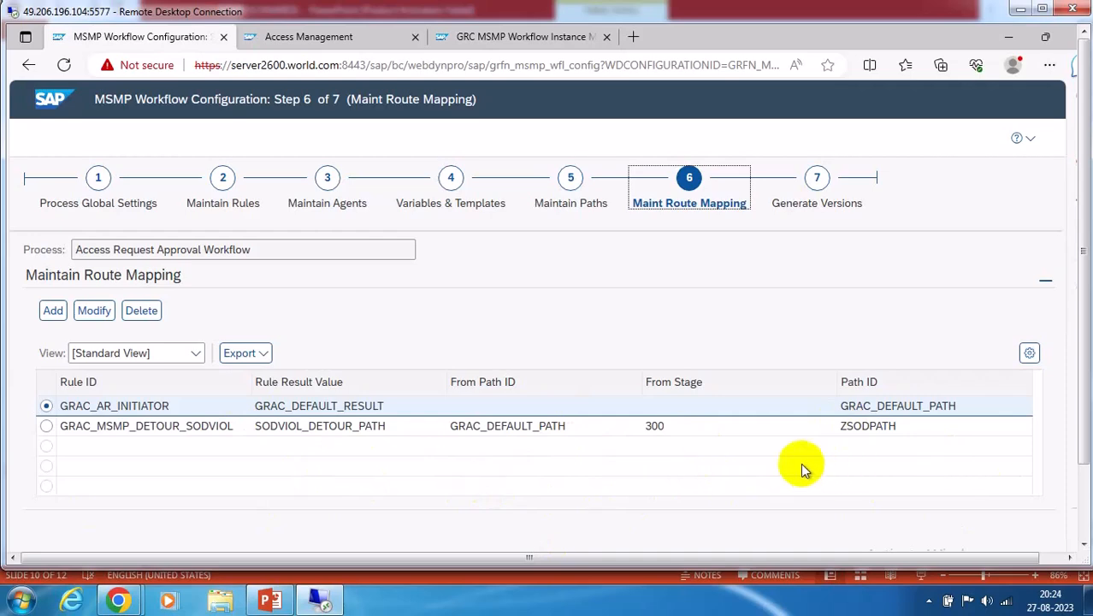
left_click(529, 38)
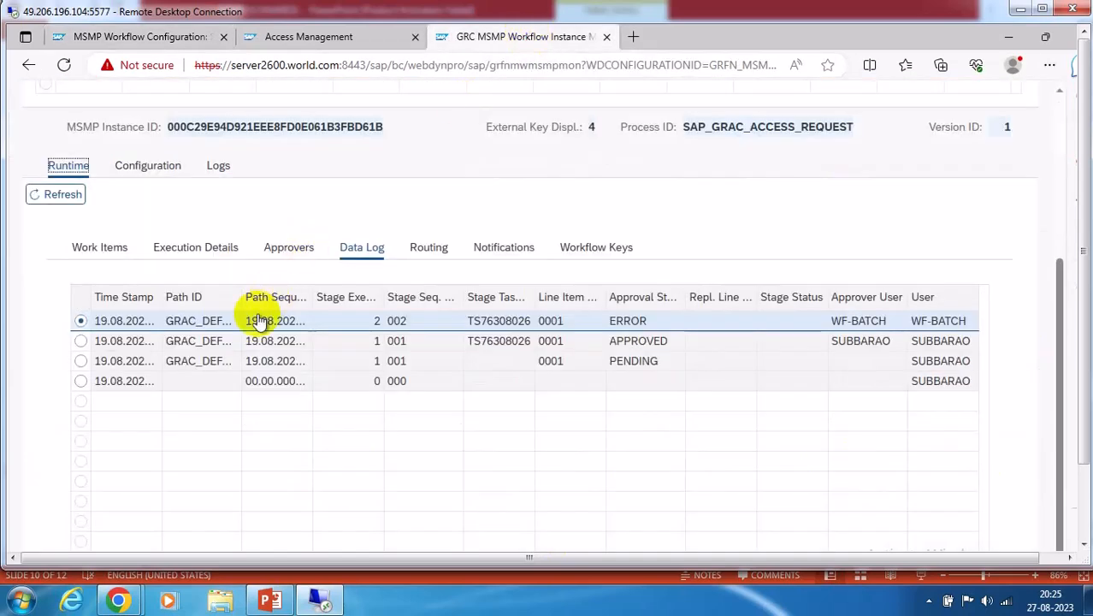
Review request 4's instance path and its three path stages on the Configuration tab
left_click(151, 166)
scroll(660, 496, "down", 3)
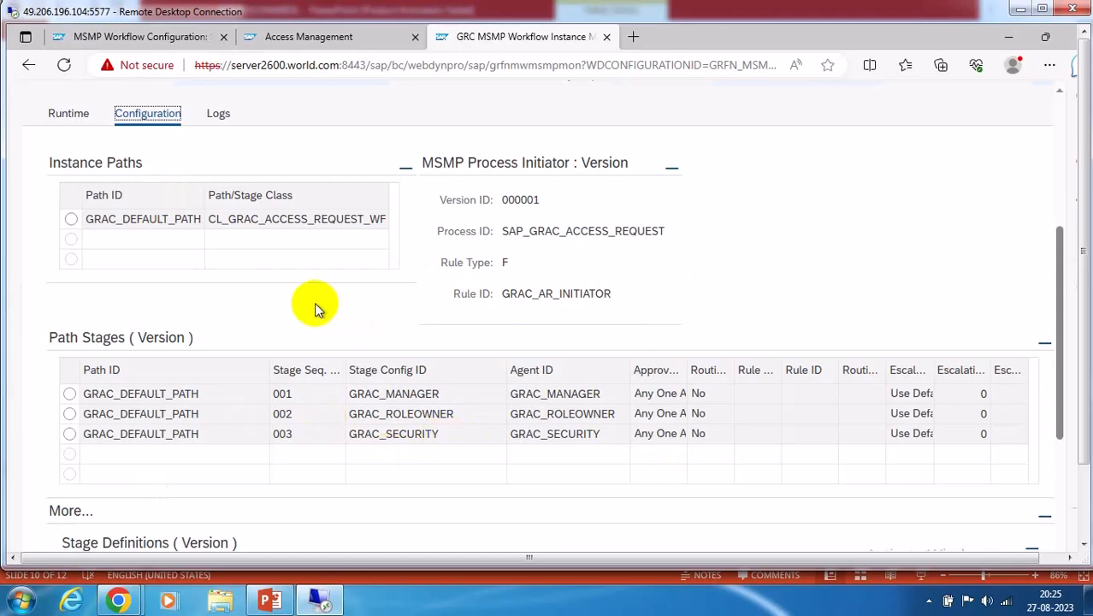
scroll(308, 334, "up", 3)
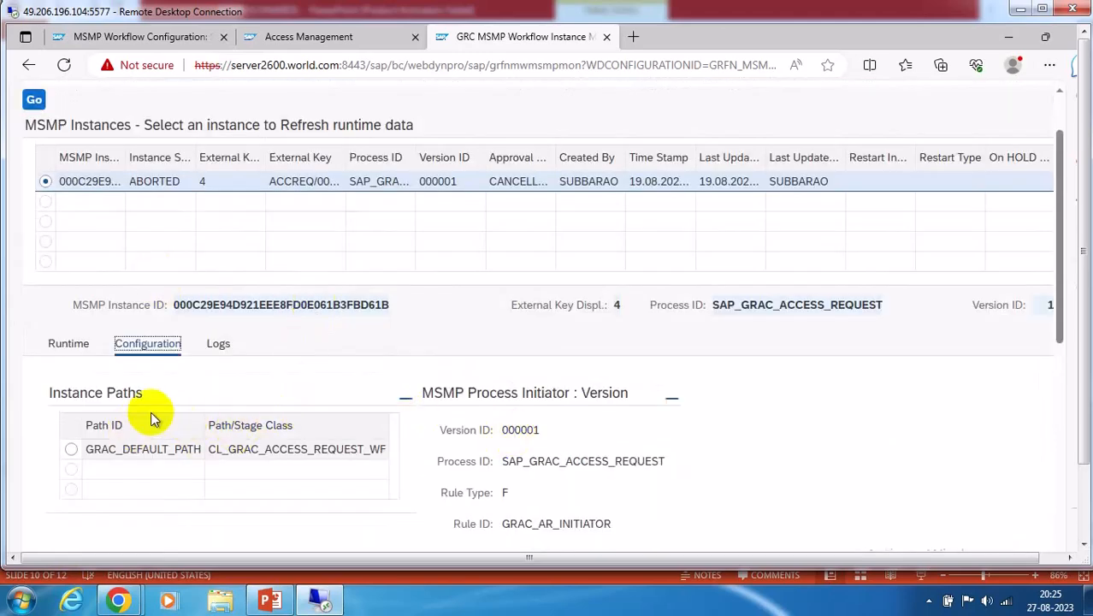
scroll(552, 379, "up", 2)
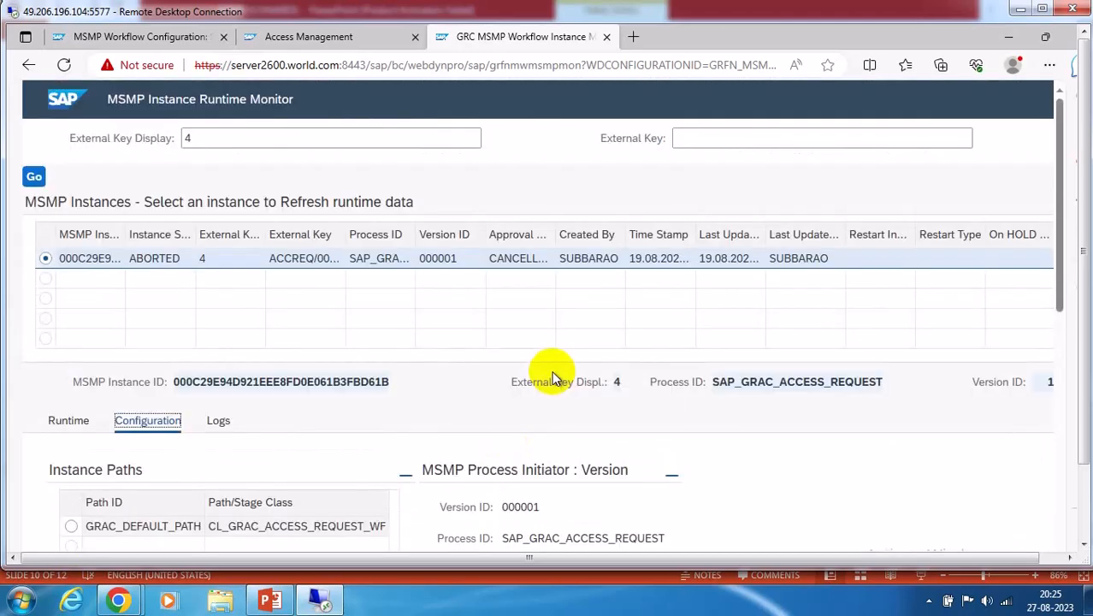
left_click(289, 36)
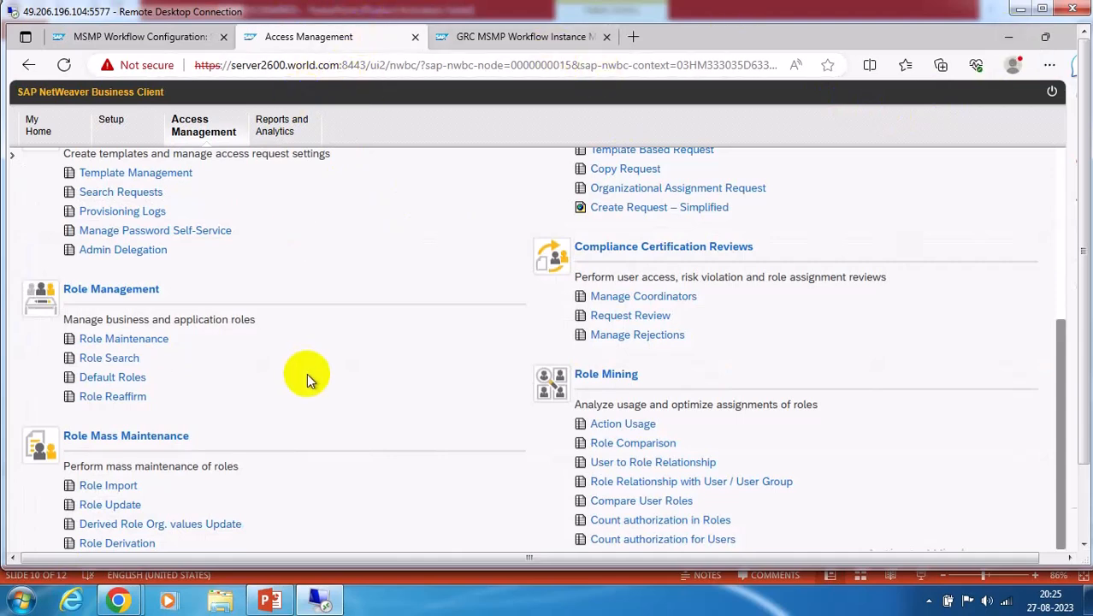
Close the leftover Search Request window, leaving without saving
left_click(1085, 507)
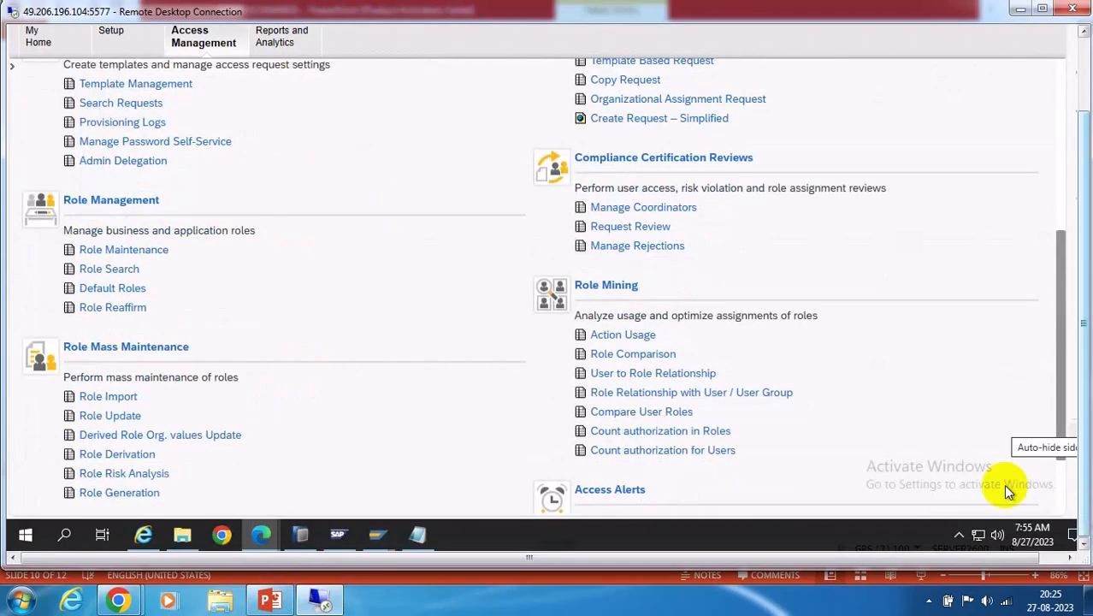
mouse_move(264, 530)
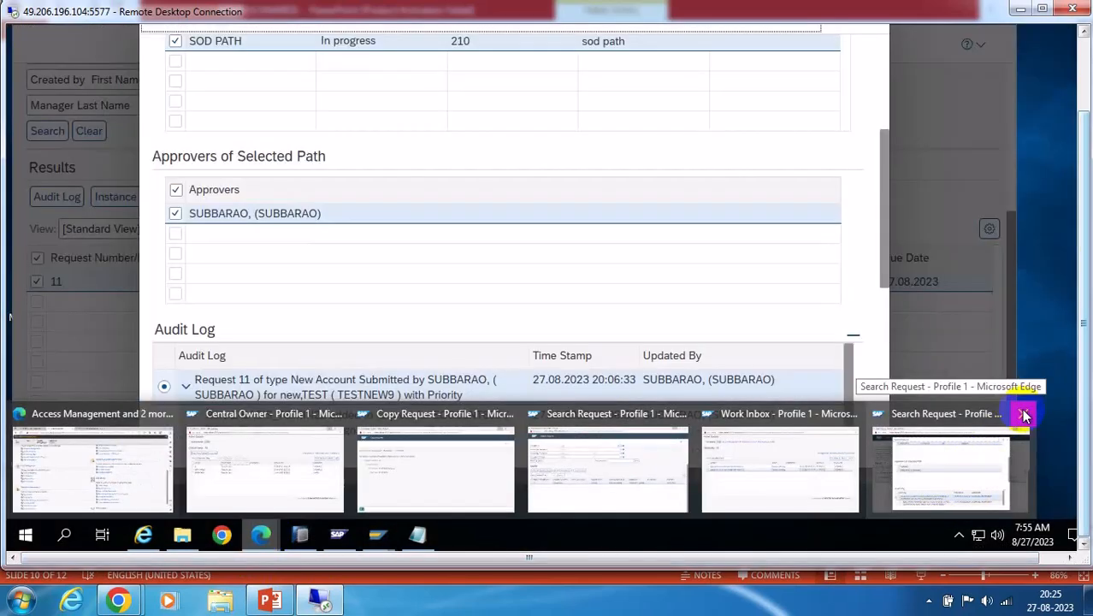
left_click(1025, 415)
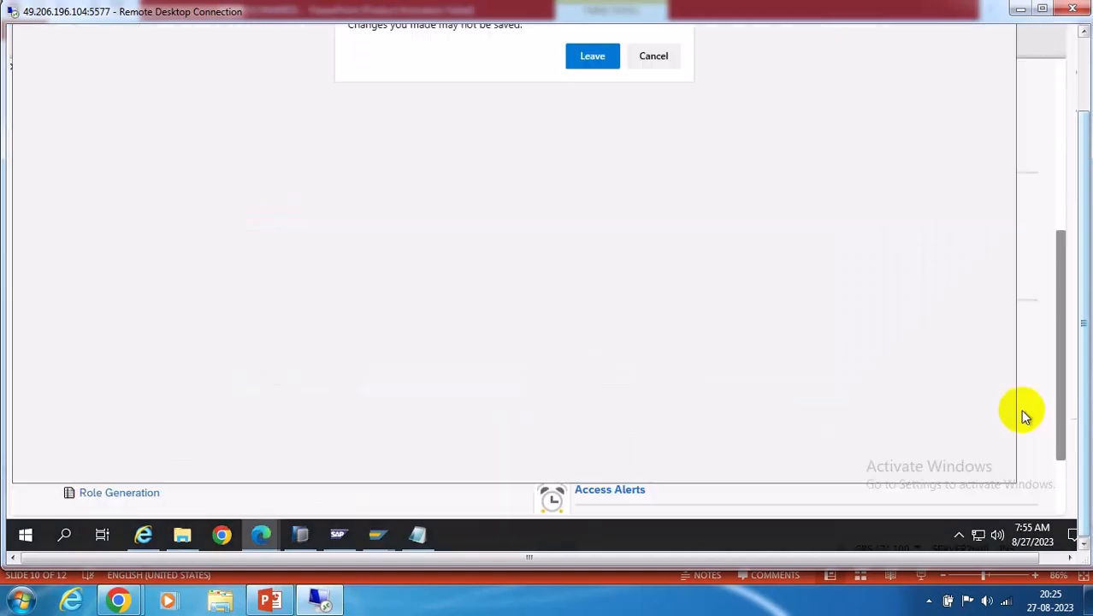
left_click(587, 55)
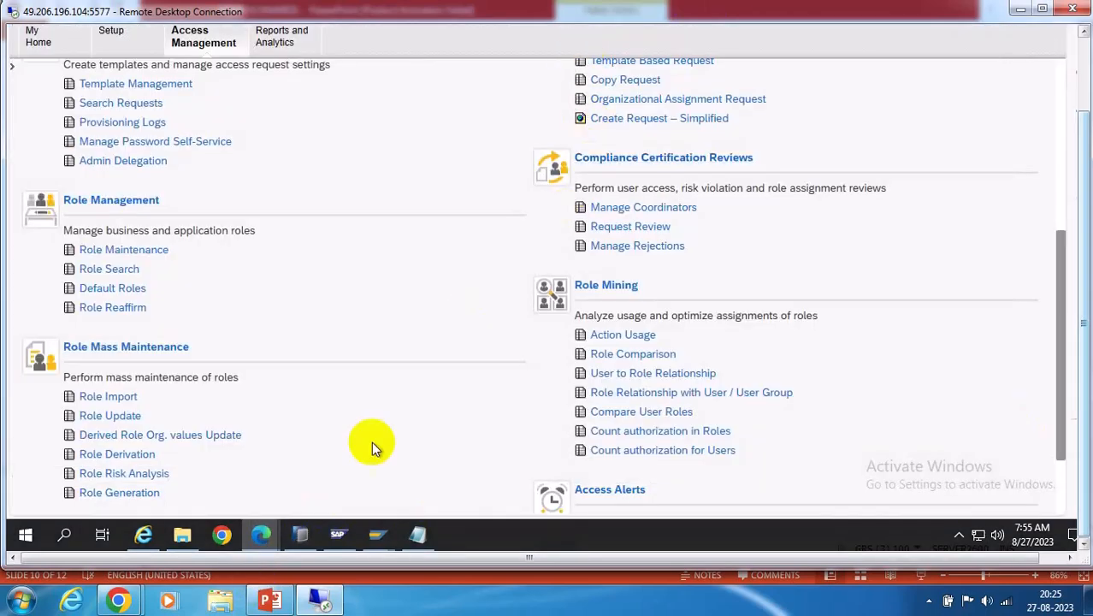
Open request 11's approval workitem from the Work Inbox
mouse_move(258, 536)
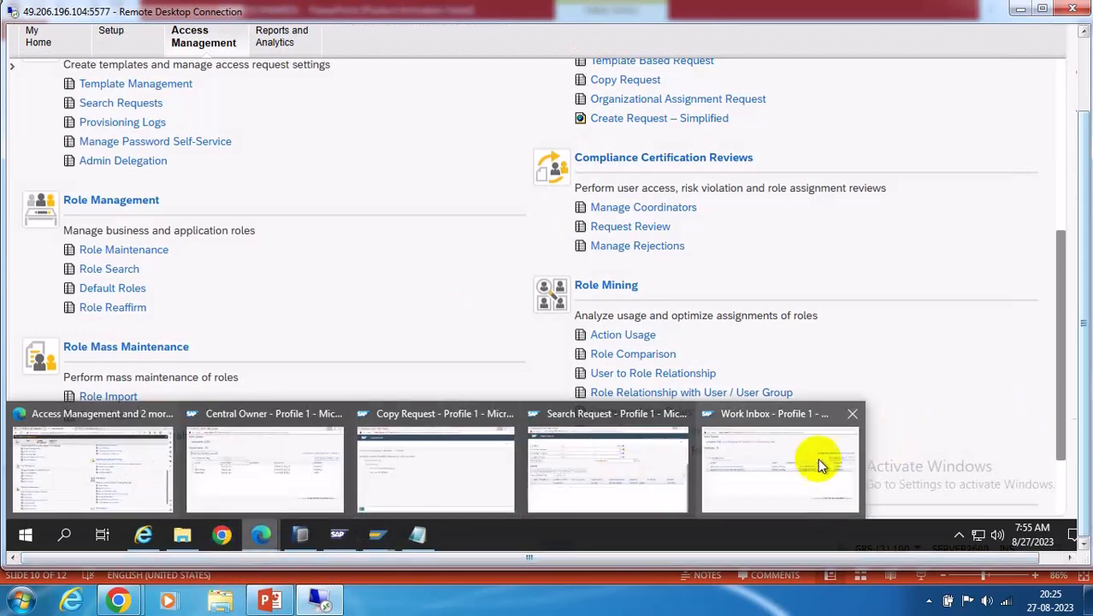
left_click(890, 441)
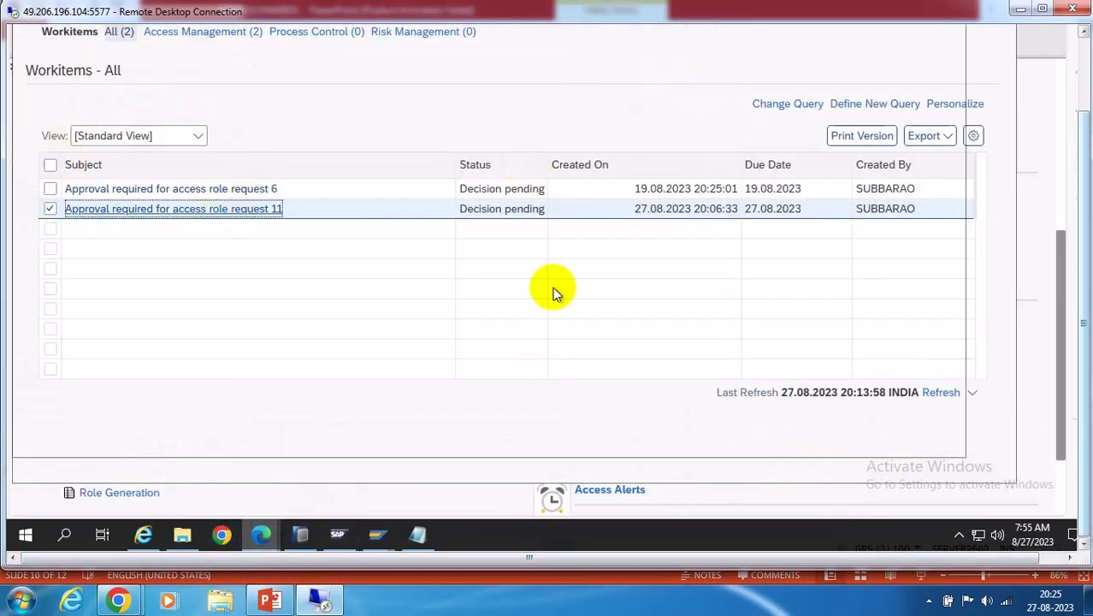
left_click(235, 211)
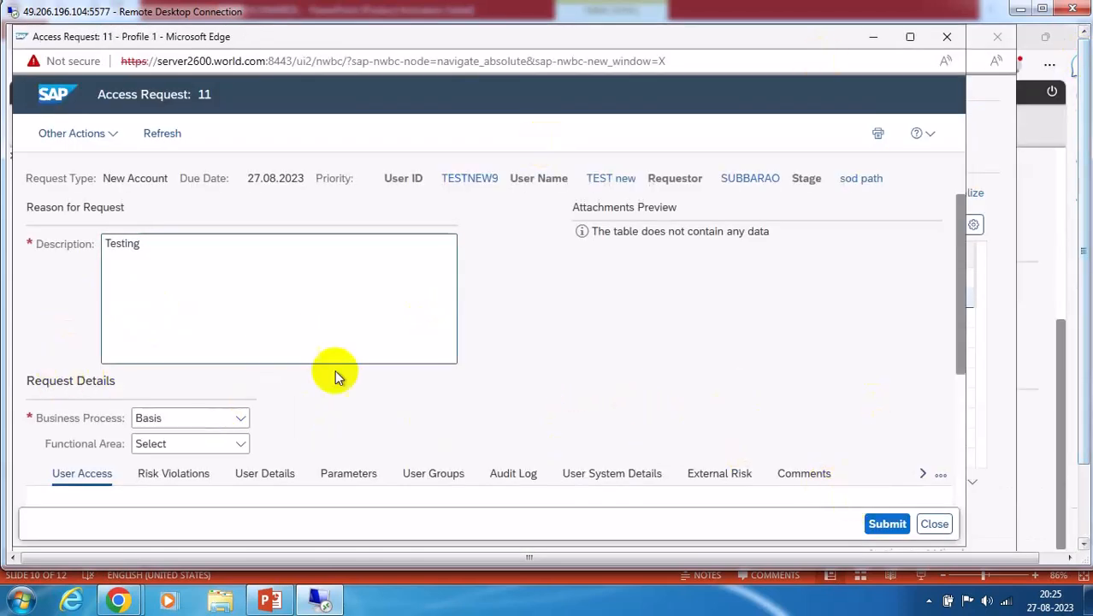
Review request 11's risk violations, submit its approval, then close the request and inbox
scroll(763, 368, "down", 3)
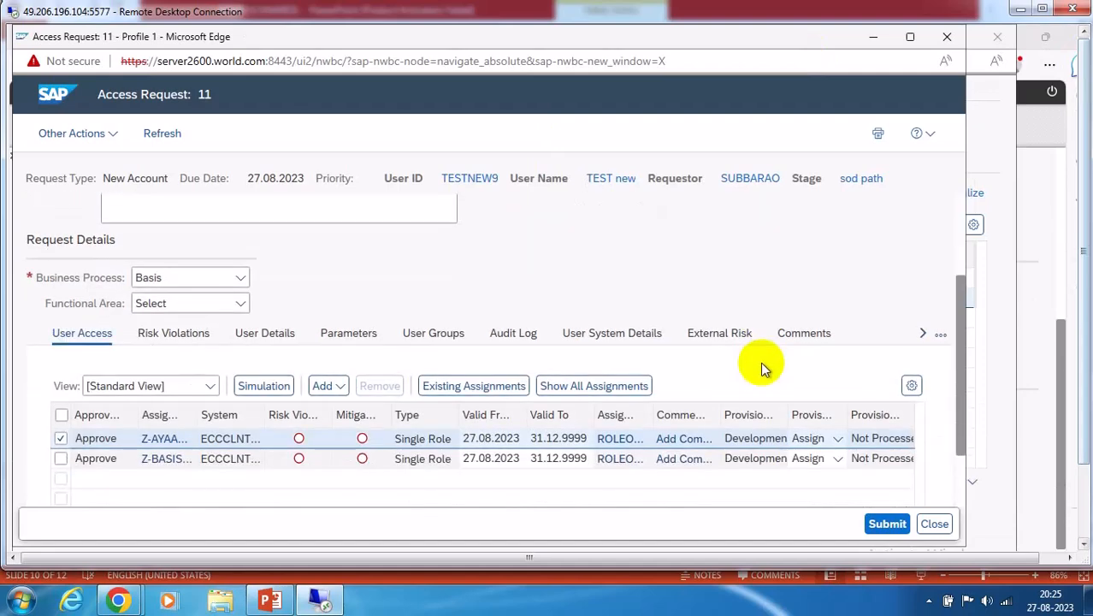
left_click(883, 524)
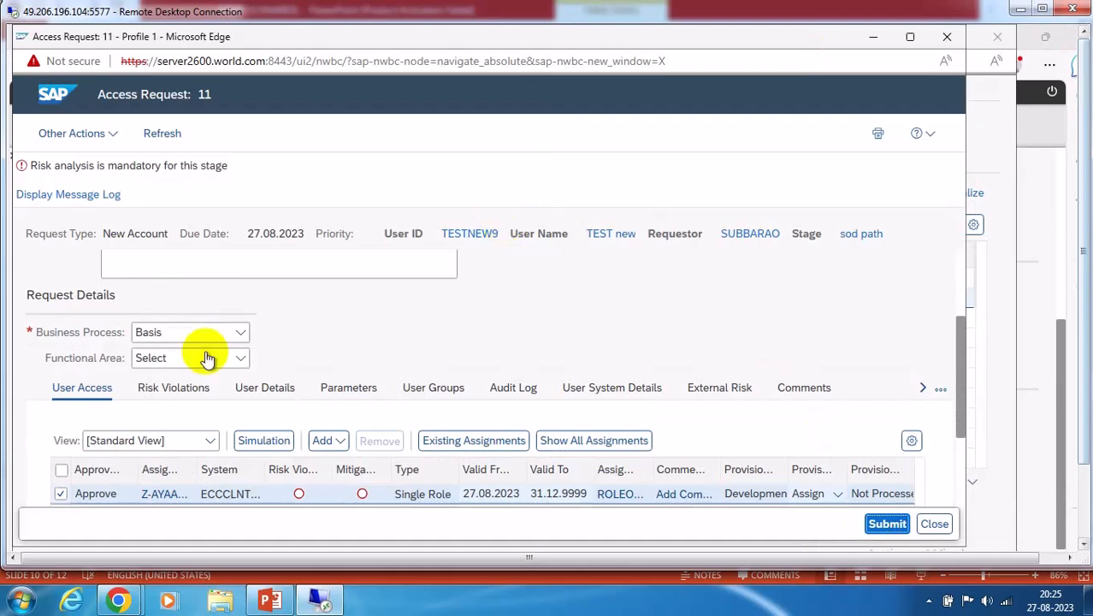
left_click(173, 388)
scroll(532, 361, "down", 5)
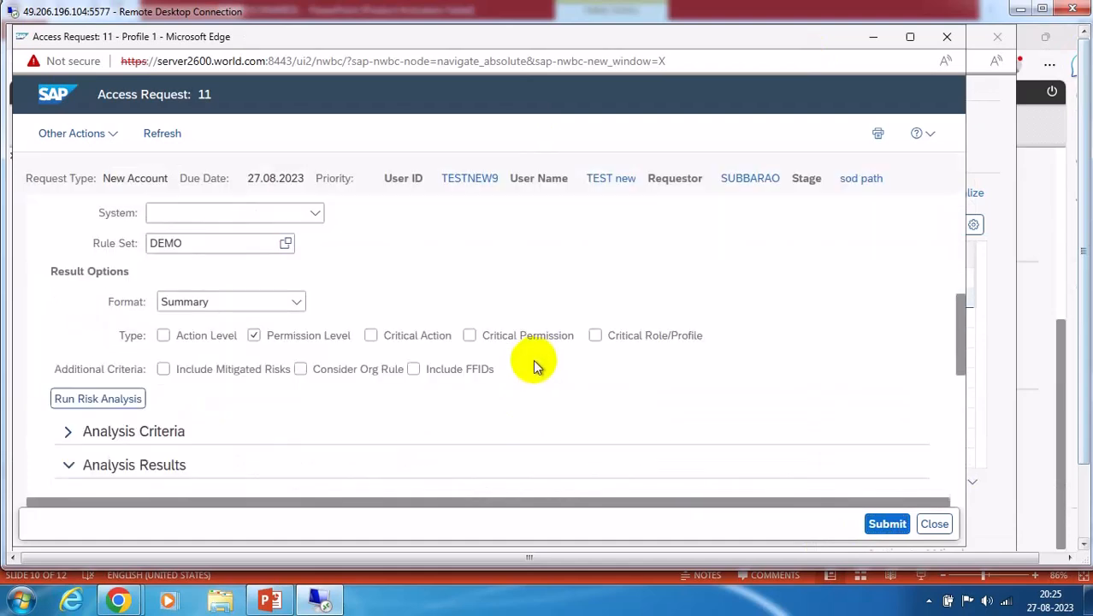
scroll(692, 372, "down", 3)
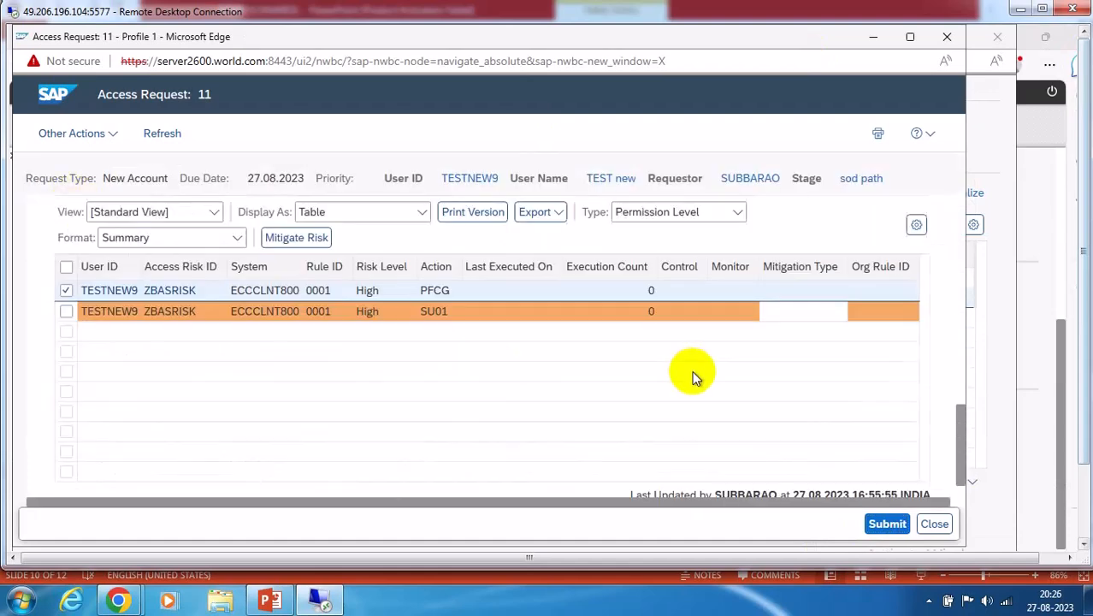
left_click(886, 525)
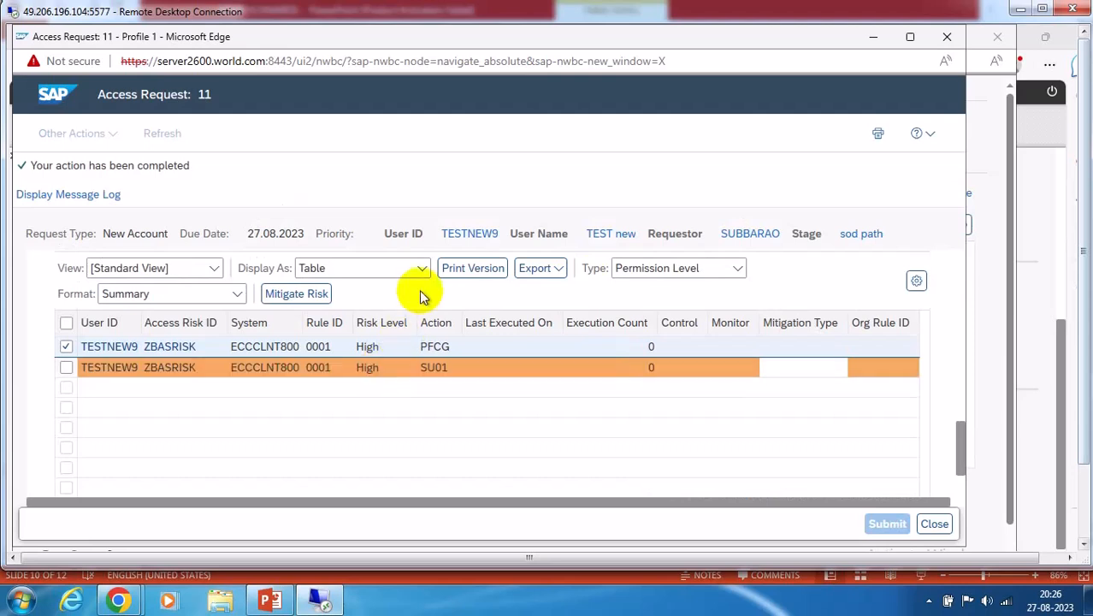
left_click(938, 524)
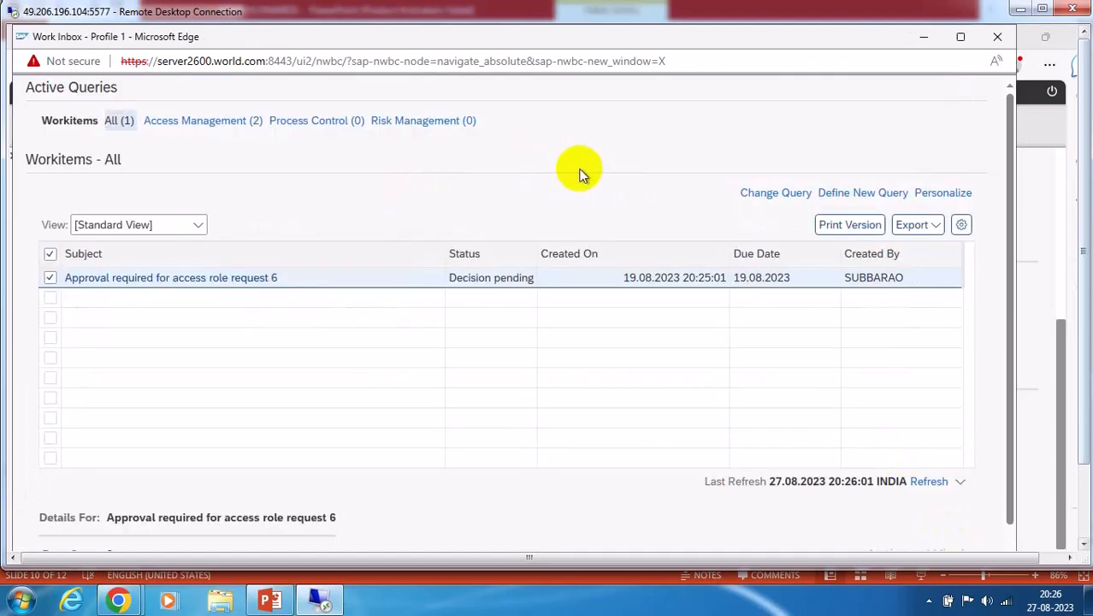
left_click(997, 36)
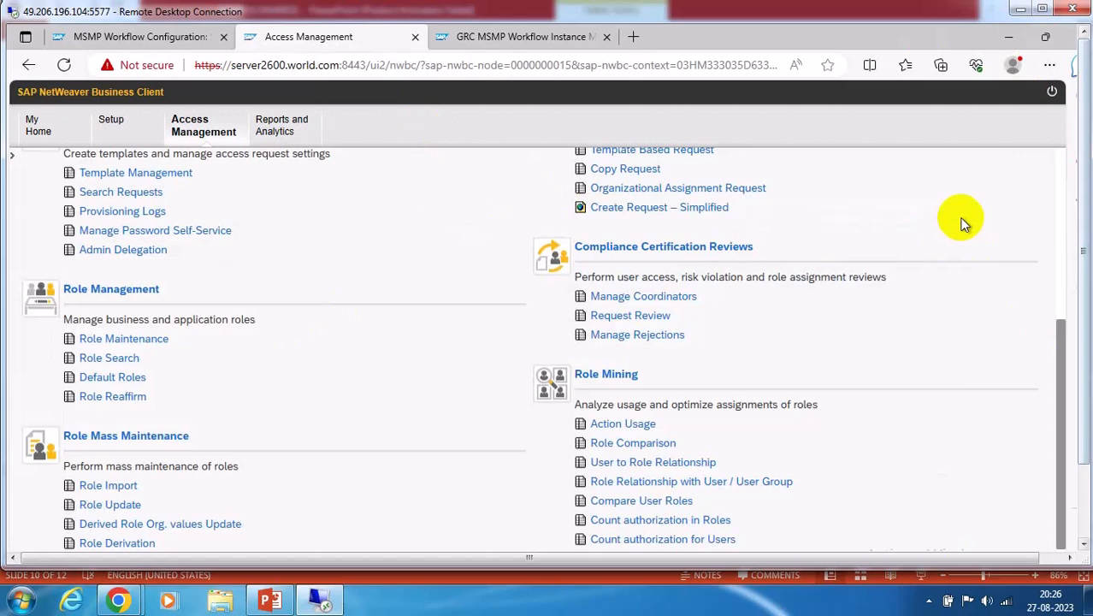
Glance at the route mapping configuration, then return to slide 10 listing the AC workflows
left_click(116, 37)
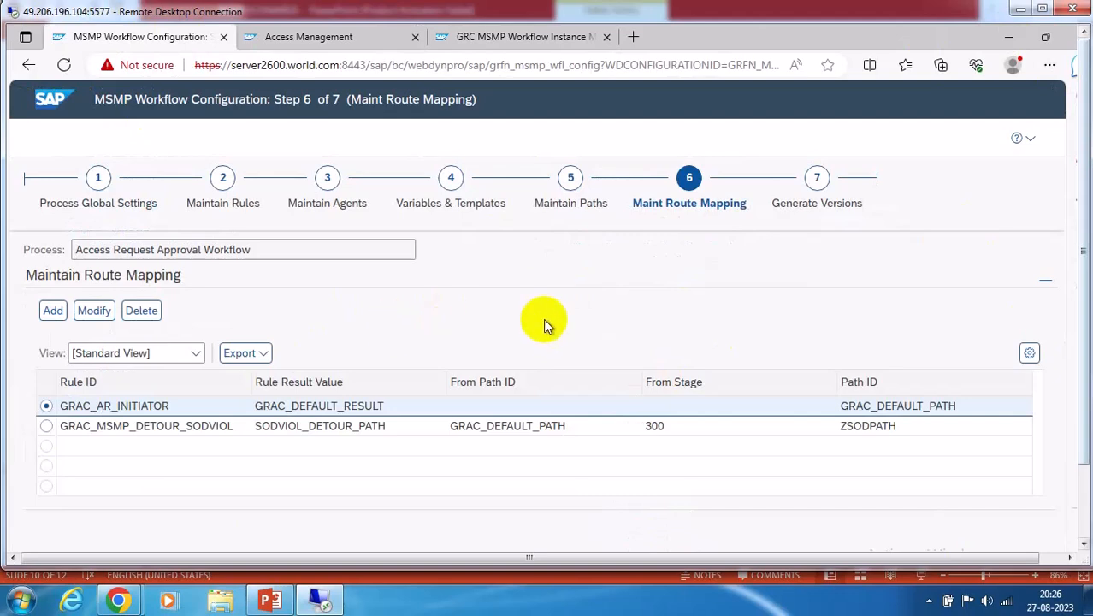
left_click(269, 601)
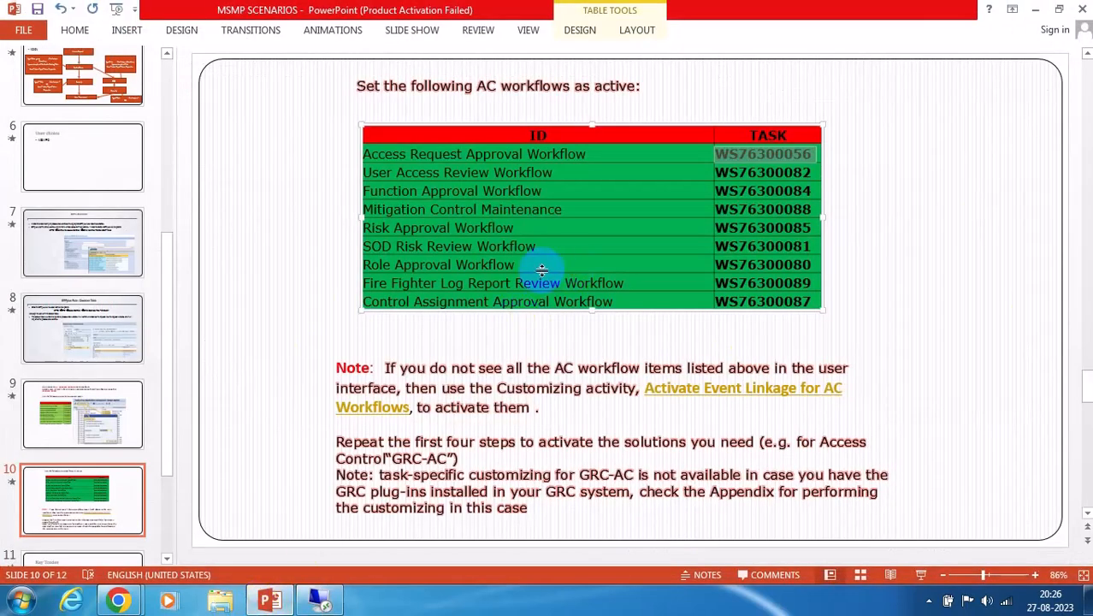
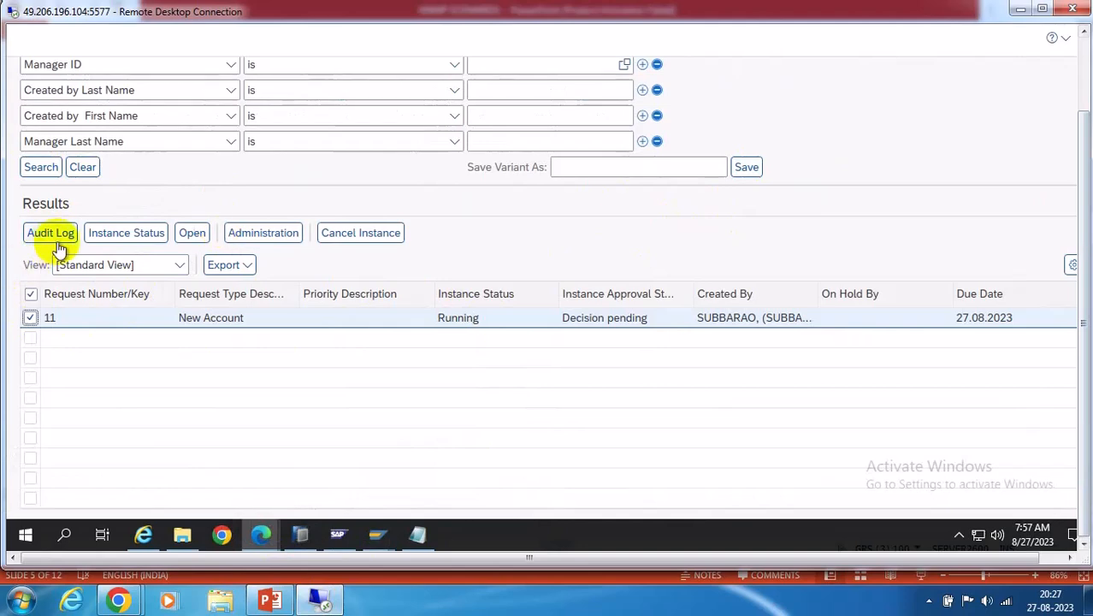
Open request 11's administration form, view its comments and start a new note
left_click(264, 233)
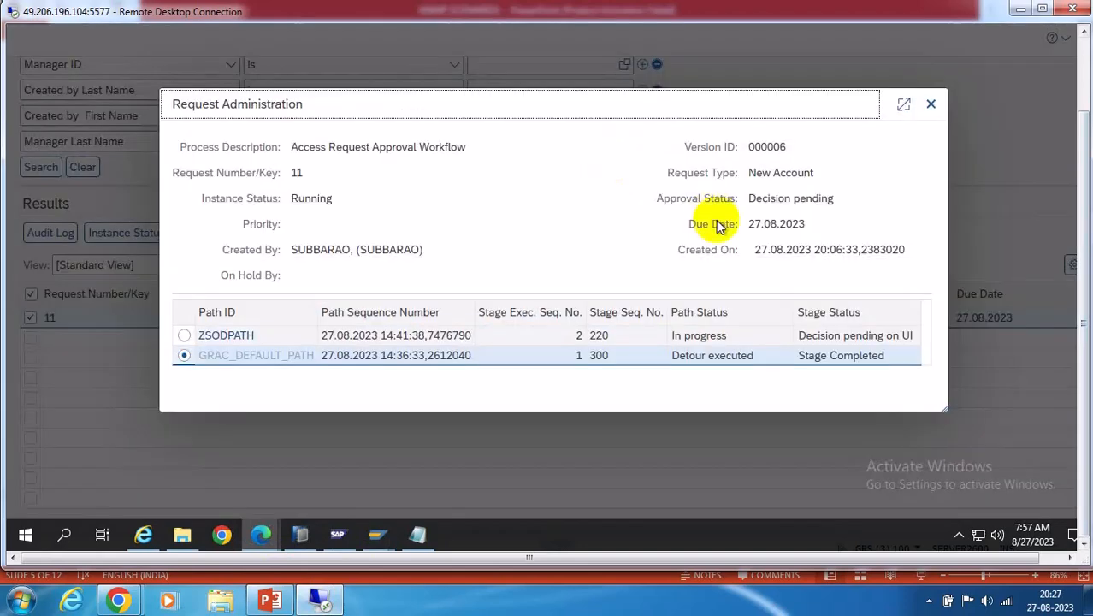
left_click(225, 338)
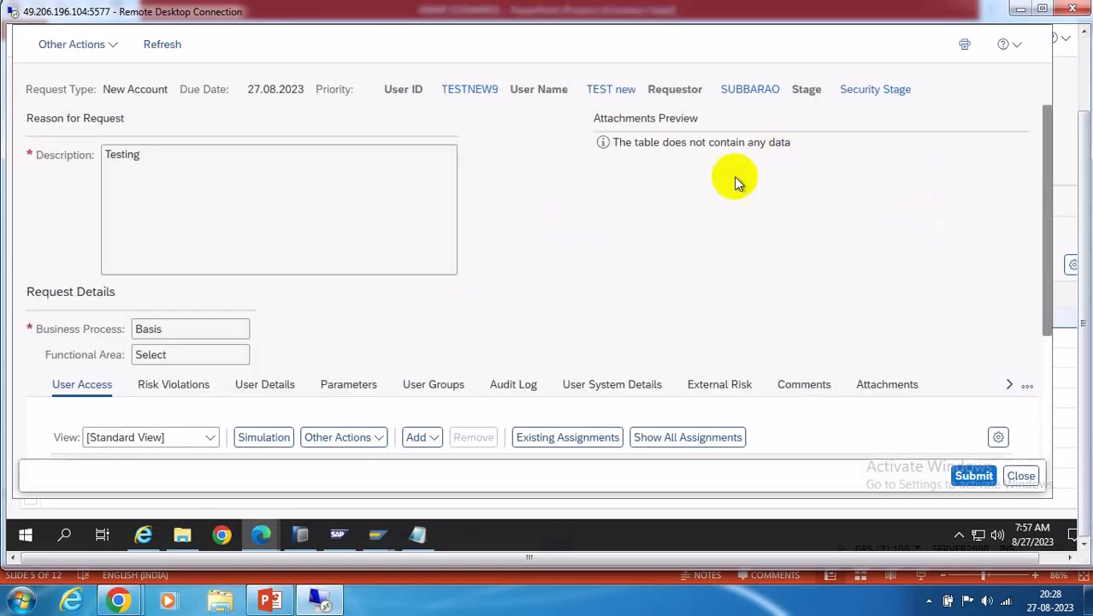
scroll(496, 237, "down", 2)
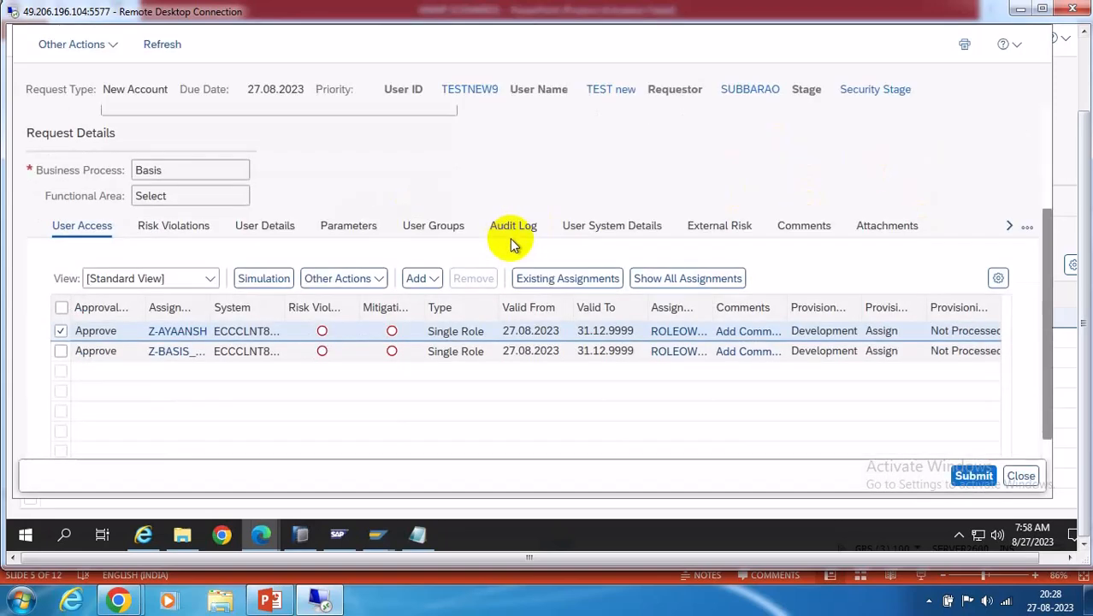
scroll(504, 242, "up", 2)
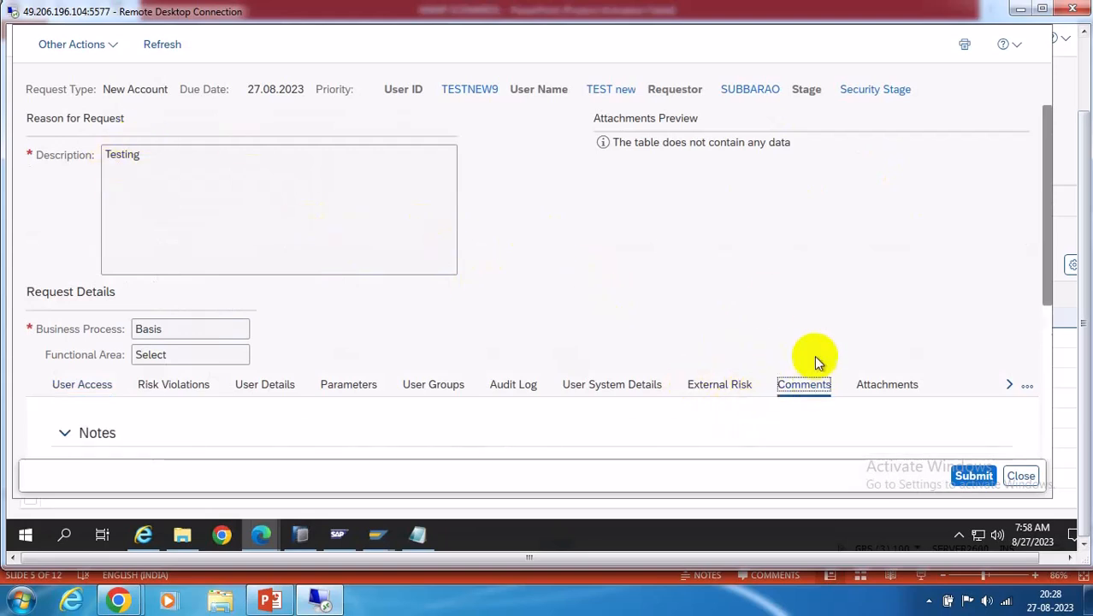
left_click(808, 385)
left_click(98, 408)
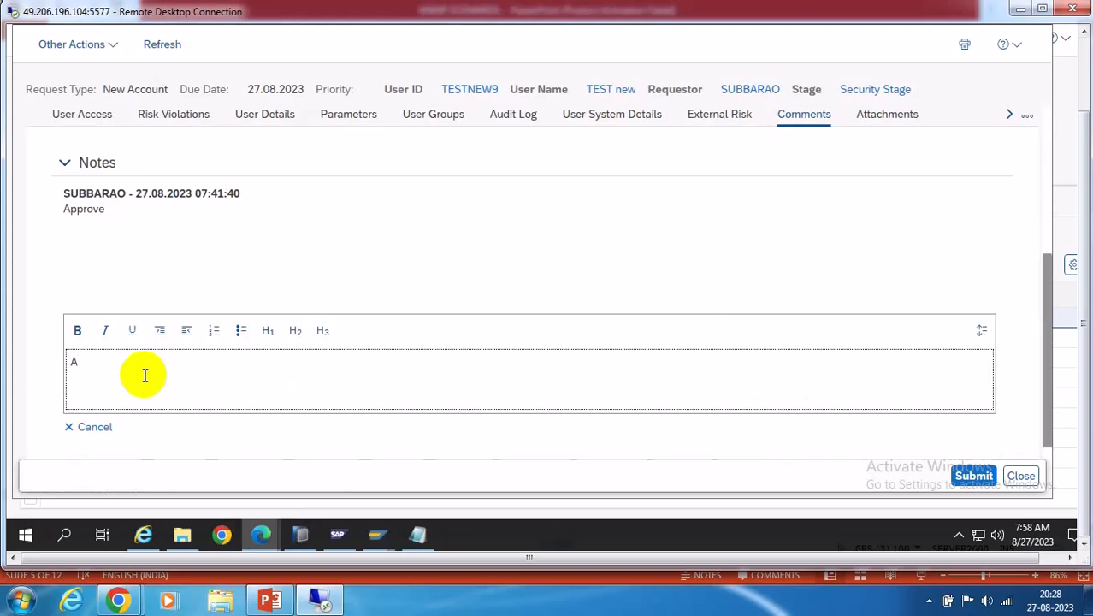
scroll(701, 321, "up", 3)
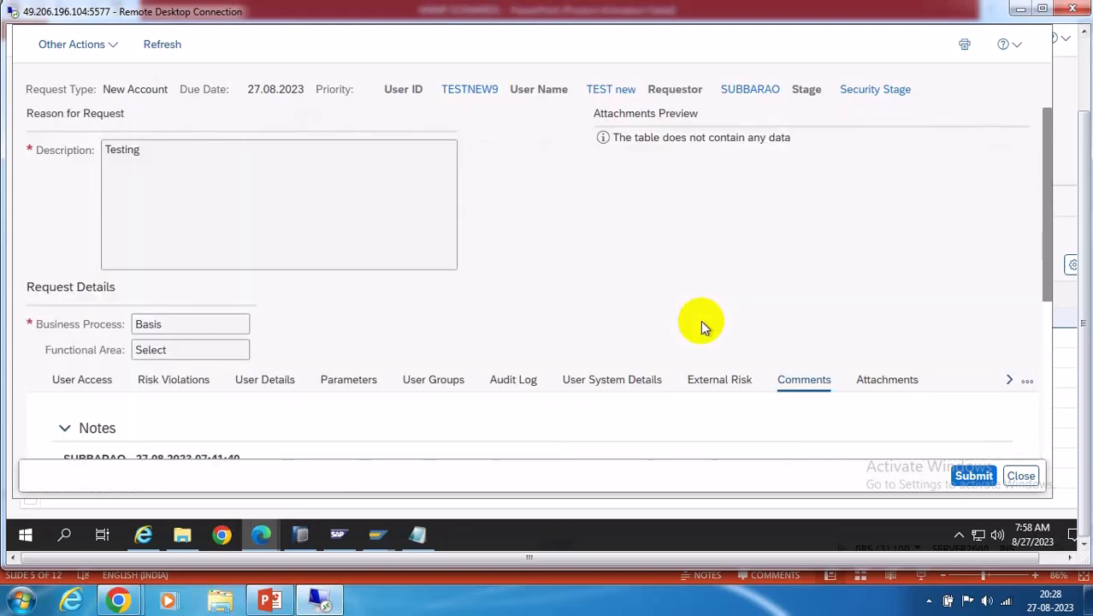
Run risk analysis on request 11, which flags two high ZBASRISK violations, and submit the approval
left_click(174, 385)
left_click(101, 360)
scroll(676, 402, "down", 1)
scroll(683, 387, "down", 3)
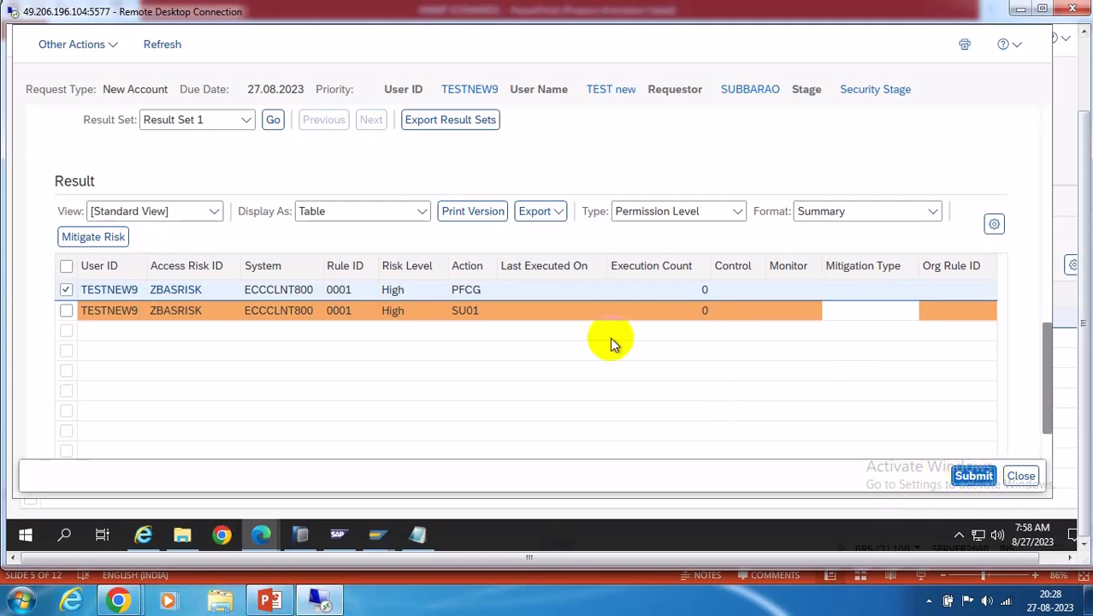
left_click(974, 475)
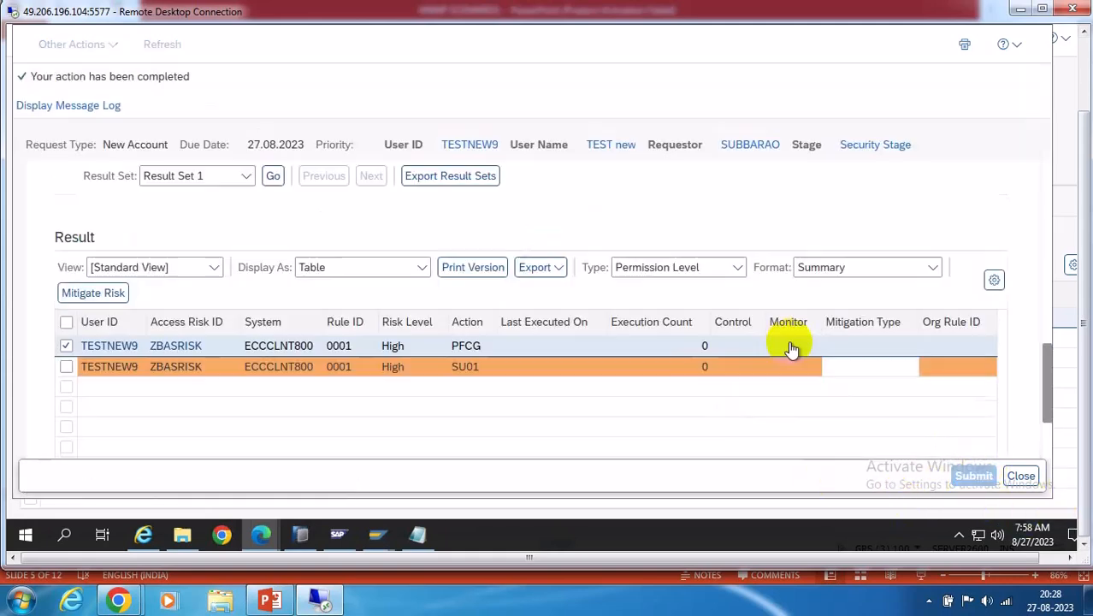
Close the request and refresh the search so request 11 shows Finished and Approved
left_click(1022, 476)
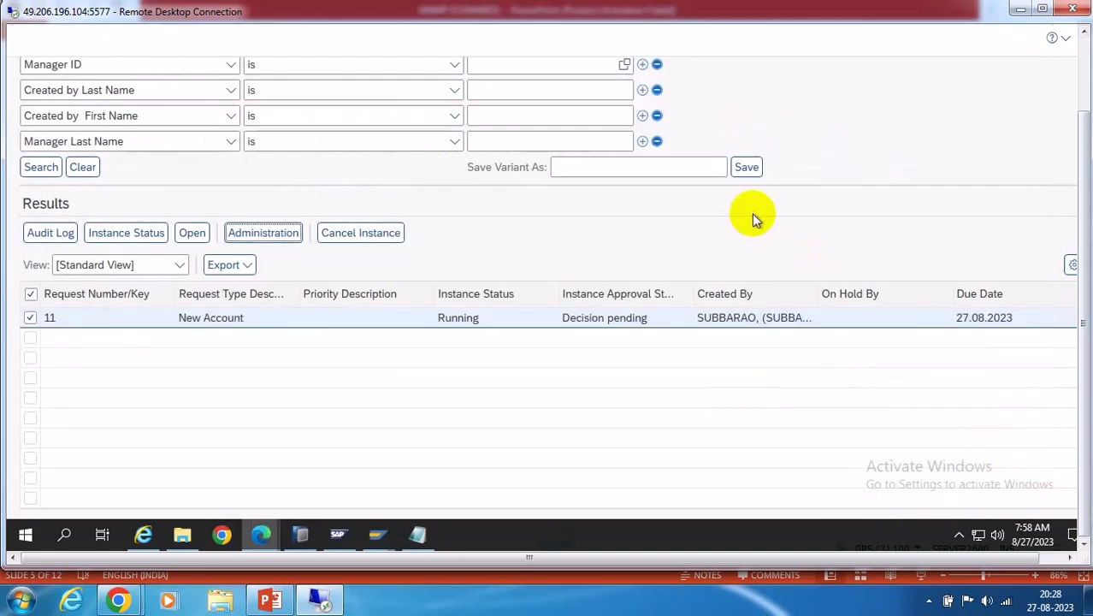
left_click(38, 168)
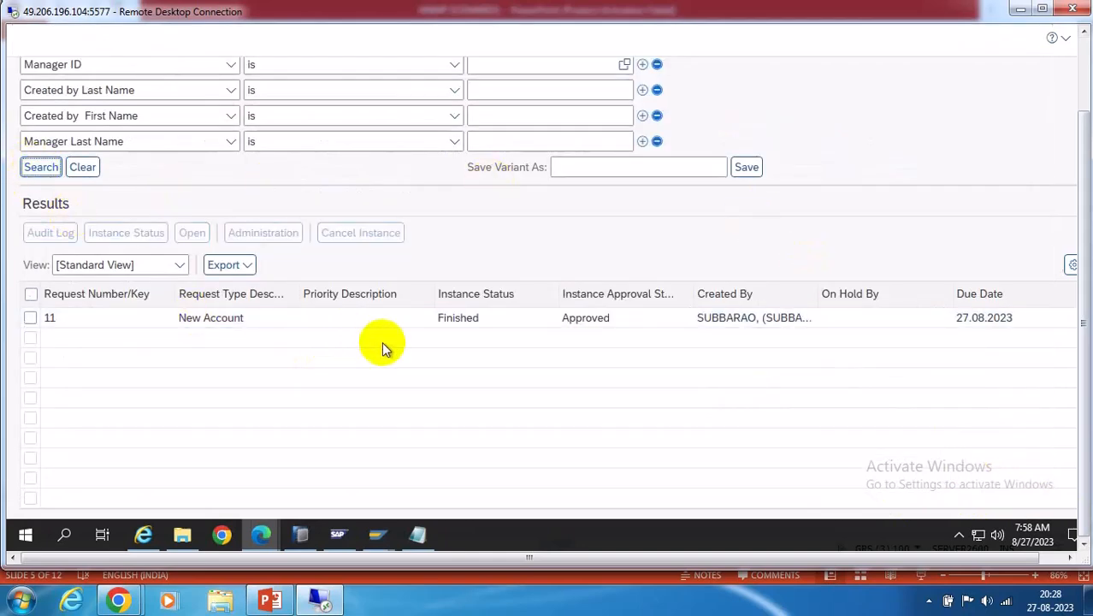
left_click(30, 317)
Check request 11's audit log showing Z-BASIS_ADMIN22 and Z-AYAANSH auto-provisioned in ECCCLNT800
left_click(38, 232)
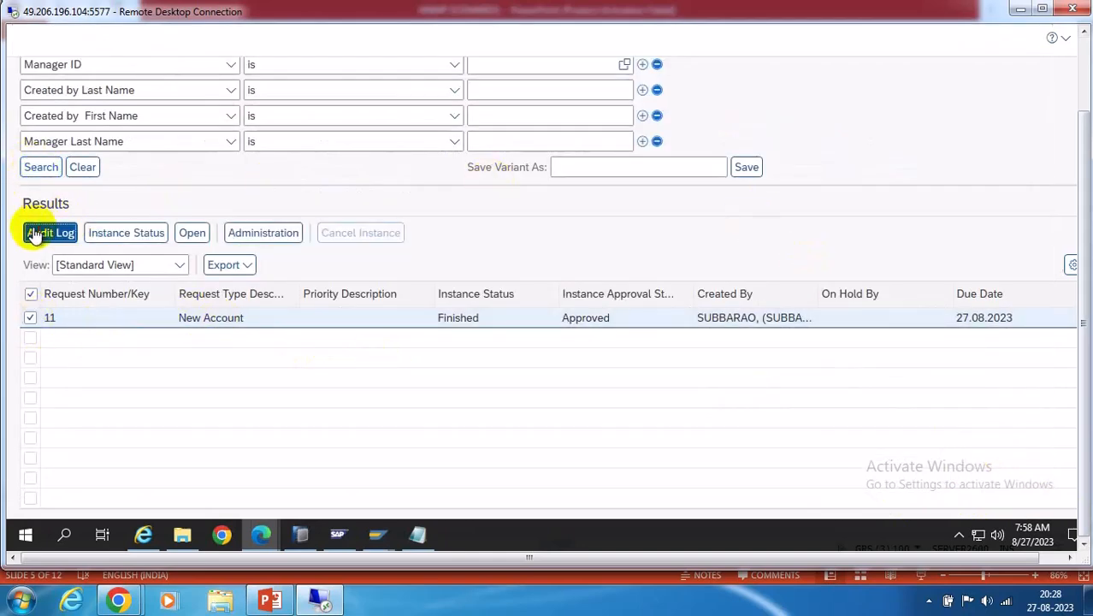
scroll(512, 298, "down", 10)
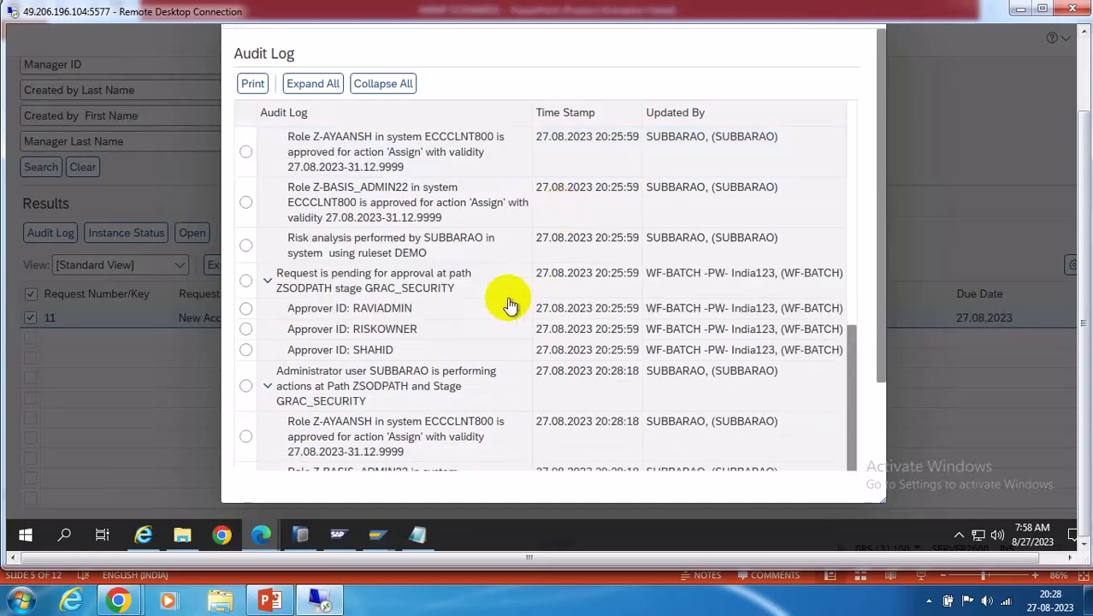
scroll(508, 305, "down", 5)
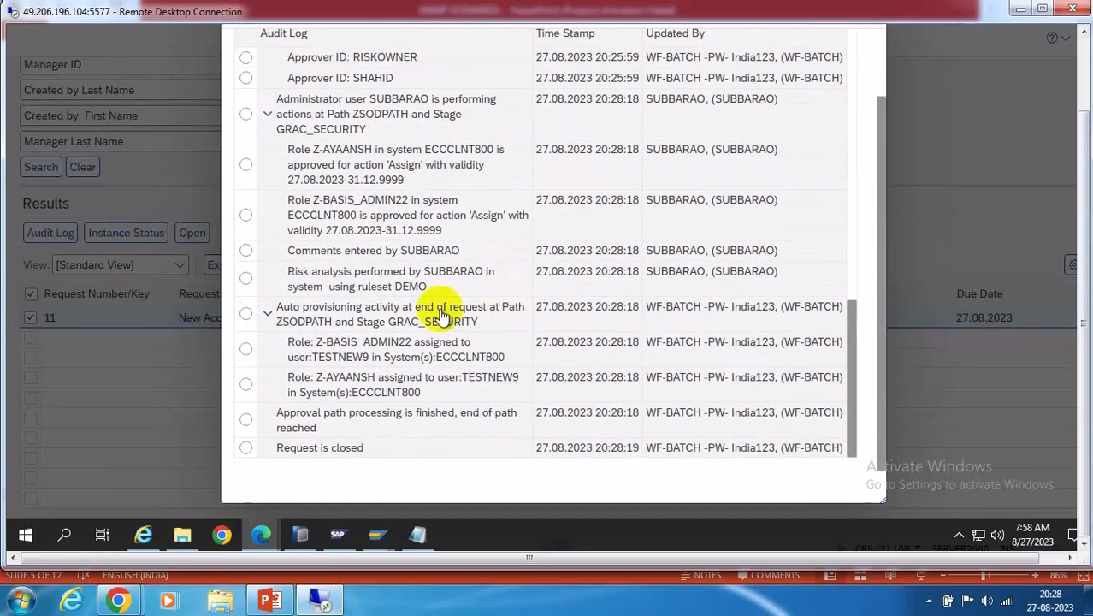
left_click(300, 353)
left_click(398, 389)
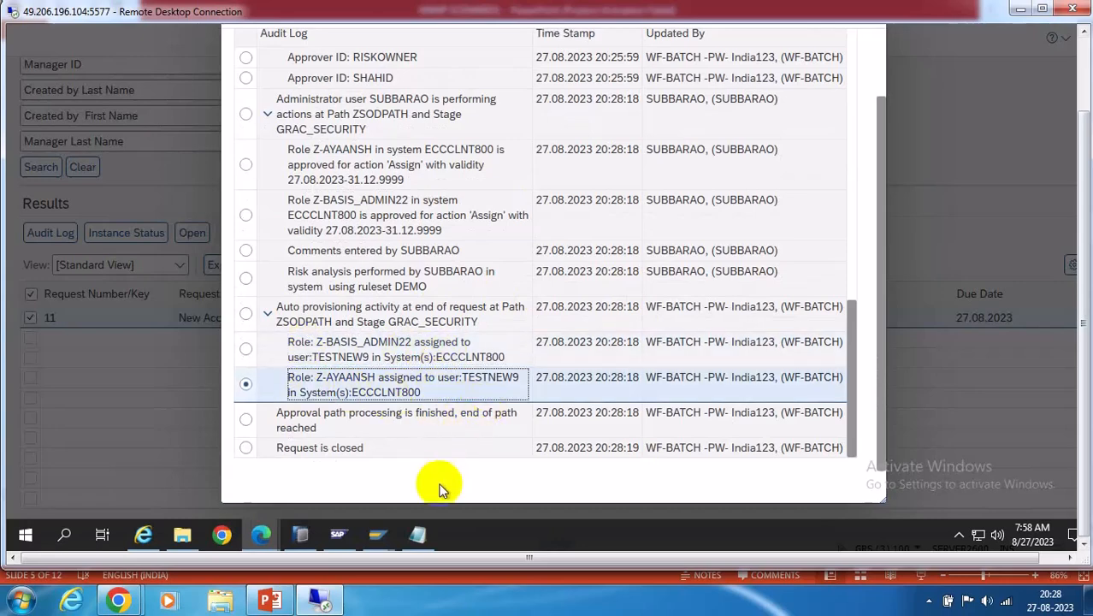
left_click(378, 535)
Log on to the SAP ECC EHP8 system, client 800, with the saved user name and password
left_click(165, 471)
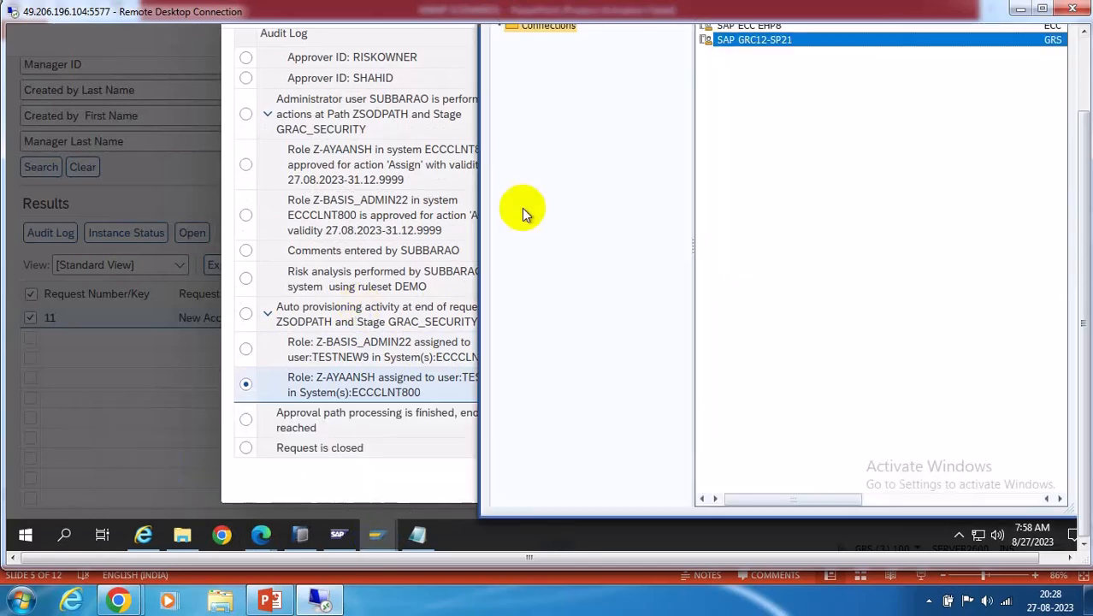
left_click(1084, 63)
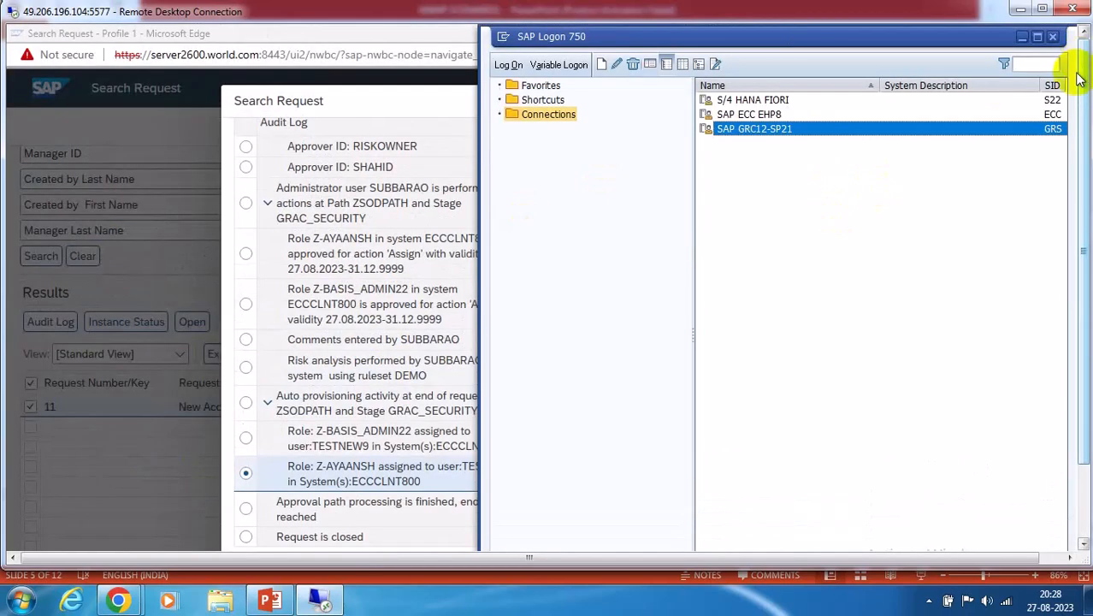
left_click(771, 114)
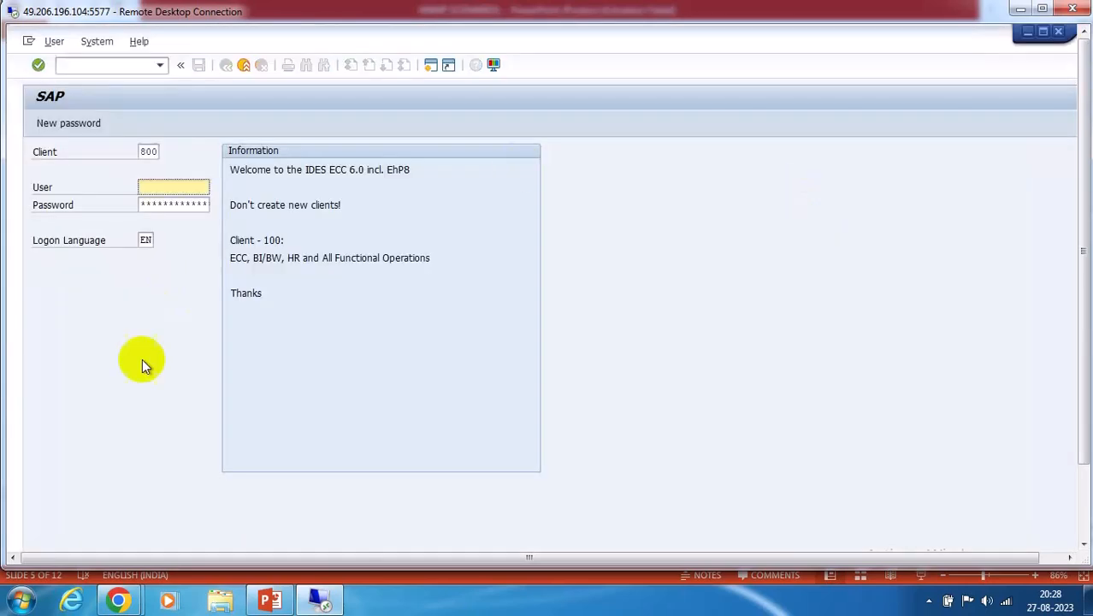
key("space")
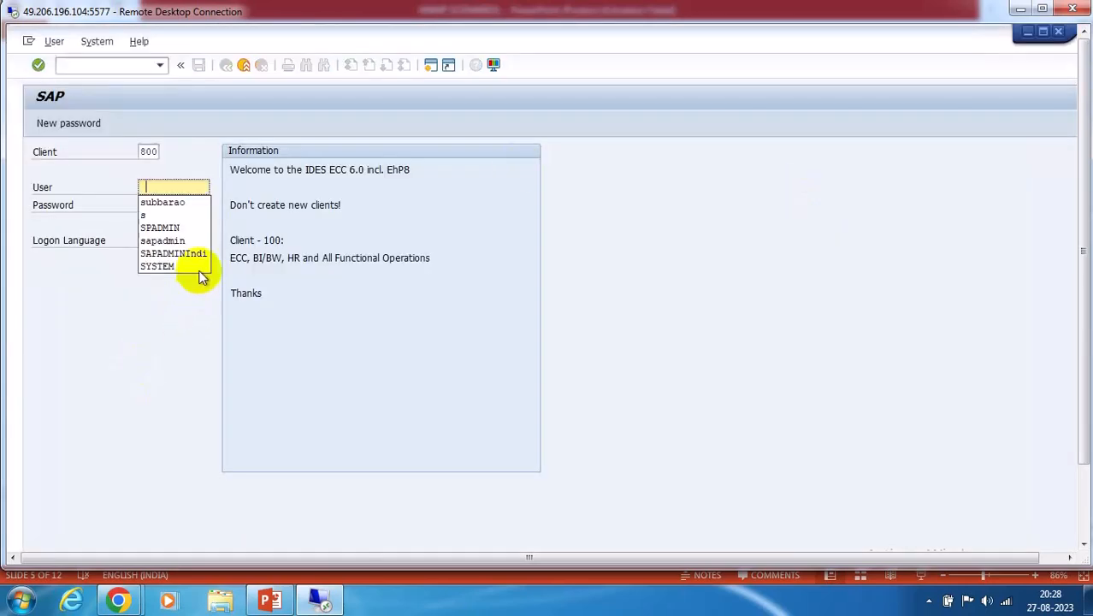
left_click(171, 204)
left_click(157, 207)
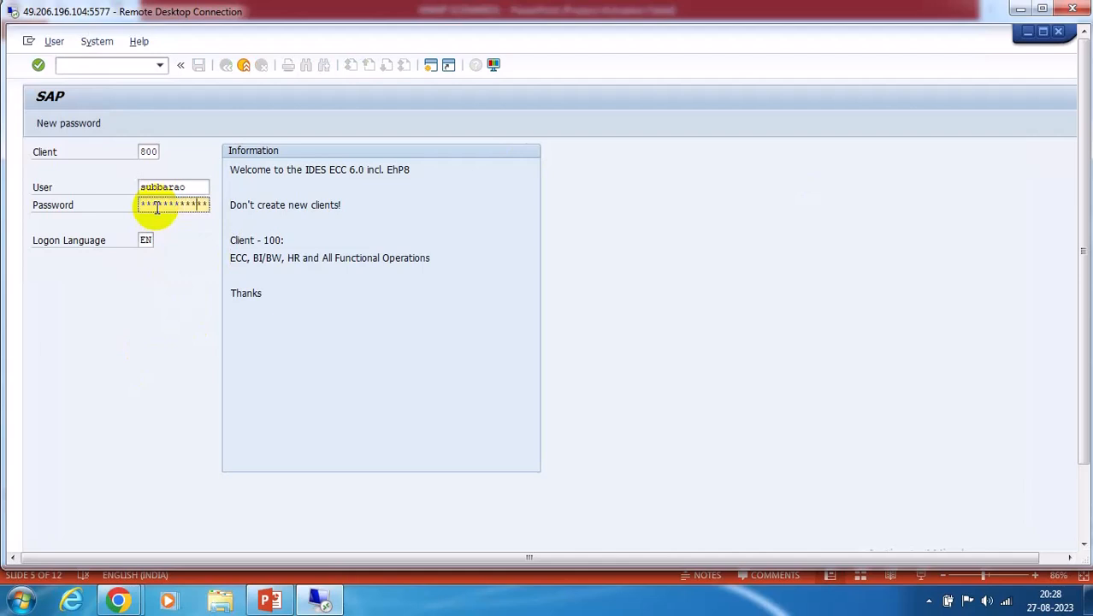
key("Return")
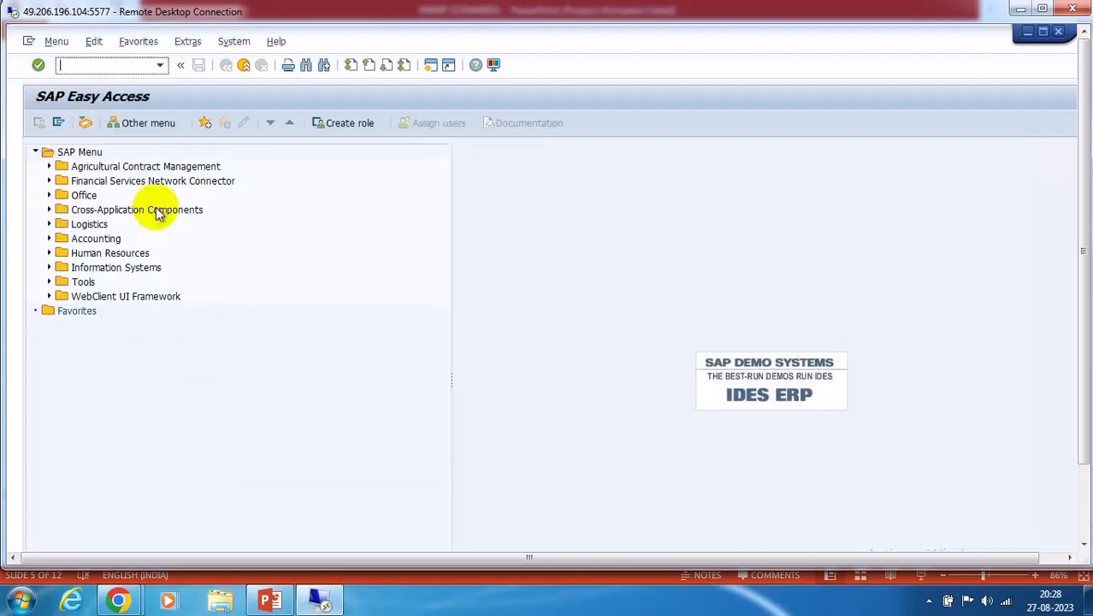
Start SU01 with user 'testuser' and cross-check the GRC audit log window
key("Return")
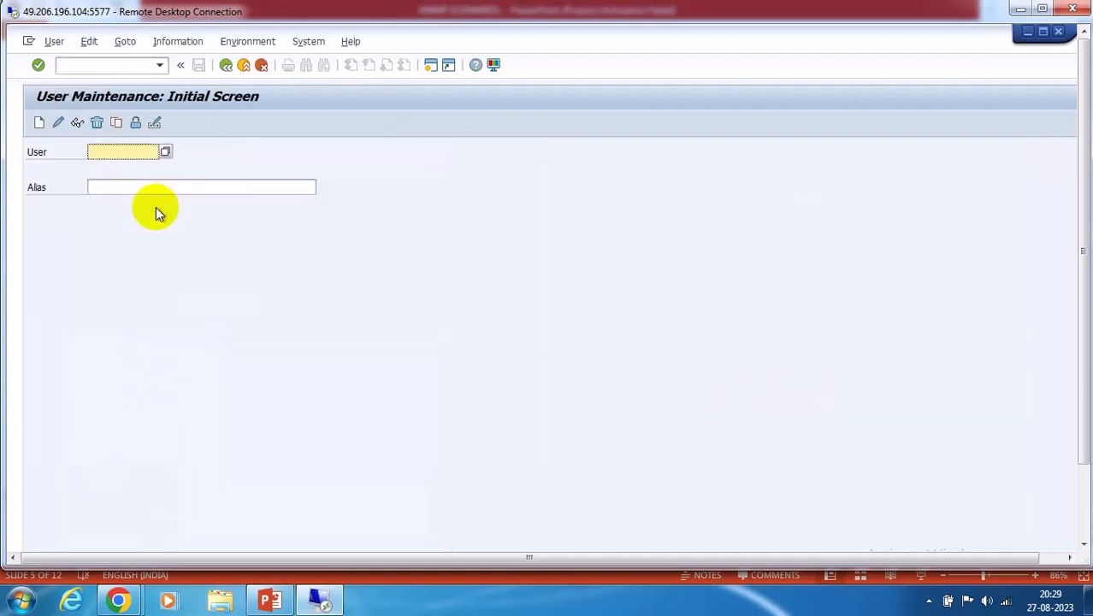
type("testuser")
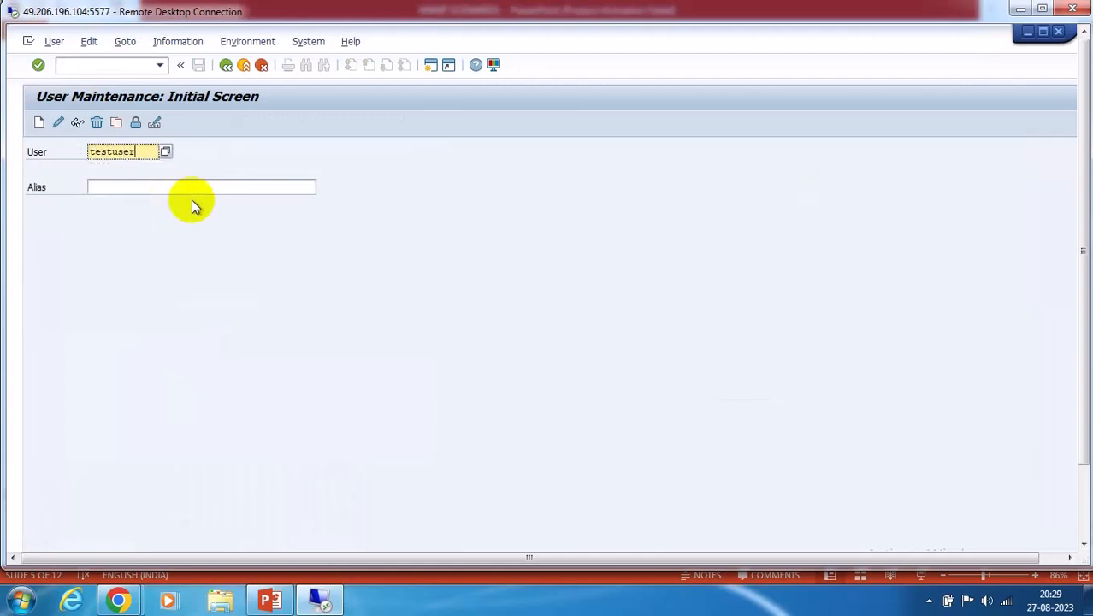
left_click(1081, 494)
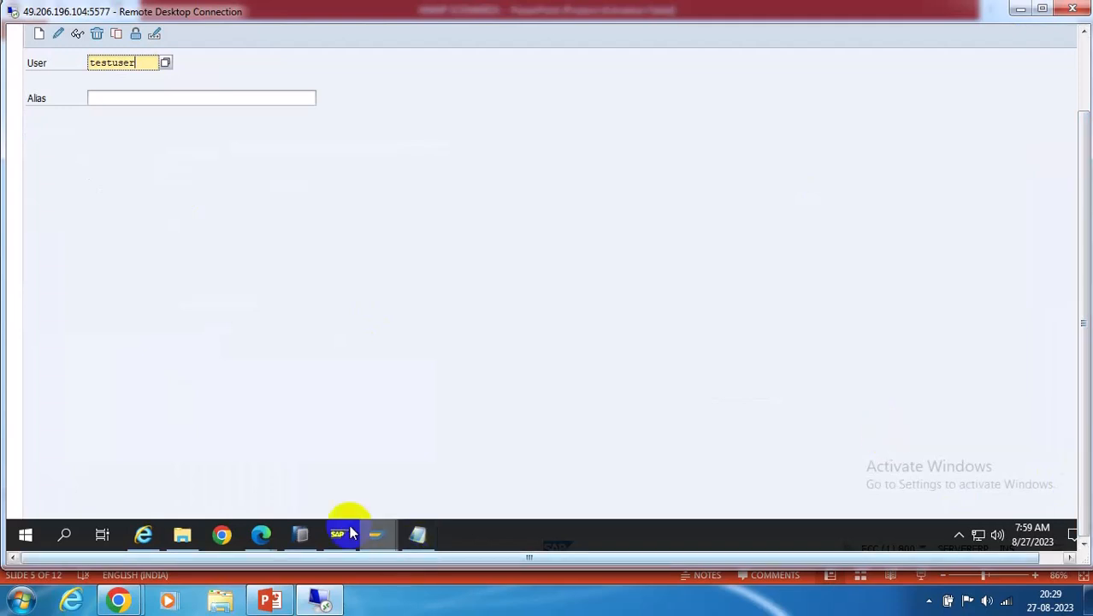
left_click(444, 473)
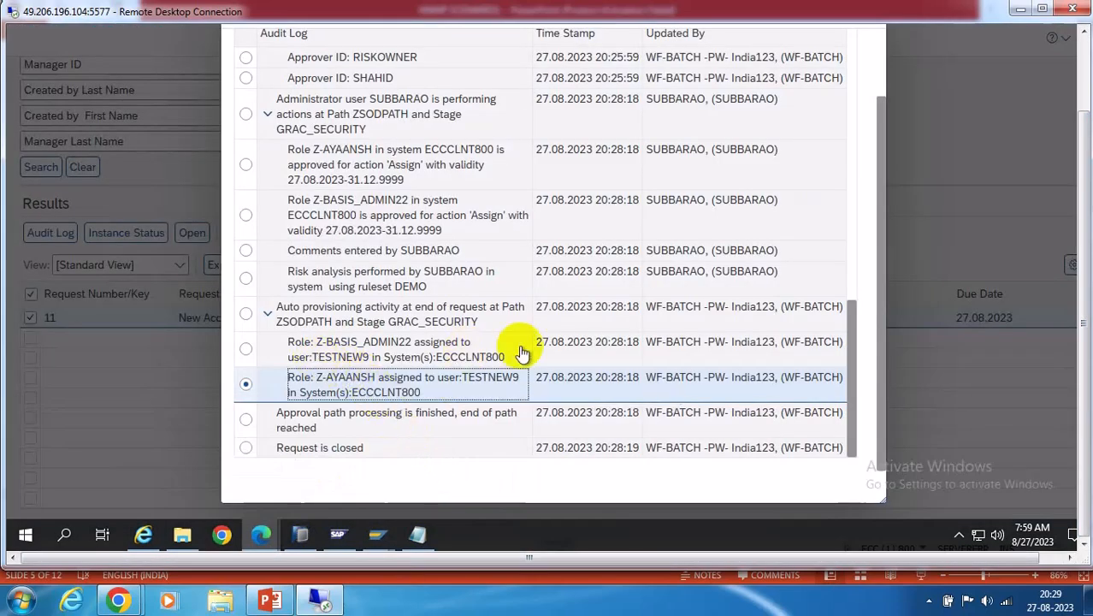
mouse_move(381, 536)
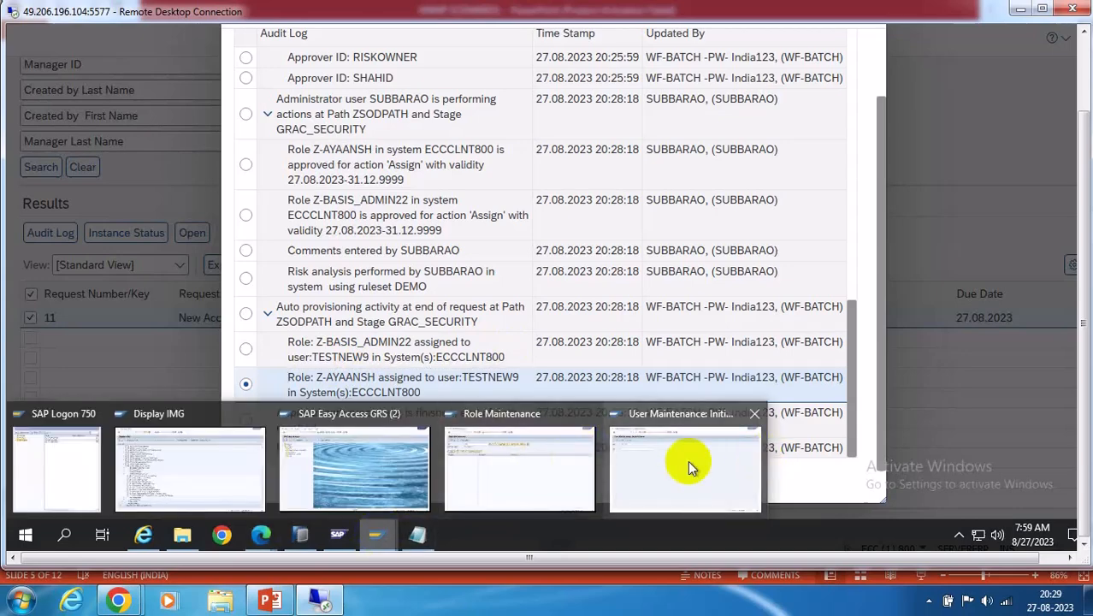
left_click(736, 452)
Display user TESTNEW9 and highlight who last changed it and the change date
left_click(143, 64)
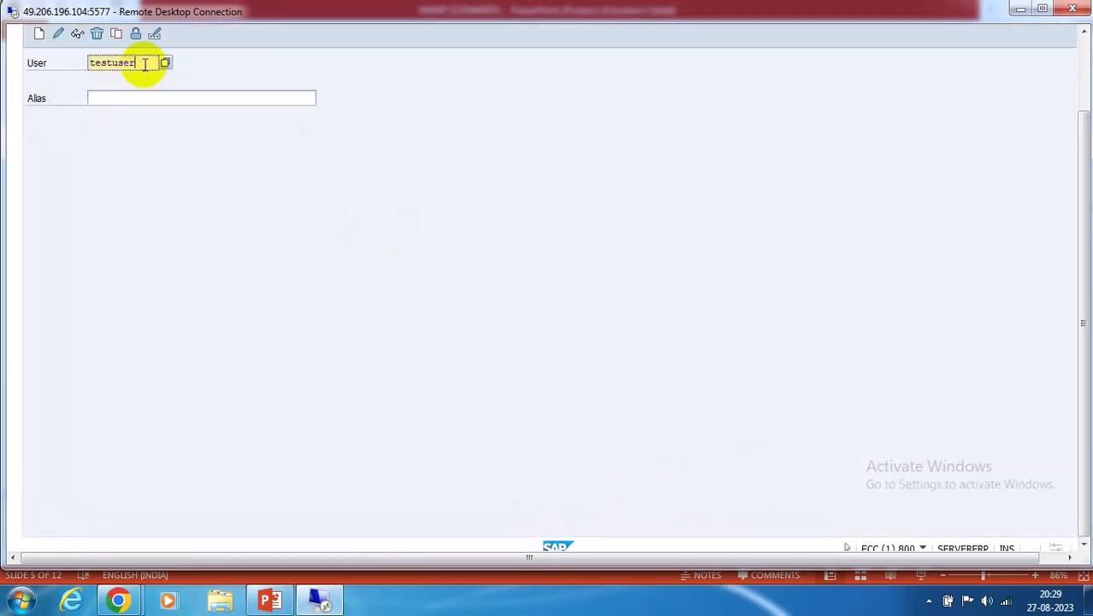
key("BackSpace")
key("BackSpace")
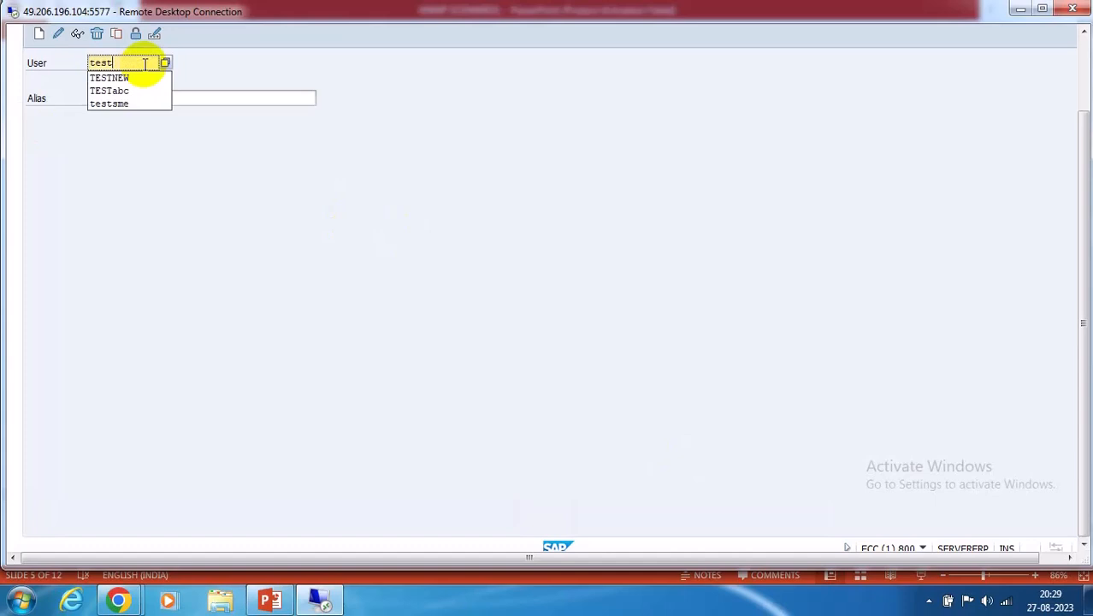
type("new9")
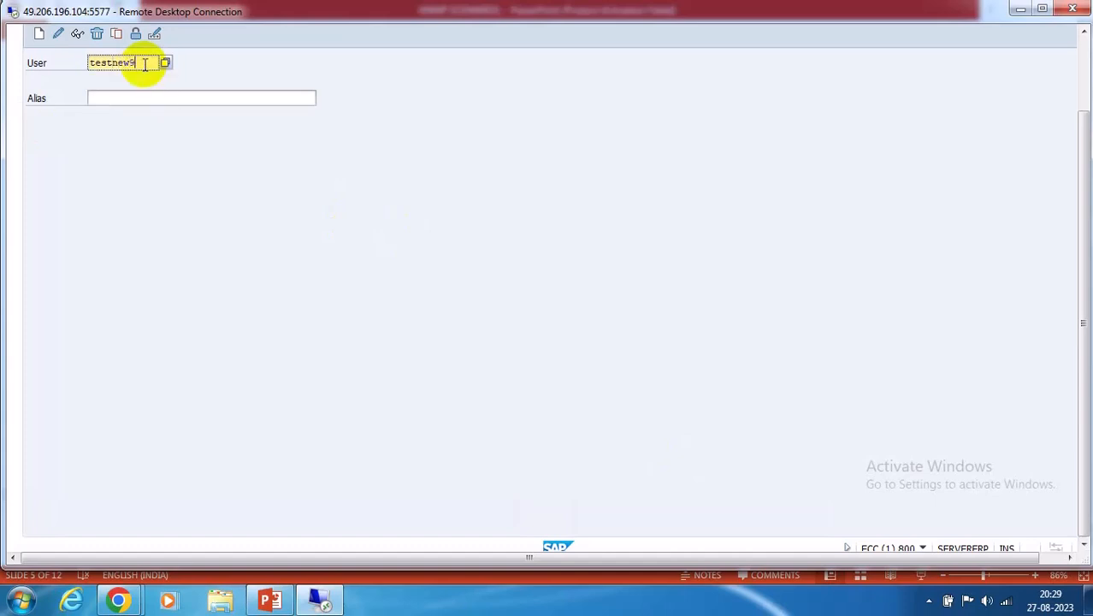
left_click(1081, 68)
left_click(75, 124)
left_click(126, 169)
left_click_drag(130, 169, 201, 169)
double_click(202, 168)
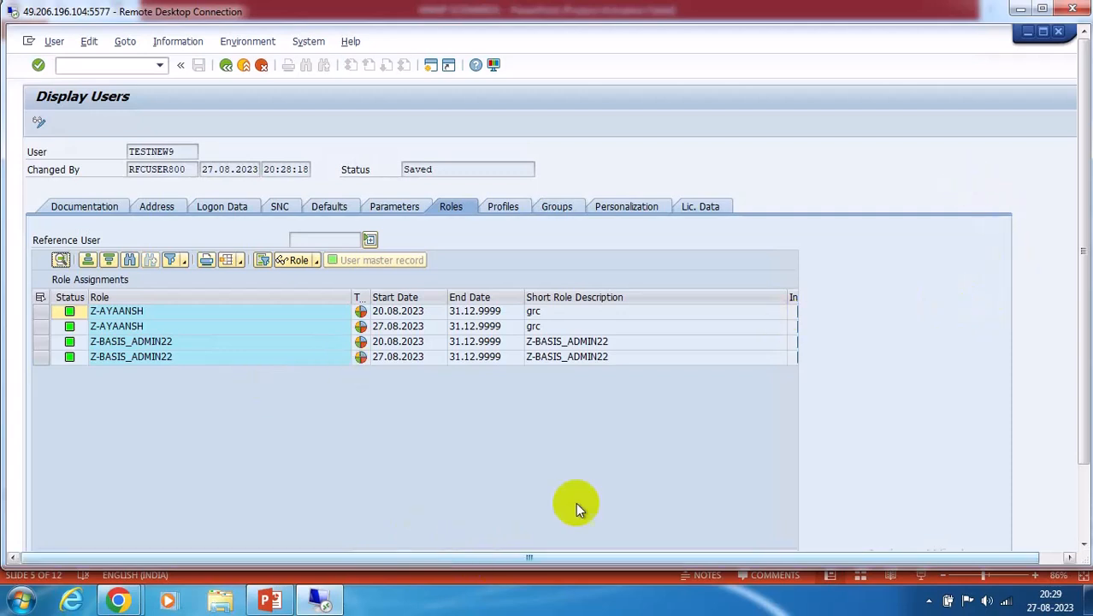
Cross-check the access request's audit log, then return to TESTNEW9's role assignments
left_click(1084, 504)
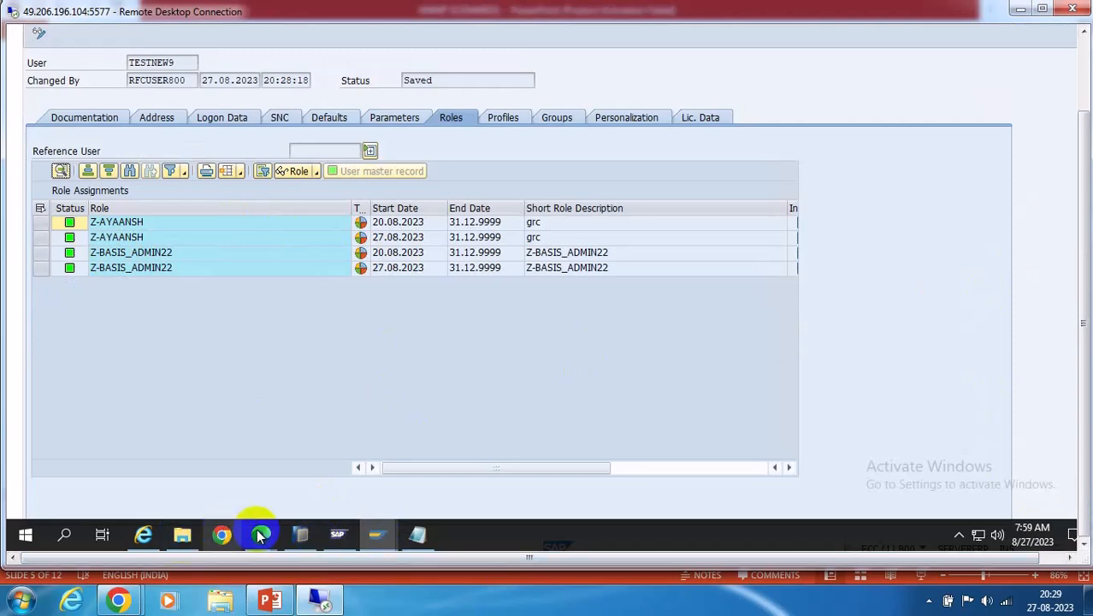
mouse_move(260, 531)
left_click(465, 466)
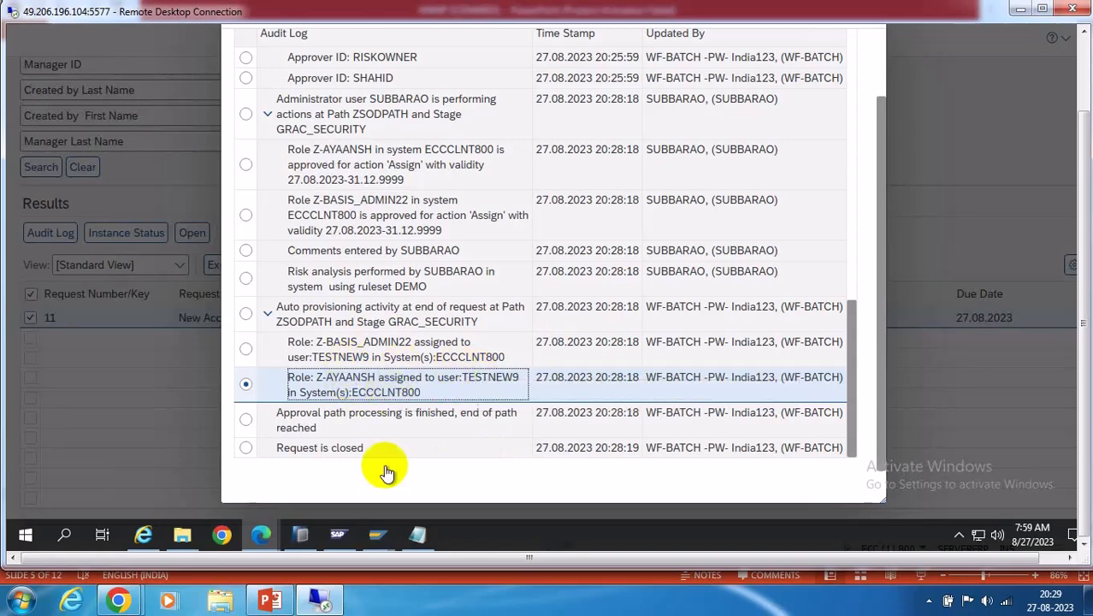
left_click(383, 543)
left_click(734, 495)
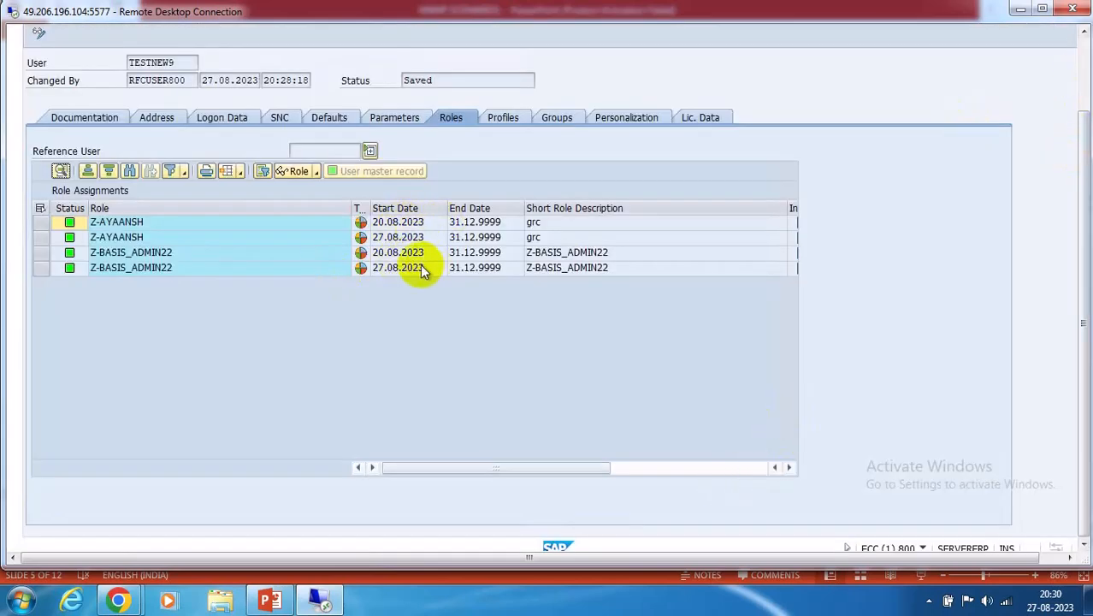
Browse the System menu, then open the Information menu for user TESTNEW9
left_click(1084, 53)
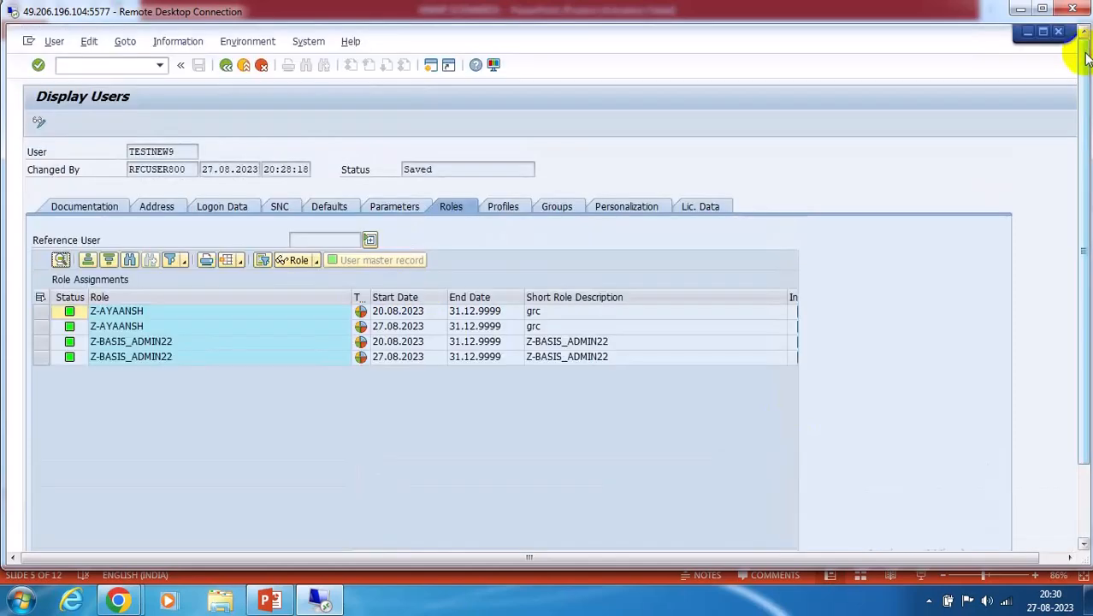
left_click(309, 41)
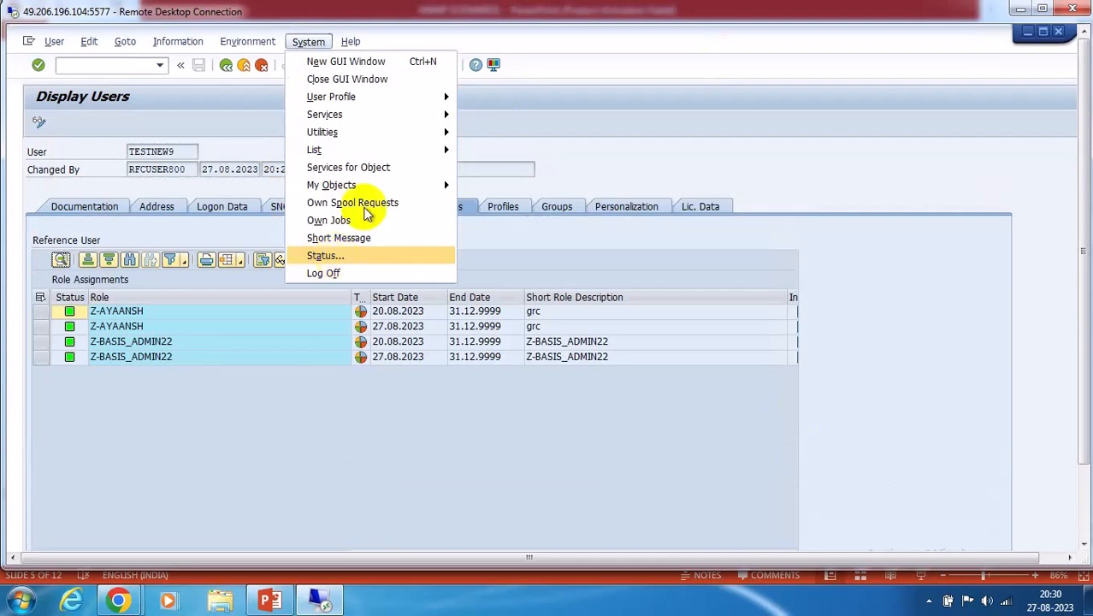
left_click(501, 129)
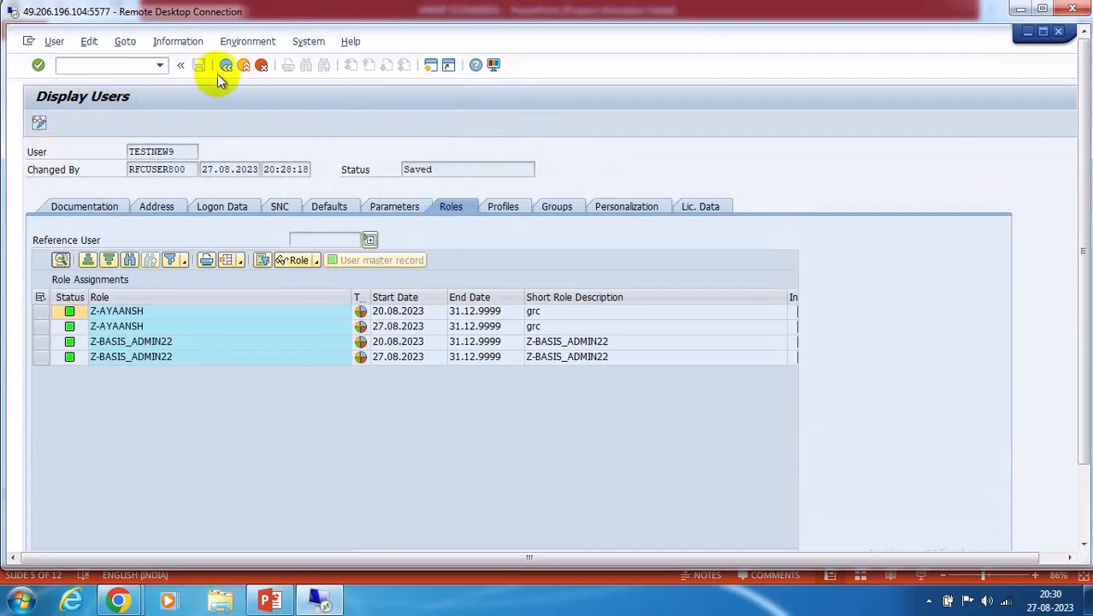
left_click(177, 41)
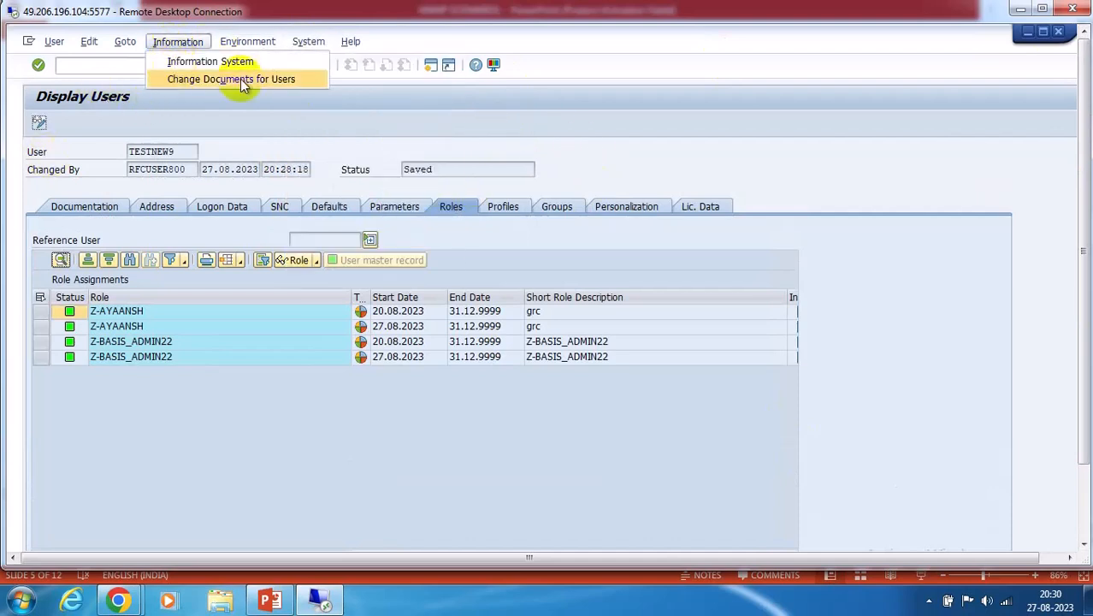
Run Change Documents for Users for the past week, covering user creation and role changes
left_click(273, 78)
left_click(353, 205)
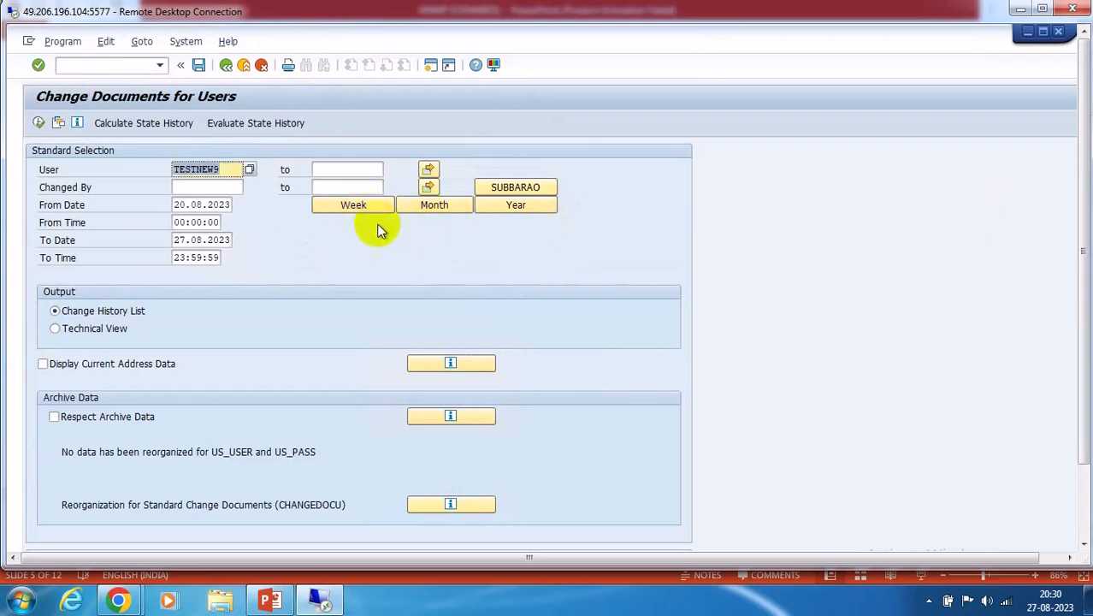
scroll(337, 308, "down", 5)
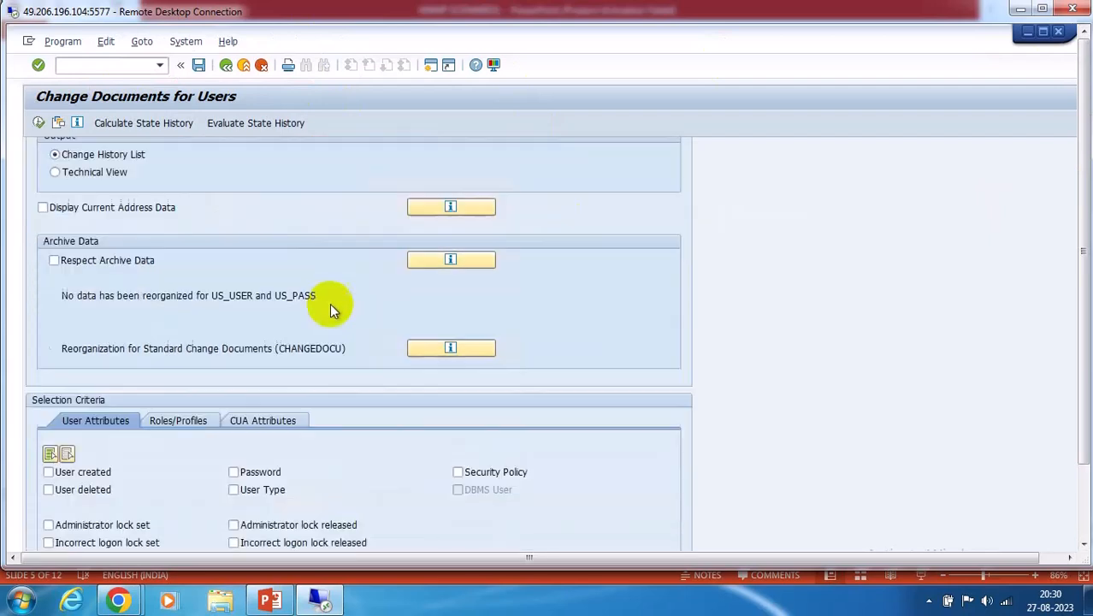
left_click(48, 472)
left_click(178, 420)
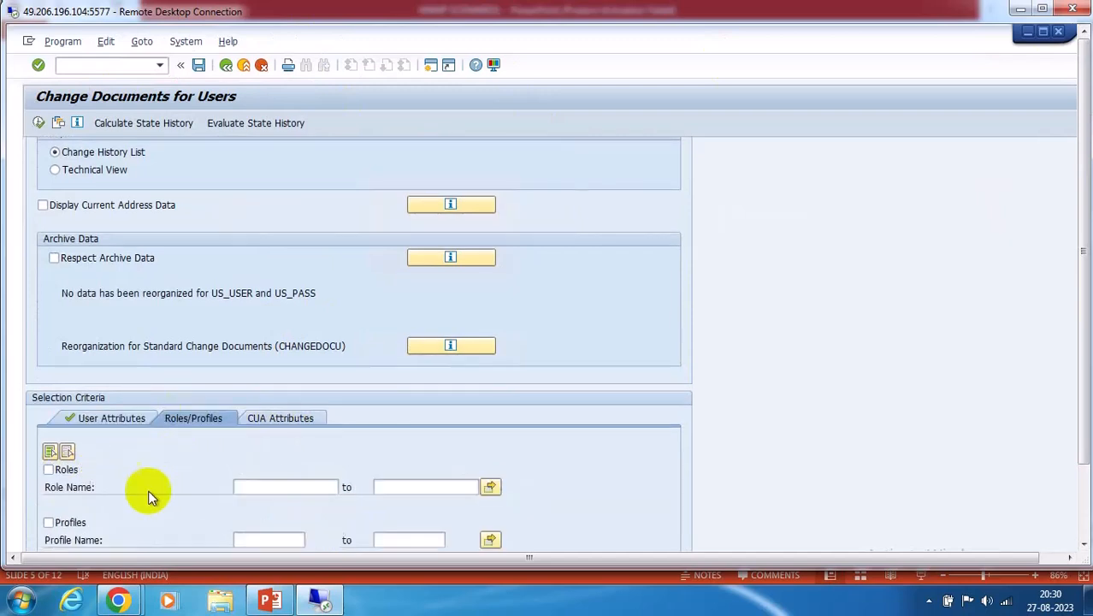
left_click(49, 471)
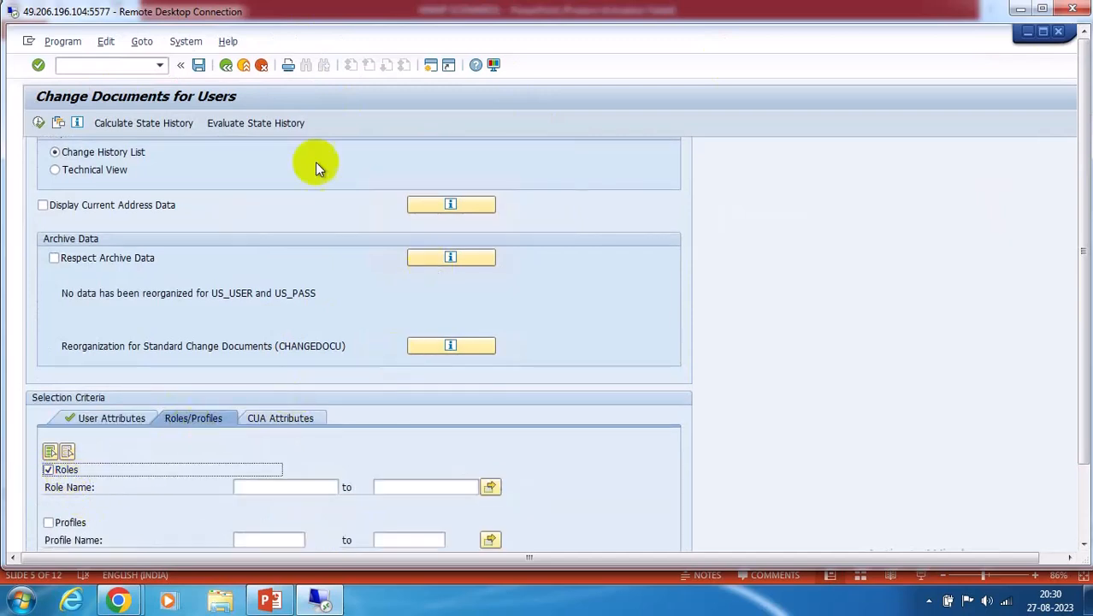
left_click(38, 124)
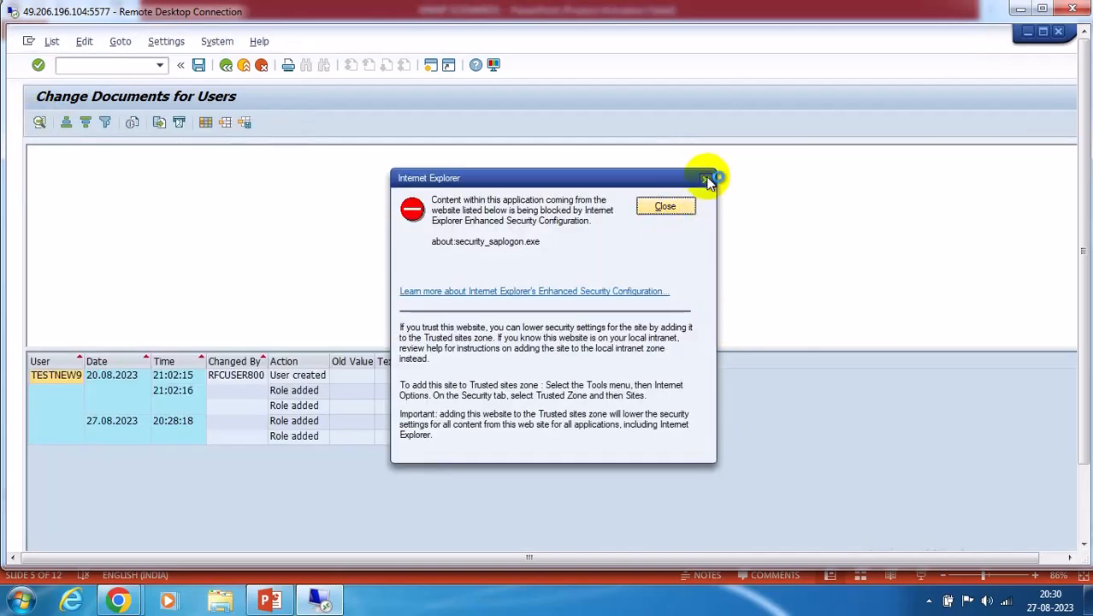
left_click(707, 180)
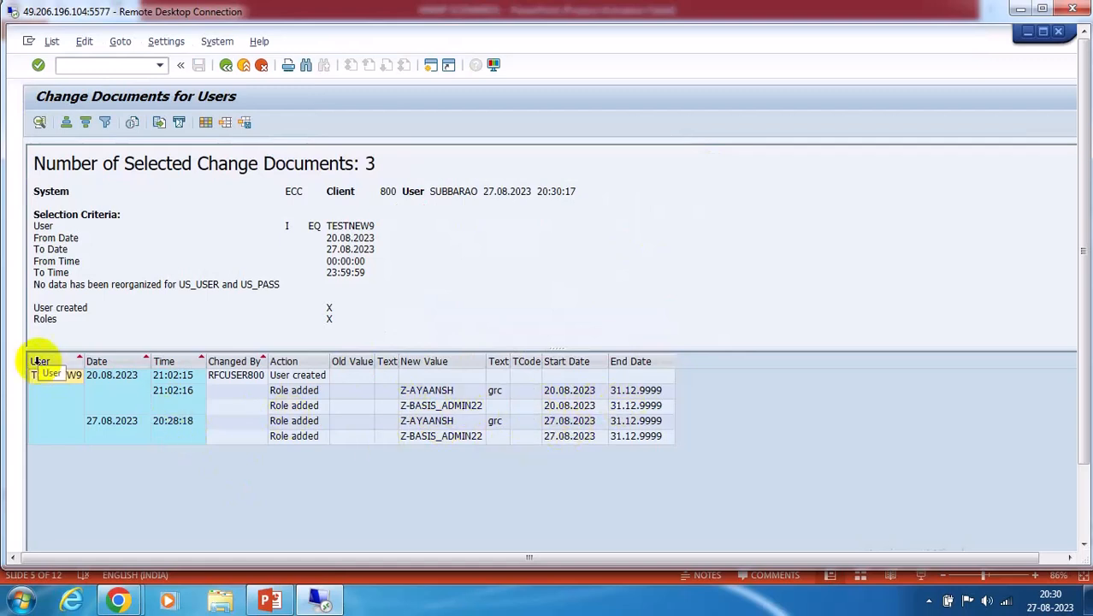
Go back three screens to the User Maintenance initial screen
left_click(225, 65)
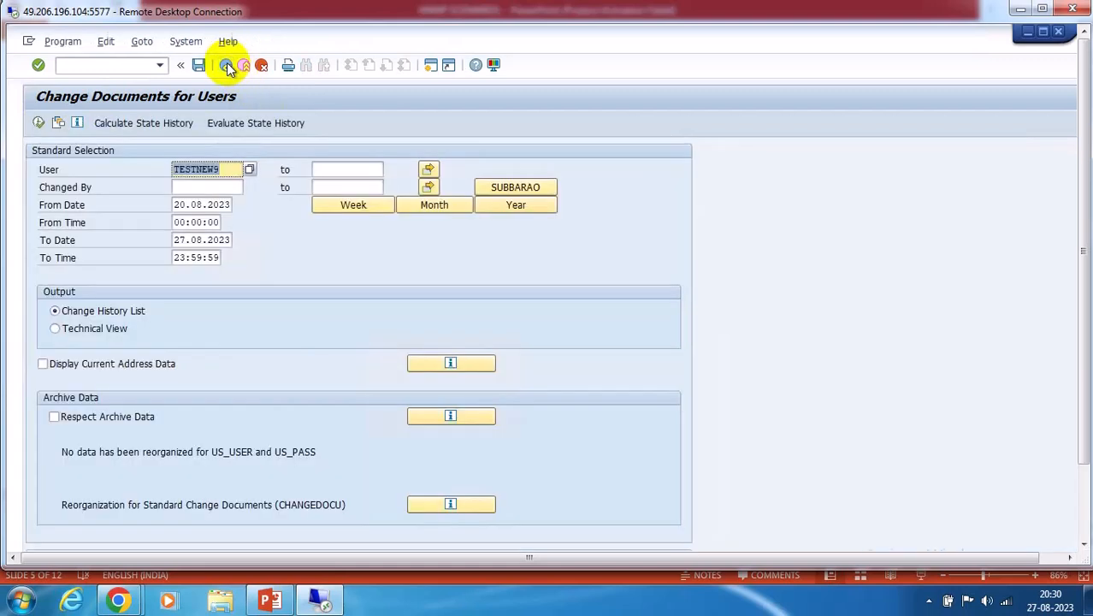
left_click(226, 65)
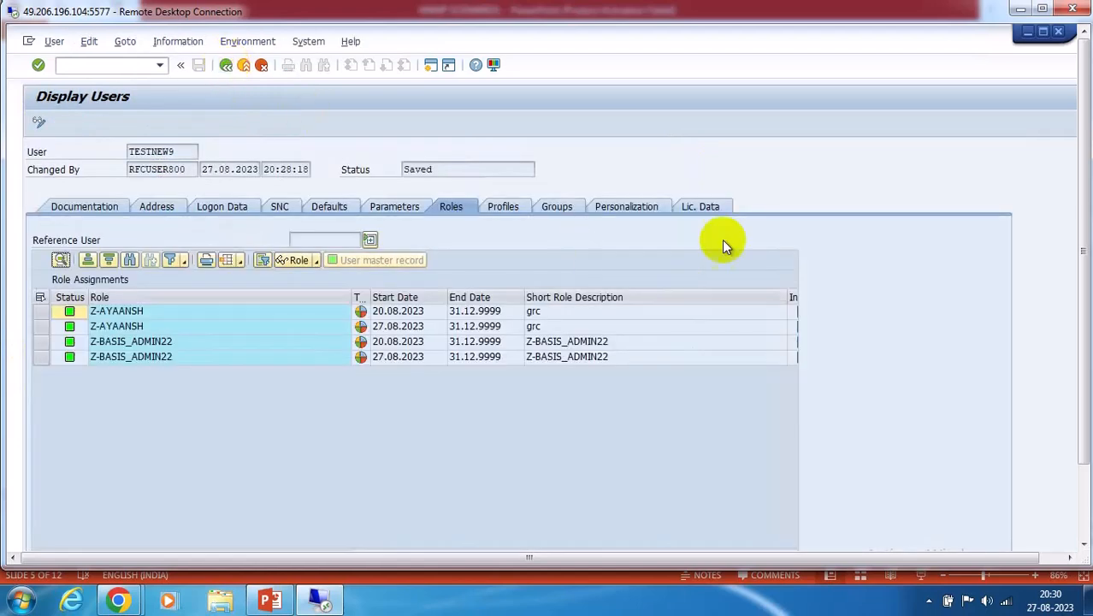
left_click(226, 65)
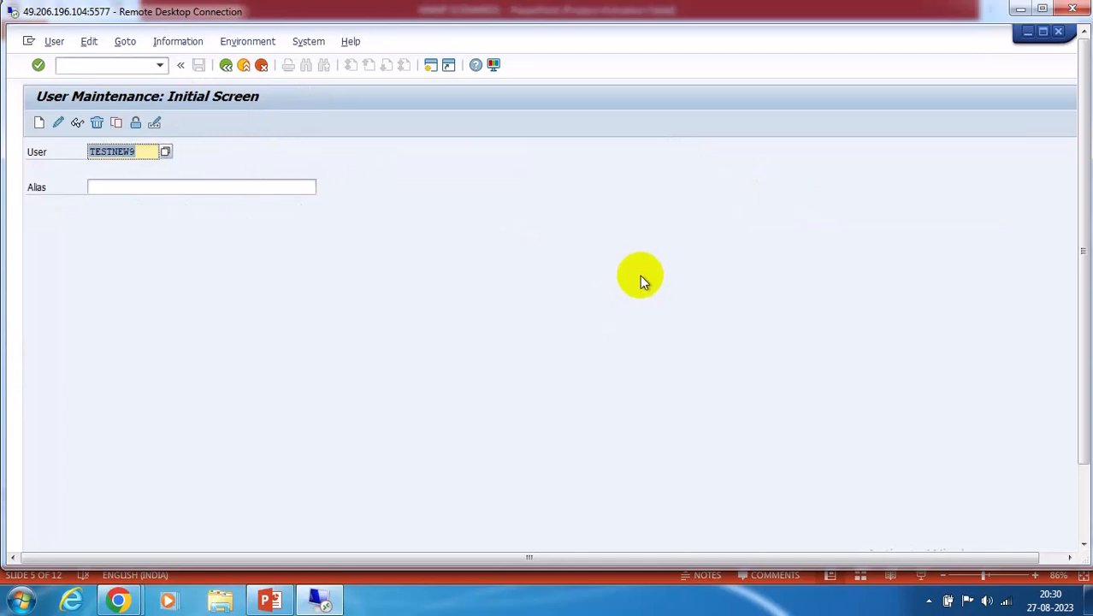
left_click(1084, 506)
Show slide 6, 'User choice', of the MSMP SCENARIOS deck in PowerPoint
left_click(270, 600)
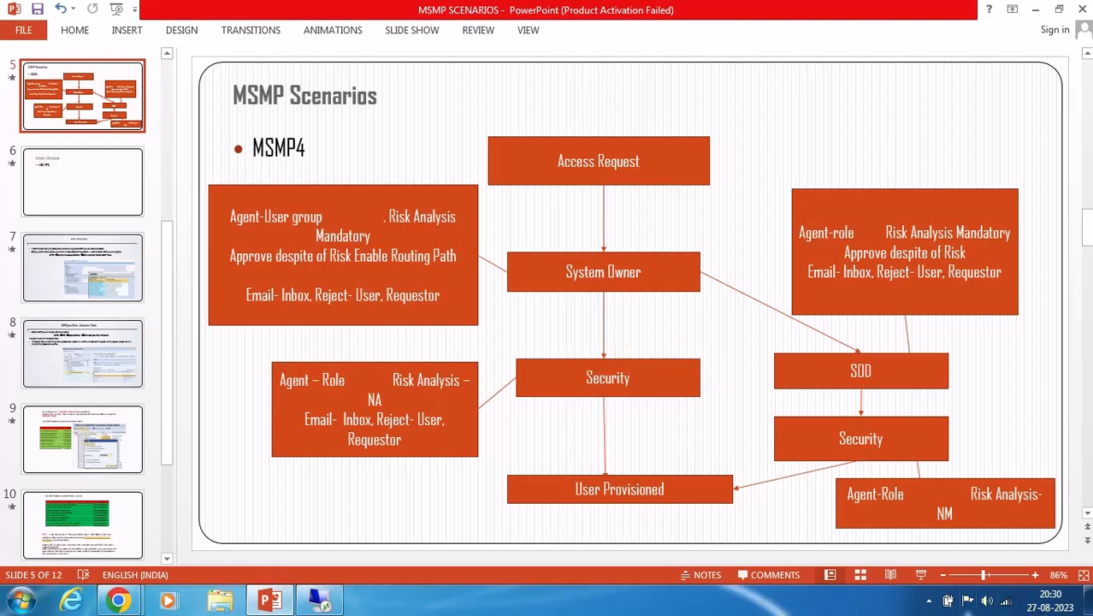
left_click(94, 166)
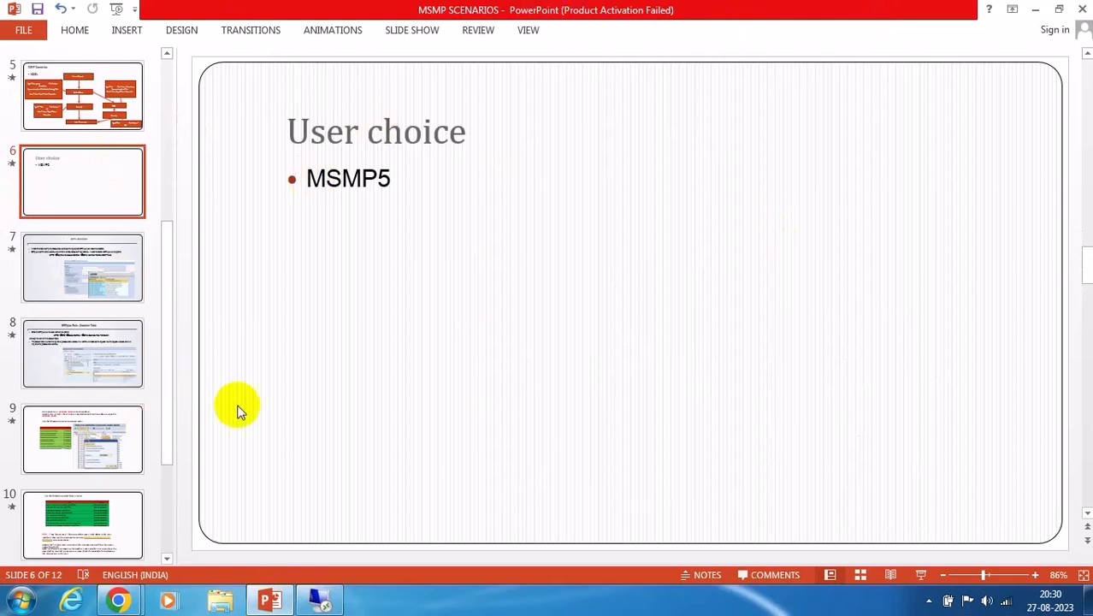
left_click(269, 599)
mouse_move(269, 599)
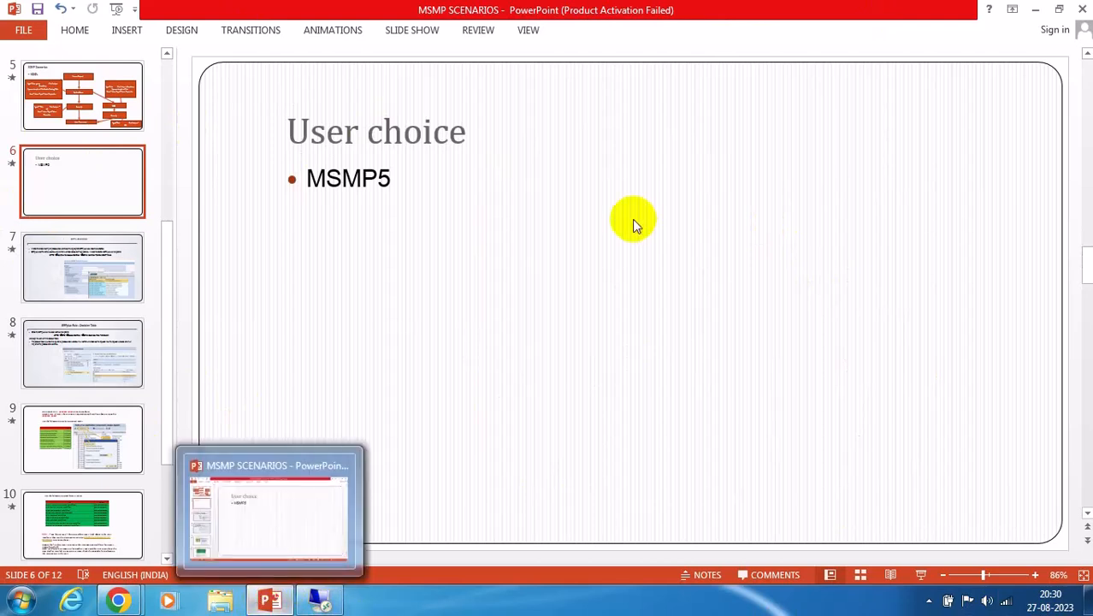
Start a blank Notepad document, maximise it, then minimise it
left_click(21, 601)
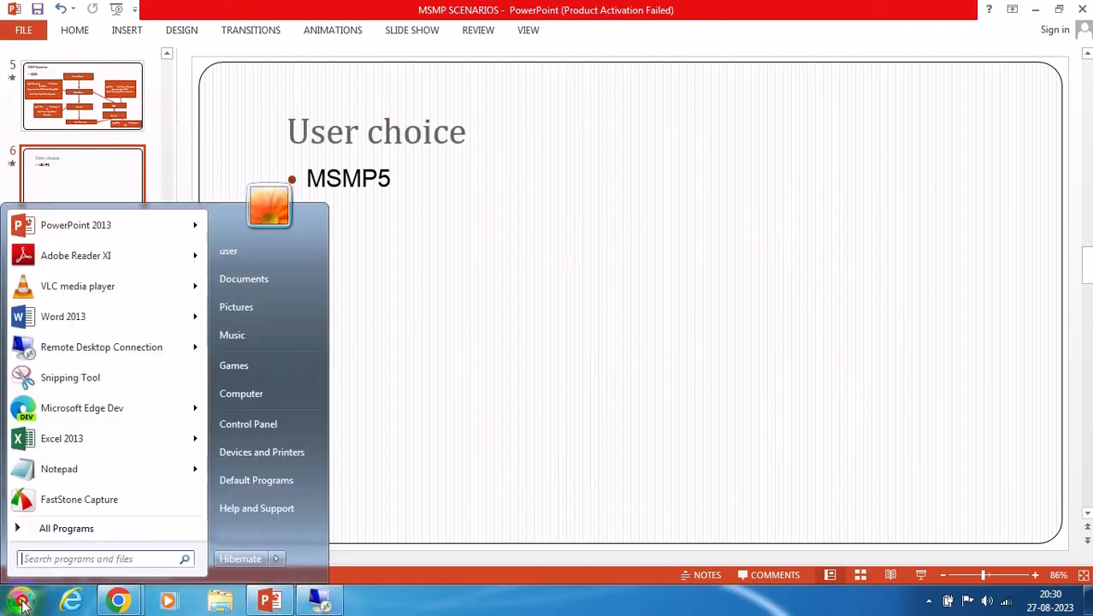
left_click(43, 471)
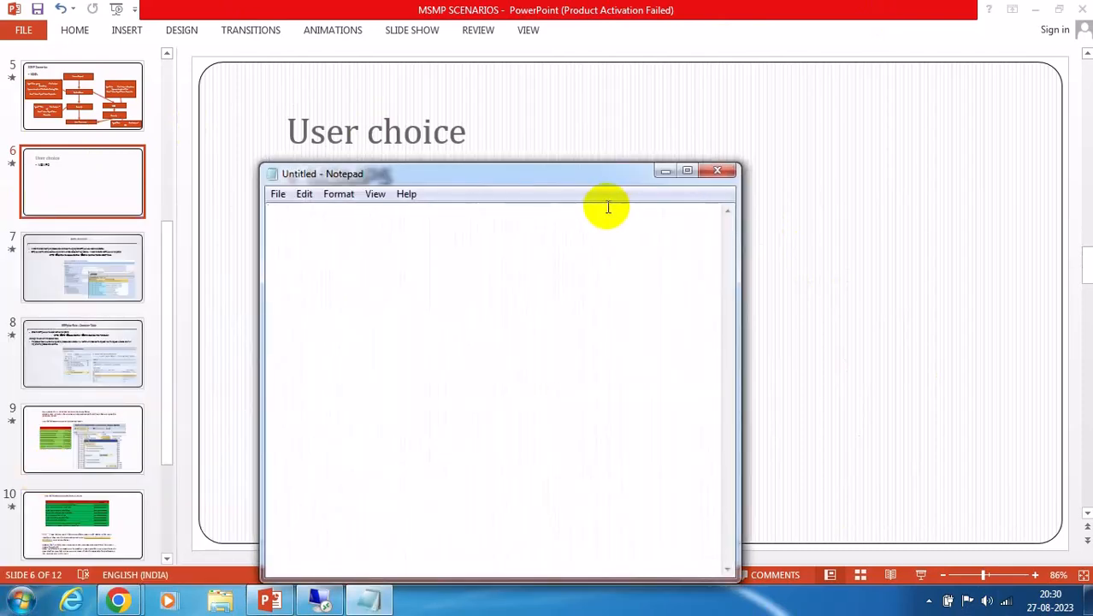
left_click(703, 174)
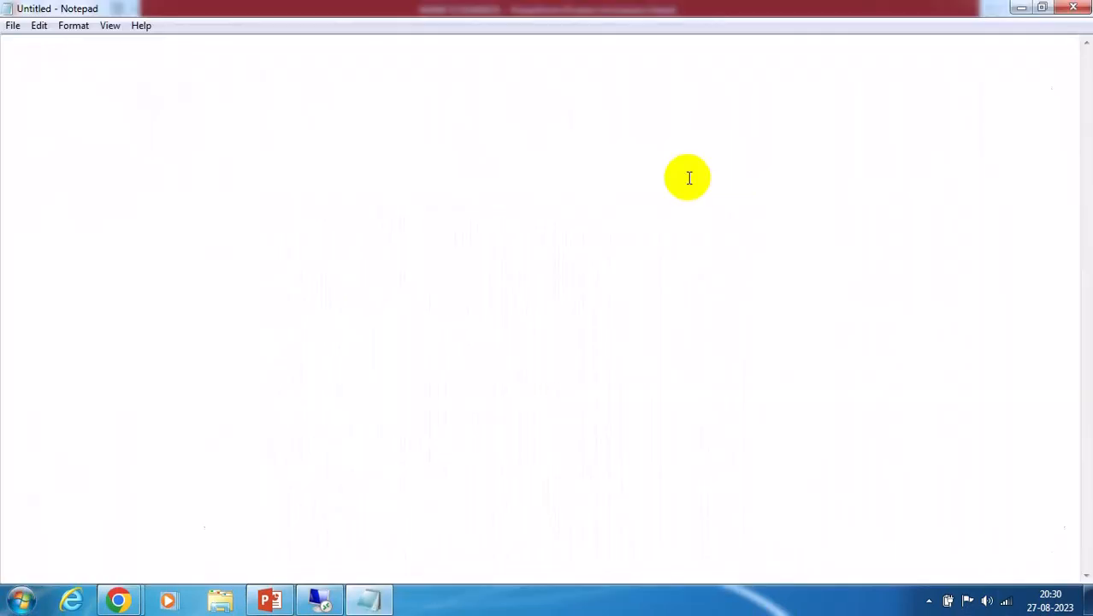
left_click(1021, 9)
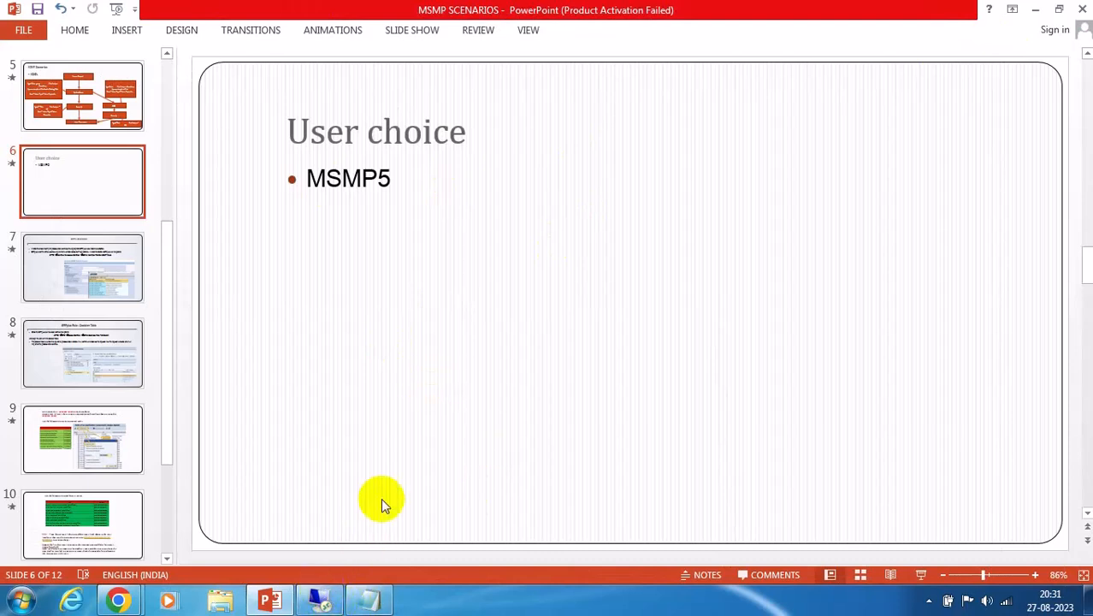
Close the audit log so the results show request 11 as a Finished, Approved New Account
left_click(319, 599)
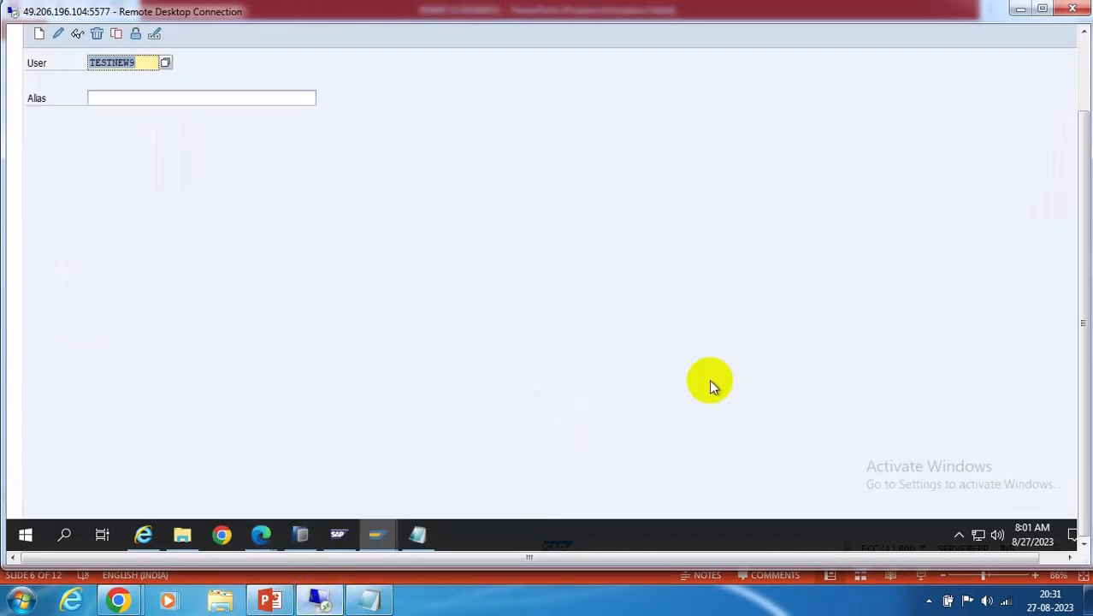
mouse_move(300, 535)
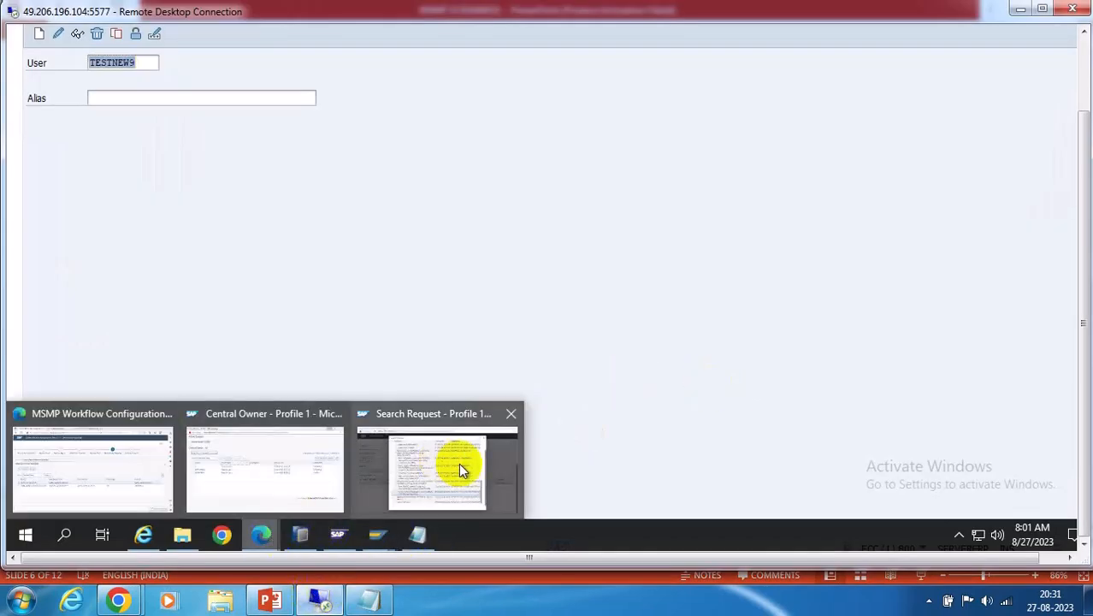
left_click(455, 463)
left_click(1085, 75)
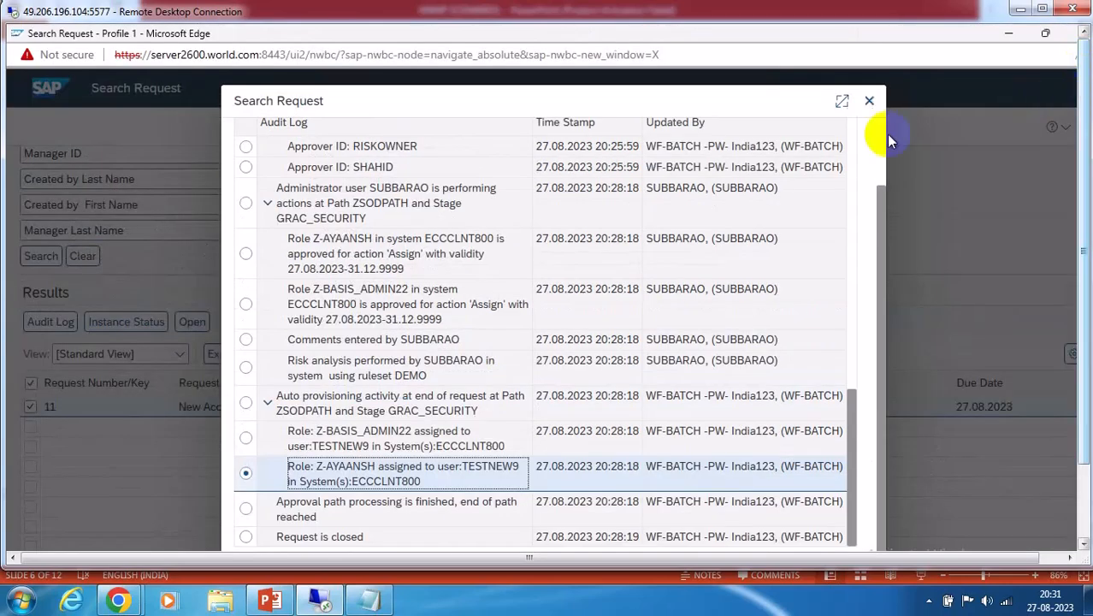
left_click(869, 102)
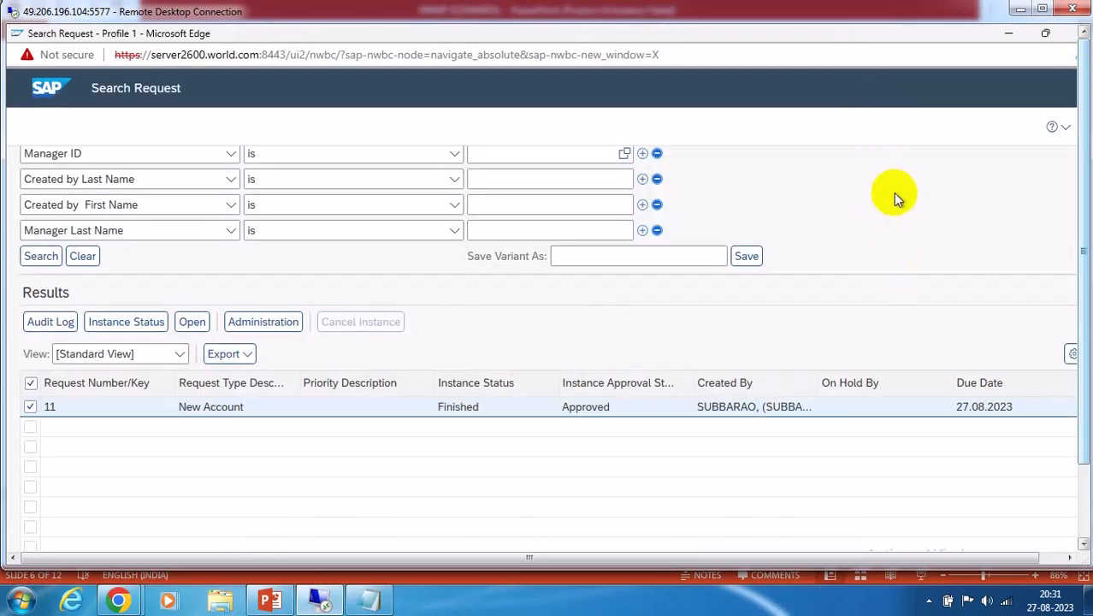
scroll(922, 224, "up", 3)
scroll(918, 218, "down", 3)
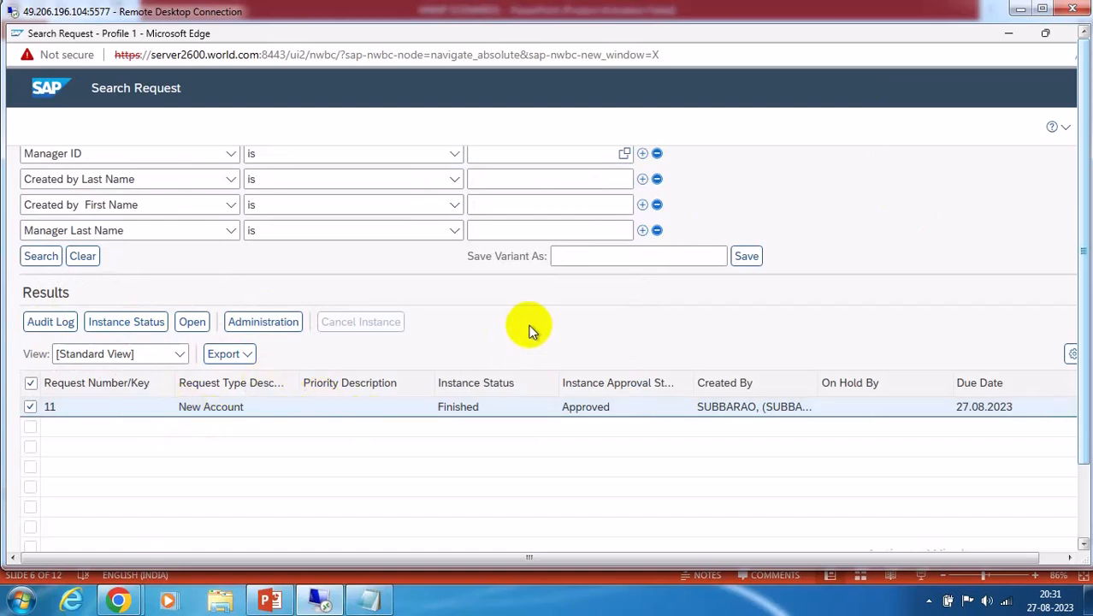
left_click(1085, 493)
Open Maintain Paths and review stages 310 (GRAC_SECURITY) and 300 (Z_OWNER) without changes
mouse_move(262, 539)
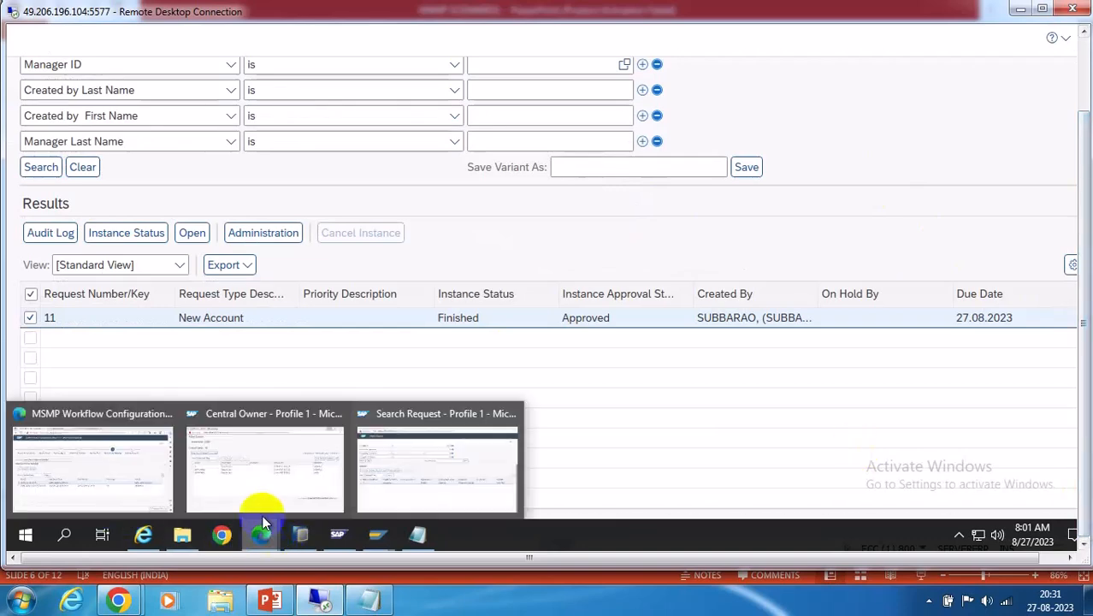
left_click(89, 469)
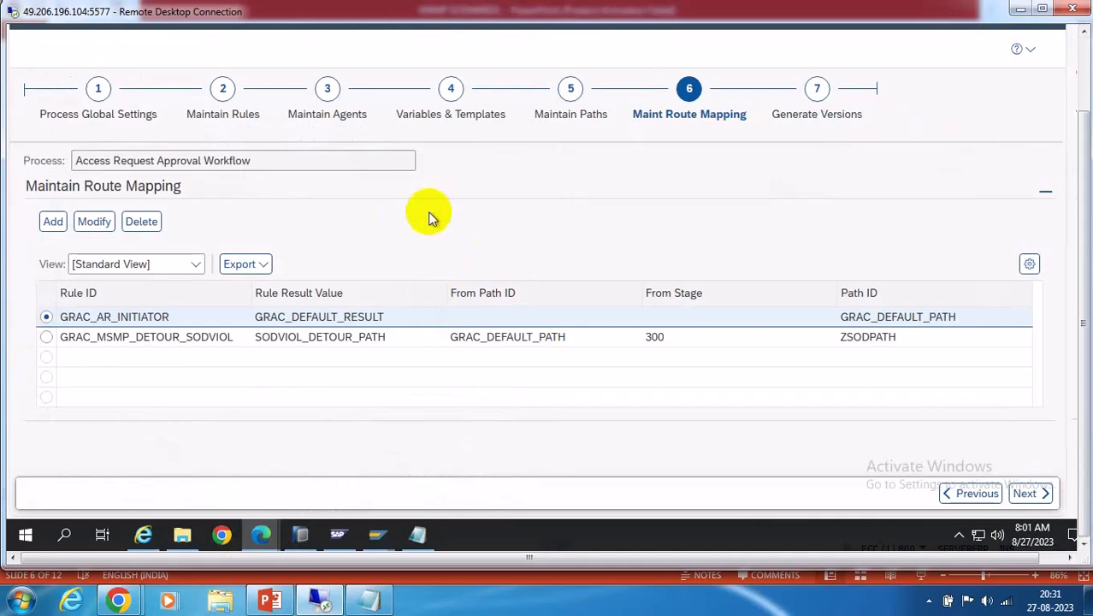
left_click(570, 89)
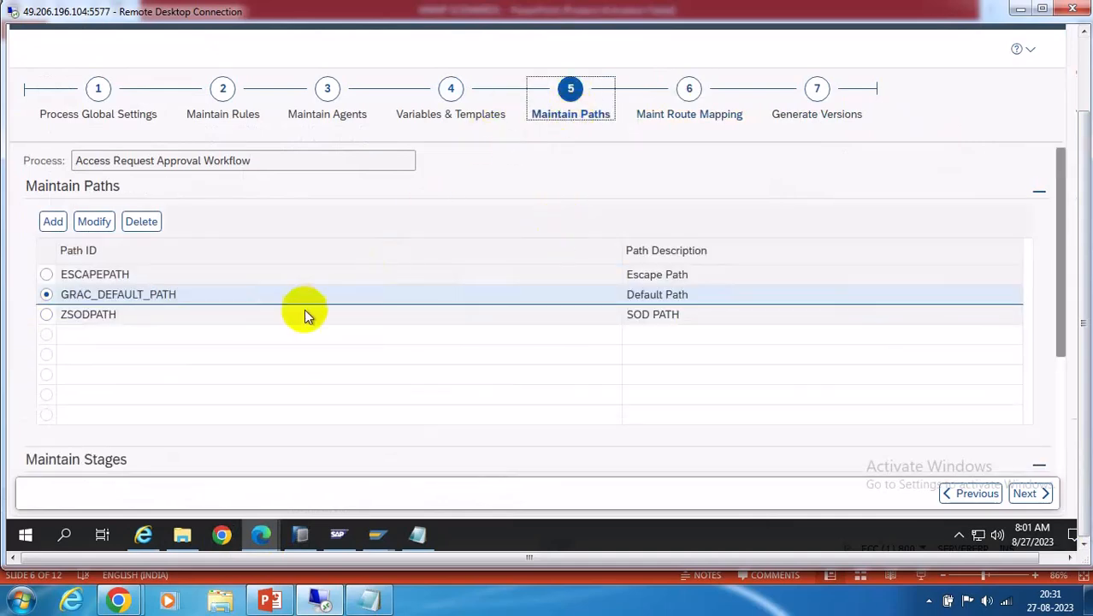
scroll(311, 303, "down", 4)
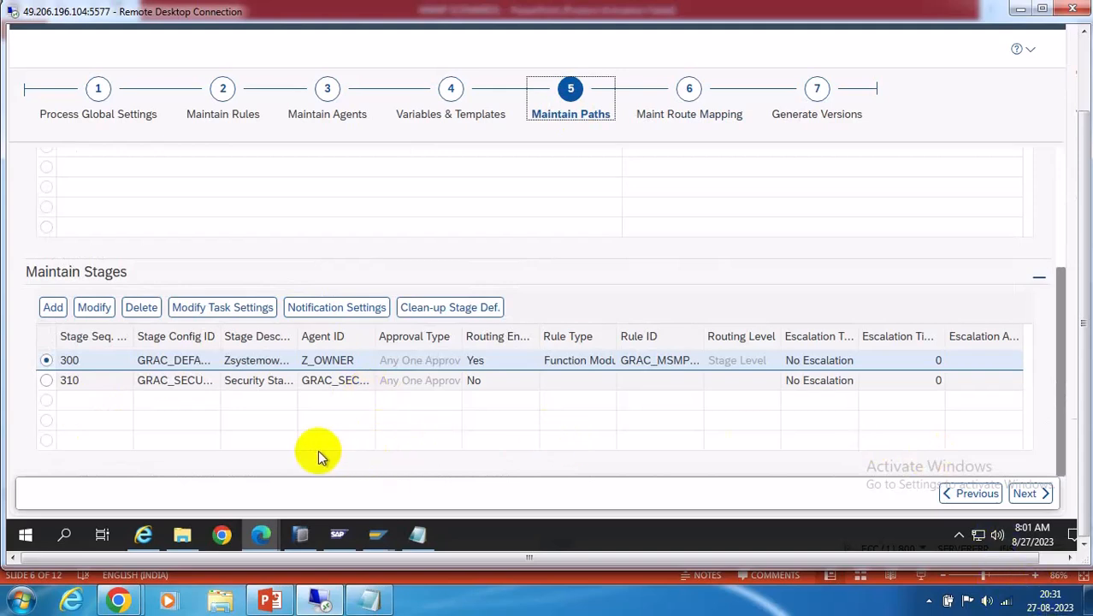
left_click(48, 380)
left_click(93, 309)
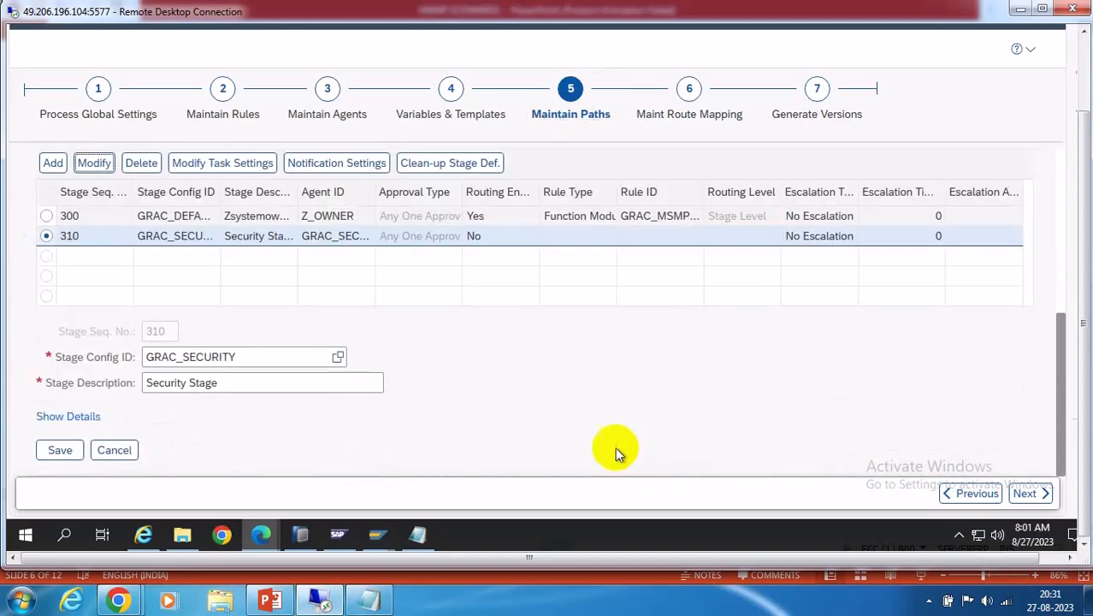
left_click(114, 450)
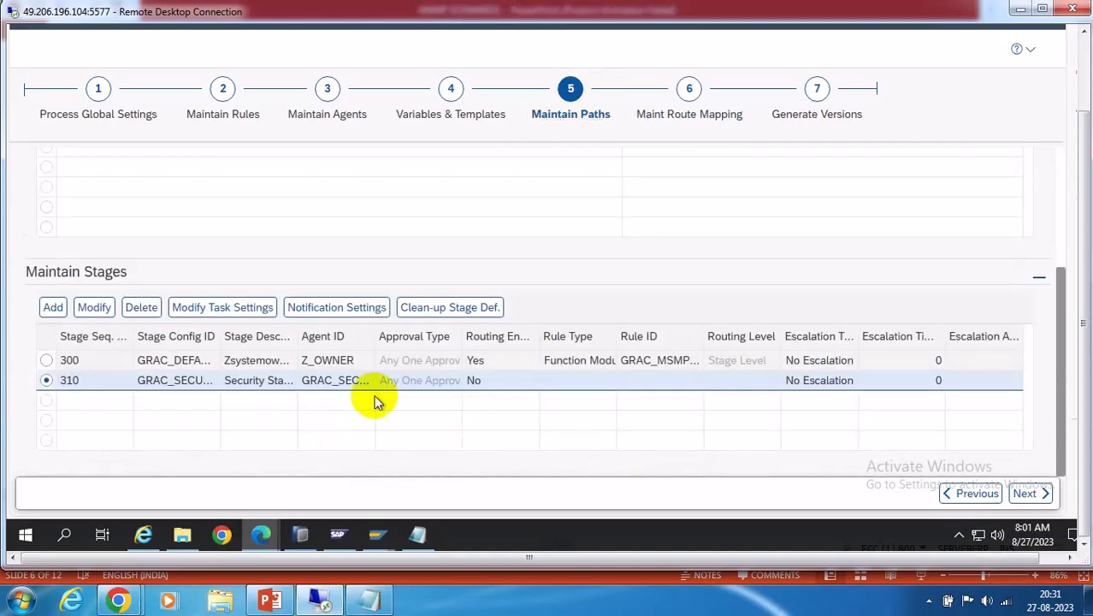
left_click(47, 360)
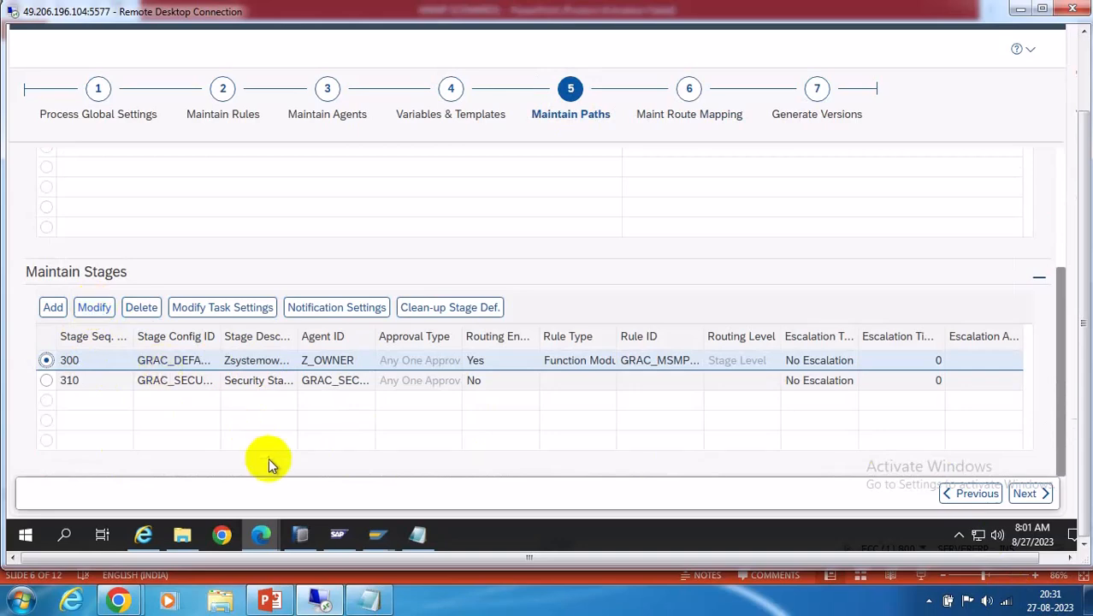
Review request 11's audit log in the Search Request window, then close it
mouse_move(272, 534)
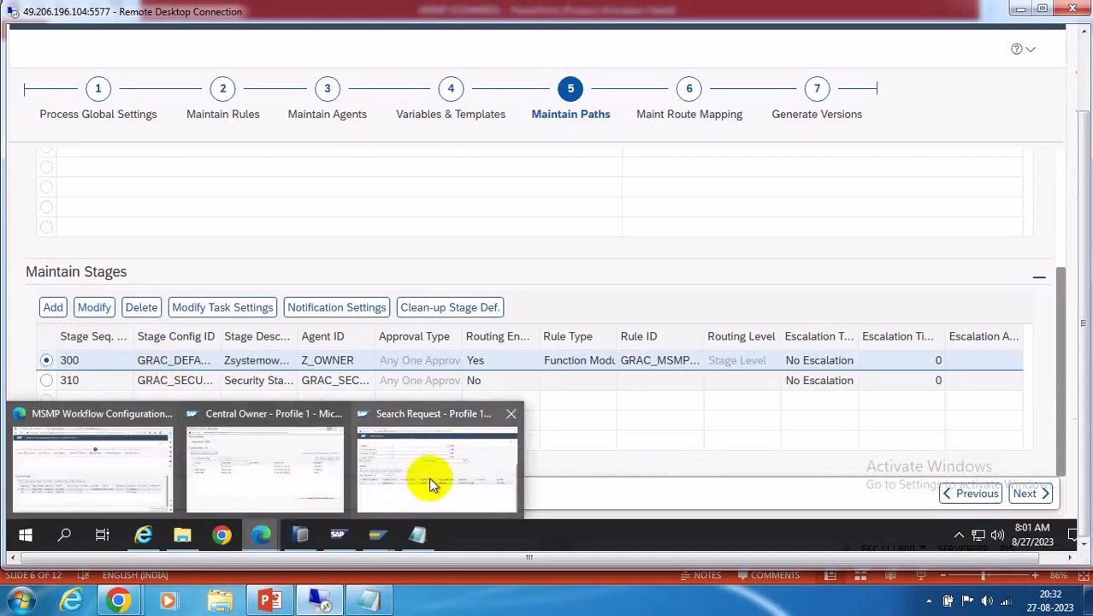
left_click(432, 479)
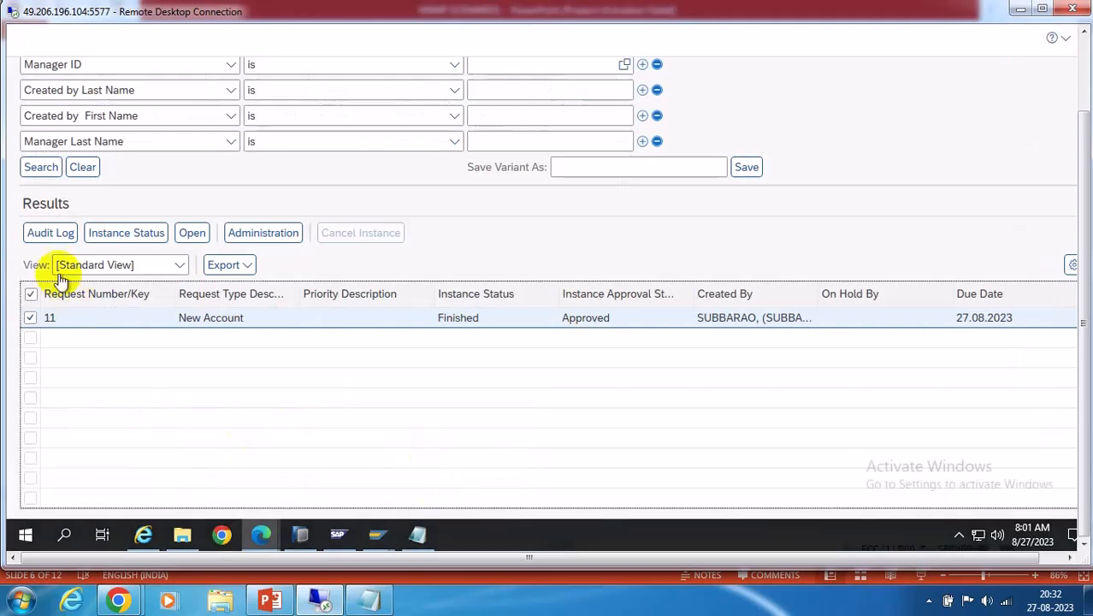
left_click(37, 237)
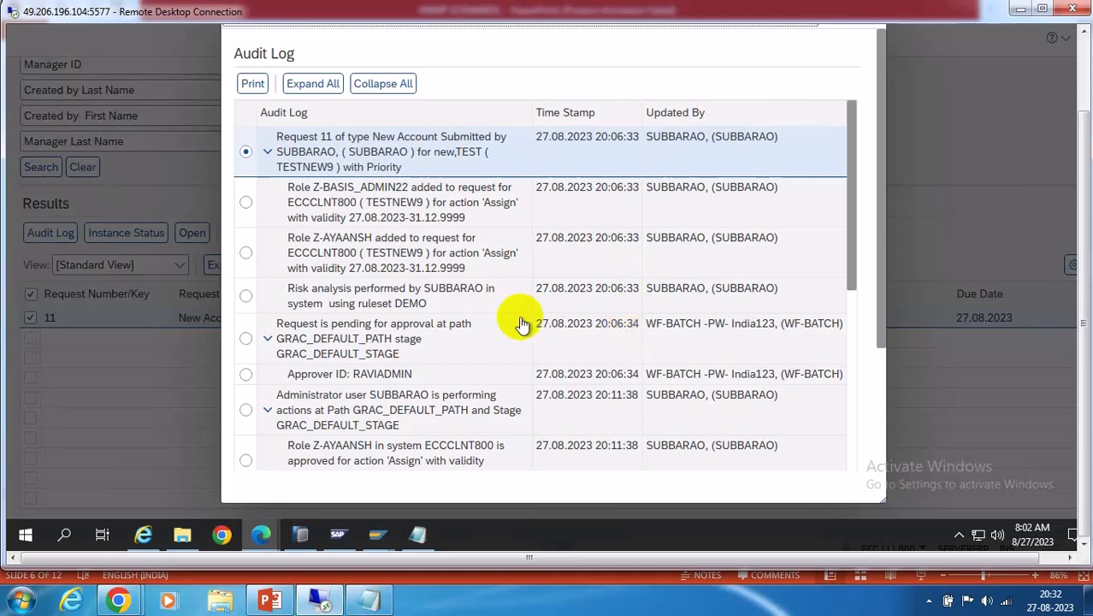
scroll(519, 320, "down", 5)
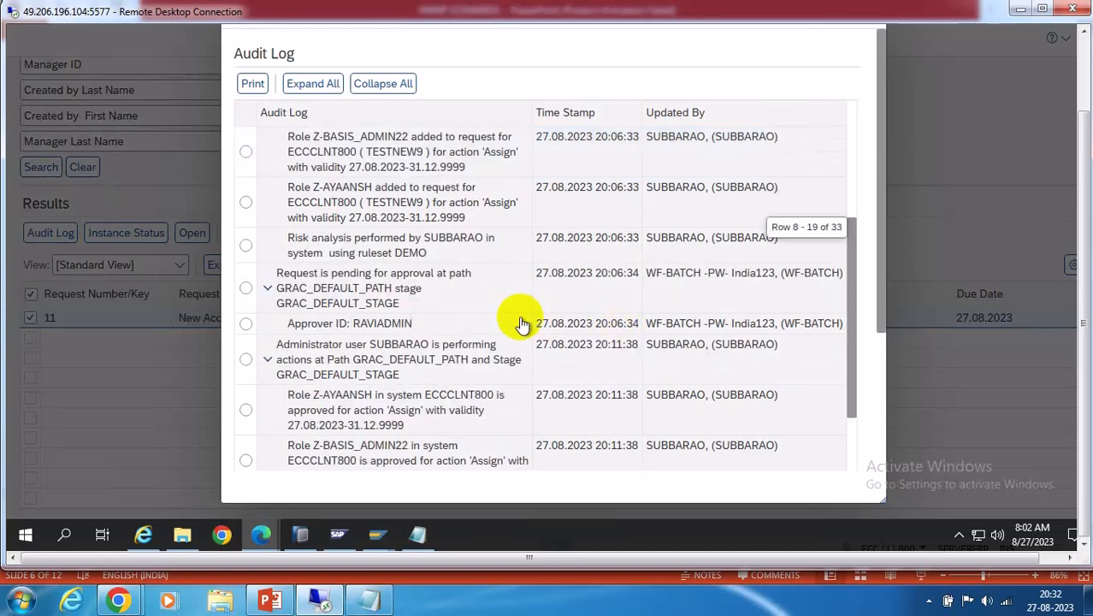
scroll(439, 322, "up", 3)
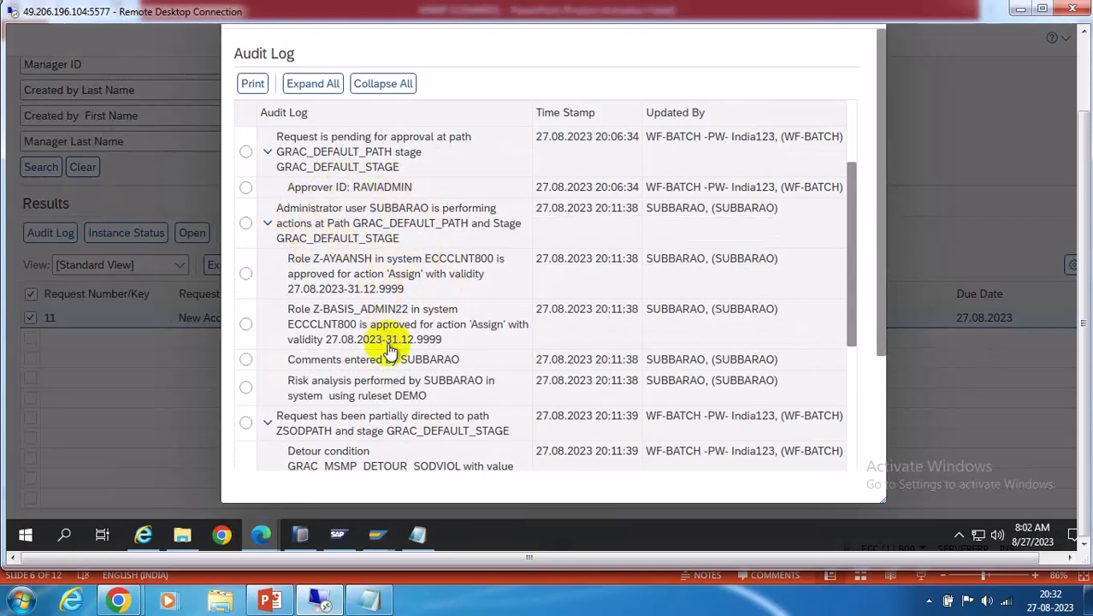
scroll(389, 351, "up", 3)
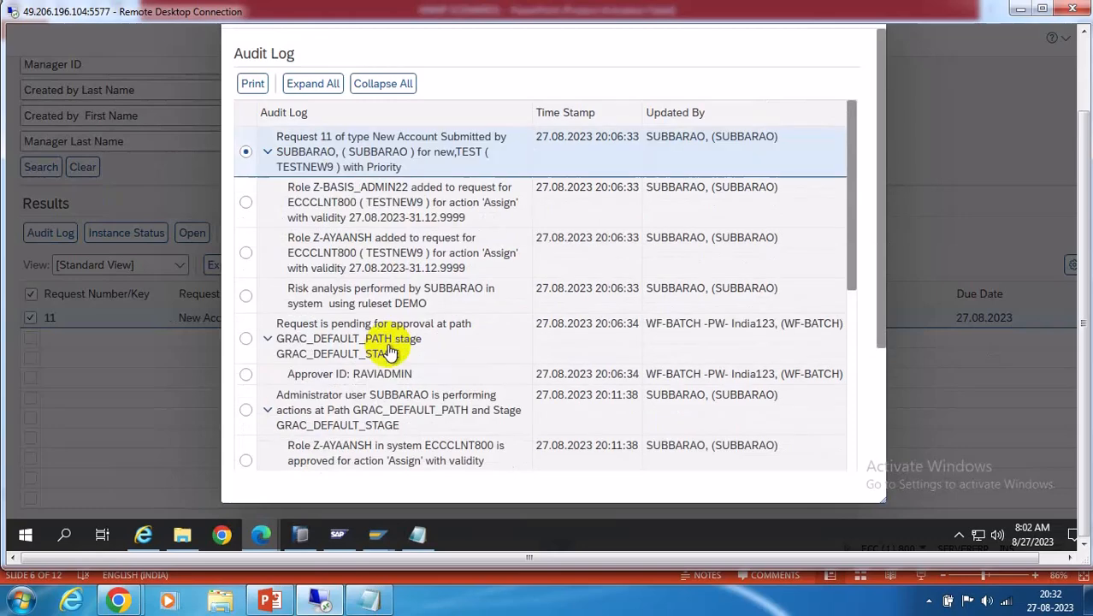
left_click(1082, 72)
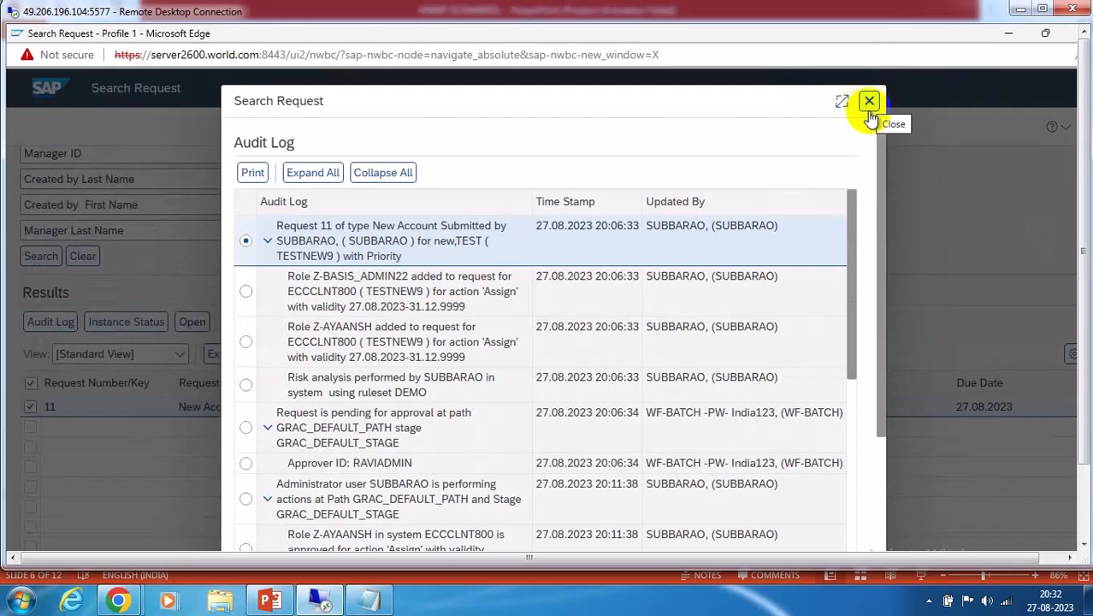
left_click(869, 103)
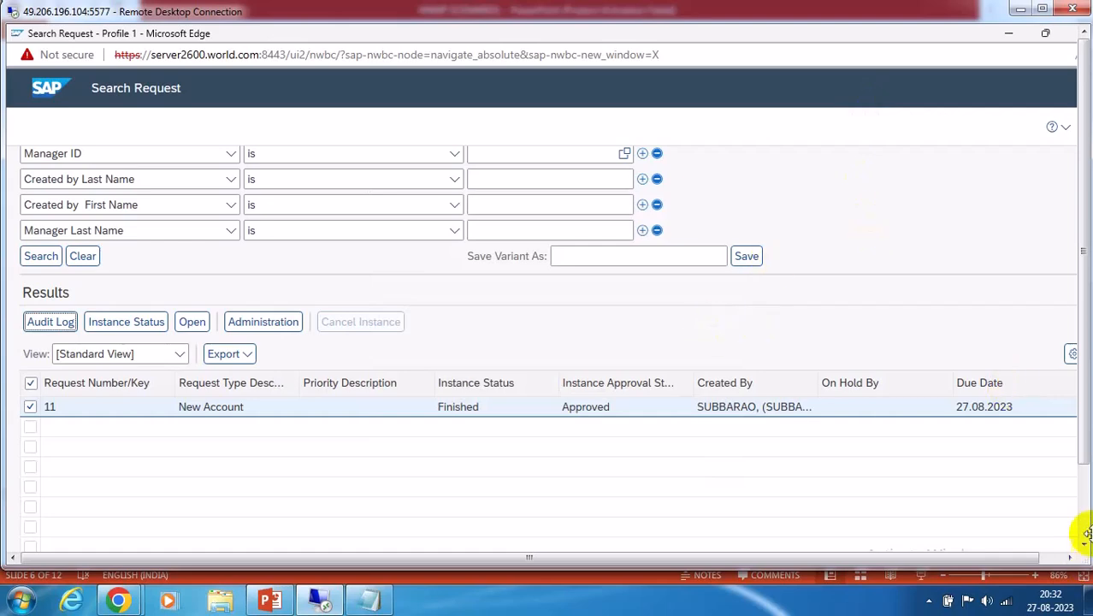
Close the Central Owner window and return to the workflow's Maintain Paths stages
left_click_drag(1081, 446, 1084, 522)
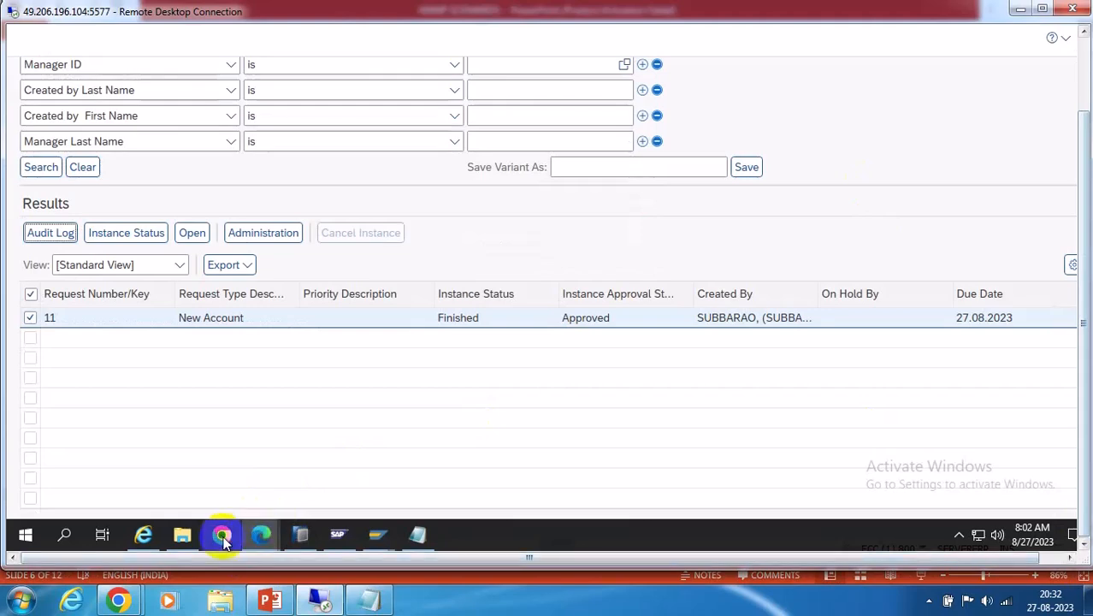
mouse_move(264, 543)
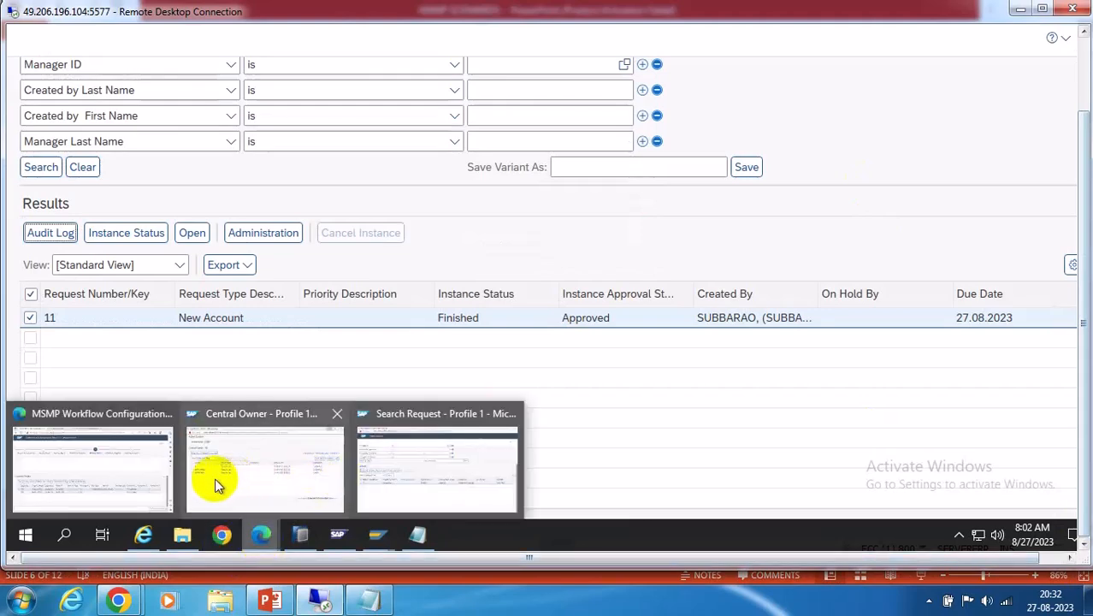
mouse_move(258, 462)
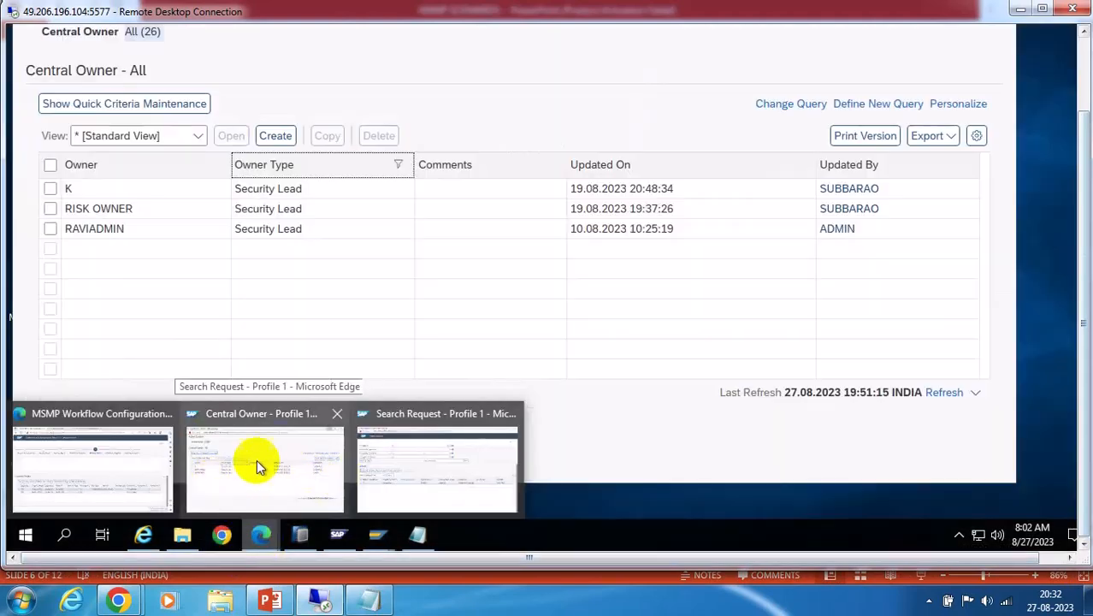
left_click(337, 413)
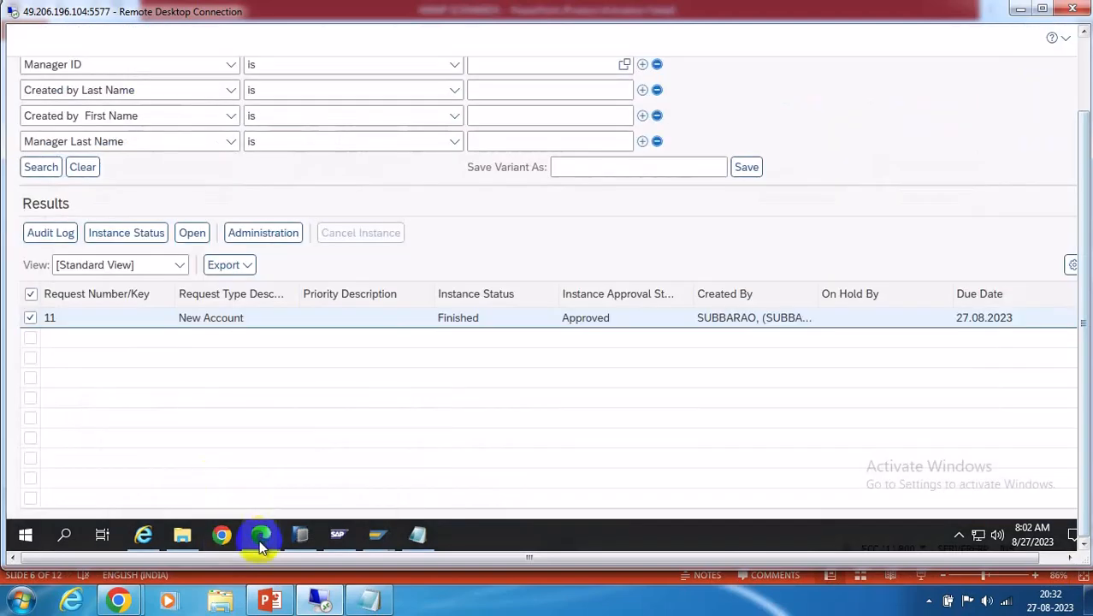
mouse_move(261, 535)
left_click(220, 456)
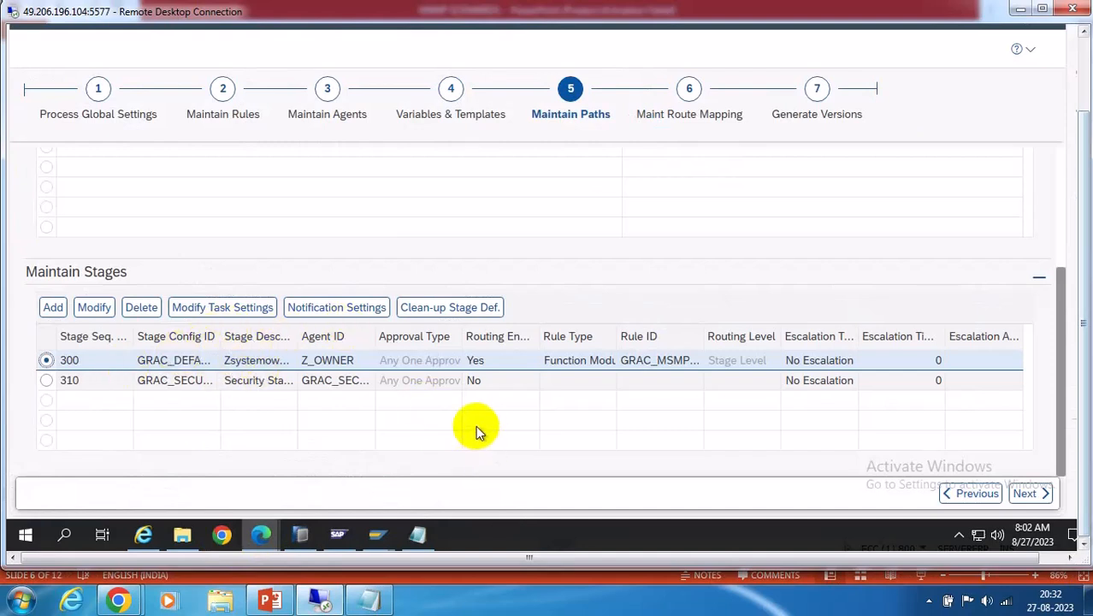
Change stage 300's Approval Type from Any One Approver to All Approvers and save it
left_click(94, 313)
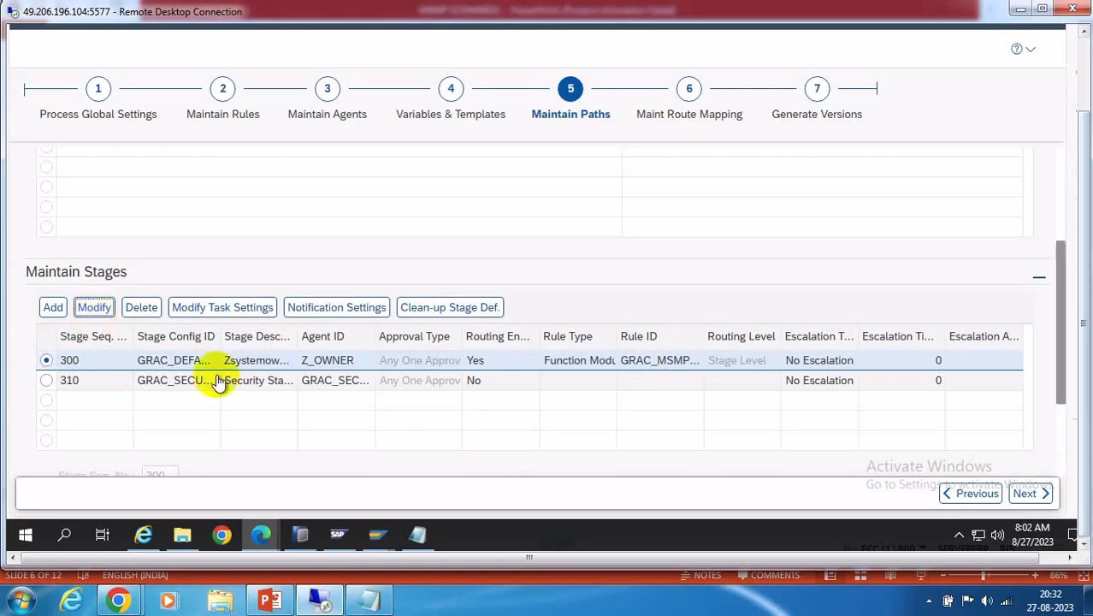
left_click(66, 417)
scroll(489, 447, "down", 2)
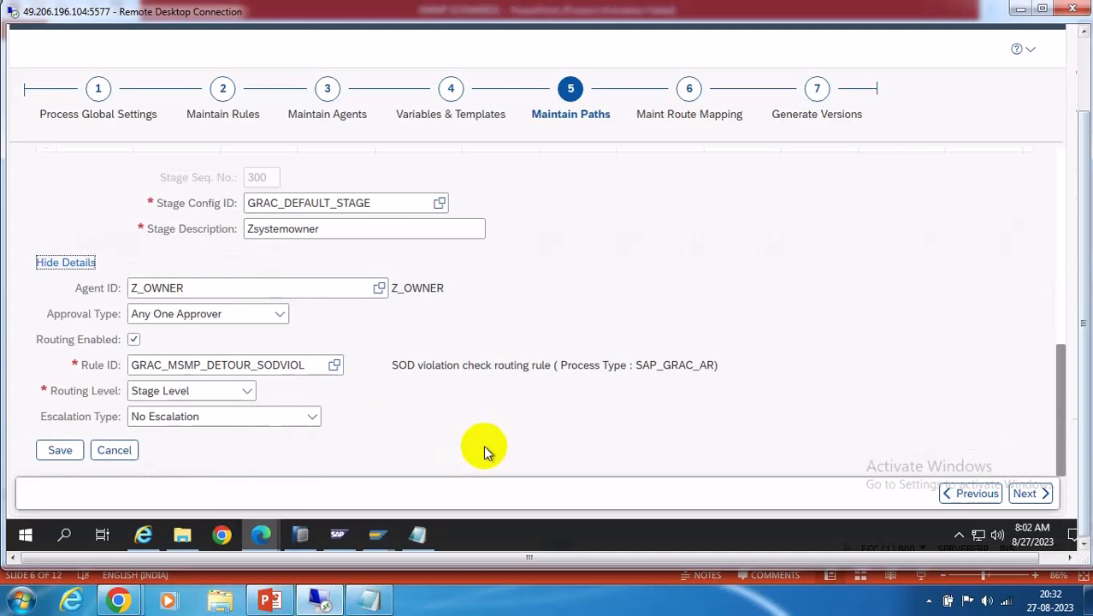
left_click(280, 314)
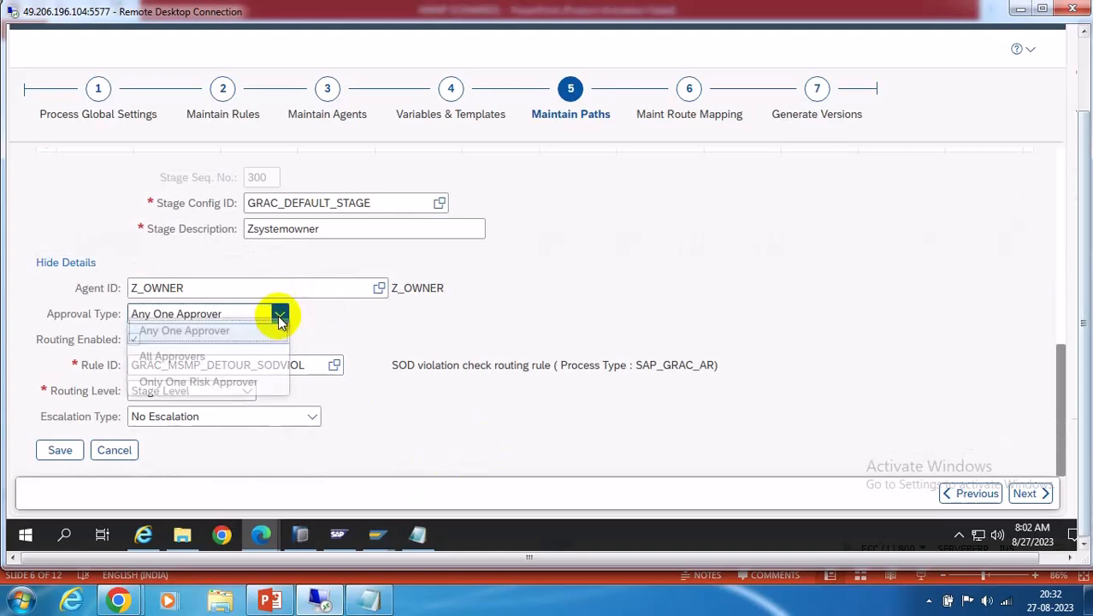
left_click(205, 363)
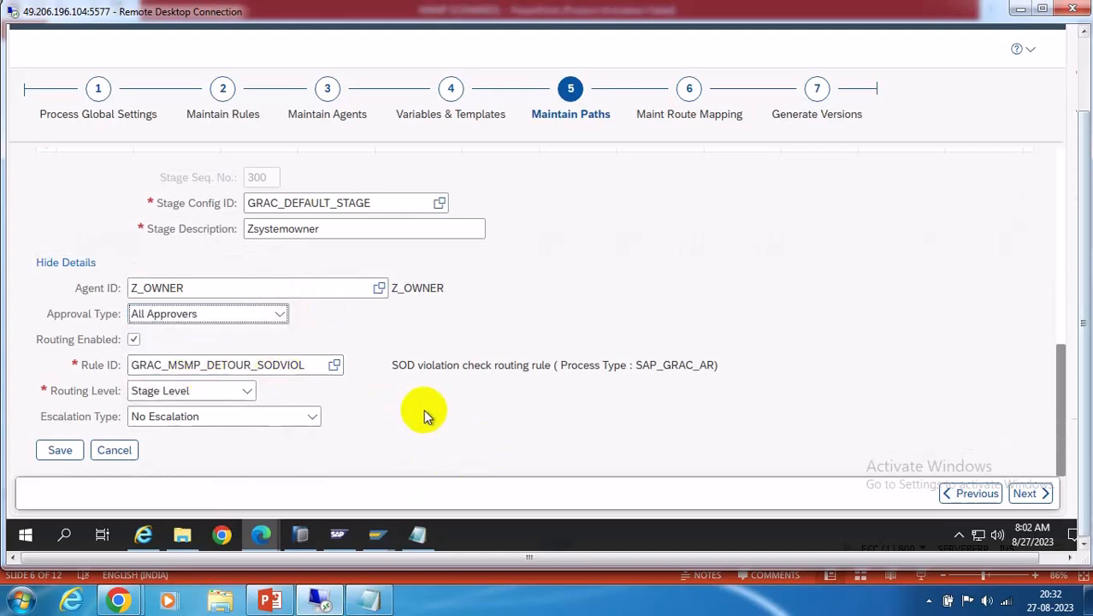
left_click(60, 453)
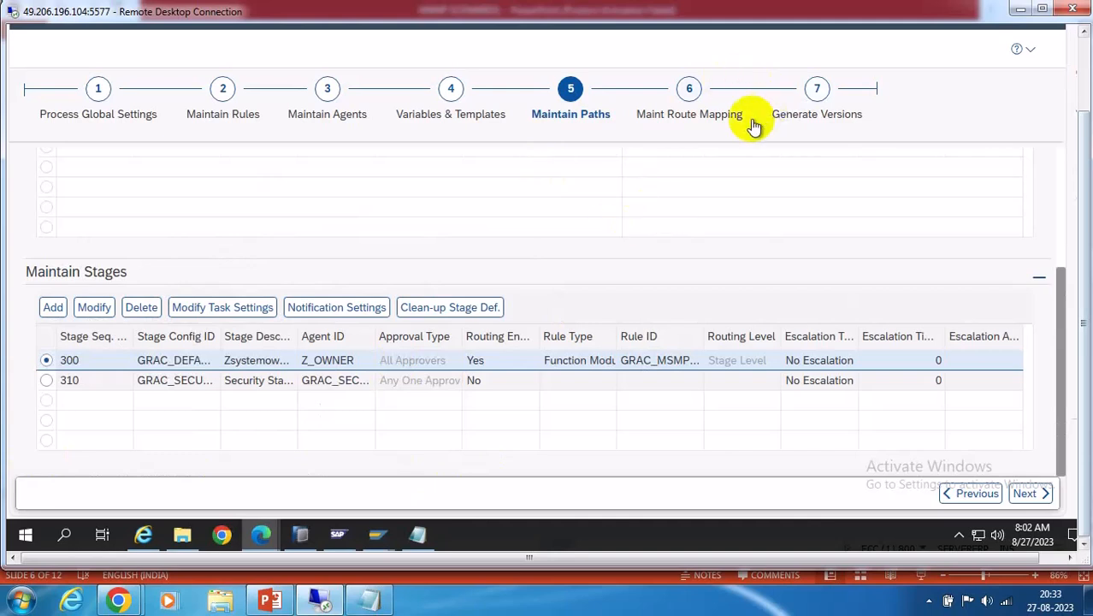
On Generate Versions, save the workflow configuration without transporting the change
left_click(805, 118)
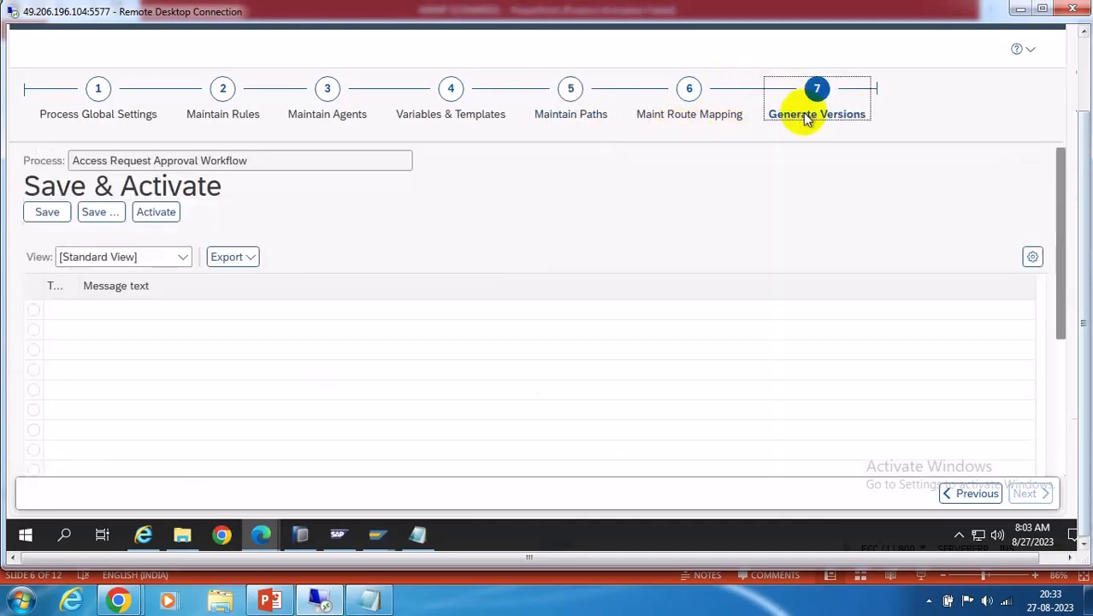
left_click(45, 212)
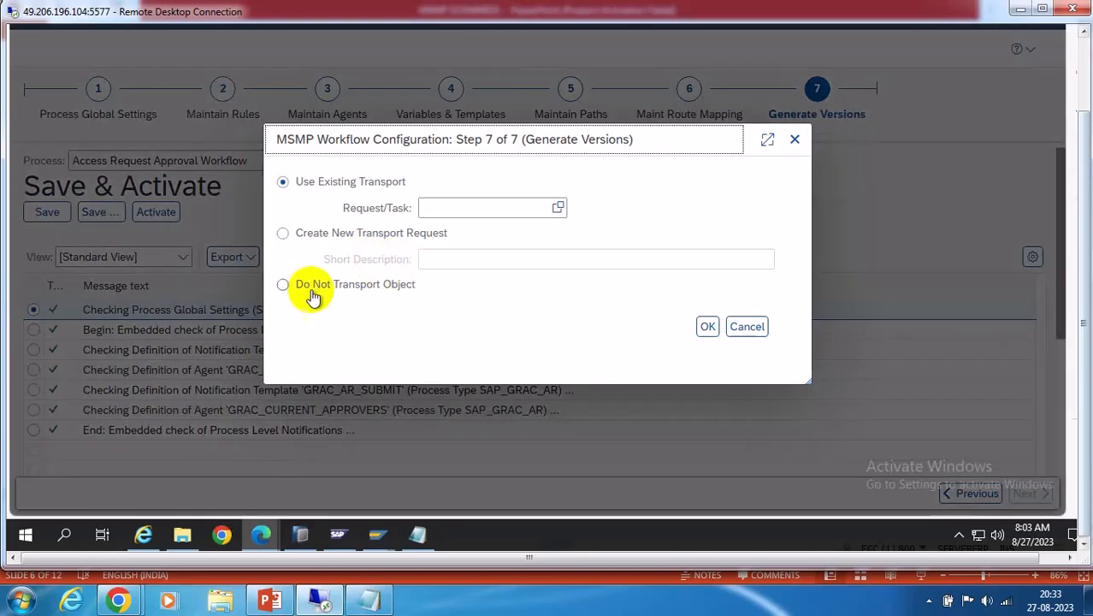
left_click(283, 284)
left_click(707, 326)
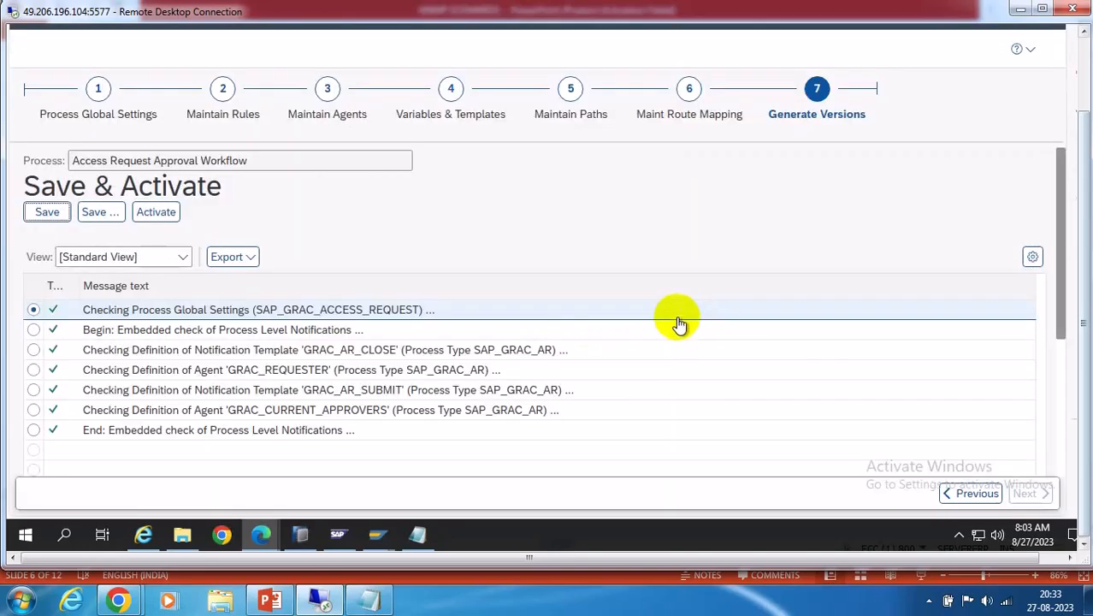
Activate version 000007 of the SAP_GRAC_ACCESS_REQUEST workflow and dismiss the completion notice
left_click(157, 214)
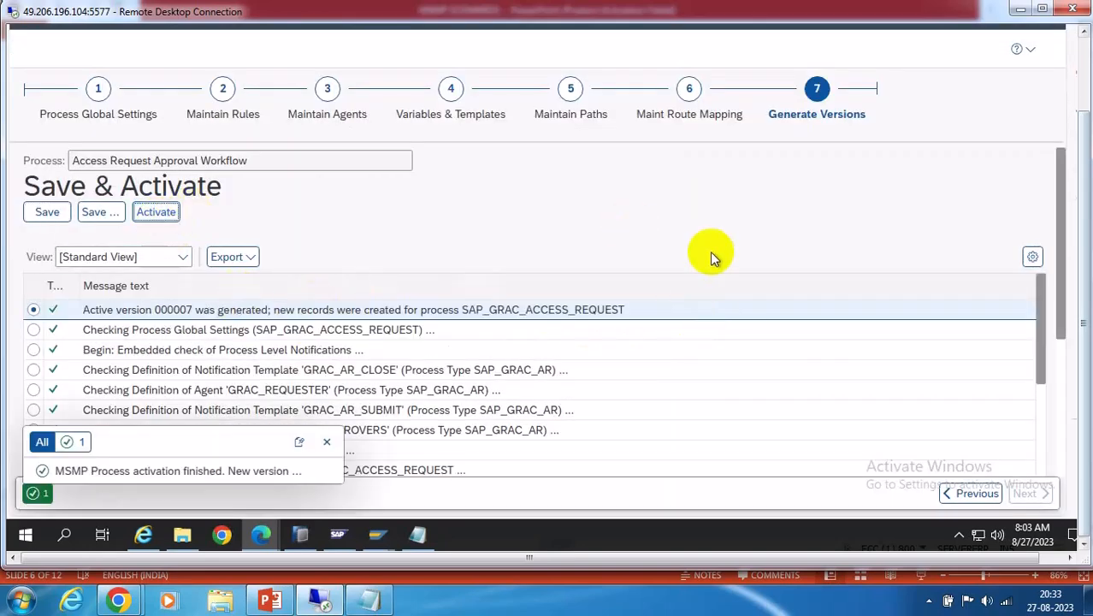
left_click(327, 443)
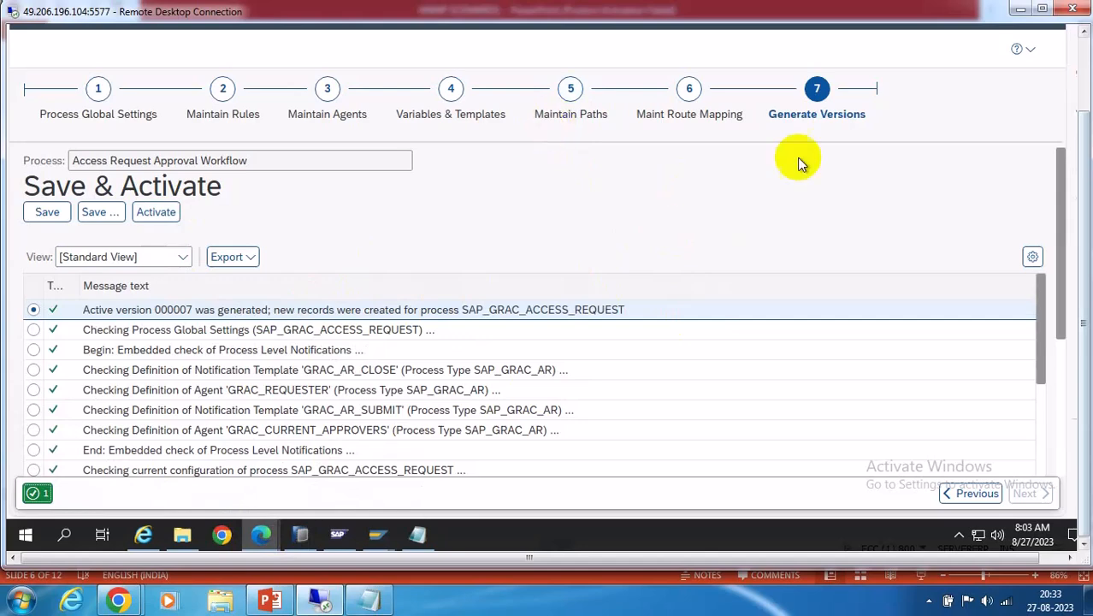
left_click(1085, 63)
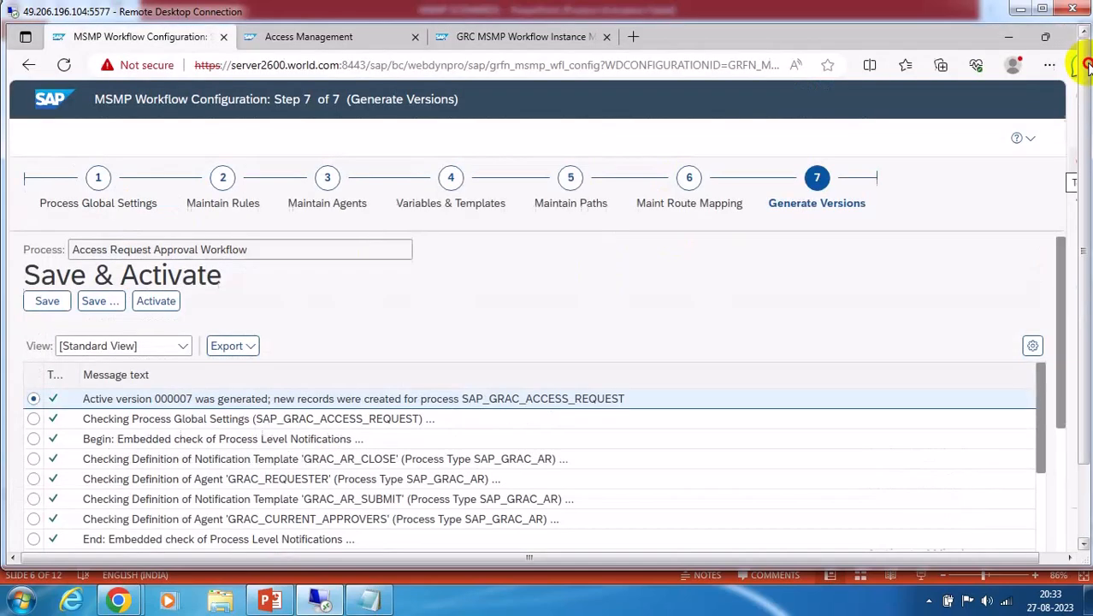
Switch from the Access Management launchpad to the 'SAP Easy Access GRS (2)' SAP GUI window
left_click(330, 37)
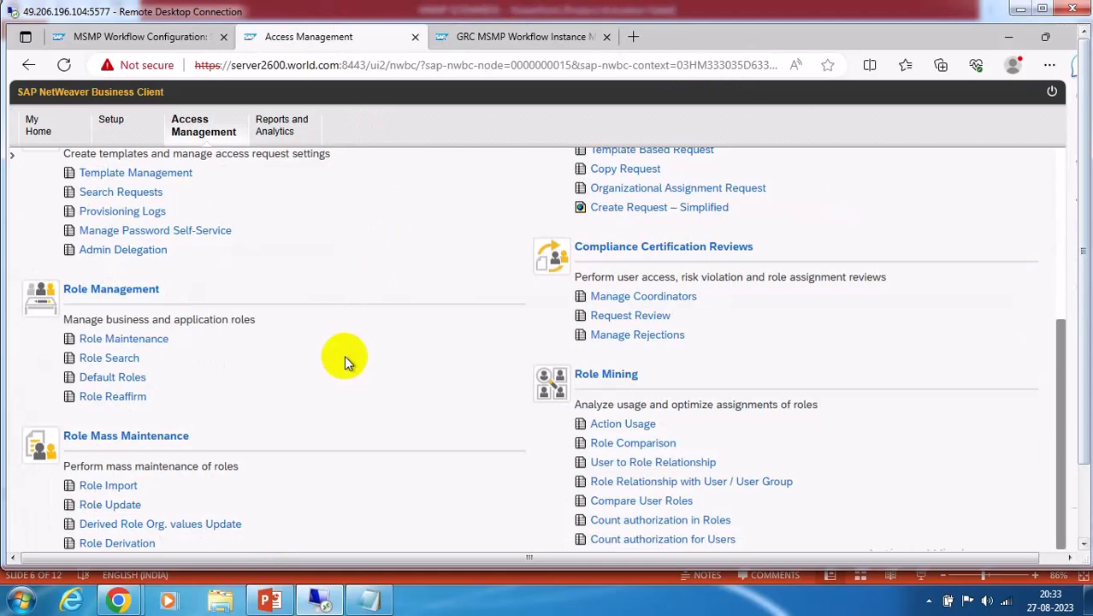
left_click(1083, 496)
mouse_move(377, 535)
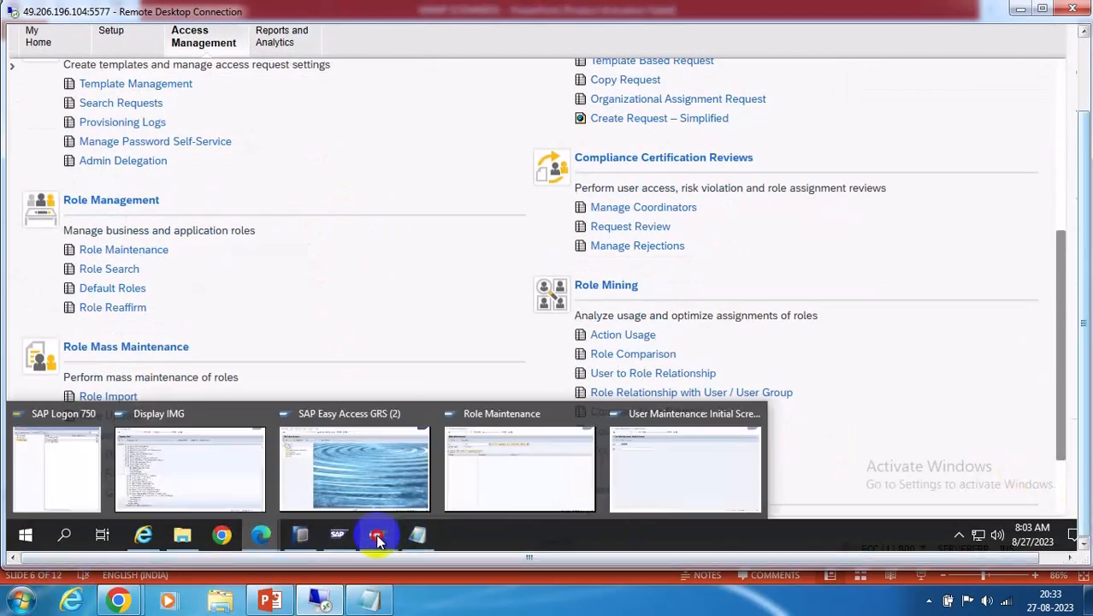
mouse_move(389, 470)
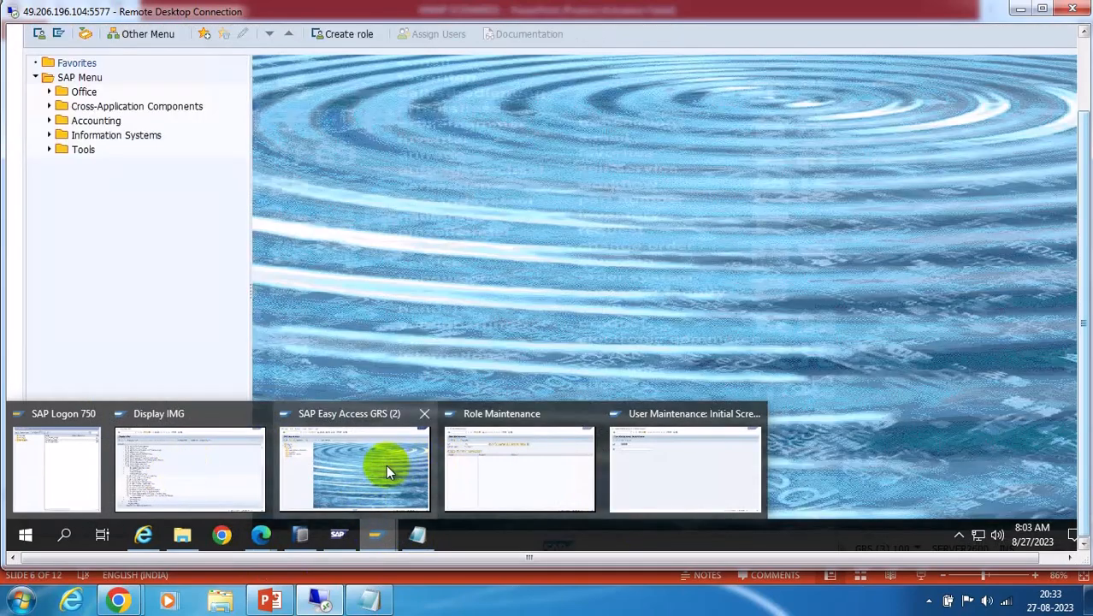
left_click(339, 472)
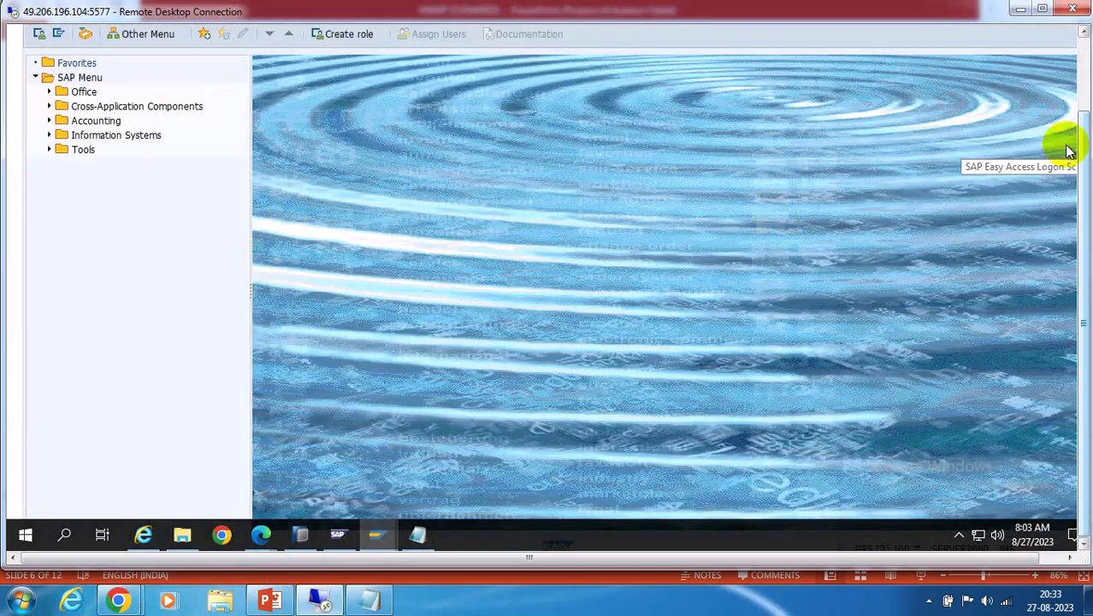
left_click(1082, 82)
Using SUGR, add user ROLEOWNER to user group ZSYS and save the group
left_click(95, 67)
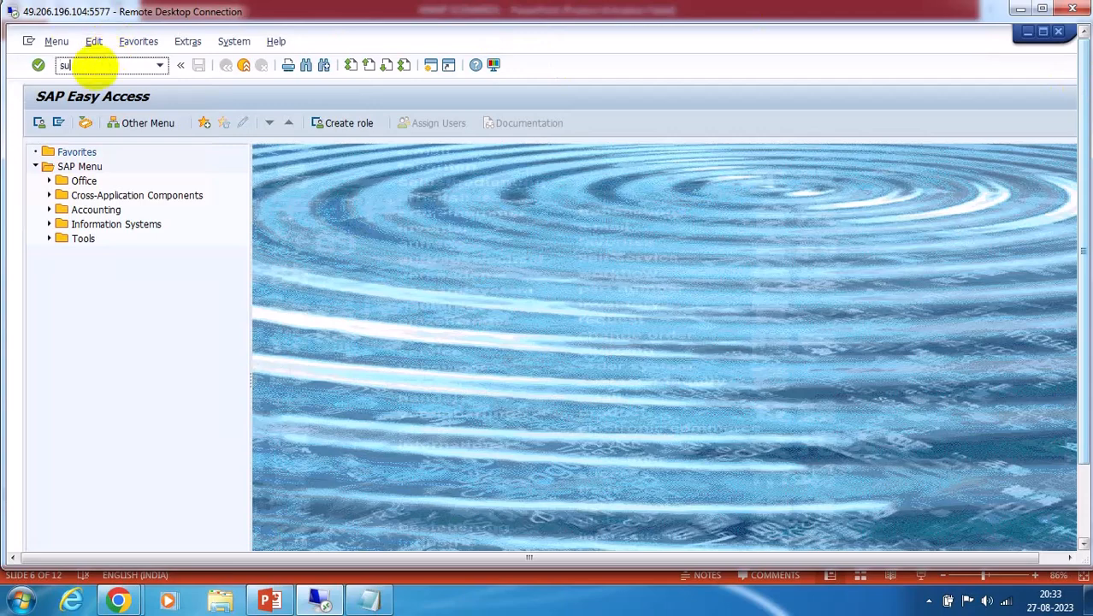
type("sugr")
key("Return")
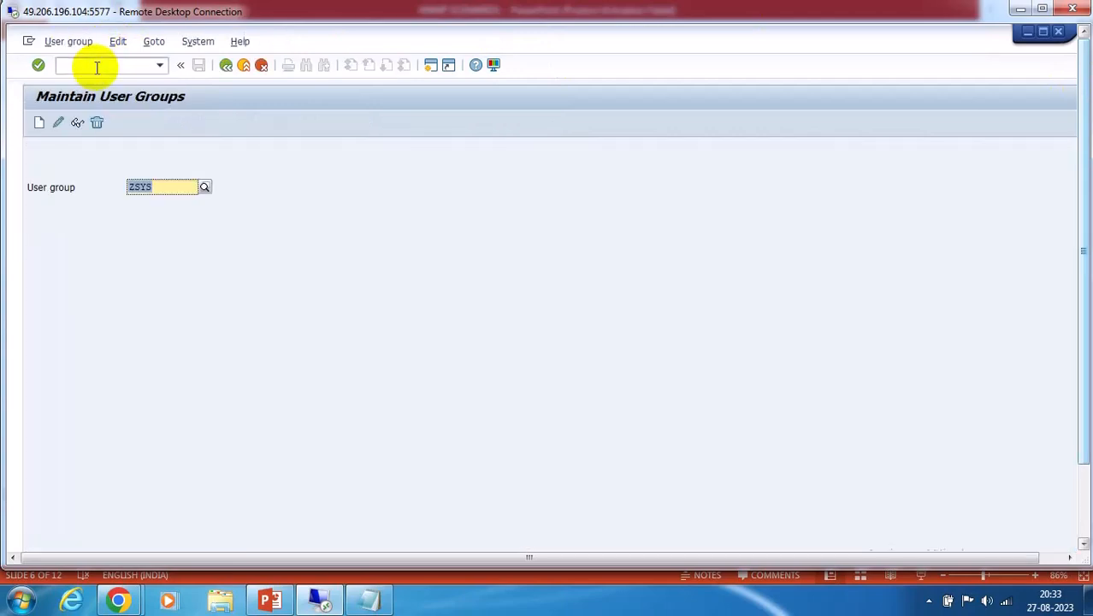
left_click(56, 122)
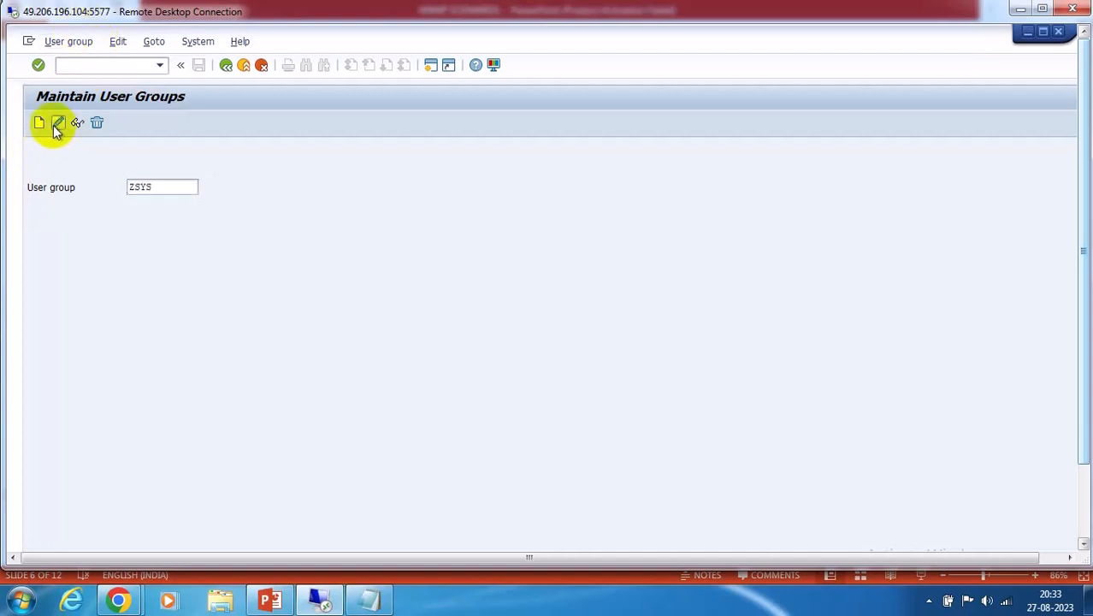
left_click(56, 274)
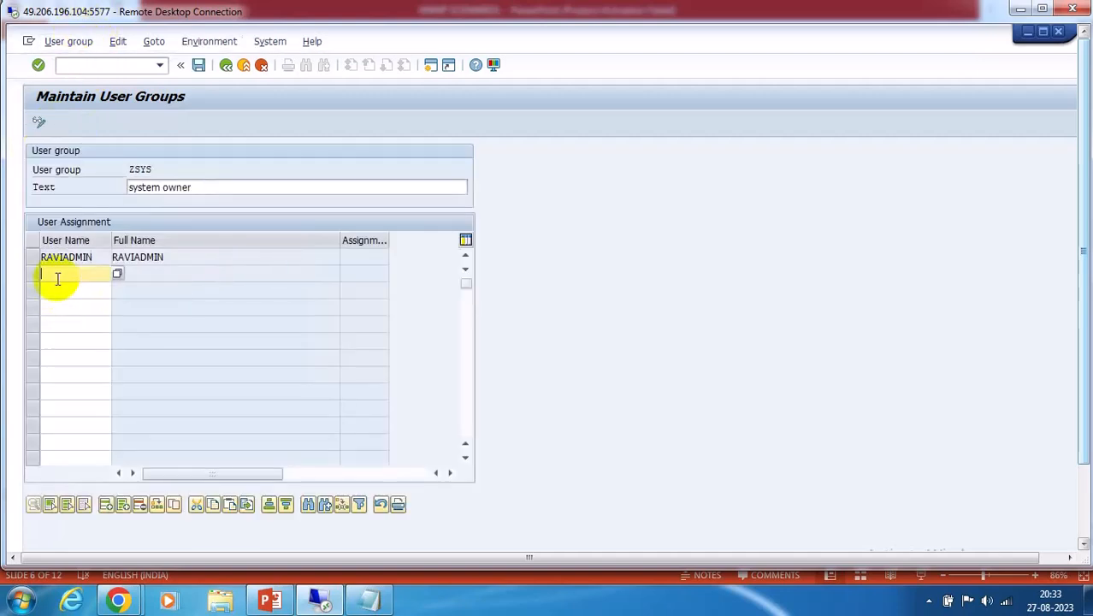
key("F4")
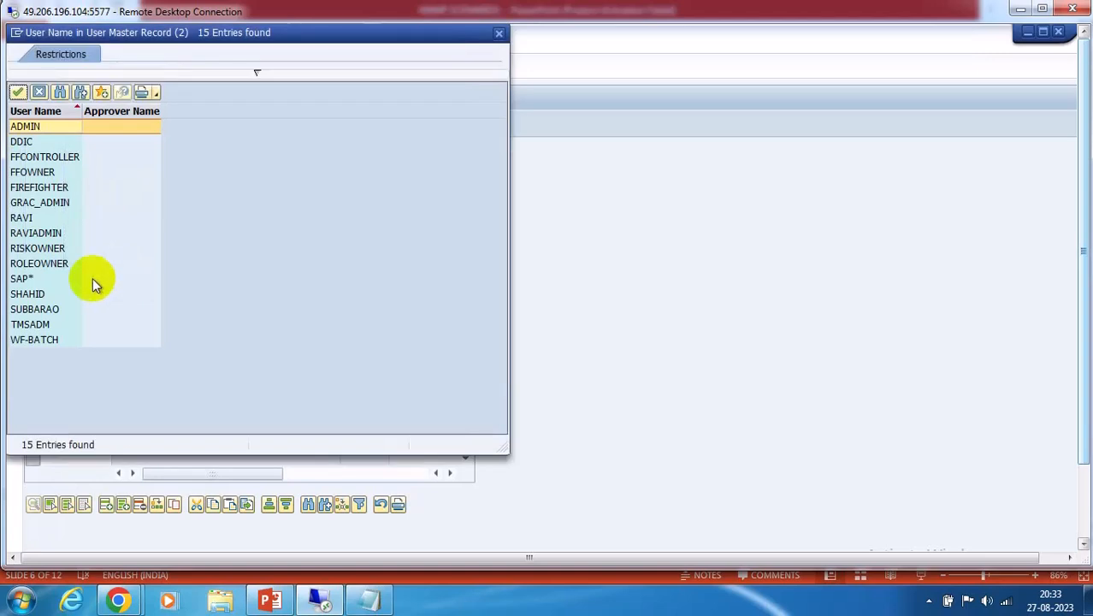
double_click(34, 264)
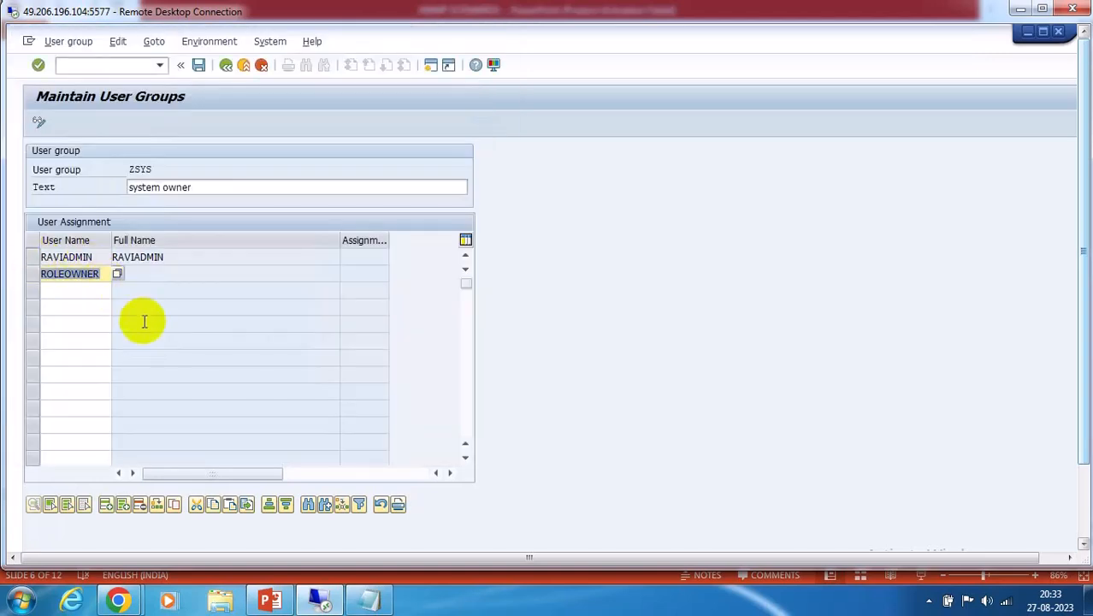
key("Return")
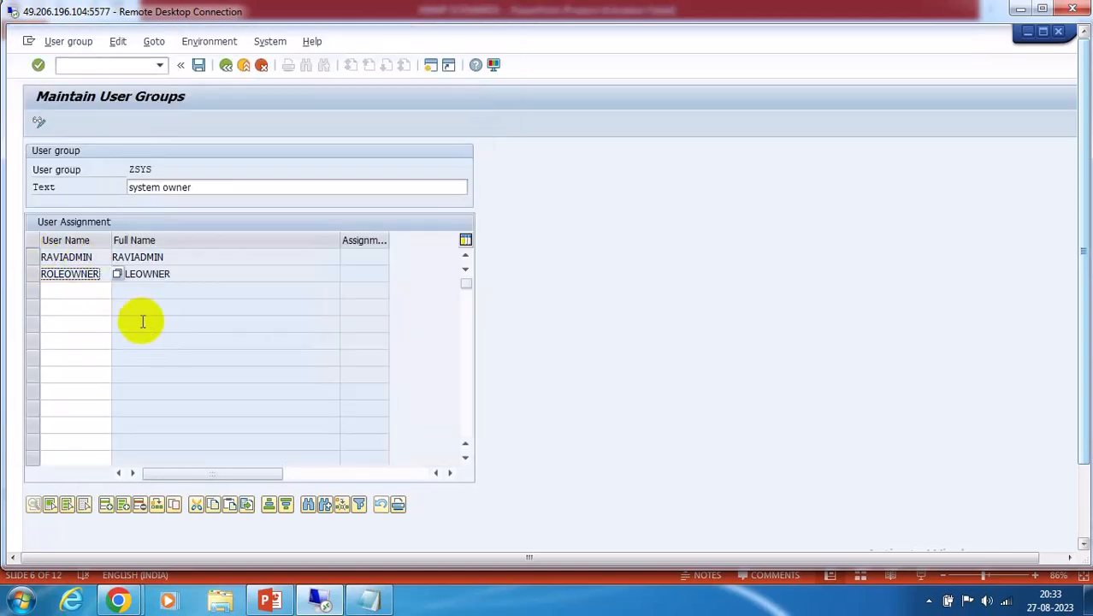
left_click(197, 67)
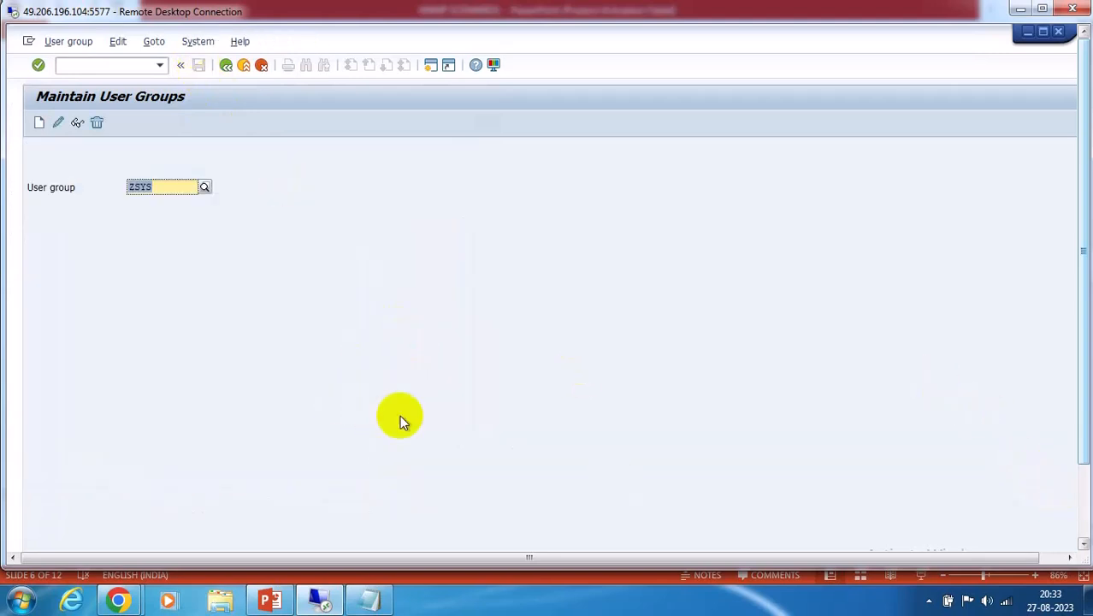
left_click(1083, 488)
left_click(265, 534)
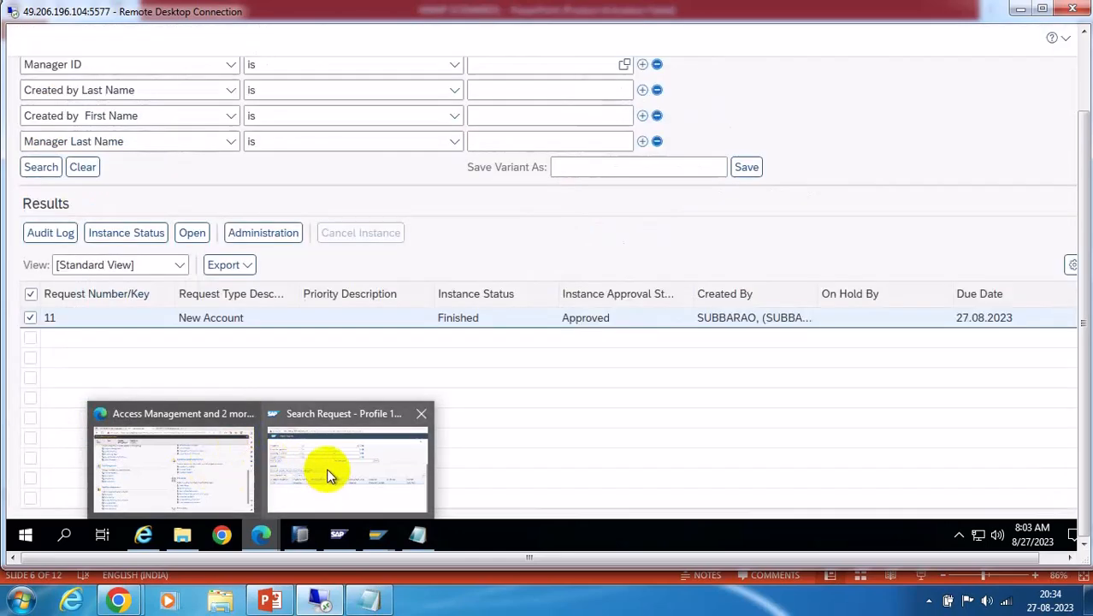
Start a Copy Request from request 5 with all attributes selected and proceed to user selection
left_click(231, 473)
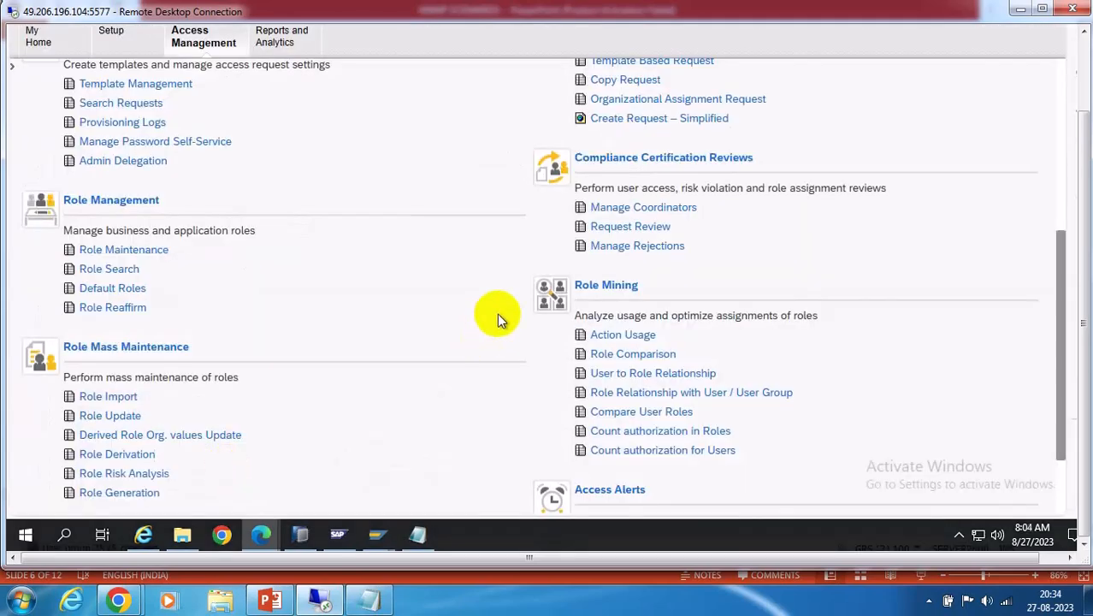
left_click(1083, 73)
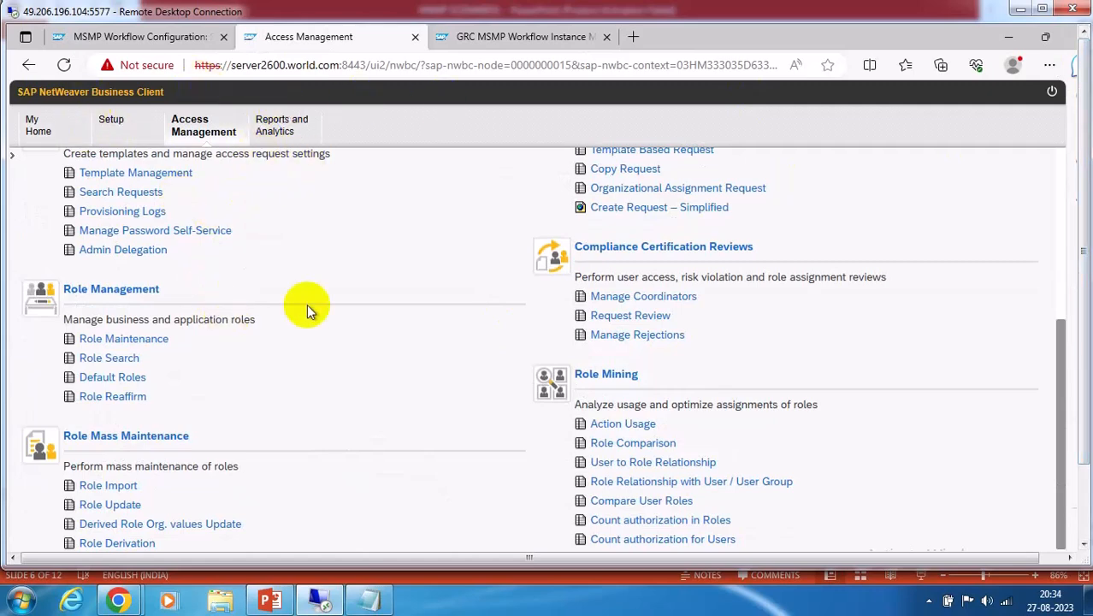
scroll(323, 259, "up", 5)
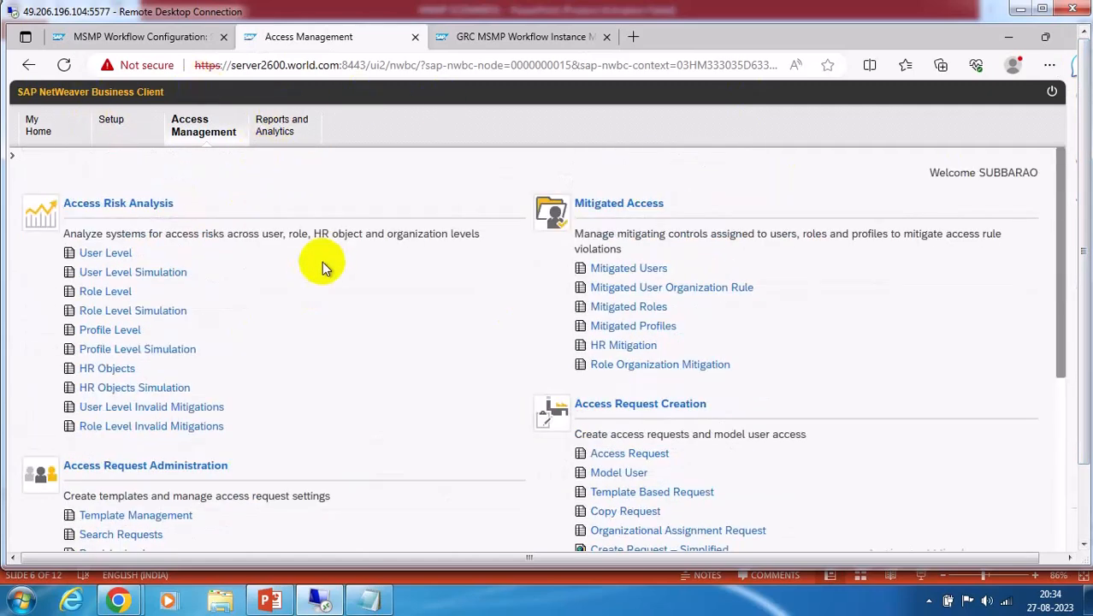
left_click(625, 512)
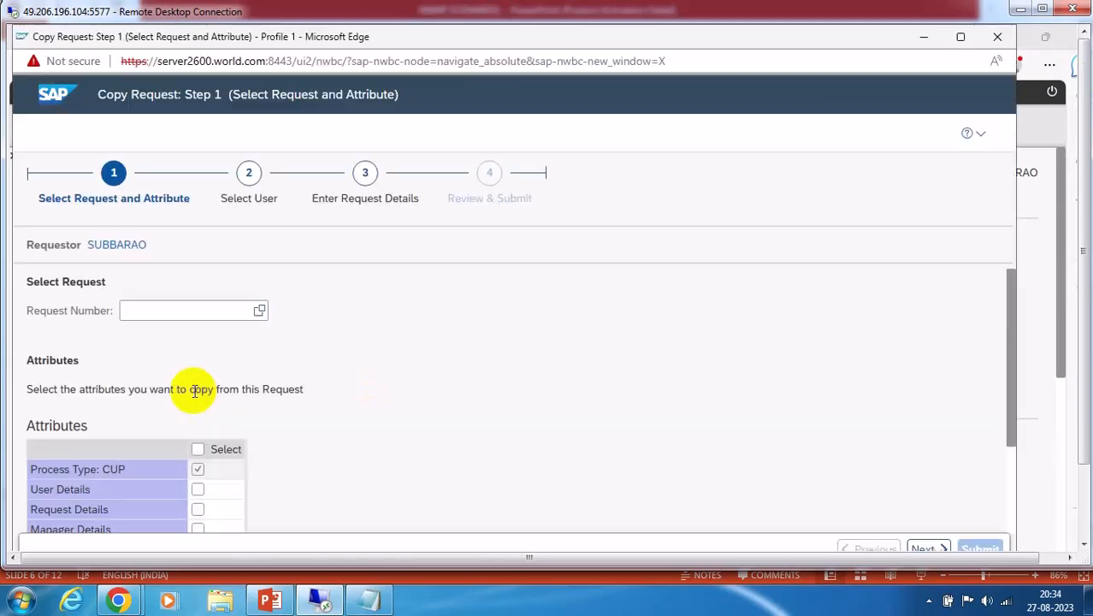
left_click(166, 311)
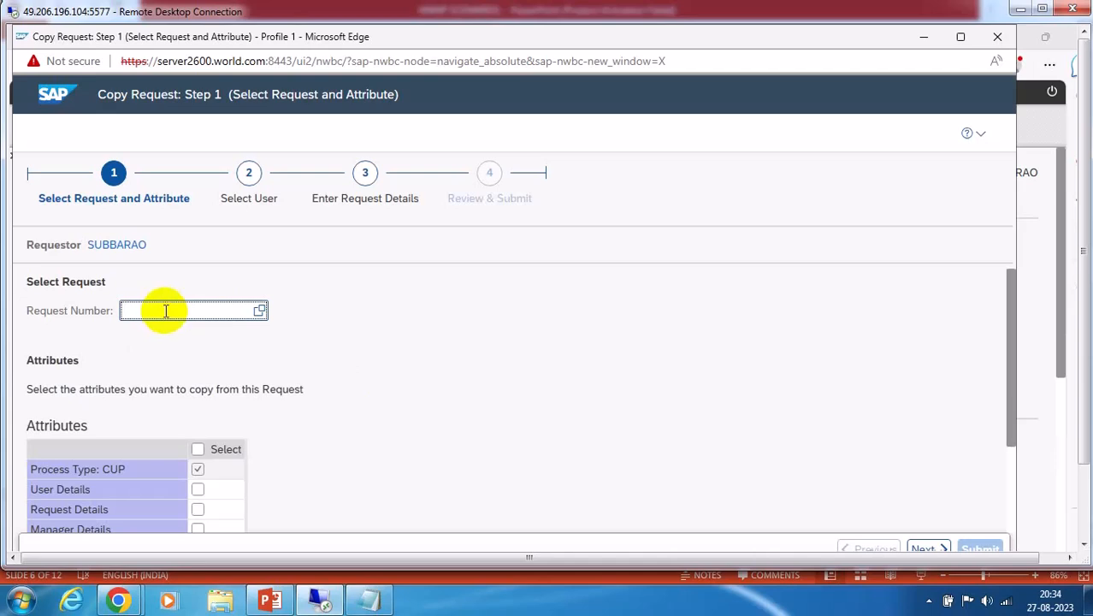
left_click(198, 449)
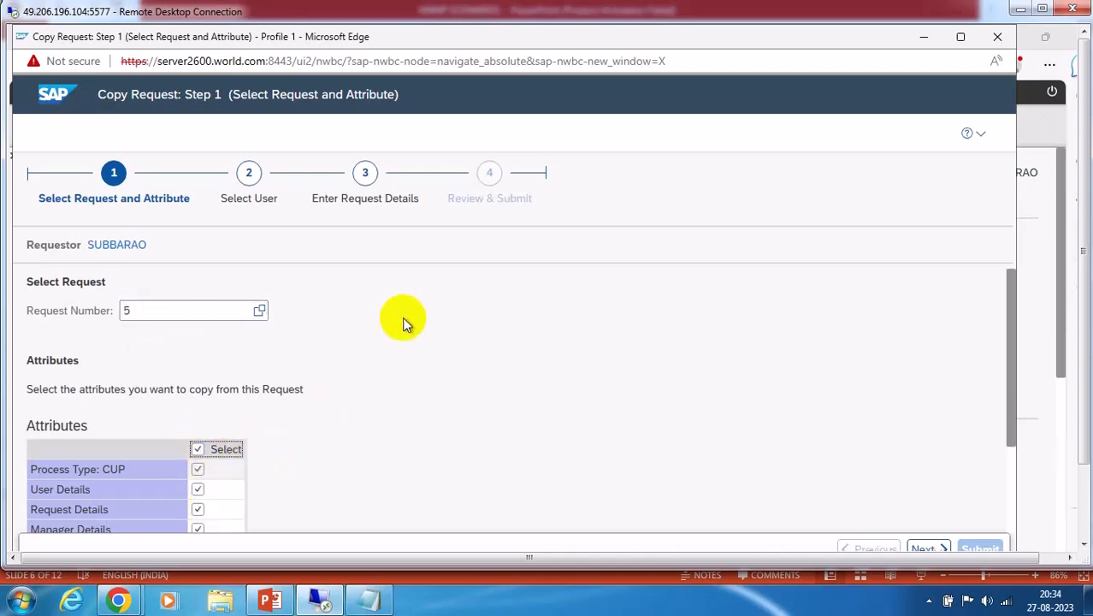
scroll(598, 363, "down", 3)
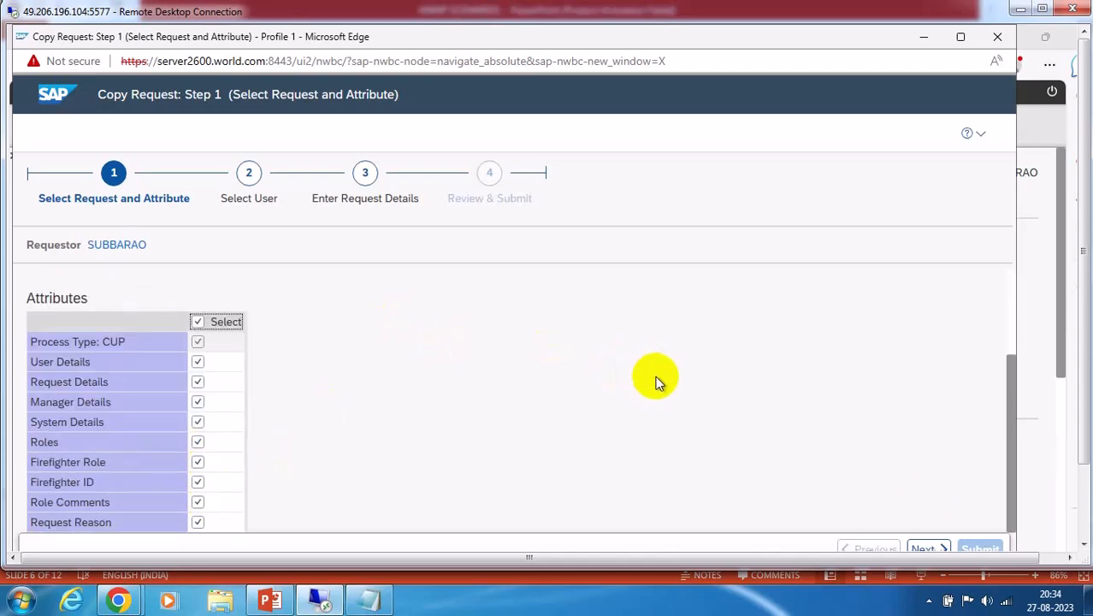
left_click(928, 548)
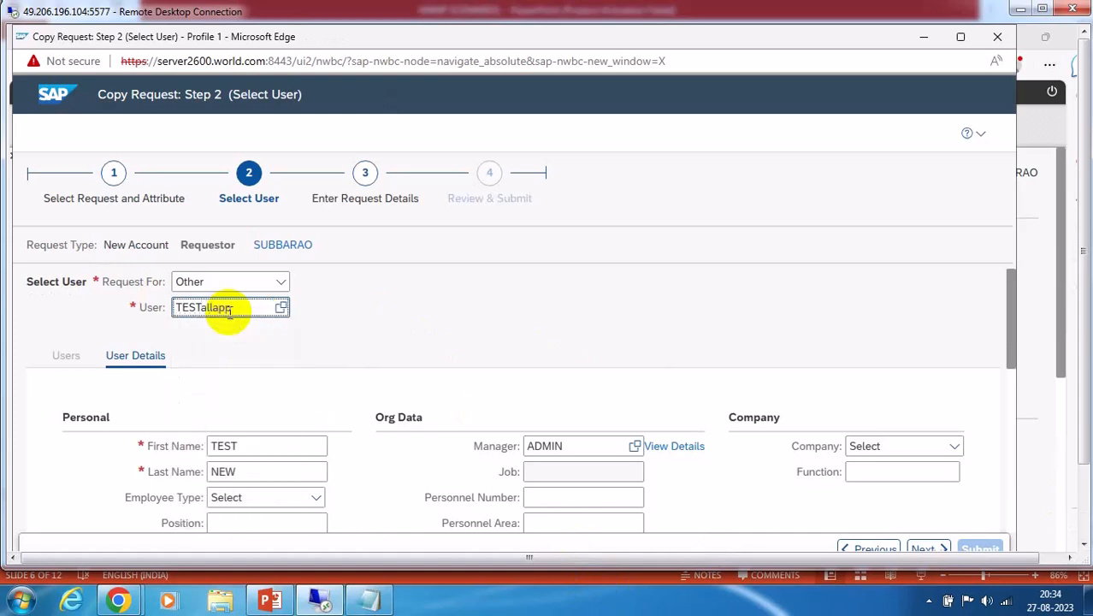
Confirm the new user ID and set first name TEST and last name ABC
left_click(477, 376)
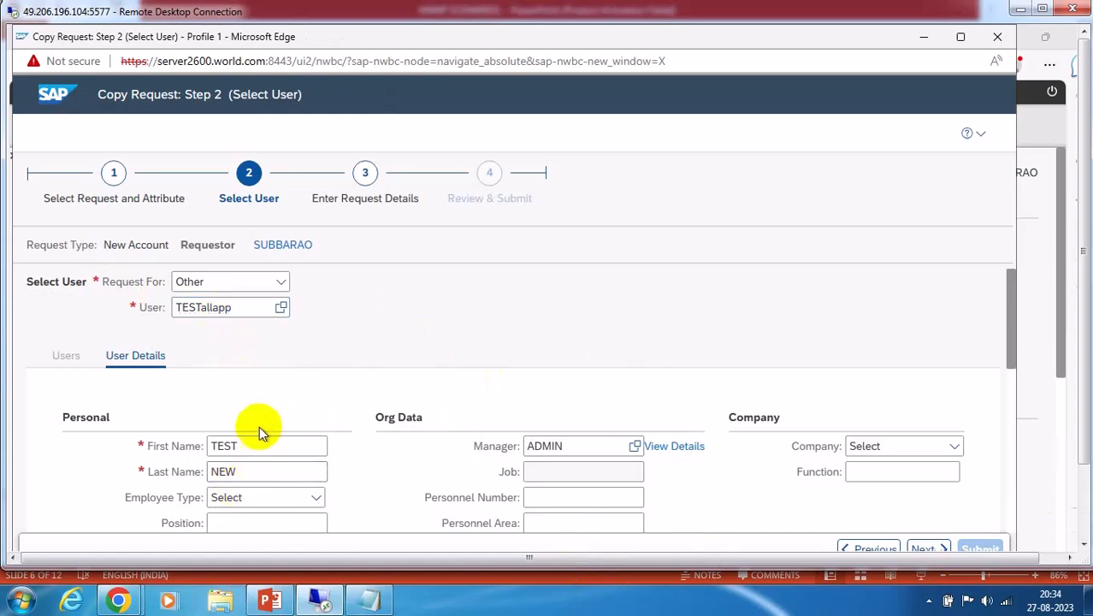
left_click(232, 308)
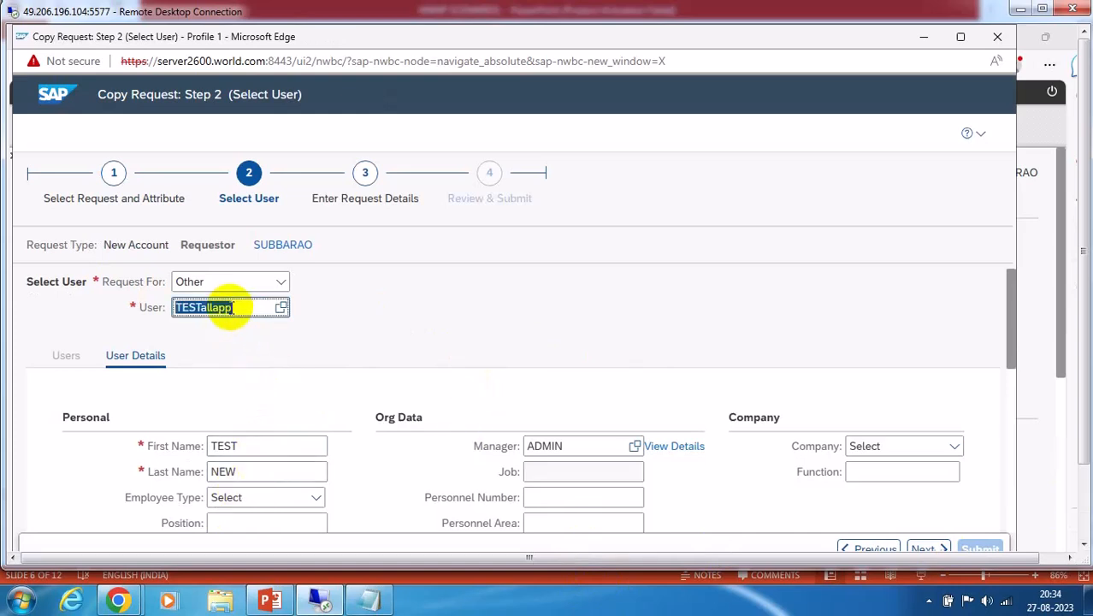
key("Return")
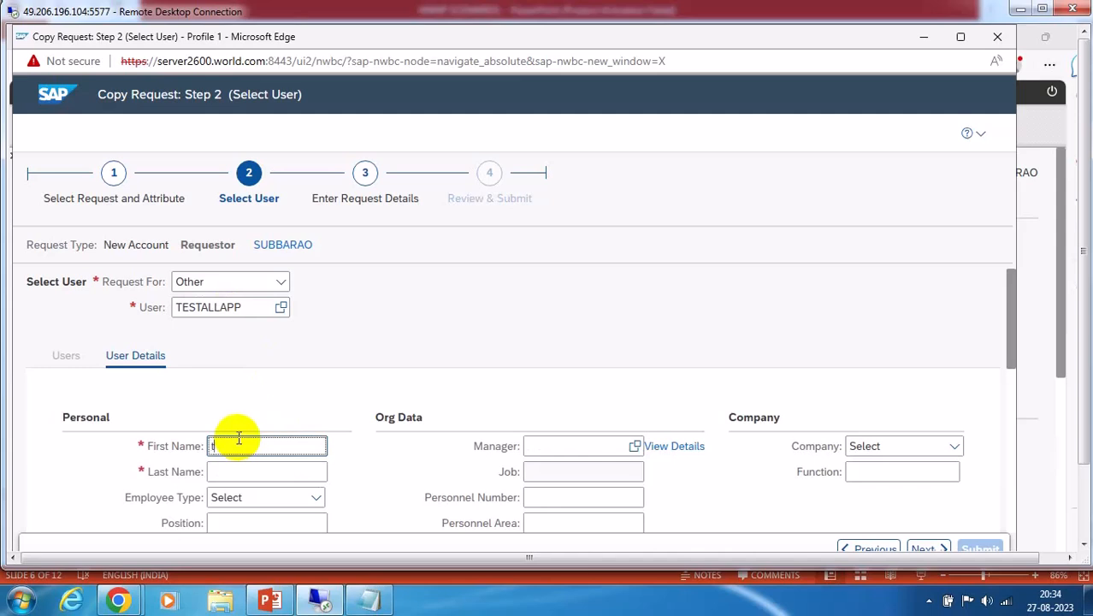
left_click(232, 470)
left_click(230, 477)
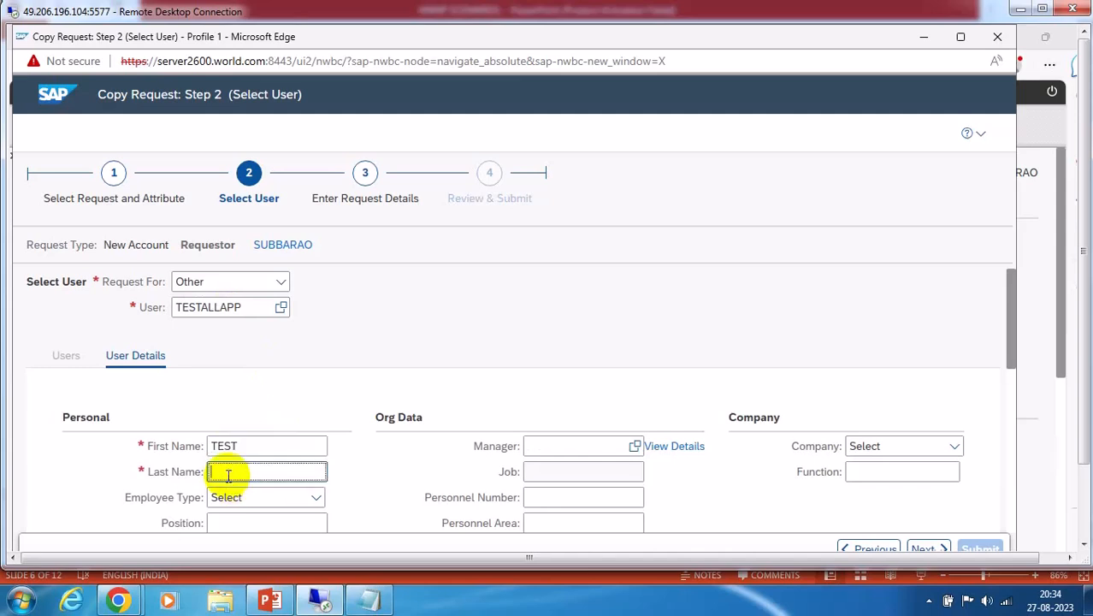
type("A")
left_click(229, 494)
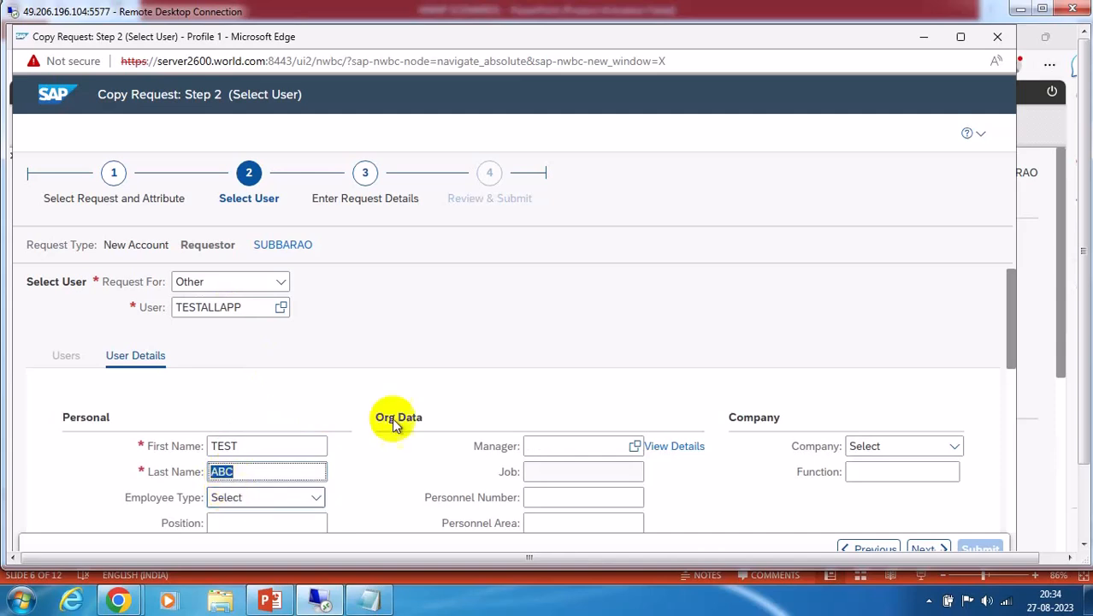
Set ADMIN as the user's manager
left_click(538, 448)
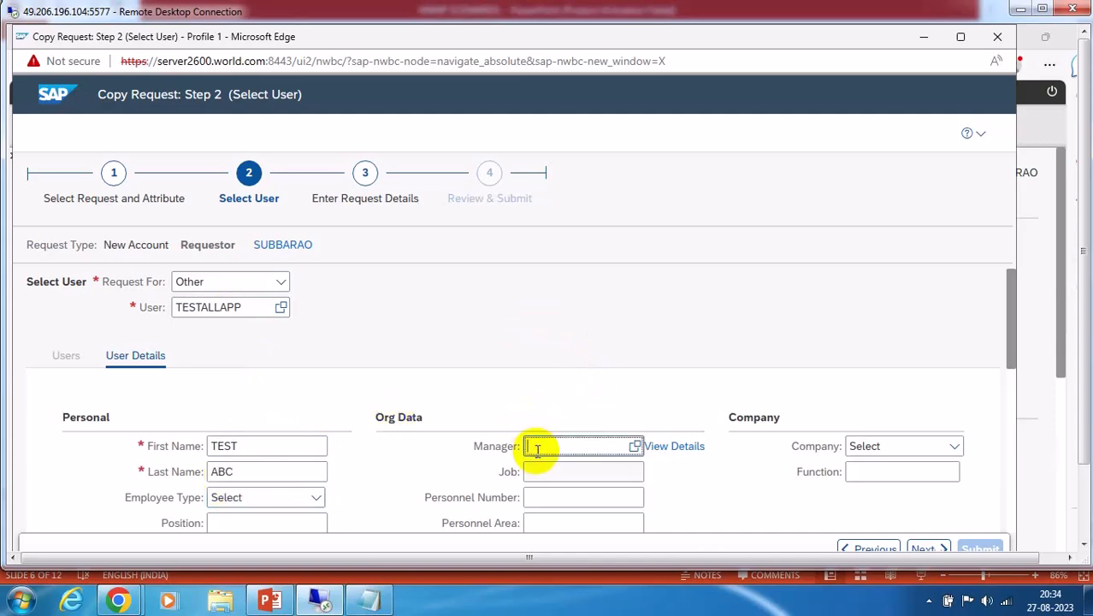
type("AD")
left_click(556, 464)
Accept the suggested e-mail address and advance to Step 3, Enter Request Details
scroll(438, 340, "down", 3)
scroll(312, 398, "down", 1)
left_click(215, 427)
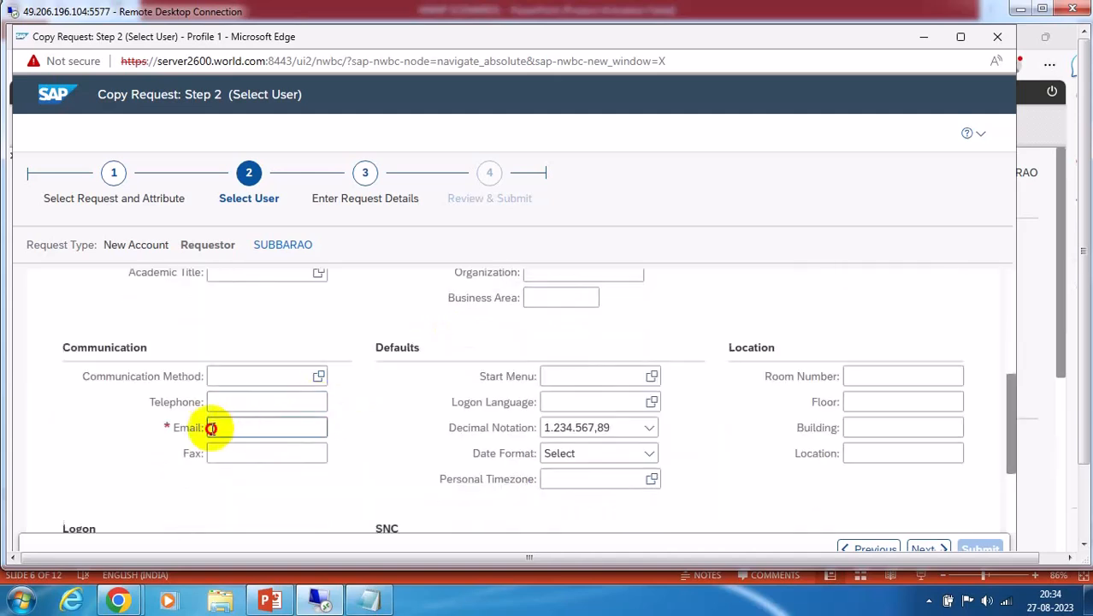
type("T")
left_click(359, 449)
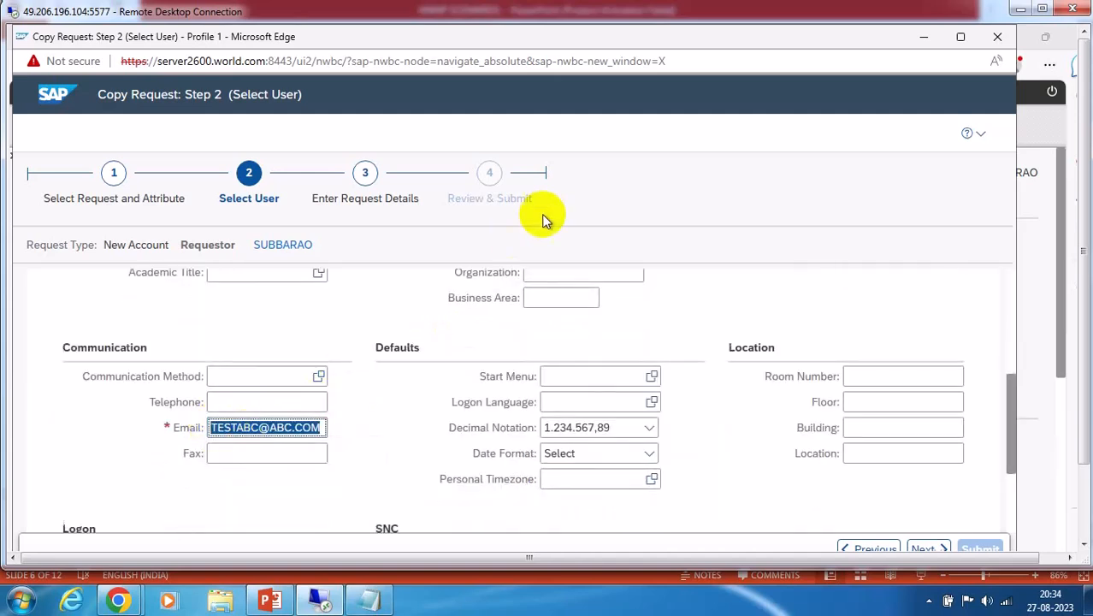
left_click(929, 548)
scroll(355, 335, "down", 3)
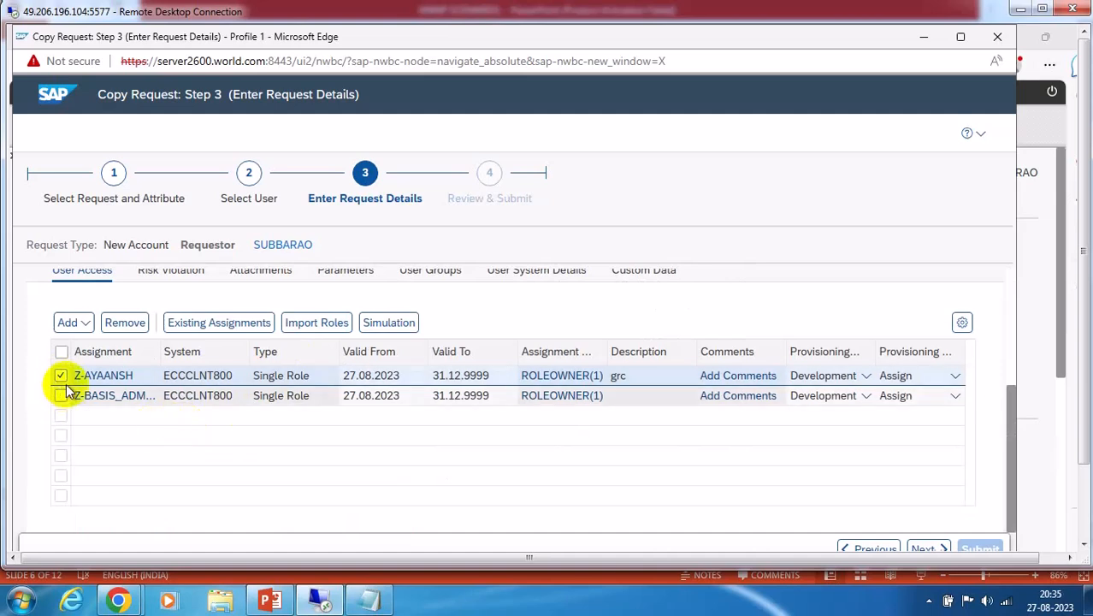
Review the request's risk violations with the result format set to Detail
scroll(245, 323, "up", 3)
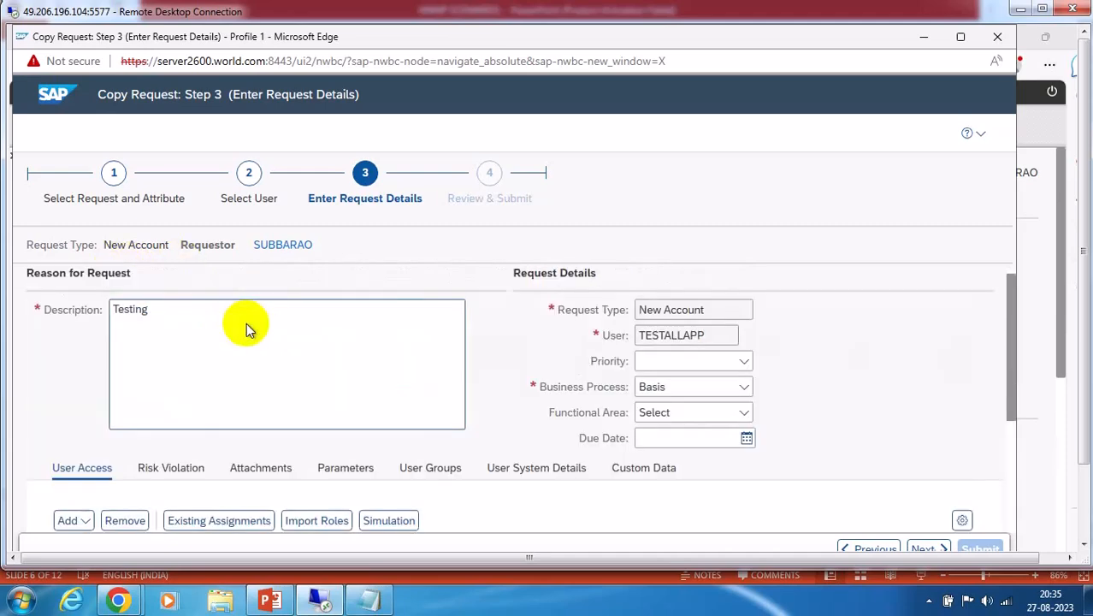
left_click(171, 468)
scroll(377, 342, "down", 3)
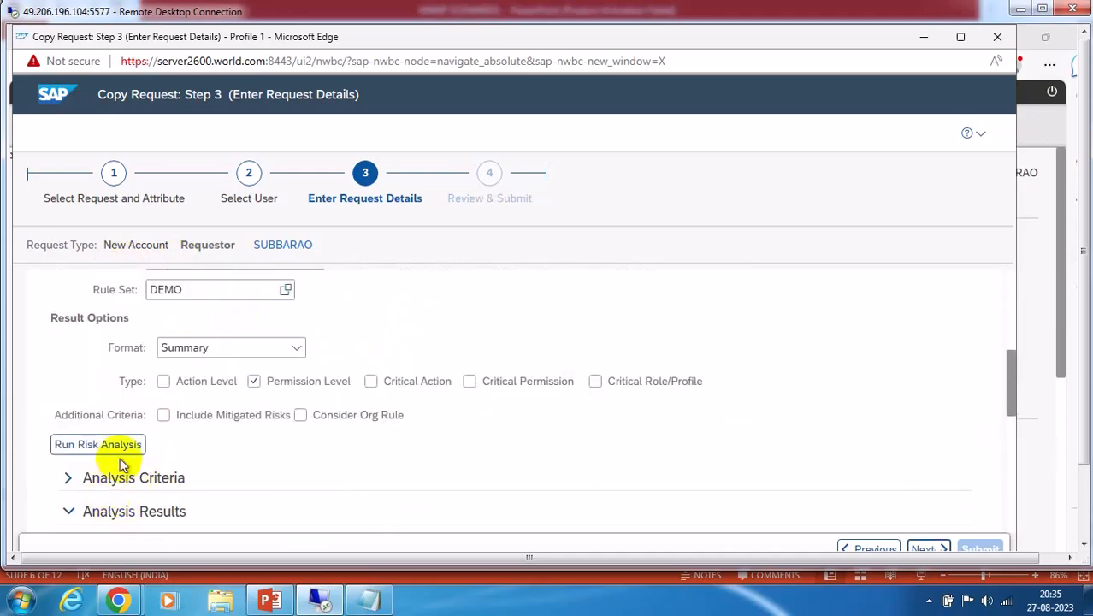
scroll(577, 432, "down", 6)
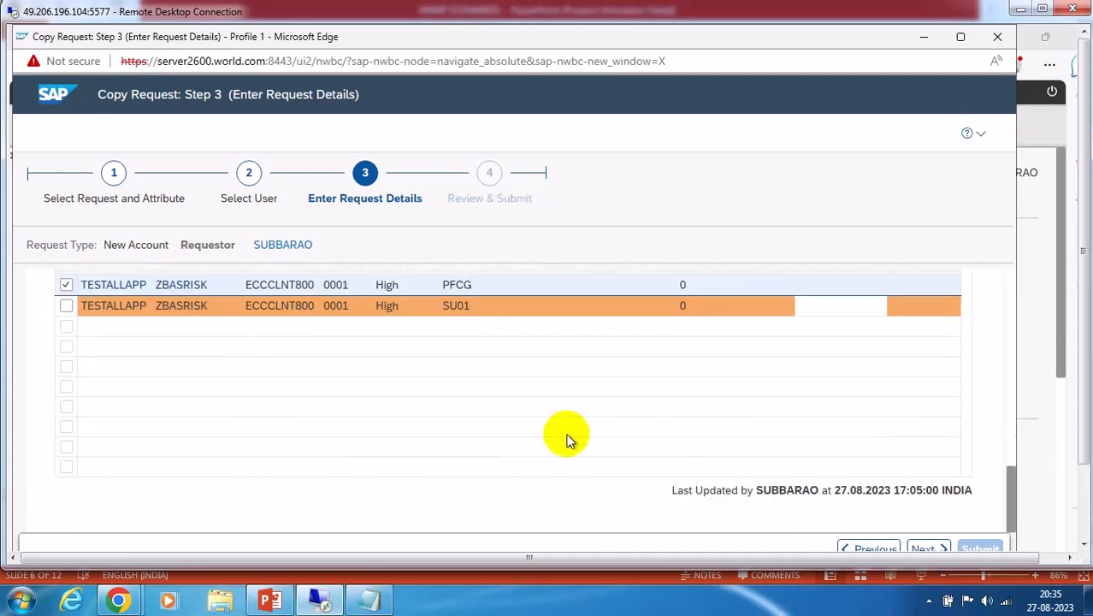
scroll(565, 442, "up", 2)
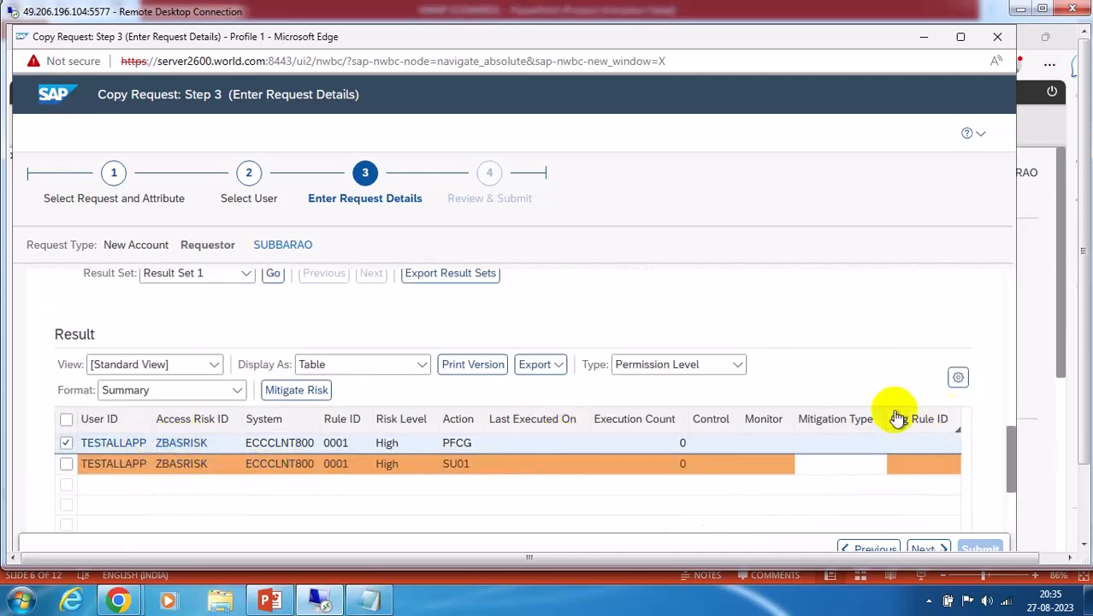
left_click(238, 390)
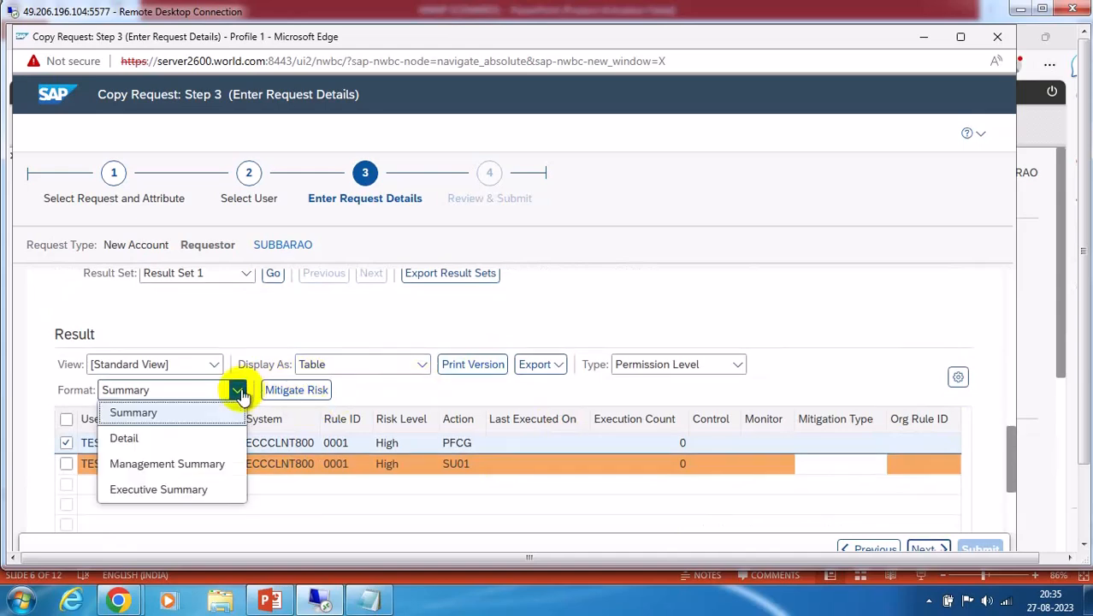
left_click(137, 439)
scroll(667, 472, "down", 5)
scroll(682, 475, "up", 1)
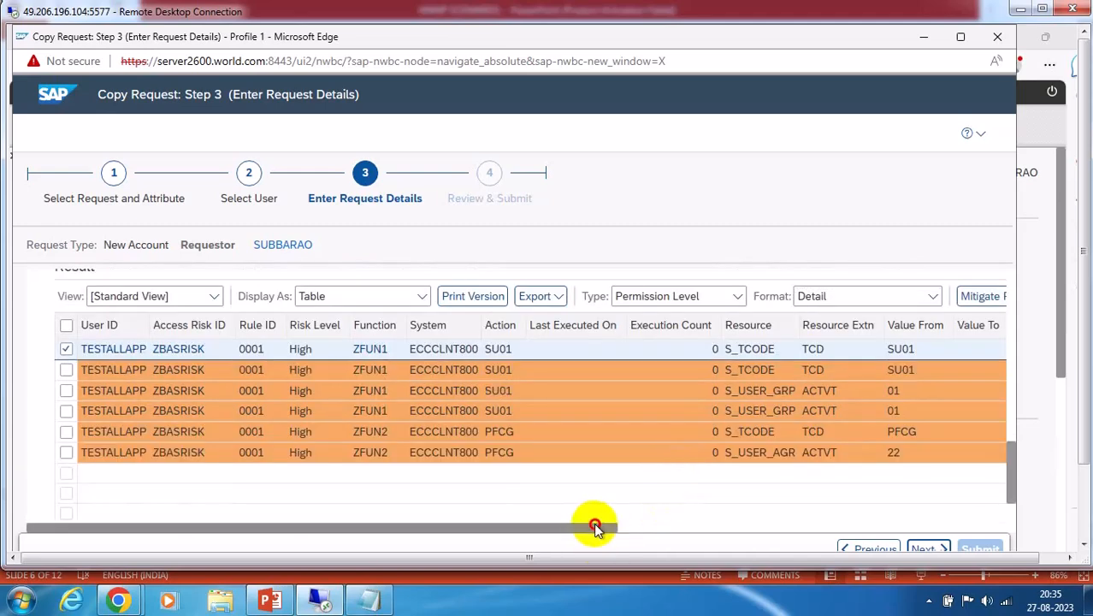
left_click_drag(589, 527, 914, 532)
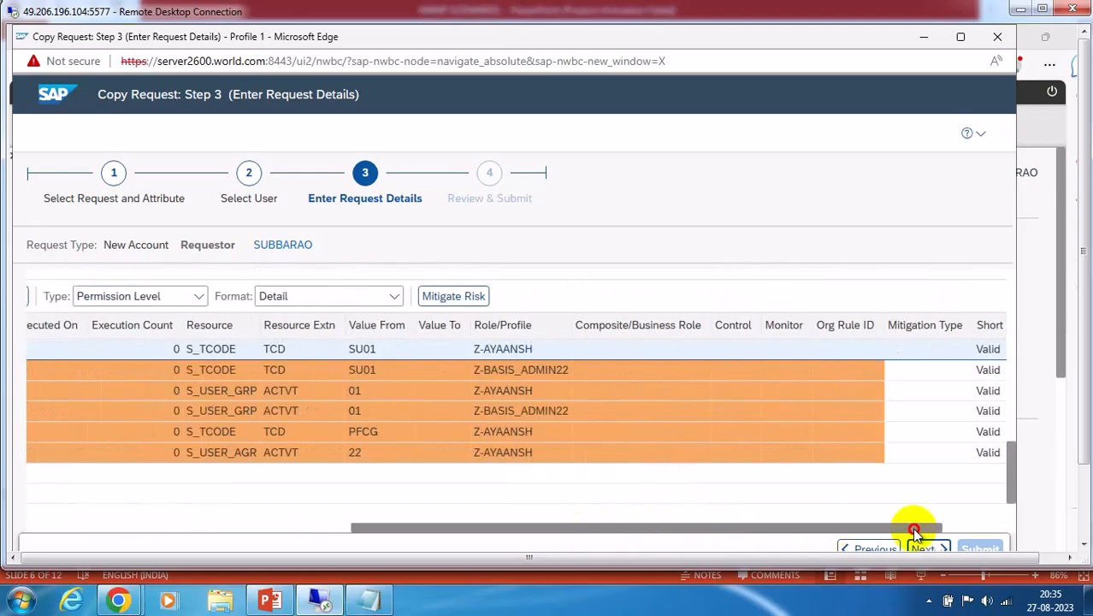
left_click_drag(914, 532, 257, 530)
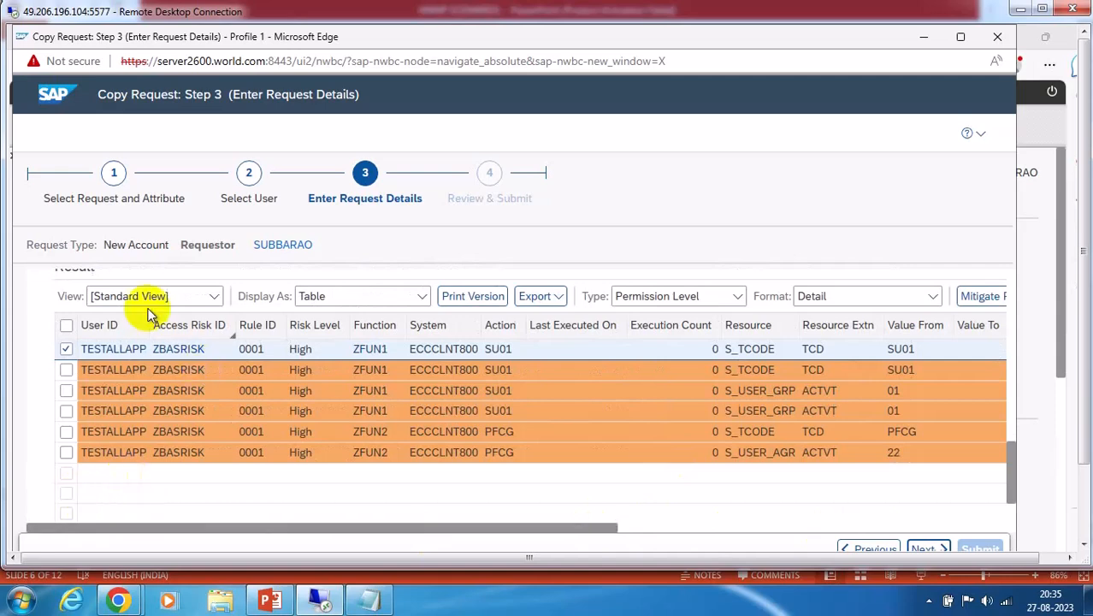
Remove the Z-AYAANSH role from the request's user access
scroll(424, 370, "up", 2)
scroll(129, 329, "up", 2)
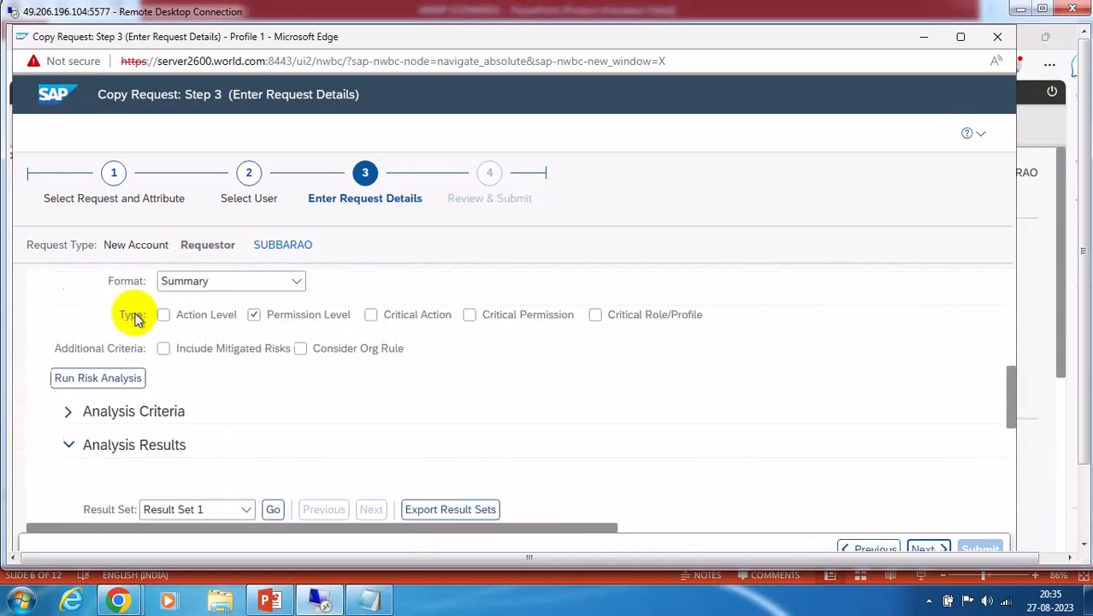
scroll(205, 402, "up", 2)
scroll(132, 317, "up", 3)
left_click(69, 483)
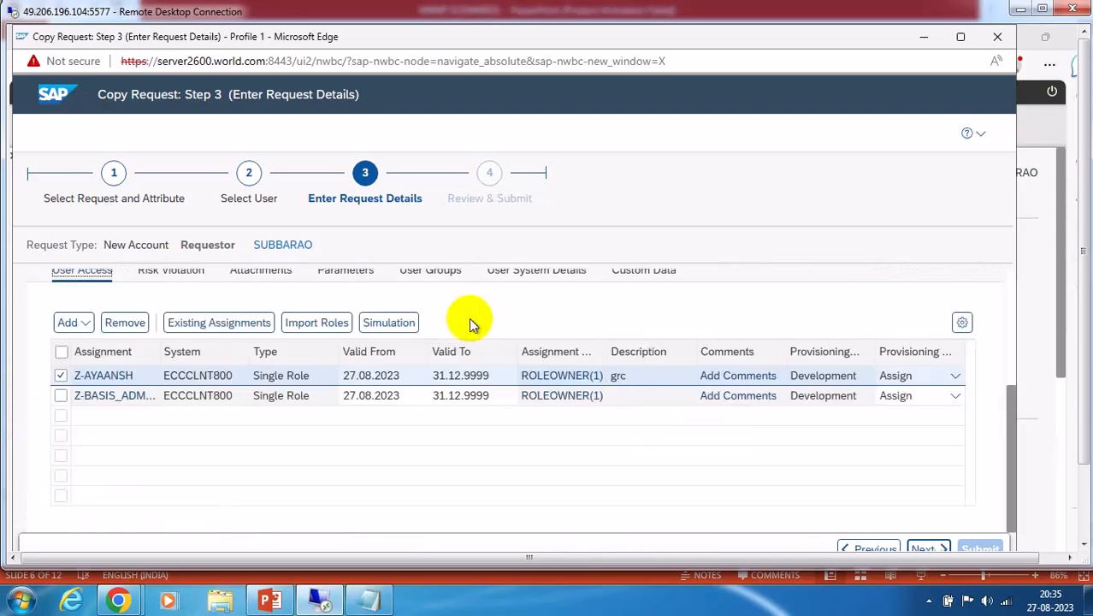
left_click(124, 325)
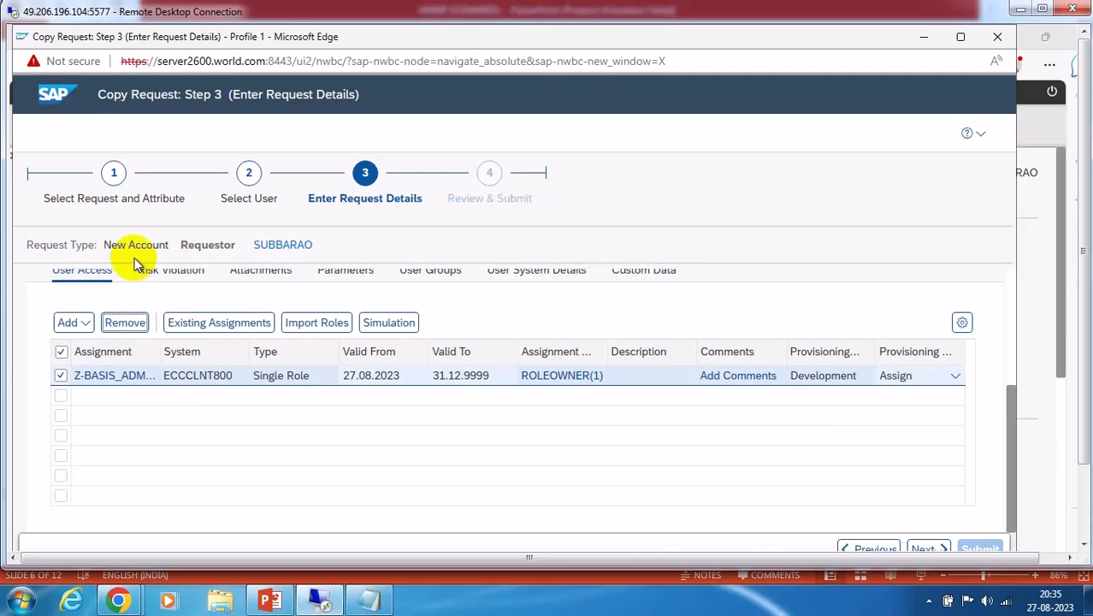
Rerun risk analysis on the remaining Z-BASIS_ADMIN role
scroll(175, 376, "up", 3)
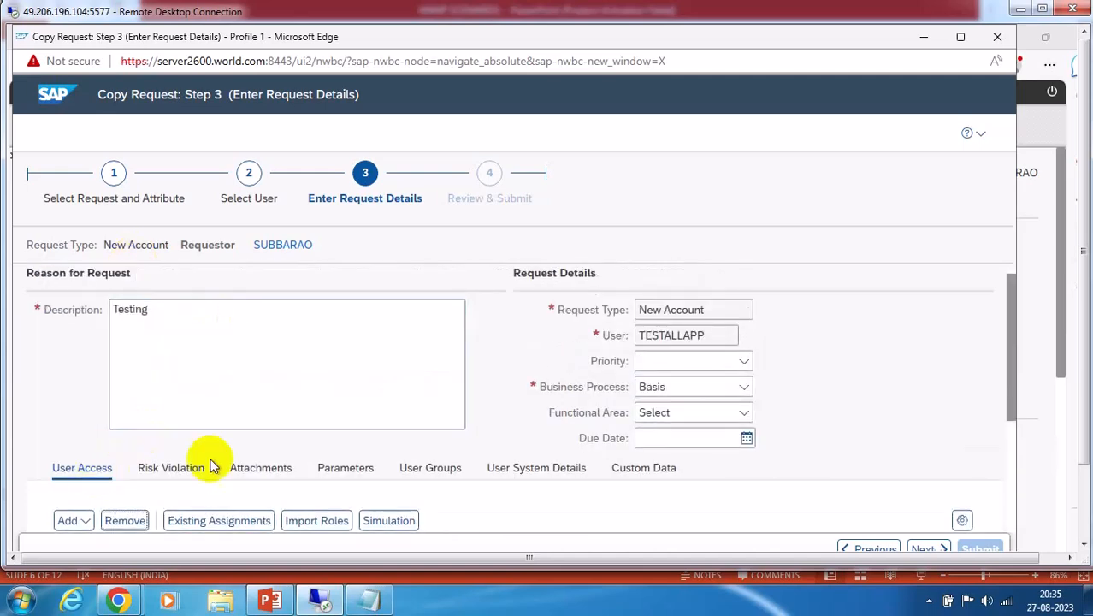
left_click(169, 471)
scroll(287, 394, "down", 3)
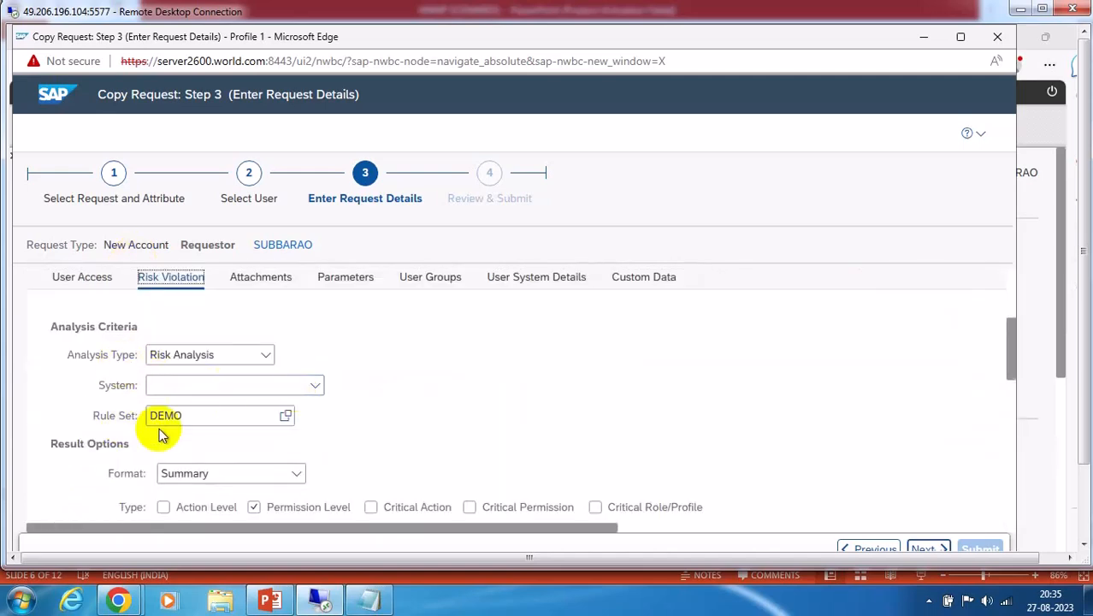
scroll(256, 423, "down", 2)
left_click(98, 417)
scroll(407, 429, "down", 2)
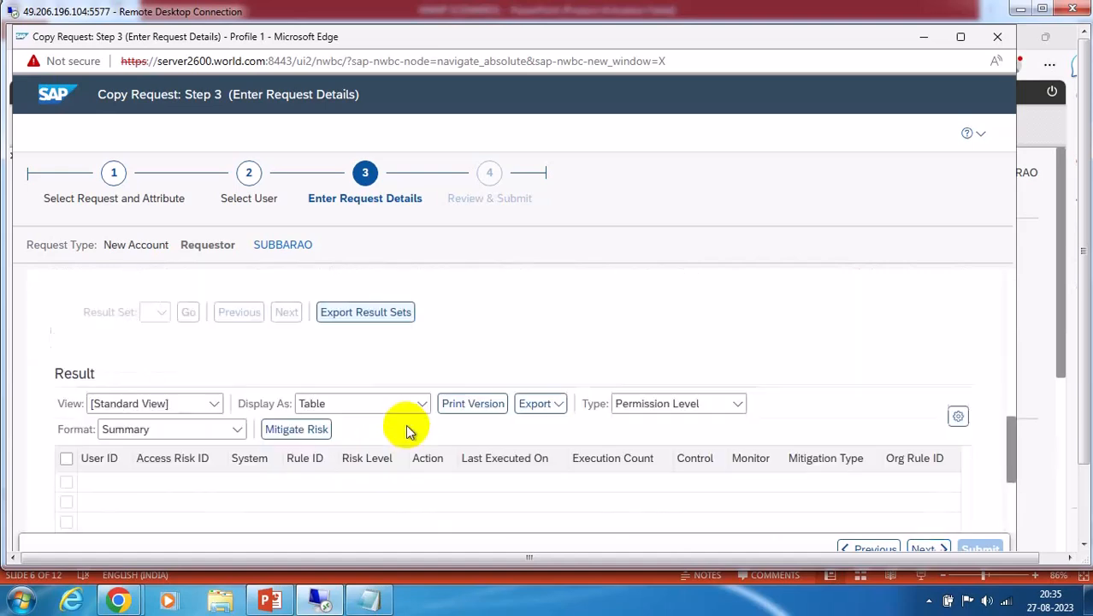
scroll(406, 430, "down", 1)
scroll(397, 427, "up", 5)
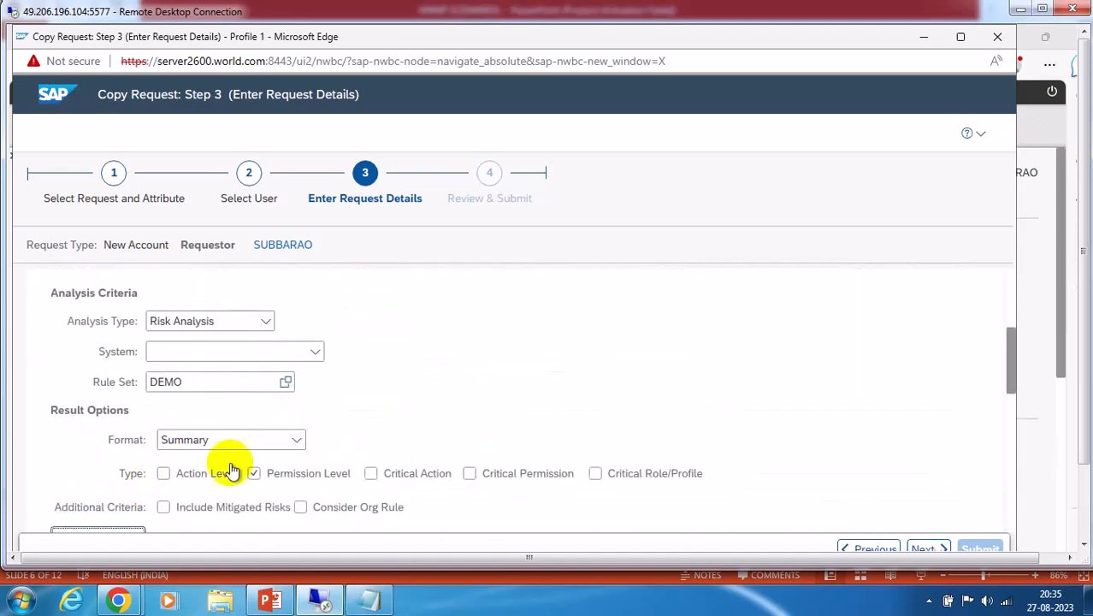
scroll(146, 487, "down", 2)
left_click(97, 419)
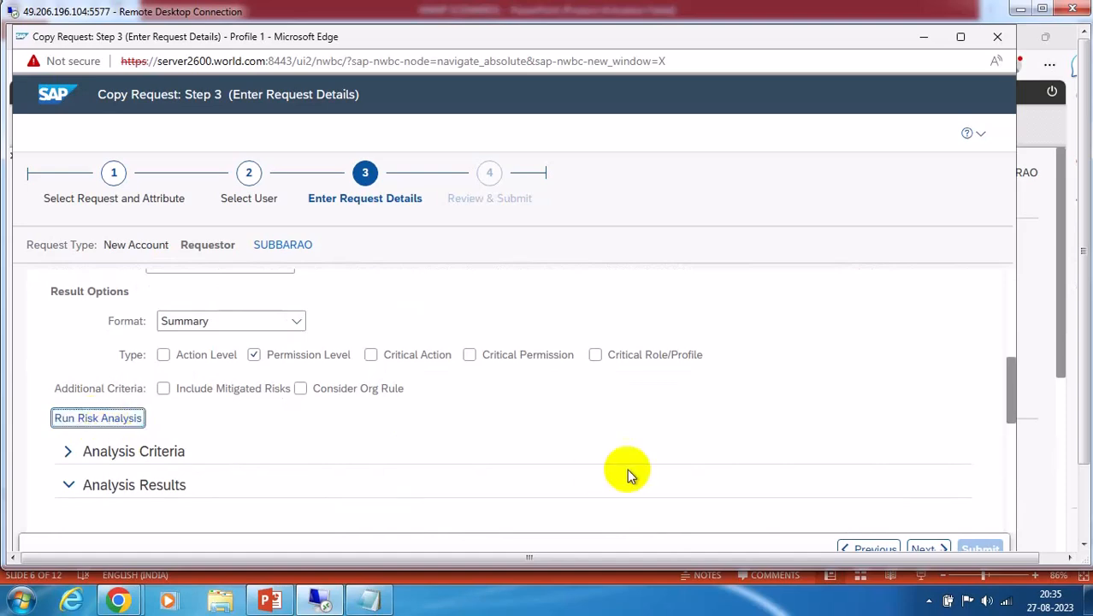
scroll(599, 469, "down", 3)
scroll(610, 471, "down", 1)
scroll(534, 466, "up", 4)
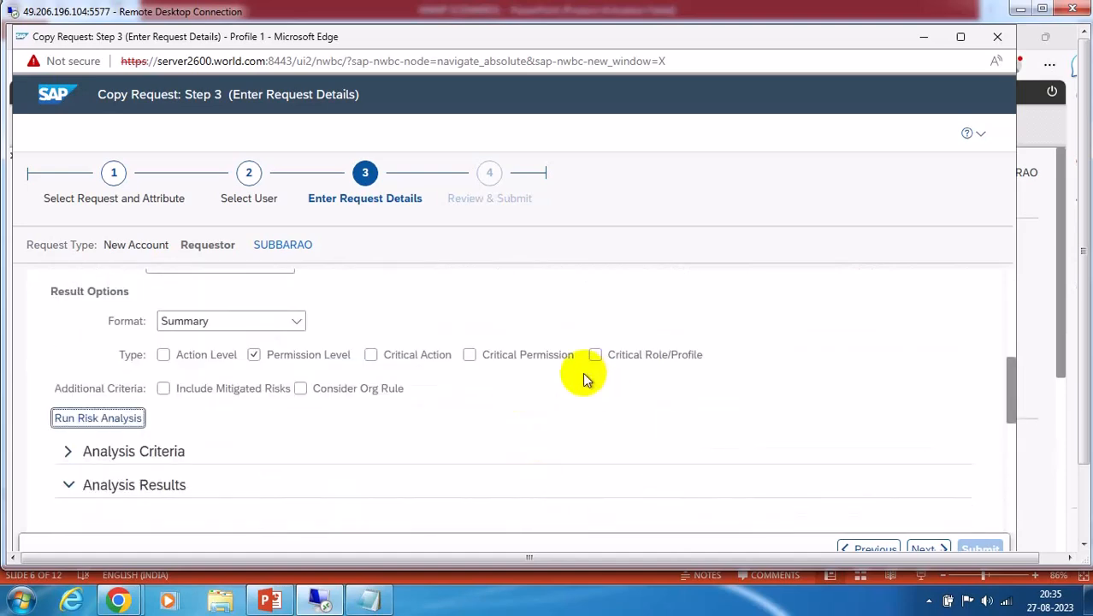
scroll(585, 380, "up", 3)
scroll(573, 373, "up", 2)
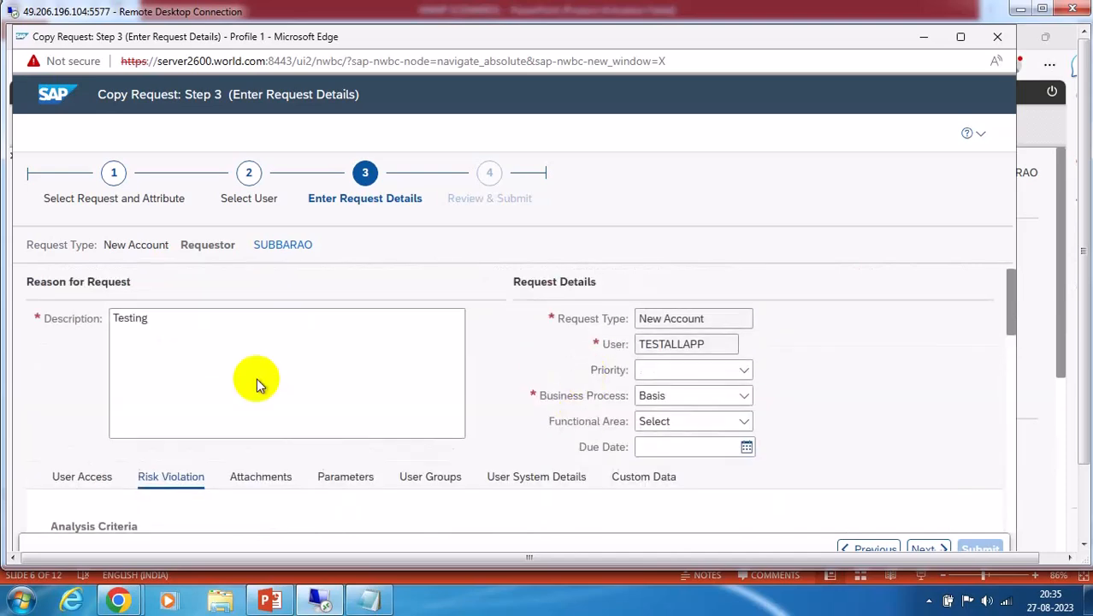
Advance to Step 4, Review & Submit, dismissing the warnings about TESTALLAPP
left_click(70, 478)
scroll(593, 449, "down", 3)
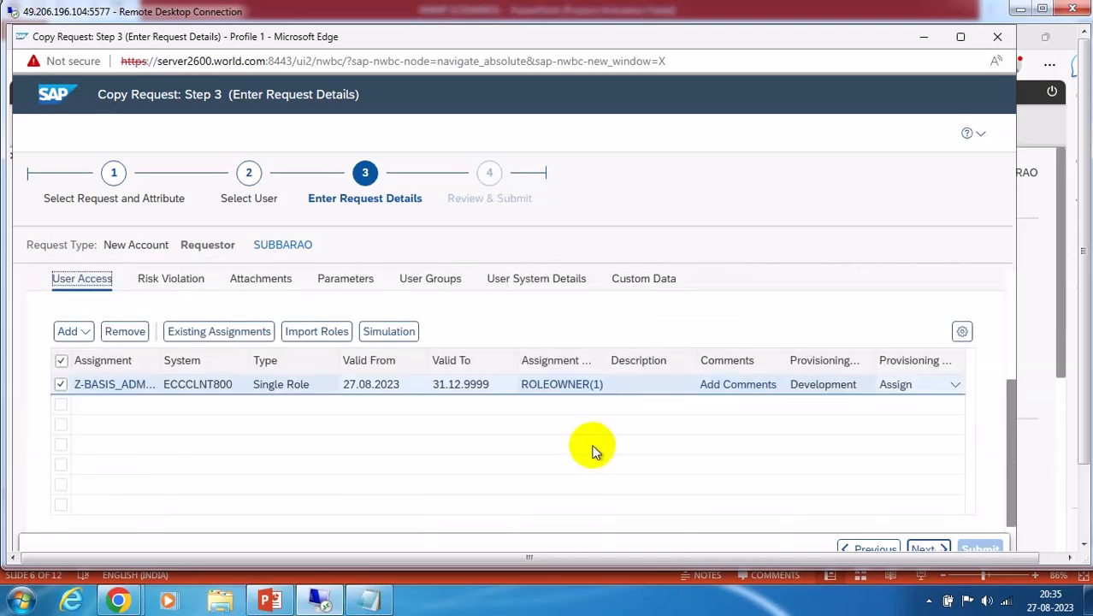
scroll(590, 449, "up", 2)
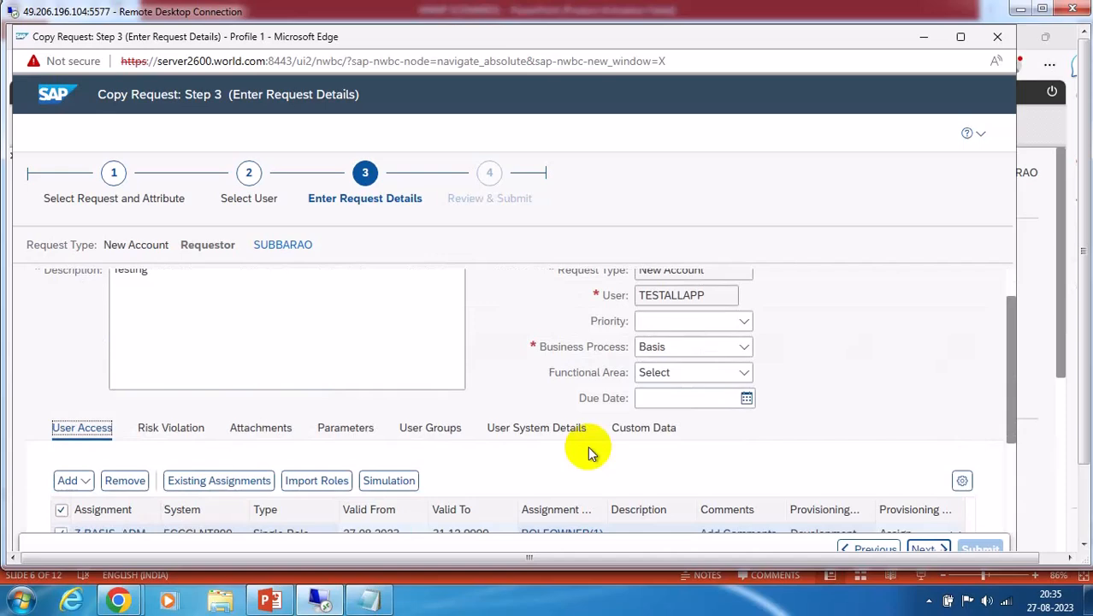
left_click(928, 546)
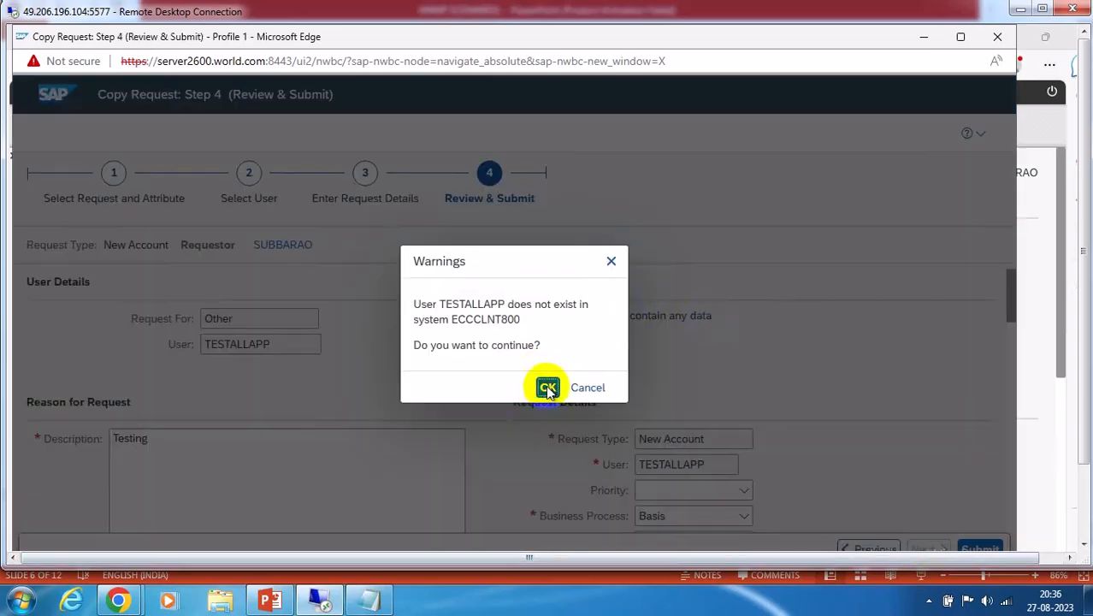
left_click(548, 387)
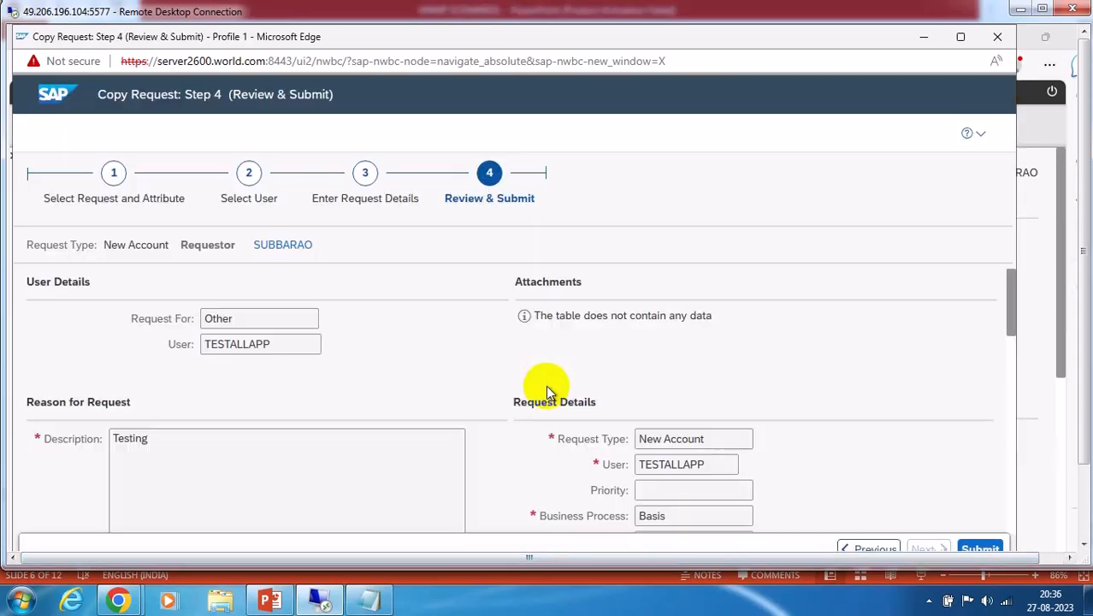
Submit the copied request as request 12, close the wizard, and switch back to the search window
left_click(981, 549)
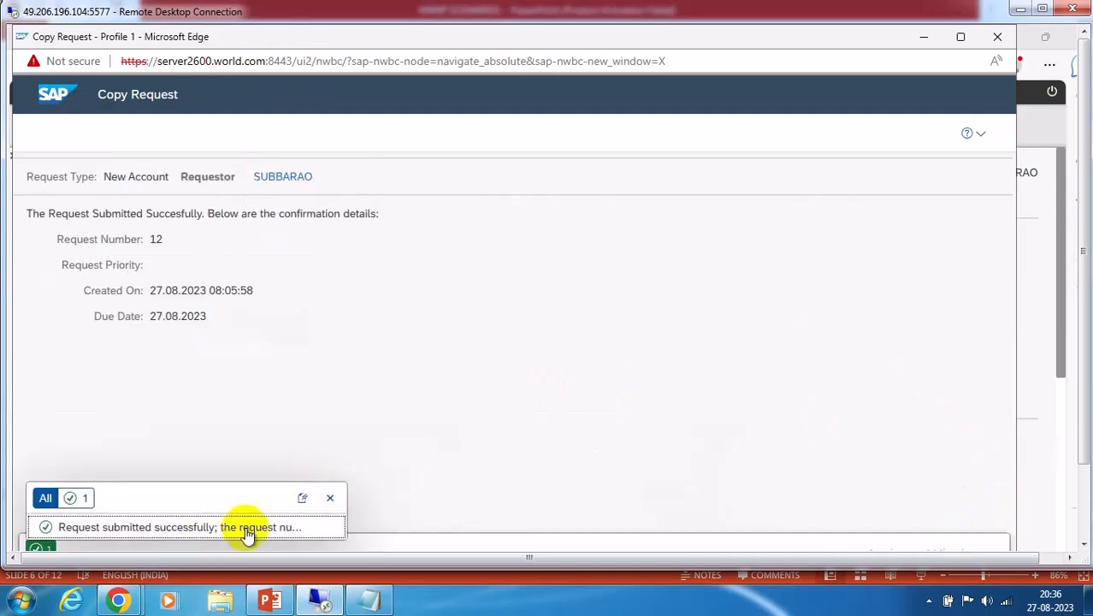
left_click(330, 498)
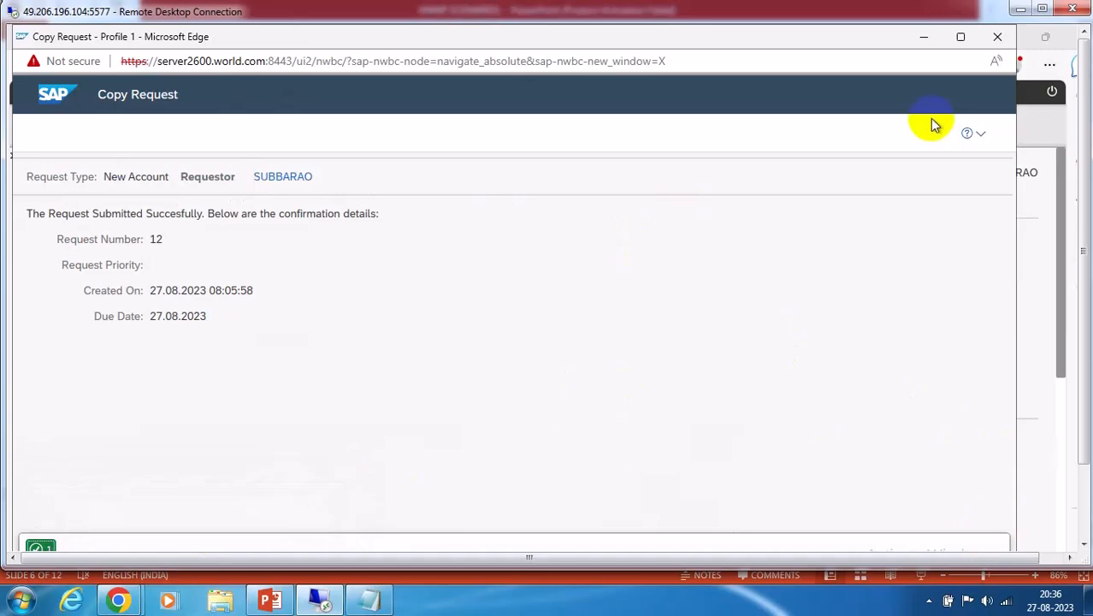
left_click(924, 38)
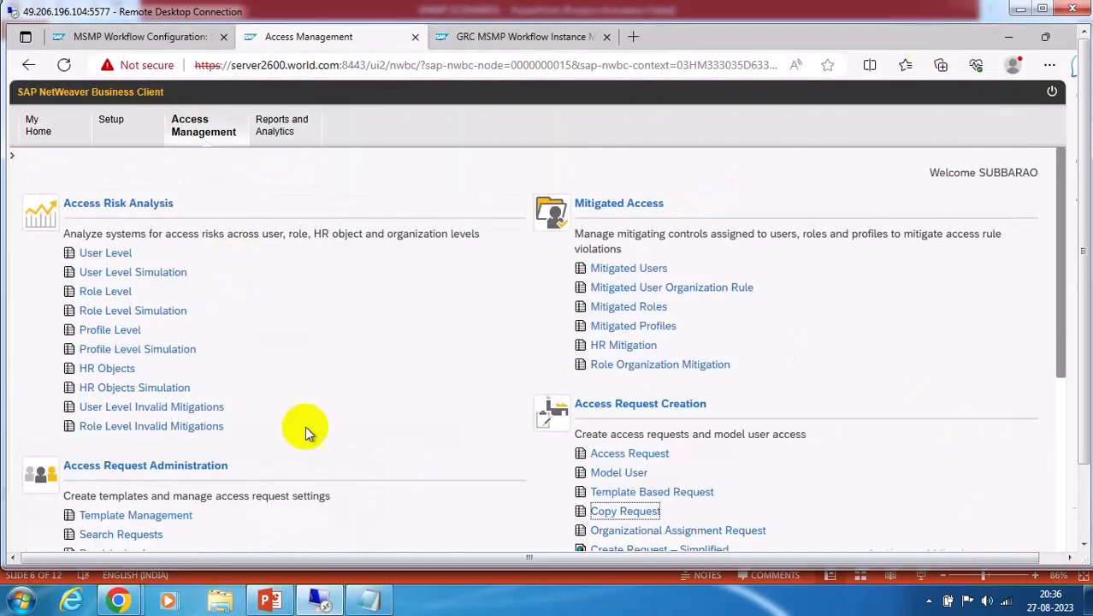
left_click(546, 39)
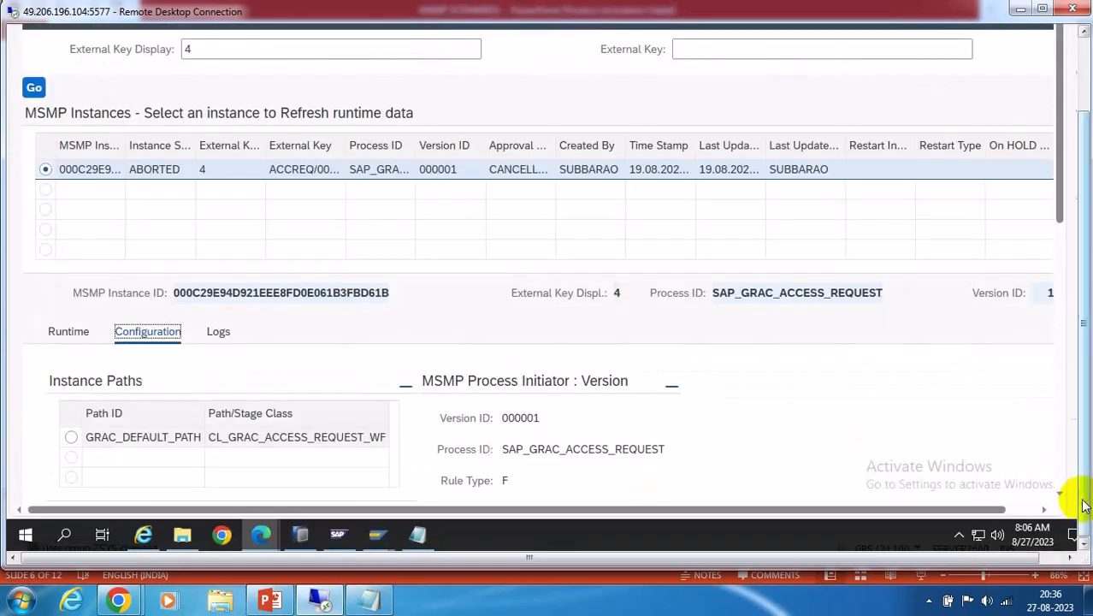
mouse_move(256, 537)
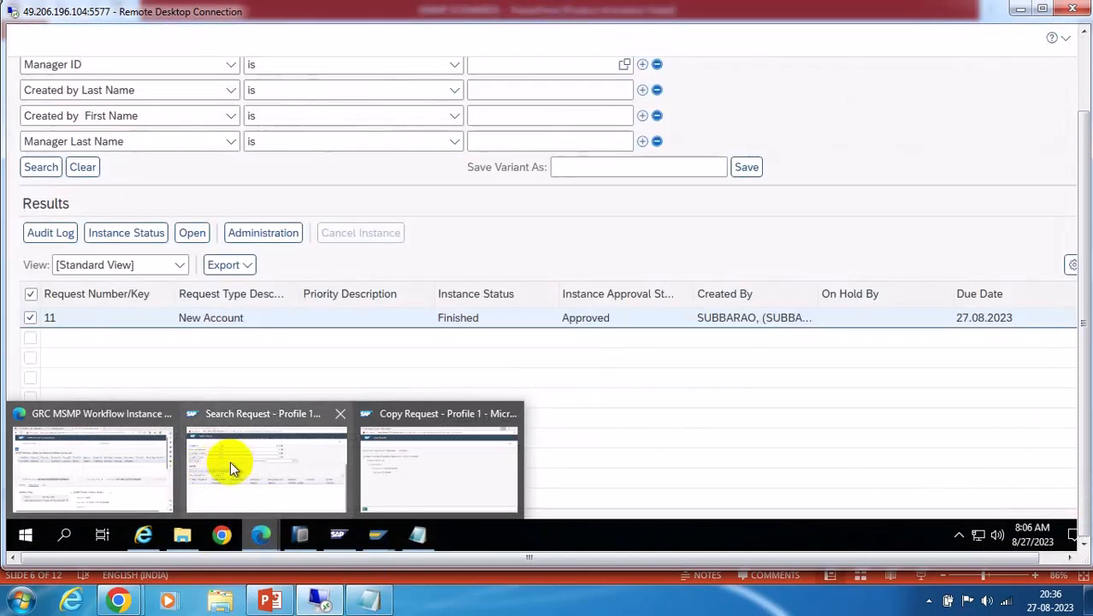
Search for request number 12 and select it in the results
left_click(230, 461)
scroll(444, 324, "up", 2)
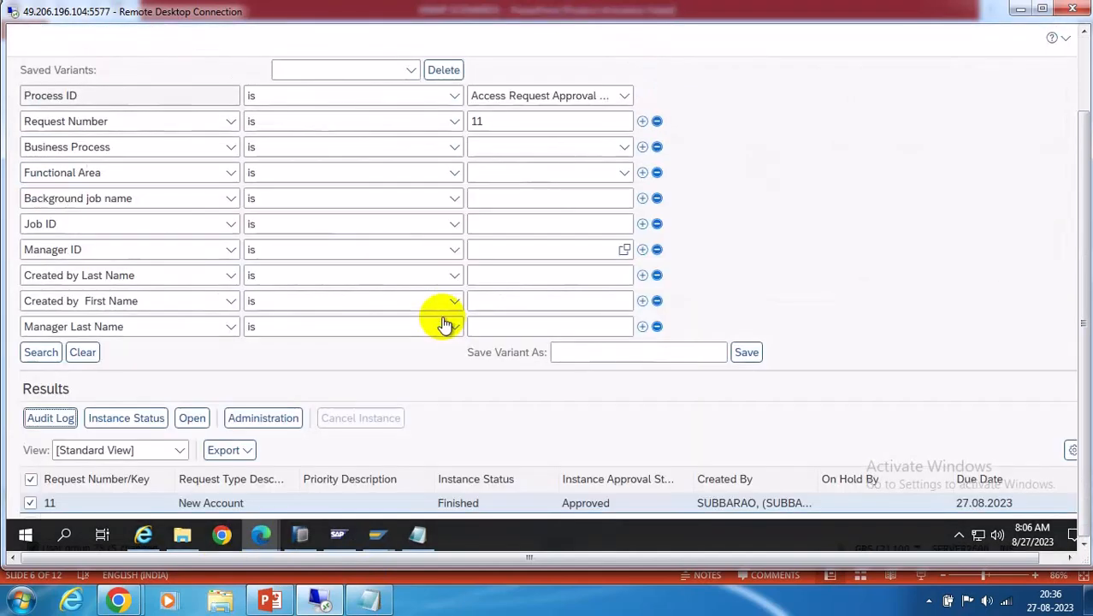
left_click(489, 123)
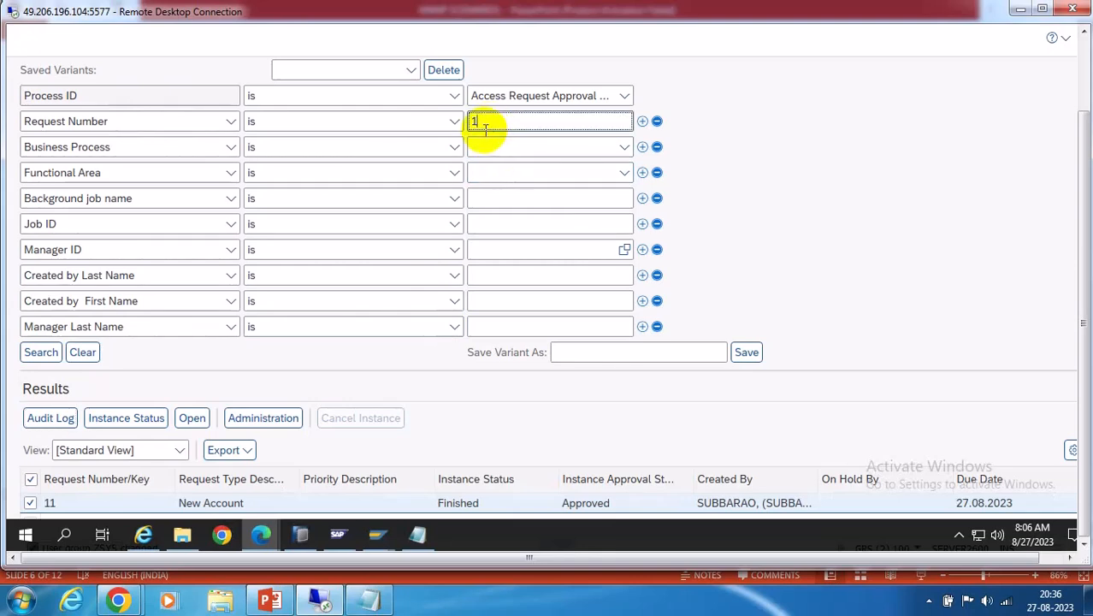
key("BackSpace")
type("2")
left_click(41, 352)
scroll(568, 361, "down", 3)
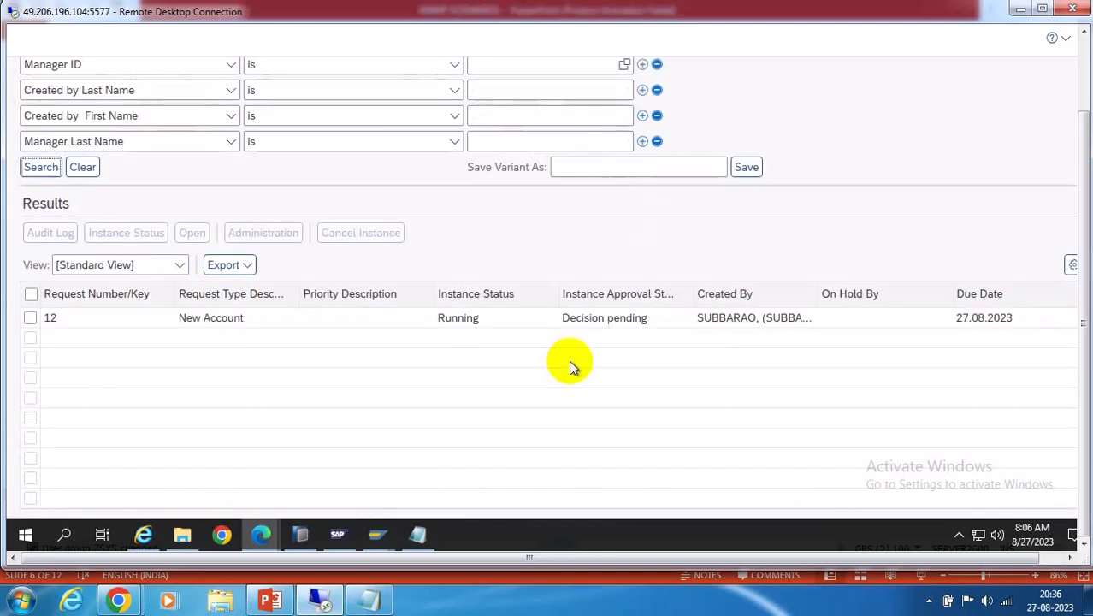
left_click(30, 317)
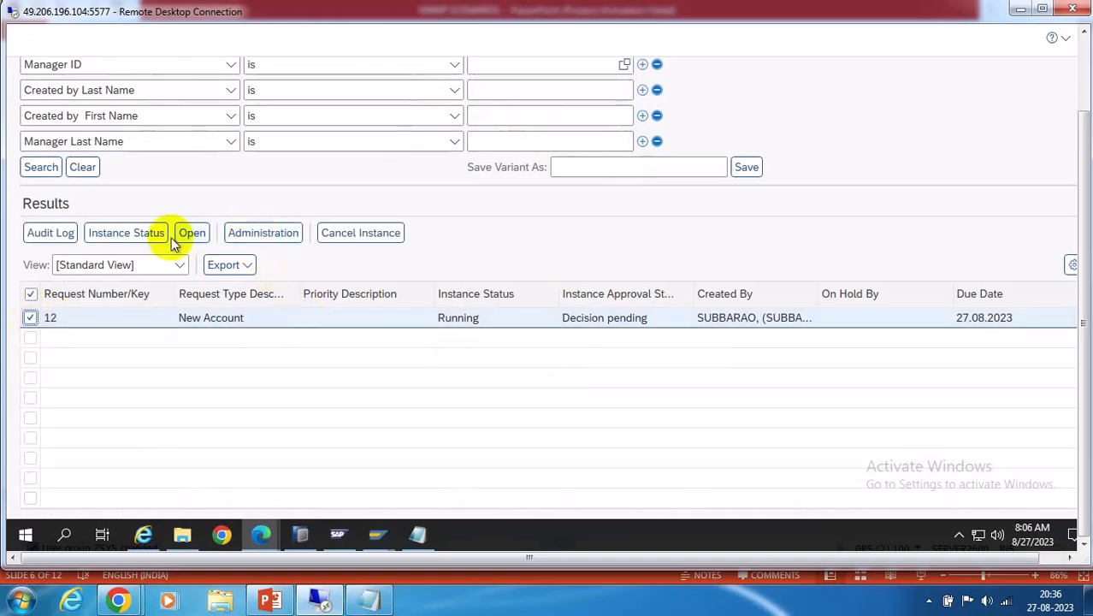
Check request 12's instance status and administration details
left_click(126, 233)
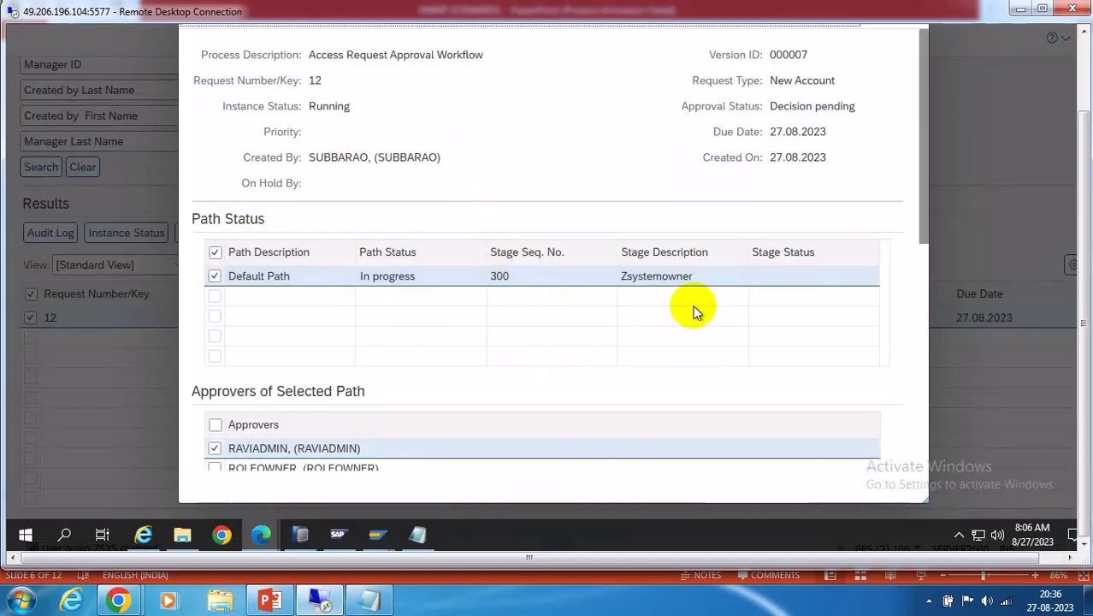
scroll(719, 304, "down", 2)
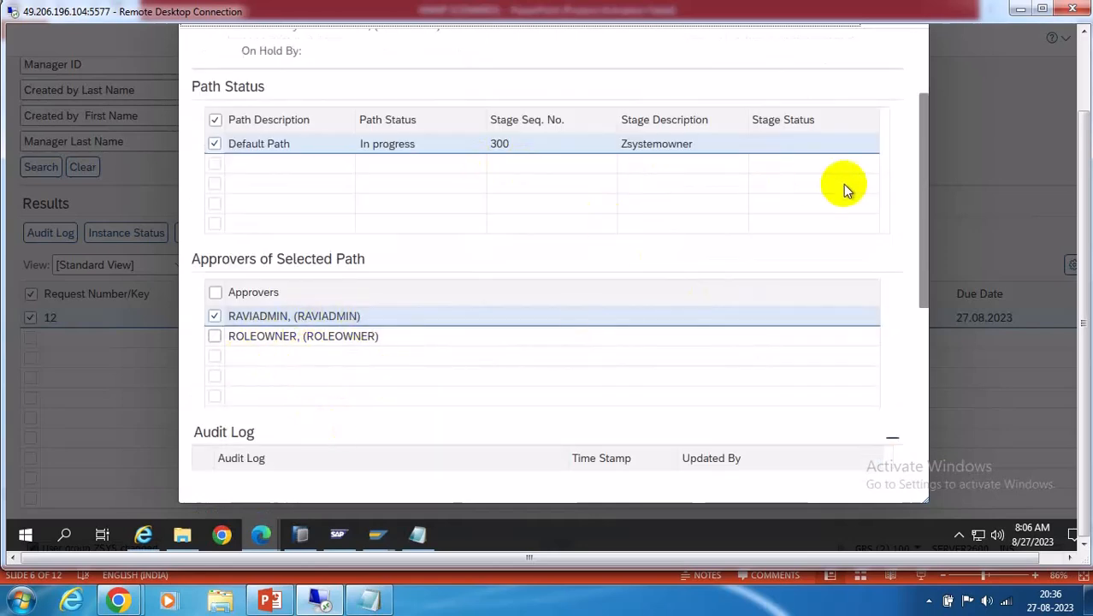
left_click(1085, 75)
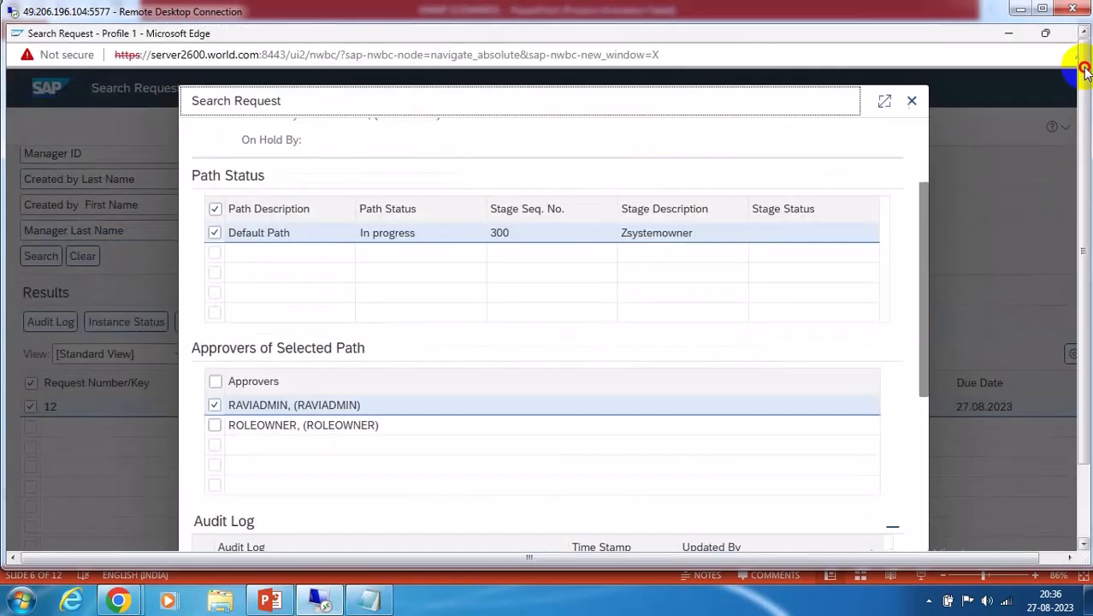
left_click(910, 102)
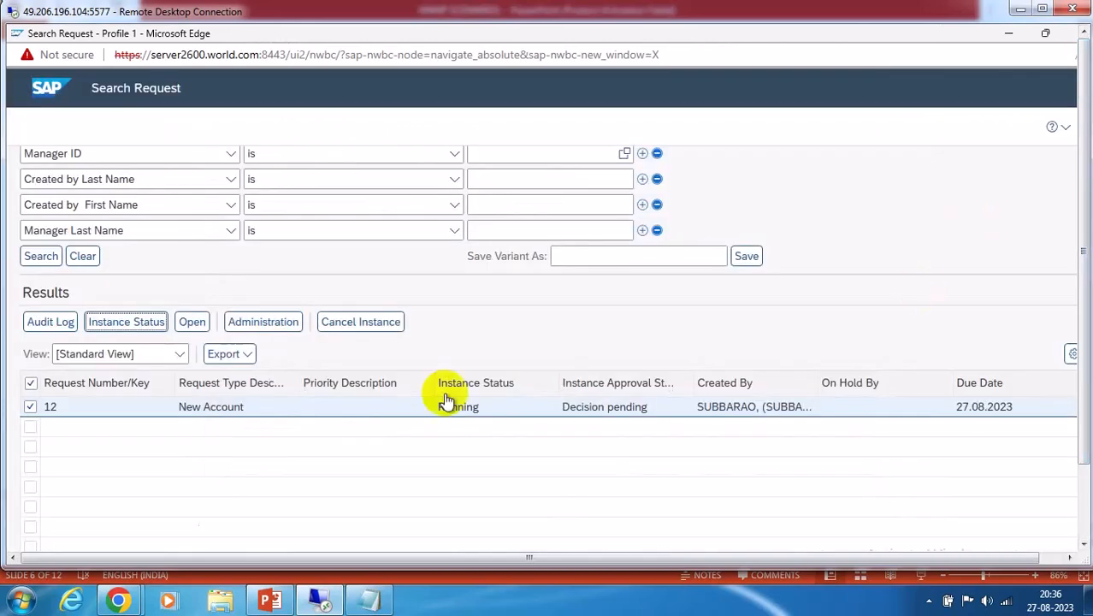
left_click(265, 323)
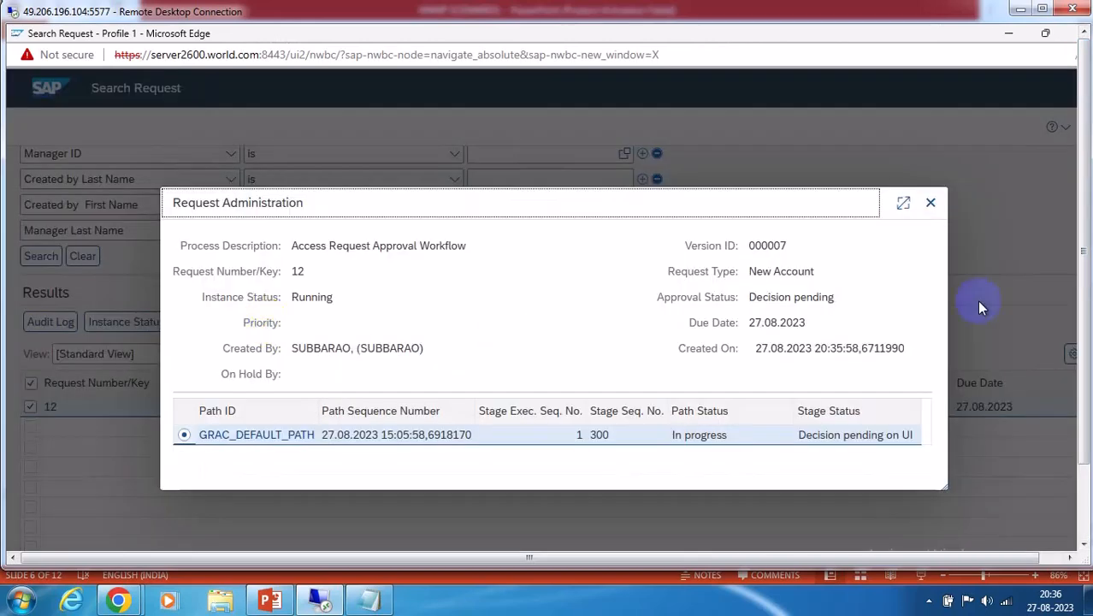
left_click(931, 203)
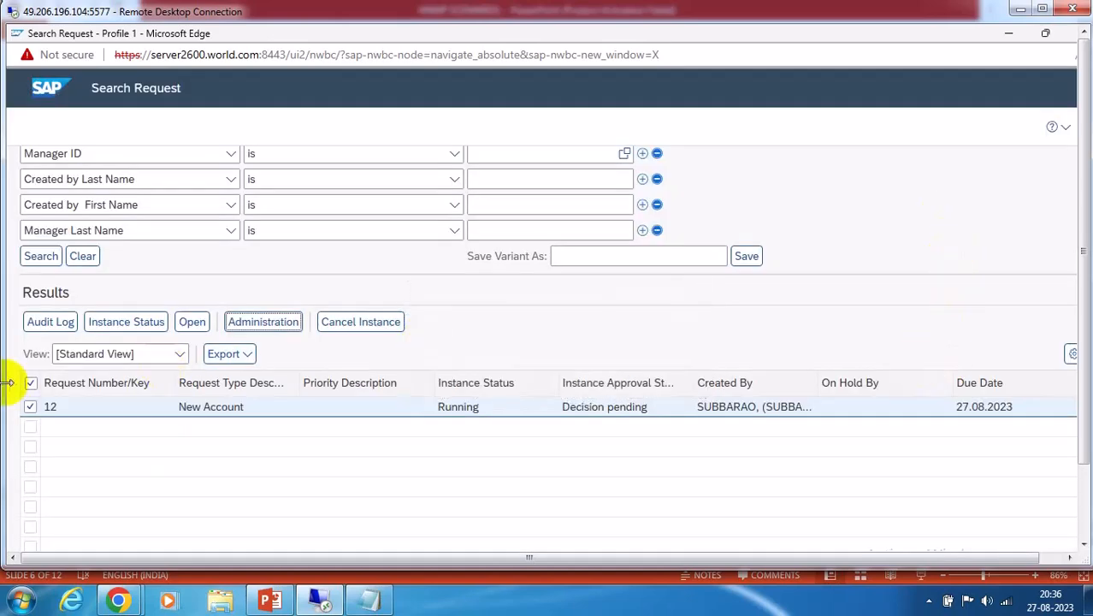
Recheck the status audit log, confirming stage 300 awaits RAVIADMIN and ROLEOWNER
left_click(130, 324)
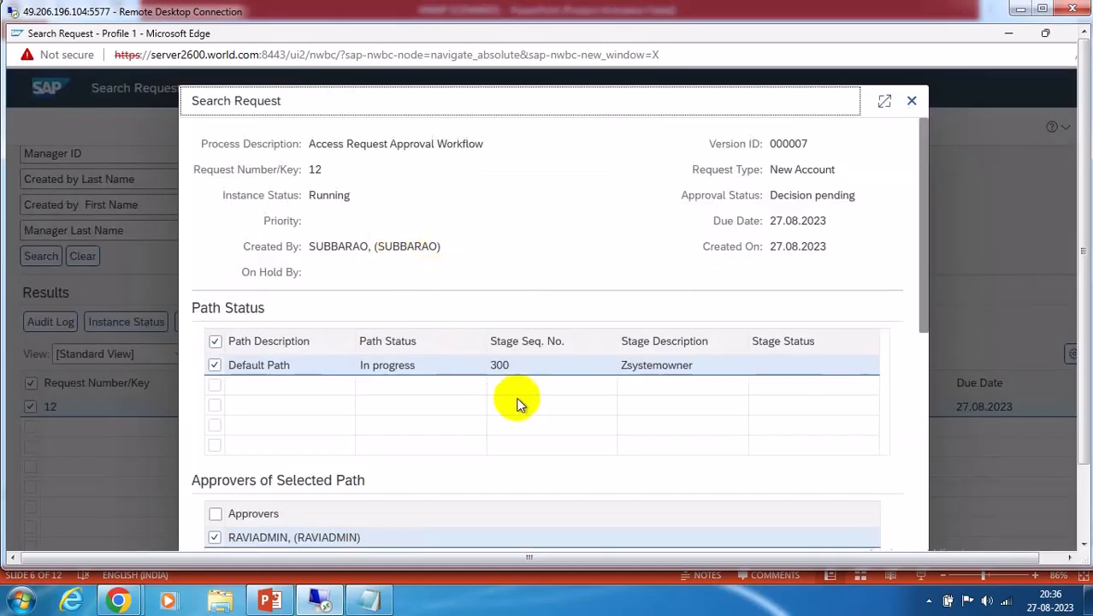
scroll(522, 402, "down", 3)
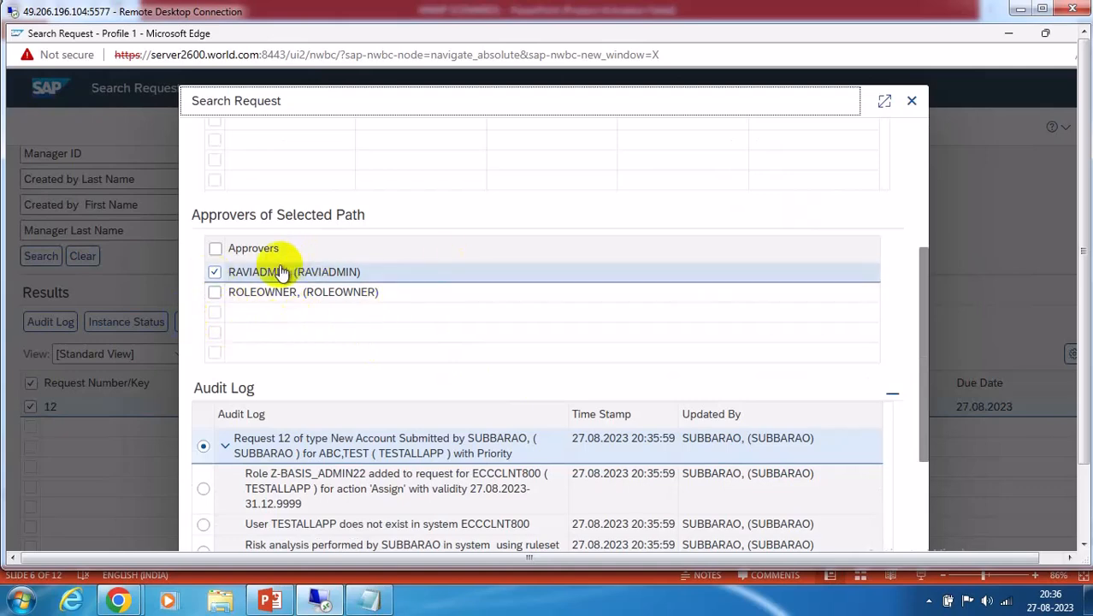
scroll(432, 304, "down", 3)
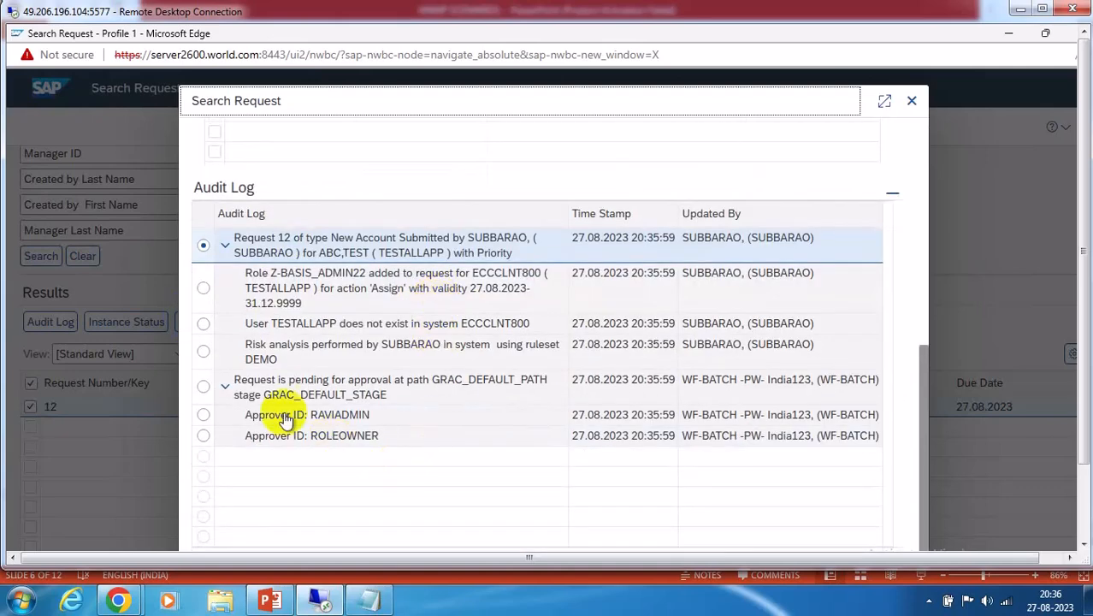
scroll(556, 275, "up", 3)
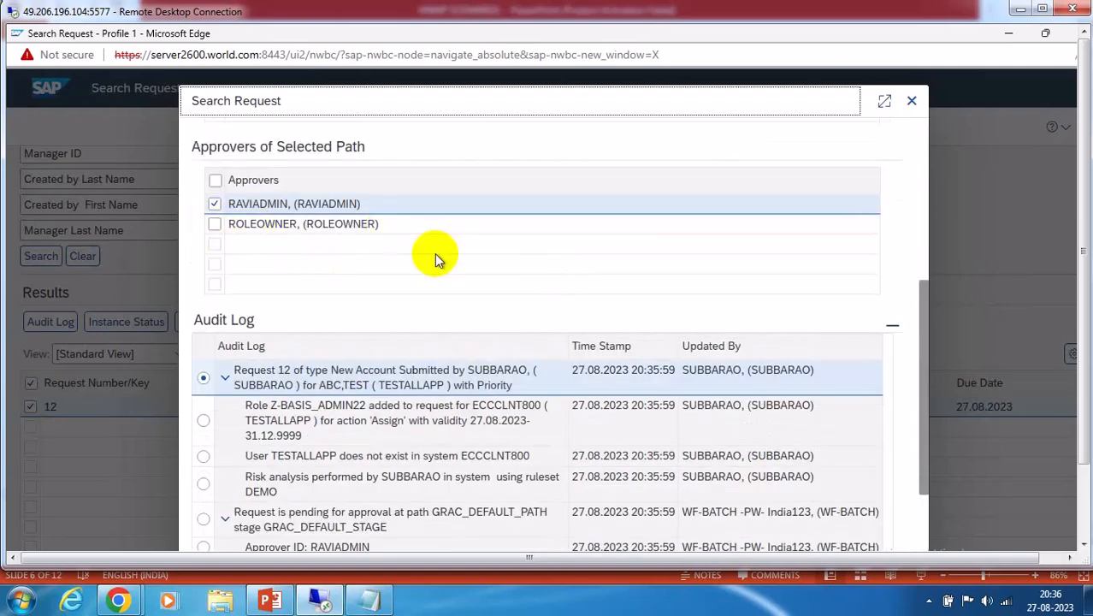
scroll(524, 270, "up", 2)
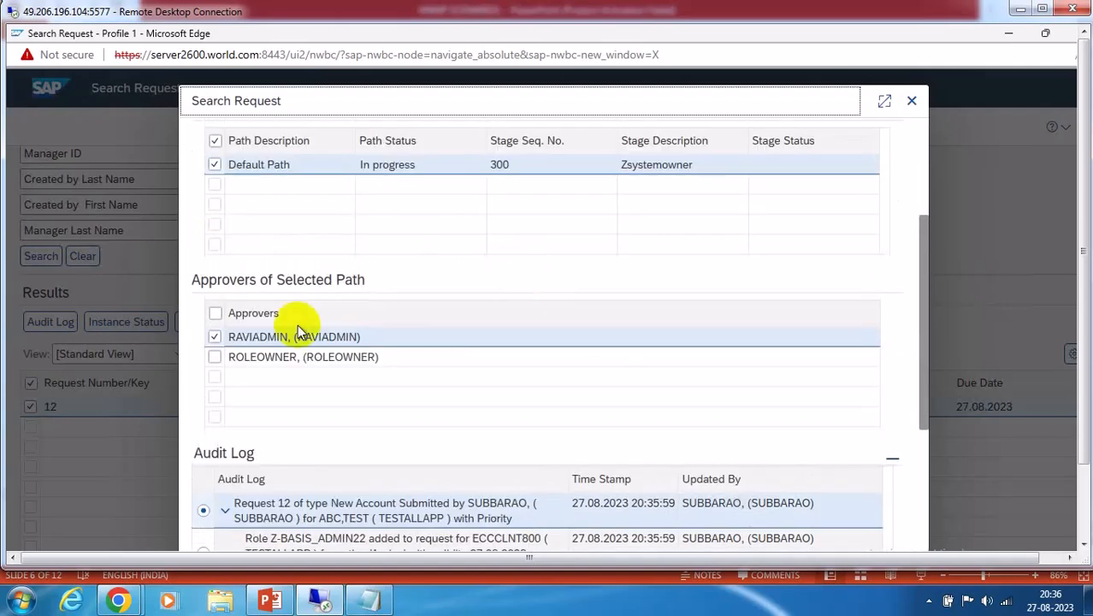
scroll(678, 288, "up", 3)
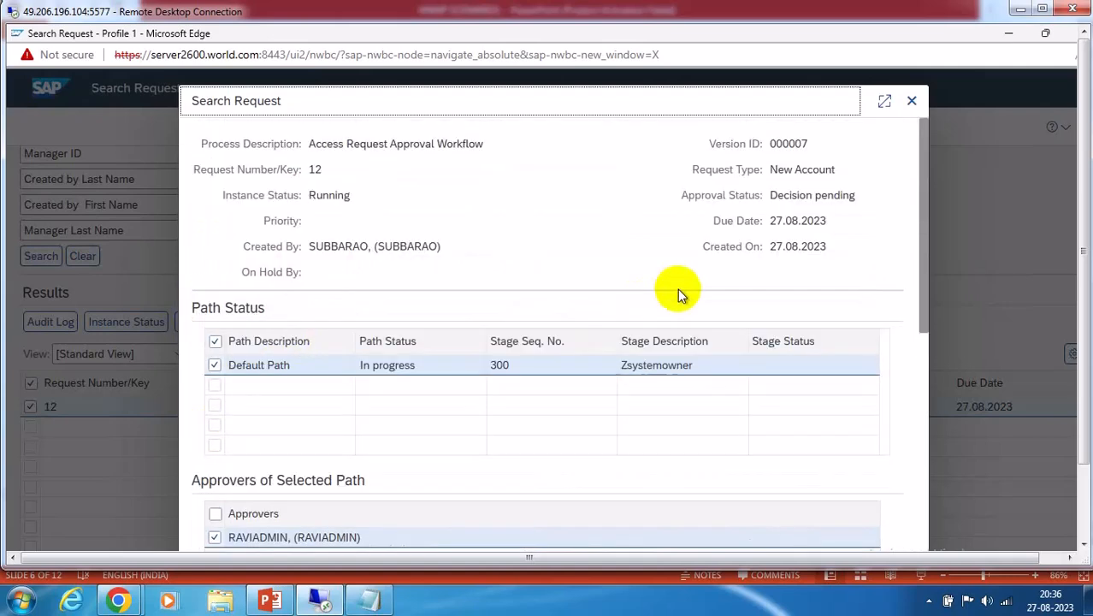
left_click(913, 102)
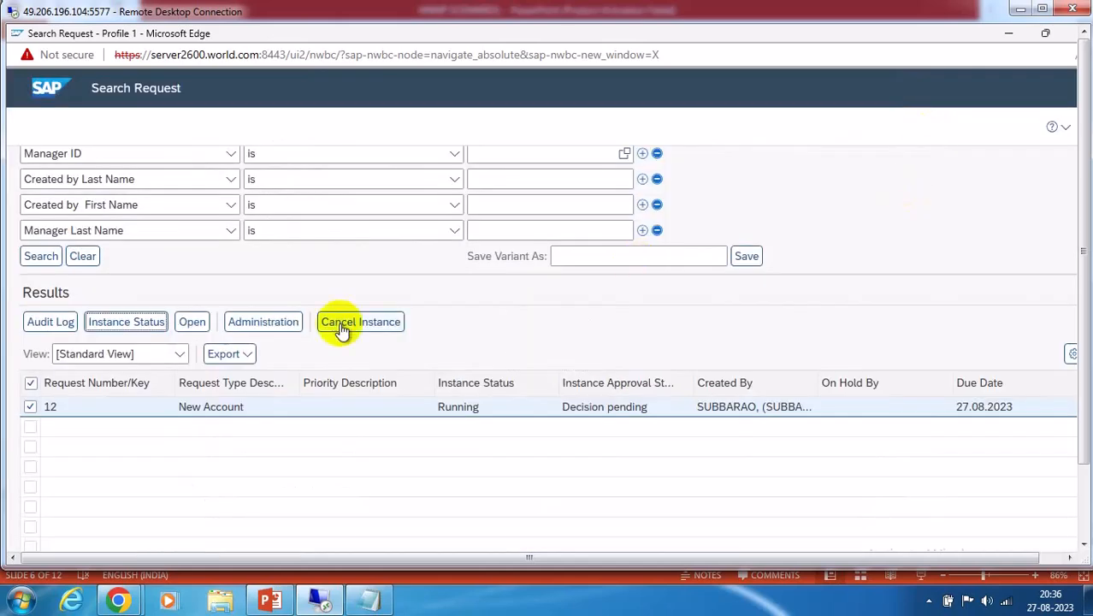
left_click(272, 322)
Open request 12 via GRAC_DEFAULT_PATH and add the note ARROVER
left_click(251, 438)
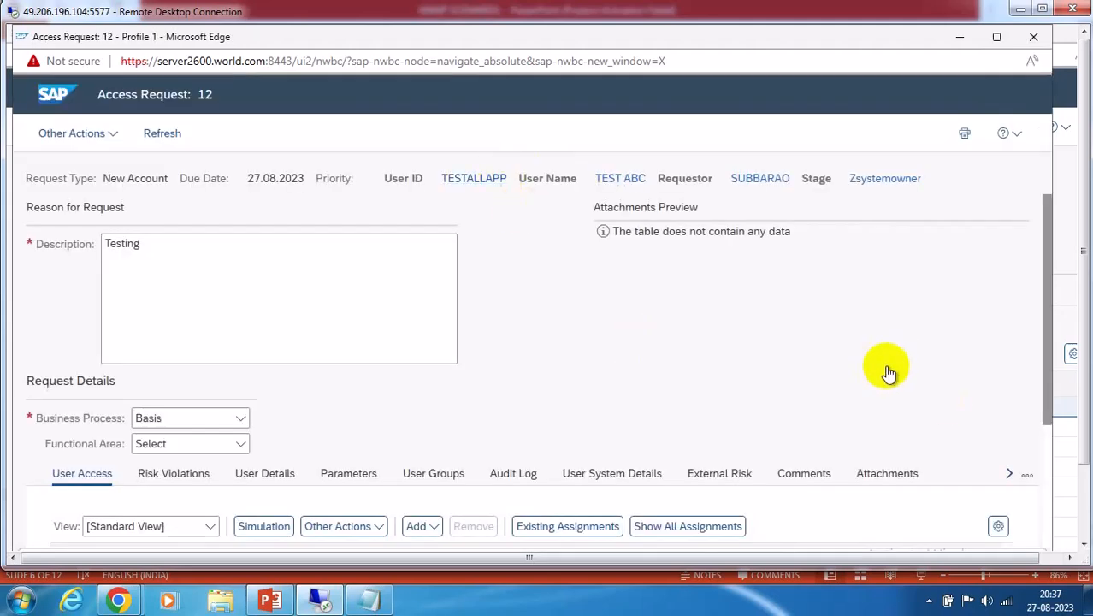
scroll(886, 368, "down", 2)
left_click(805, 289)
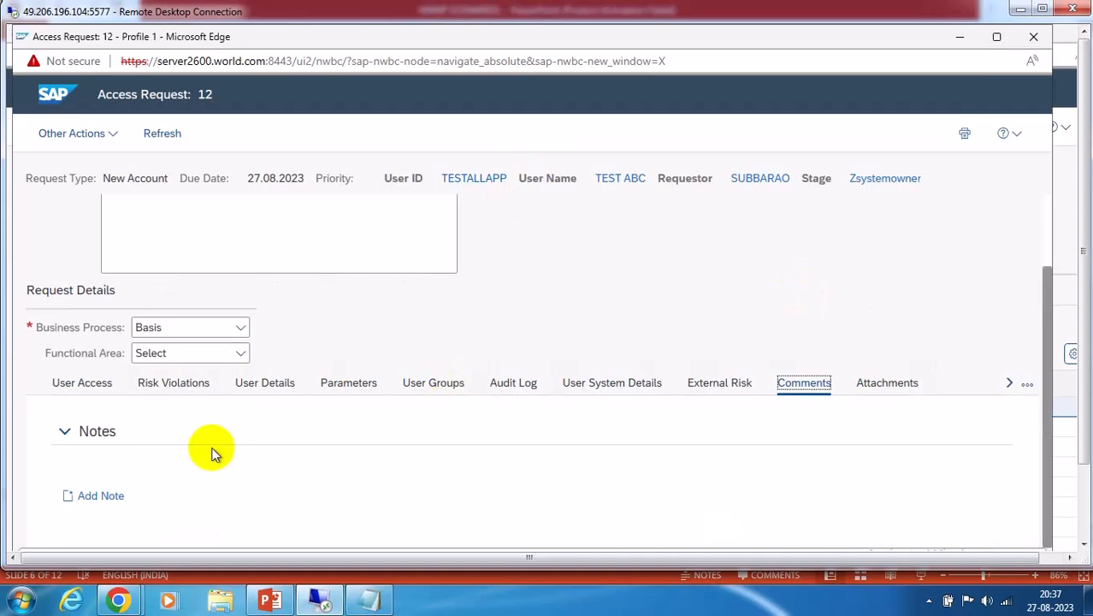
left_click(105, 496)
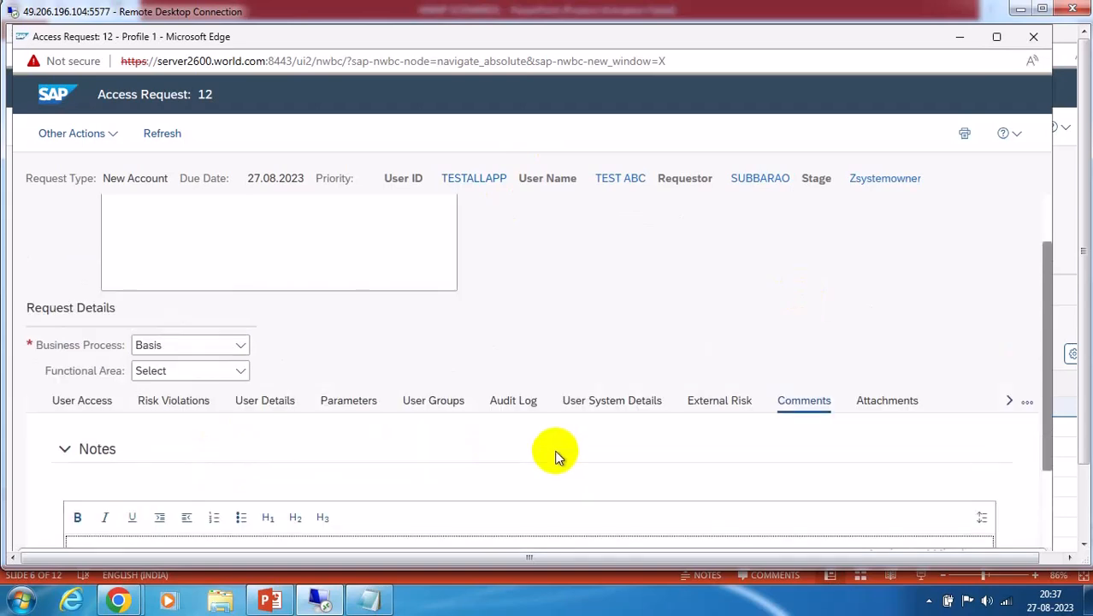
scroll(556, 453, "down", 1)
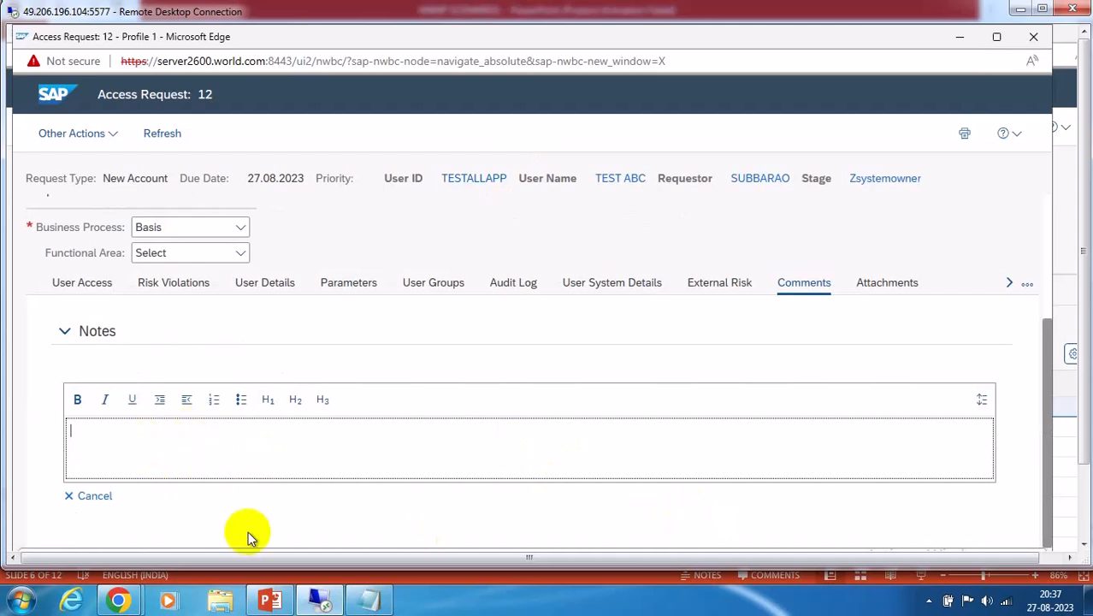
type("ARROVER")
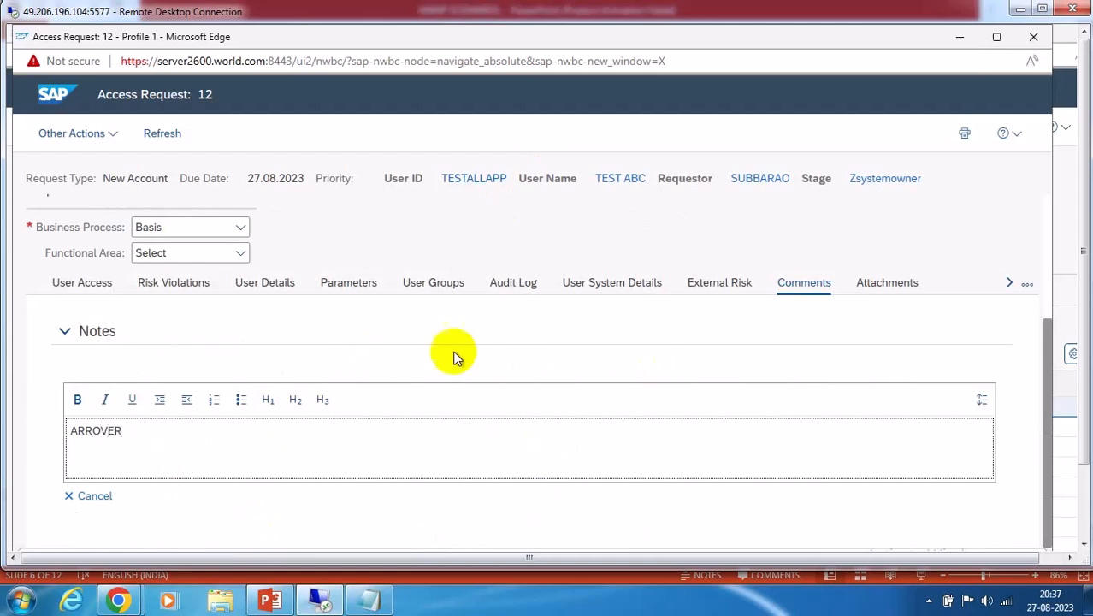
Run risk analysis showing no violations, then submit the approval and close the request
left_click(191, 288)
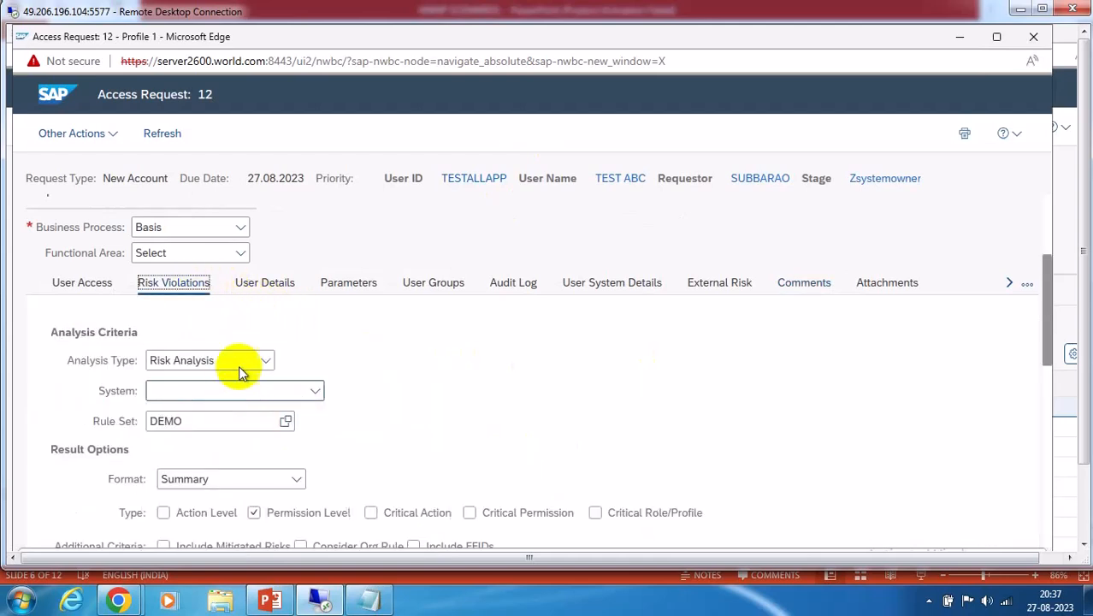
scroll(462, 385, "down", 3)
left_click(97, 311)
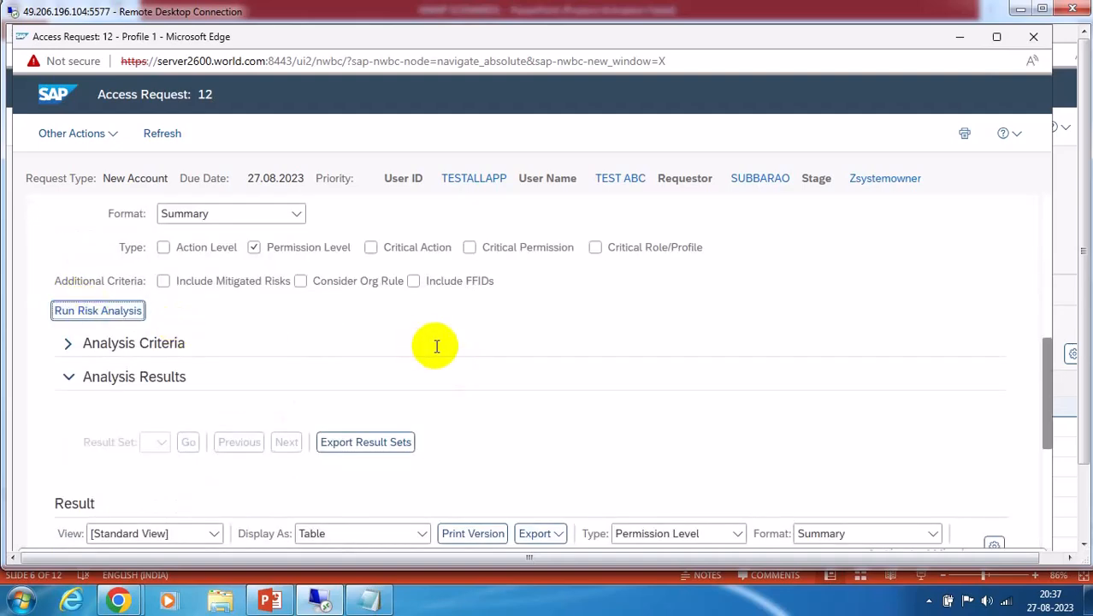
scroll(428, 346, "down", 2)
scroll(452, 359, "down", 1)
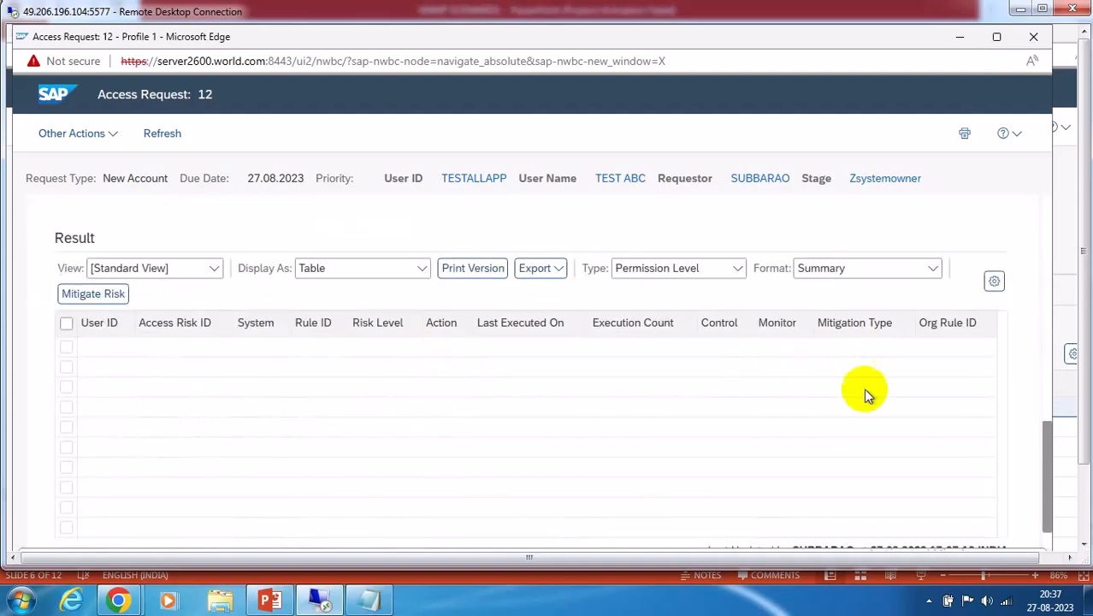
left_click(1084, 496)
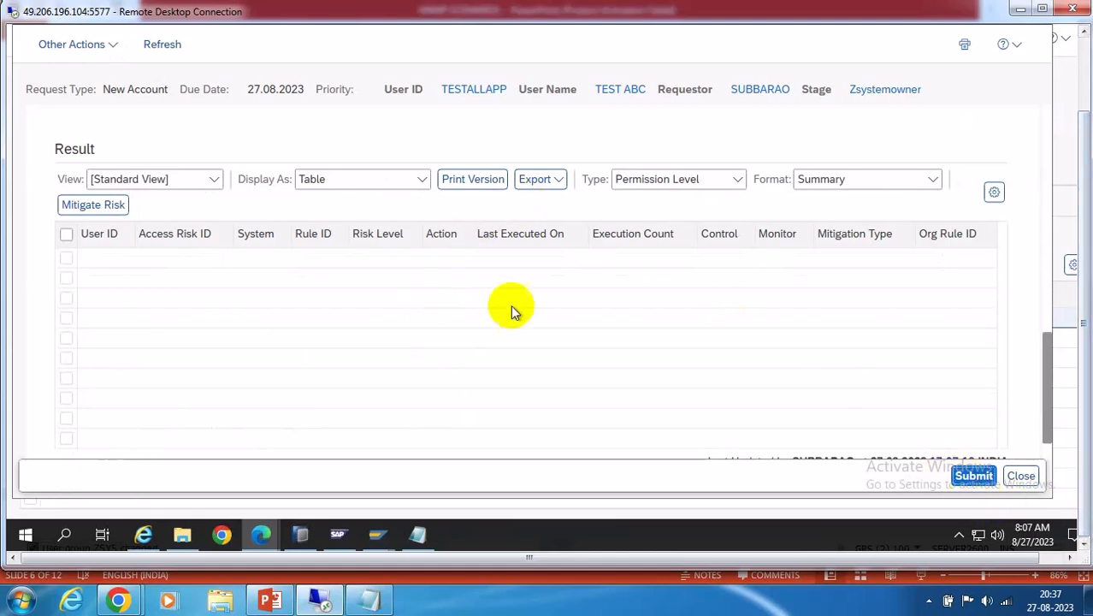
left_click(972, 476)
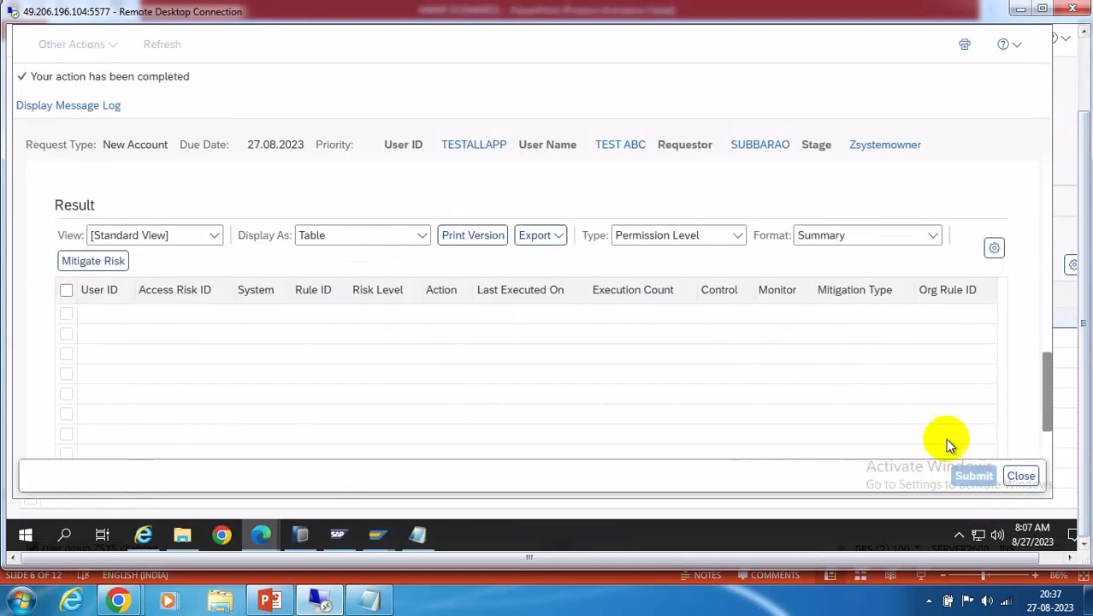
left_click(1022, 477)
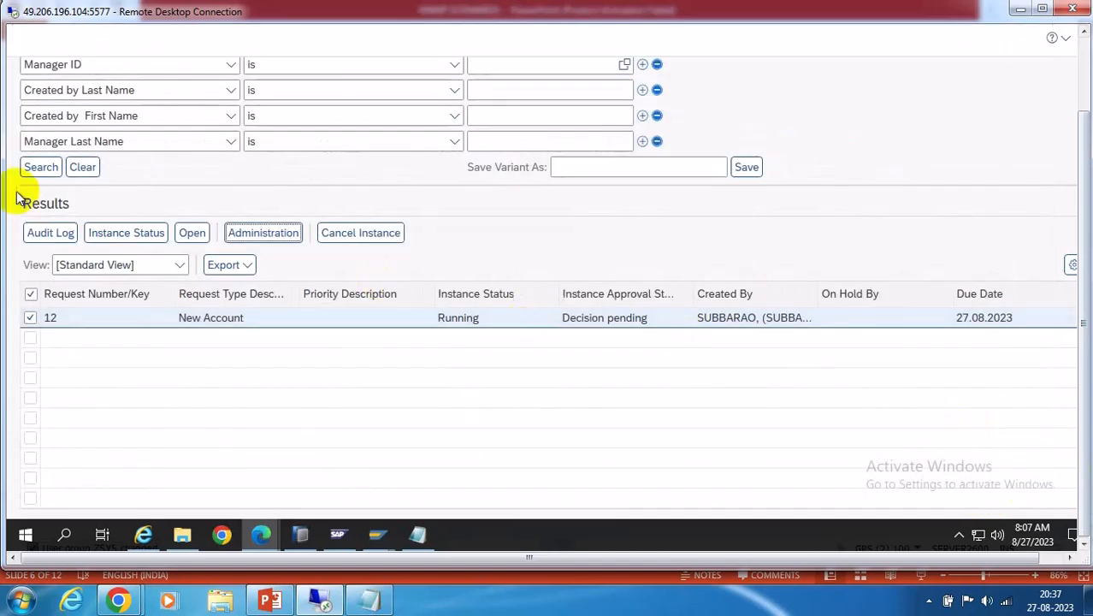
Review request 12's workflow status, now at stage 310, then close the status details
left_click(125, 234)
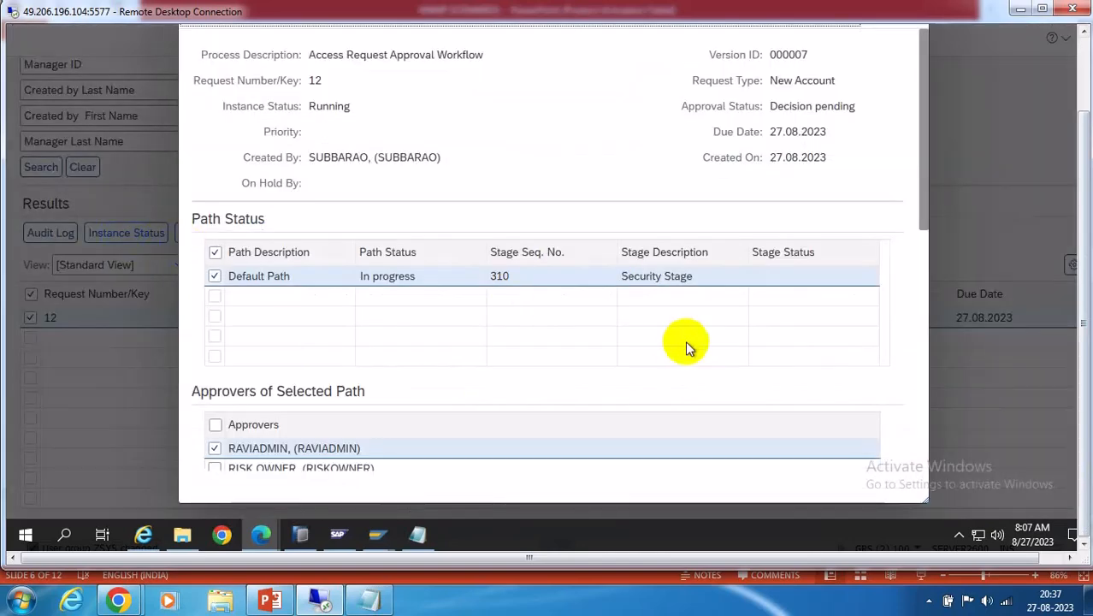
scroll(689, 346, "down", 3)
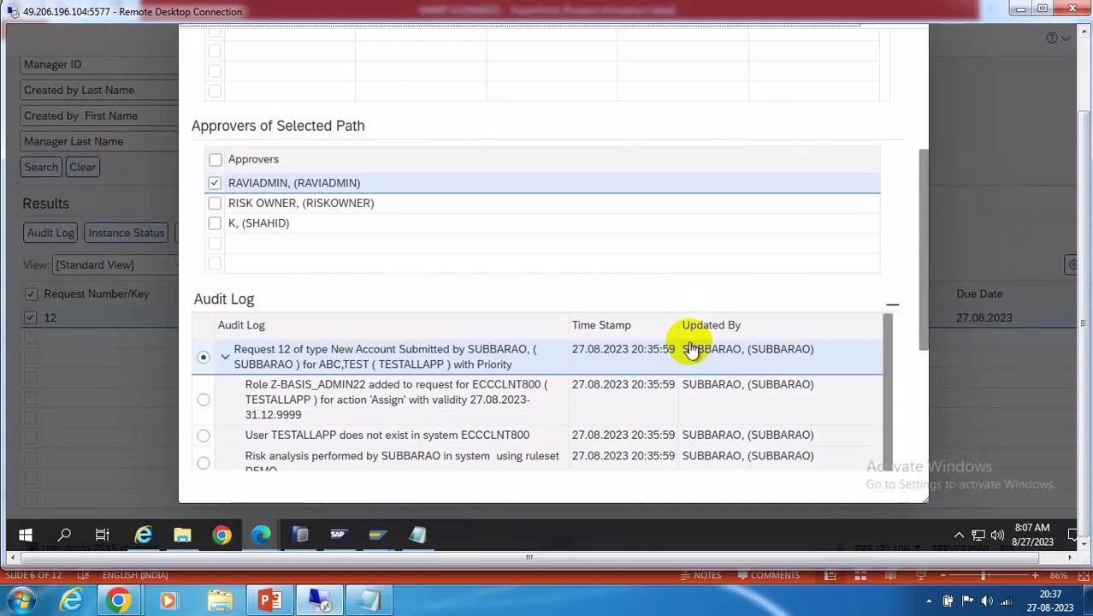
scroll(692, 349, "up", 2)
scroll(691, 349, "up", 2)
left_click(1084, 67)
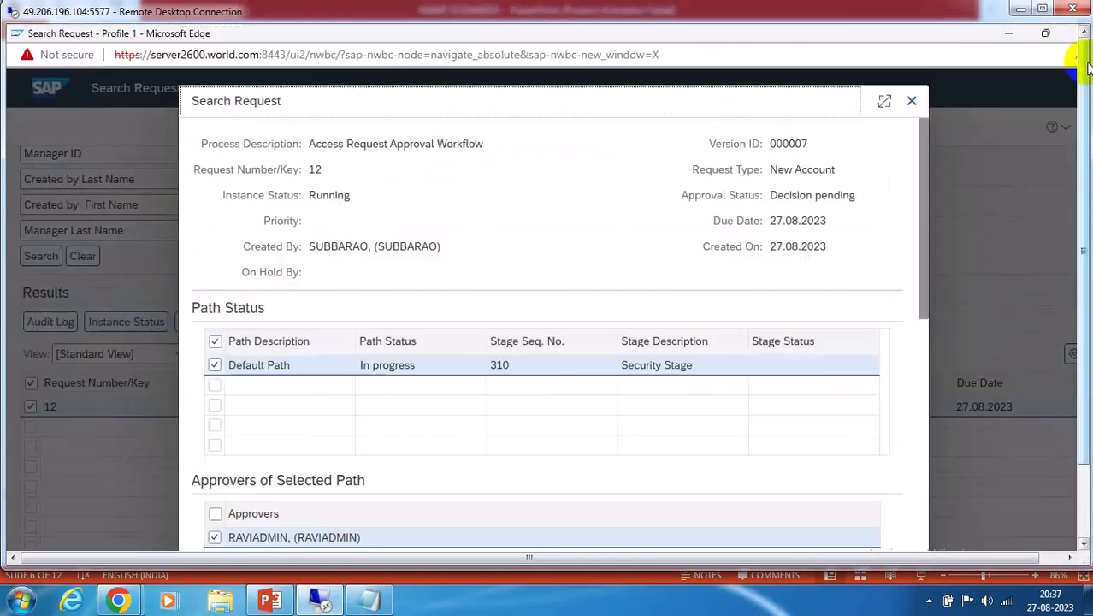
left_click(911, 101)
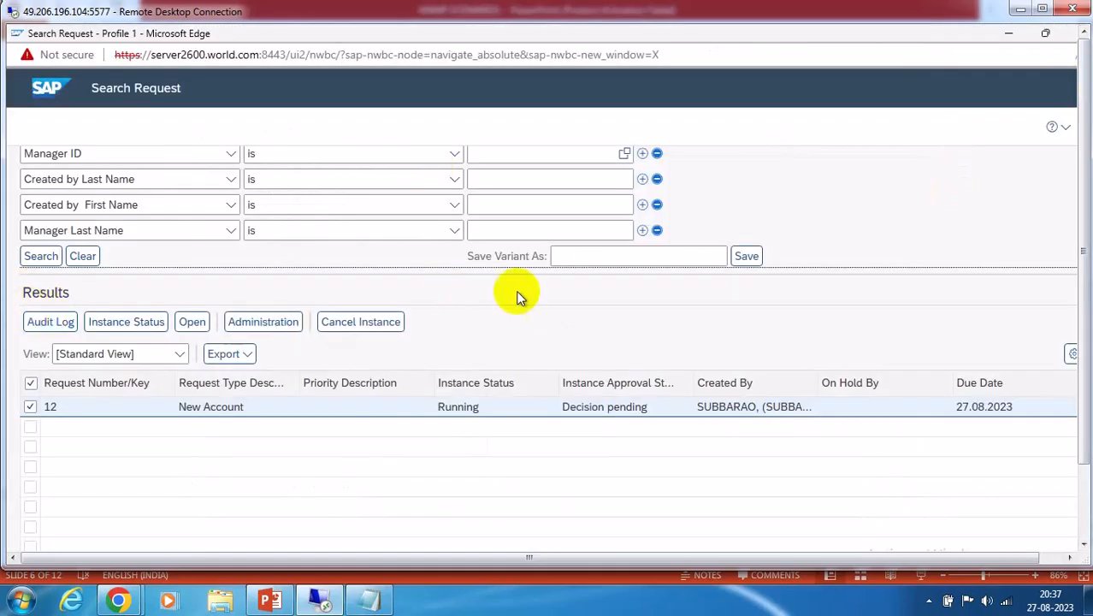
Minimize the Search Request window and return to the Access Management launchpad
scroll(1031, 168, "up", 3)
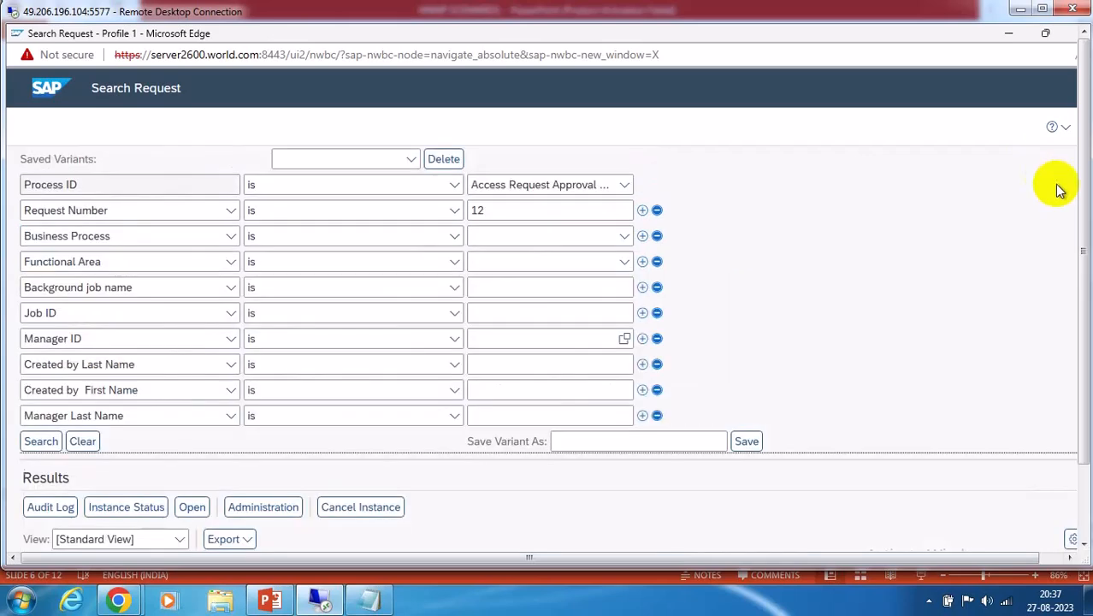
left_click(1085, 494)
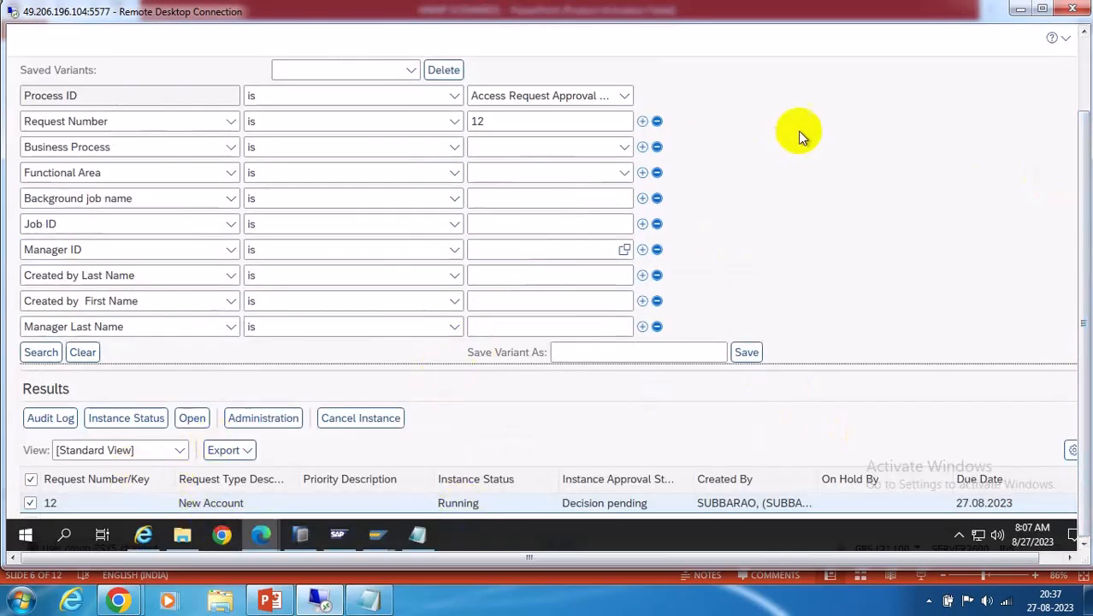
left_click(1086, 58)
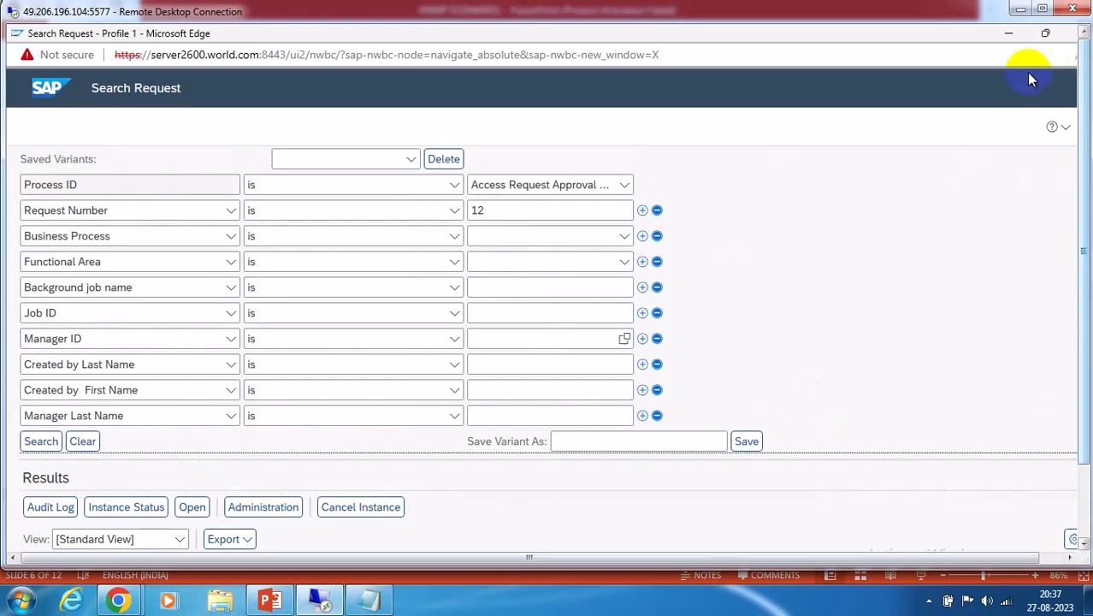
left_click(1010, 36)
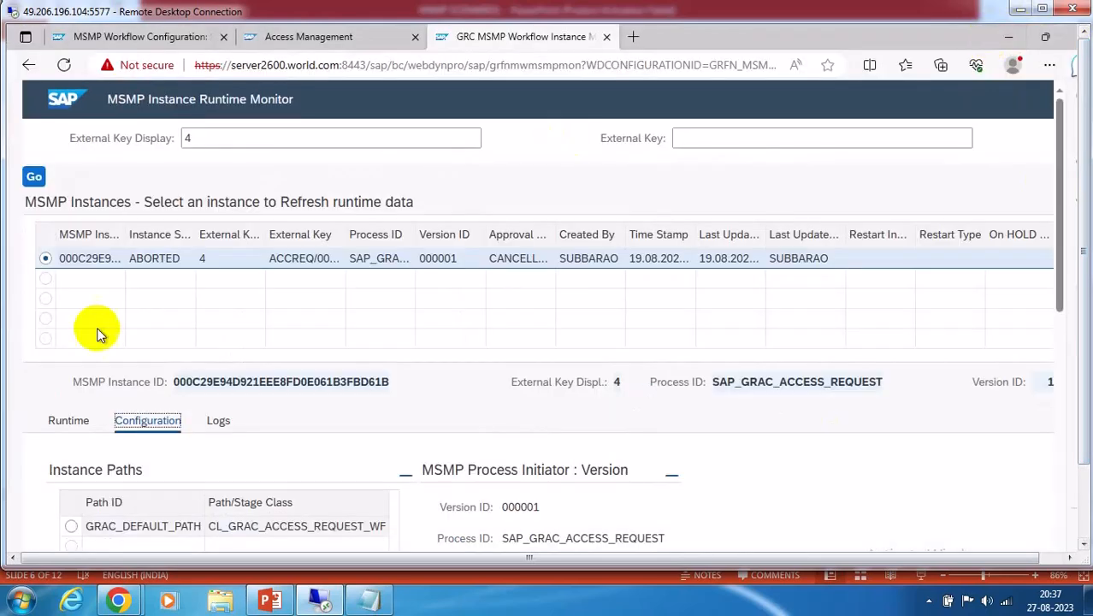
left_click(373, 36)
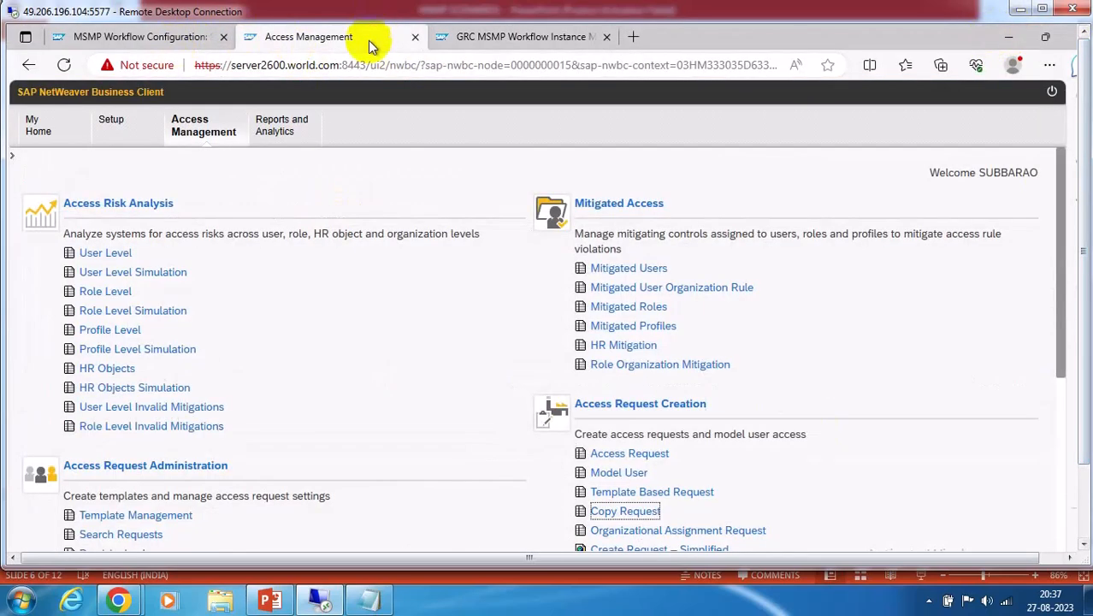
scroll(423, 325, "down", 3)
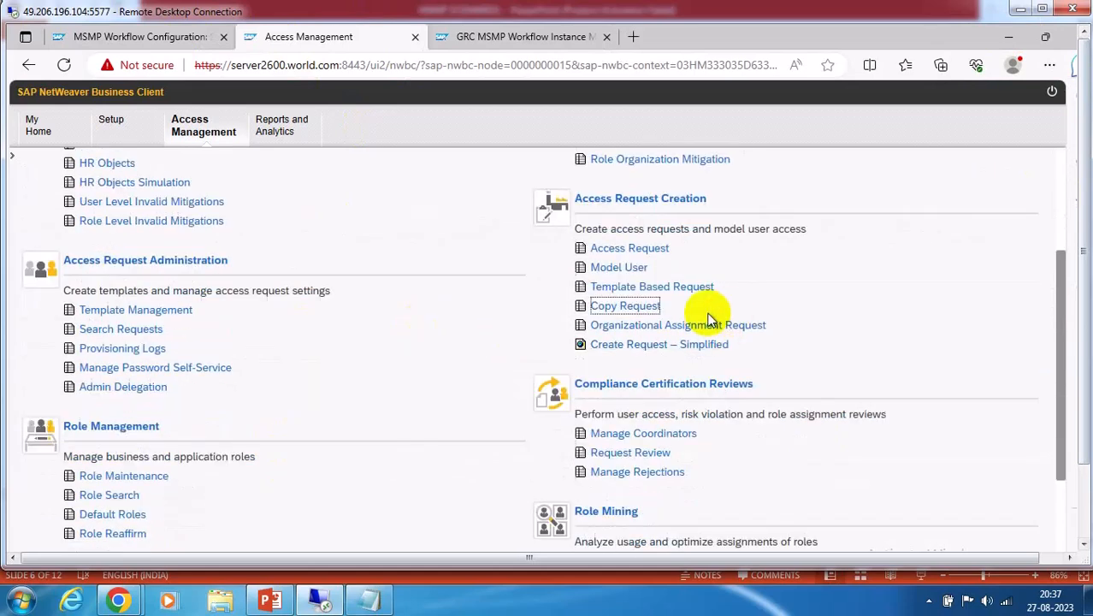
Start a Copy Request from the source request number, selecting all attributes to copy
left_click(633, 306)
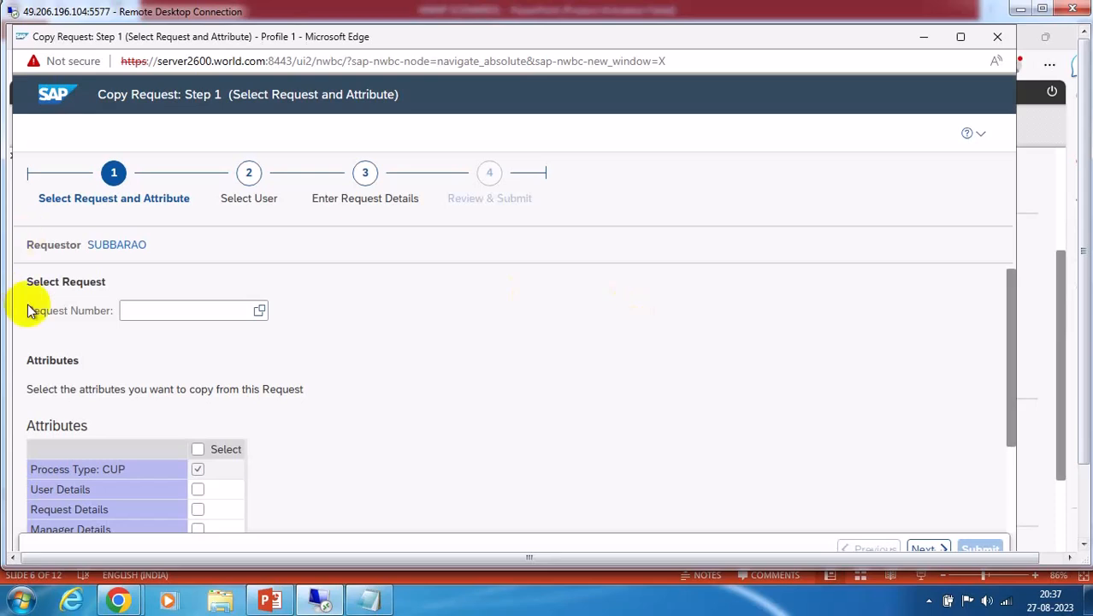
left_click(144, 311)
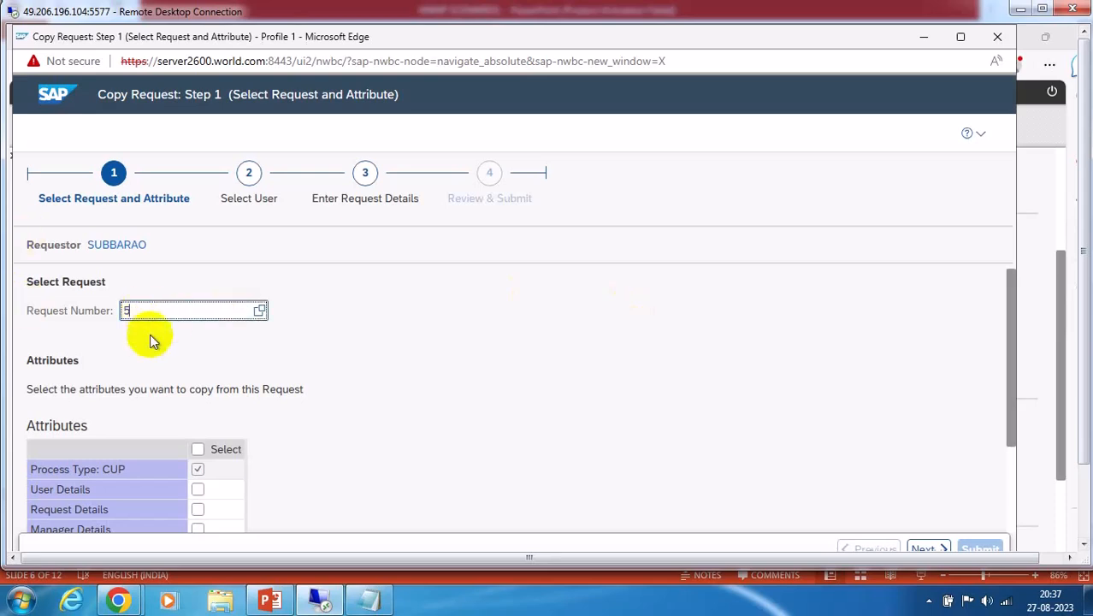
left_click(199, 449)
scroll(344, 370, "down", 2)
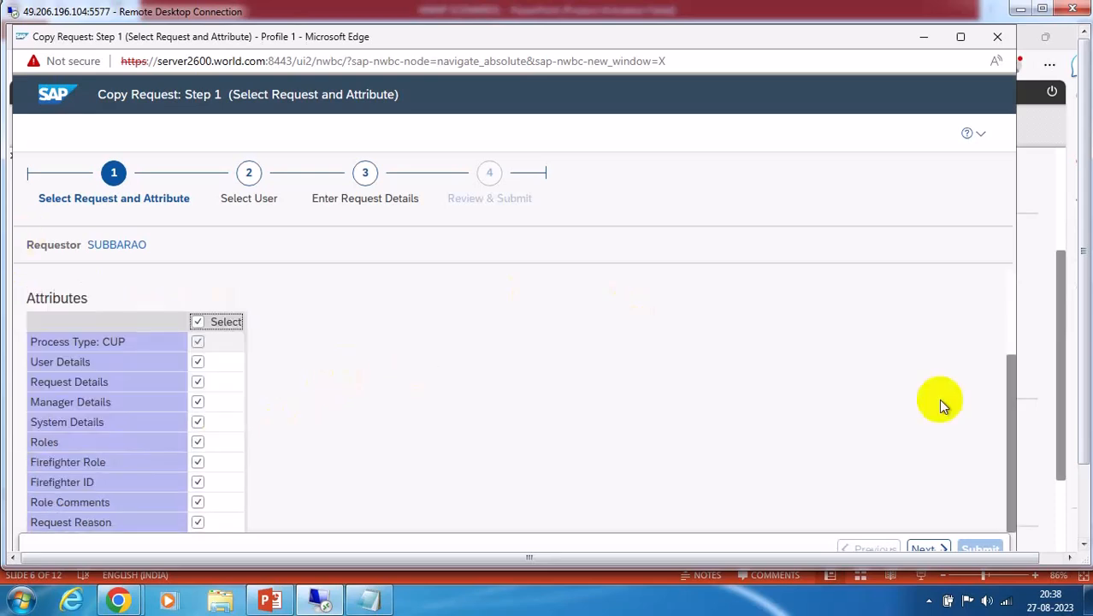
left_click(919, 545)
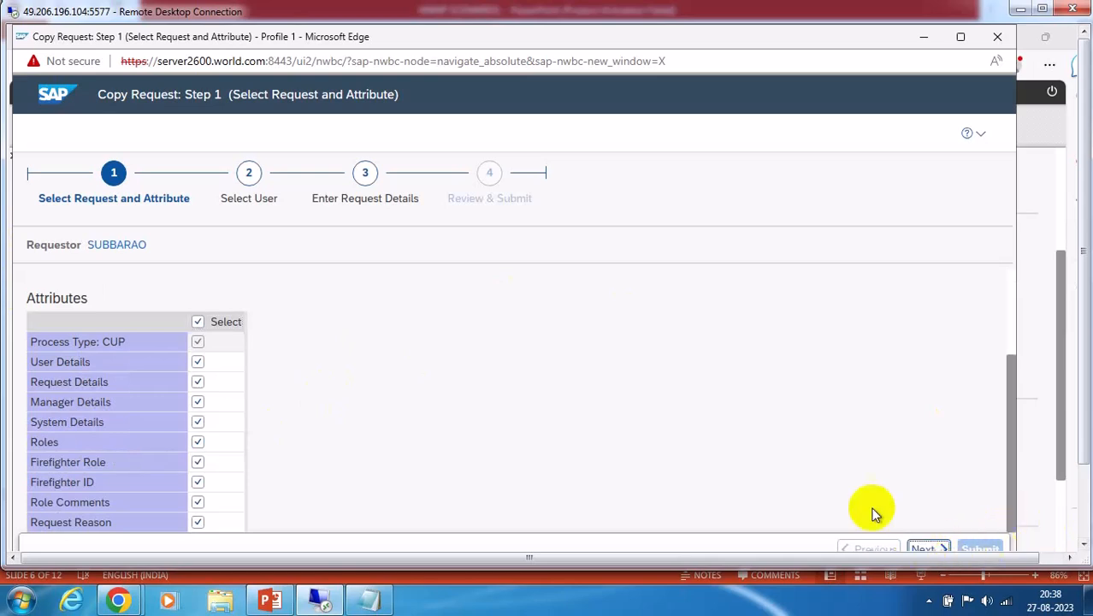
Set the new user to TESTNEW20 and fill in its first and last name
left_click(243, 313)
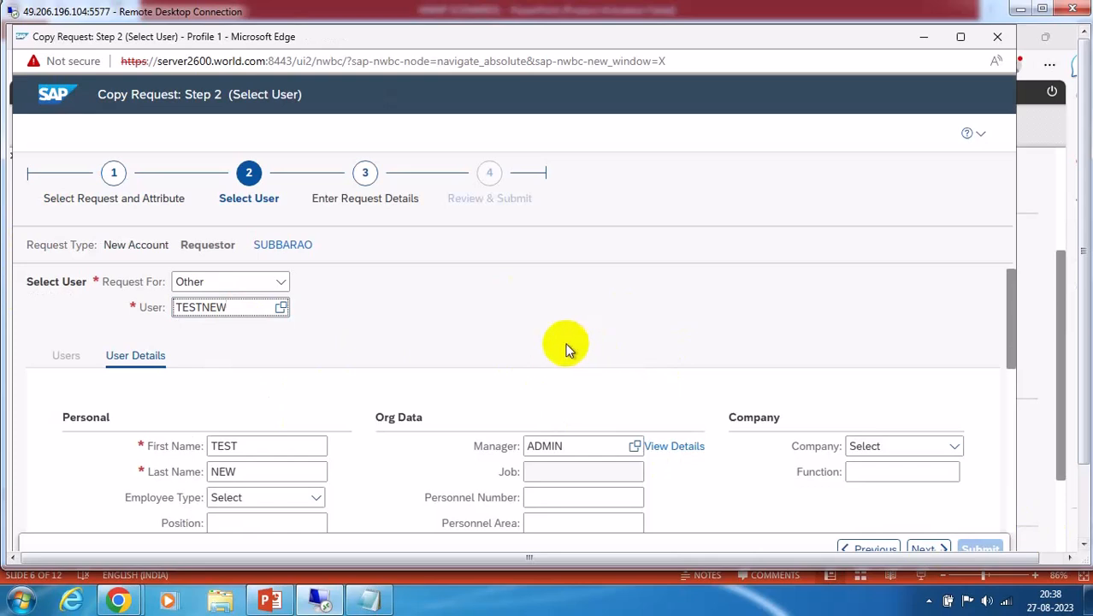
type("20")
key("Return")
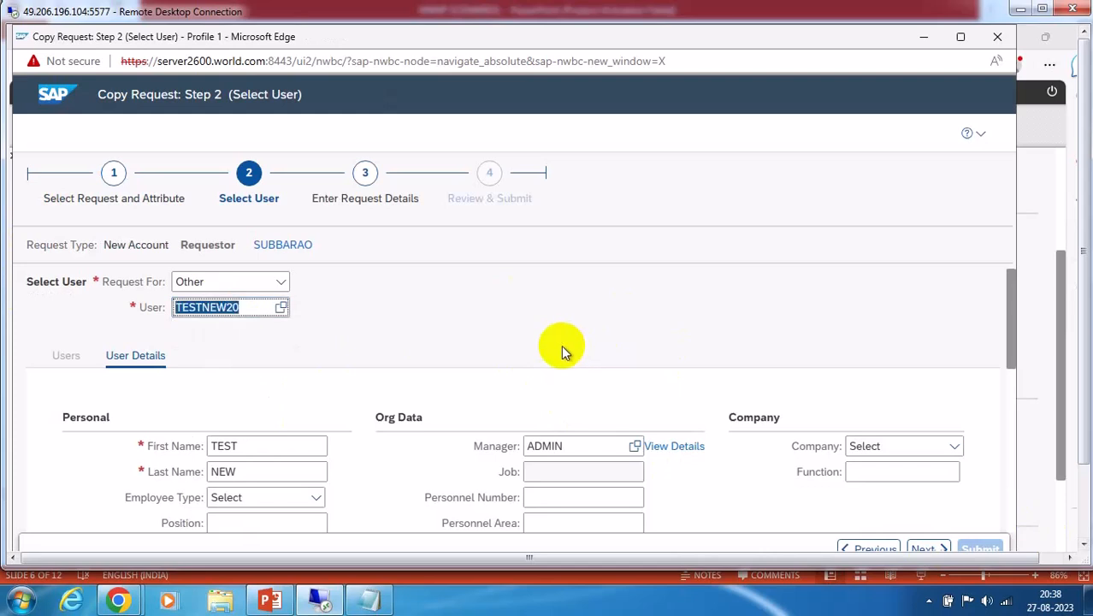
left_click(234, 445)
type("TEST")
left_click(235, 472)
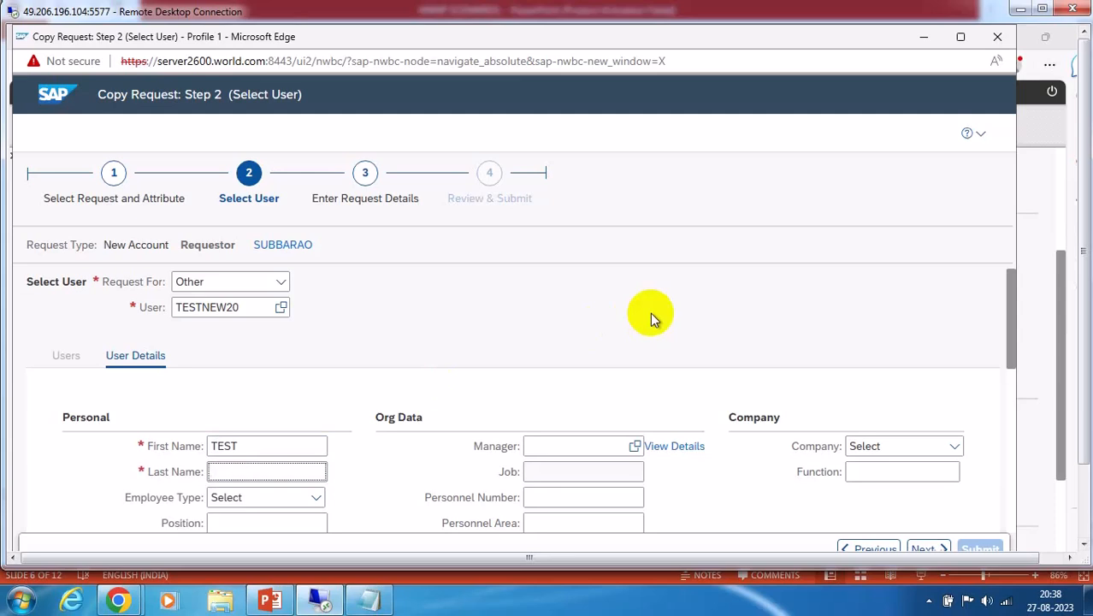
type("EW")
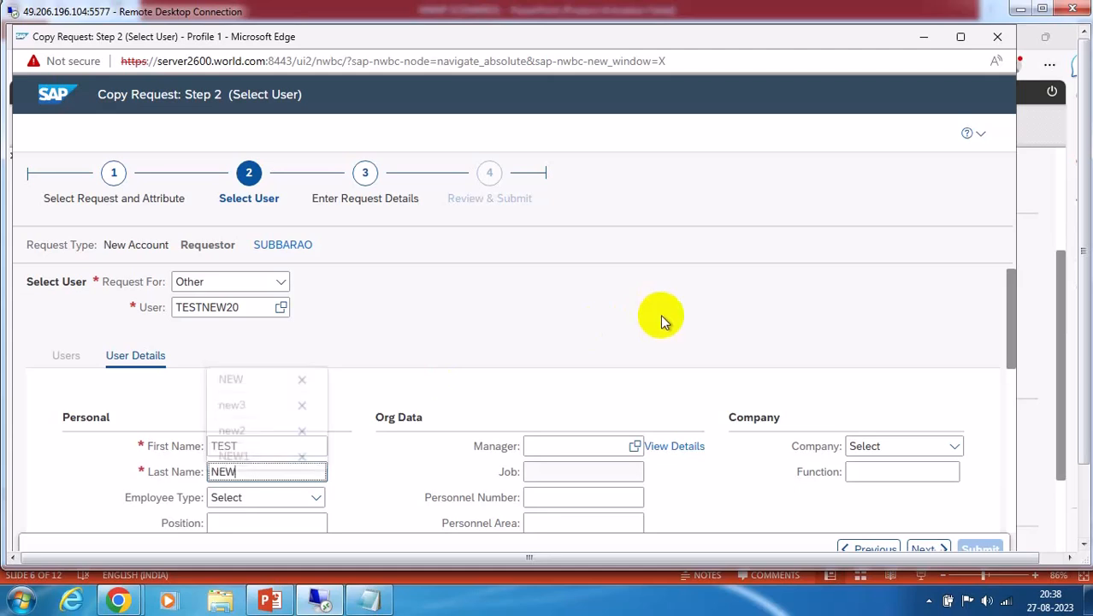
left_click(505, 315)
Pick the suggested manager and e-mail address, then advance to Step 3's role list
left_click(543, 447)
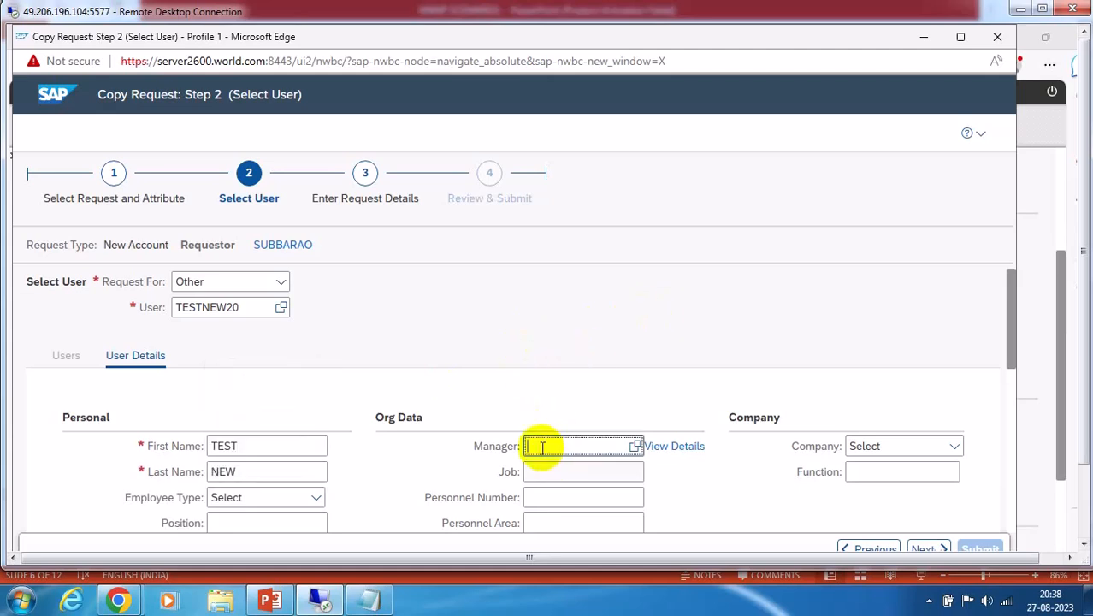
type("A")
left_click(562, 469)
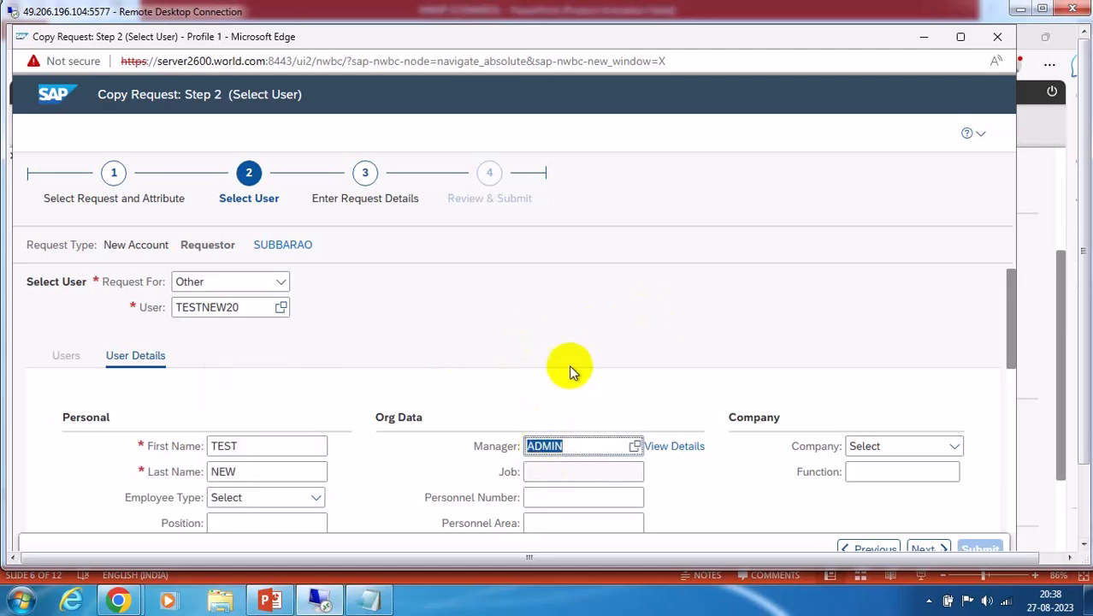
scroll(564, 368, "down", 3)
left_click(229, 489)
left_click(225, 466)
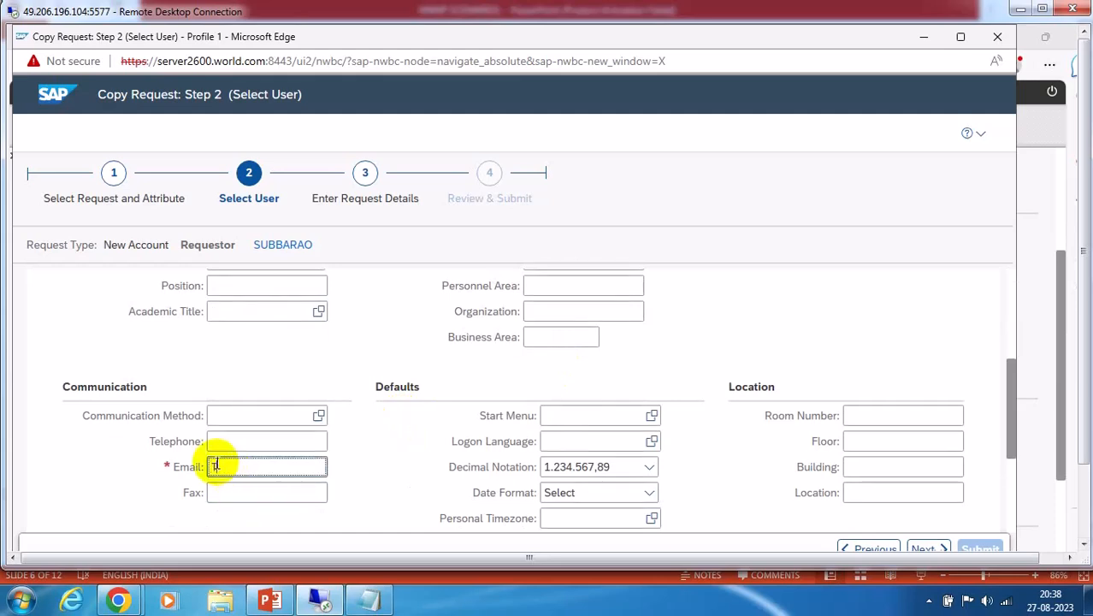
type("T")
left_click(248, 492)
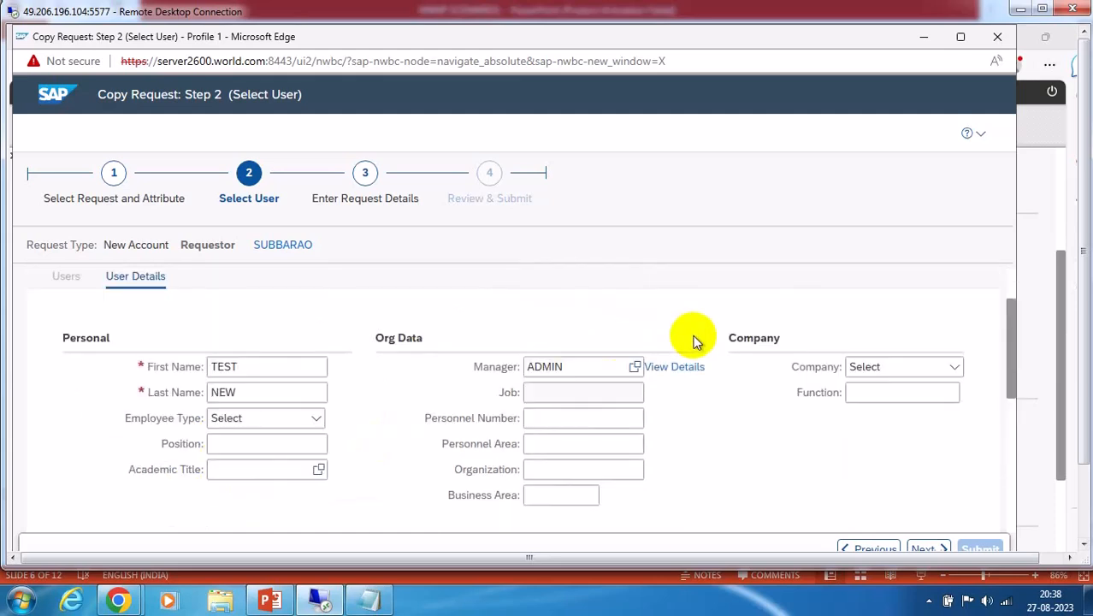
left_click(924, 549)
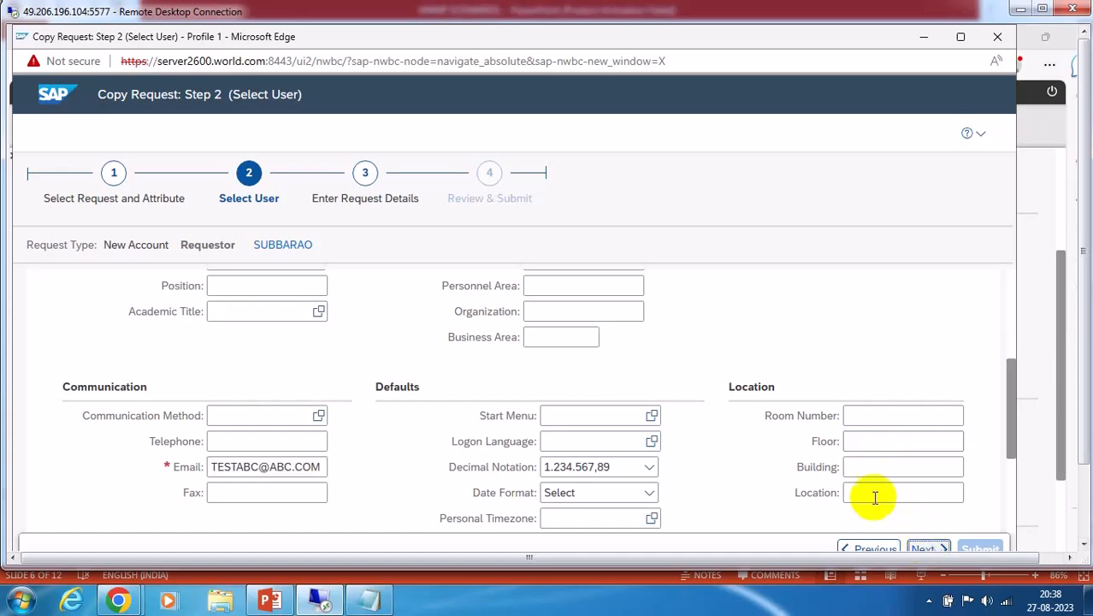
scroll(303, 389, "down", 2)
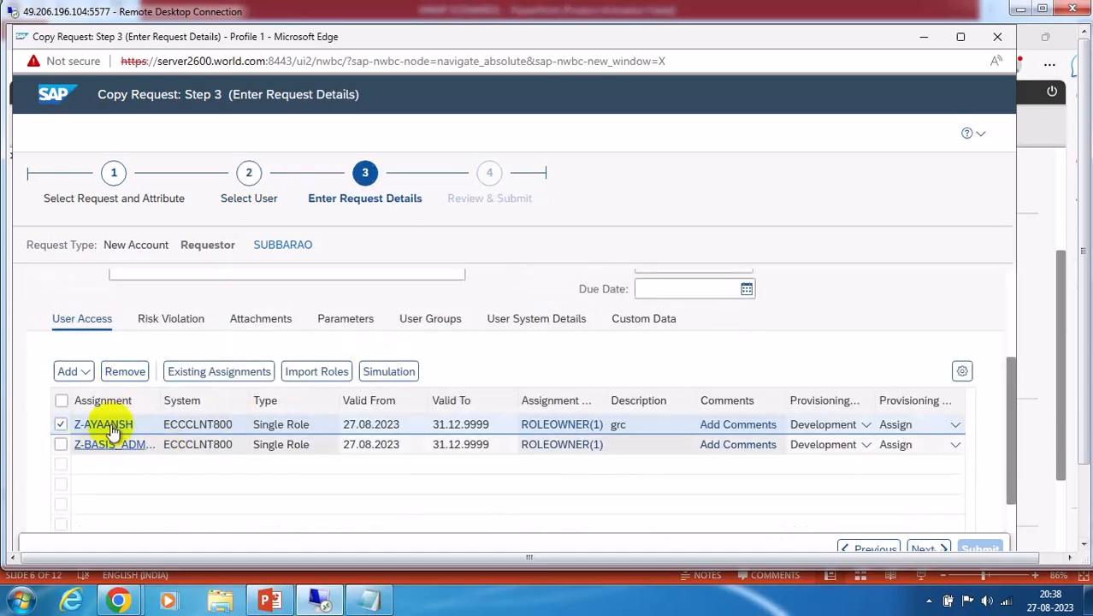
Remove Z-AYAANSH, keep only Z-BASIS_ADMIN, and submit the copied request as request 13
left_click(125, 374)
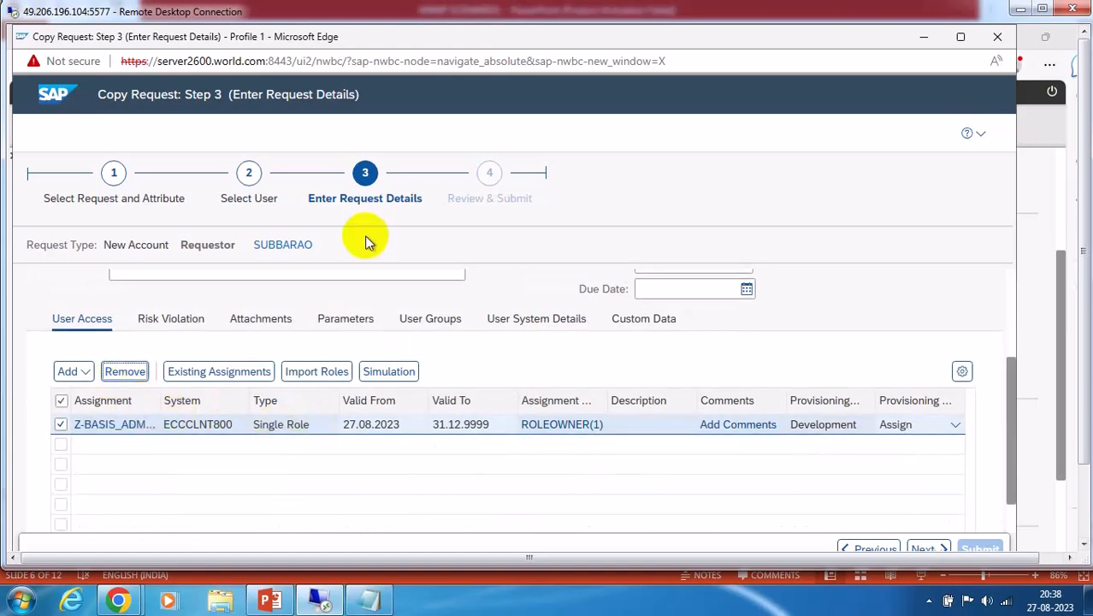
left_click(927, 550)
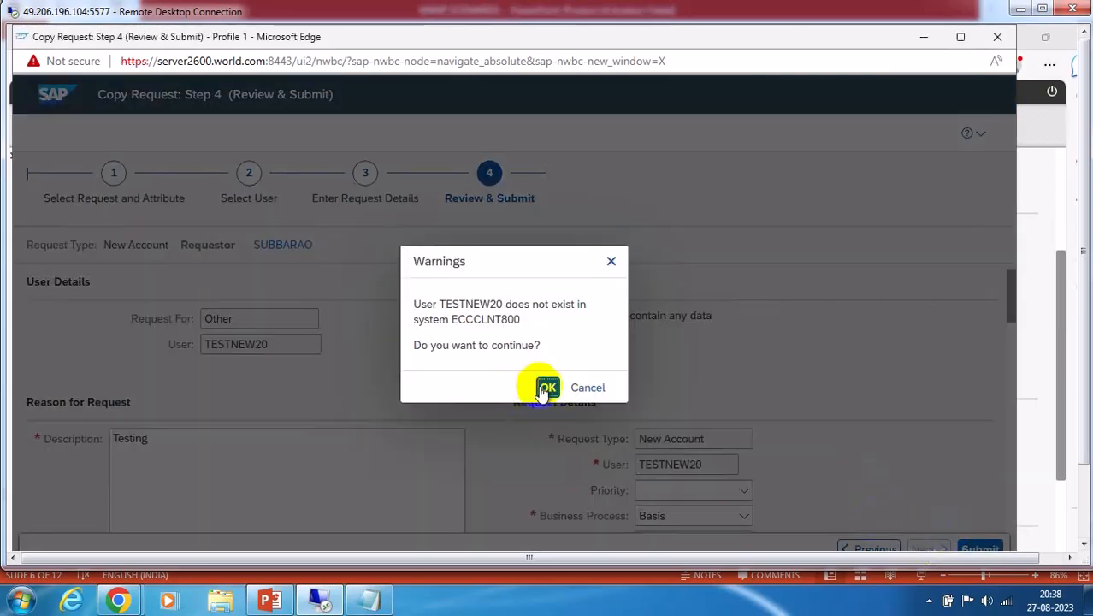
left_click(544, 388)
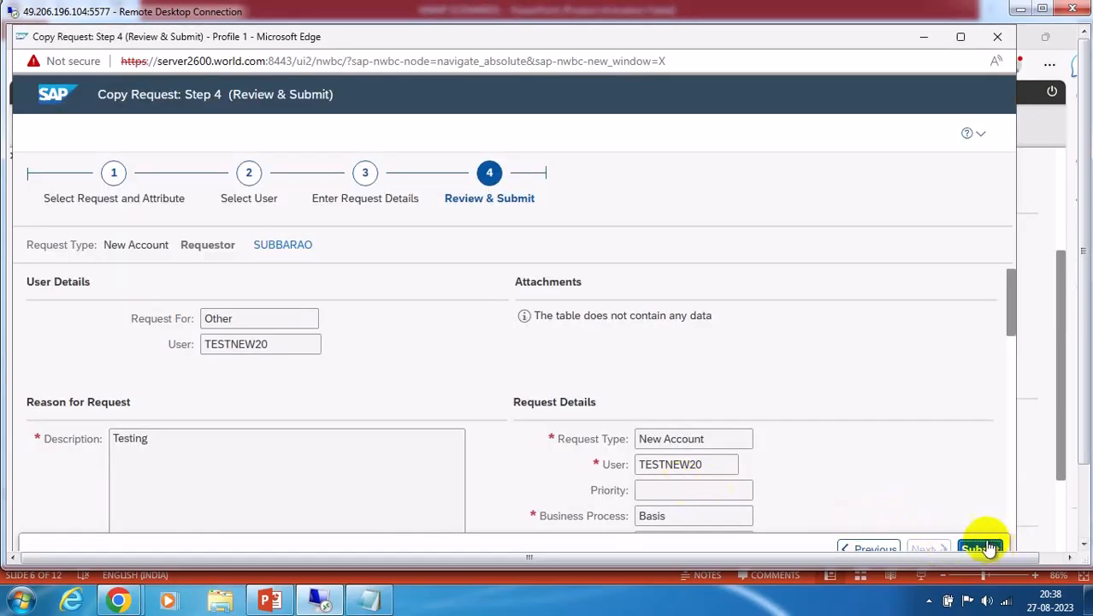
left_click(981, 549)
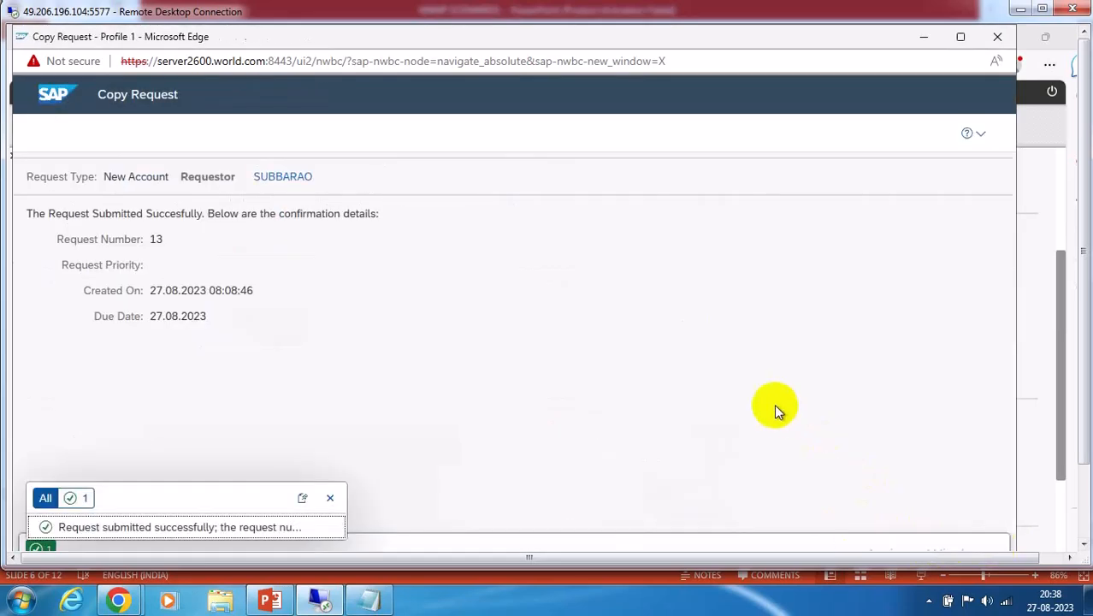
left_click(329, 499)
left_click(998, 36)
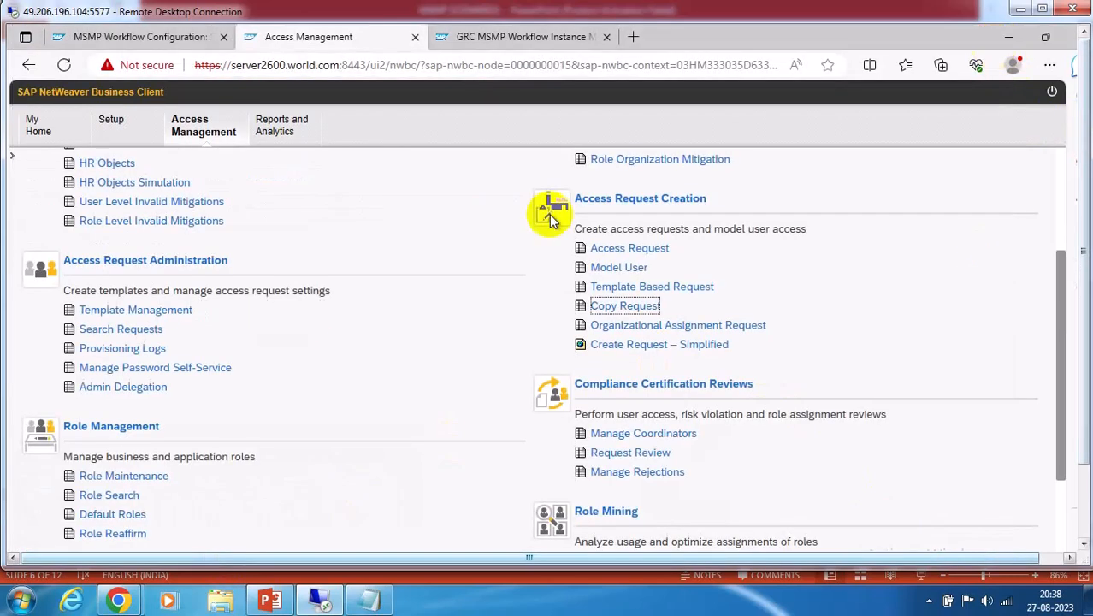
Search Access Management requests for request number 13
left_click(513, 38)
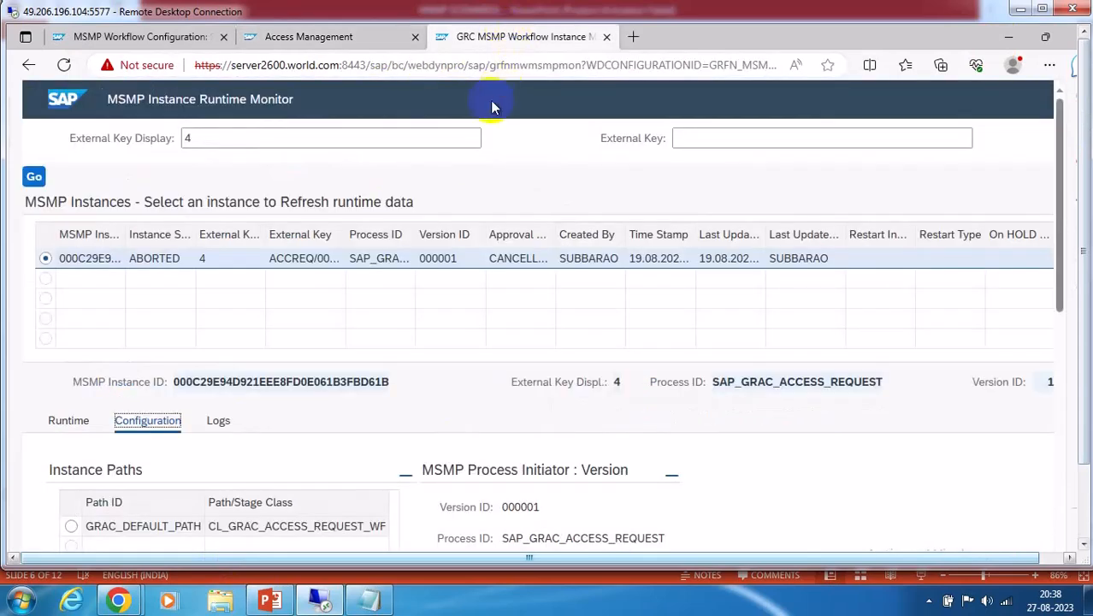
left_click(335, 39)
left_click(115, 320)
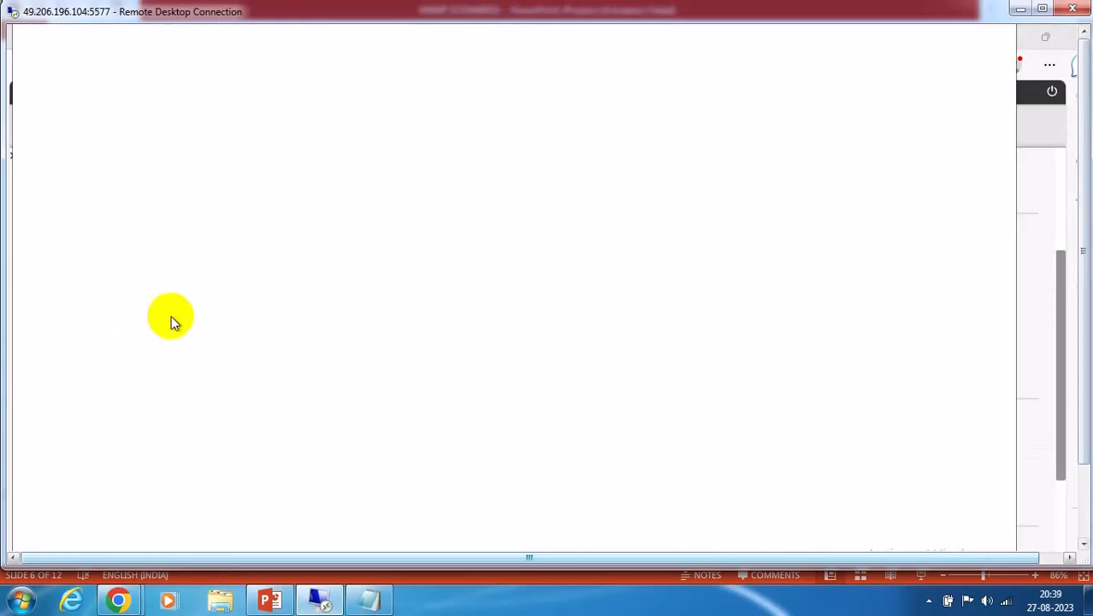
left_click(504, 218)
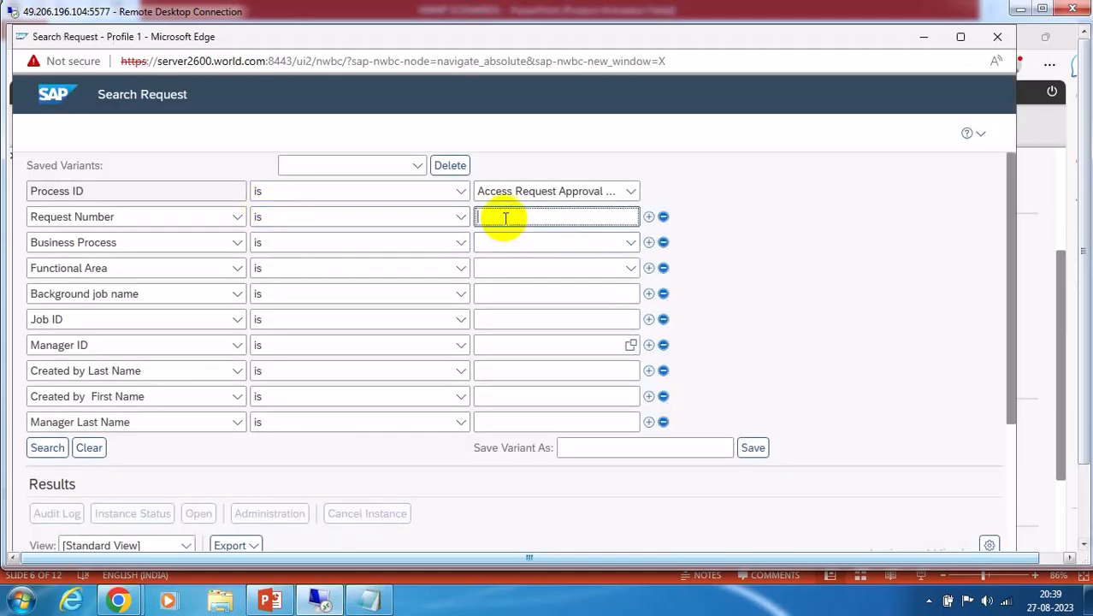
type("13")
left_click(47, 447)
Check request 13's Instance Status: running, decision pending at stage 300 Zsystemowner
scroll(861, 350, "down", 3)
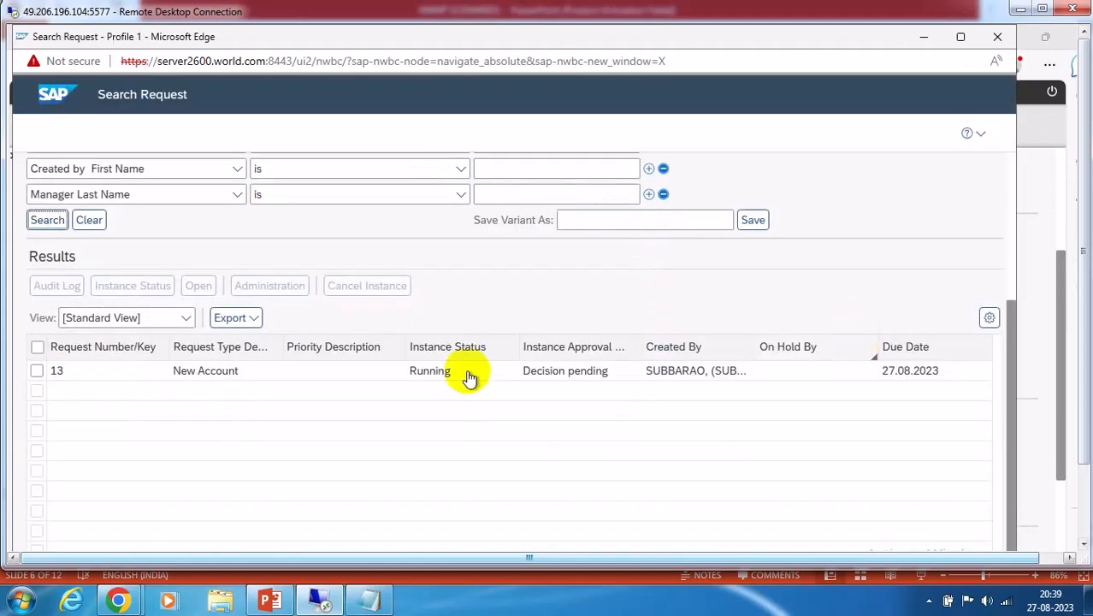
left_click(37, 371)
left_click(129, 286)
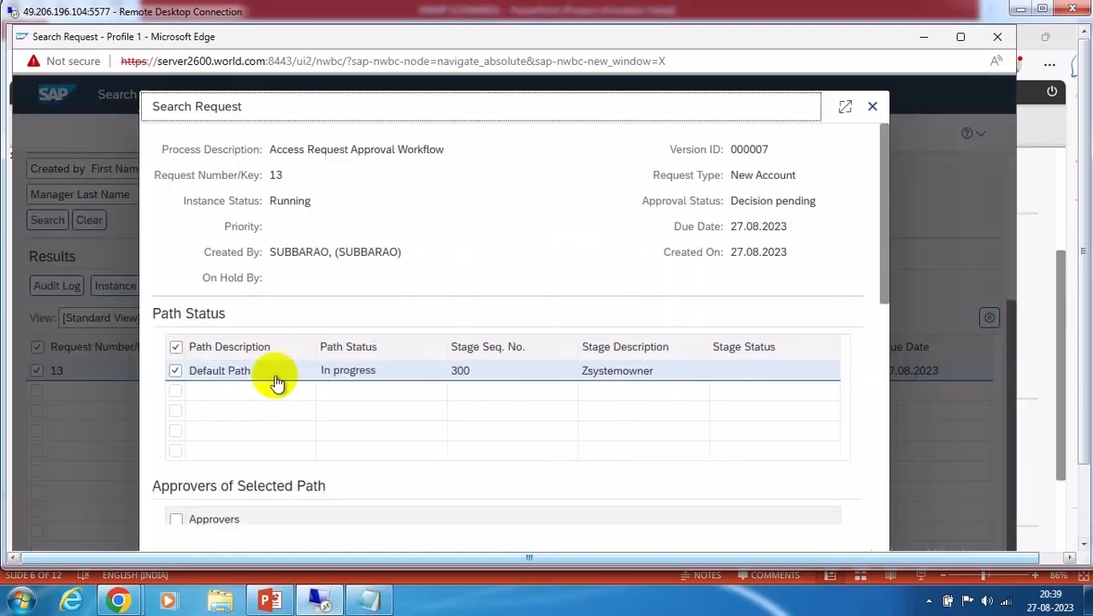
scroll(444, 457, "down", 3)
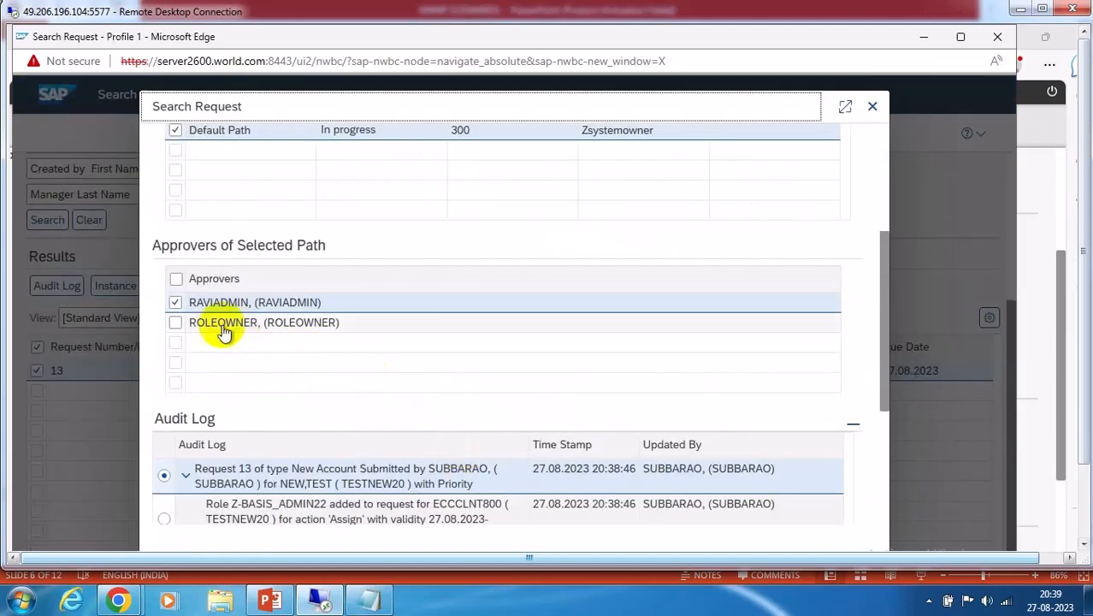
left_click(872, 106)
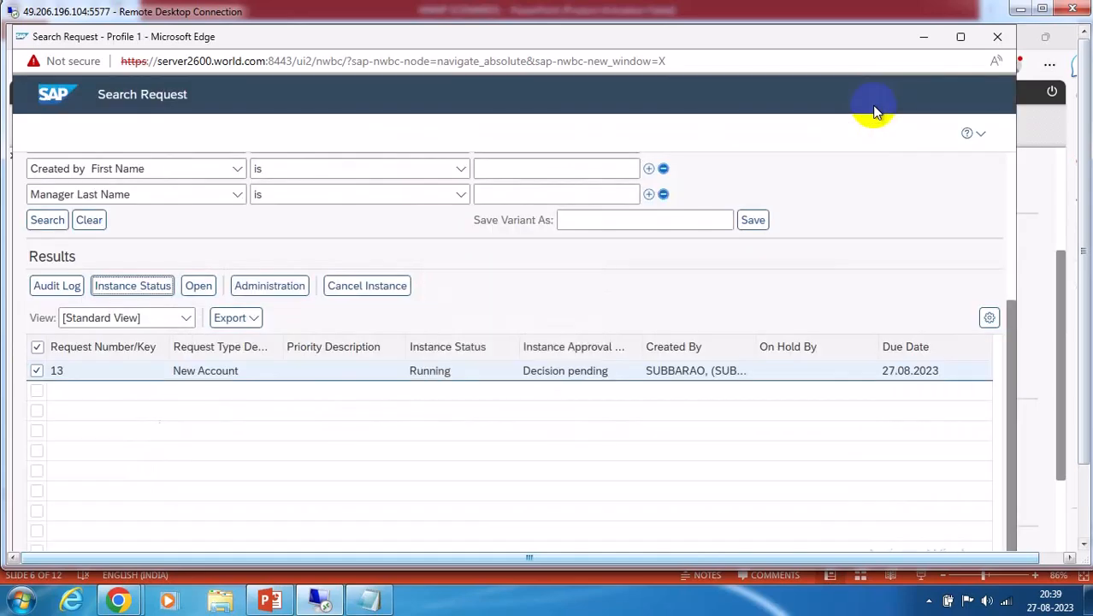
Close the request search window and bring the SAP GUI session forward
left_click(997, 36)
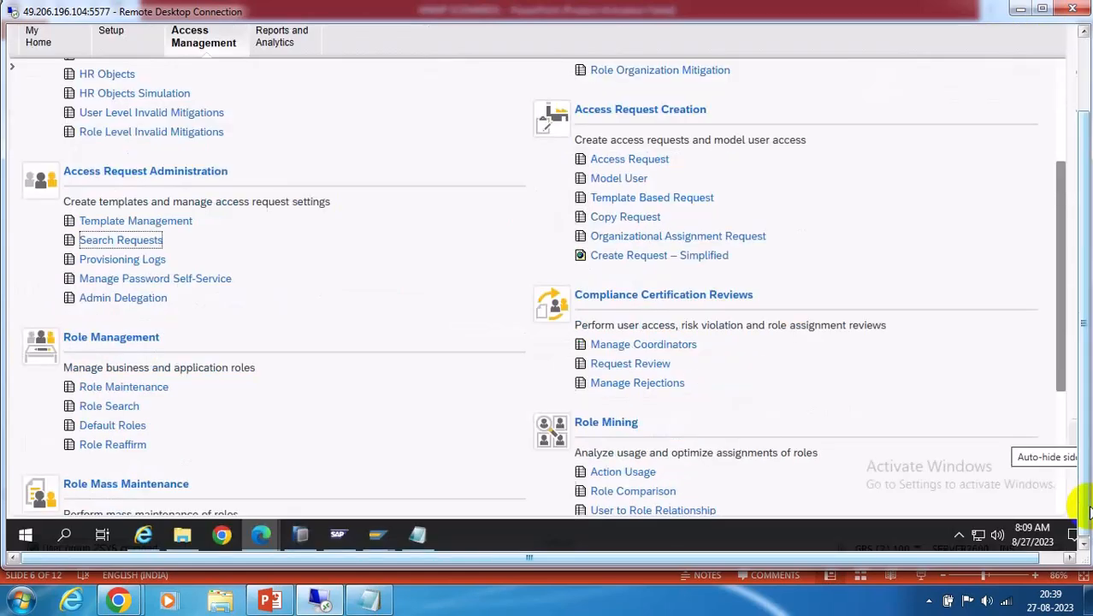
mouse_move(374, 536)
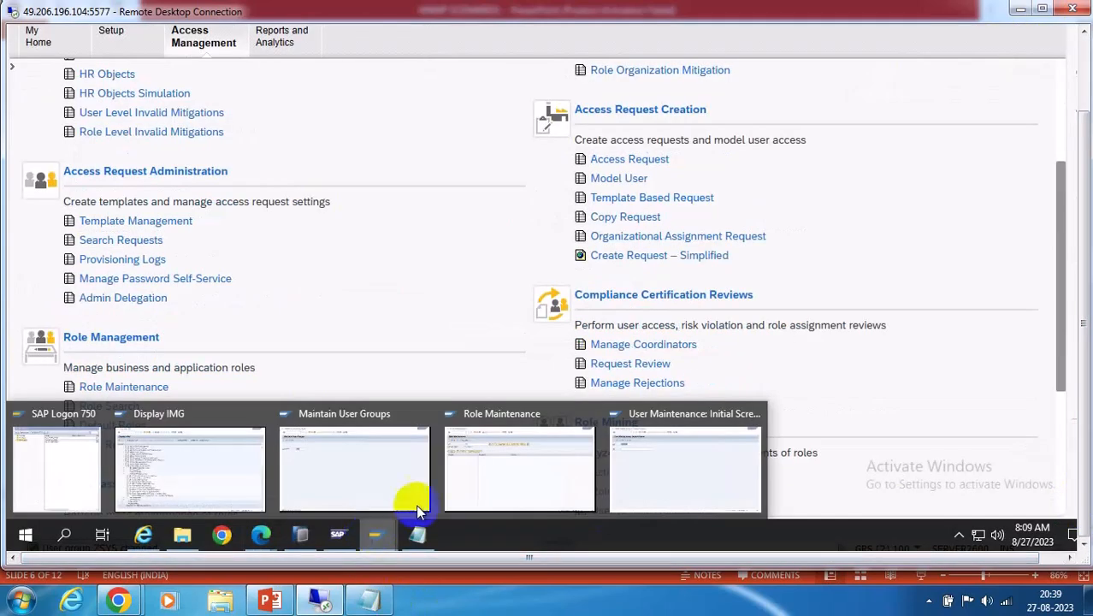
left_click(664, 472)
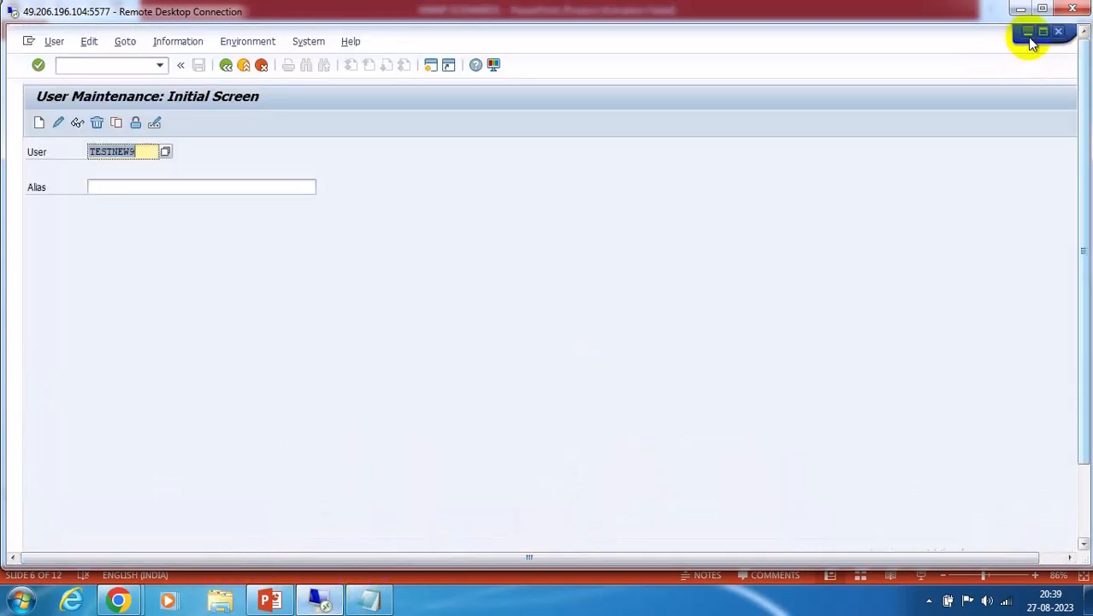
left_click(1026, 37)
left_click(1084, 509)
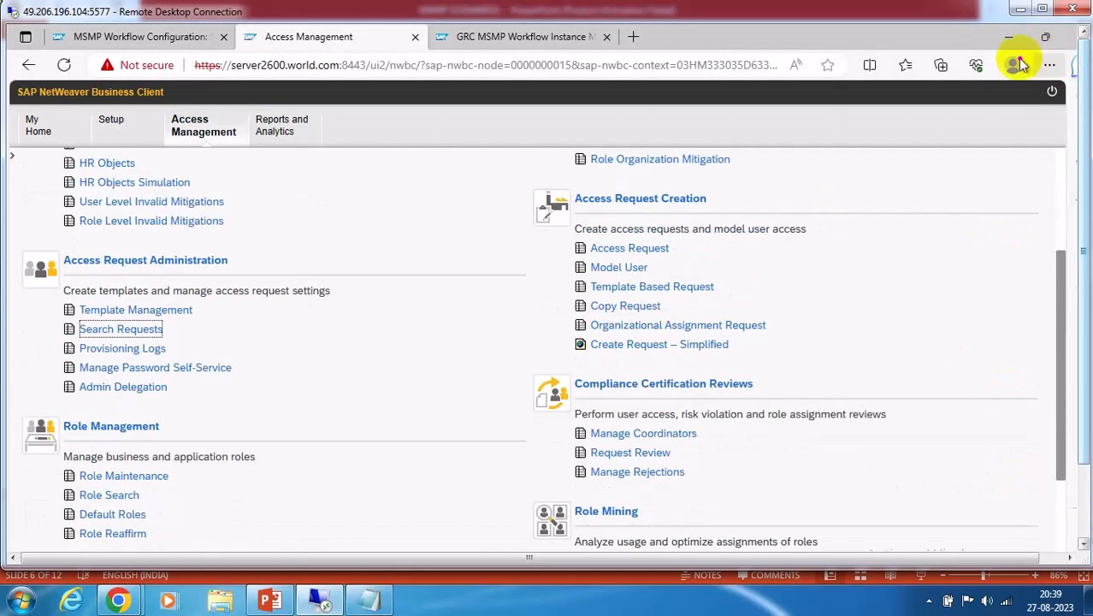
left_click(1009, 38)
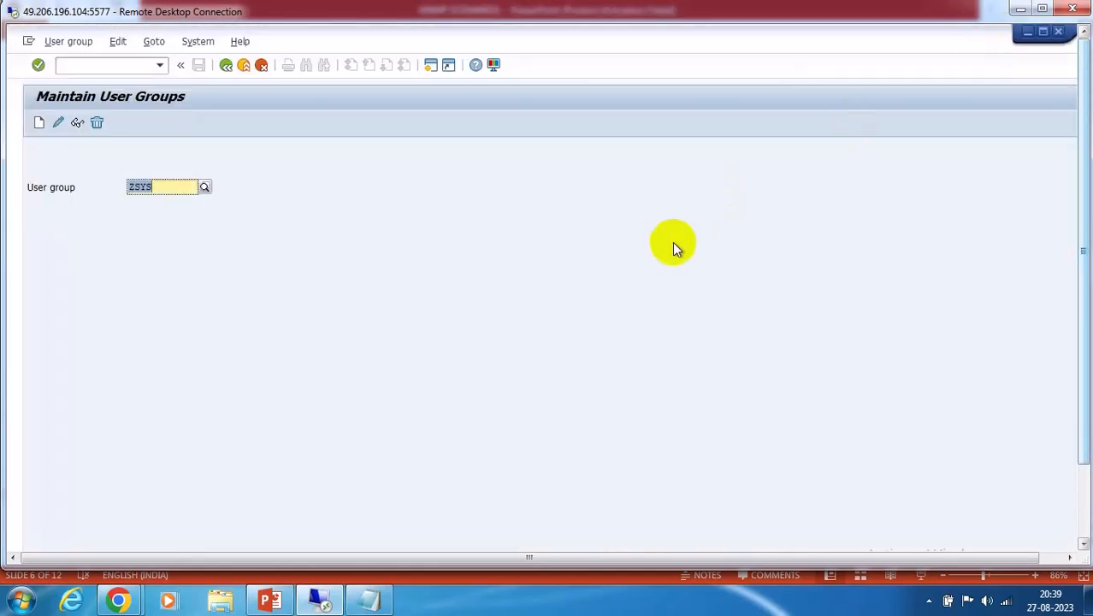
Run /NSU01 and set a new password for user ROLEOWNER
left_click(98, 69)
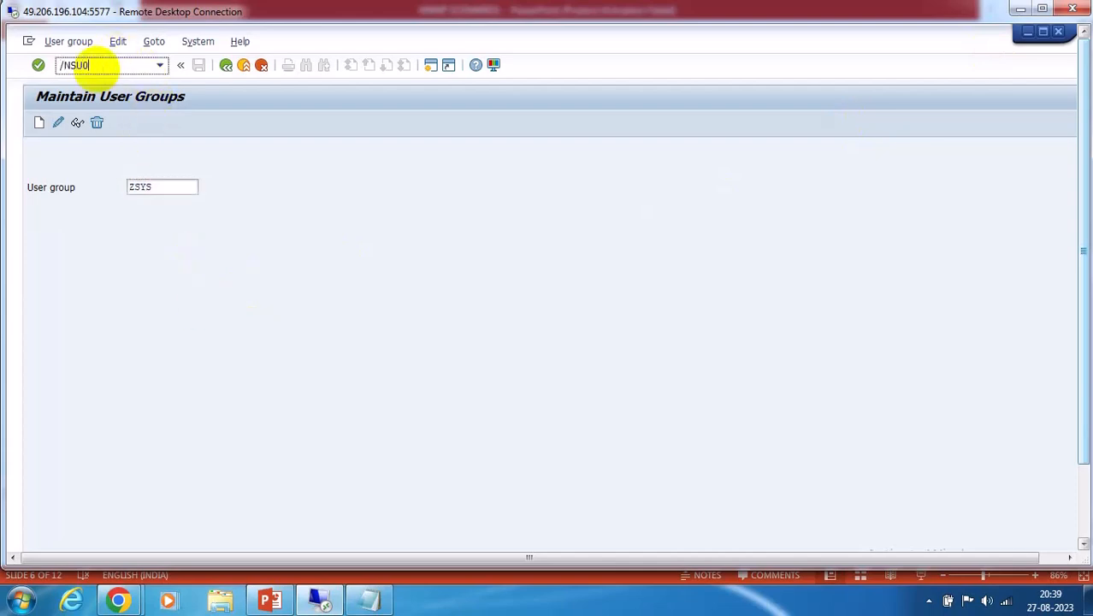
key("Return")
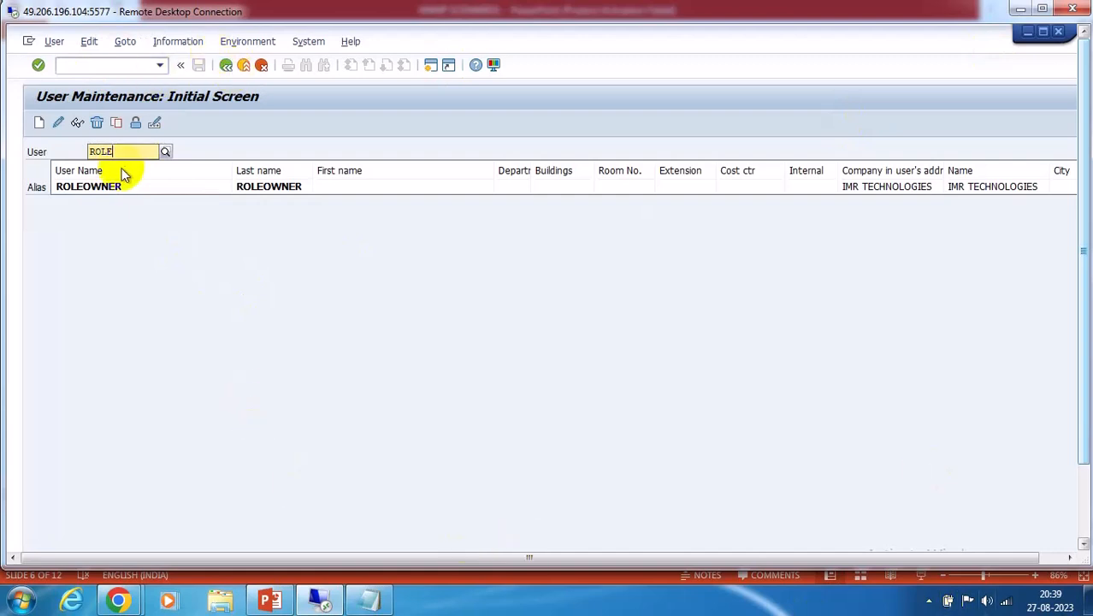
left_click(117, 189)
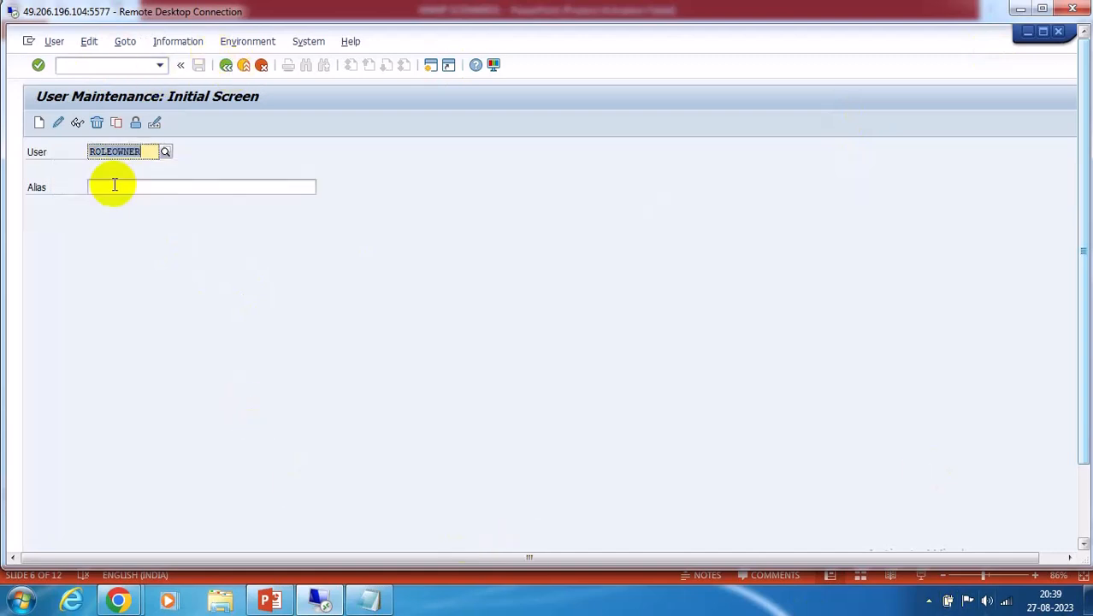
left_click(154, 125)
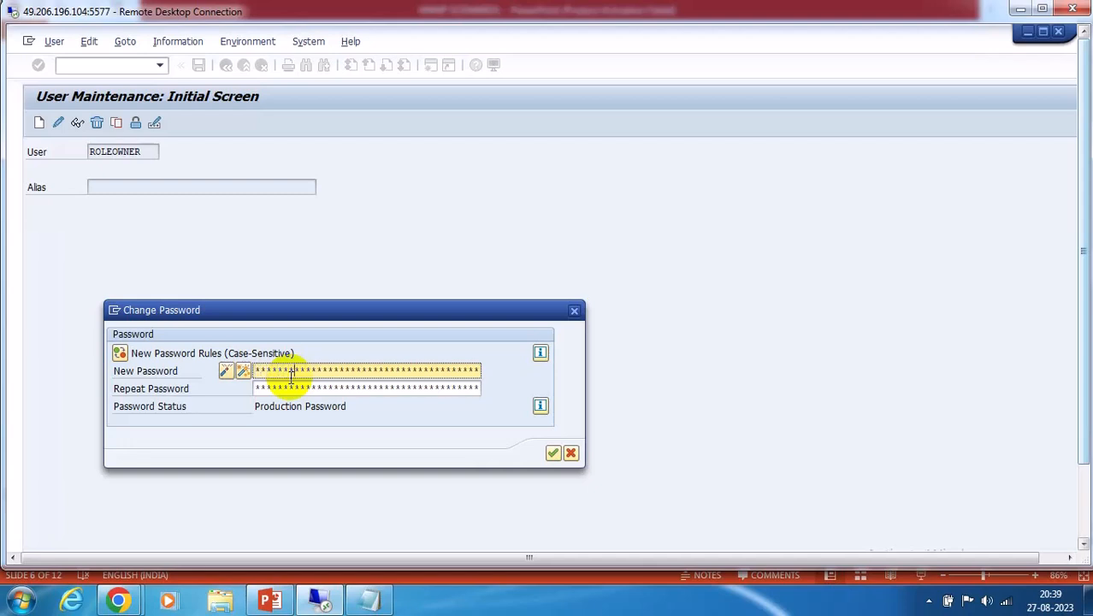
key("Tab")
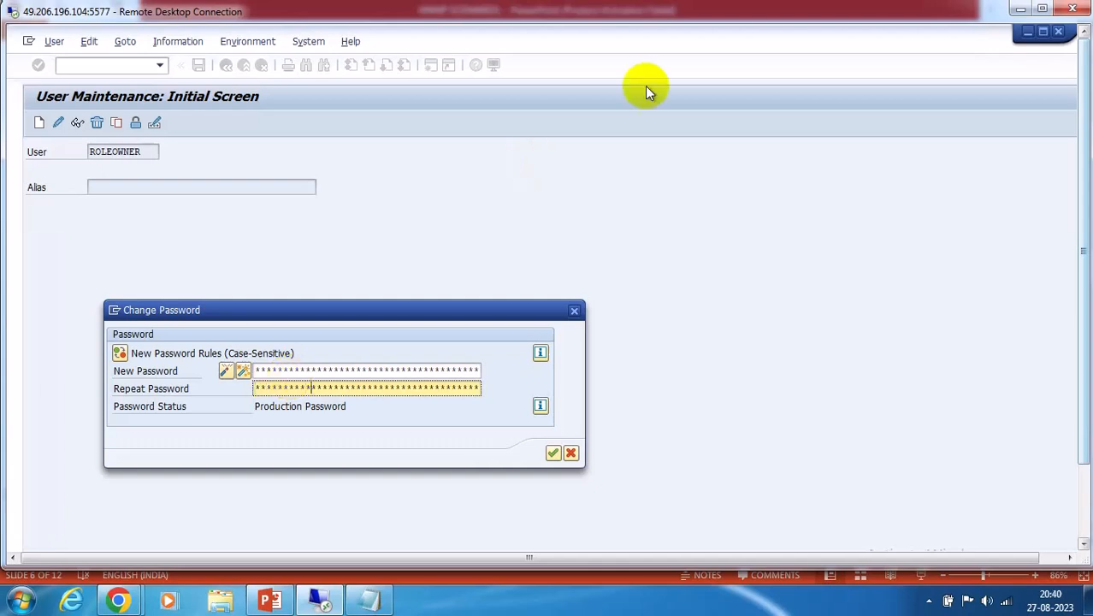
left_click(552, 453)
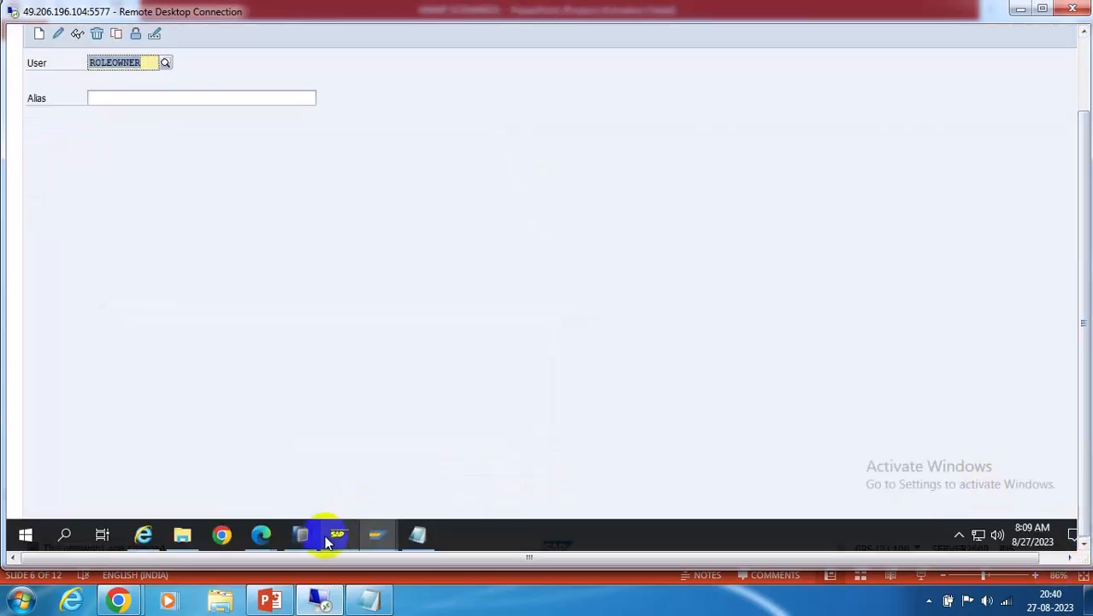
Close the leftover Copy Request window and minimize the User Maintenance and SAP Logon windows
mouse_move(257, 532)
left_click(432, 452)
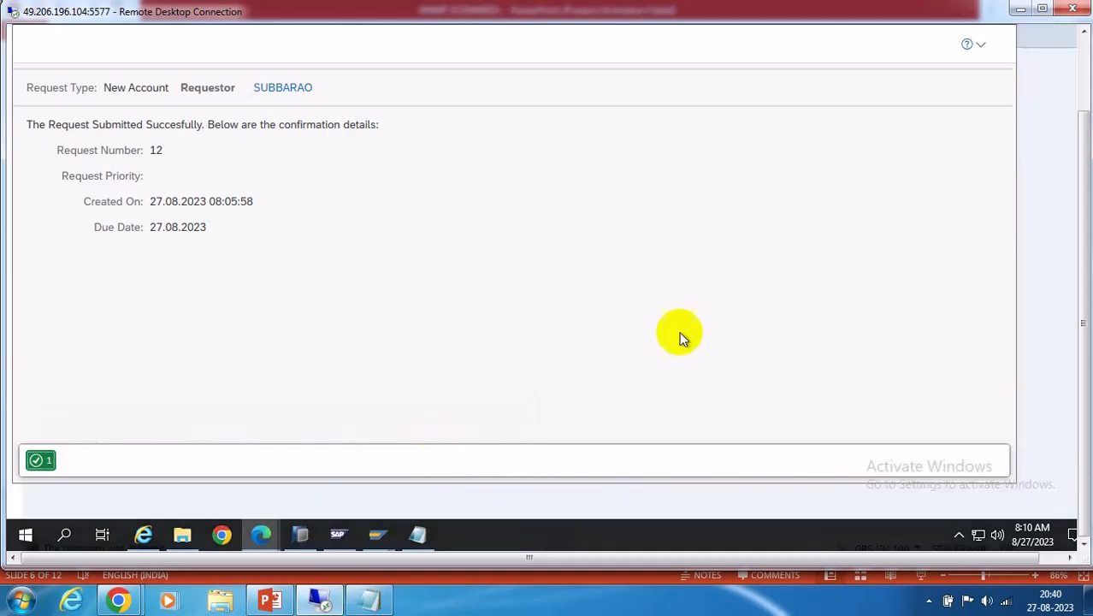
left_click(1085, 52)
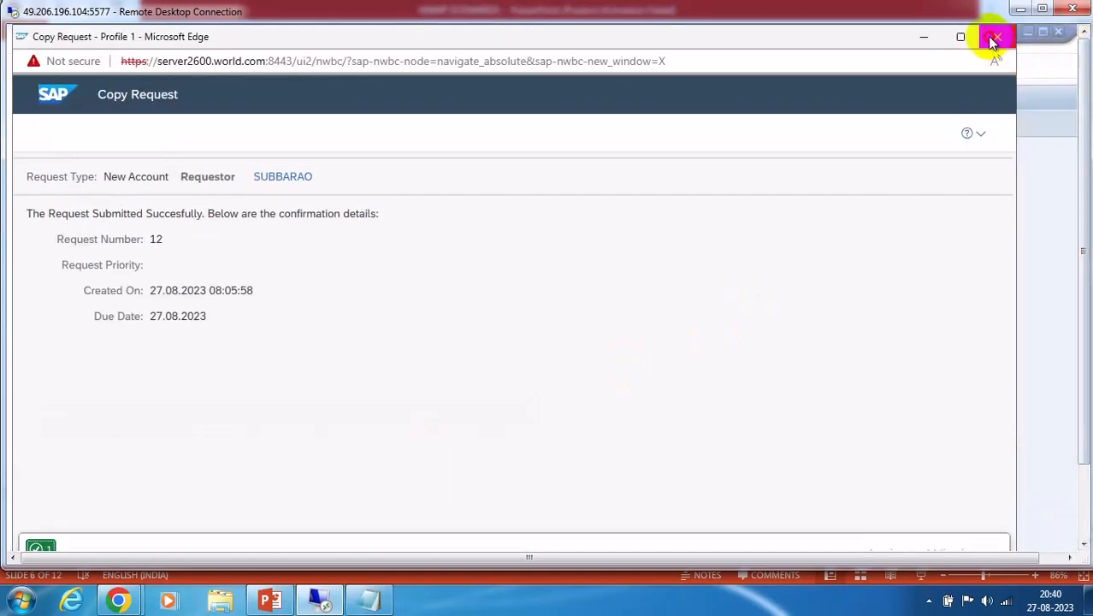
left_click(994, 38)
left_click(1080, 477)
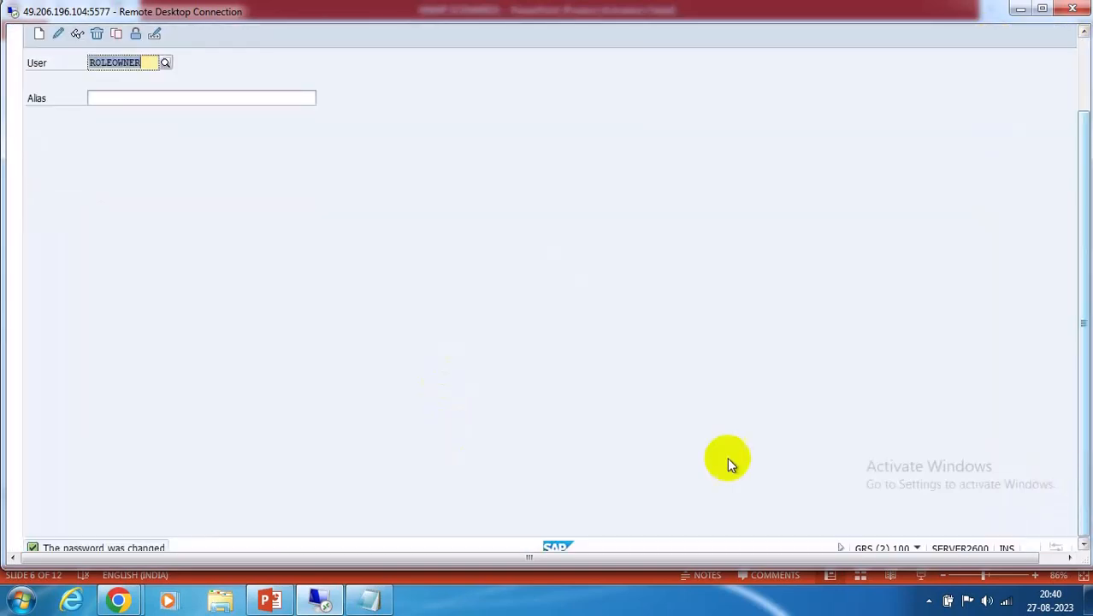
left_click(1068, 557)
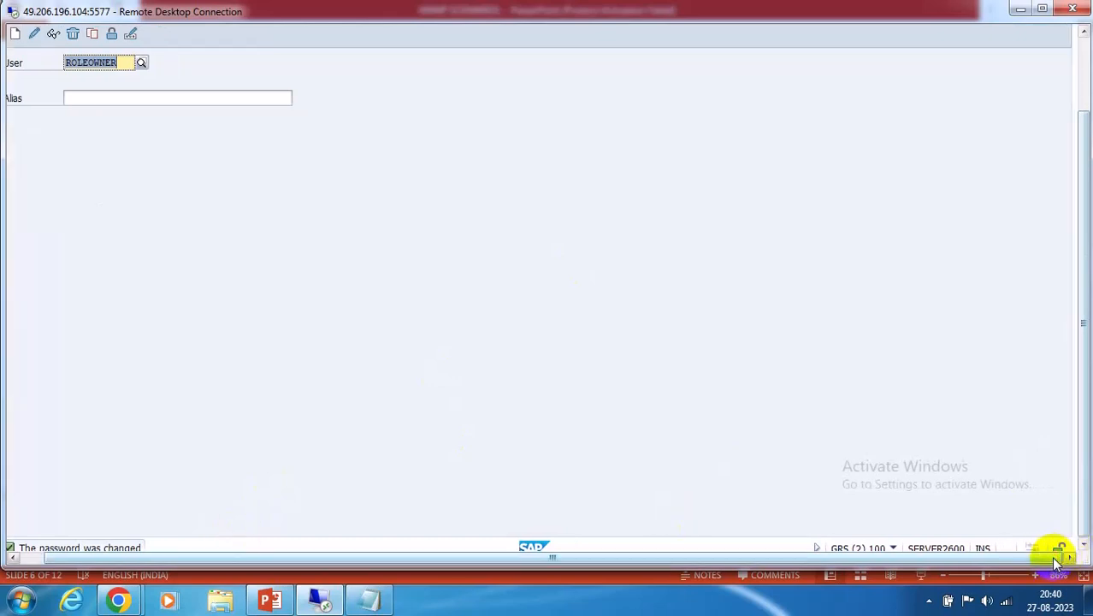
left_click(1079, 92)
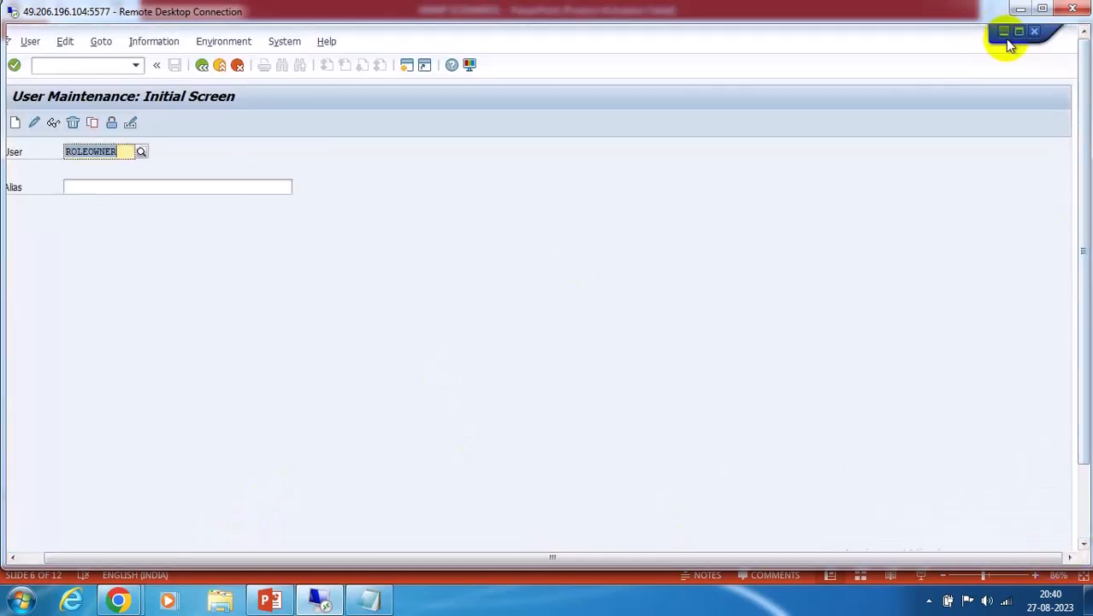
left_click(1004, 34)
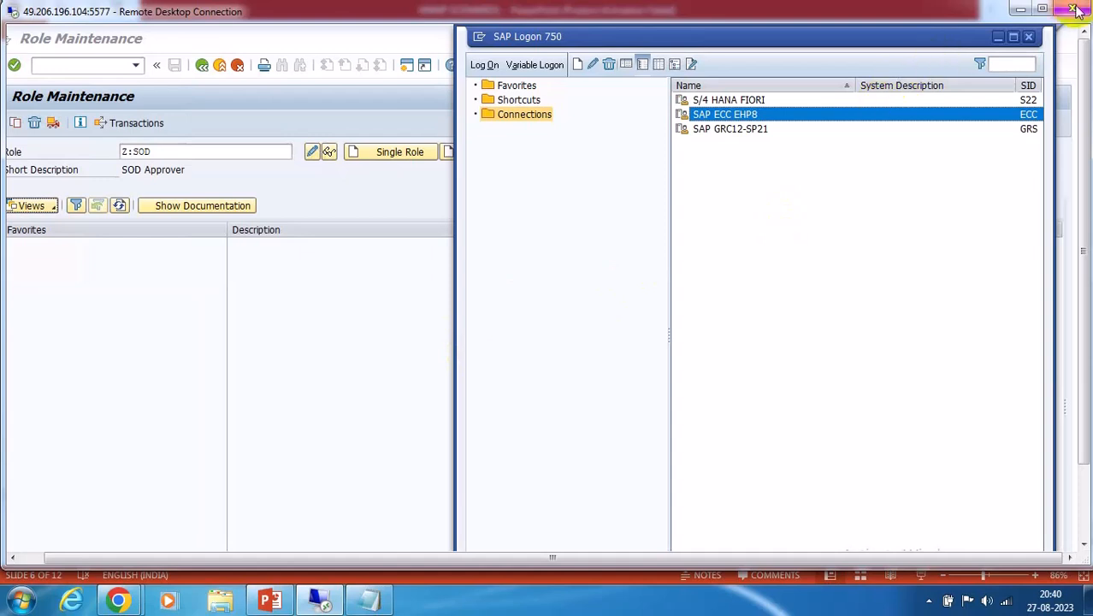
left_click(999, 37)
left_click(1081, 500)
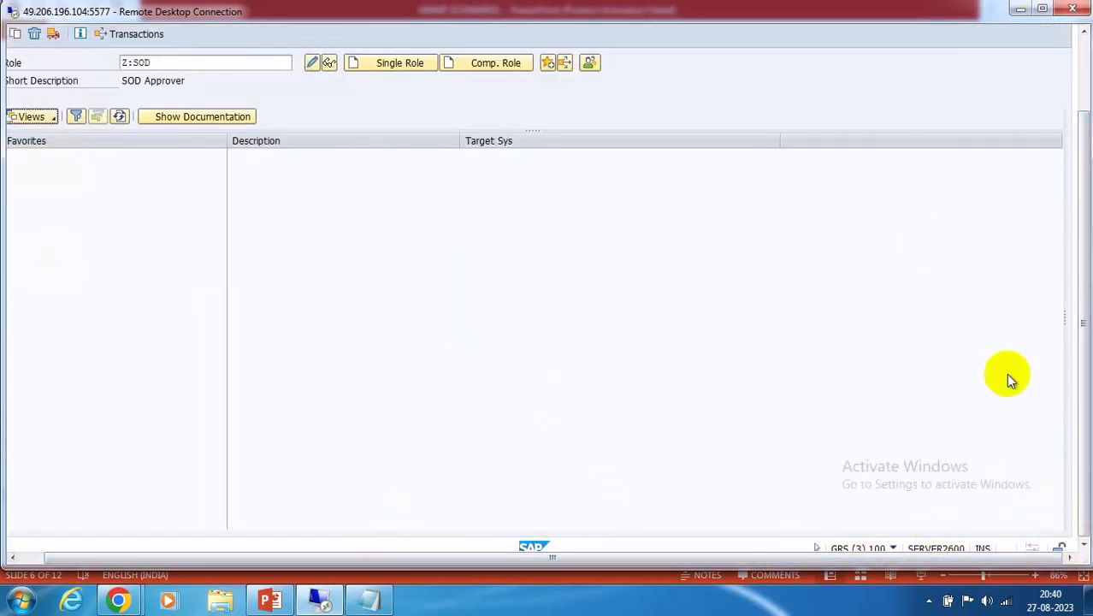
Minimize Role Maintenance and IMG windows, close Search Request, and bring Access Management forward
left_click(1045, 8)
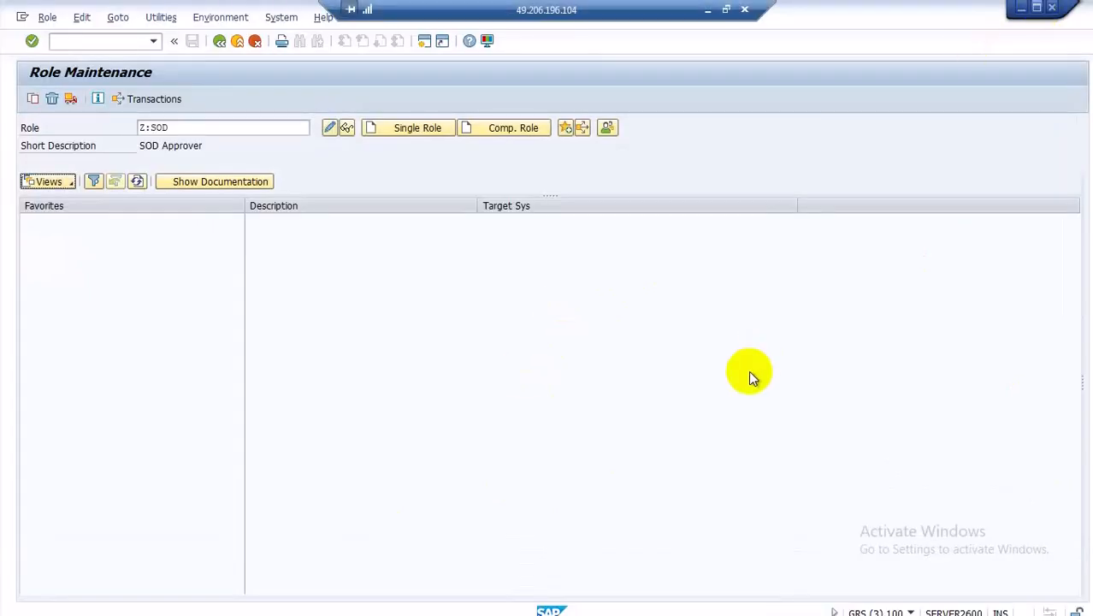
left_click(726, 11)
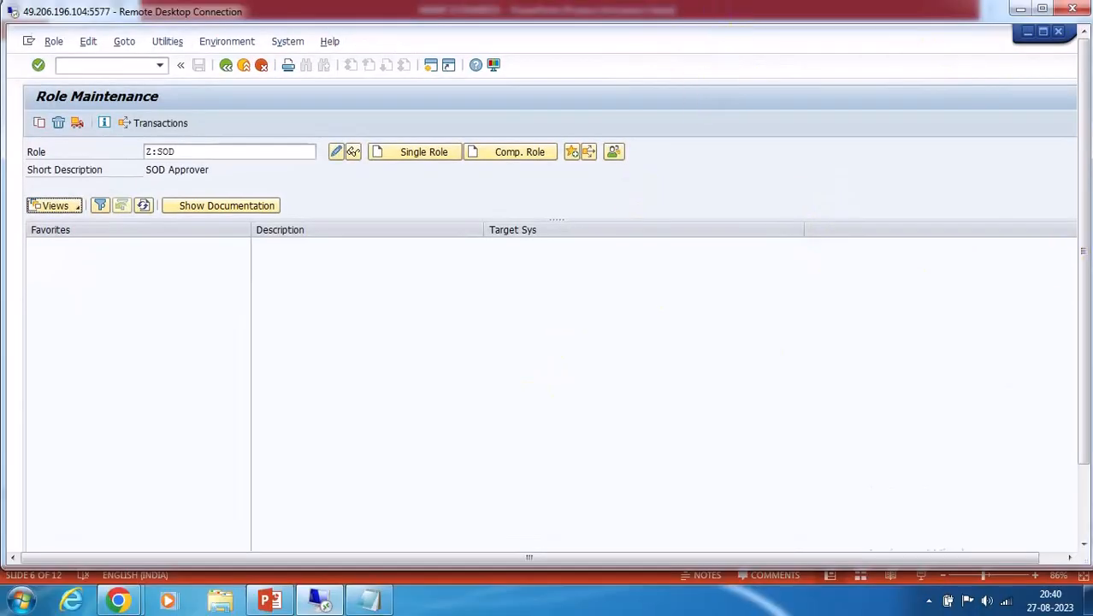
left_click(1085, 485)
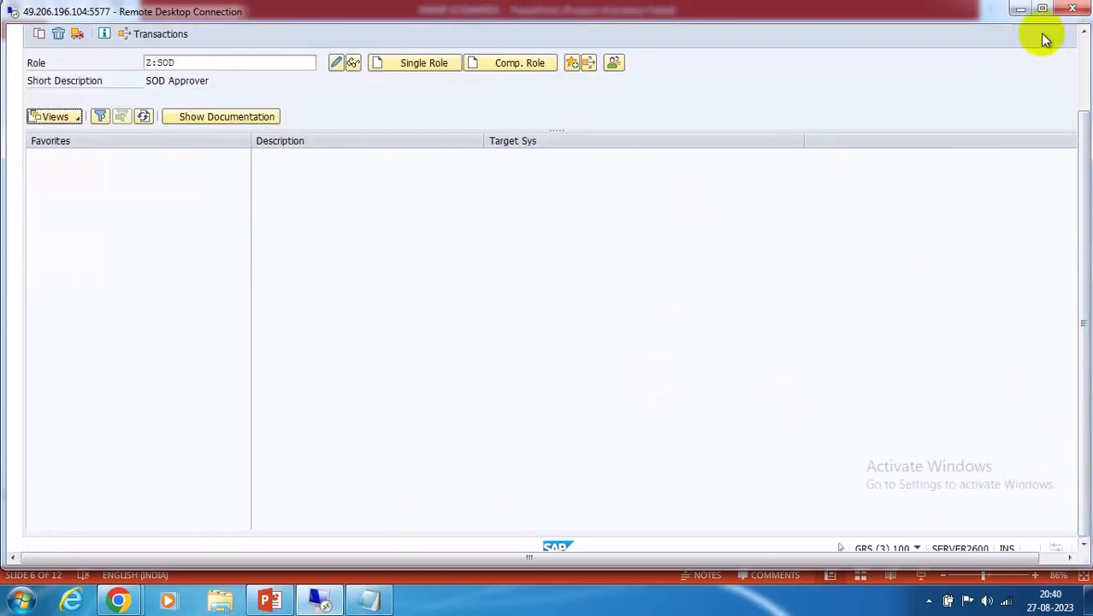
left_click(1081, 42)
left_click(1044, 35)
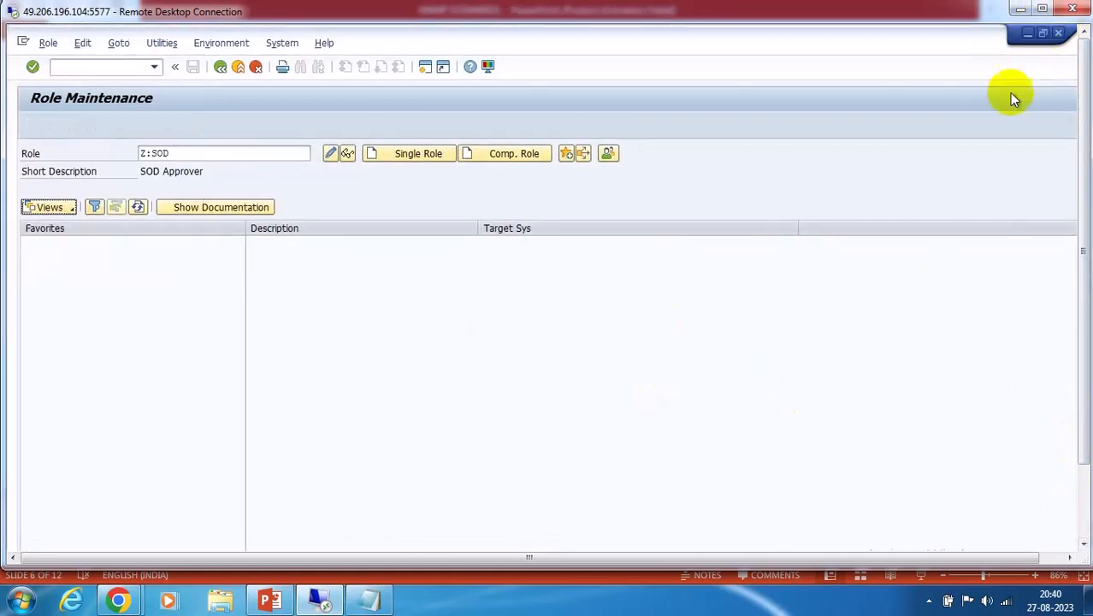
left_click(1027, 34)
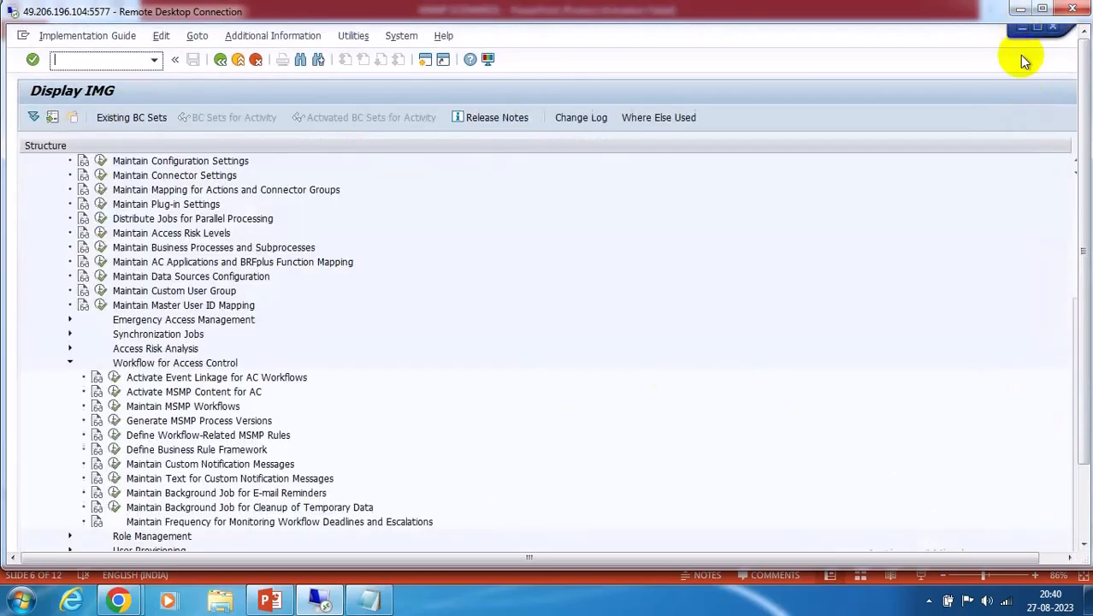
left_click(1023, 32)
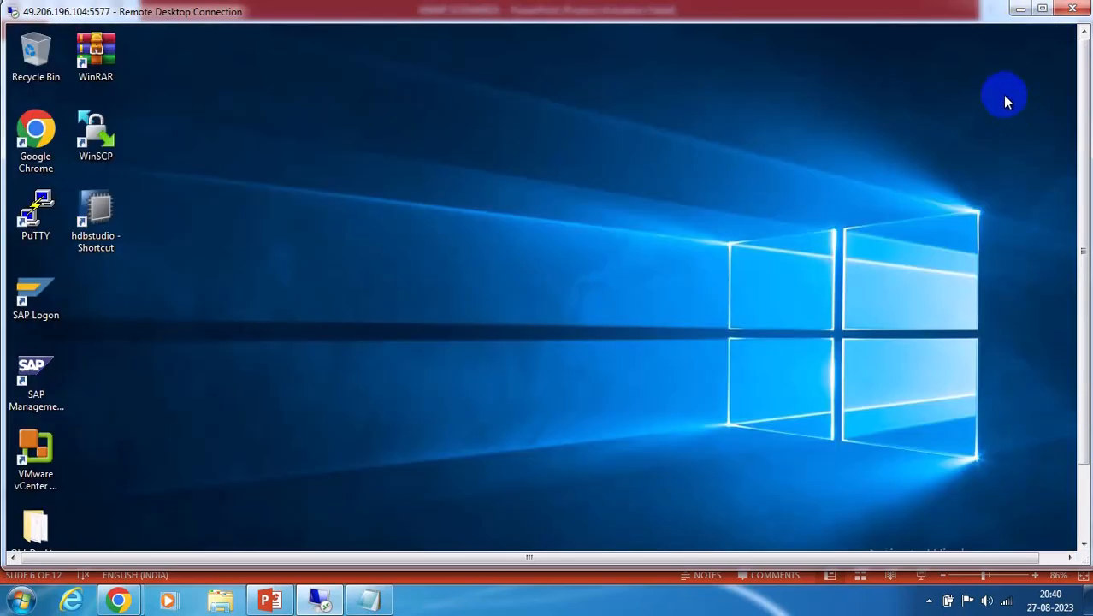
left_click(1082, 499)
mouse_move(263, 537)
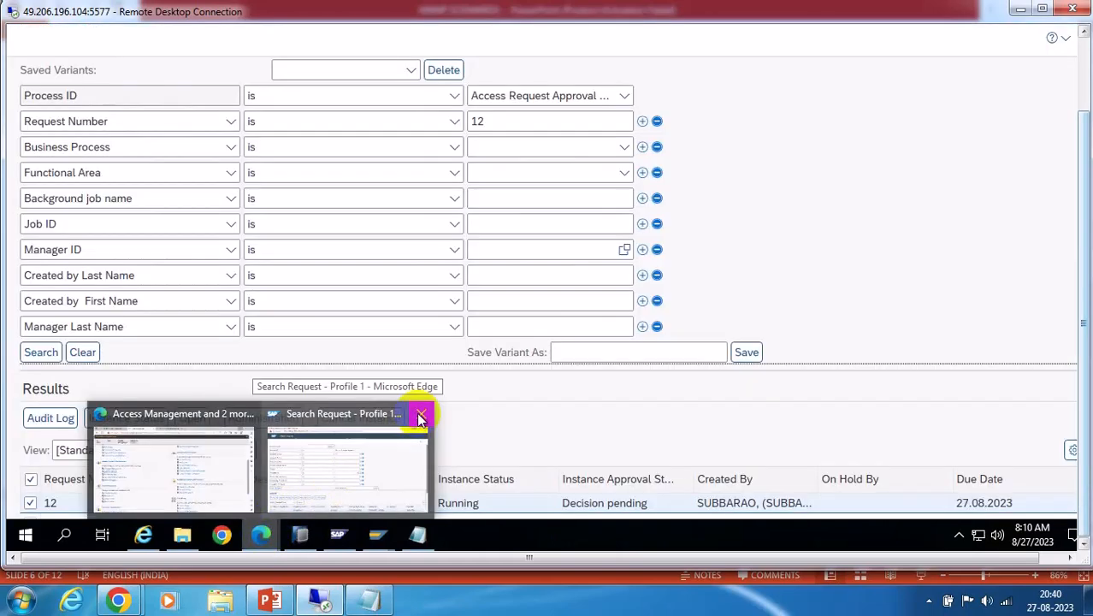
left_click(421, 416)
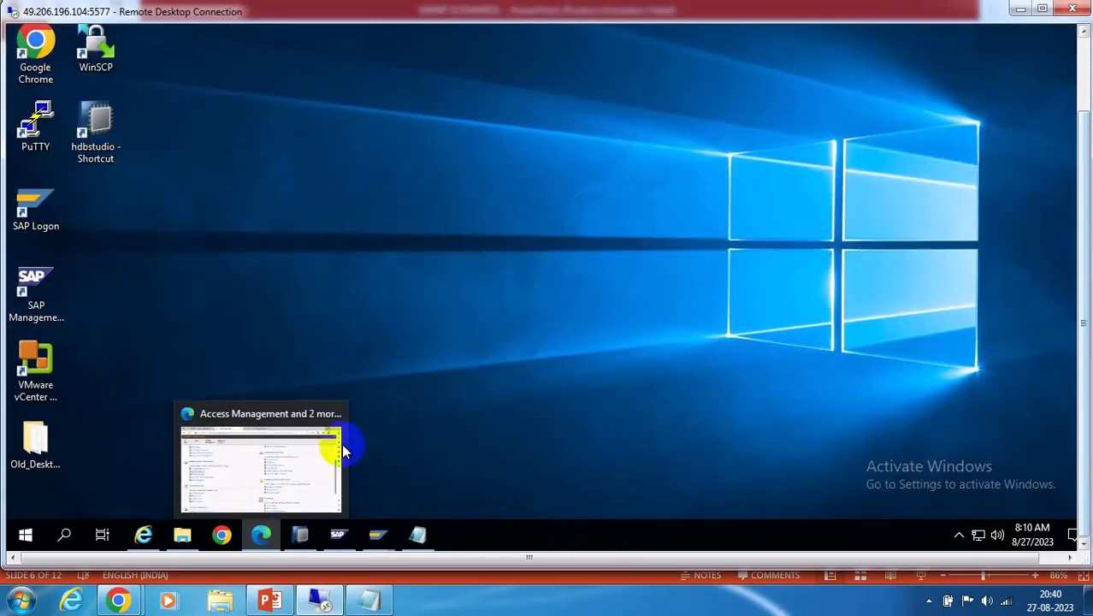
left_click(274, 452)
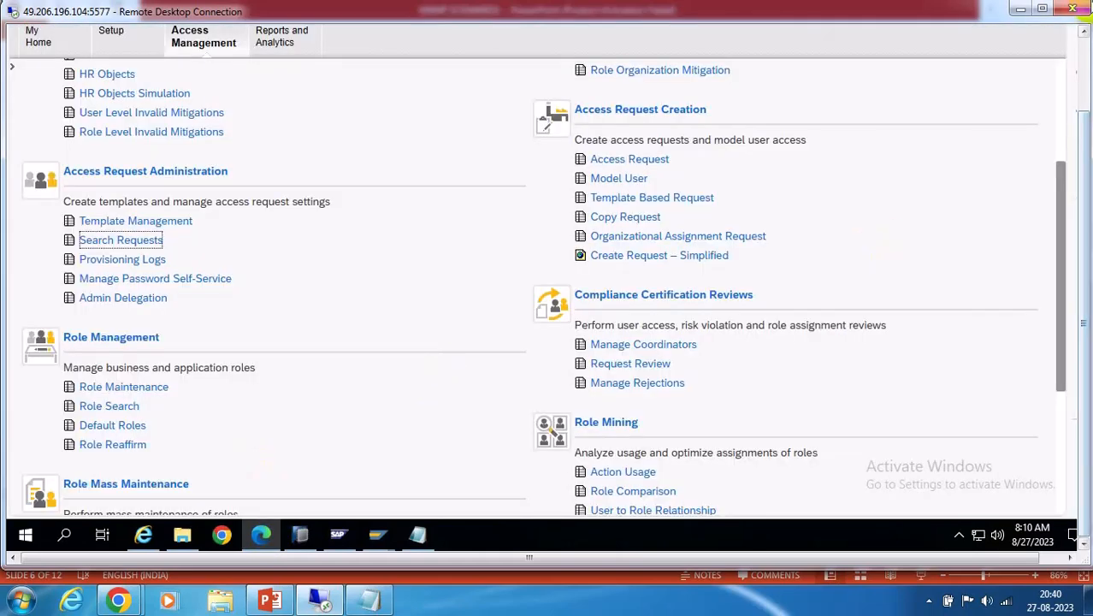
left_click(1081, 61)
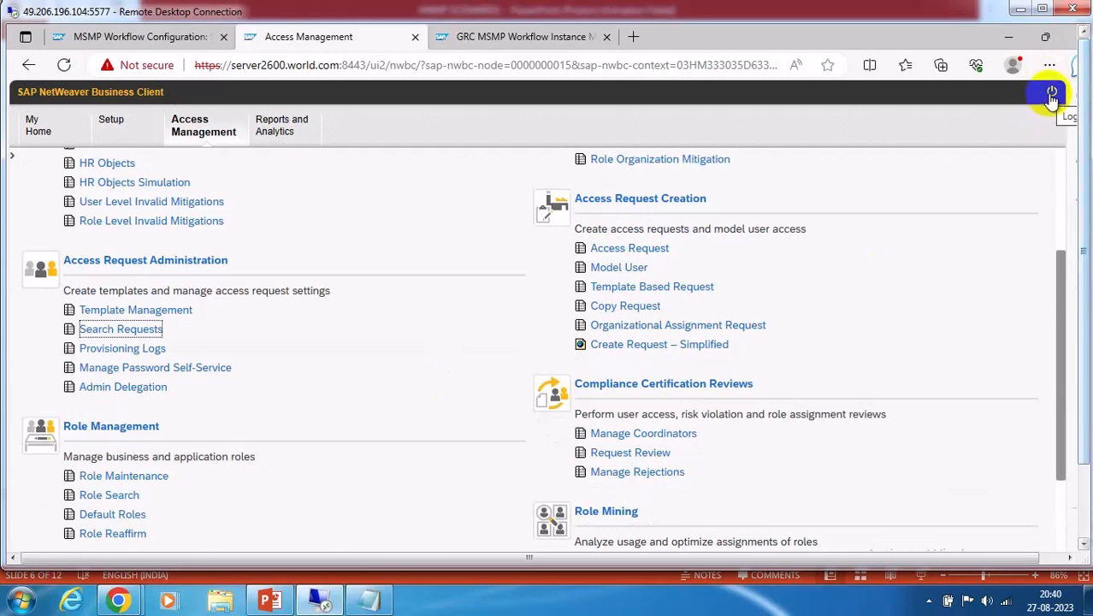
Log off GRC, close the MSMP Instance Monitor tab, and restart to the logon page
left_click(1053, 94)
left_click(587, 399)
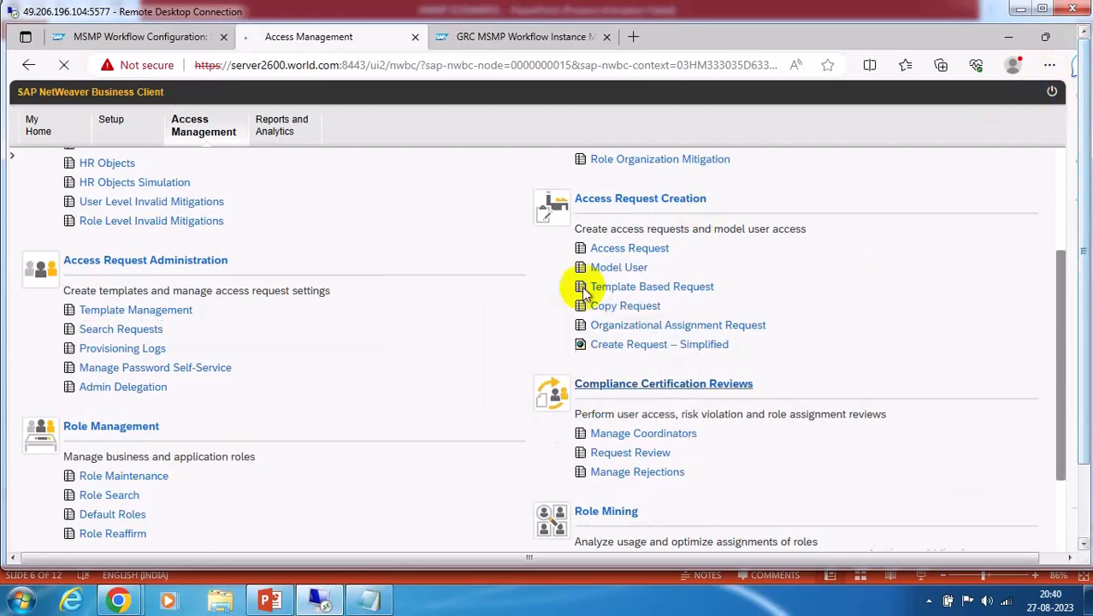
left_click(556, 44)
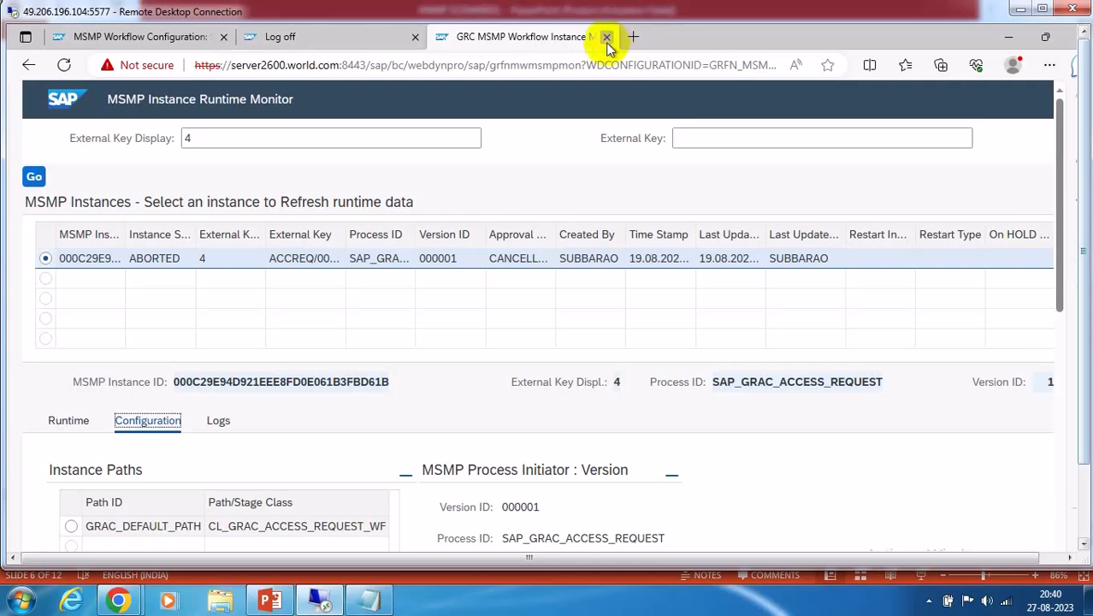
left_click(608, 39)
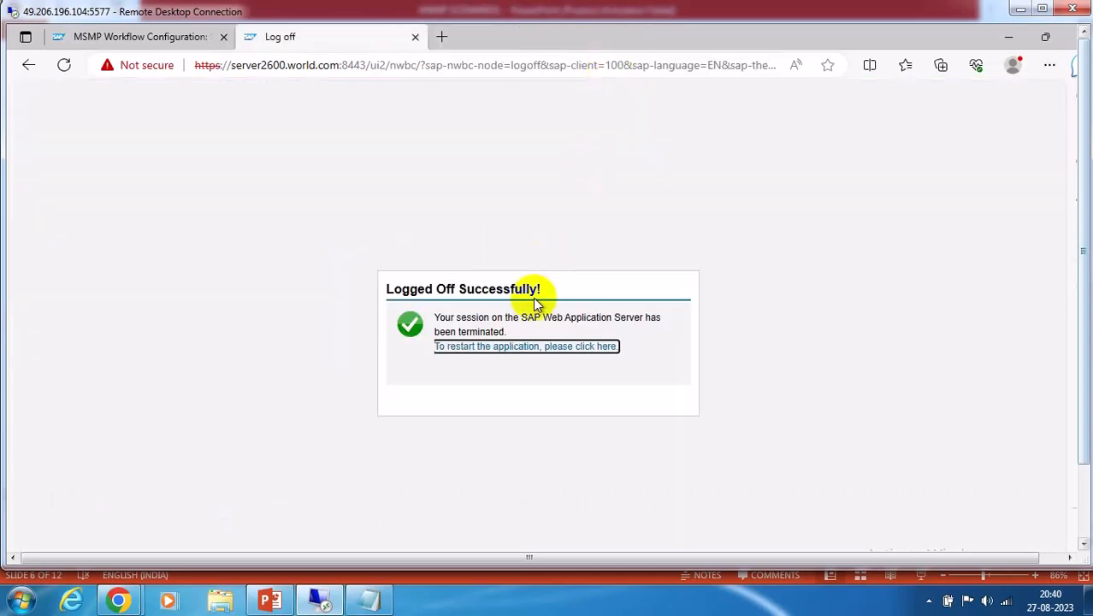
left_click(500, 348)
Log on as the roleowner user
left_click(480, 288)
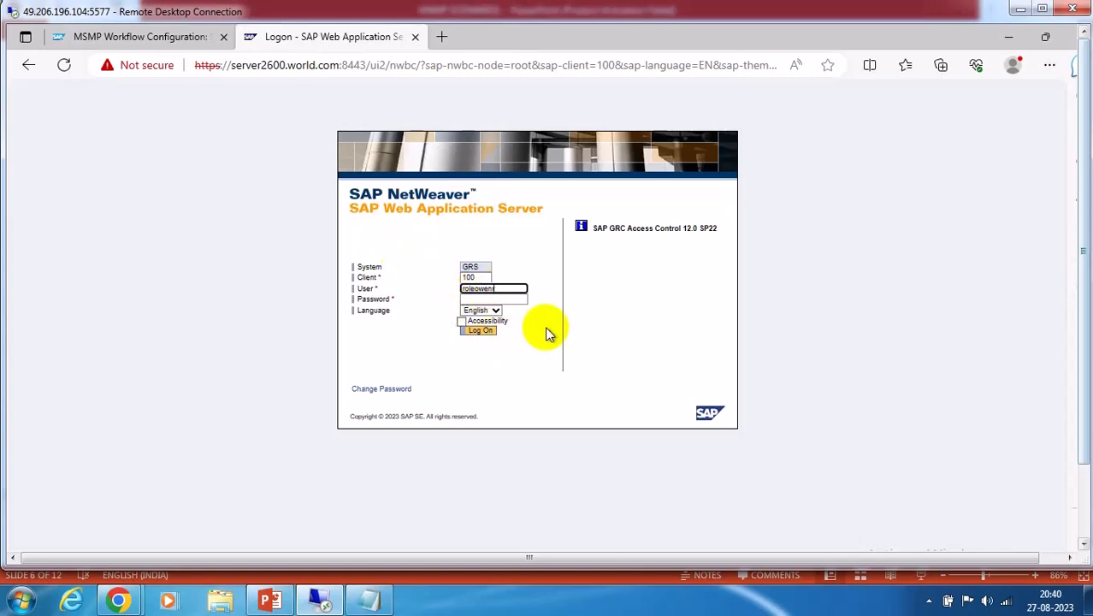
type("ner")
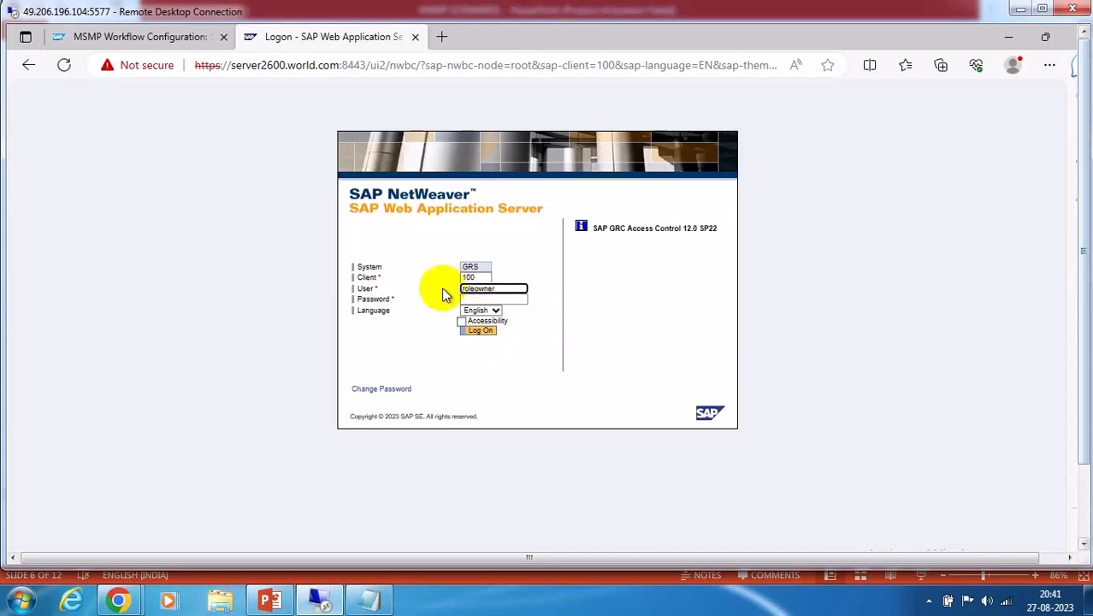
left_click(469, 298)
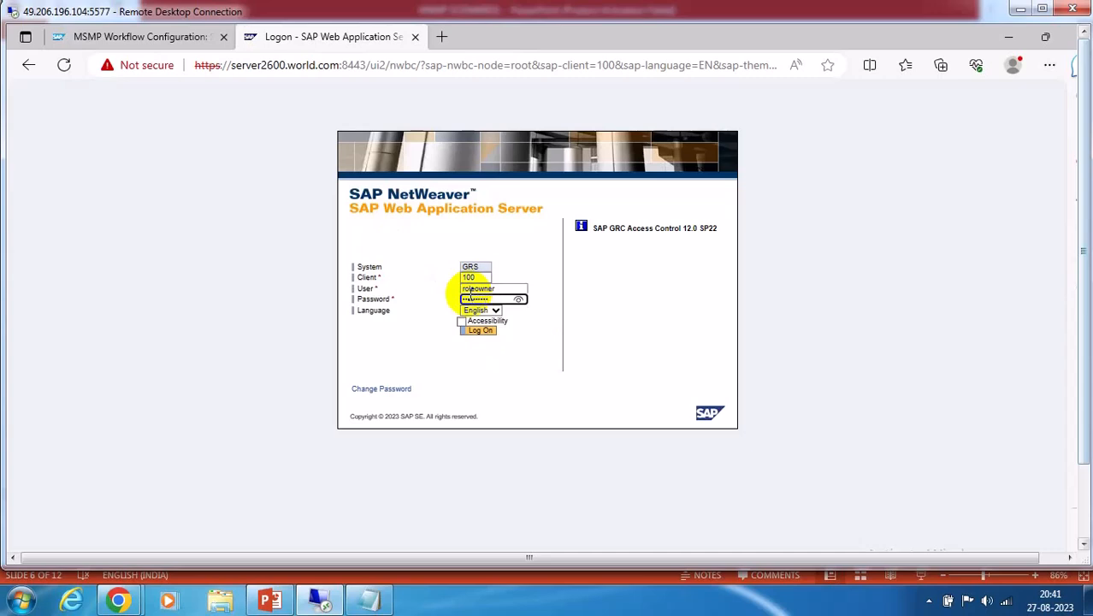
left_click(481, 330)
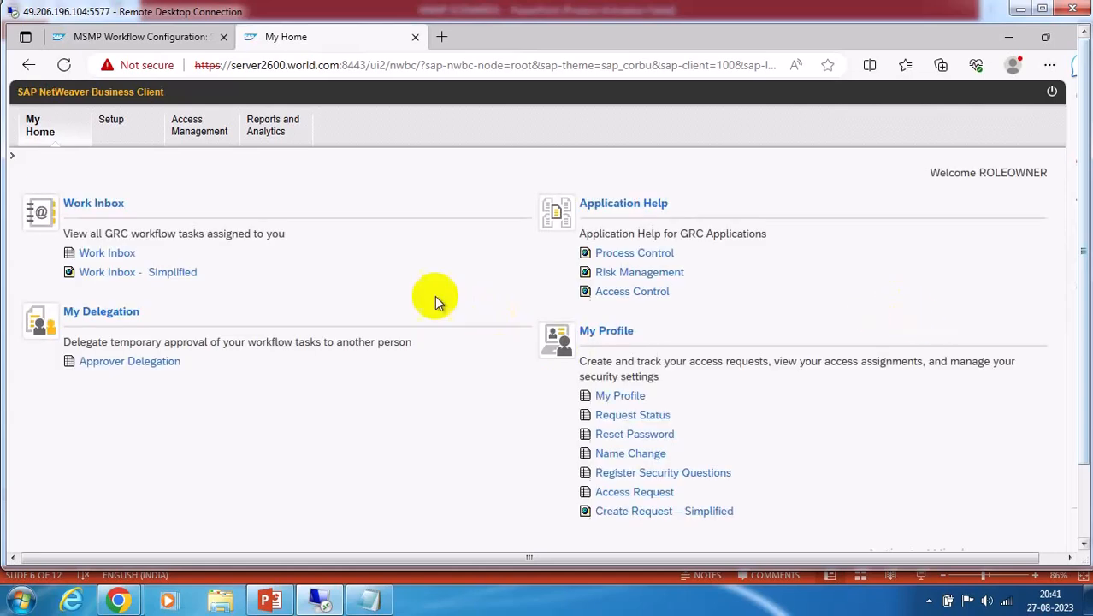
Open request 13's work item, run risk analysis, submit the approval, and close the windows
left_click(107, 253)
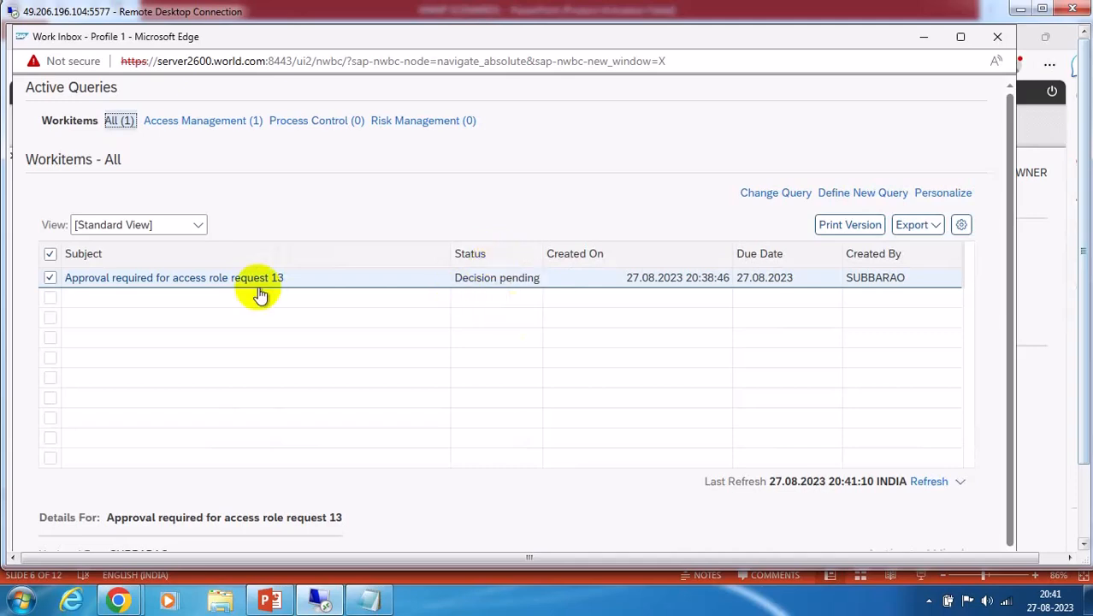
left_click(203, 280)
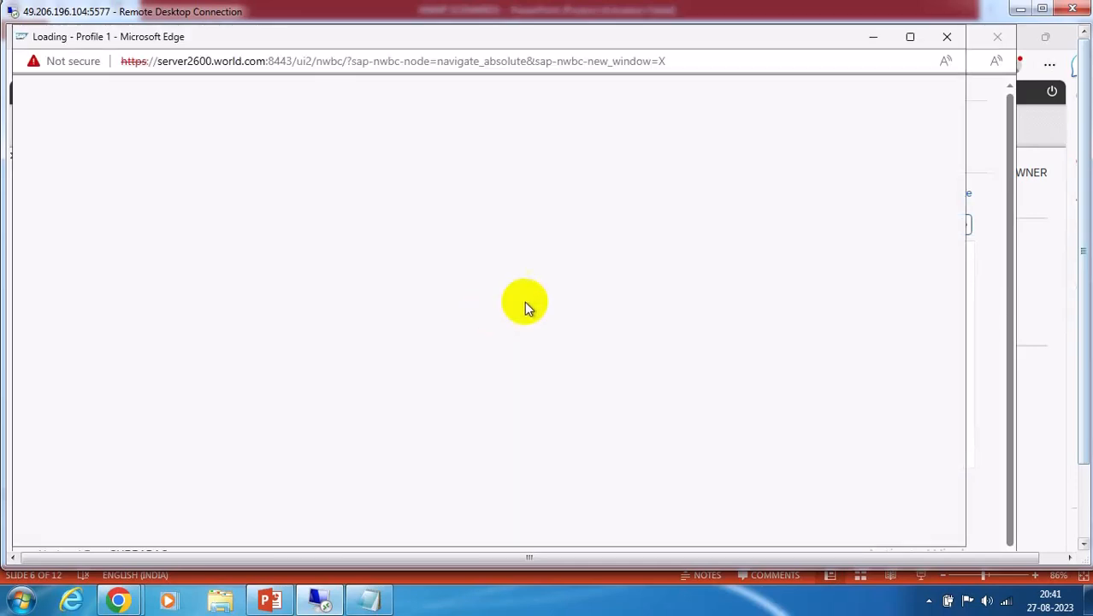
scroll(501, 386, "down", 2)
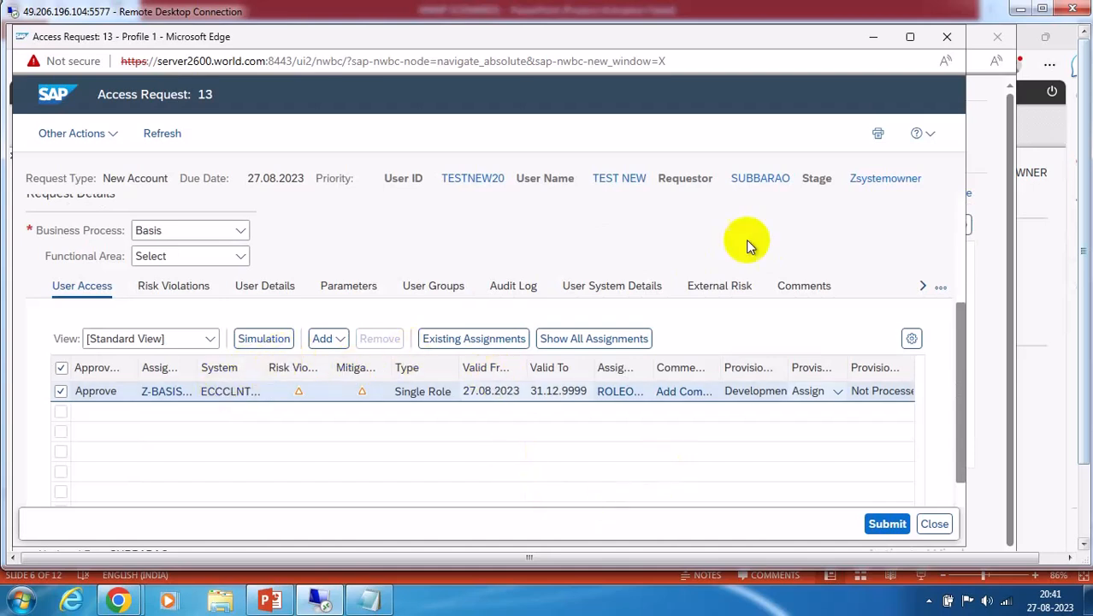
left_click(198, 285)
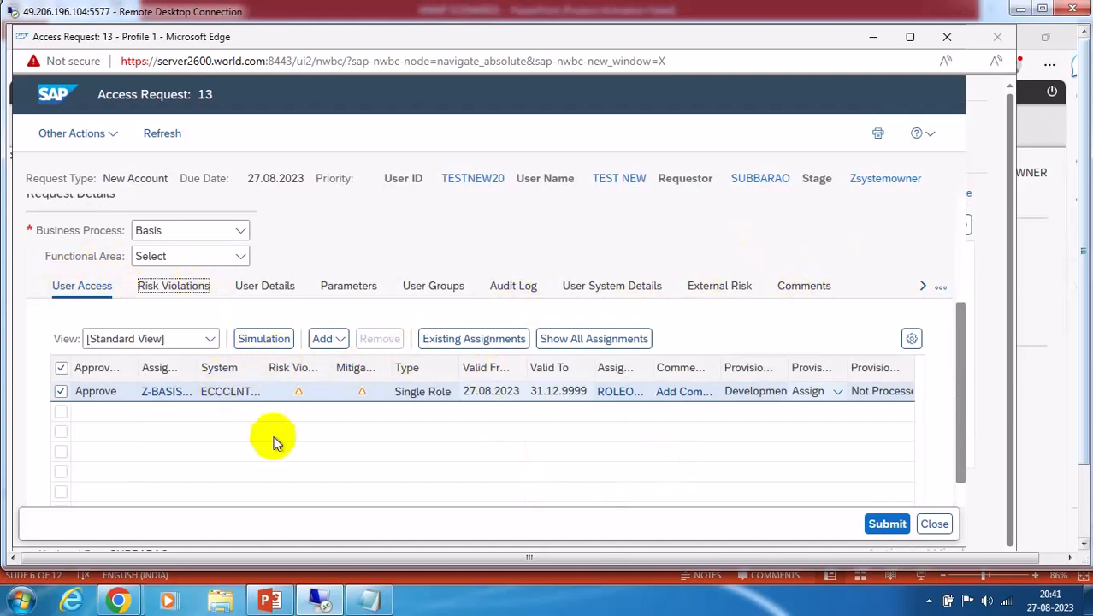
scroll(410, 420, "down", 3)
left_click(99, 392)
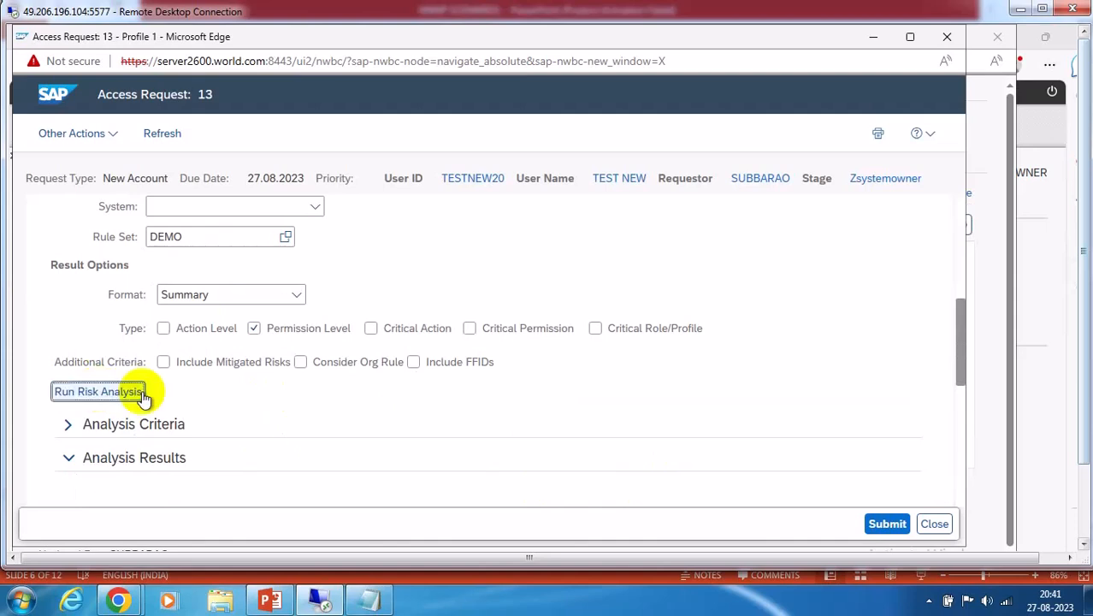
left_click(885, 525)
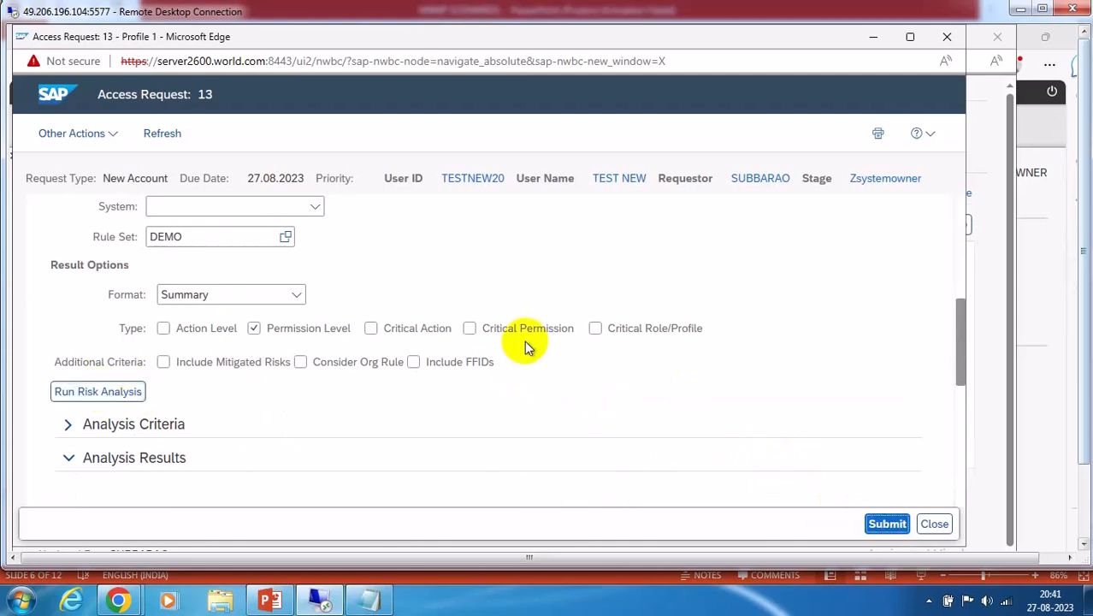
left_click(933, 524)
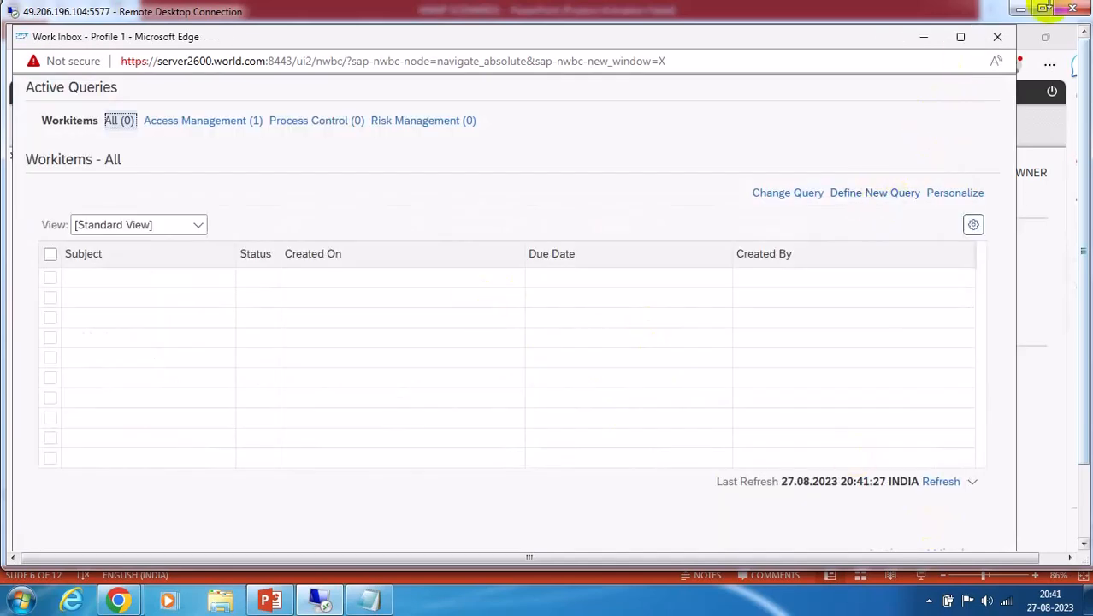
left_click(996, 41)
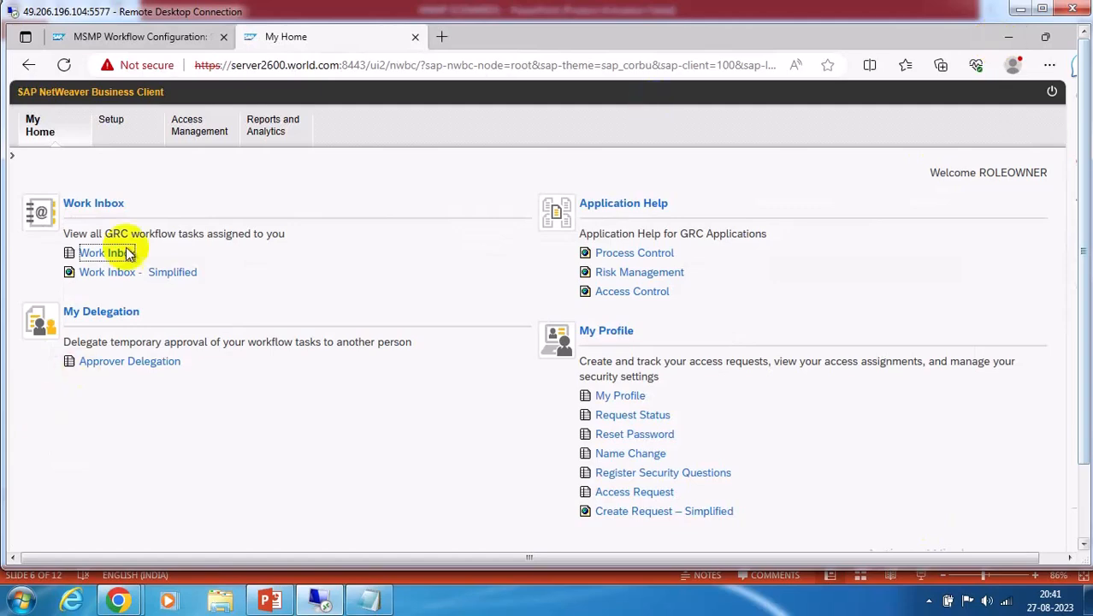
Search for request 13 and show its Instance Status at stage 300, decision pending
left_click(205, 127)
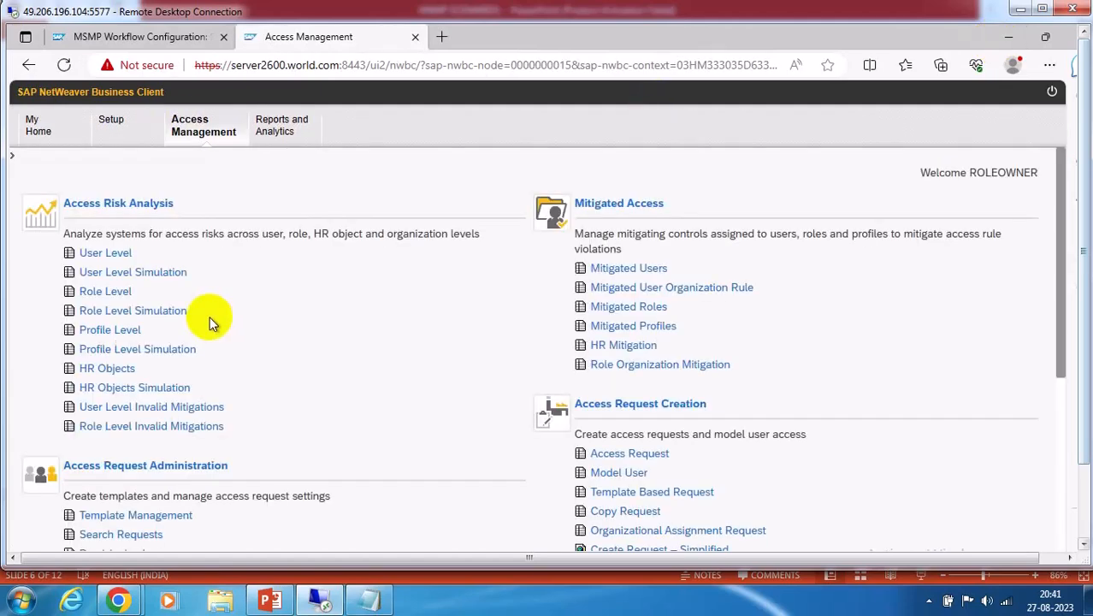
scroll(199, 385, "down", 3)
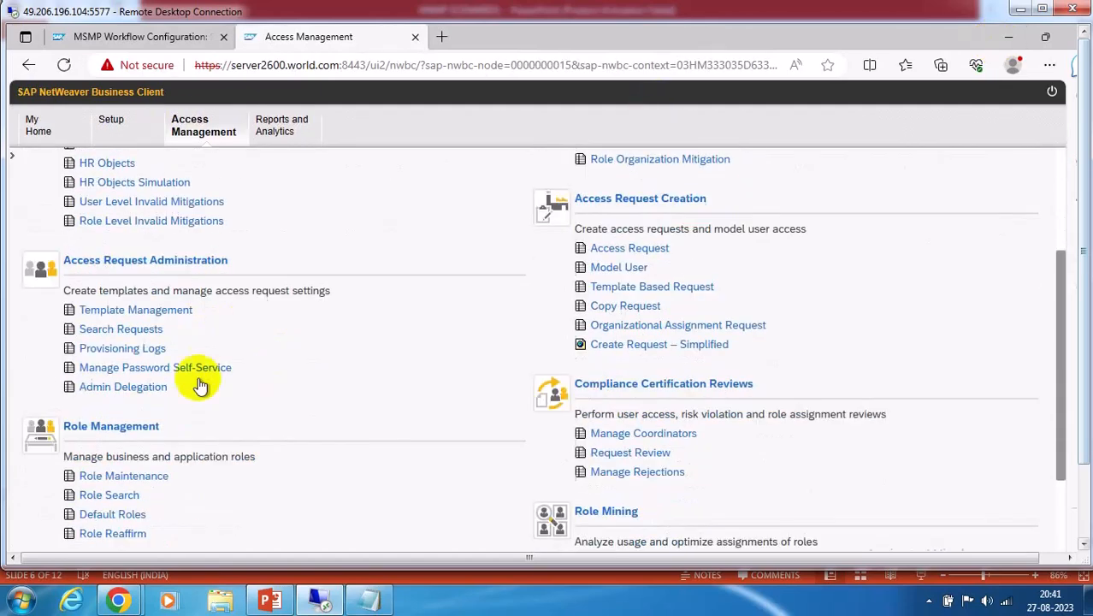
left_click(125, 328)
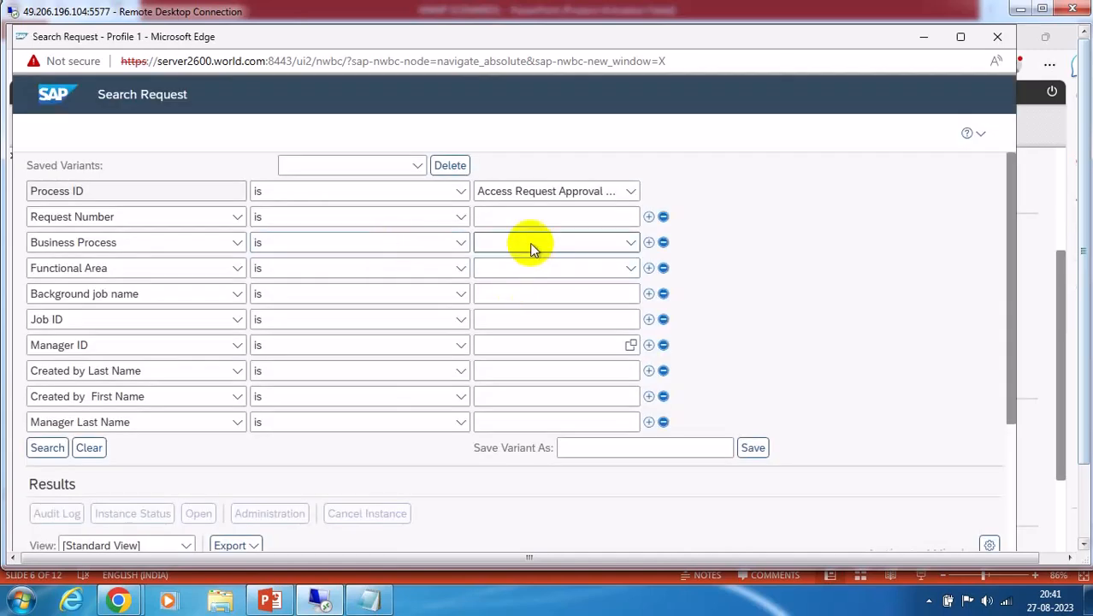
left_click(495, 217)
type("13")
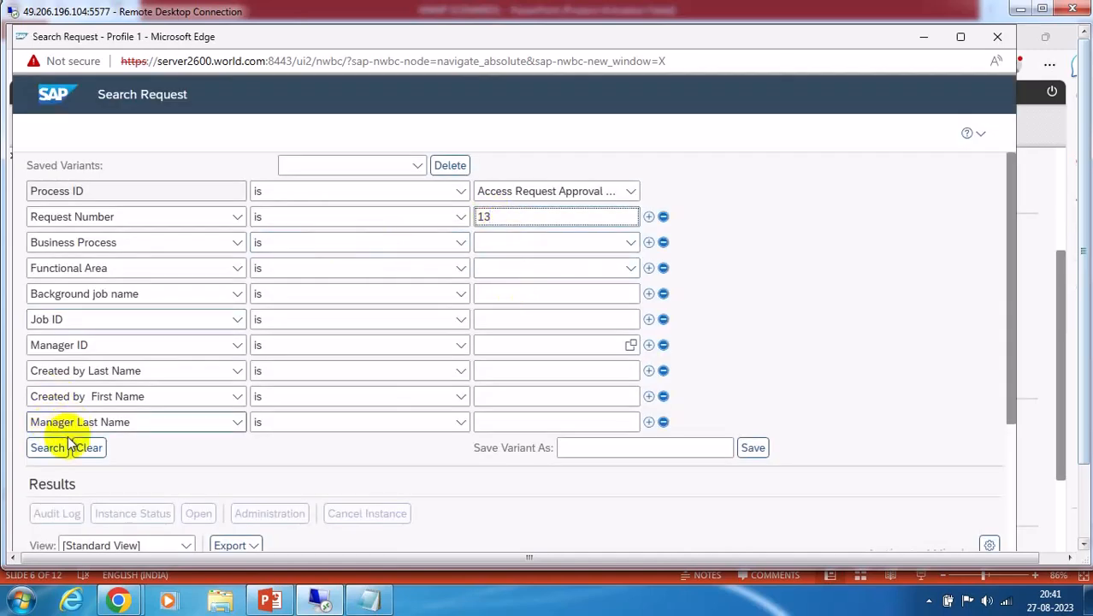
left_click(45, 446)
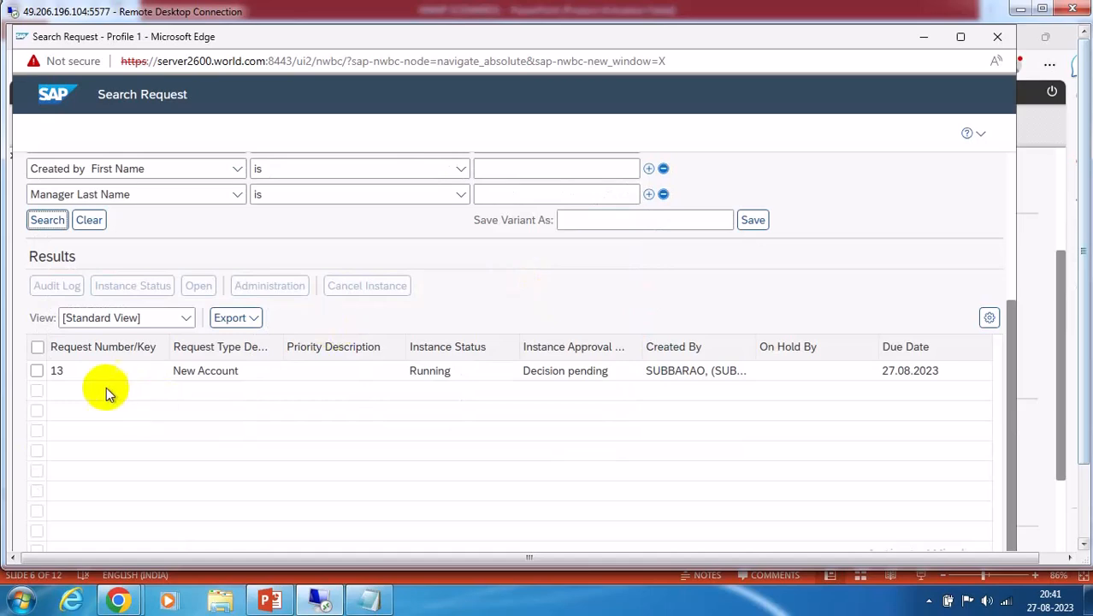
left_click(37, 371)
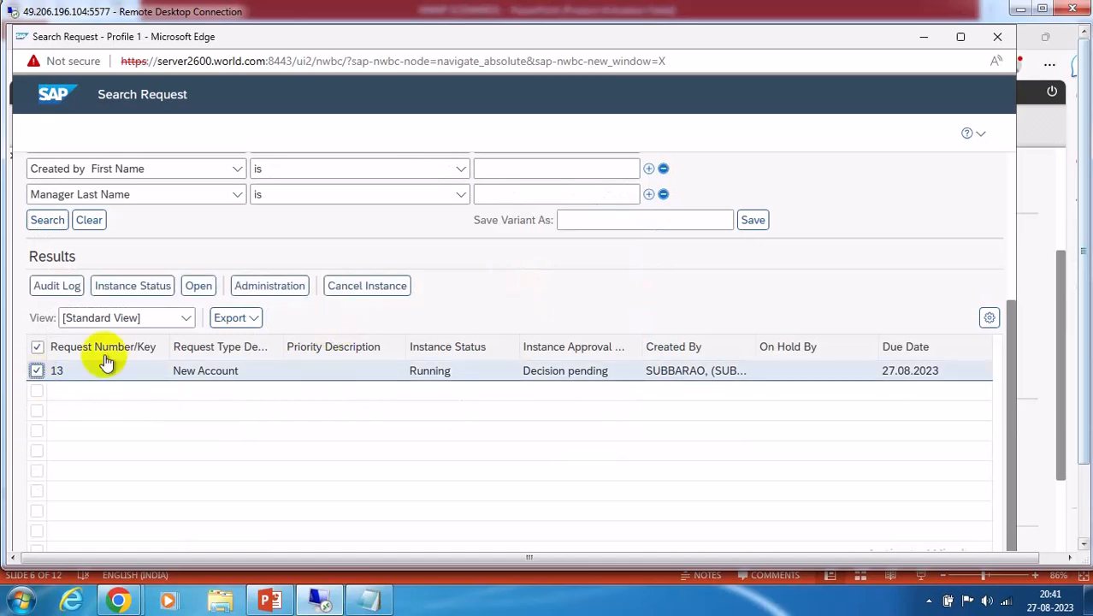
left_click(128, 286)
scroll(464, 311, "down", 3)
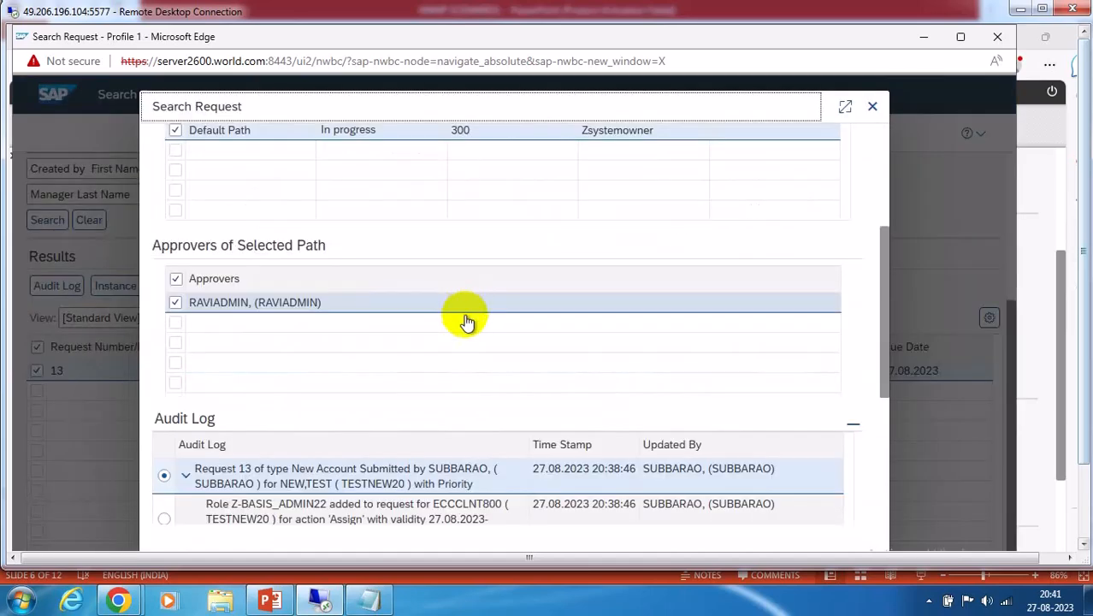
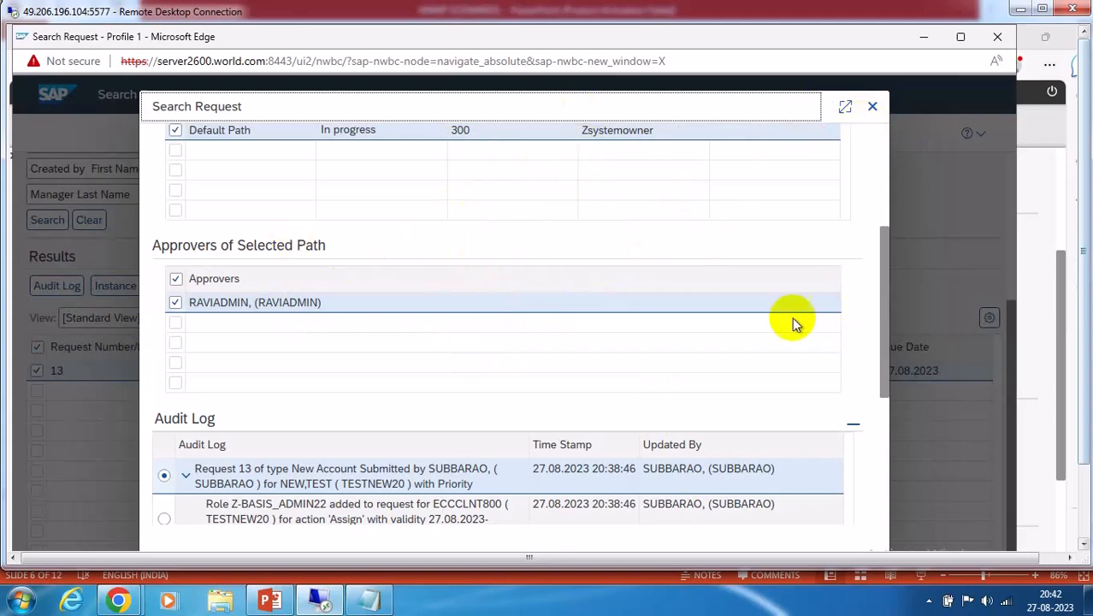
Scroll request 13's audit log, select the 'Approved by ROLEOWNER' entry, and close the details
scroll(853, 330, "down", 3)
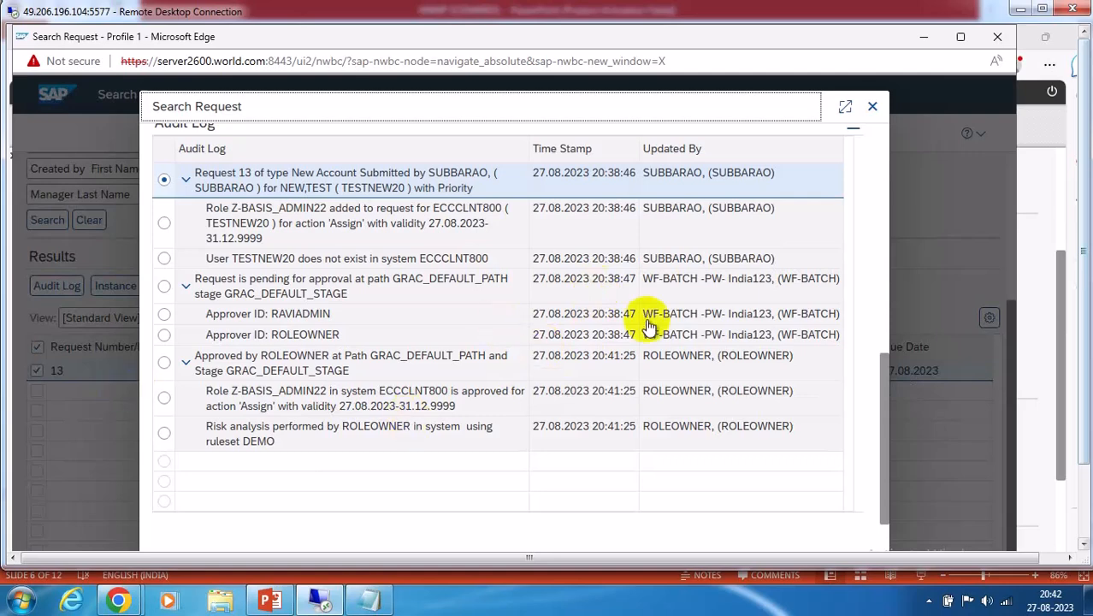
scroll(648, 325, "up", 2)
scroll(648, 328, "down", 2)
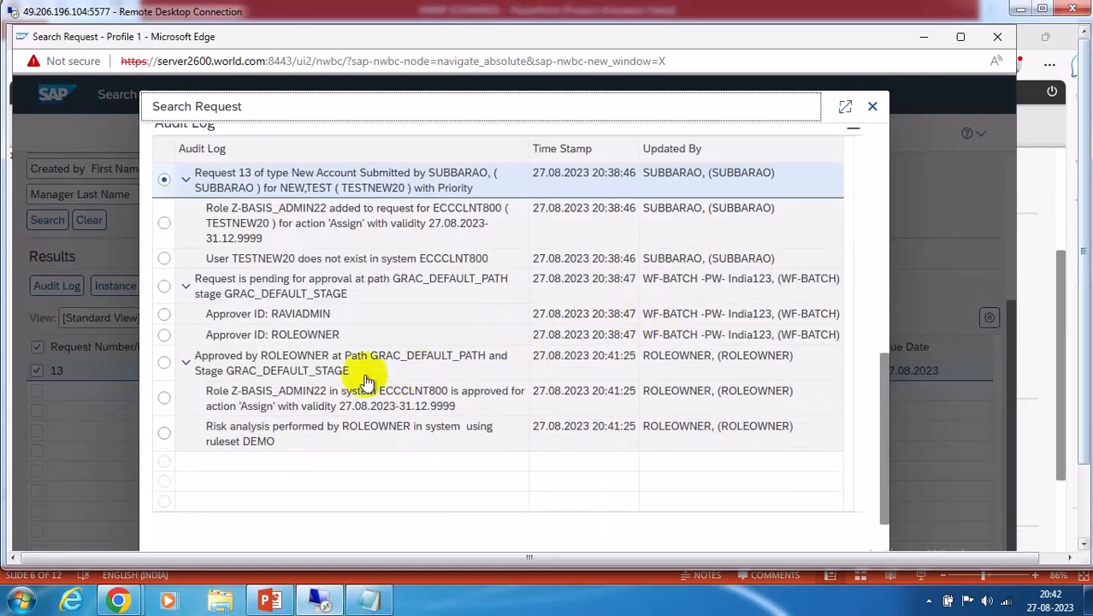
left_click(392, 364)
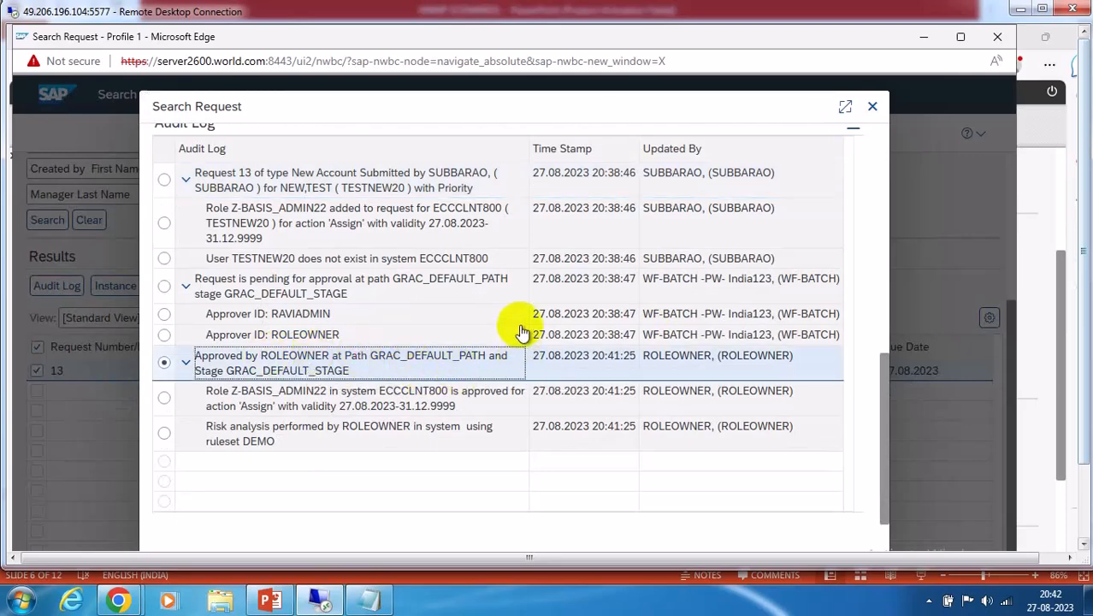
scroll(514, 332, "up", 2)
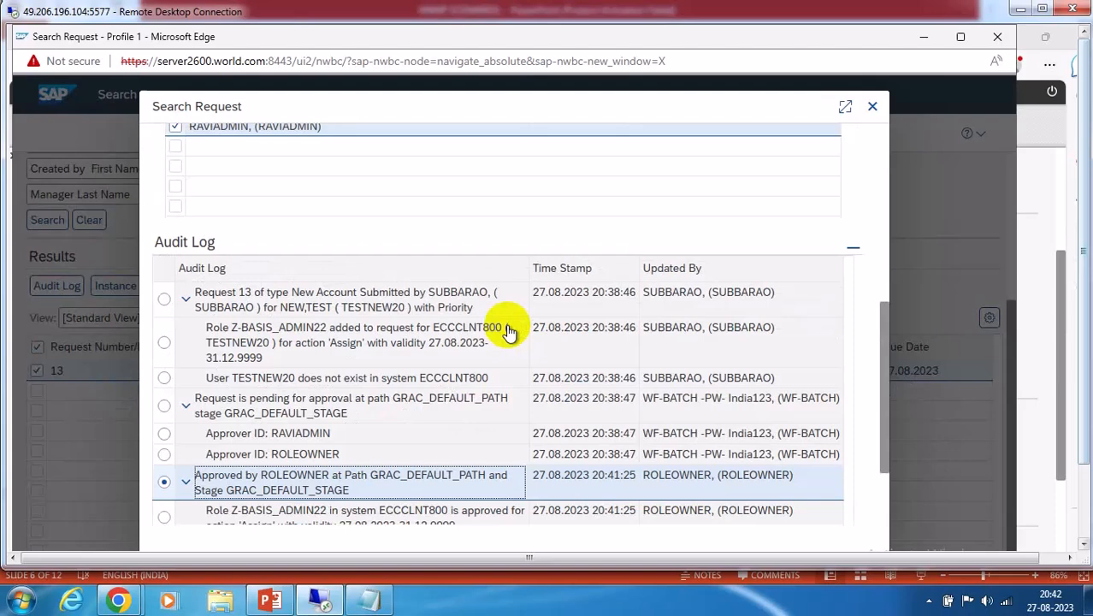
left_click(872, 106)
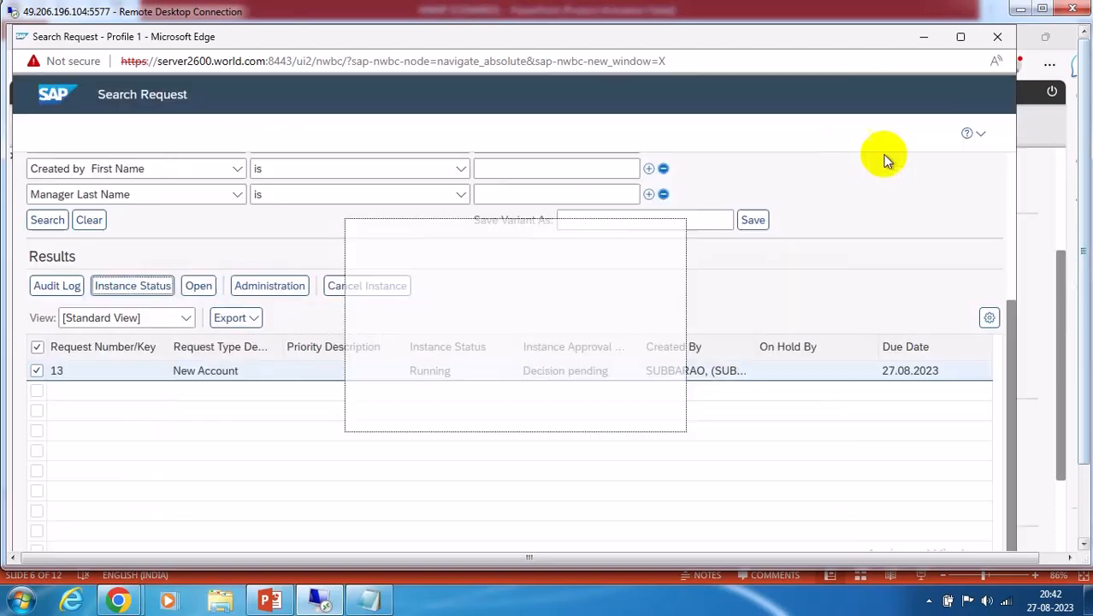
scroll(783, 319, "up", 3)
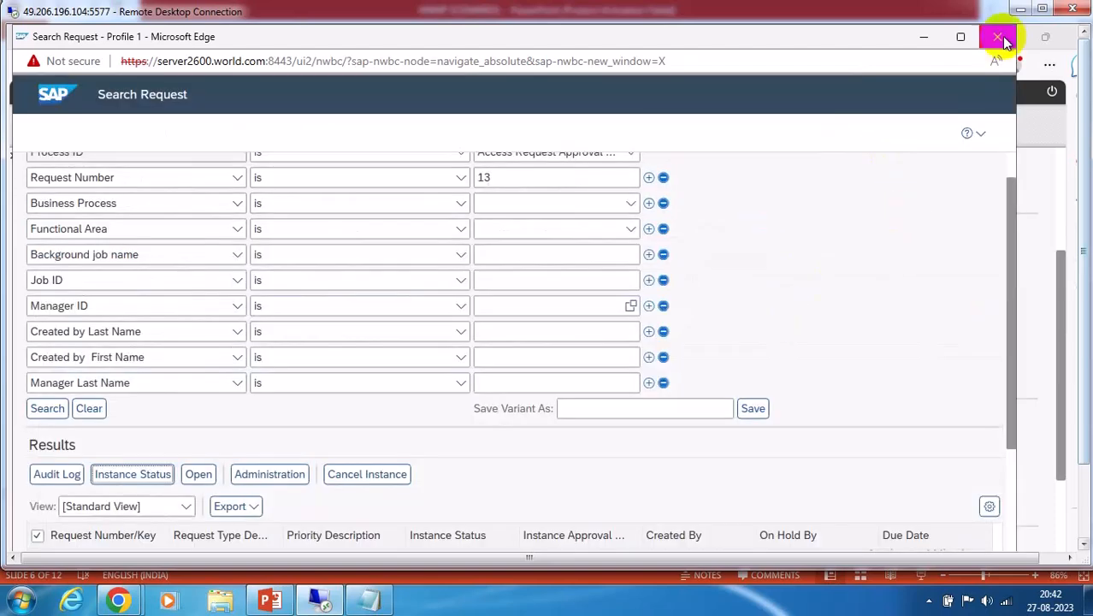
Close the Search Request window
left_click(999, 38)
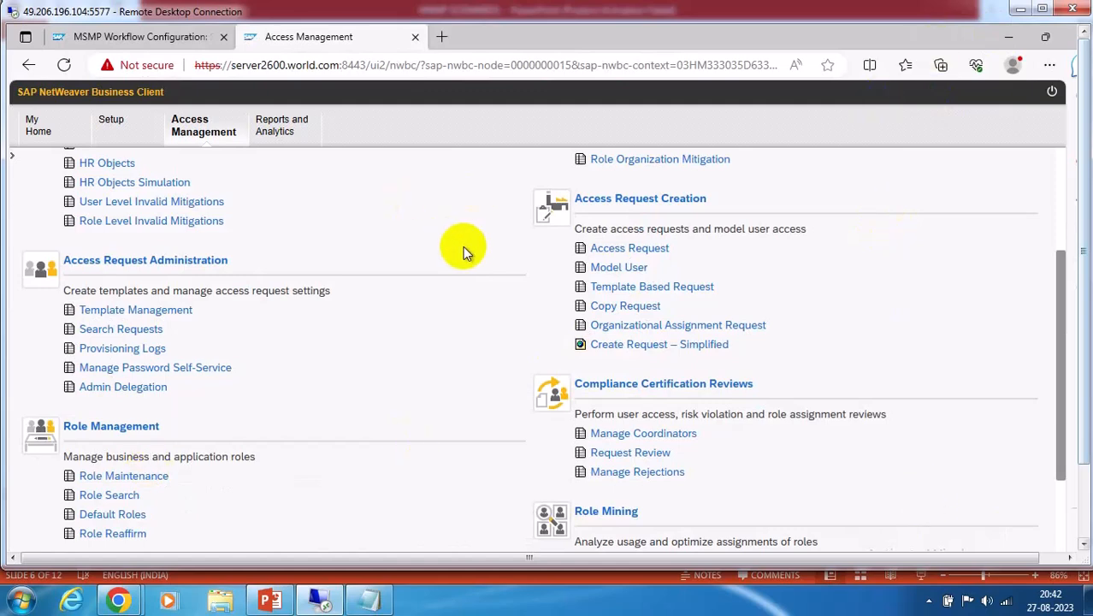
scroll(457, 248, "down", 3)
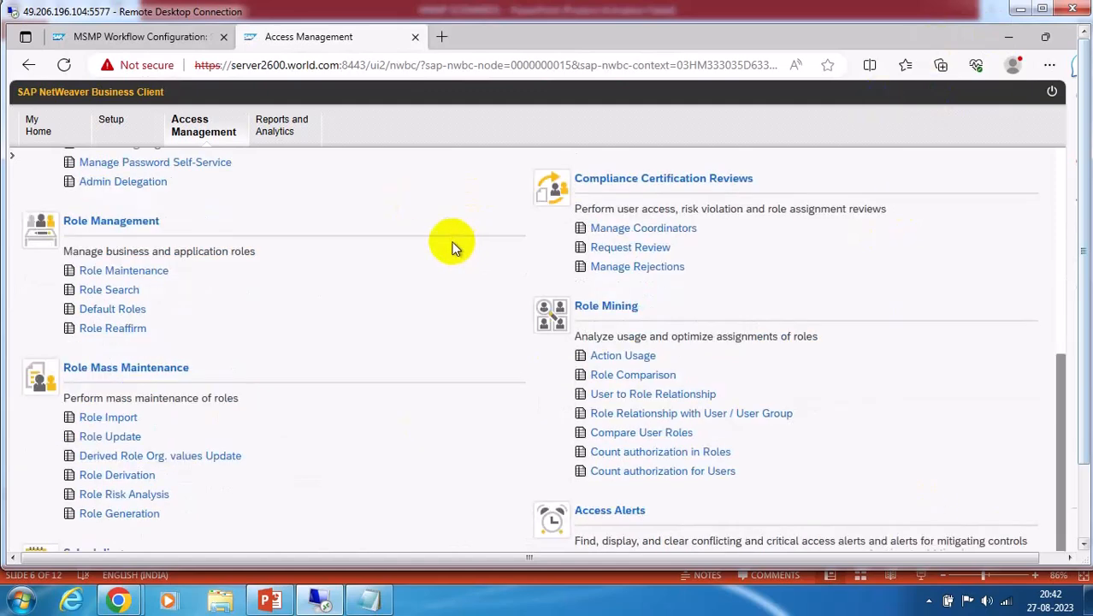
left_click(1058, 160)
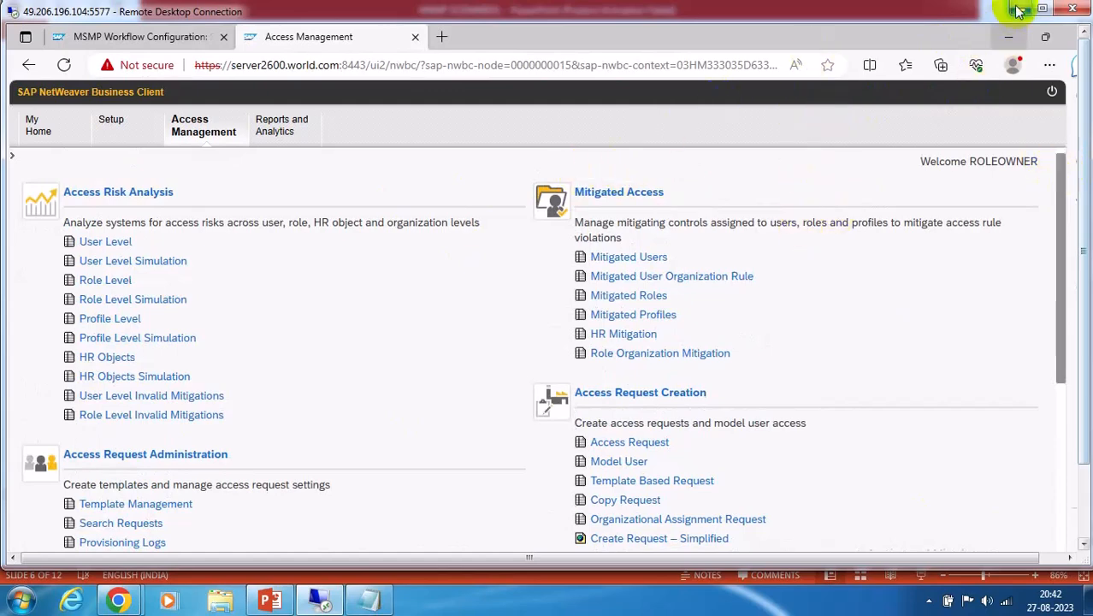
Review slides 7–10 of the MSMP SCENARIOS deck, ending on the BRF+ Overview
left_click(269, 599)
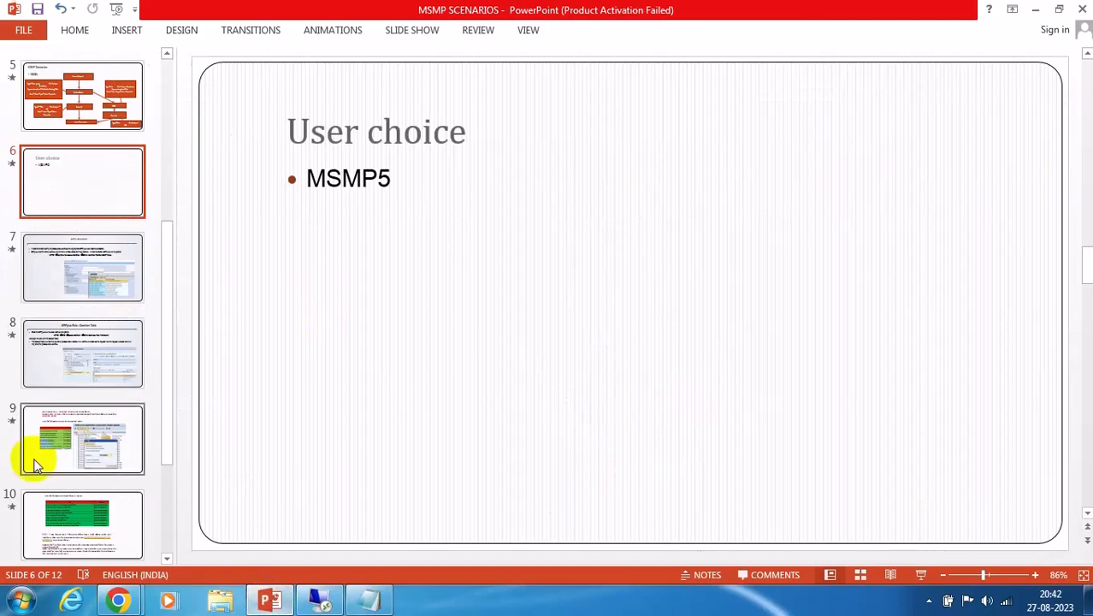
left_click(68, 439)
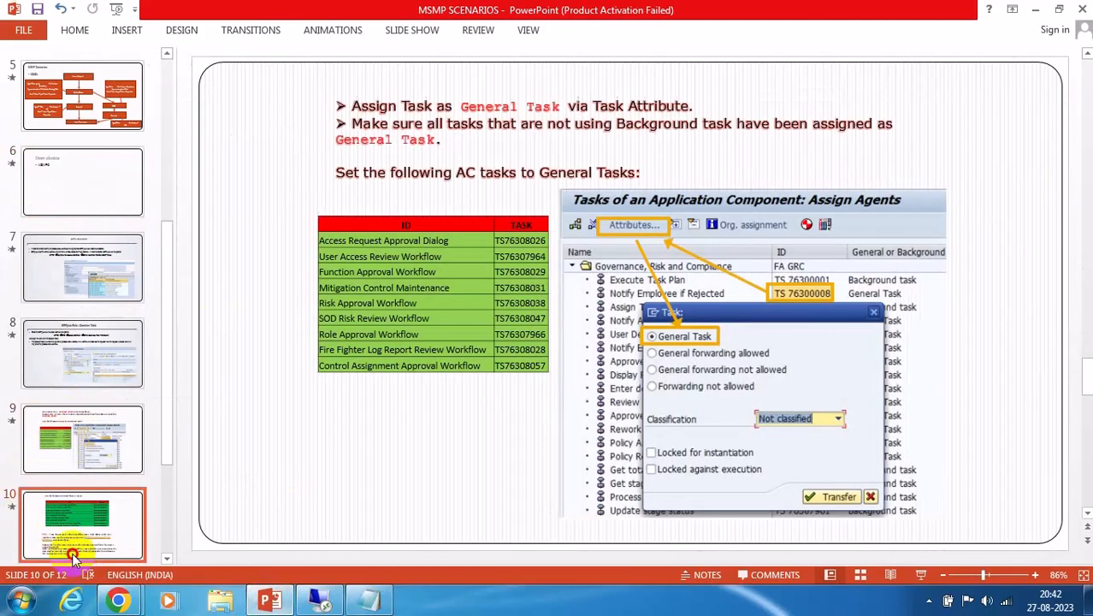
left_click(76, 539)
left_click(75, 324)
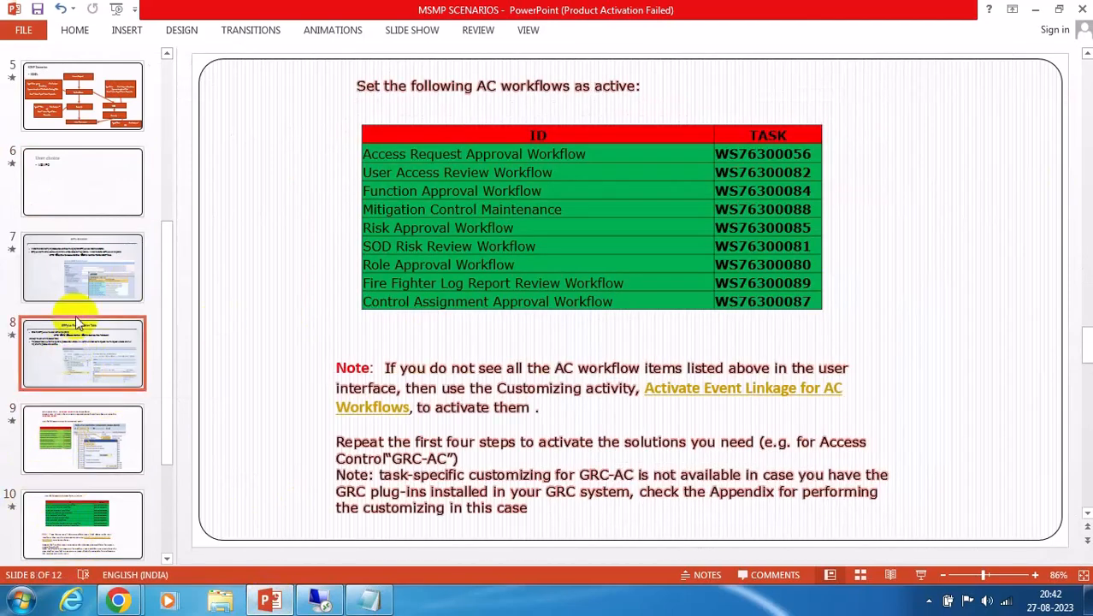
left_click(82, 269)
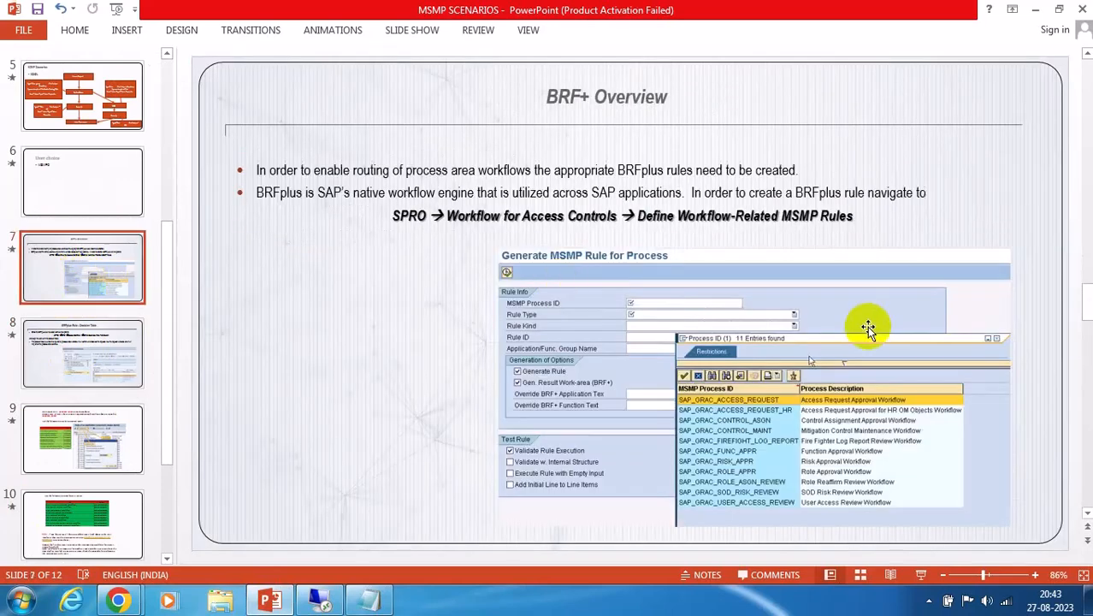
Return to the browser's MSMP Workflow Configuration tab showing step 7 with version 000007
left_click(324, 601)
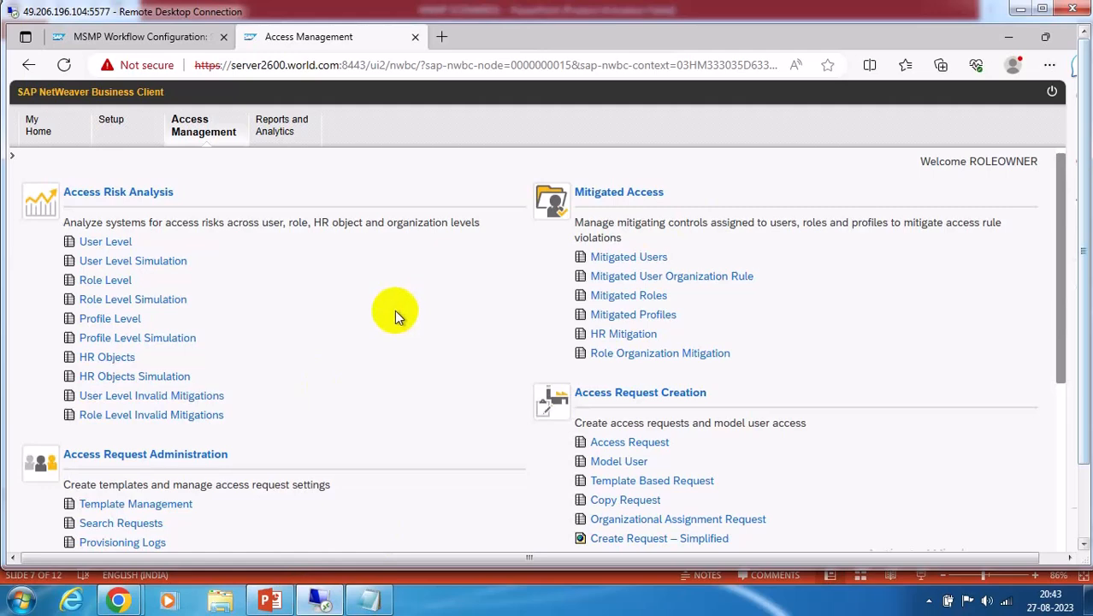
scroll(394, 309, "down", 3)
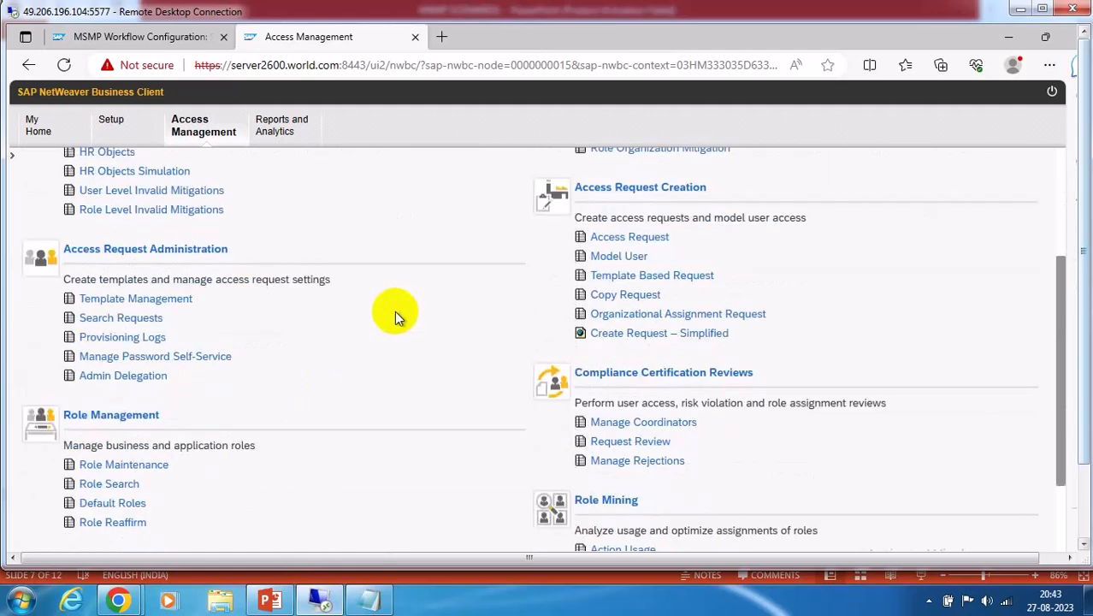
scroll(394, 311, "down", 3)
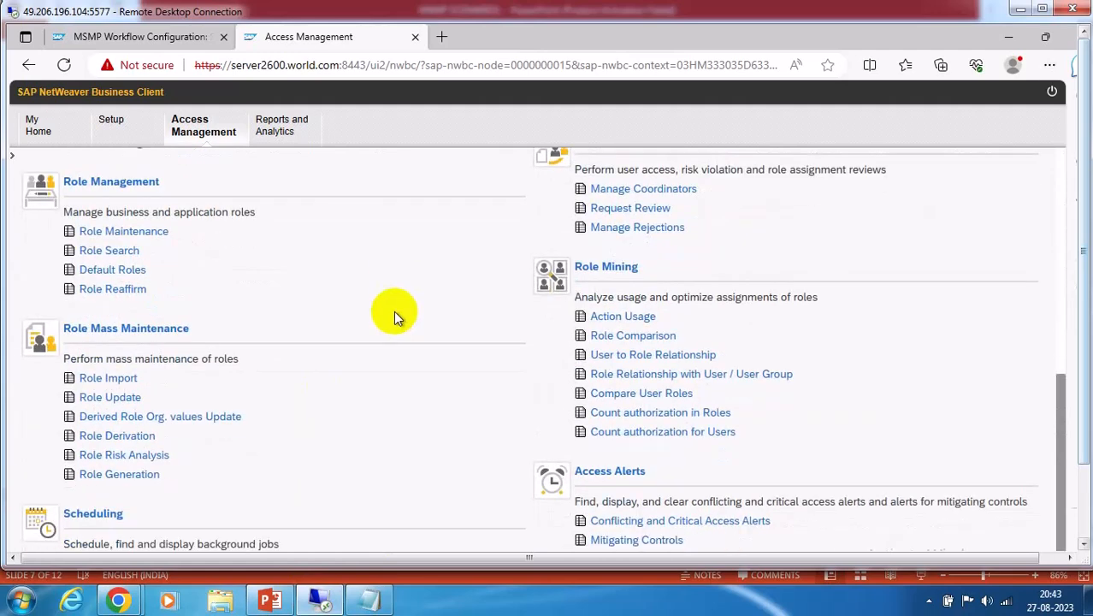
left_click(1064, 169)
left_click(1009, 37)
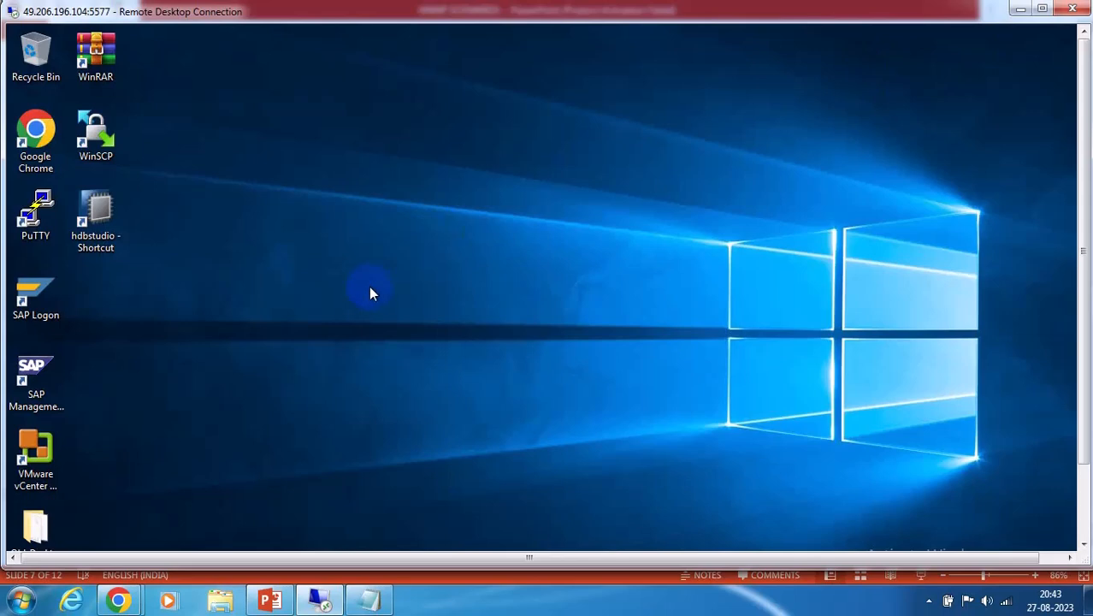
left_click(1084, 501)
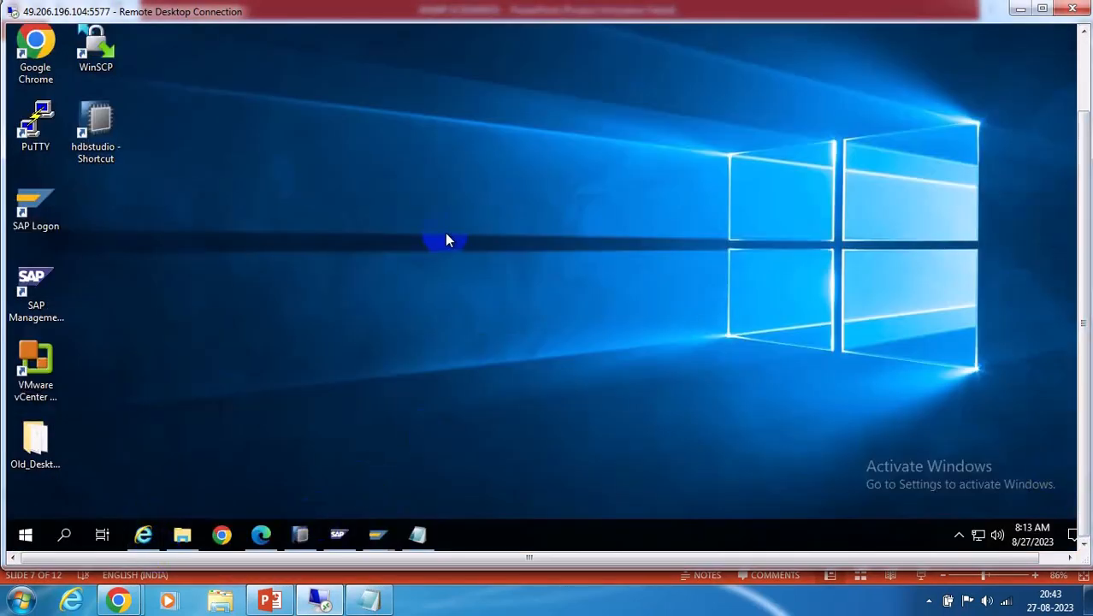
left_click(261, 536)
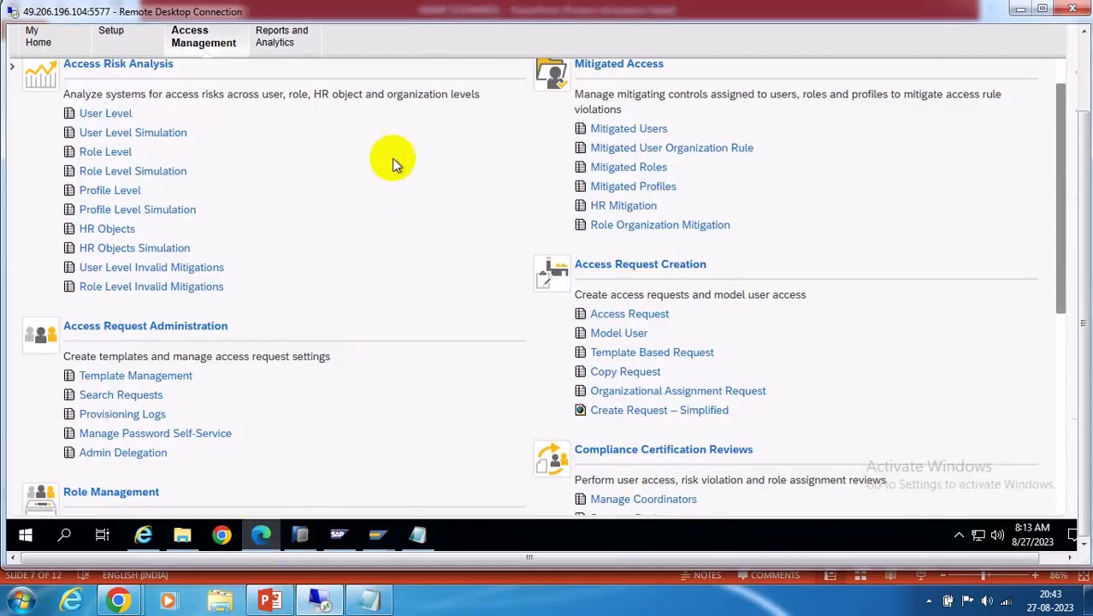
left_click(1083, 65)
left_click(123, 31)
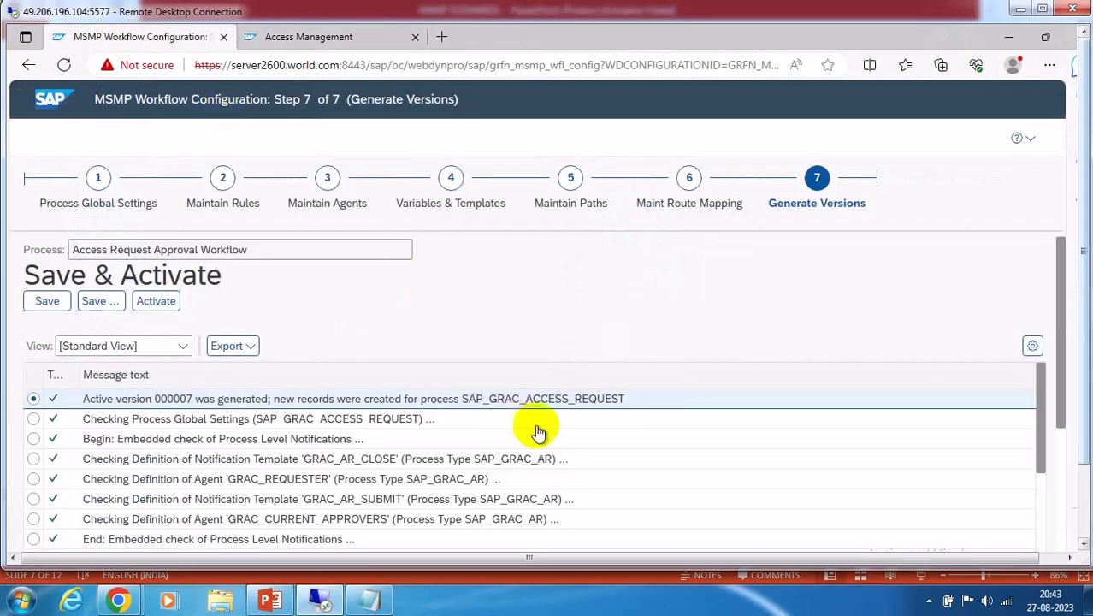
Reload the timed-out workflow page, close the Access Management tab, and open step 4 Variables & Templates
left_click(447, 189)
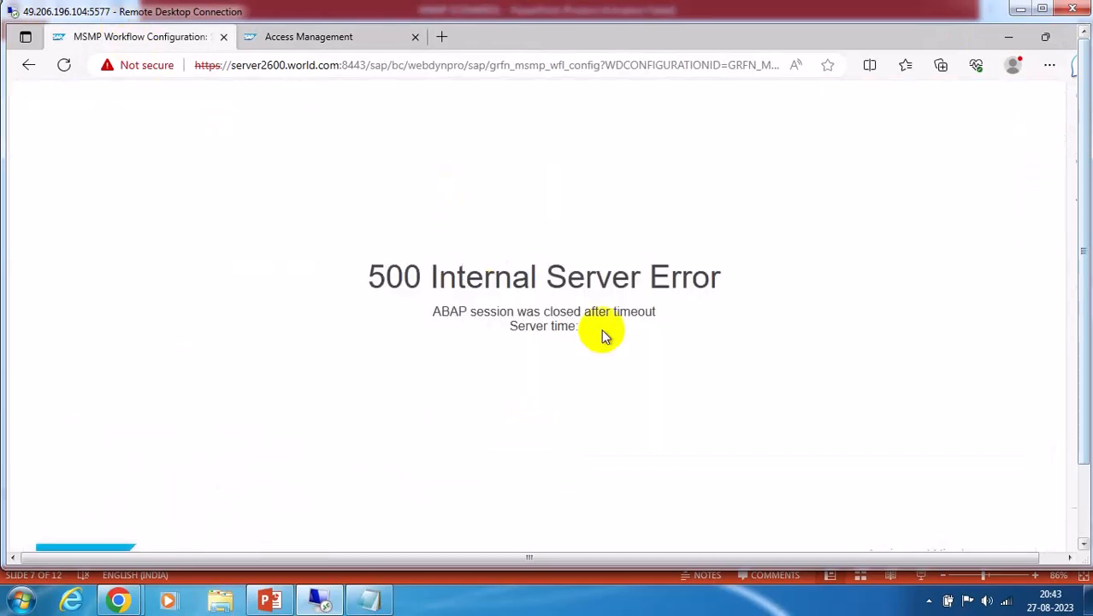
left_click(64, 66)
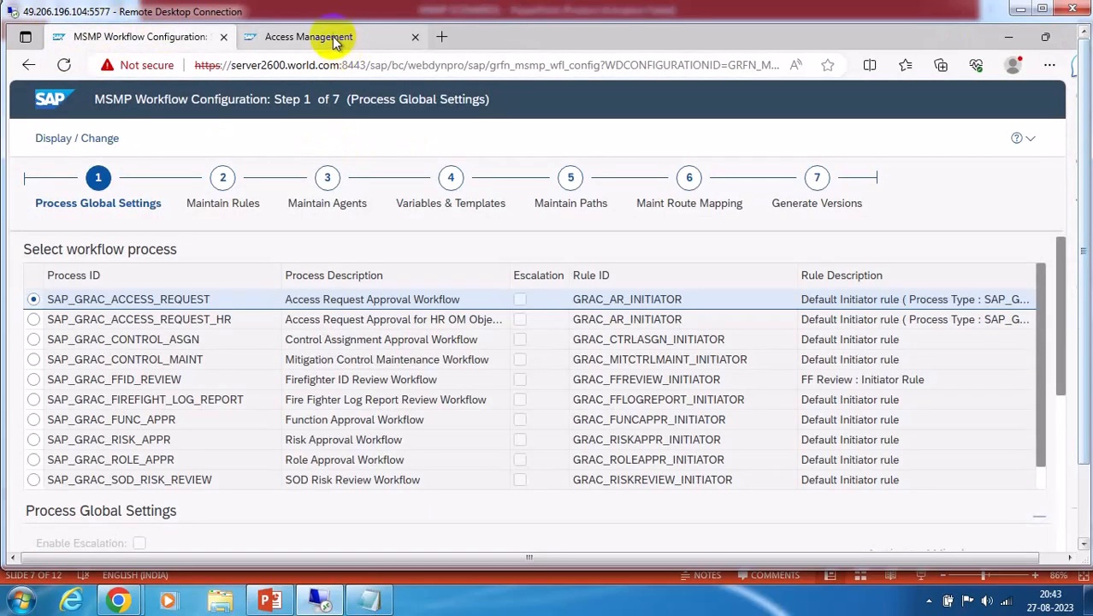
left_click(337, 36)
left_click(415, 37)
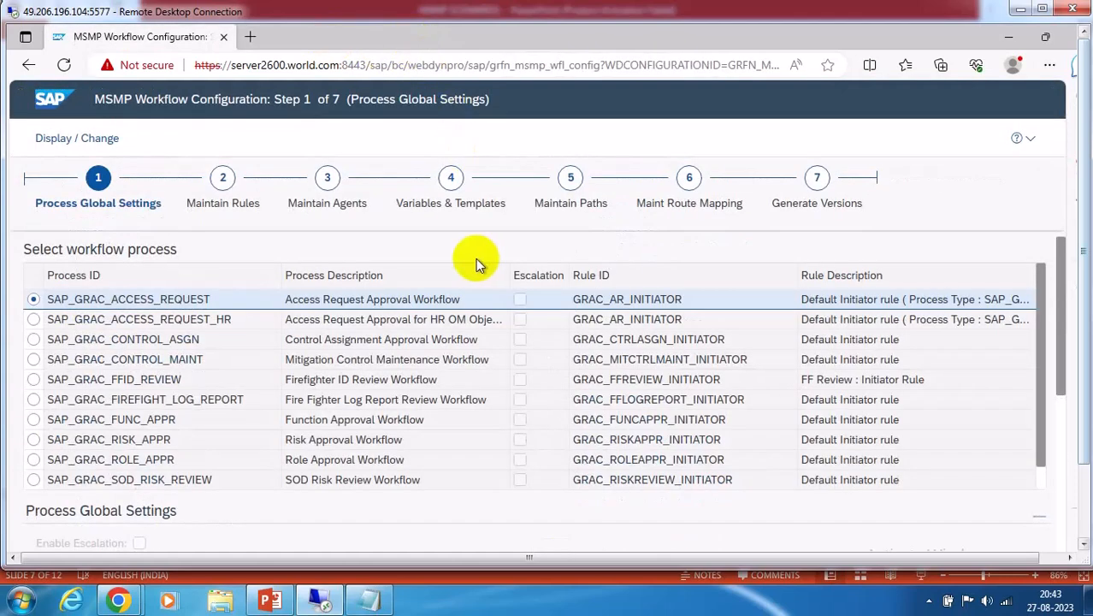
left_click(450, 180)
scroll(479, 287, "down", 3)
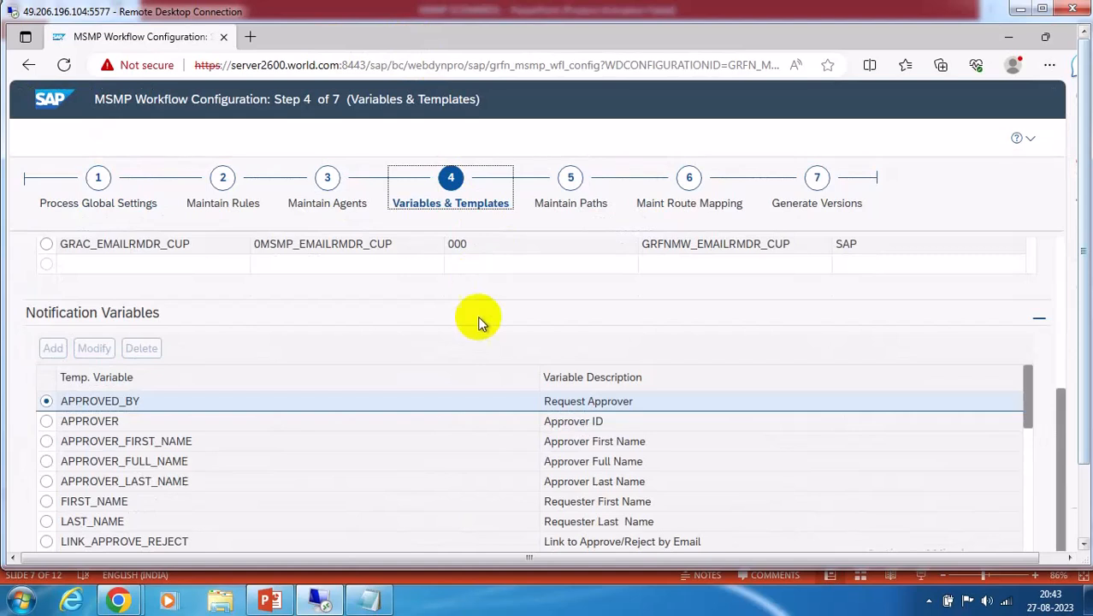
scroll(410, 376, "down", 3)
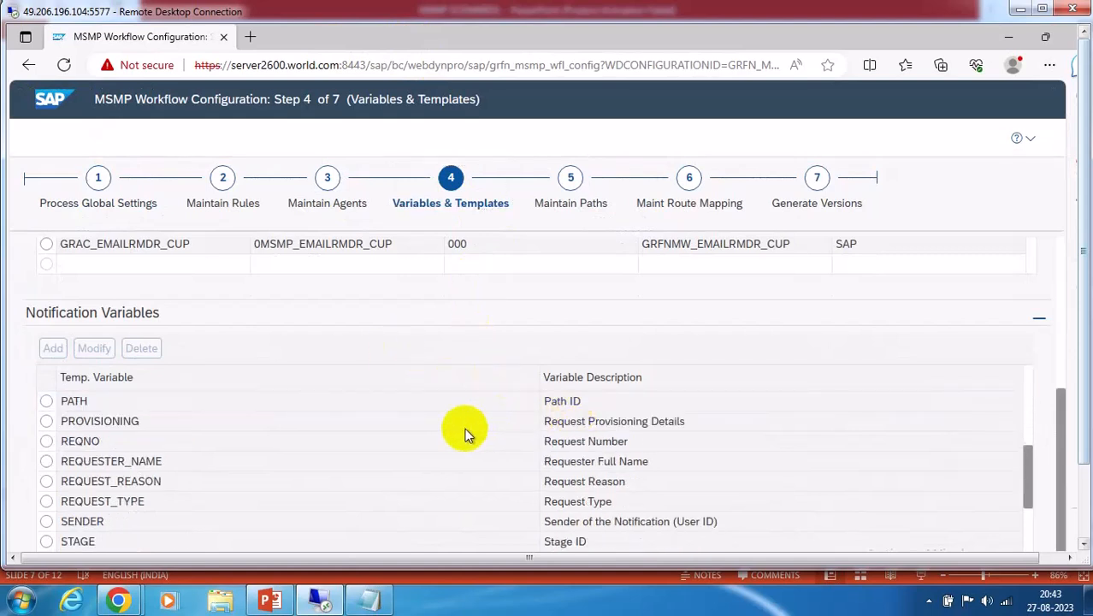
Select and highlight the PROVISIONING notification variable, scroll the table, then minimise the browser
left_click(133, 421)
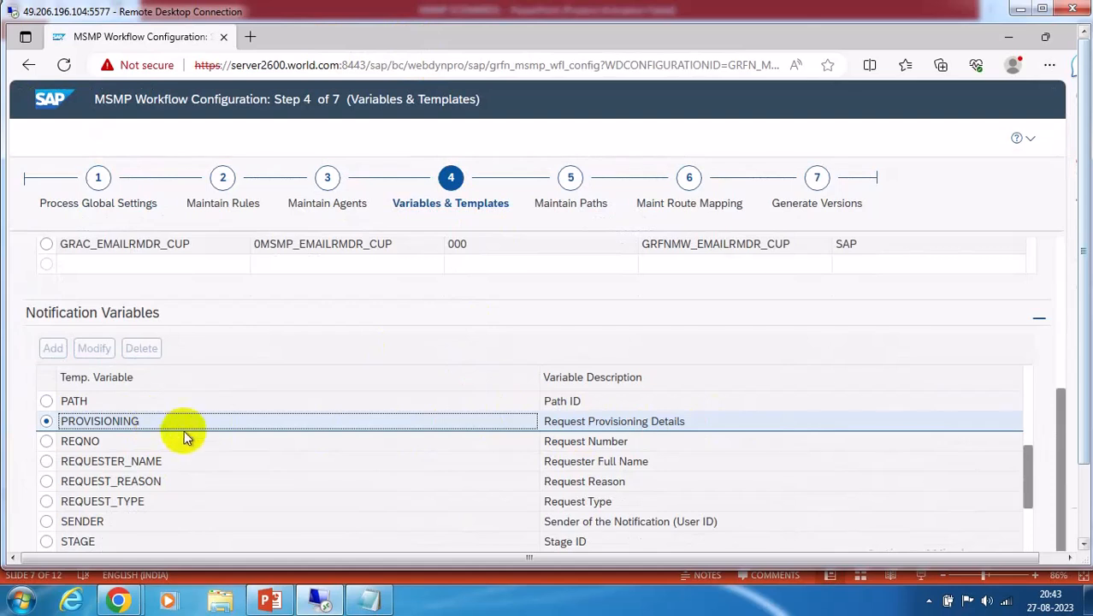
scroll(206, 410, "down", 2)
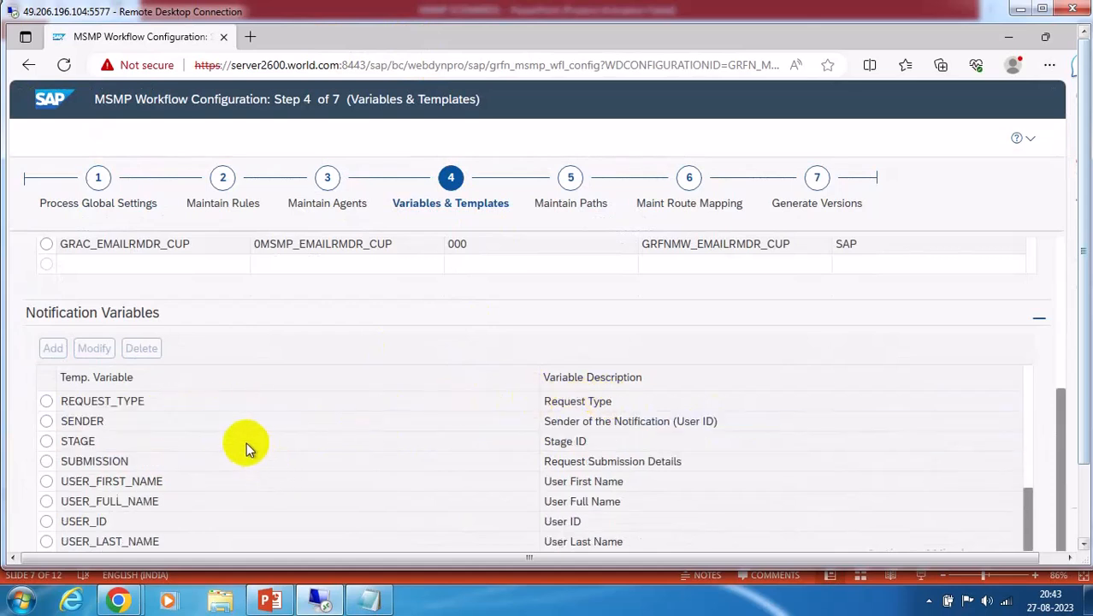
scroll(253, 432, "up", 2)
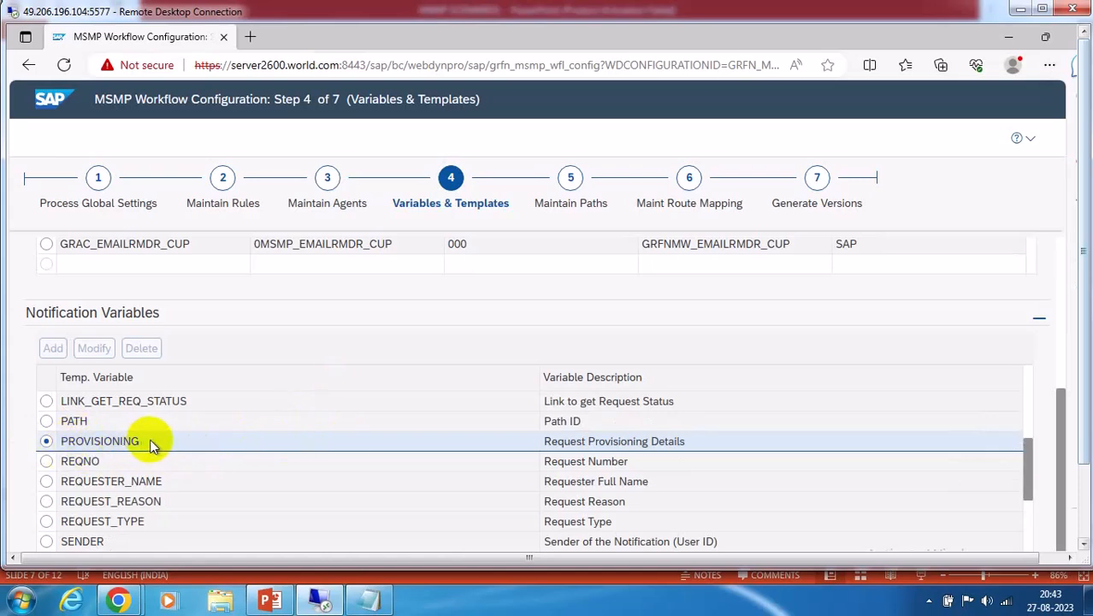
left_click(1085, 488)
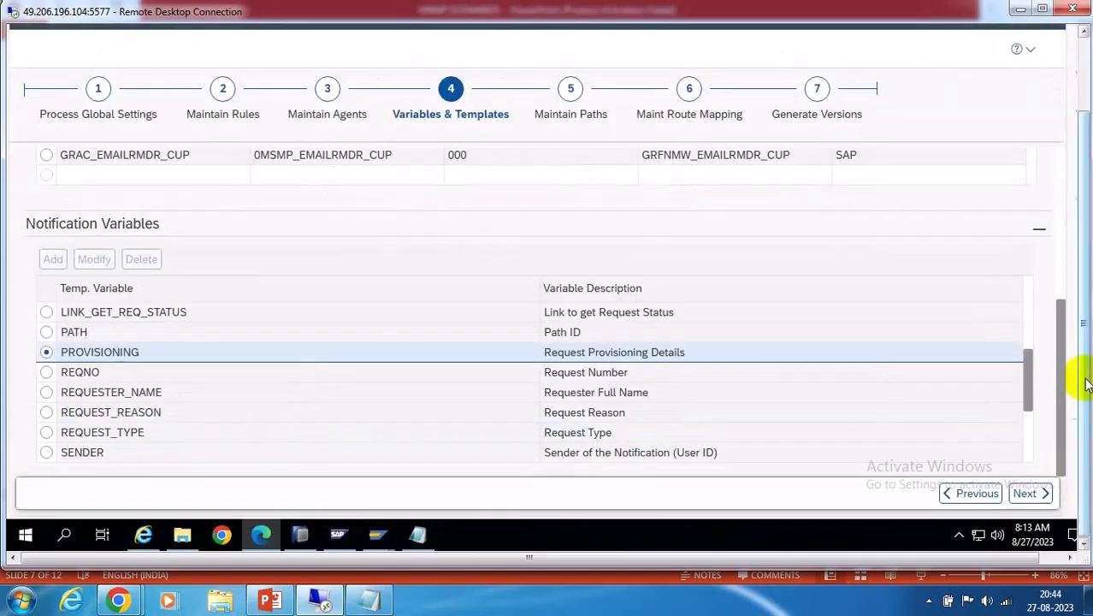
left_click(67, 357)
left_click_drag(85, 353, 145, 353)
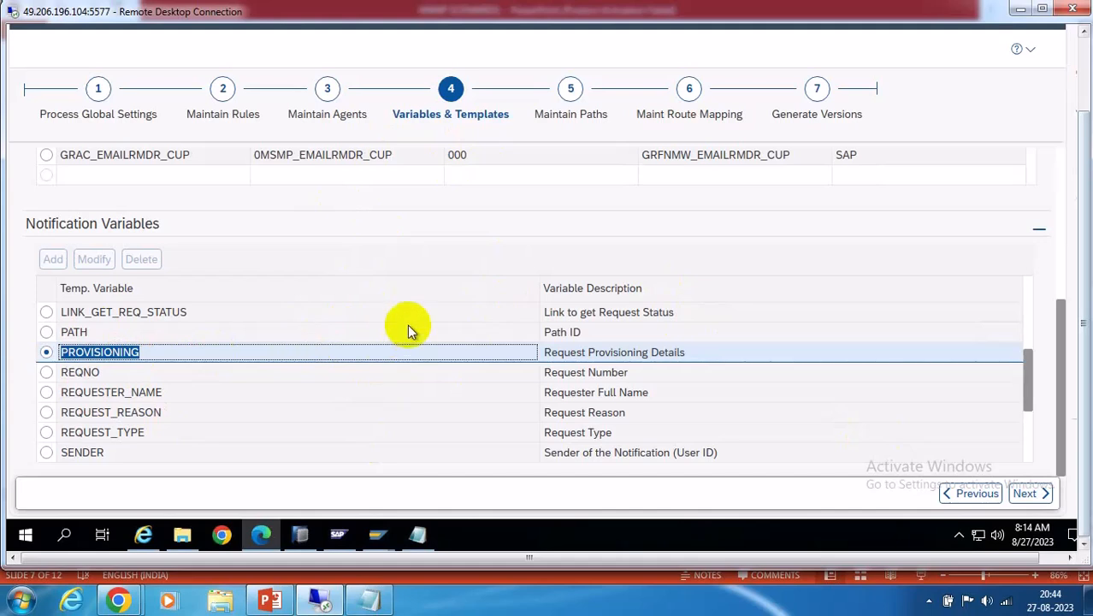
scroll(407, 325, "down", 3)
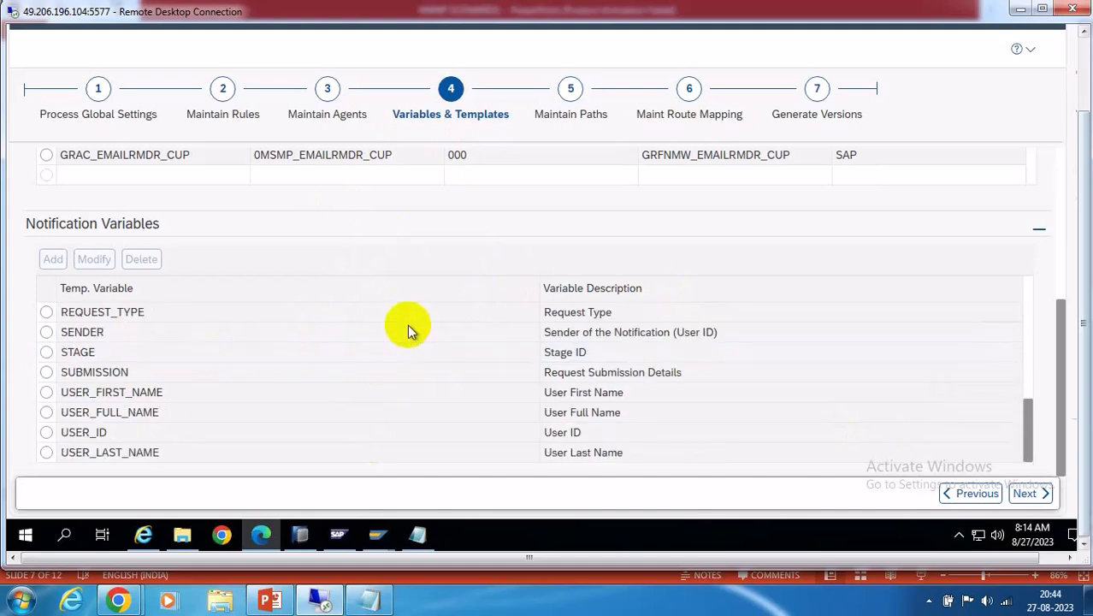
scroll(409, 324, "up", 5)
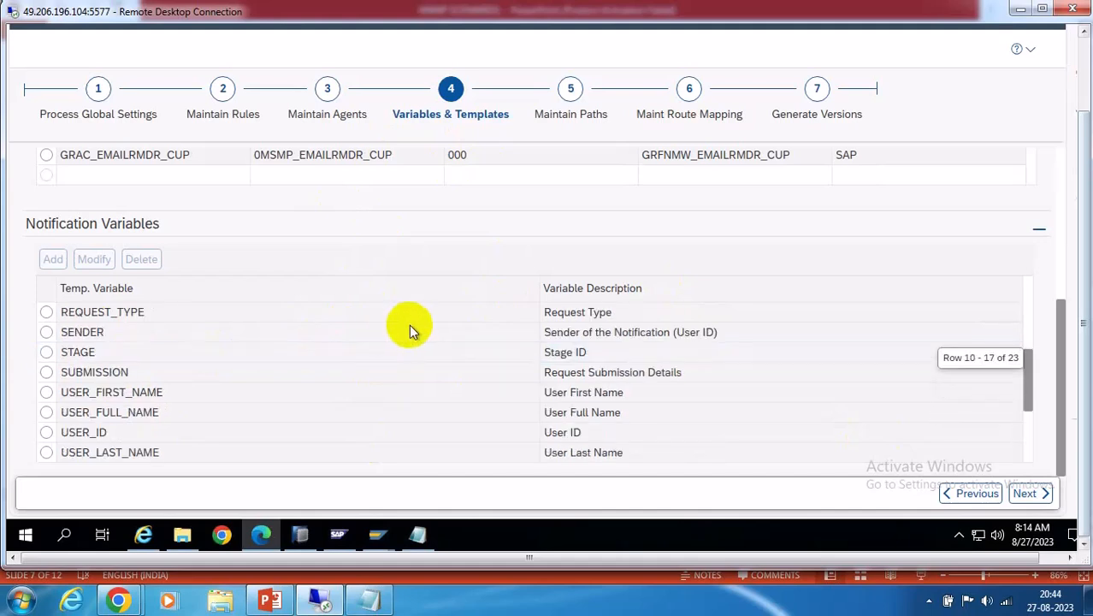
scroll(409, 324, "up", 1)
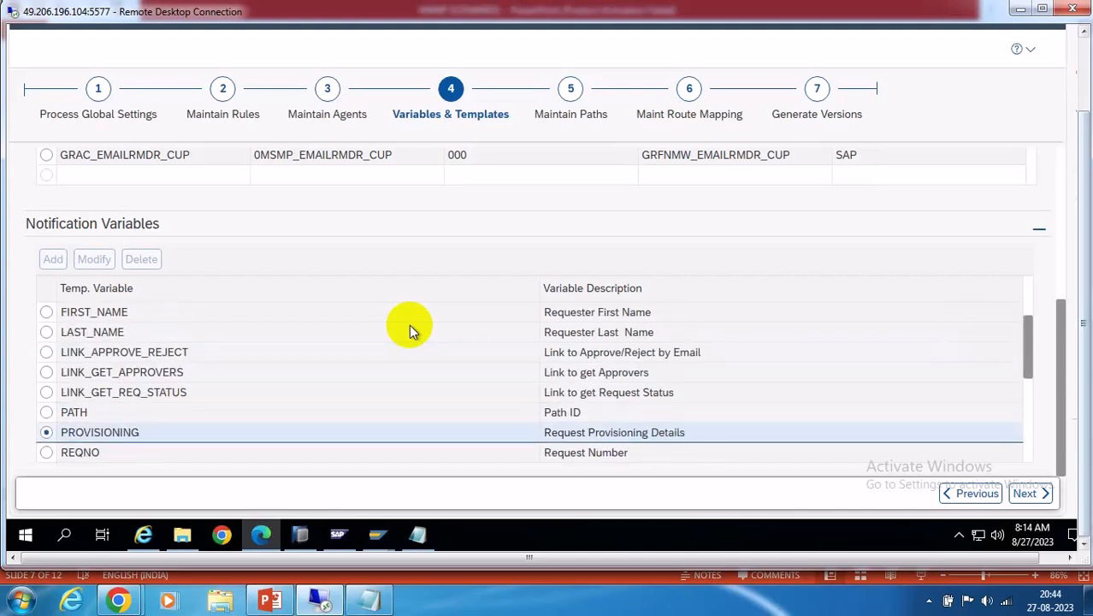
left_click(1084, 65)
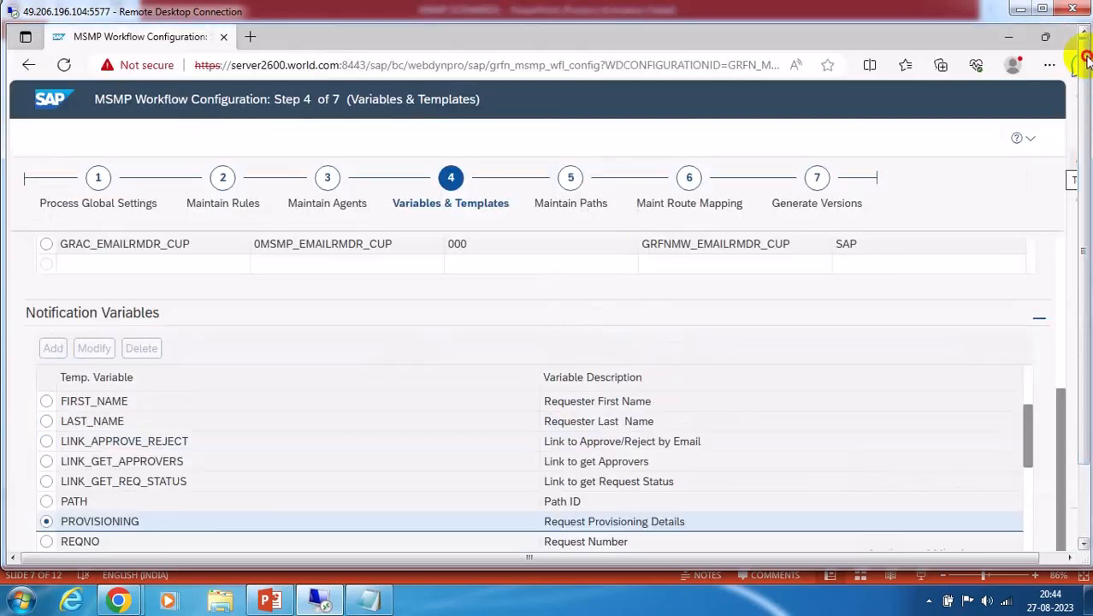
left_click(1007, 38)
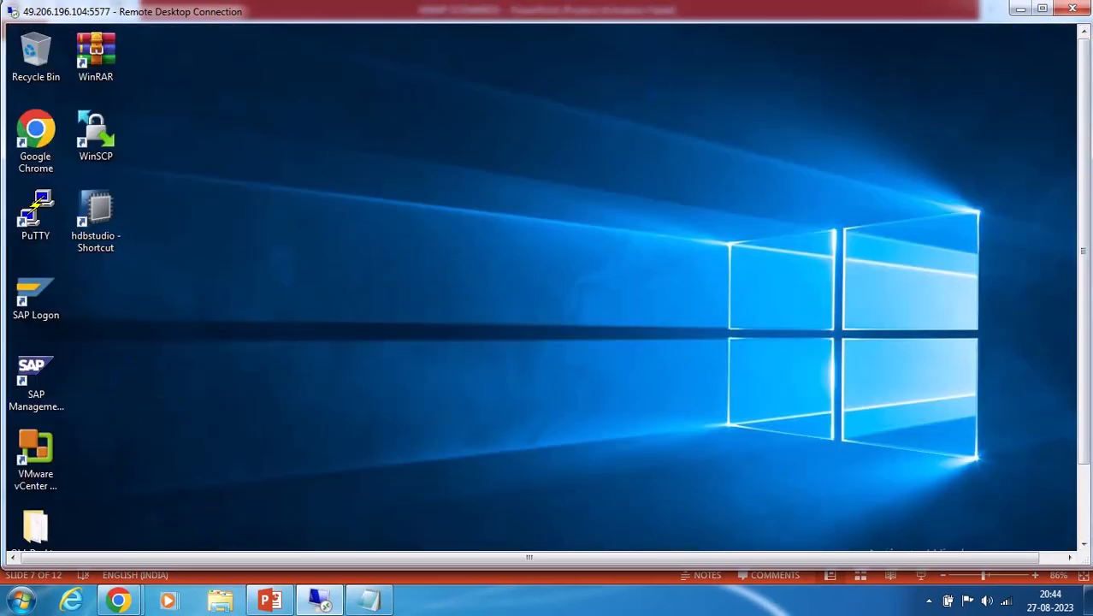
In Display IMG, run User Provisioning > Maintain Provisioning Settings and open Maintain Global Provisioning Configuration
left_click(1083, 479)
left_click(380, 535)
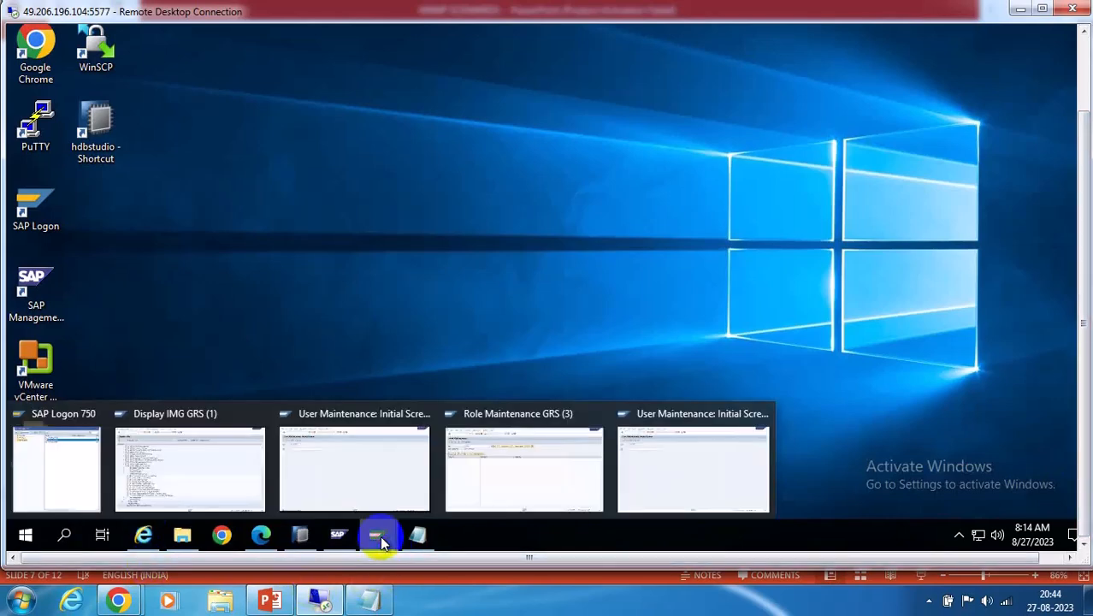
left_click(208, 445)
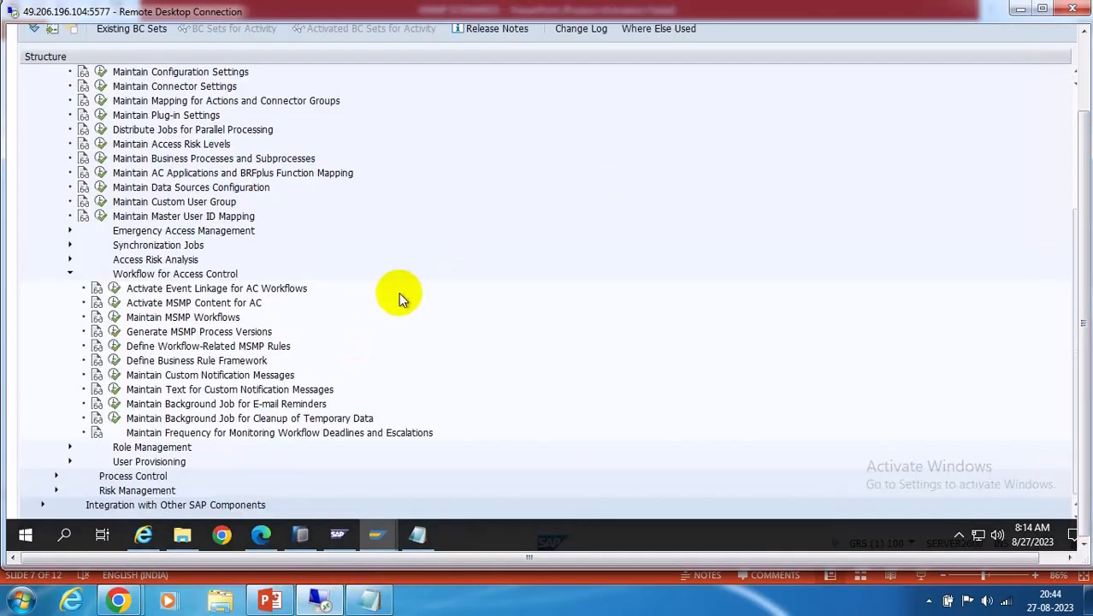
left_click(69, 462)
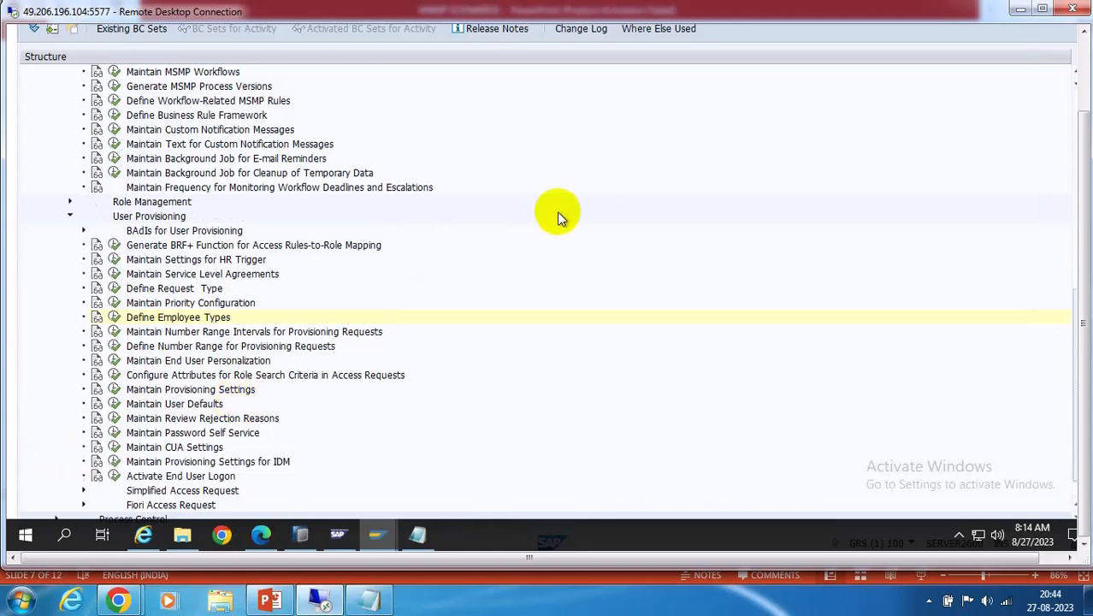
left_click(114, 390)
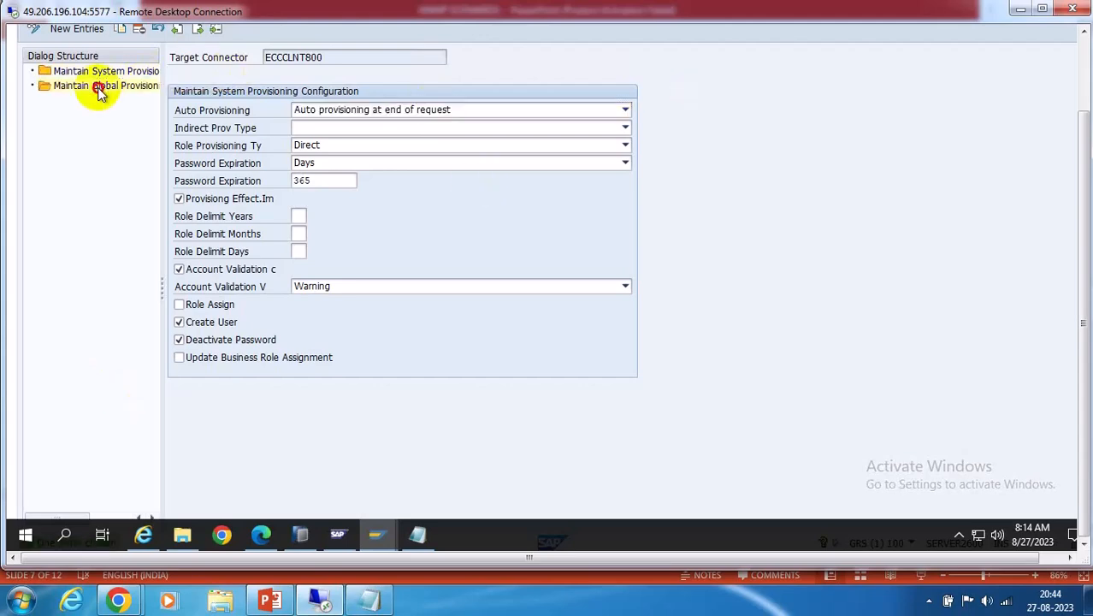
double_click(98, 87)
scroll(715, 275, "down", 3)
scroll(715, 275, "down", 2)
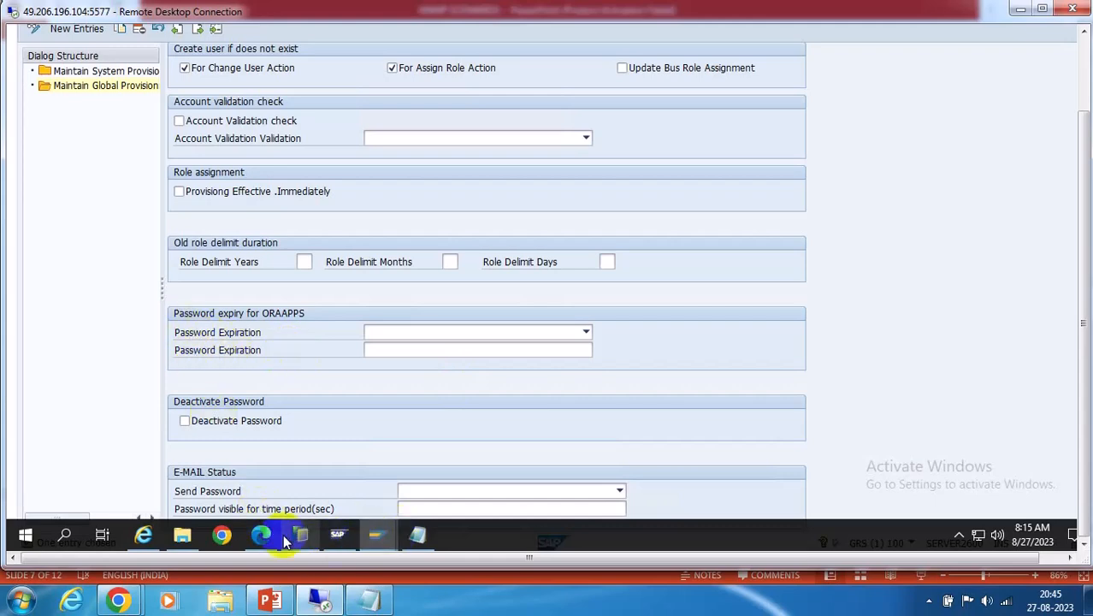
Set the ORAAPPS password expiration type to Days
mouse_move(261, 539)
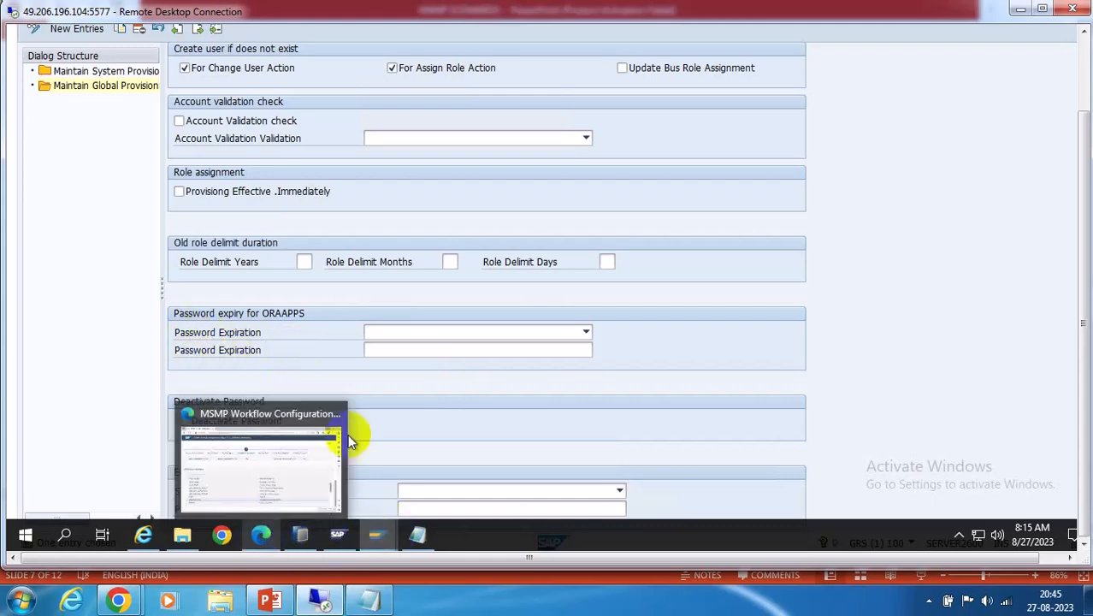
left_click(256, 454)
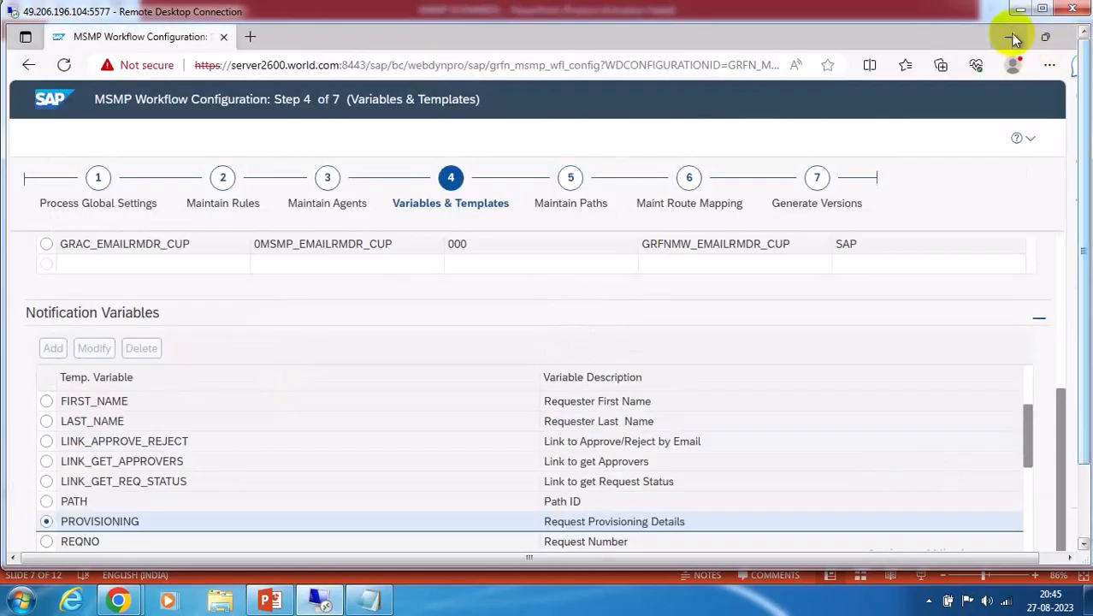
left_click(1012, 36)
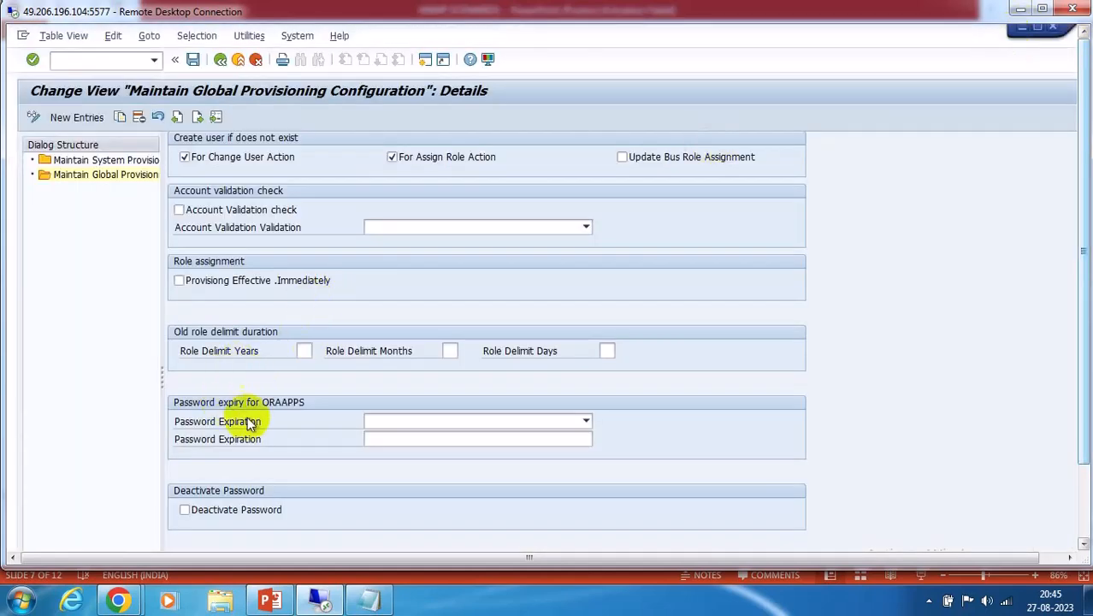
left_click(582, 421)
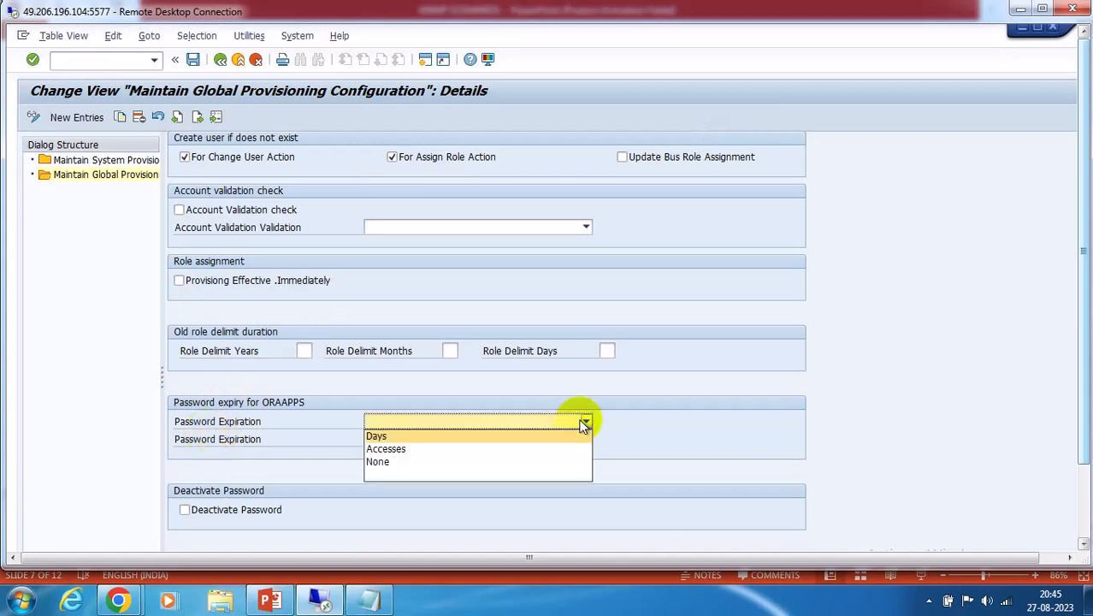
left_click(383, 436)
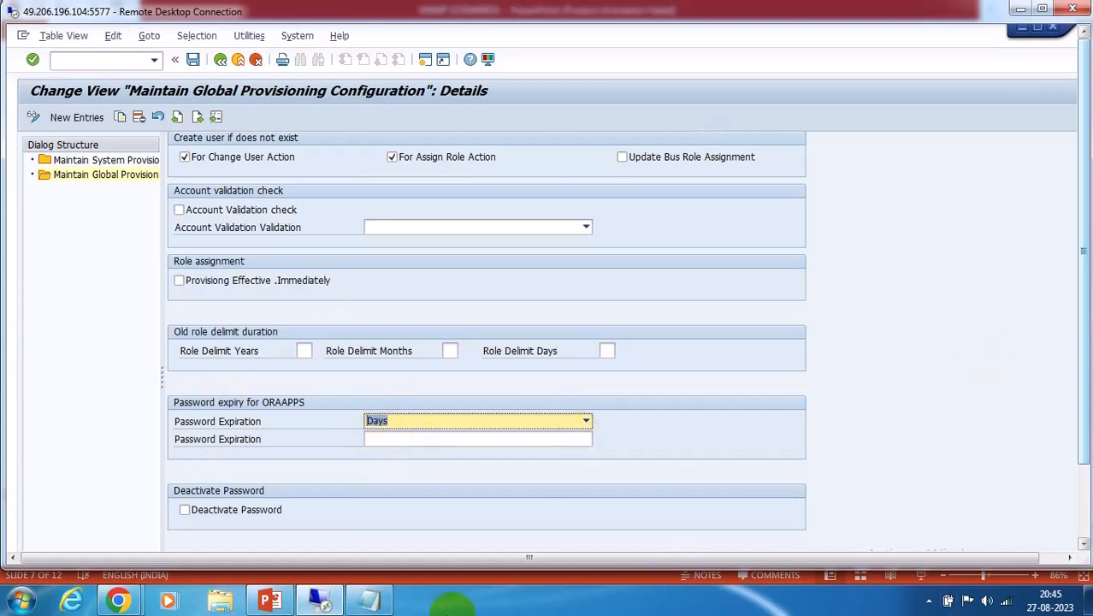
left_click(387, 439)
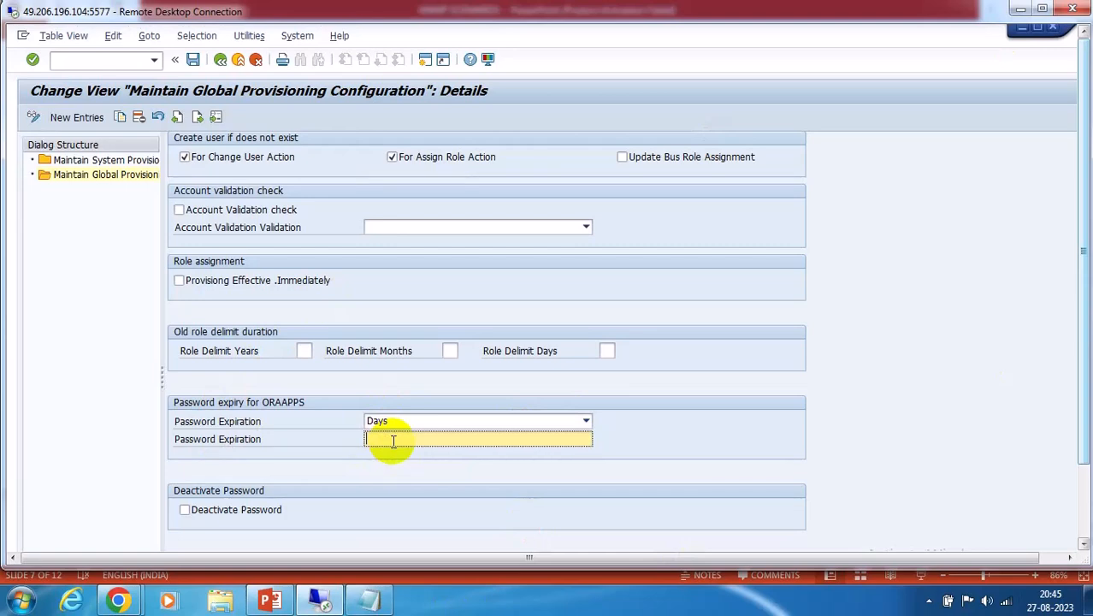
Clear the ORAAPPS password expiration type back to blank
scroll(1079, 484, "down", 3)
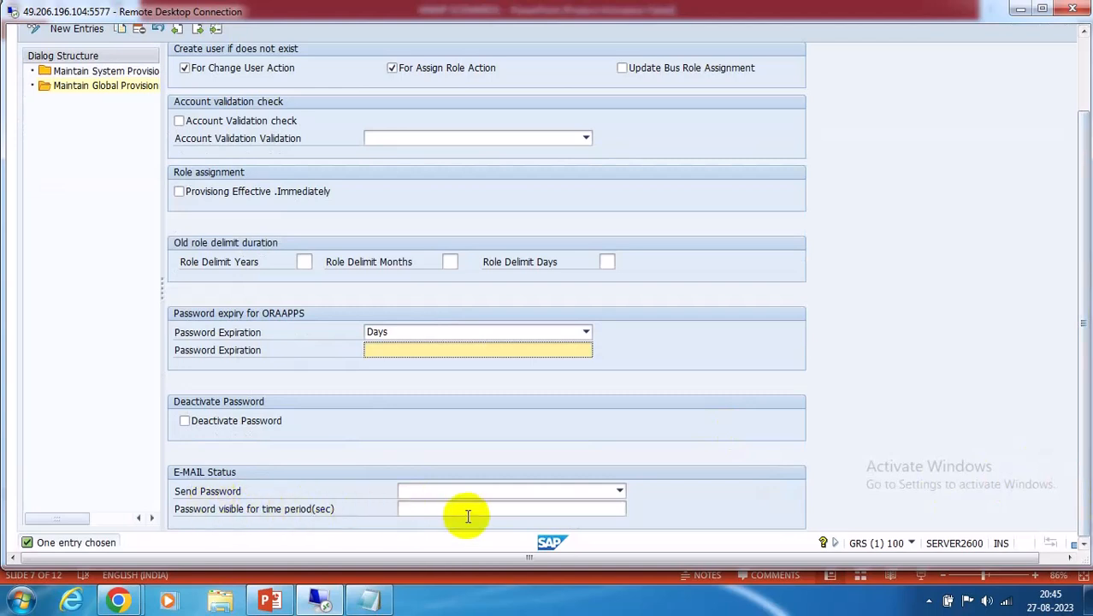
left_click(587, 334)
left_click(406, 387)
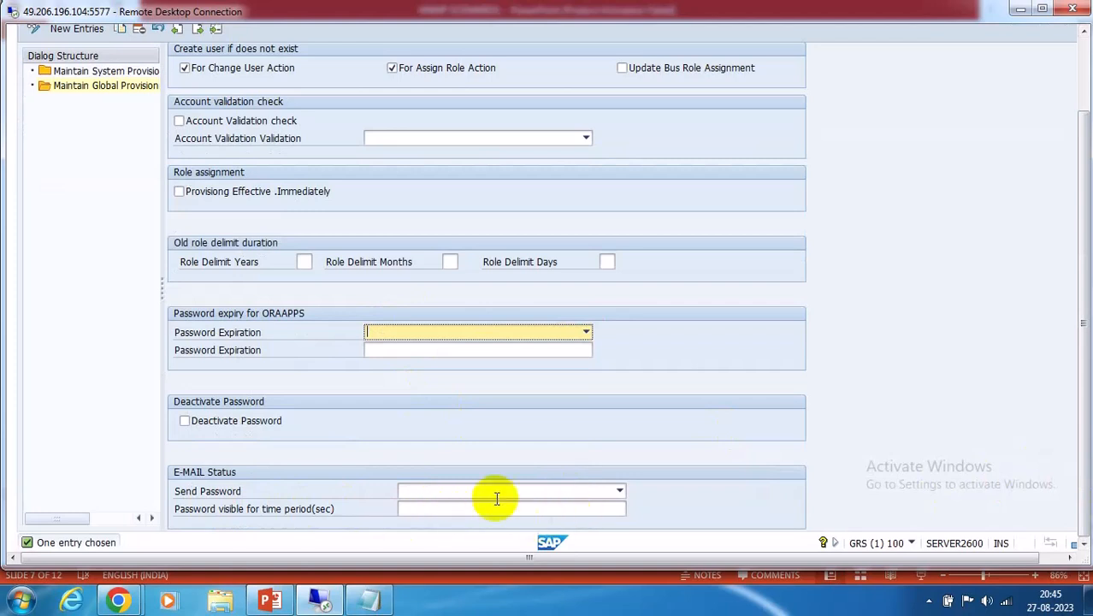
Set Send Password to YES then back to blank, and toggle Deactivate Password on and off
left_click(619, 491)
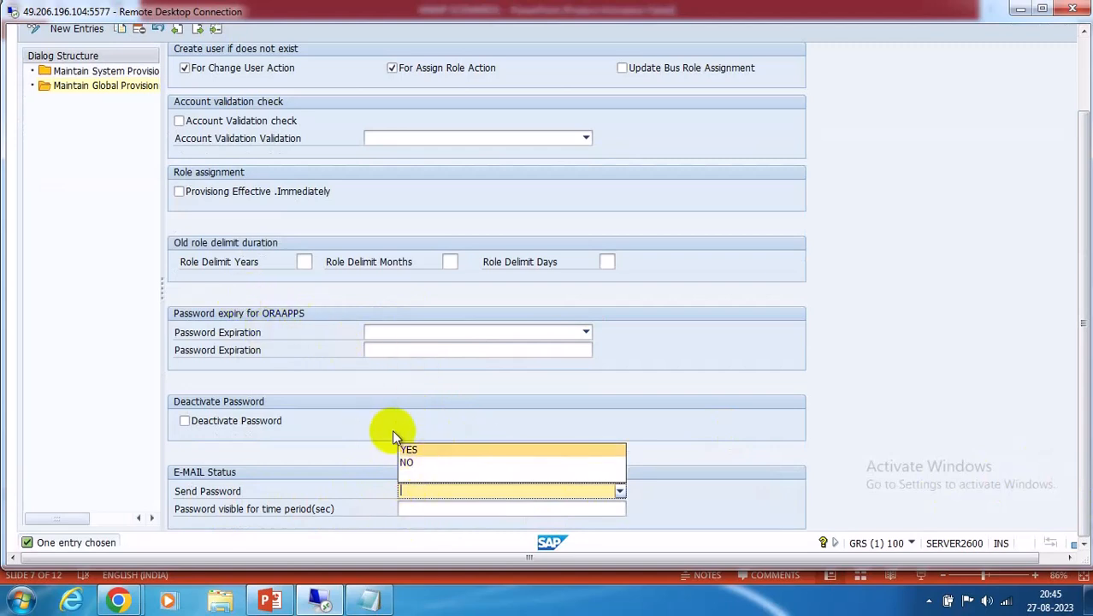
left_click(420, 453)
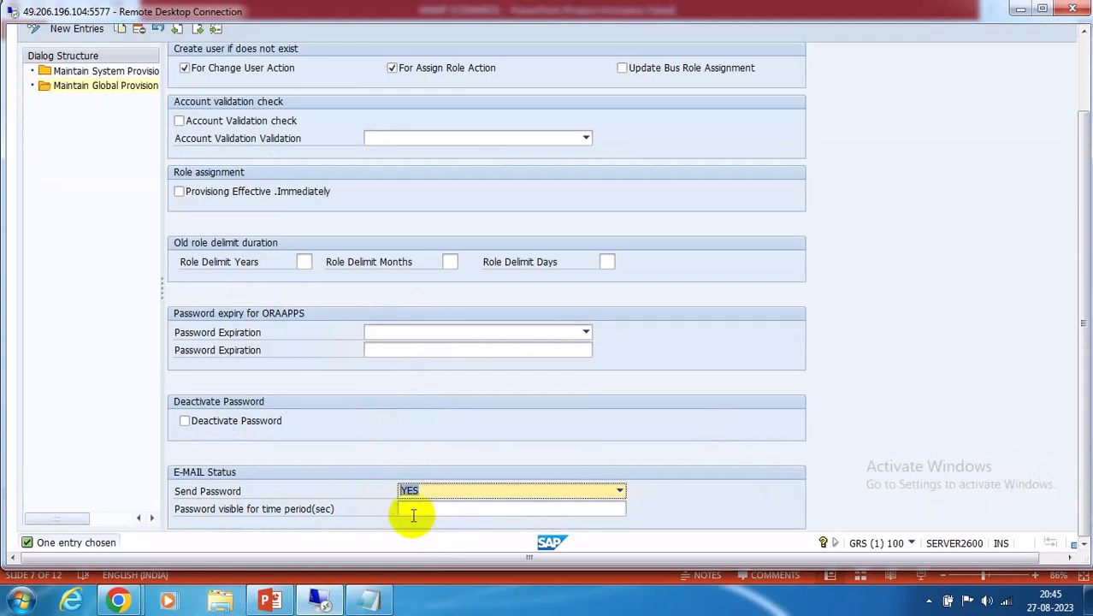
left_click(424, 511)
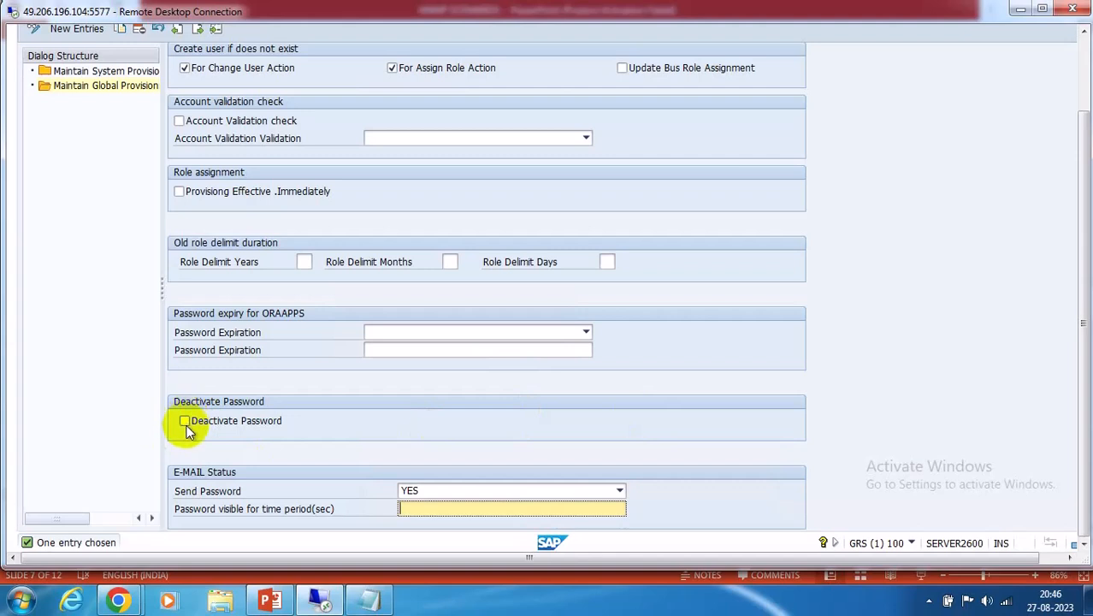
left_click(618, 486)
left_click(618, 491)
left_click(418, 478)
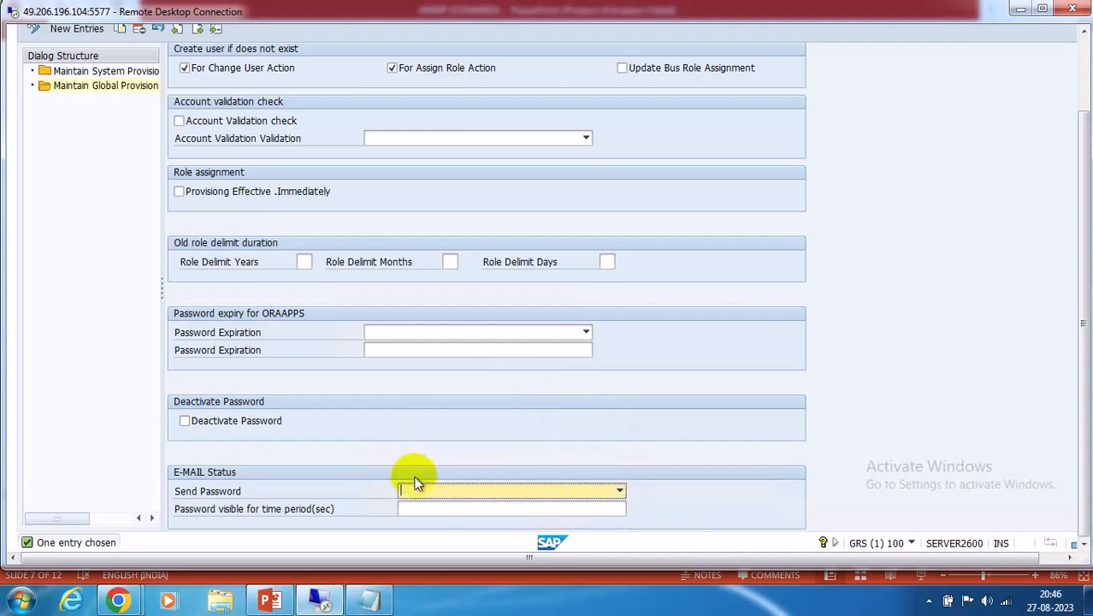
left_click(184, 422)
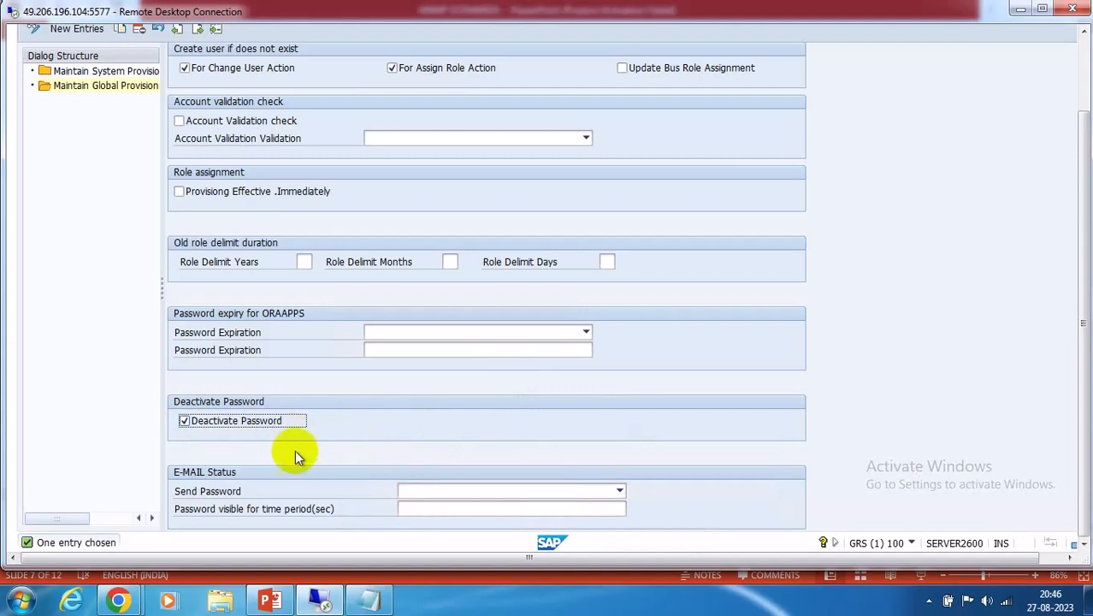
left_click(185, 421)
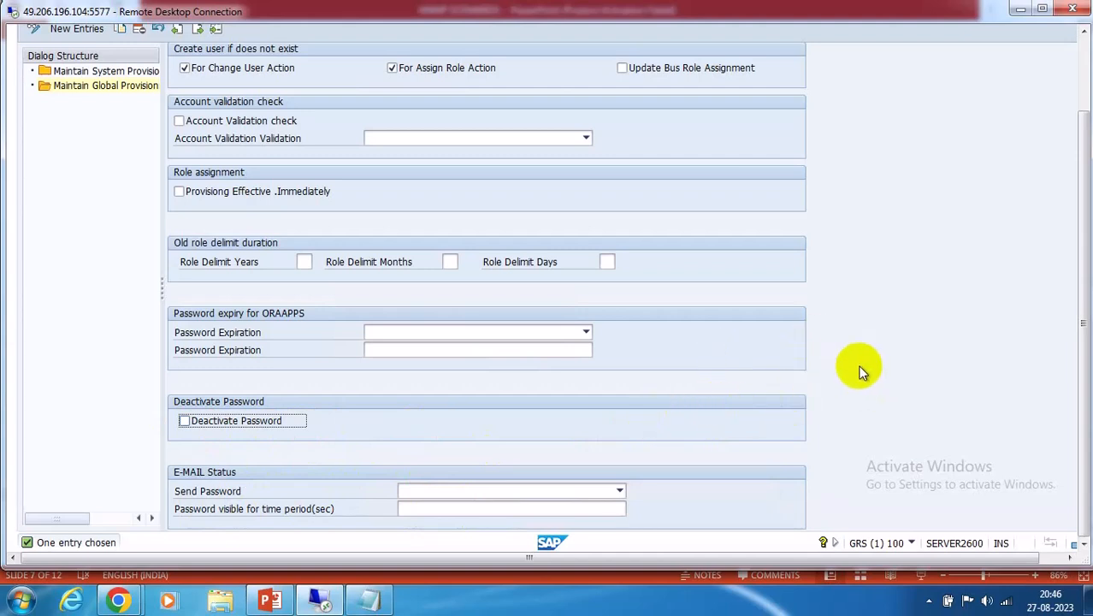
scroll(862, 369, "up", 1)
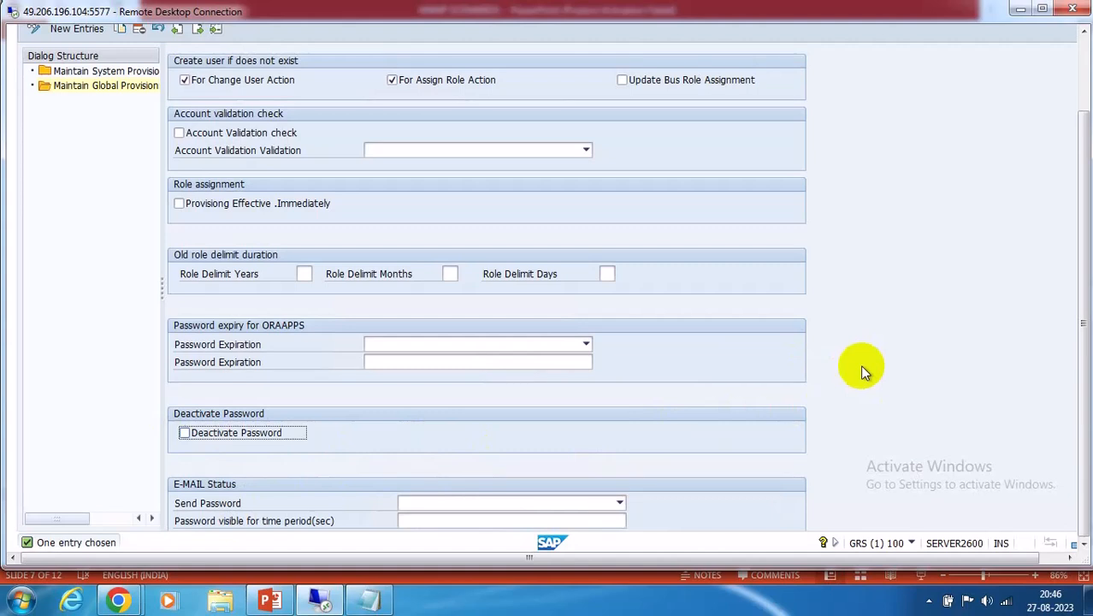
scroll(862, 369, "up", 1)
scroll(861, 368, "up", 4)
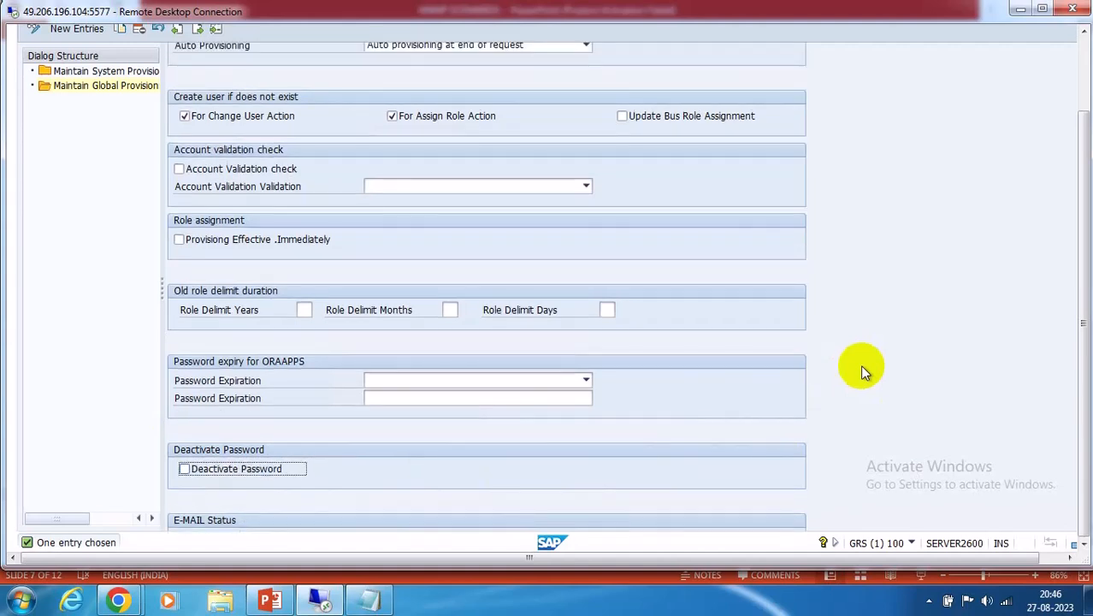
scroll(860, 365, "down", 6)
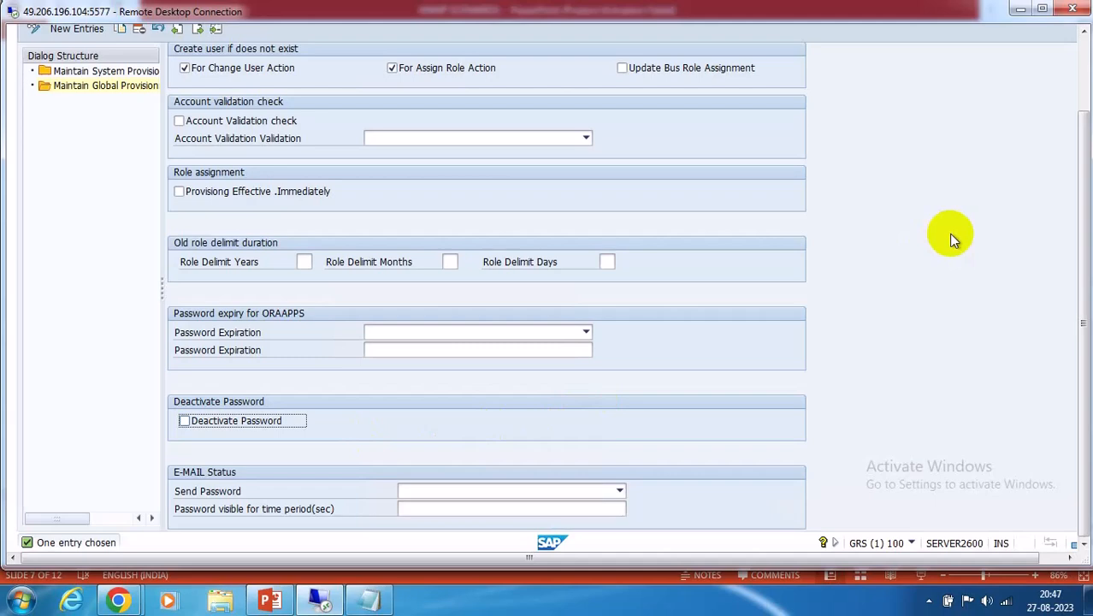
scroll(953, 239, "up", 2)
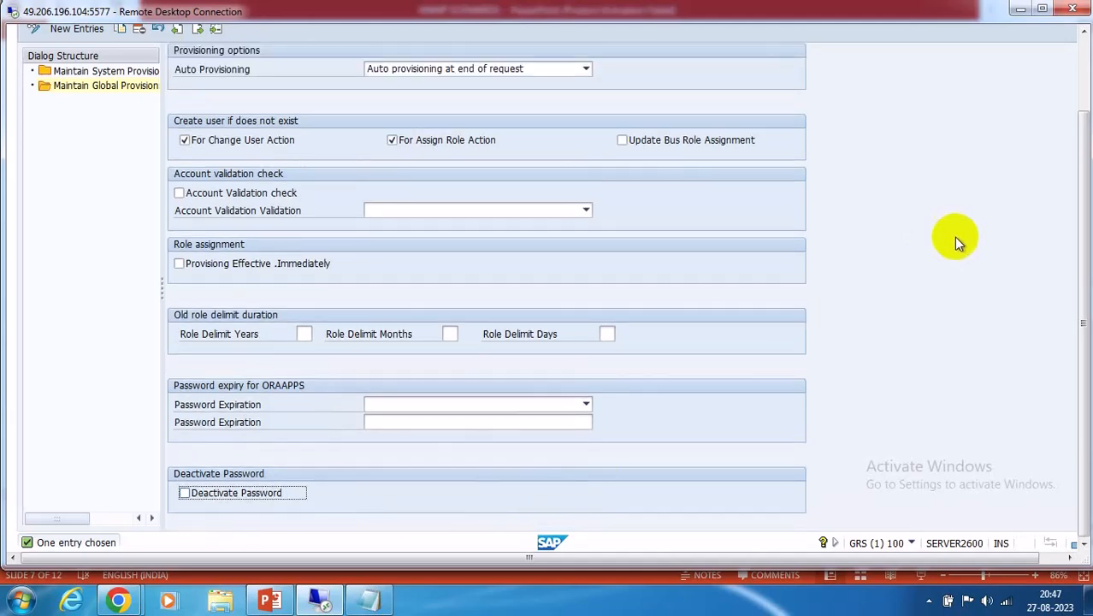
left_click(1085, 74)
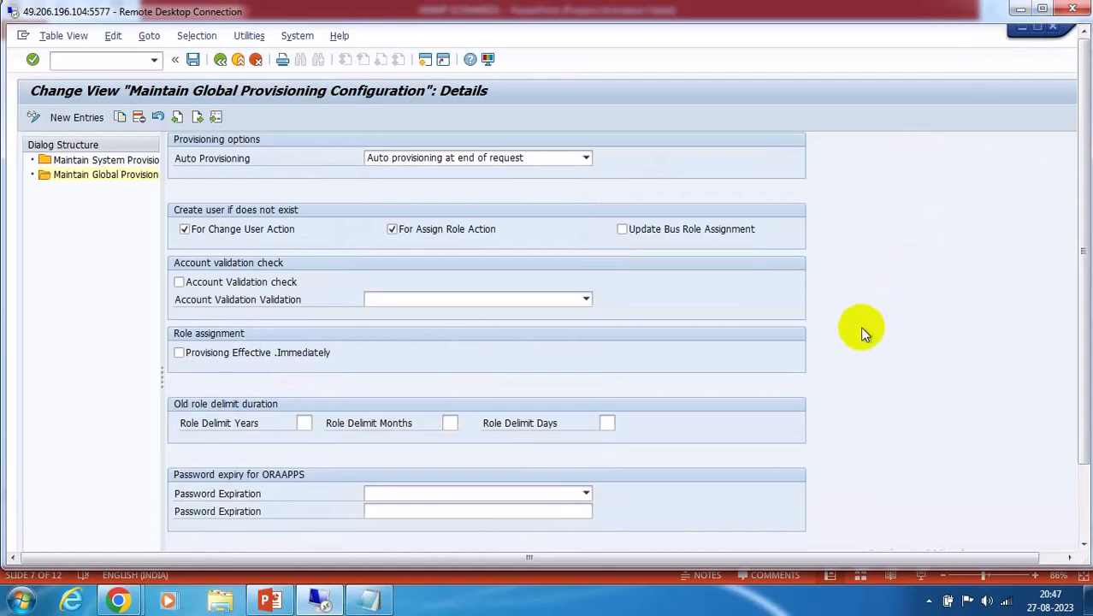
In SU01, append '1' to the role-owner user ID and start creating that new user
left_click(1025, 31)
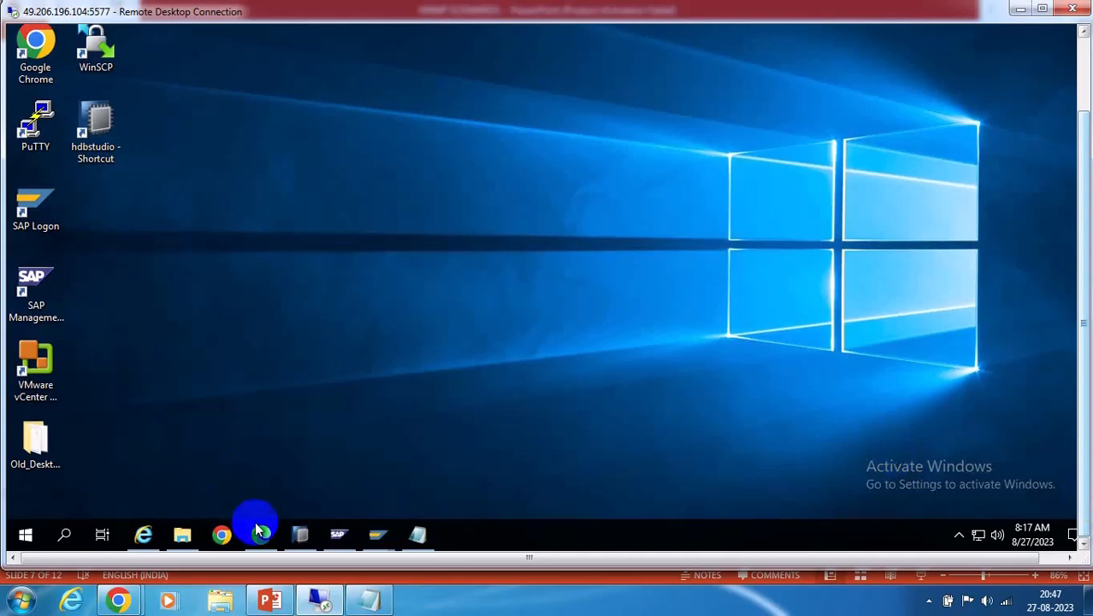
mouse_move(378, 534)
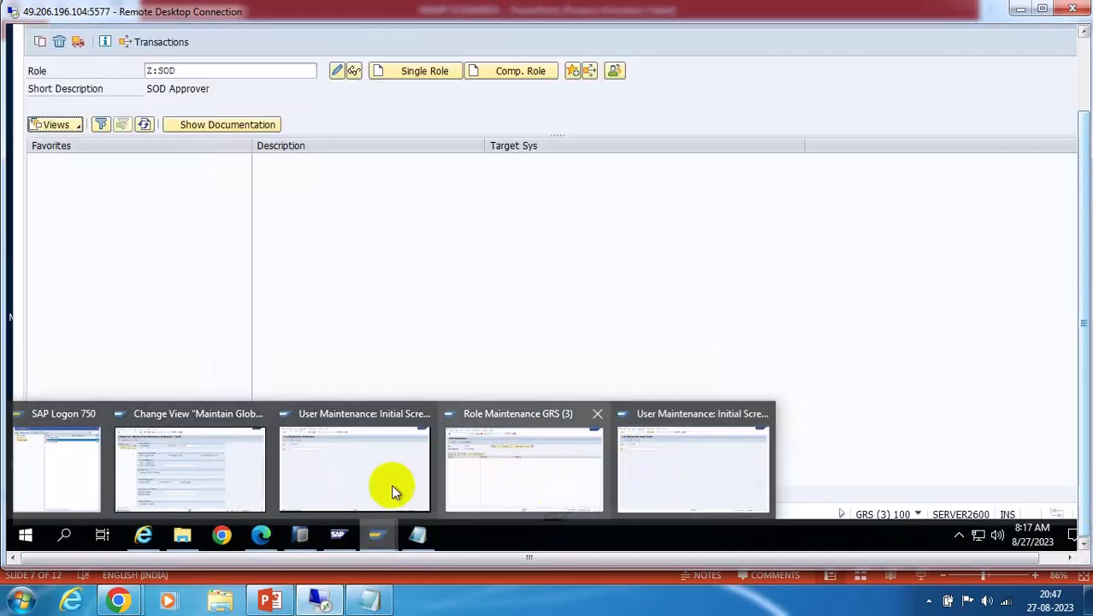
left_click(329, 466)
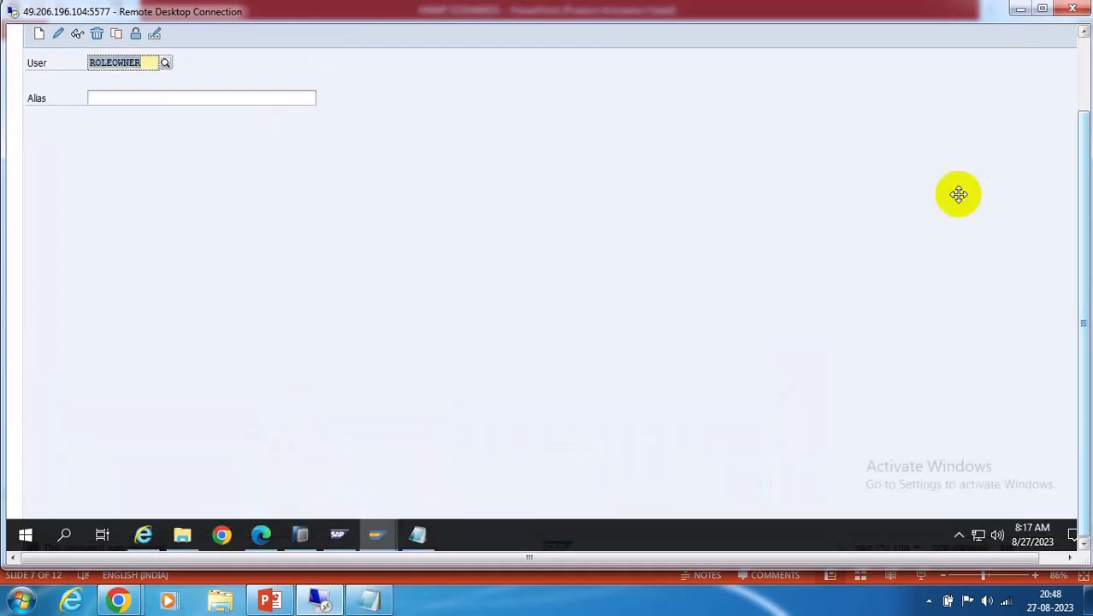
left_click(1084, 60)
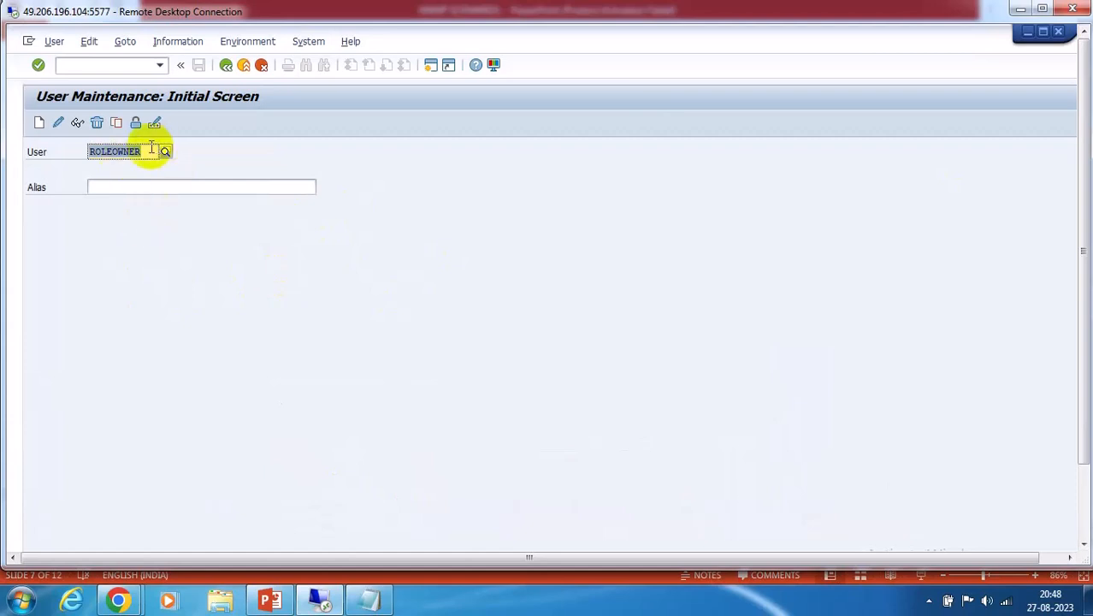
left_click(157, 152)
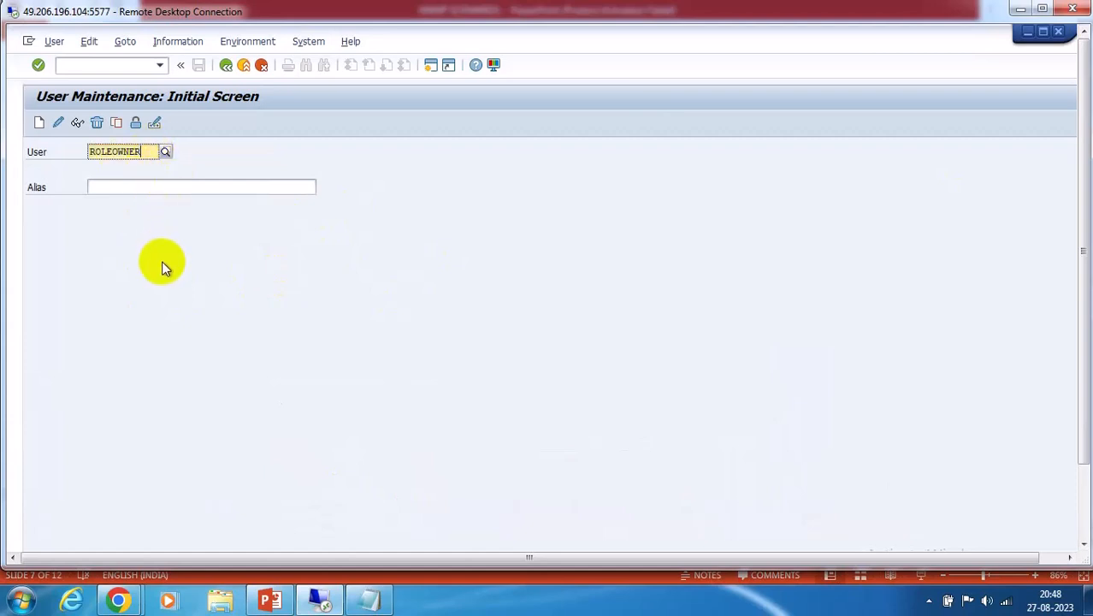
type("1")
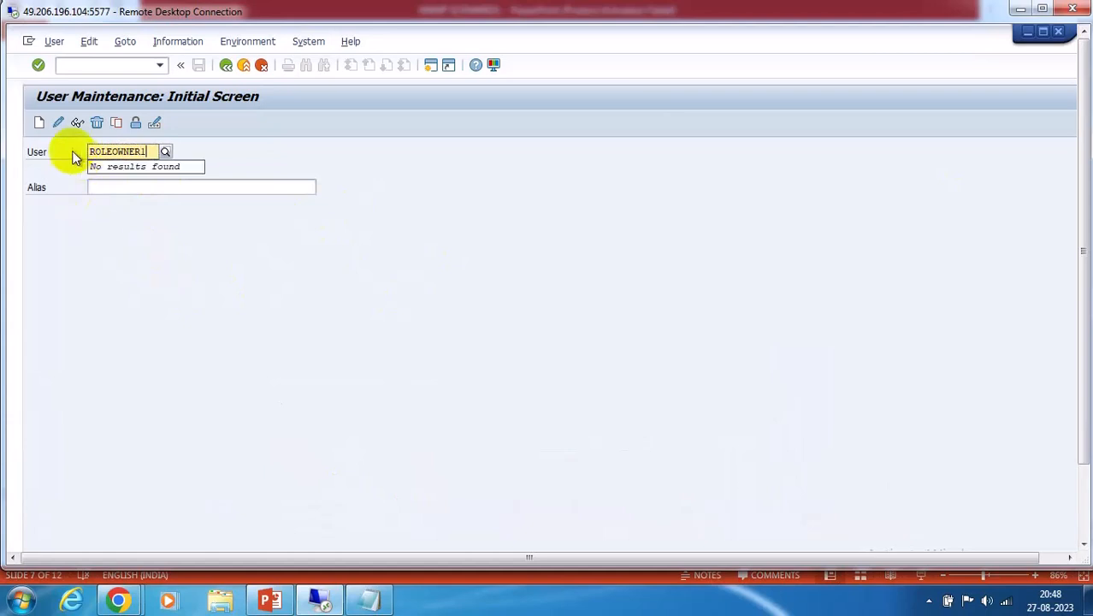
left_click(38, 122)
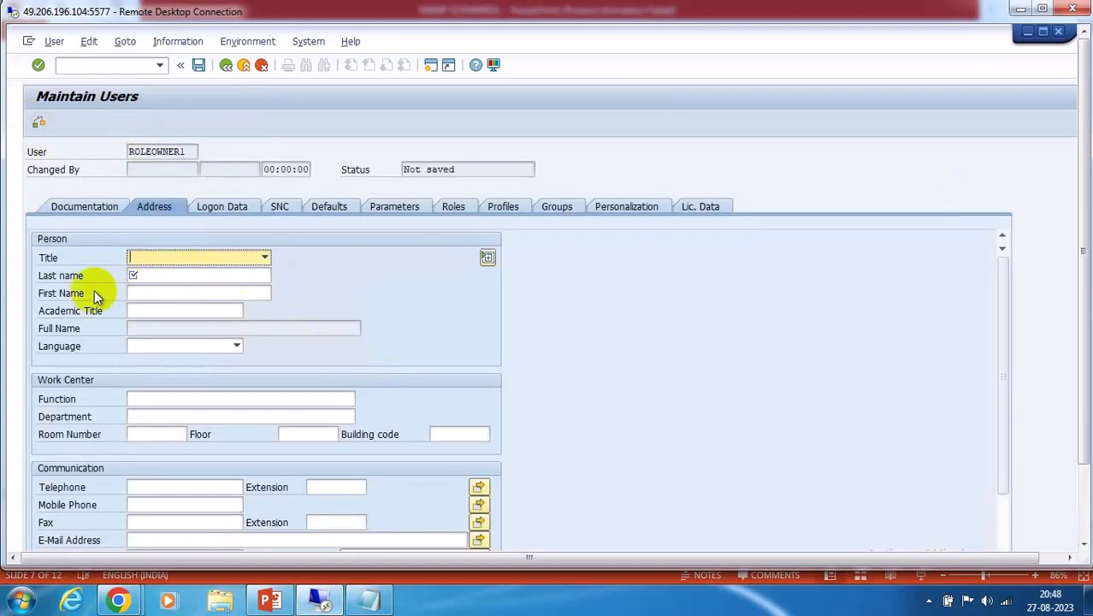
Enter last name 'test', deactivate the password on Logon Data, and save the user
left_click(142, 274)
type("test")
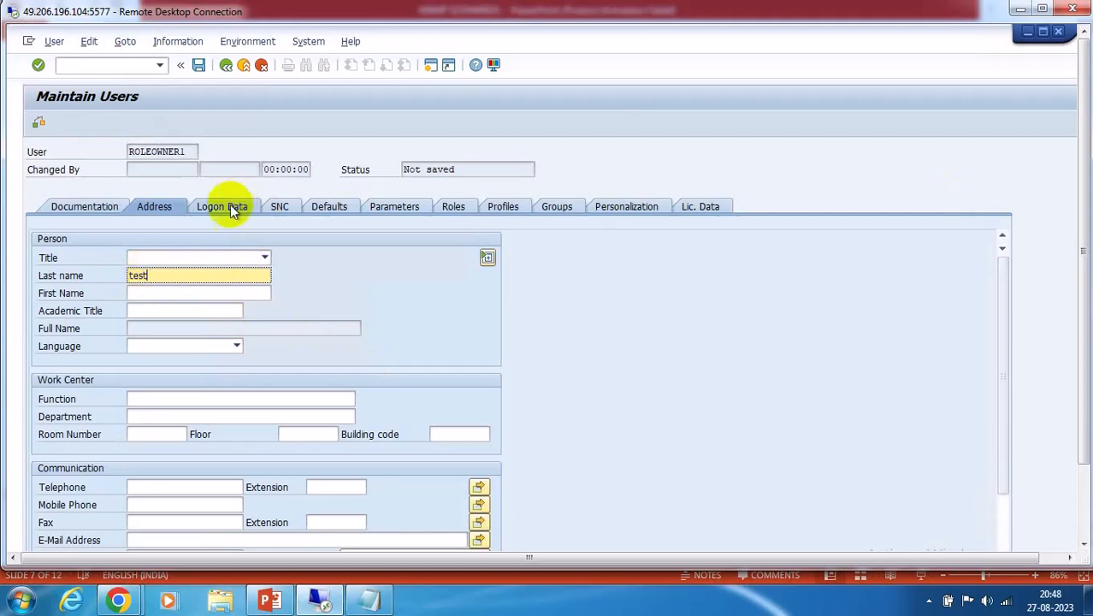
left_click(228, 207)
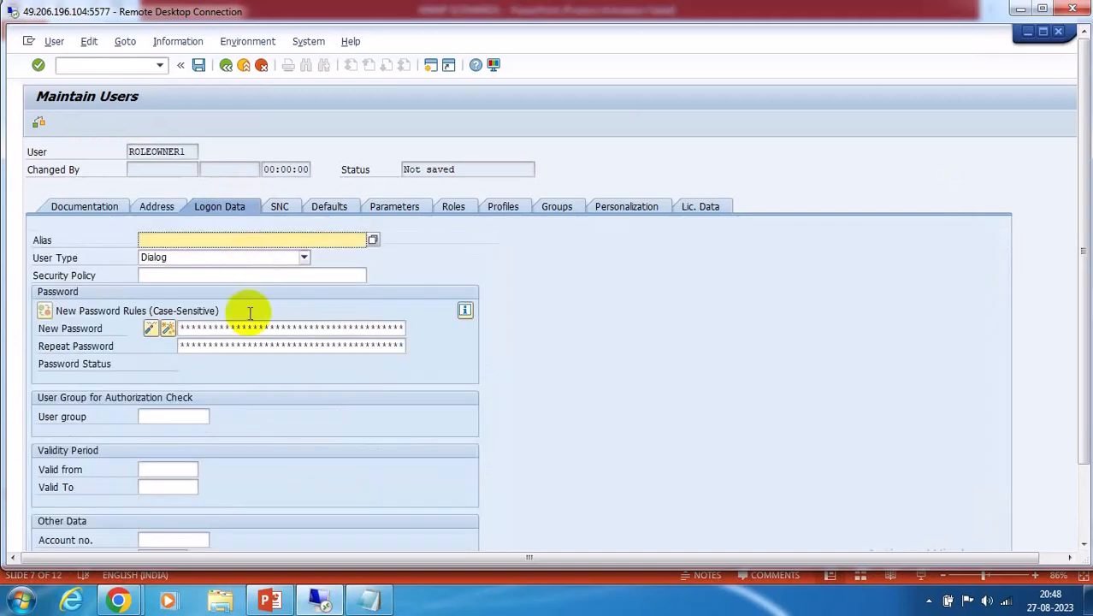
left_click(152, 331)
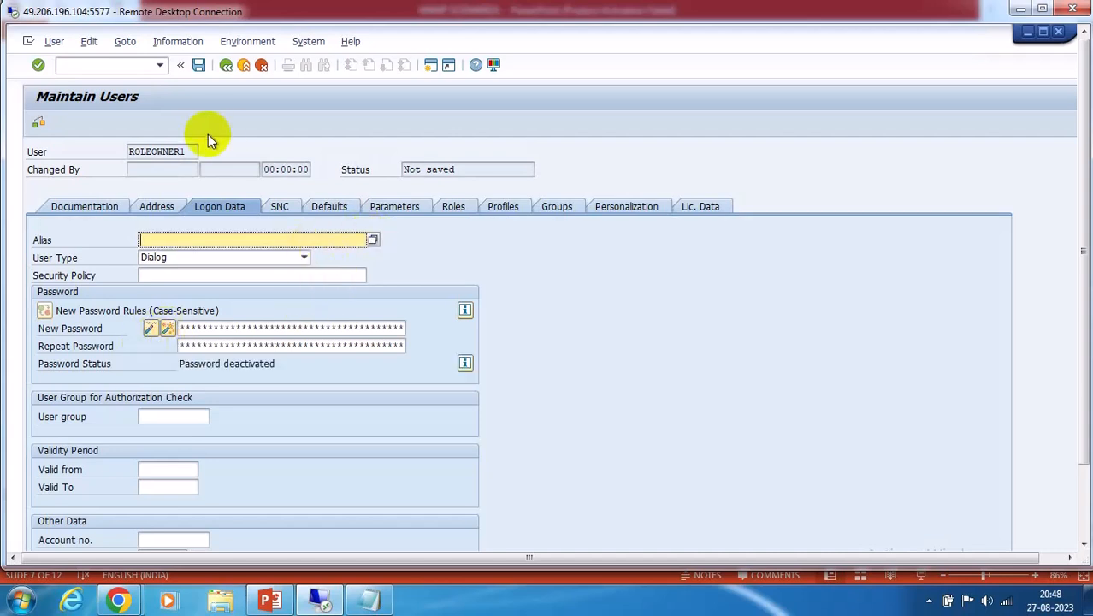
left_click(197, 65)
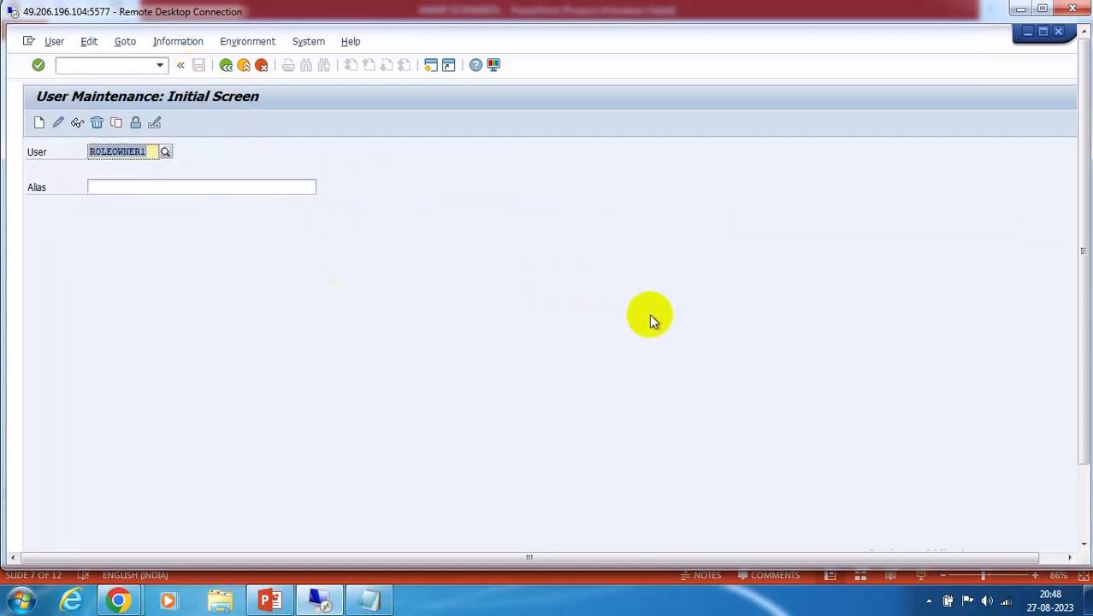
left_click(1082, 500)
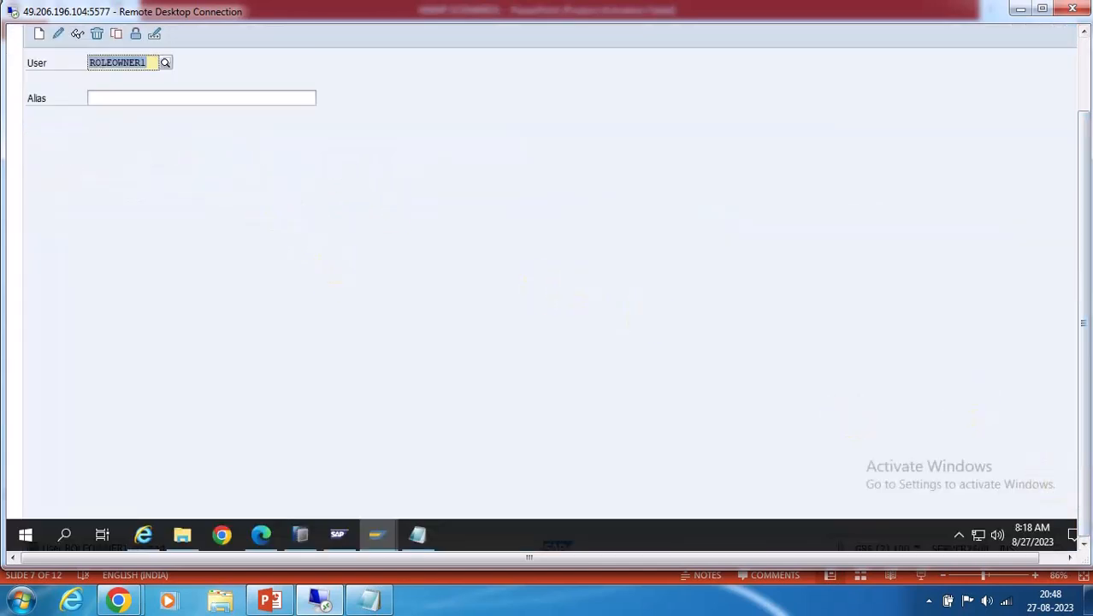
left_click(1079, 47)
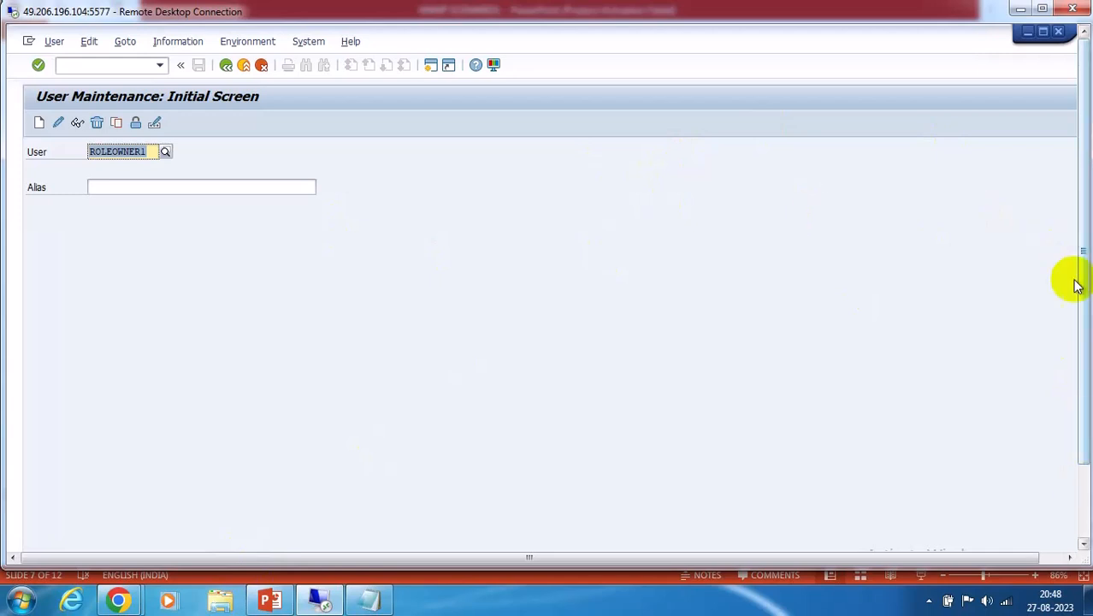
left_click(1085, 493)
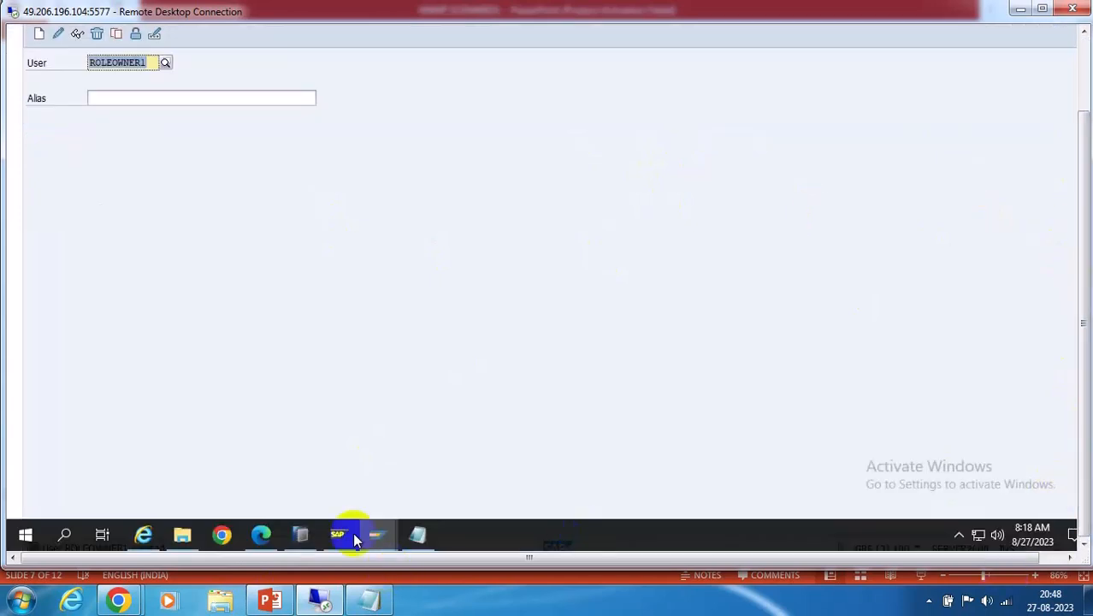
Move the Access Request Approval Workflow configuration from Variables & Templates to step 7, Generate Versions
left_click(255, 525)
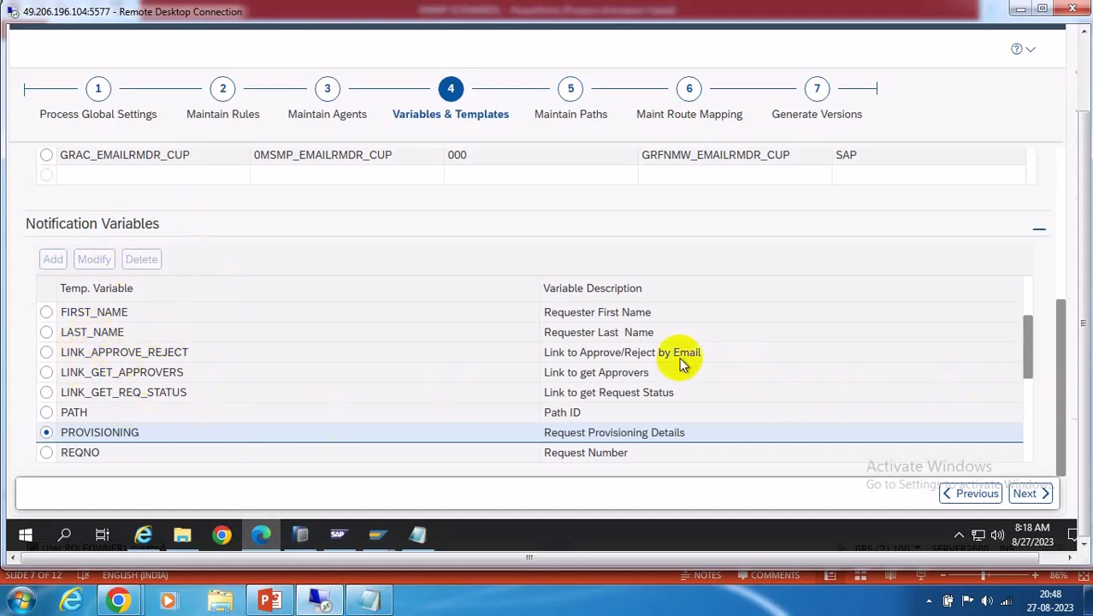
scroll(684, 363, "up", 2)
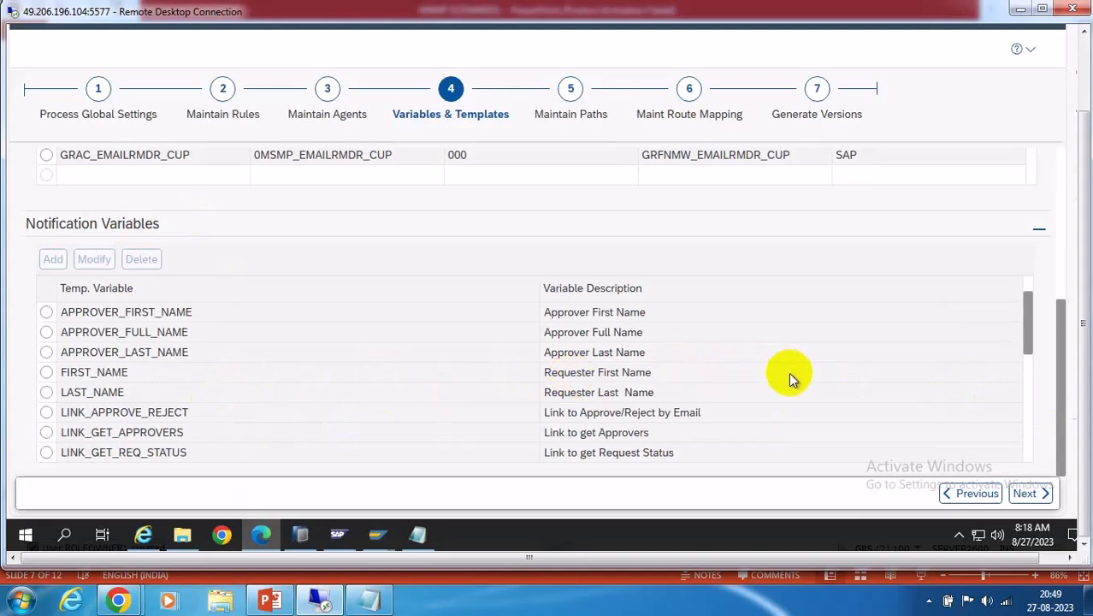
scroll(792, 368, "up", 5)
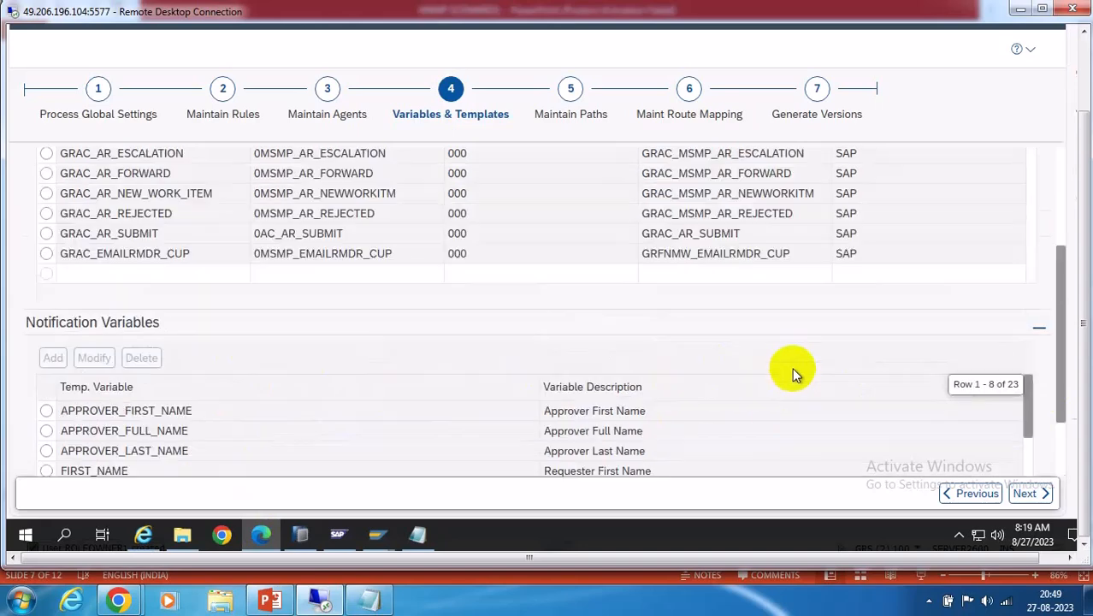
scroll(794, 370, "up", 1)
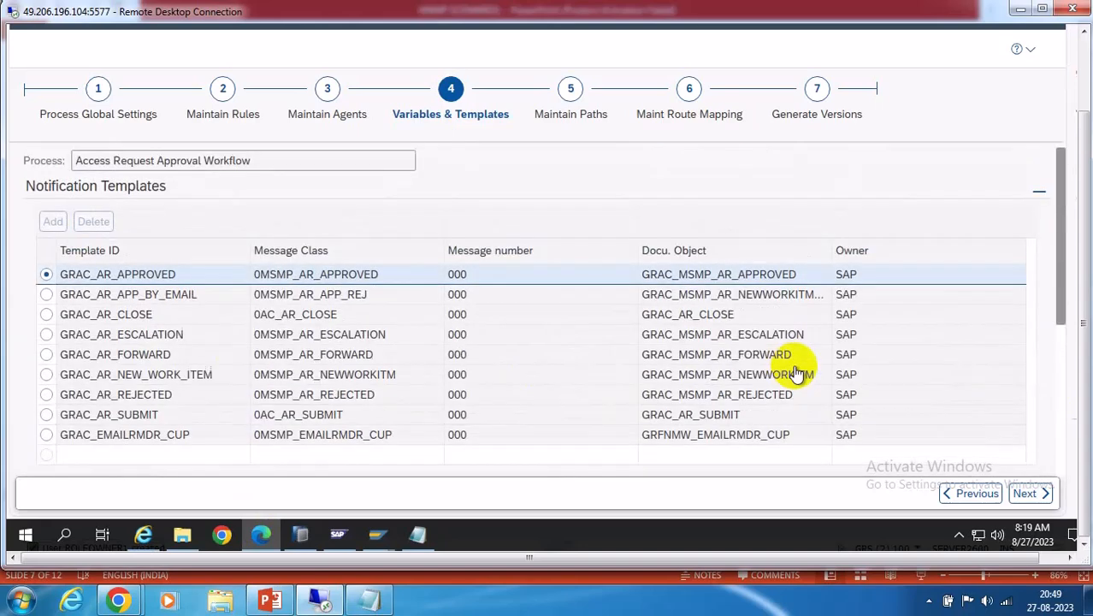
left_click(817, 90)
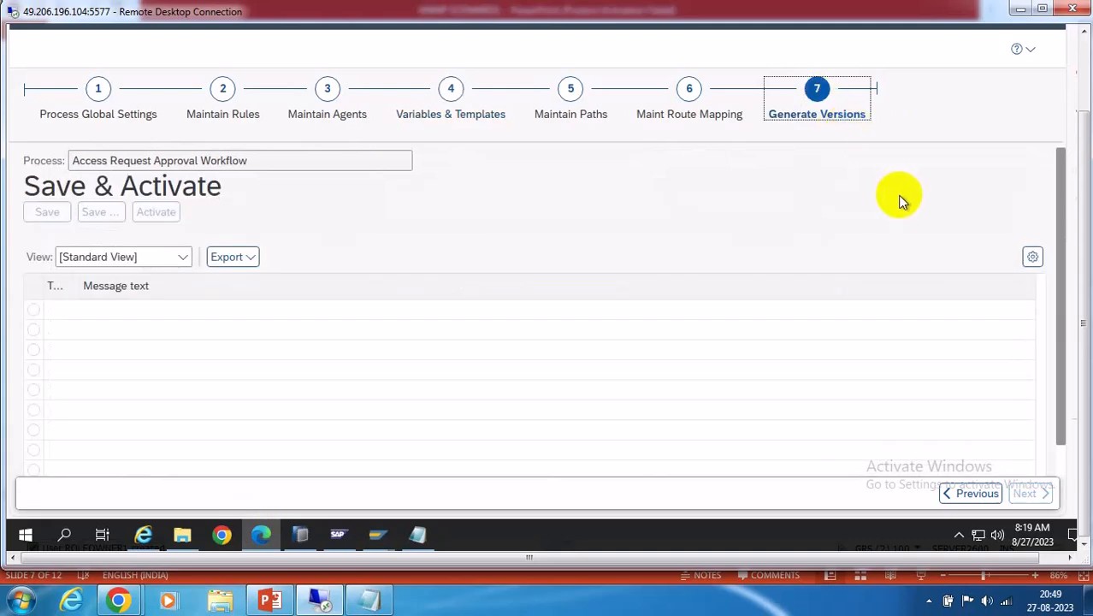
left_click(1084, 64)
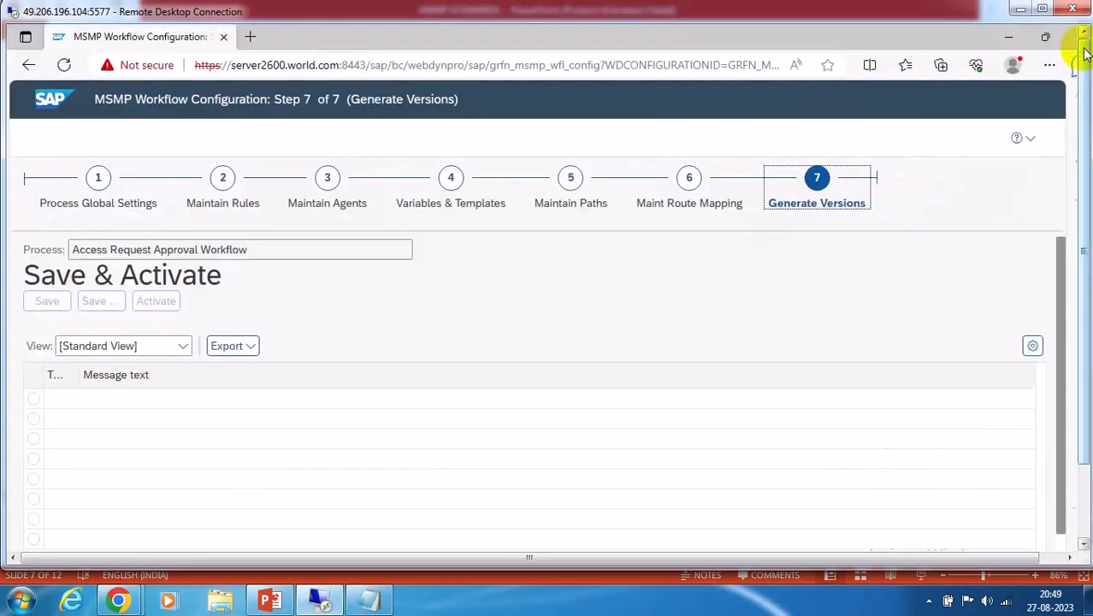
Show slide 7, BRF+ Overview, of the MSMP SCENARIOS deck after glancing at slide 8
left_click(1021, 9)
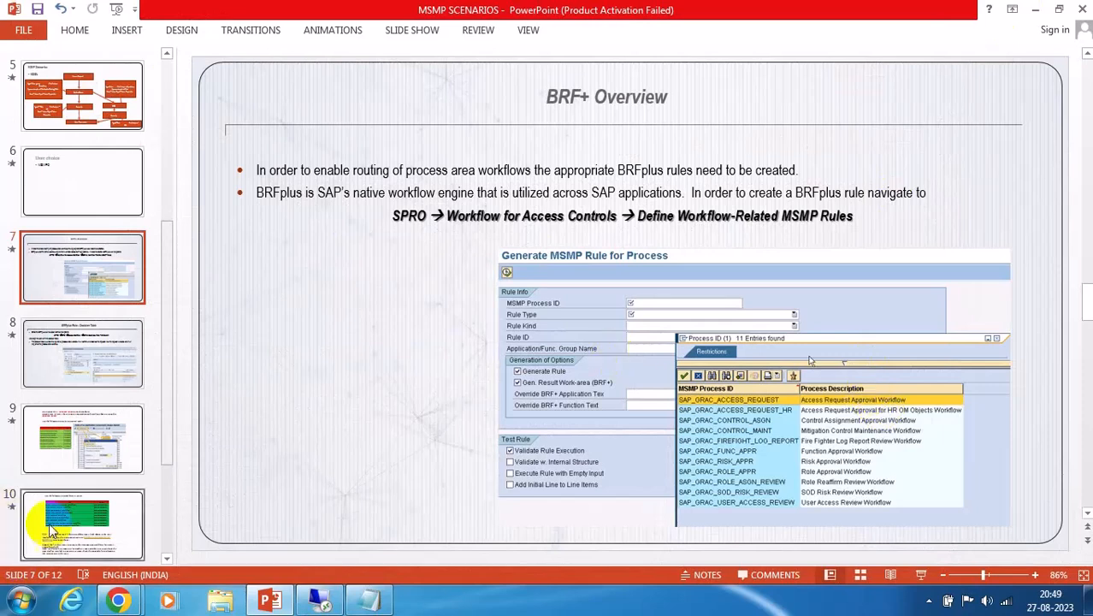
left_click(82, 352)
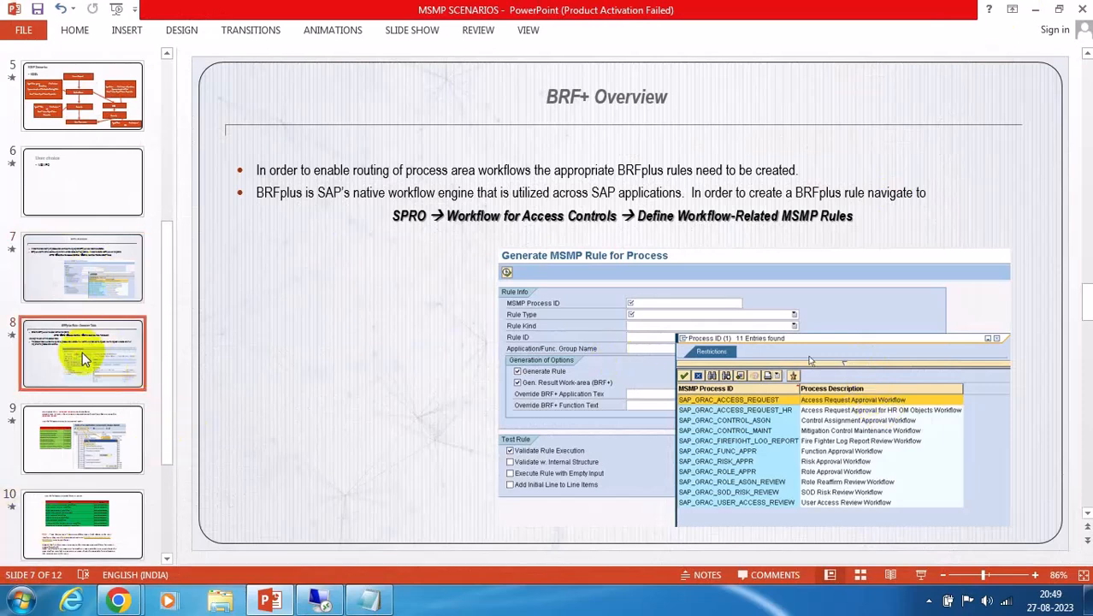
left_click(88, 287)
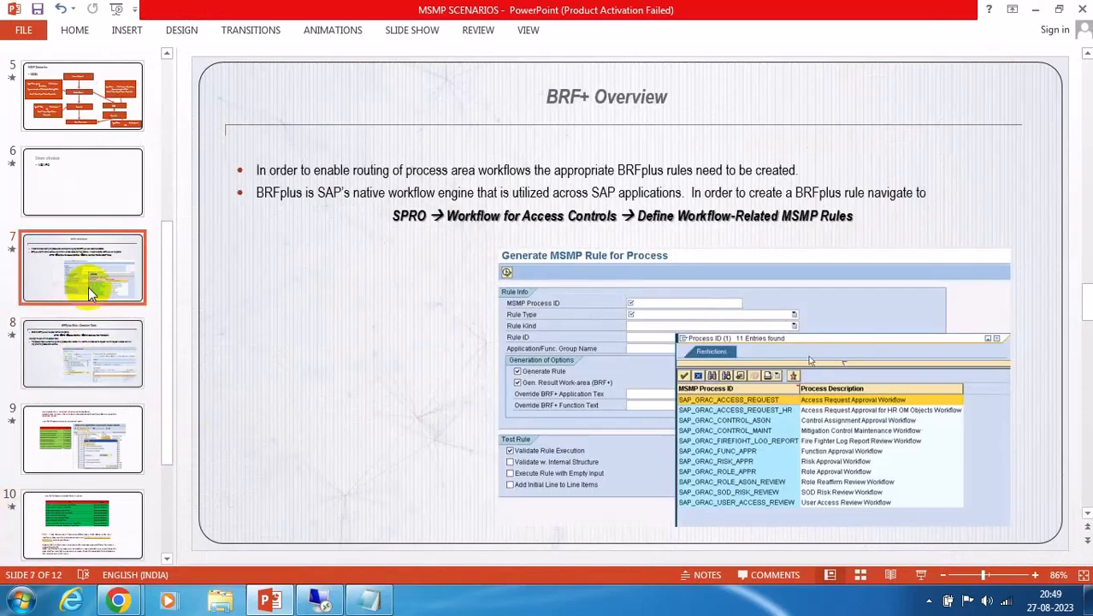
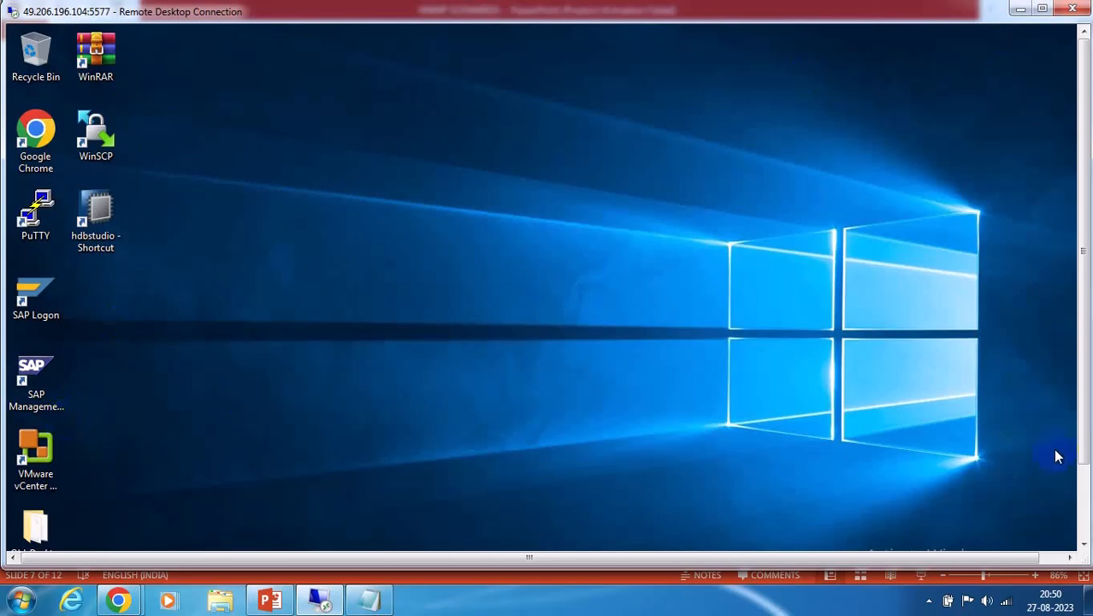
From the User Maintenance window, run /nnwbc to launch NetWeaver Business Client
left_click(1083, 491)
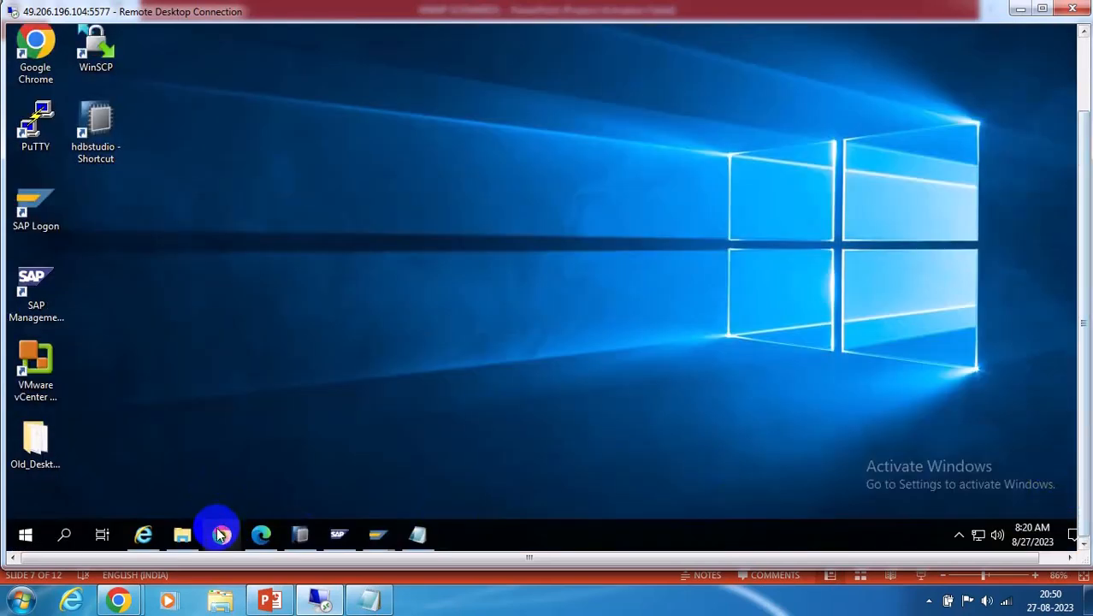
mouse_move(373, 528)
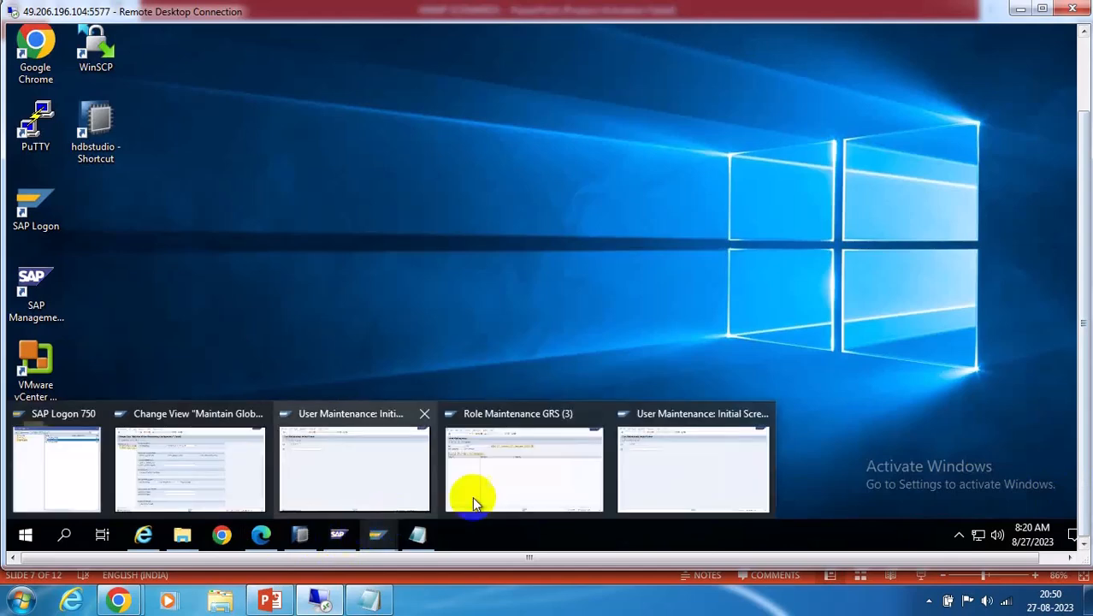
left_click(362, 469)
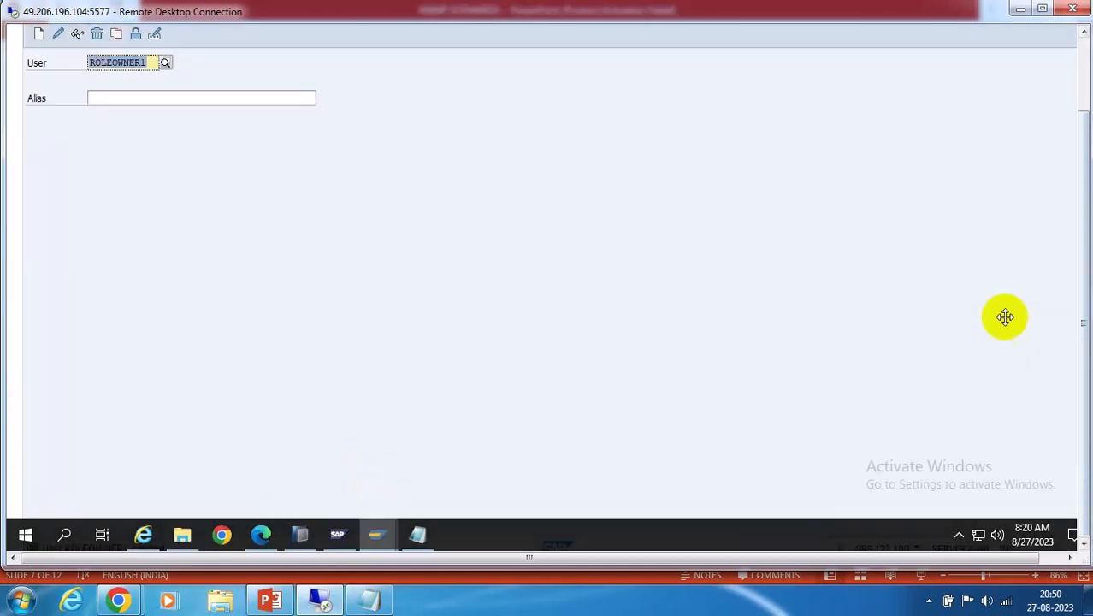
left_click(1084, 49)
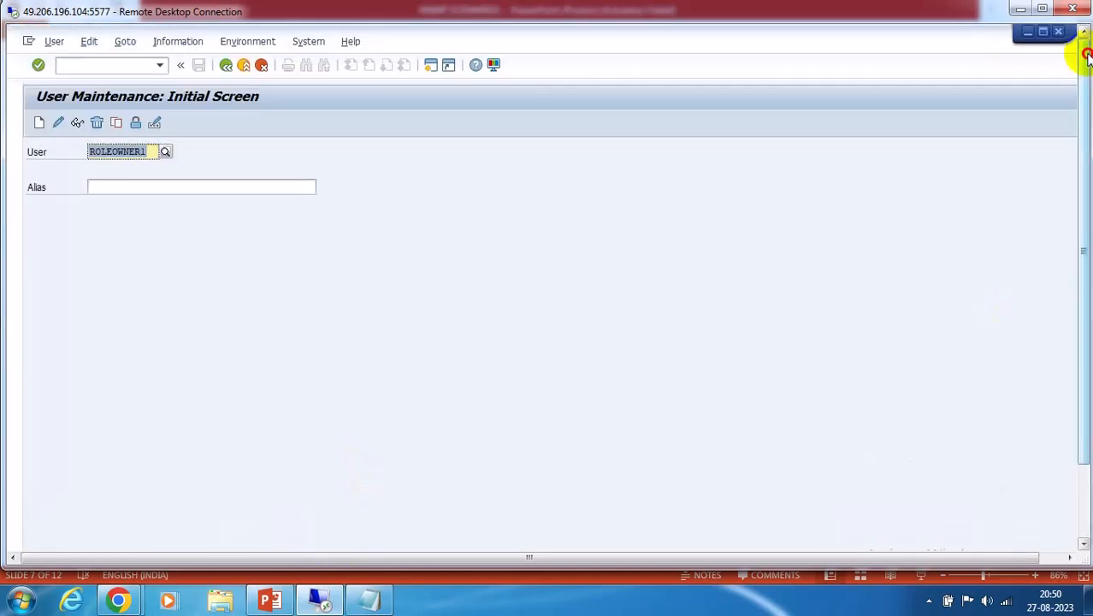
left_click(102, 65)
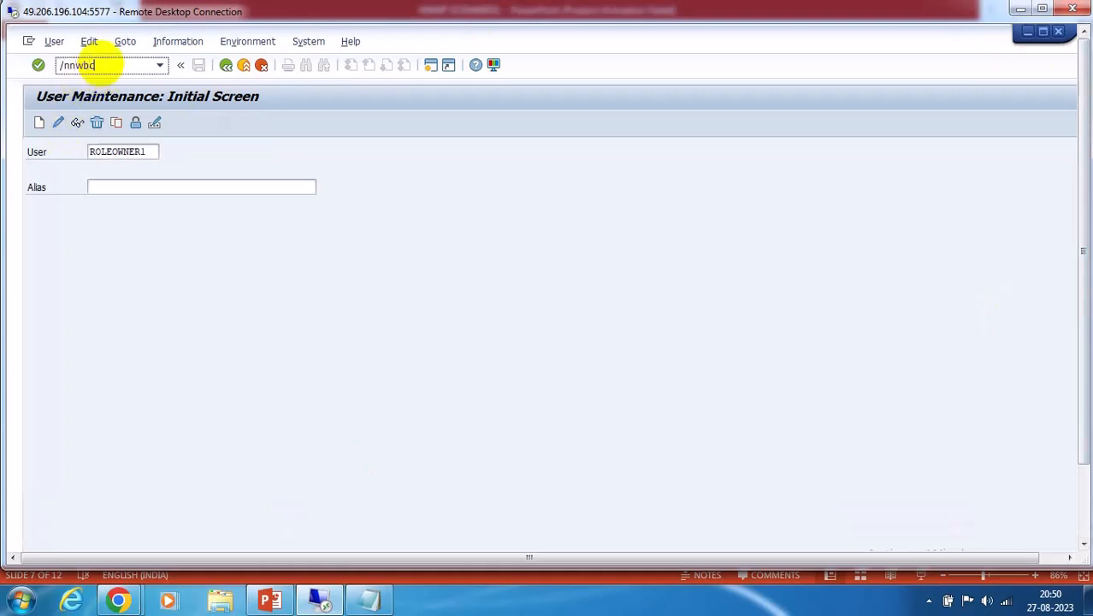
key("Return")
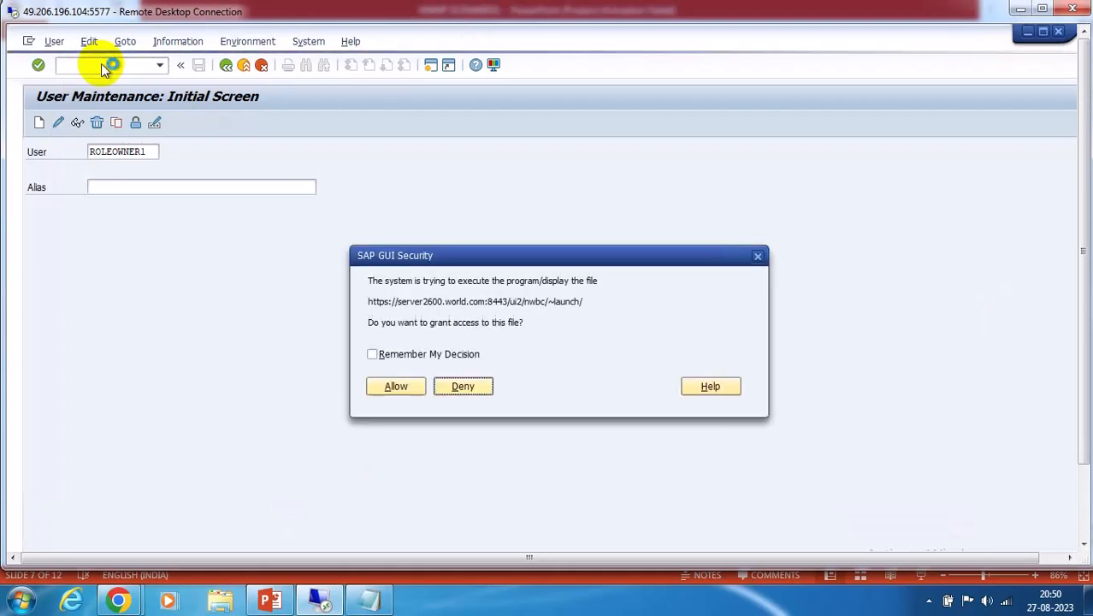
Allow the NWBC launch, check the empty Work Inbox, then open the Access Management work center
left_click(394, 385)
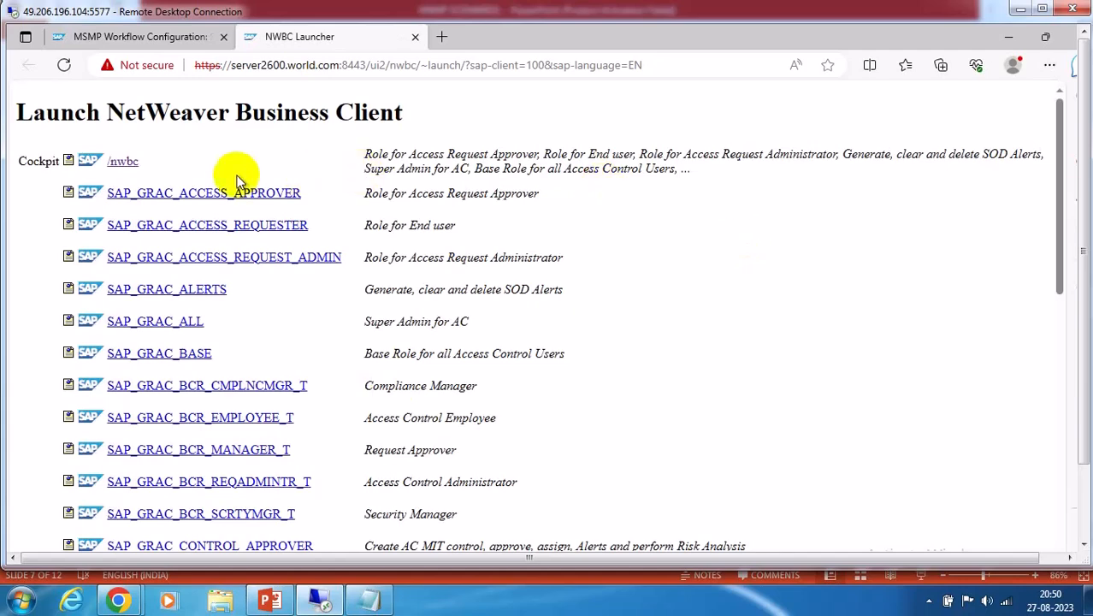
left_click(124, 162)
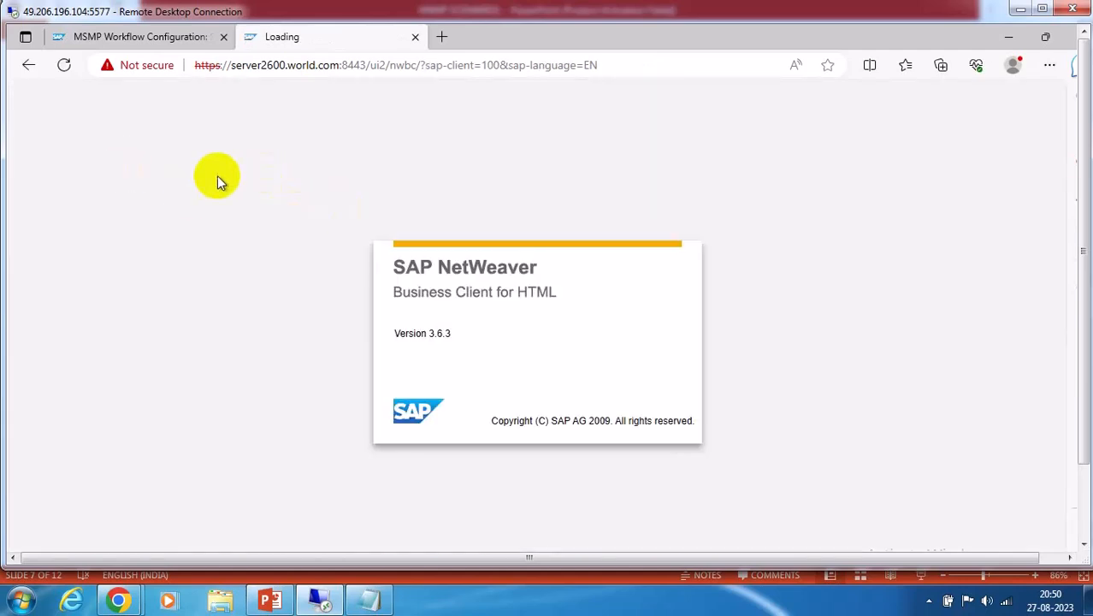
left_click(106, 254)
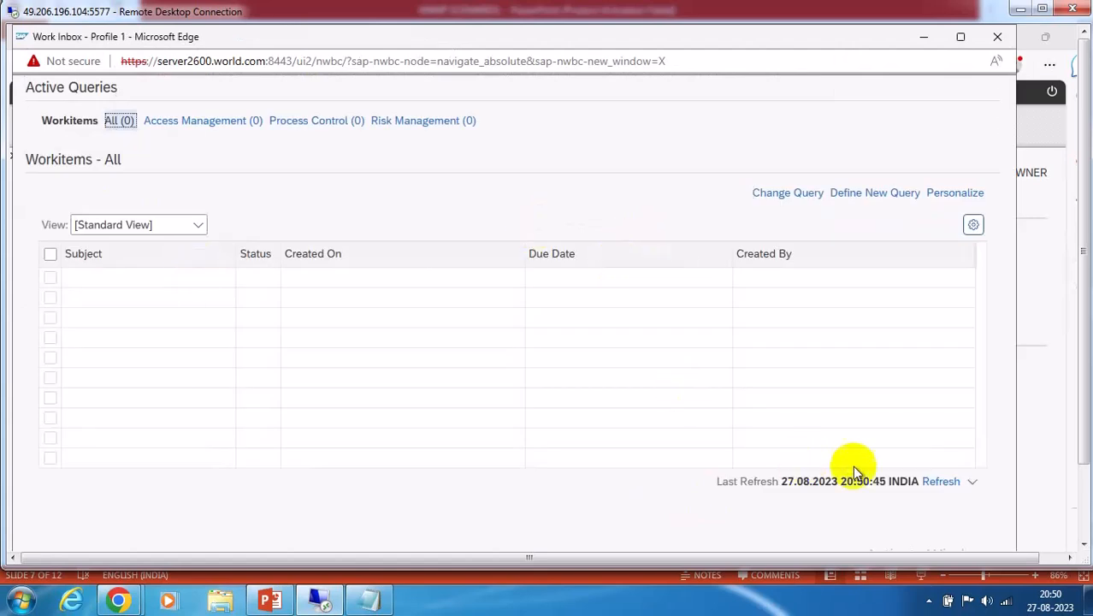
left_click(941, 483)
left_click(1000, 38)
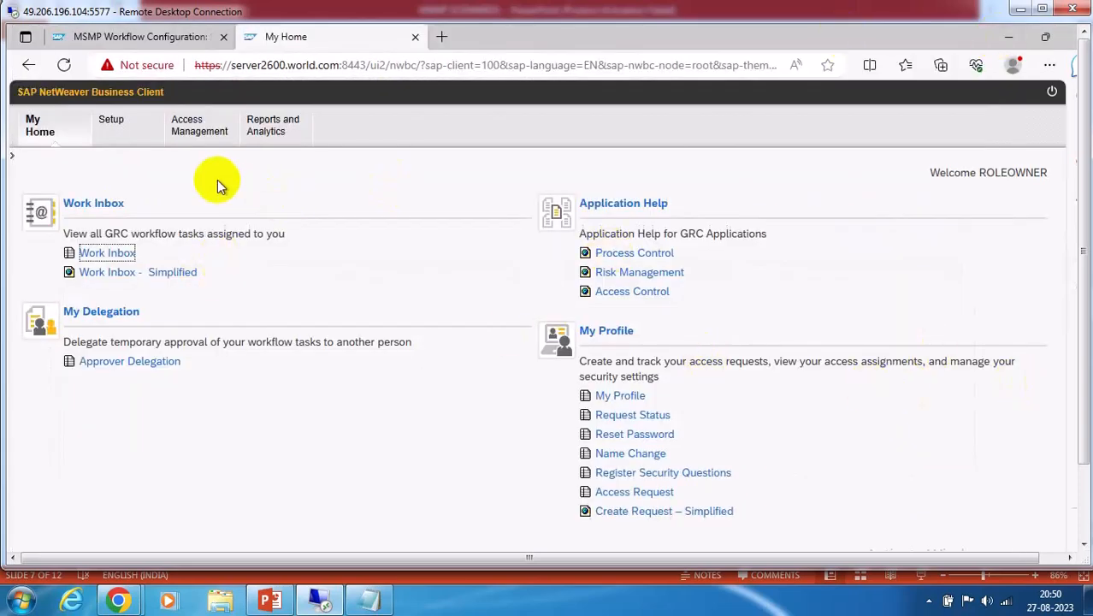
left_click(210, 137)
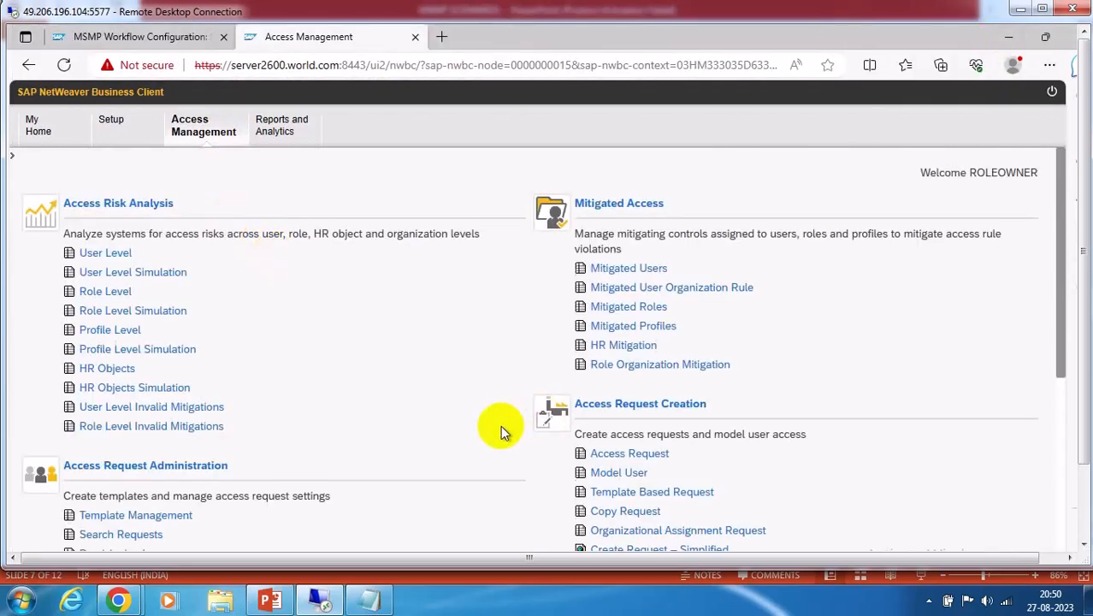
scroll(505, 423, "down", 3)
List all access requests in a maximized Search Requests window and select request 13
left_click(139, 261)
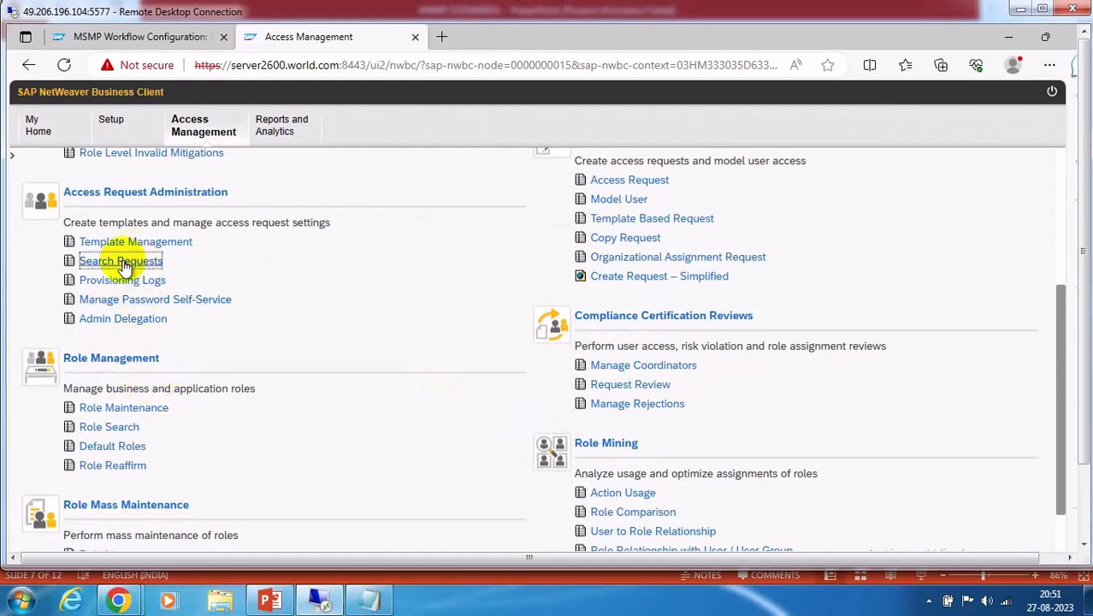
left_click(962, 37)
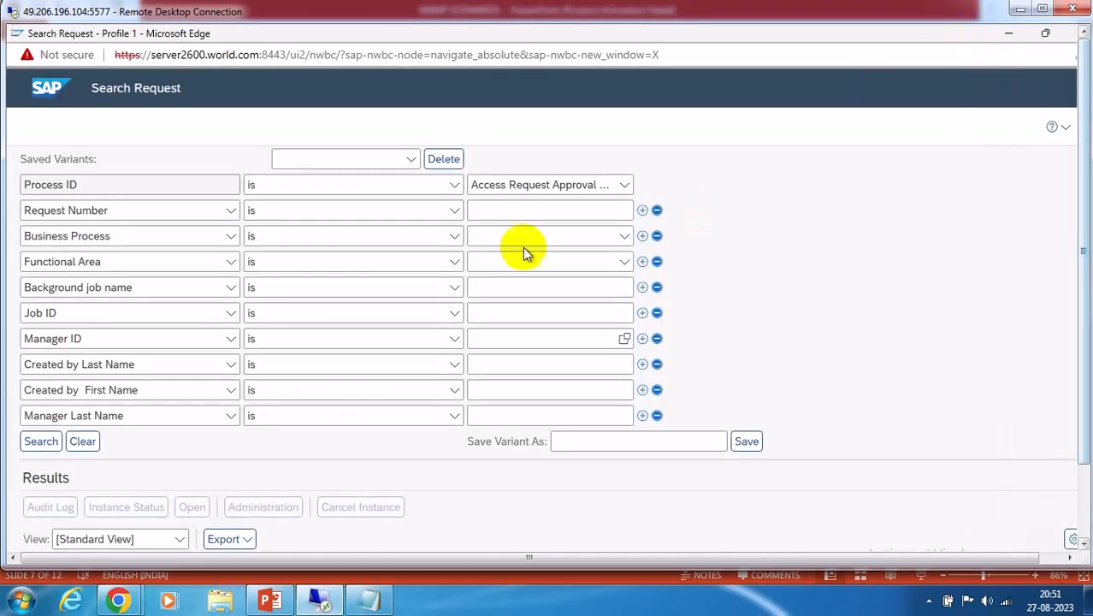
left_click(41, 443)
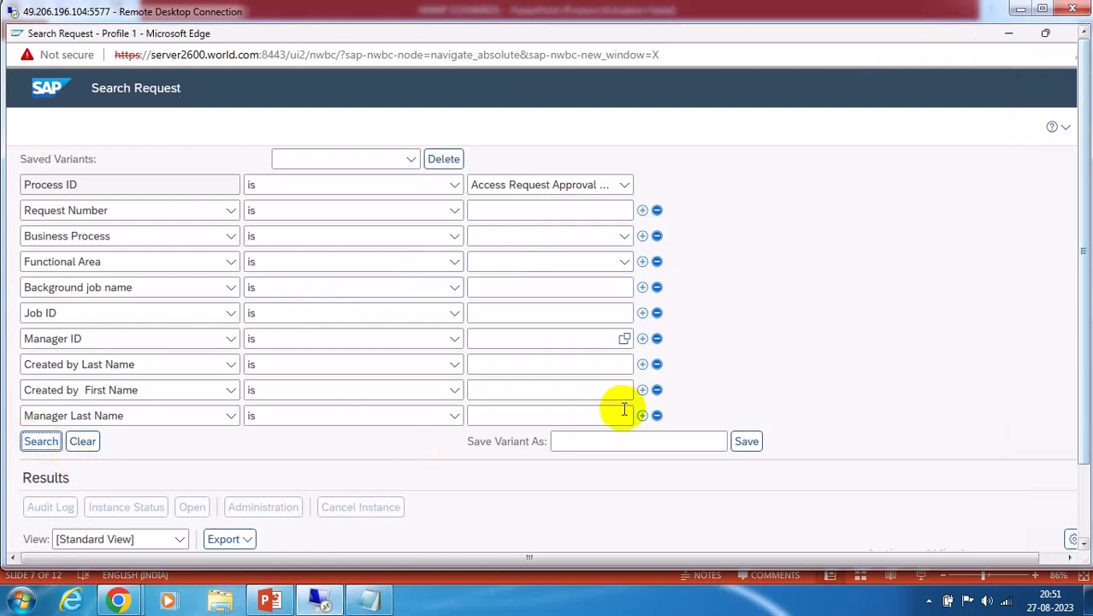
scroll(979, 351, "down", 2)
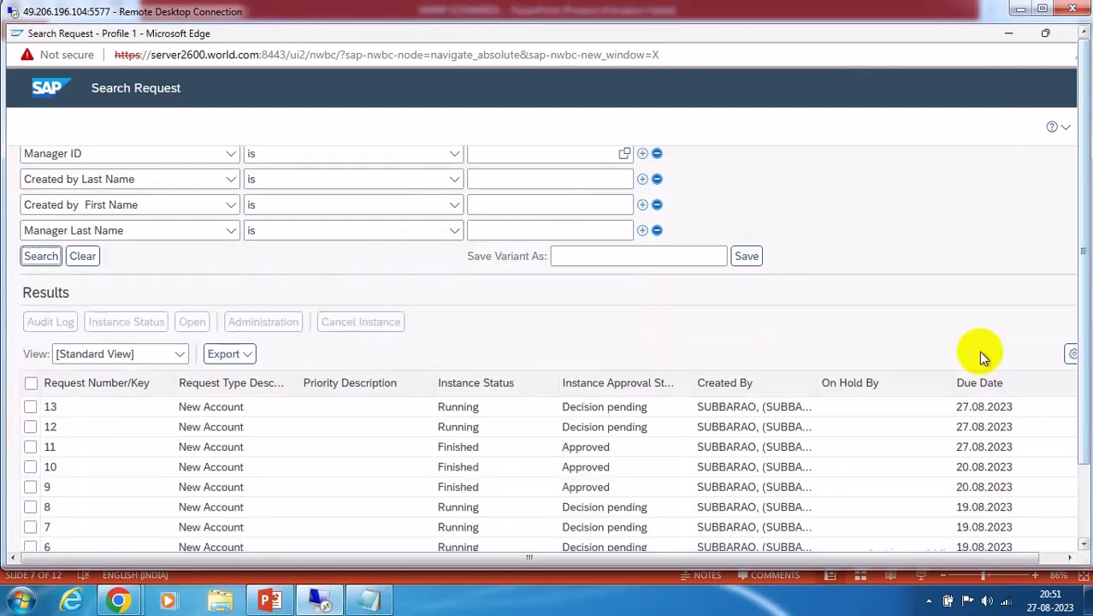
left_click(30, 406)
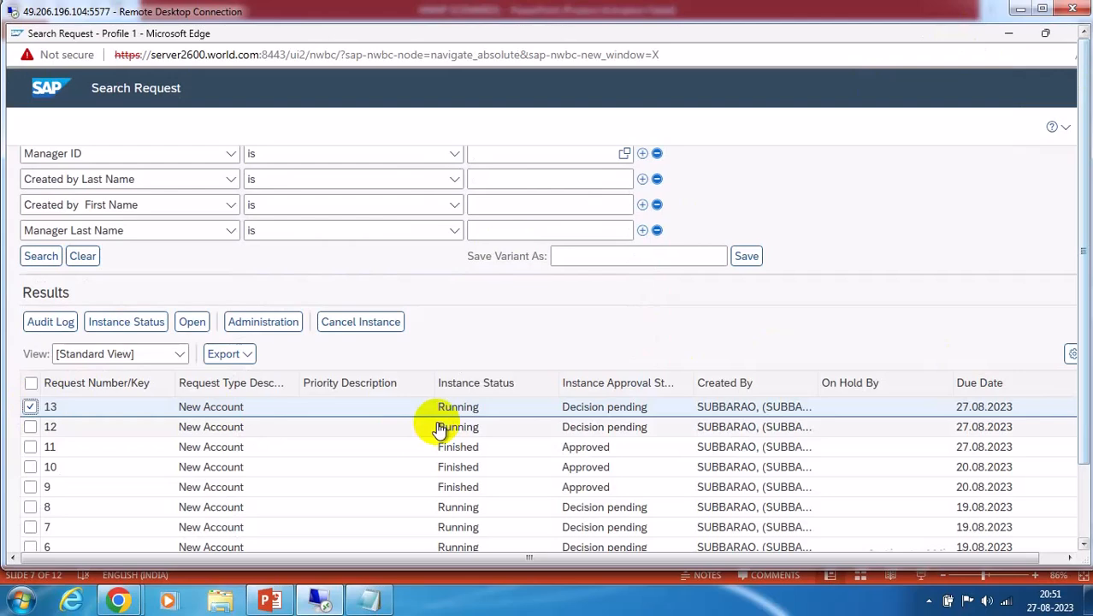
Review request 13's details through its GRAC_DEFAULT_PATH administration entry, then close it
left_click(264, 325)
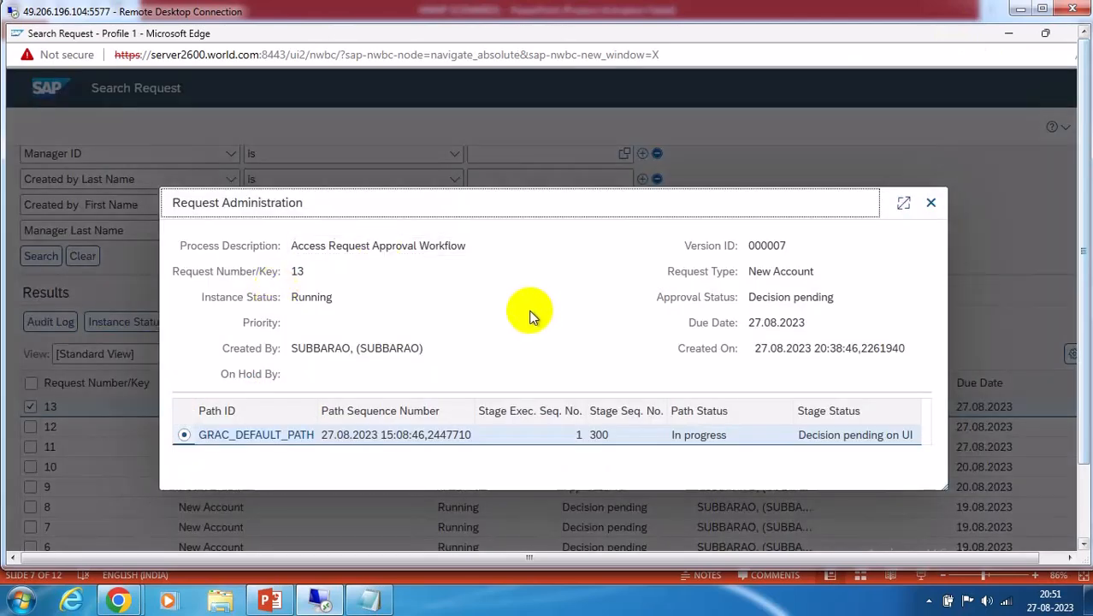
left_click(256, 440)
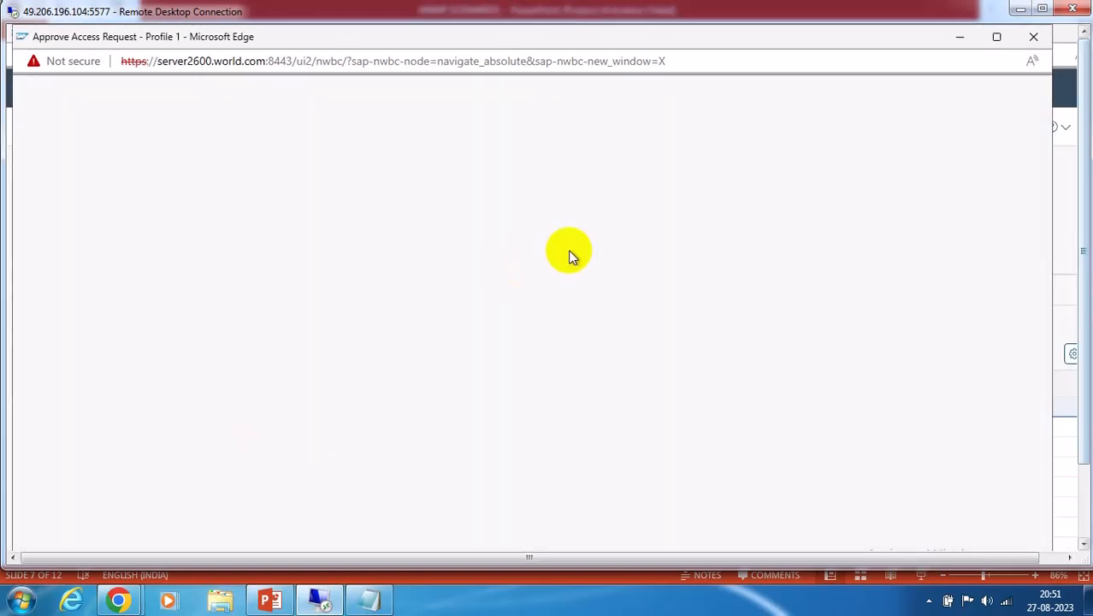
scroll(611, 299, "down", 3)
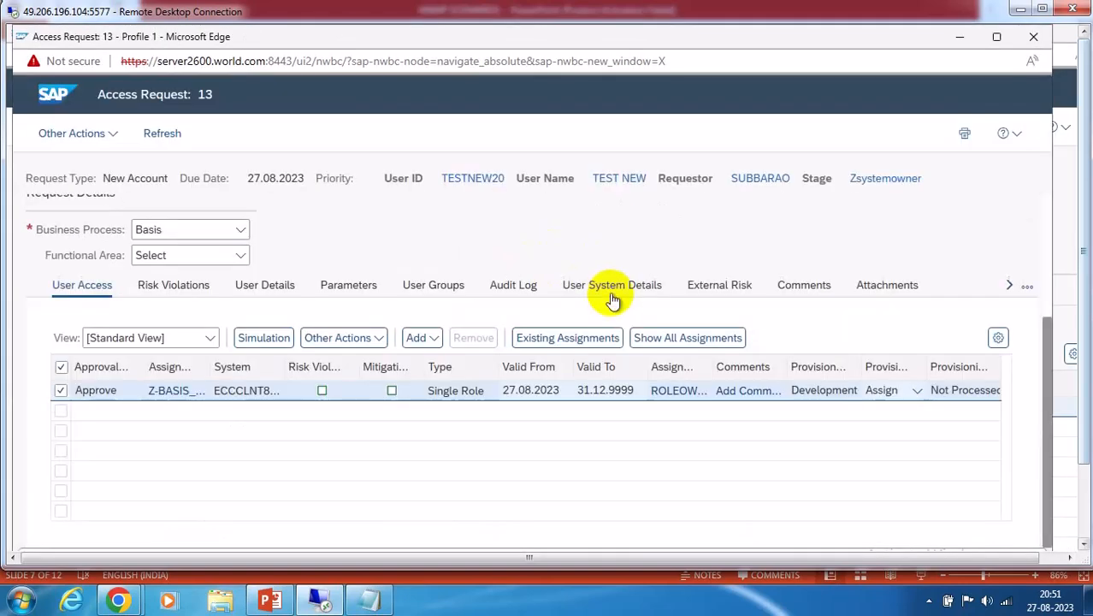
scroll(424, 223, "up", 2)
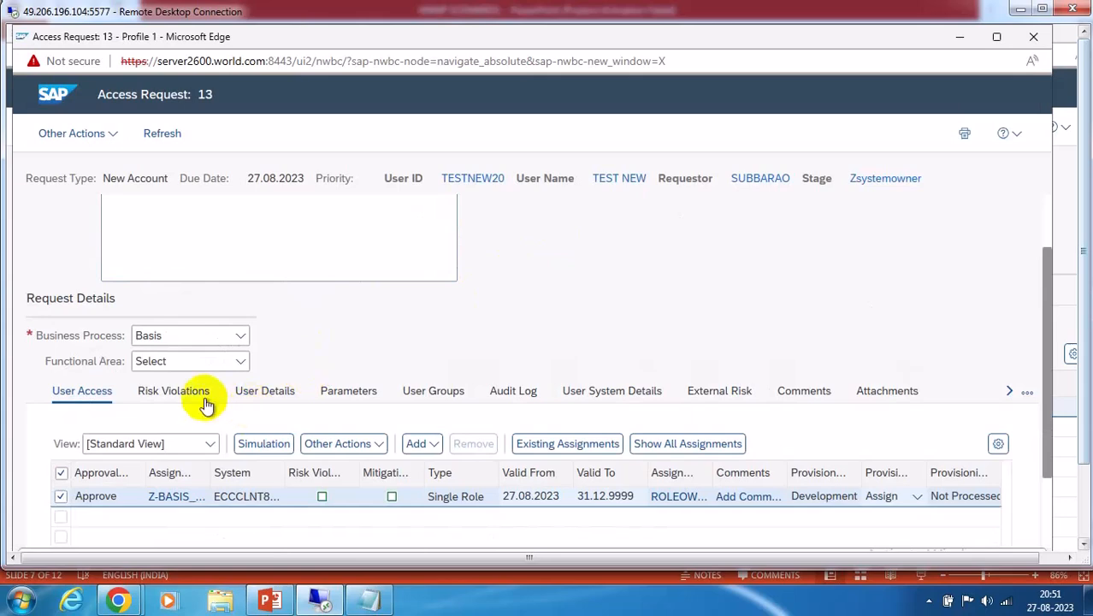
left_click(1035, 38)
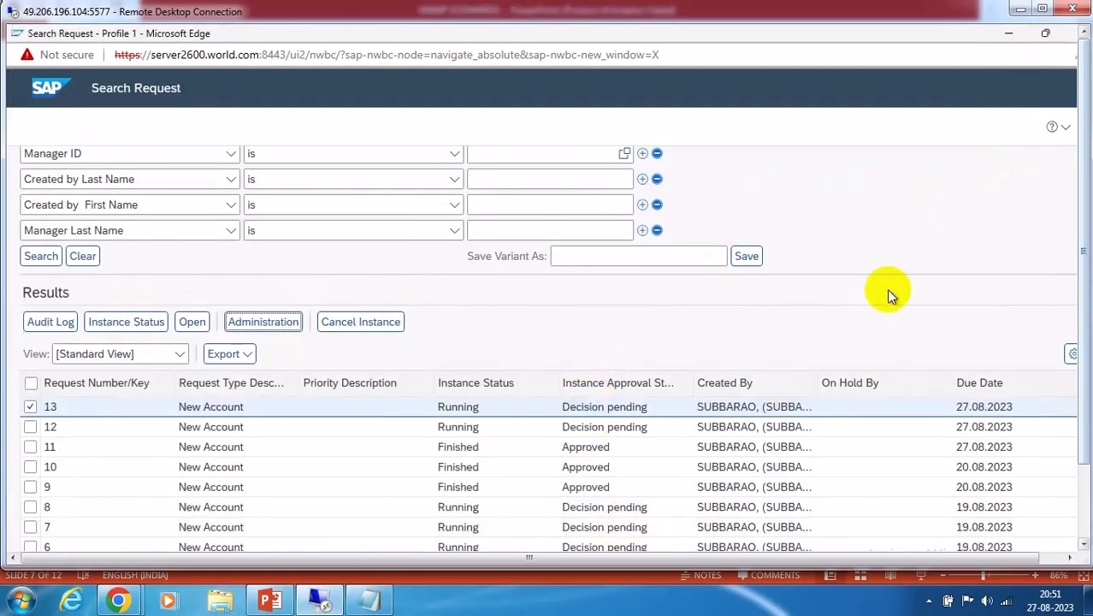
Minimize the GRC windows and run GRFNMW_DBGMONITOR_WD from the SAP GUI transaction history
left_click(1006, 34)
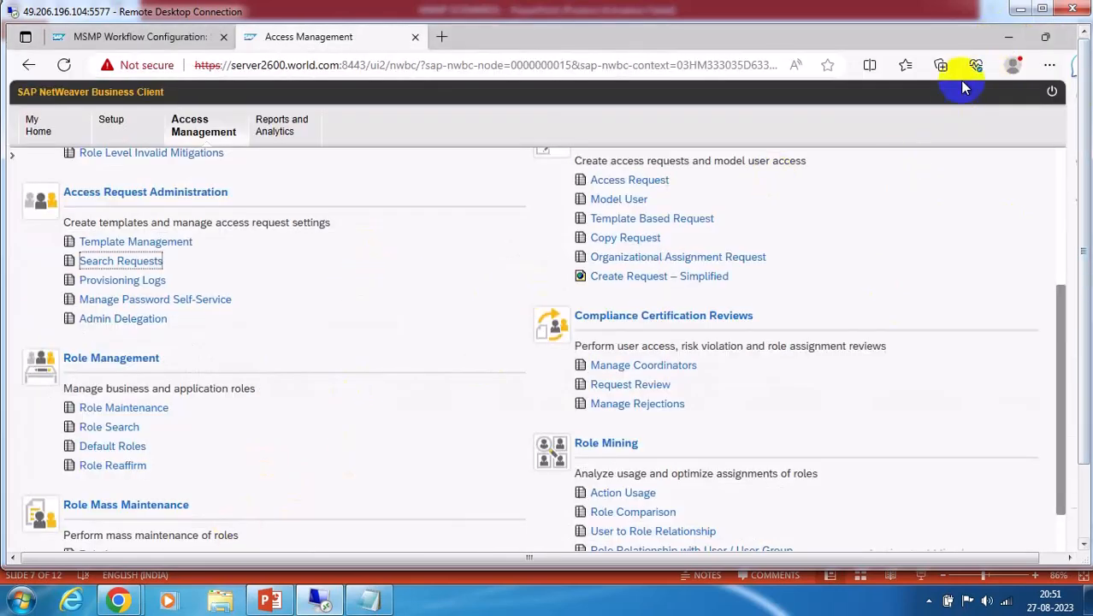
left_click(1006, 36)
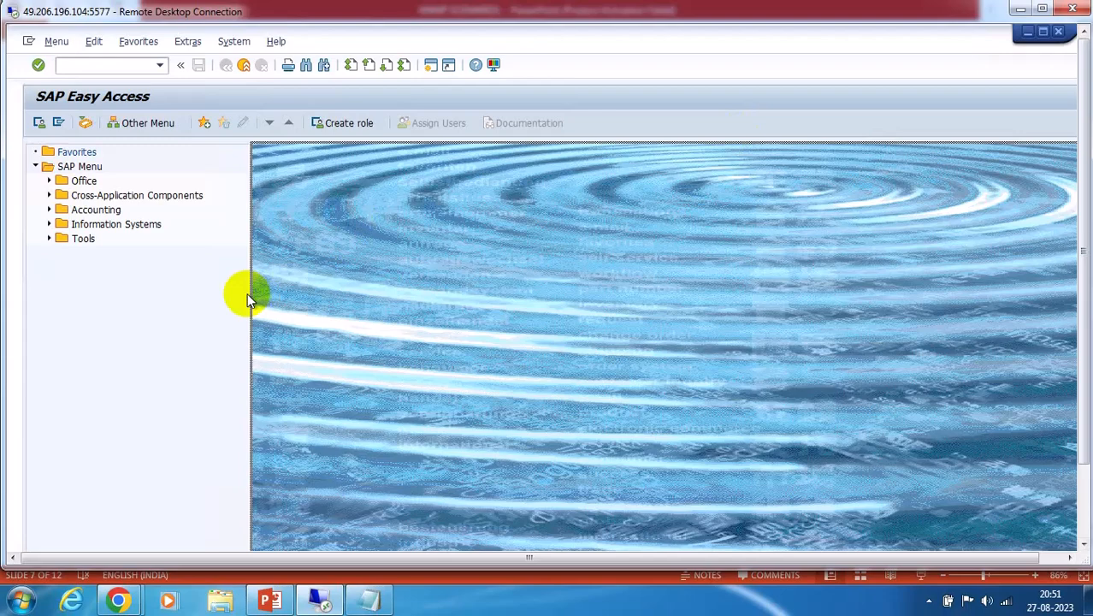
left_click(160, 66)
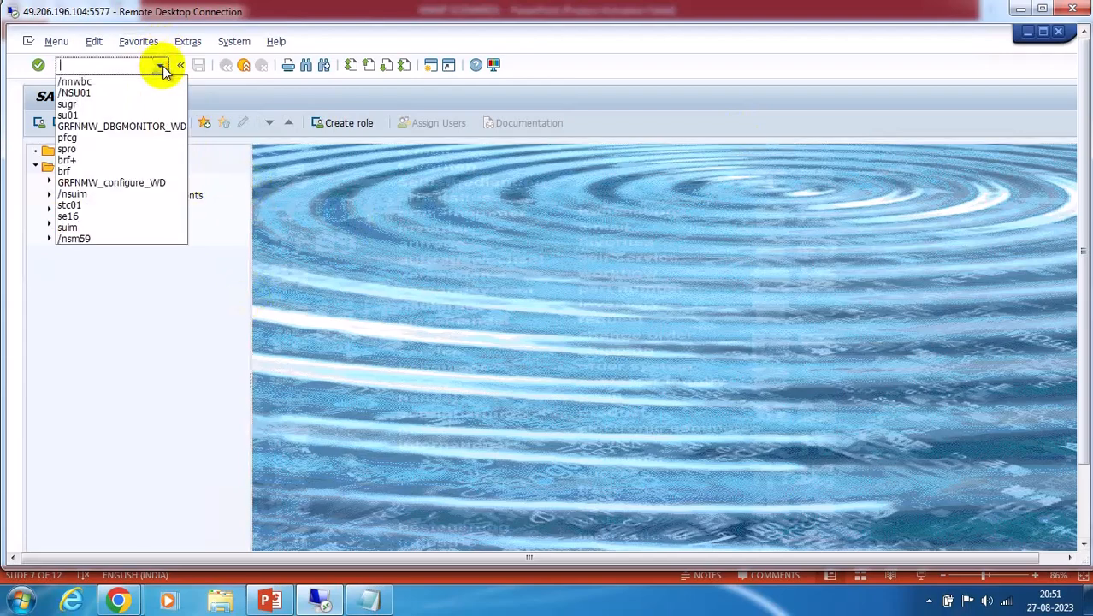
left_click(151, 127)
key("Return")
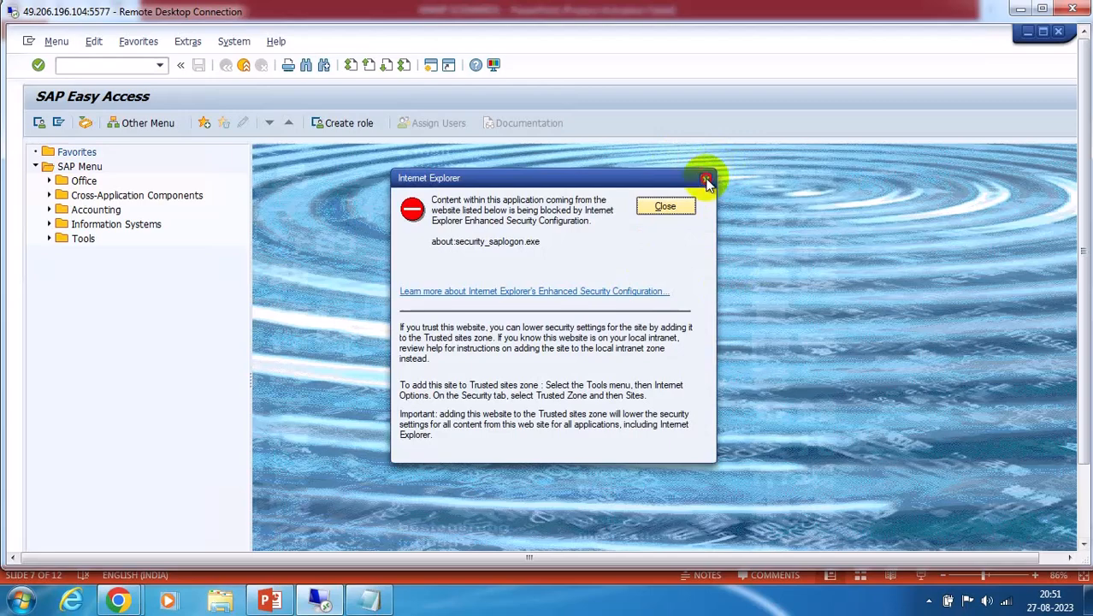
left_click(707, 183)
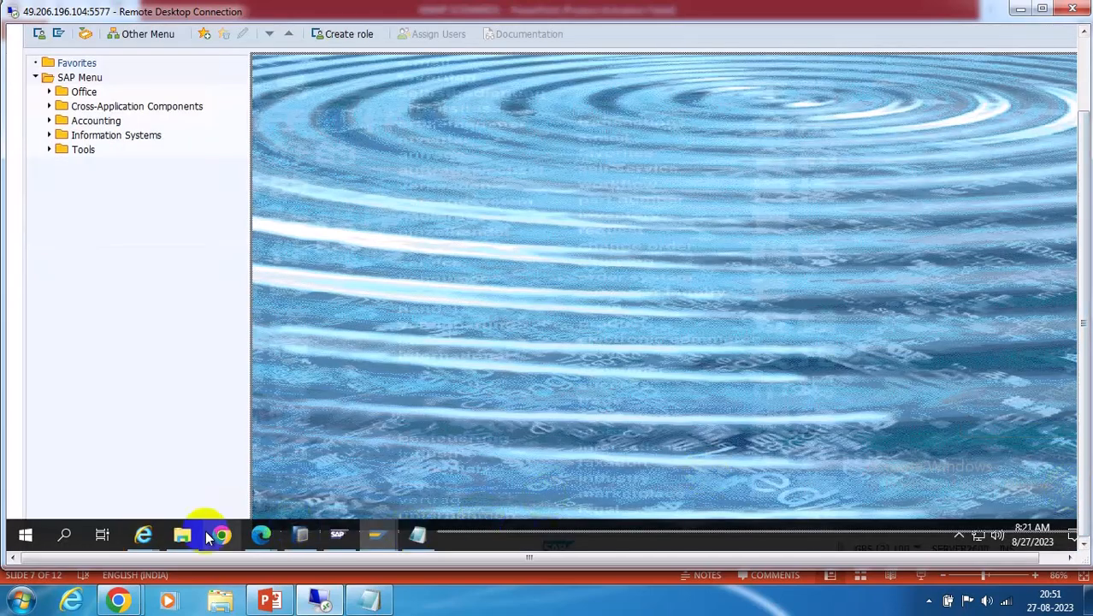
Copy the runtime monitor URL from the blocked IE page and return to Access Management
mouse_move(143, 537)
left_click(237, 479)
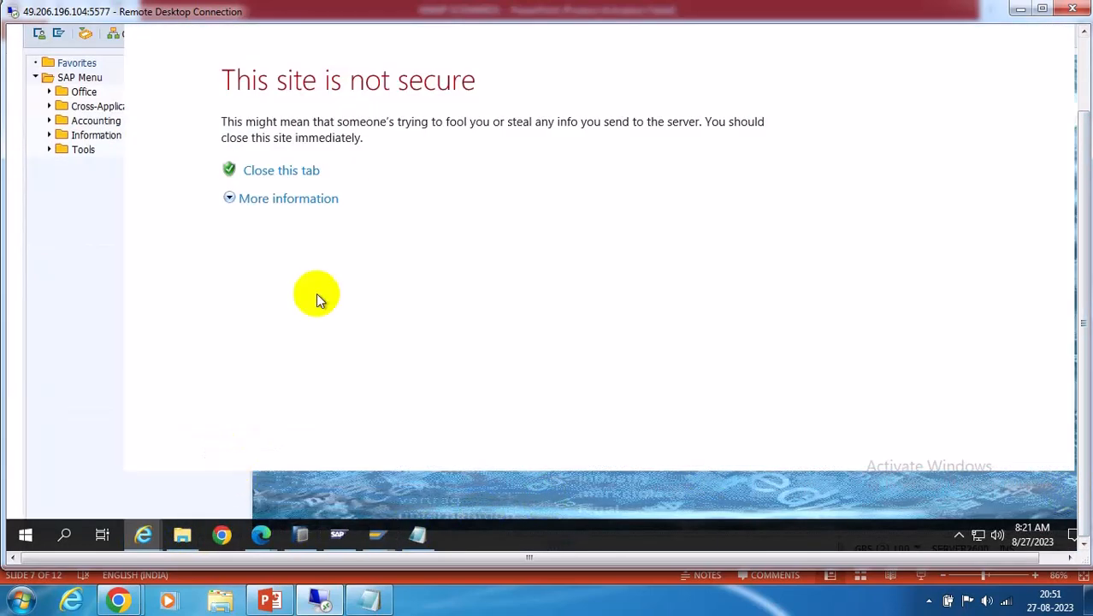
left_click(1083, 53)
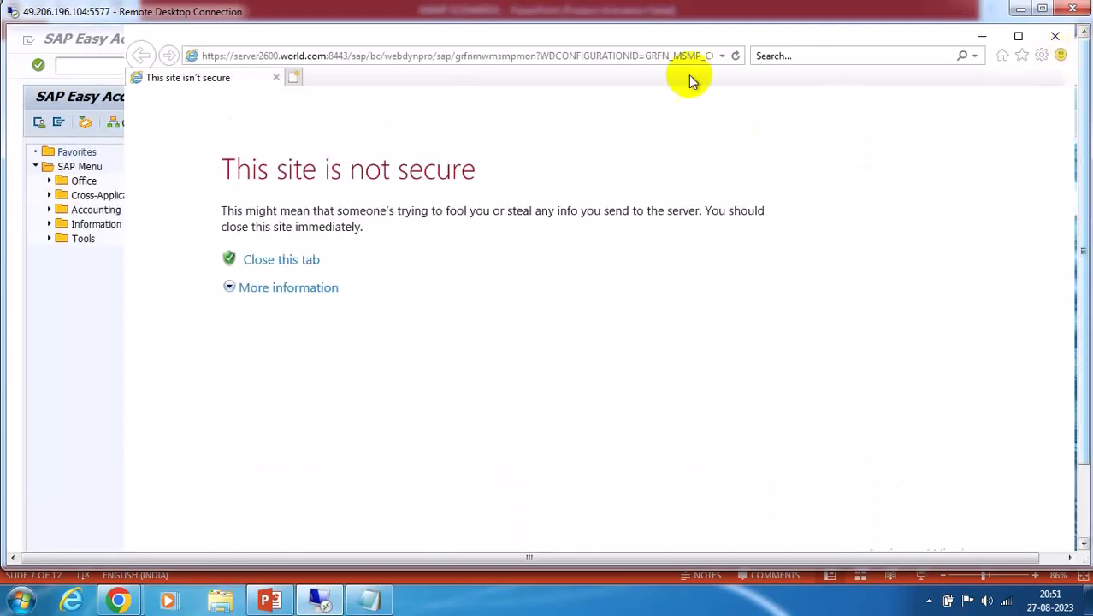
left_click(580, 55)
key("ctrl+c")
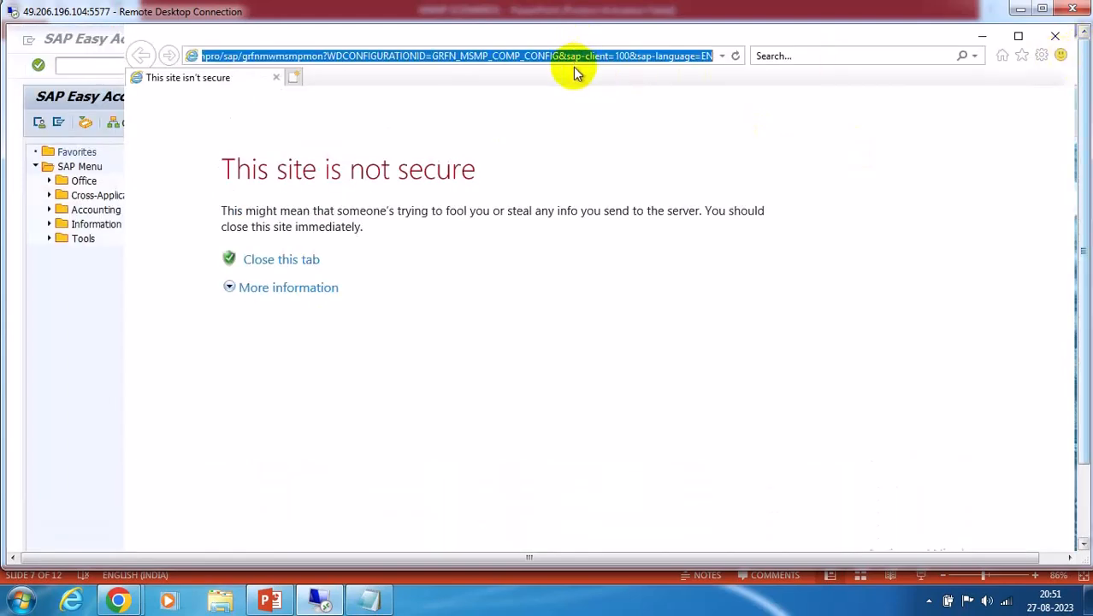
left_click(1082, 495)
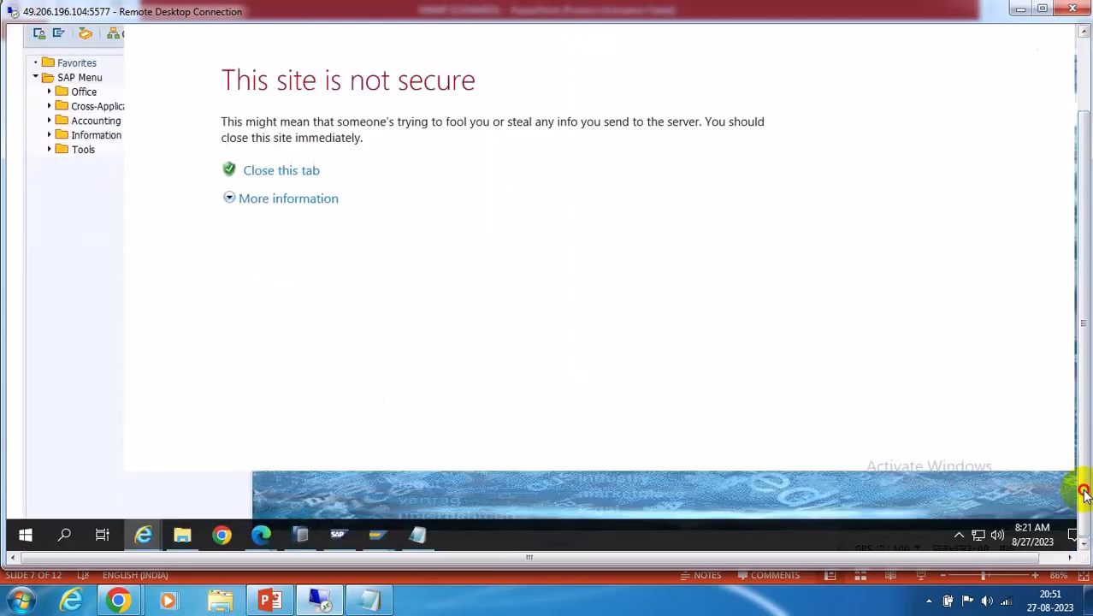
mouse_move(261, 535)
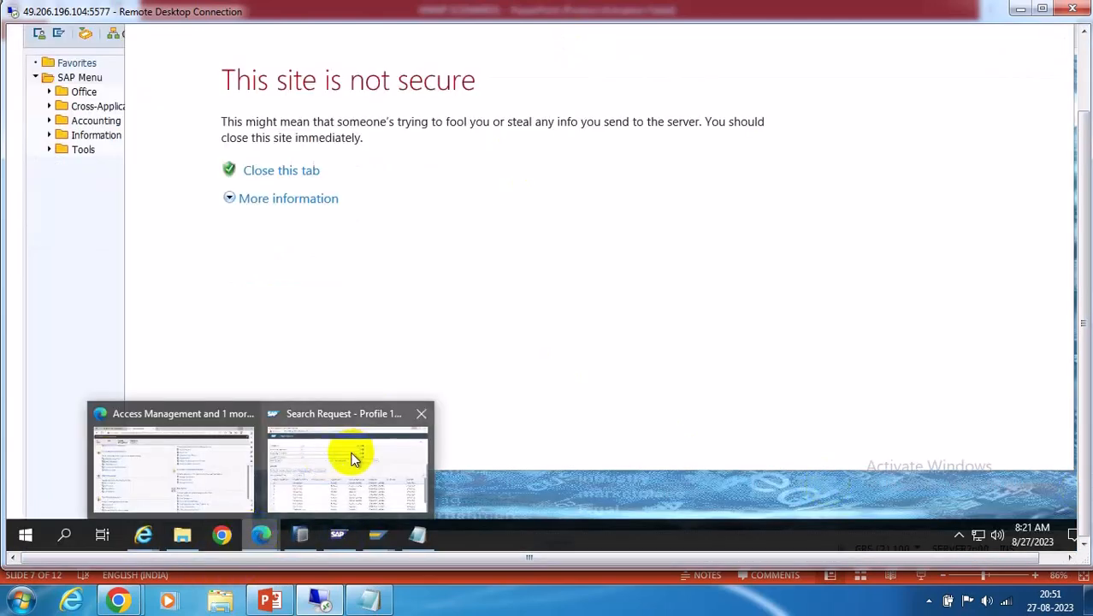
left_click(215, 471)
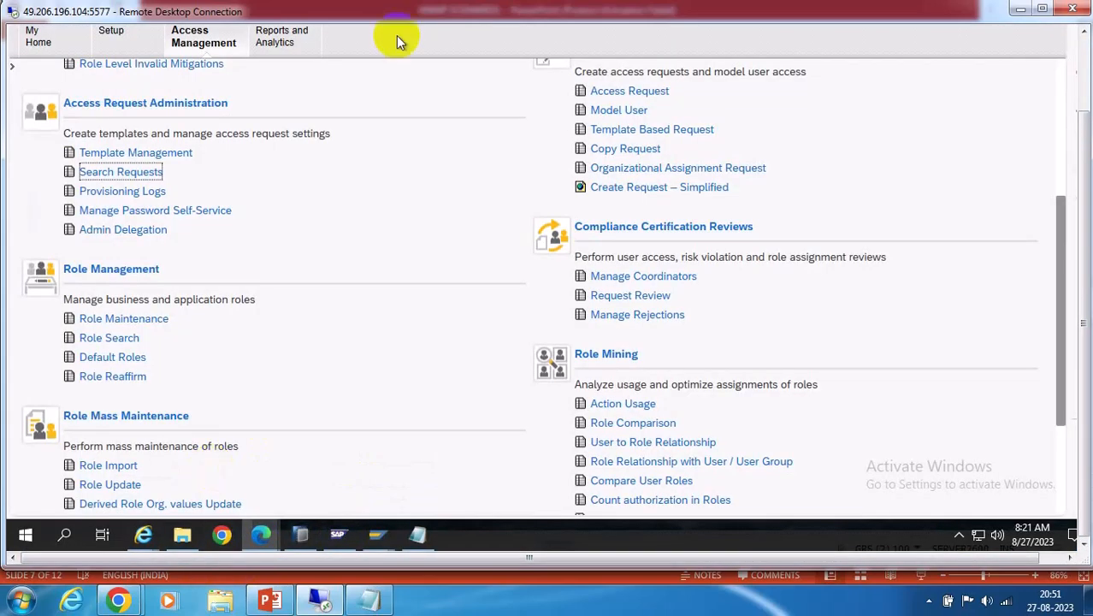
left_click(1084, 53)
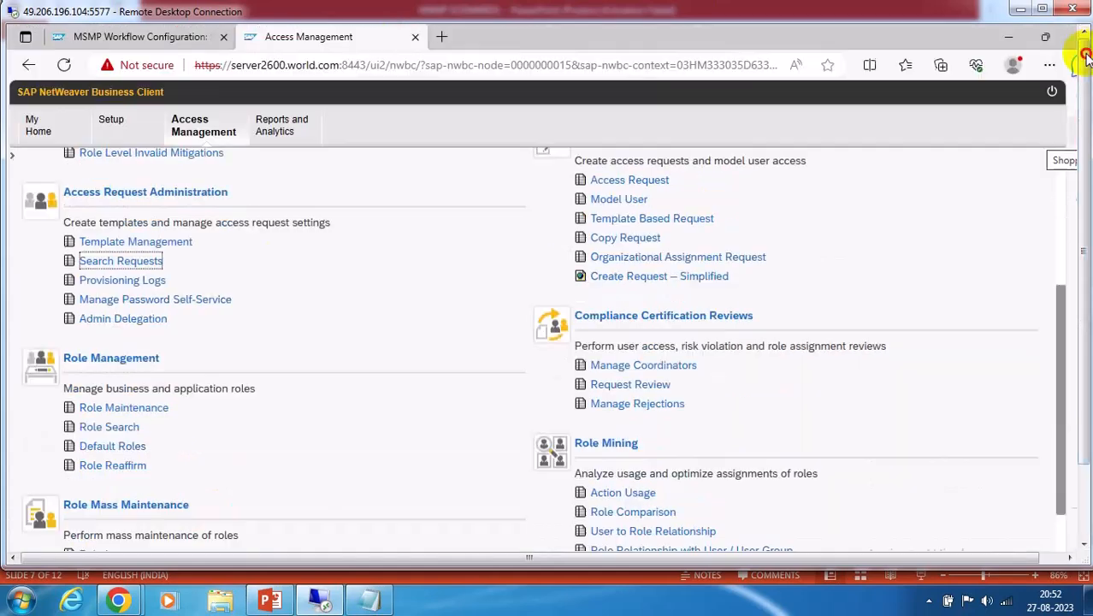
Load the copied MSMP Instance Runtime Monitor URL in a new Edge tab
left_click(441, 36)
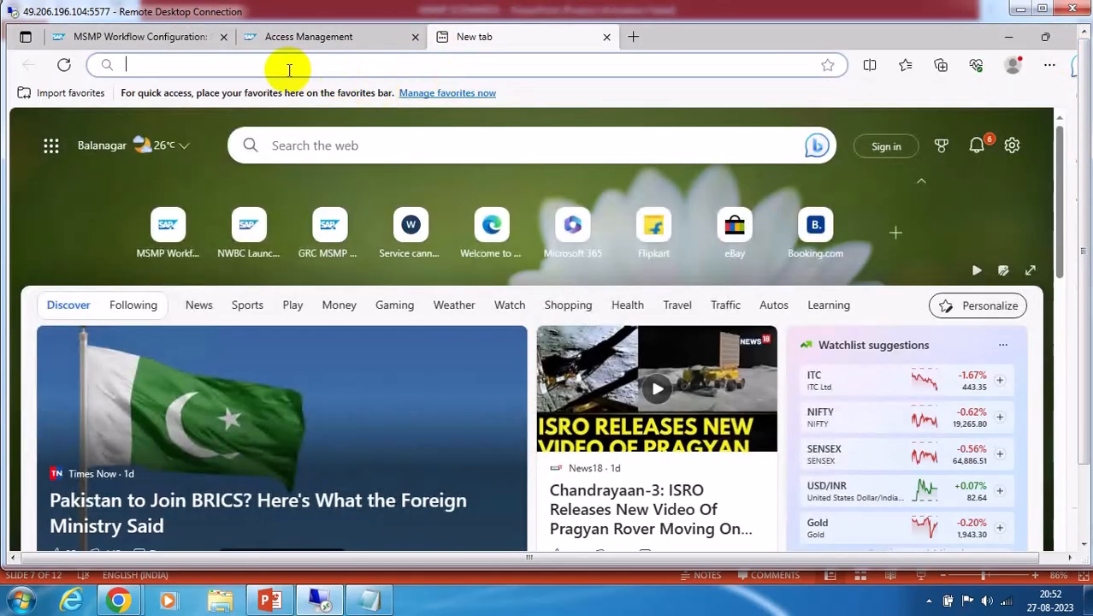
key("ctrl+v")
key("Return")
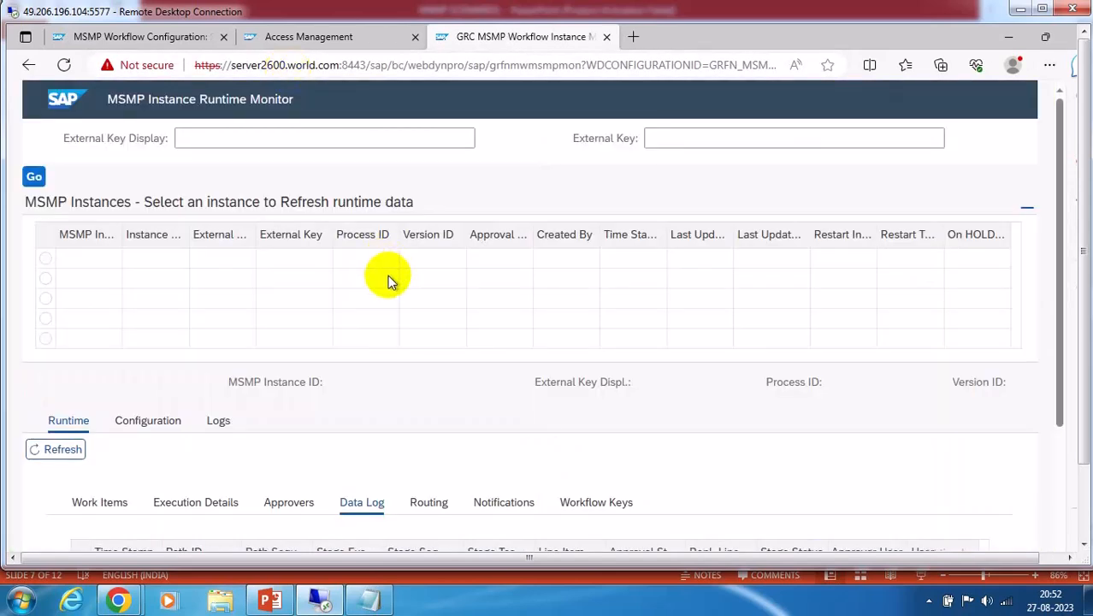
Look up external key 13 and review its running workflow instance
left_click(210, 142)
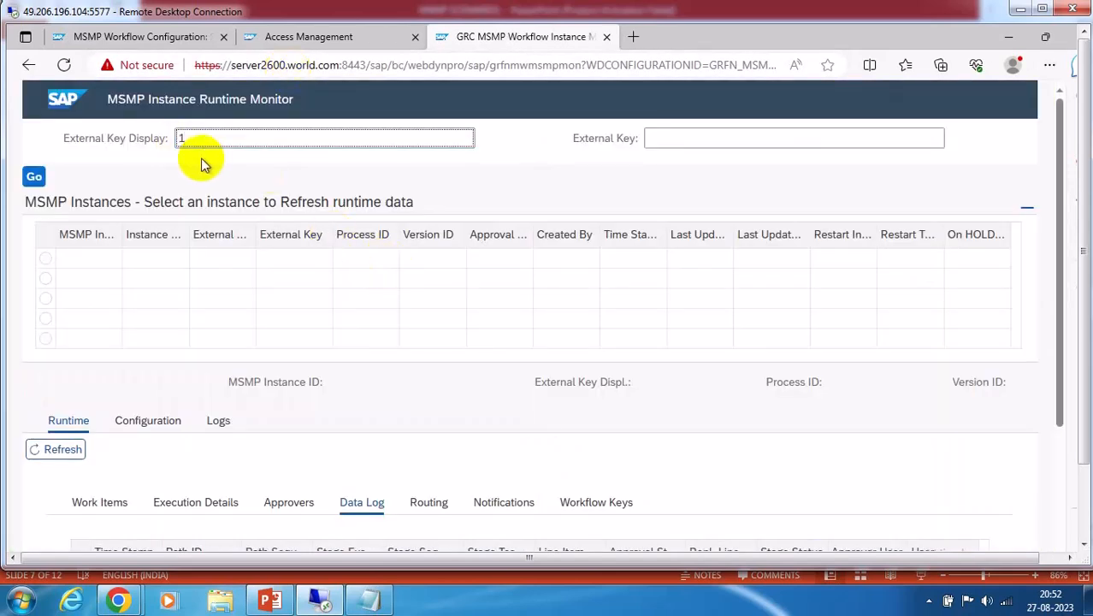
left_click(34, 177)
scroll(430, 331, "down", 3)
scroll(430, 331, "down", 1)
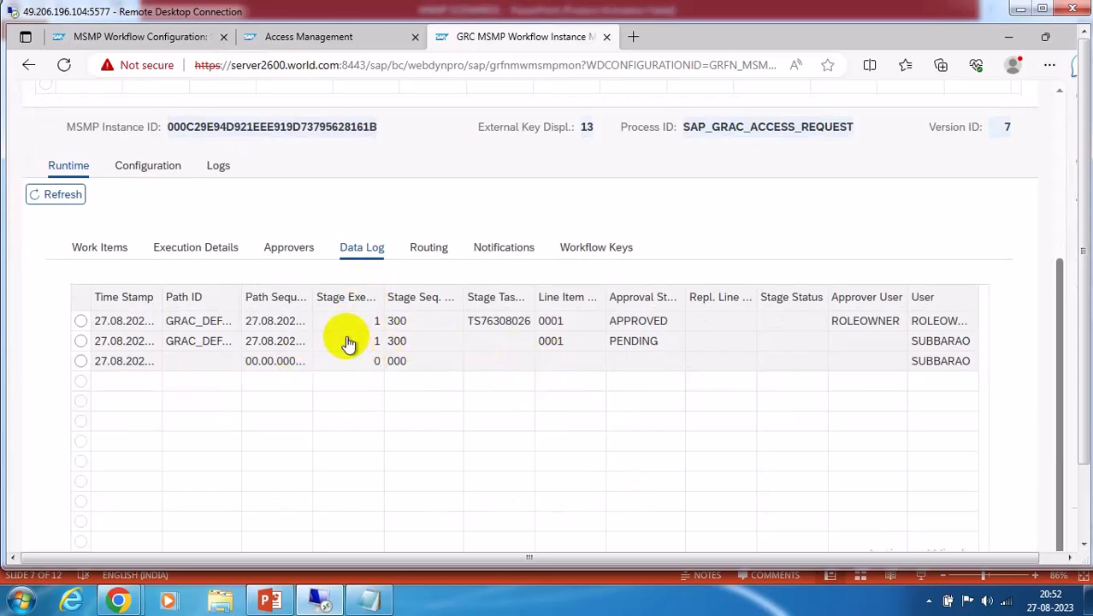
scroll(349, 342, "up", 3)
scroll(348, 340, "up", 1)
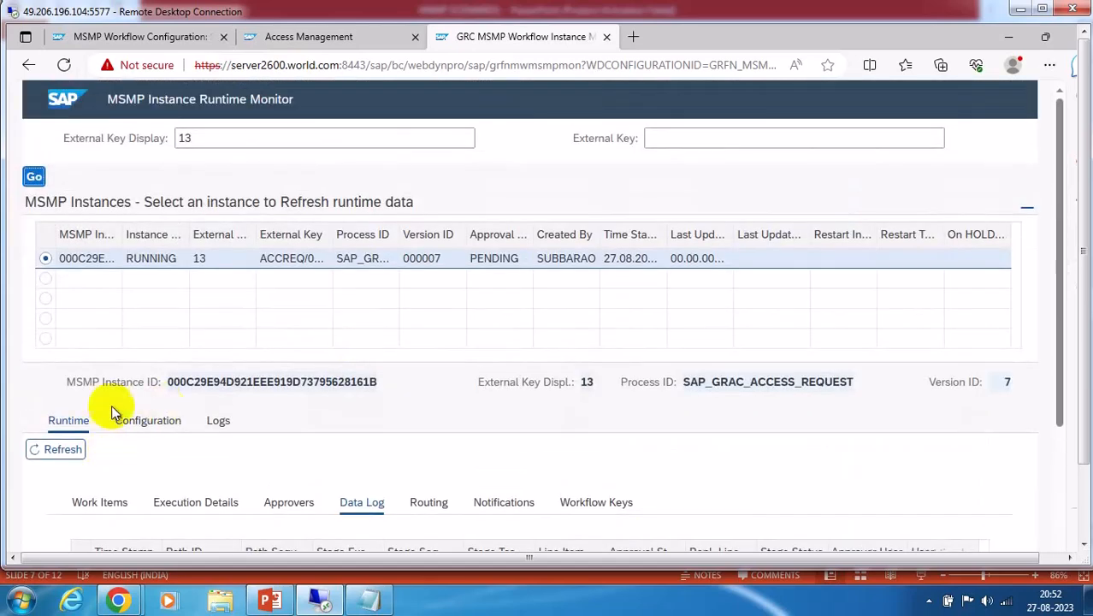
scroll(334, 360, "down", 2)
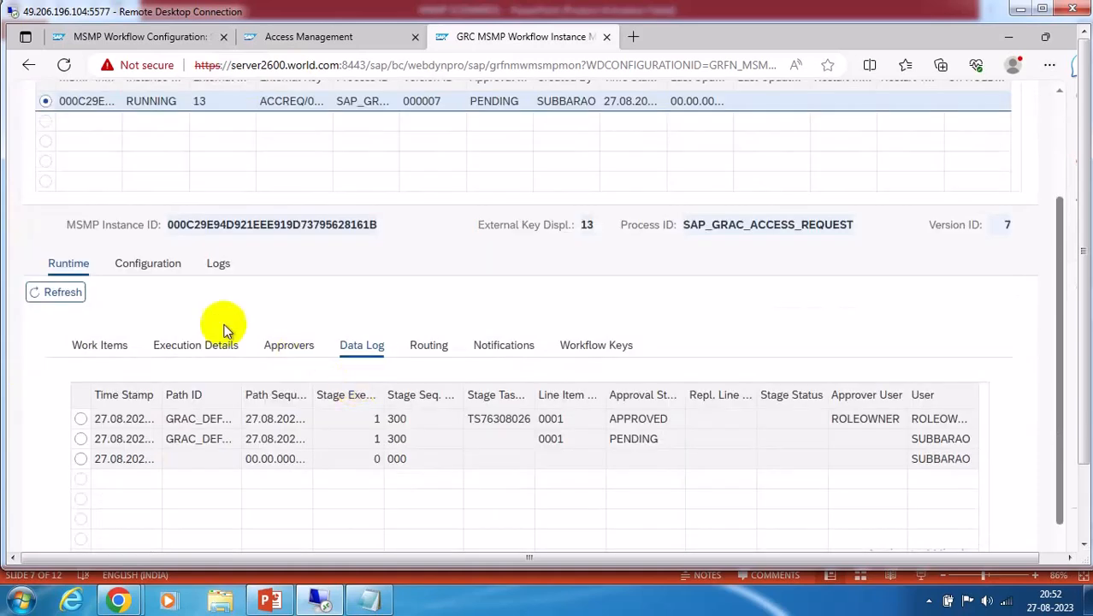
scroll(151, 308, "up", 2)
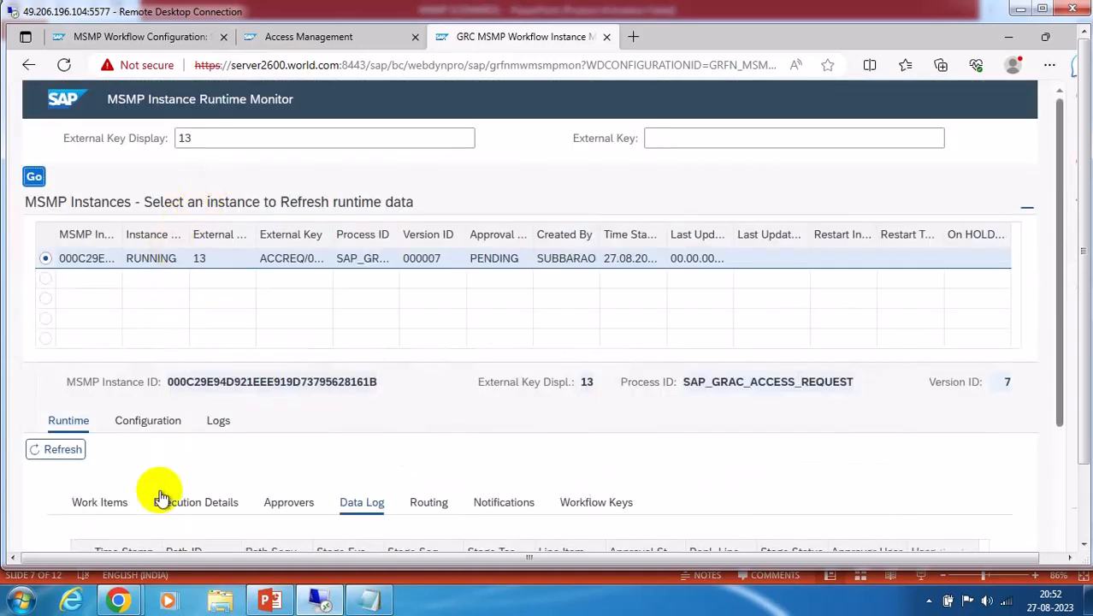
left_click(147, 423)
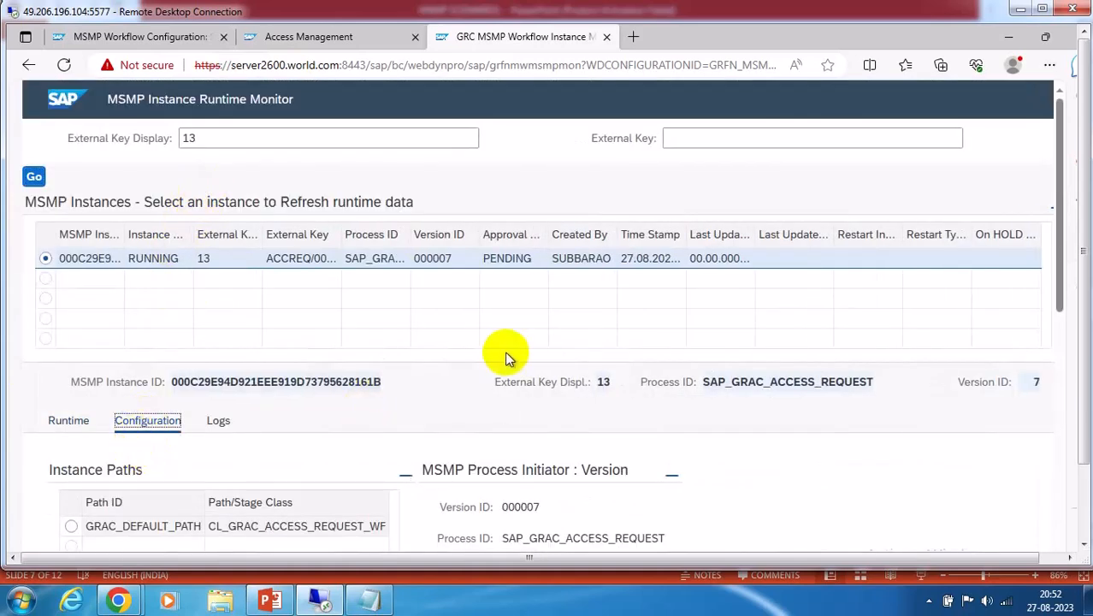
scroll(505, 351, "down", 3)
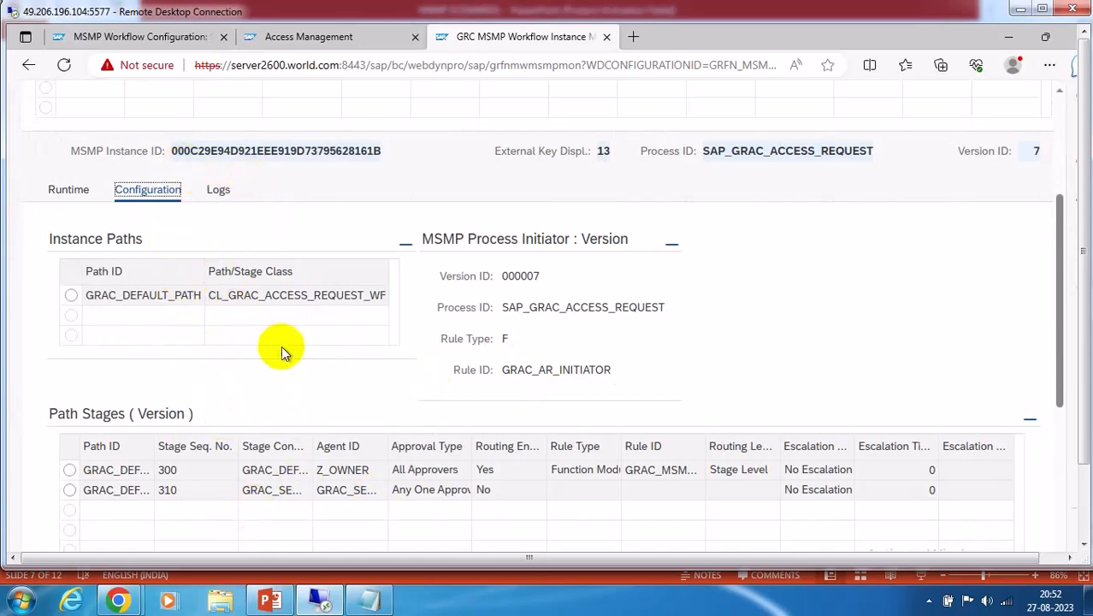
scroll(281, 347, "up", 3)
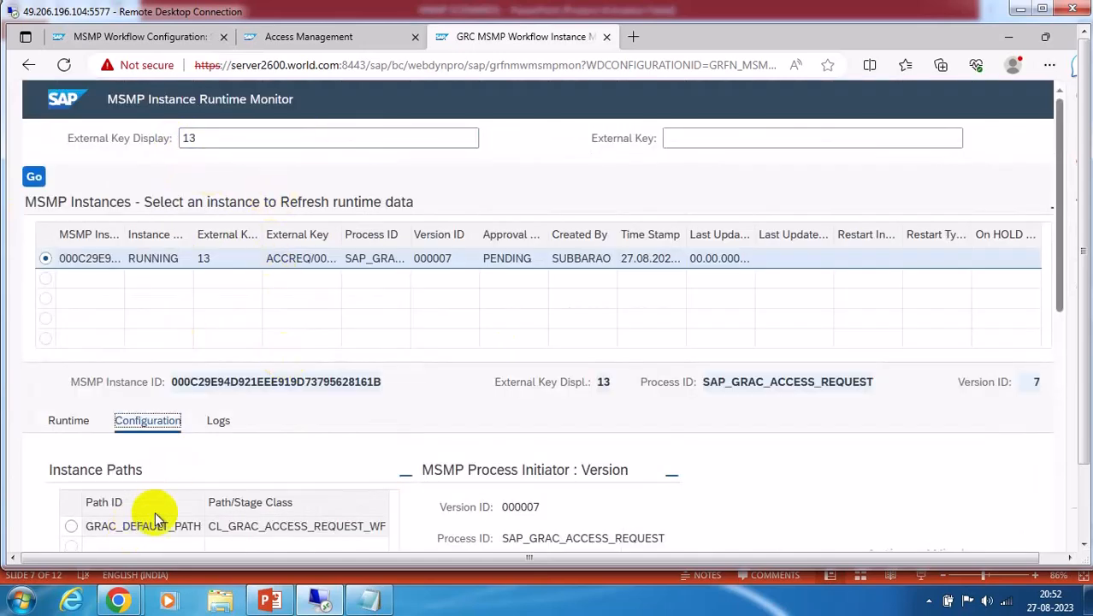
scroll(136, 528, "down", 2)
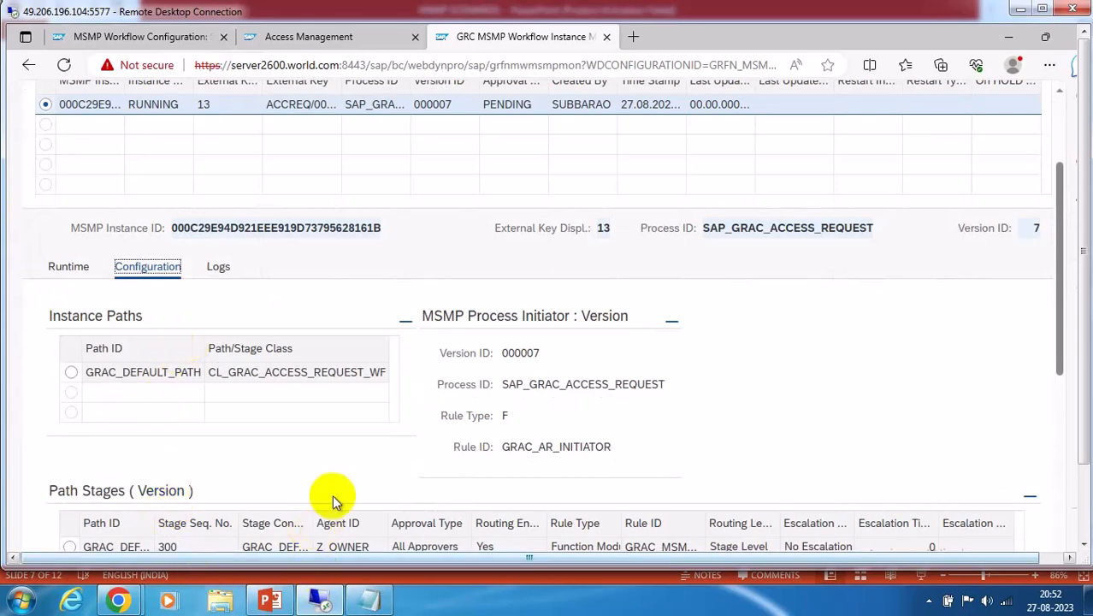
scroll(325, 500, "down", 2)
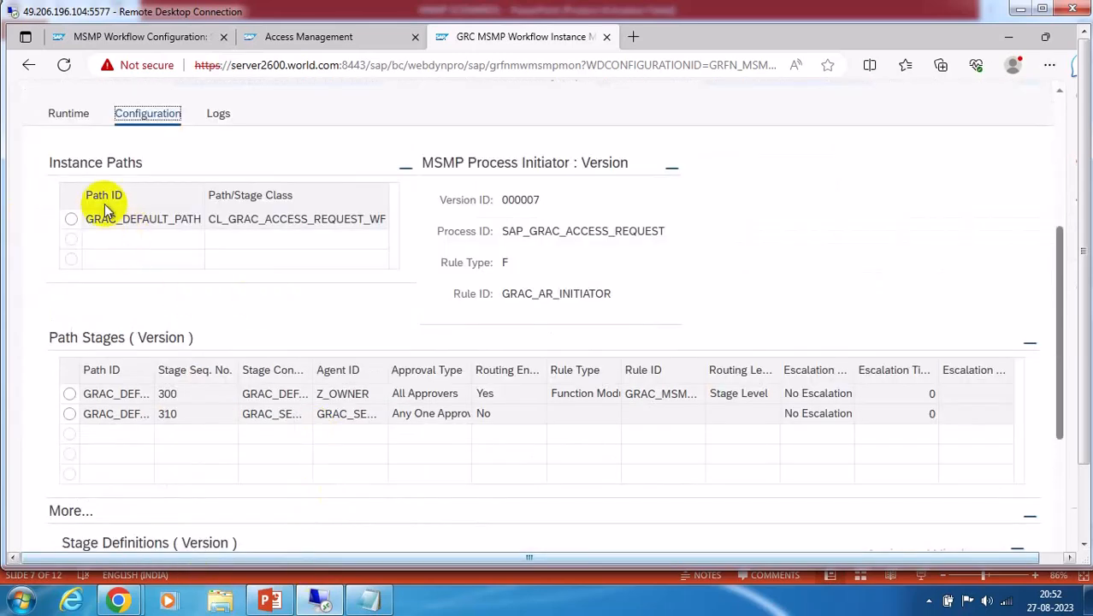
left_click(68, 114)
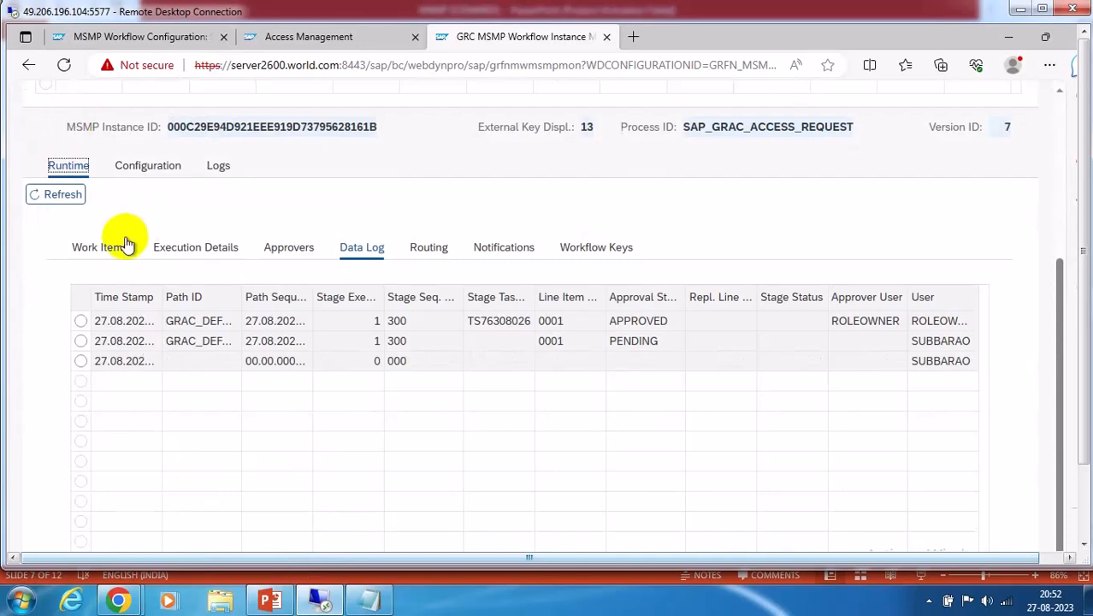
Review request 13's audit log, then list its work items under Runtime
left_click(217, 167)
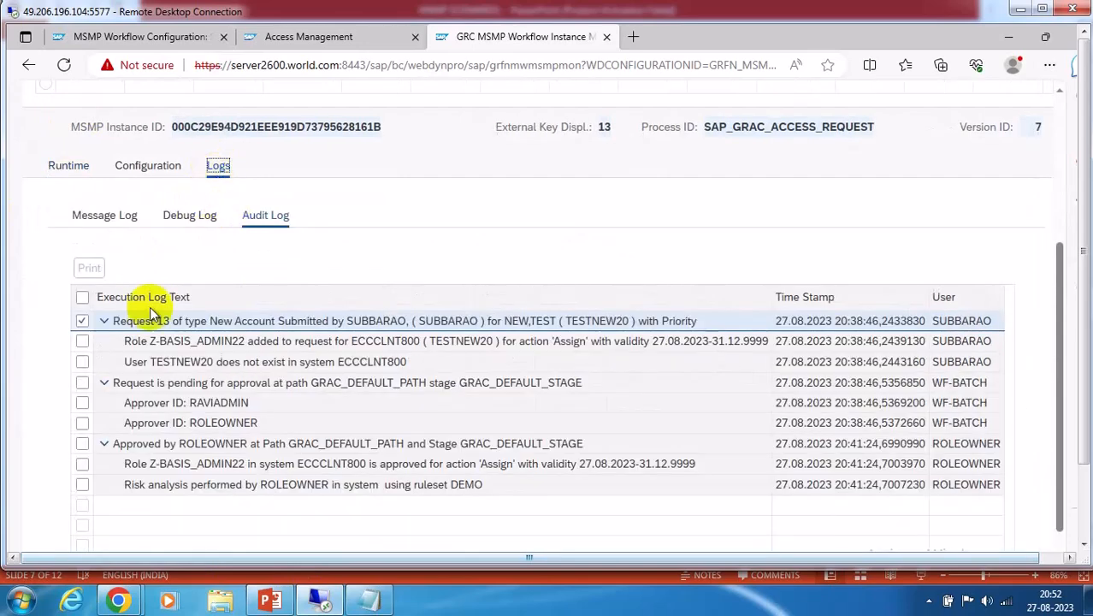
scroll(190, 339, "down", 1)
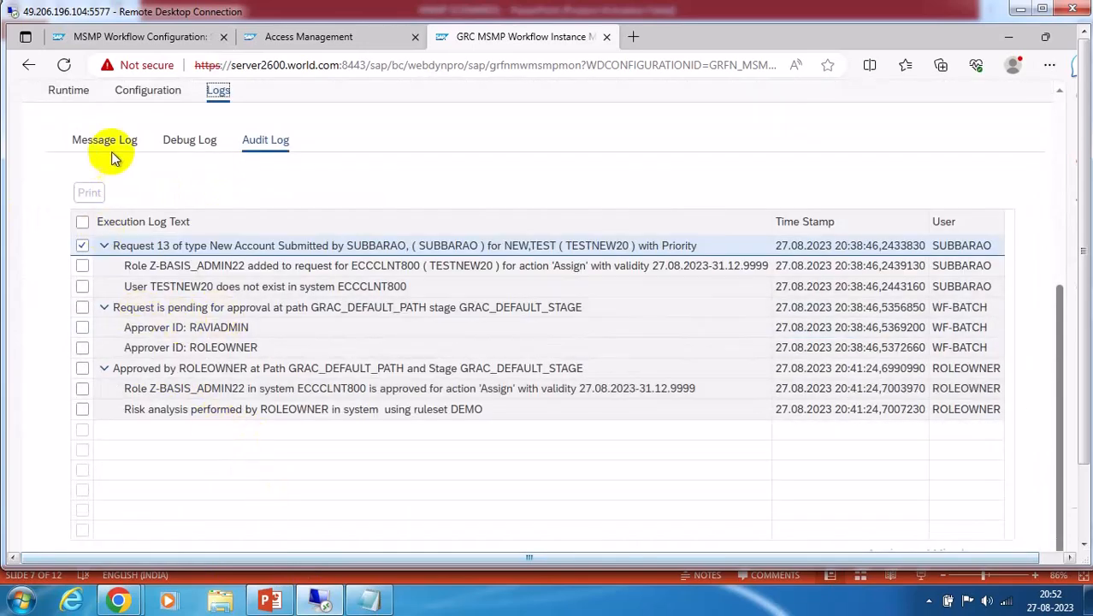
scroll(110, 163, "up", 3)
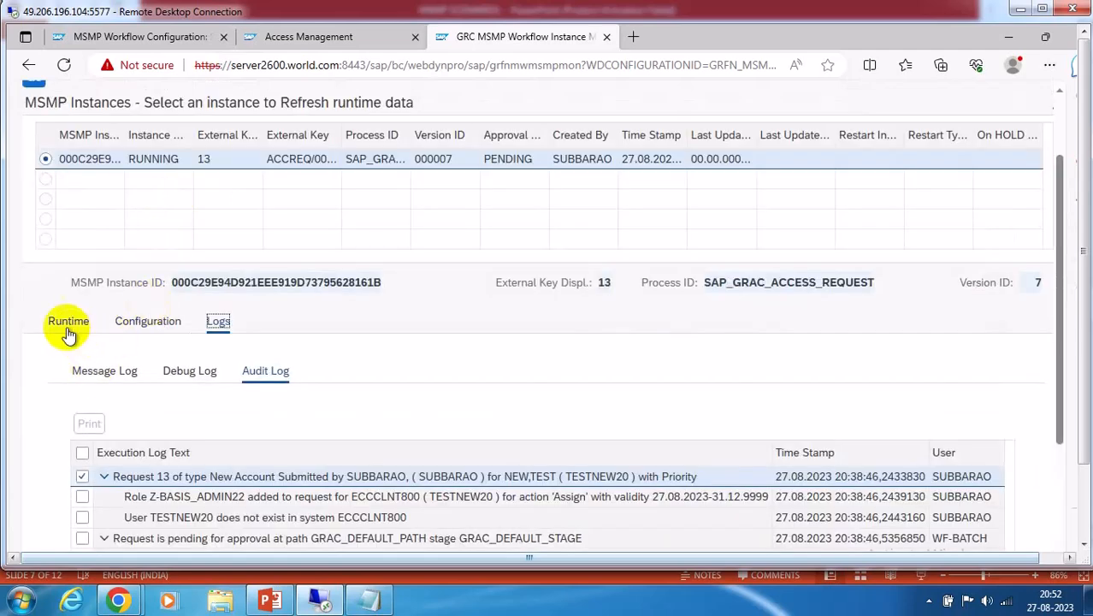
left_click(68, 322)
left_click(89, 412)
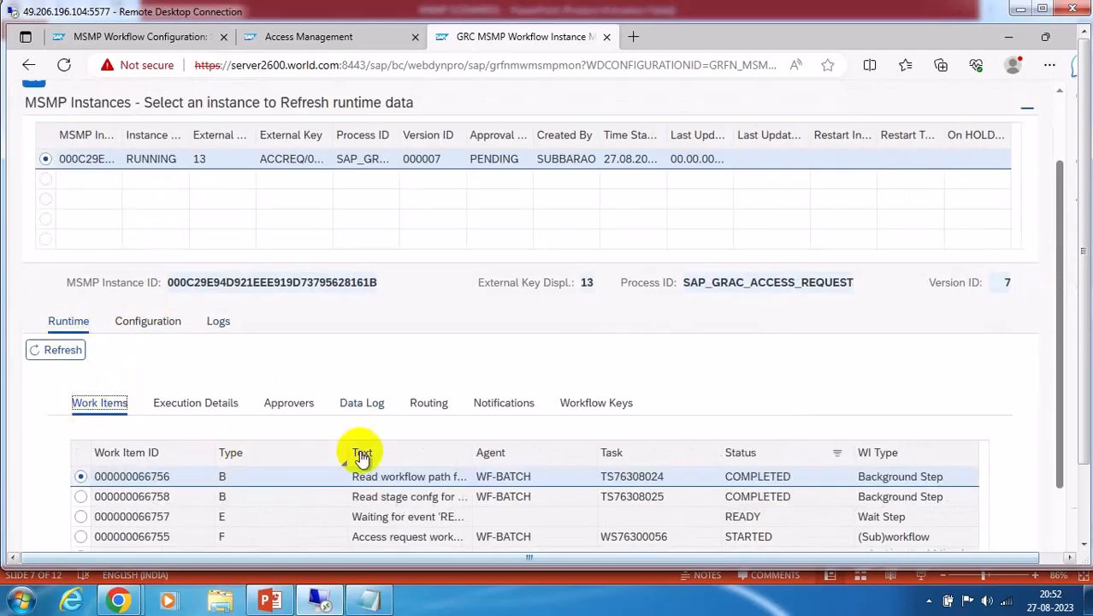
scroll(373, 444, "down", 2)
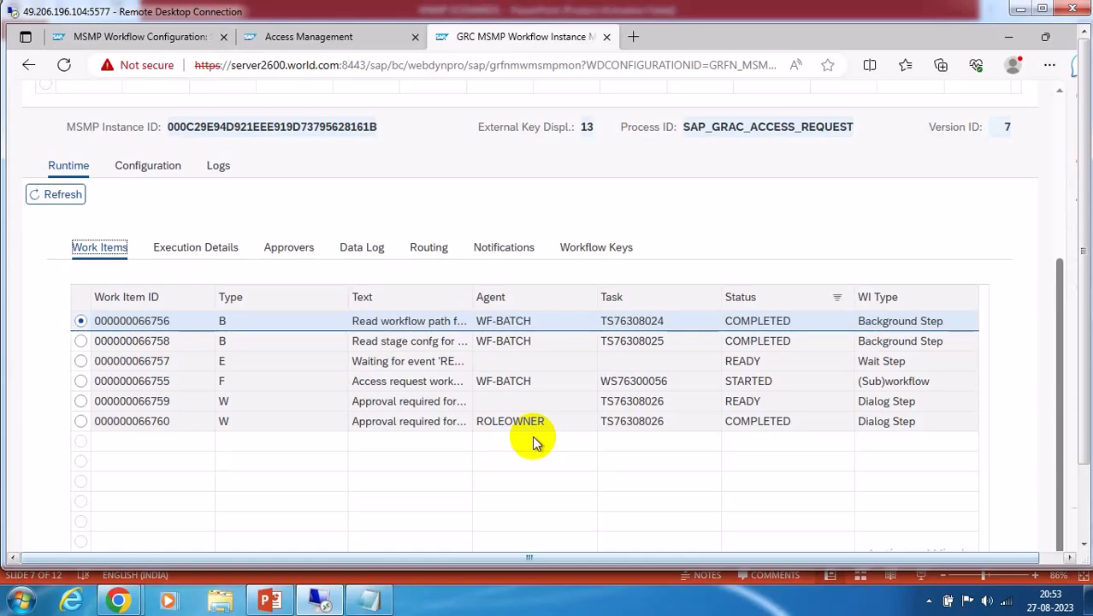
View request 13's assigned approvers, then select the Wait Step work item
left_click(288, 247)
scroll(616, 417, "down", 3)
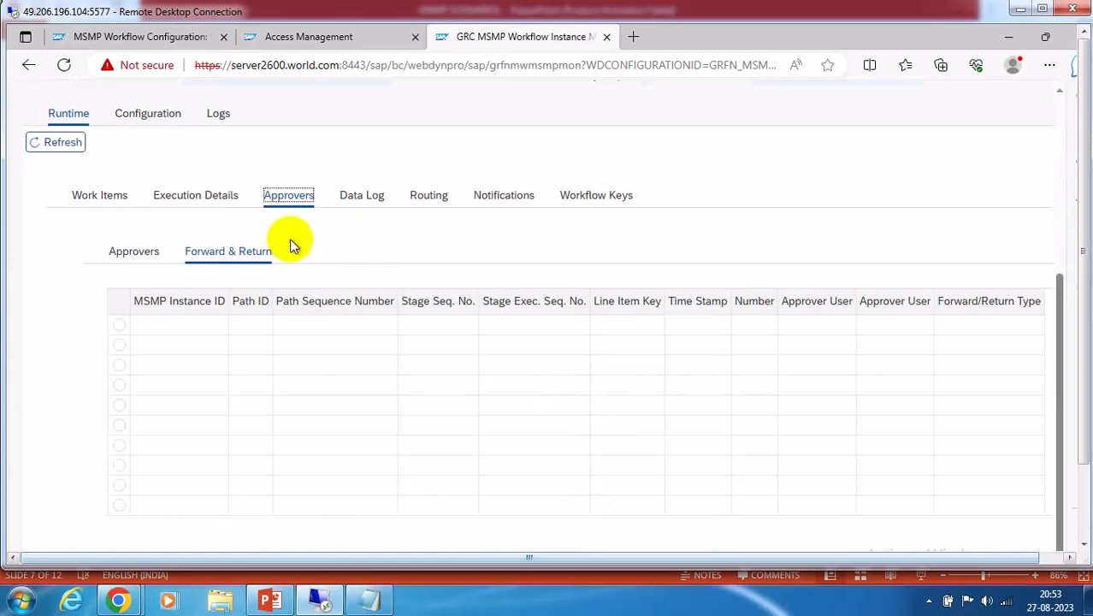
left_click(124, 254)
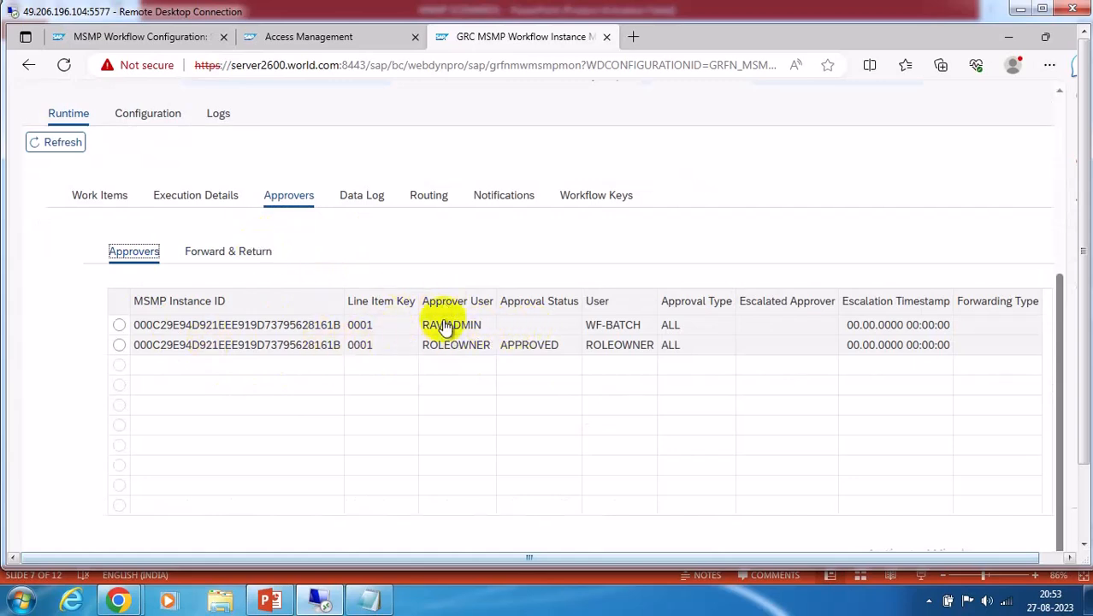
left_click(99, 206)
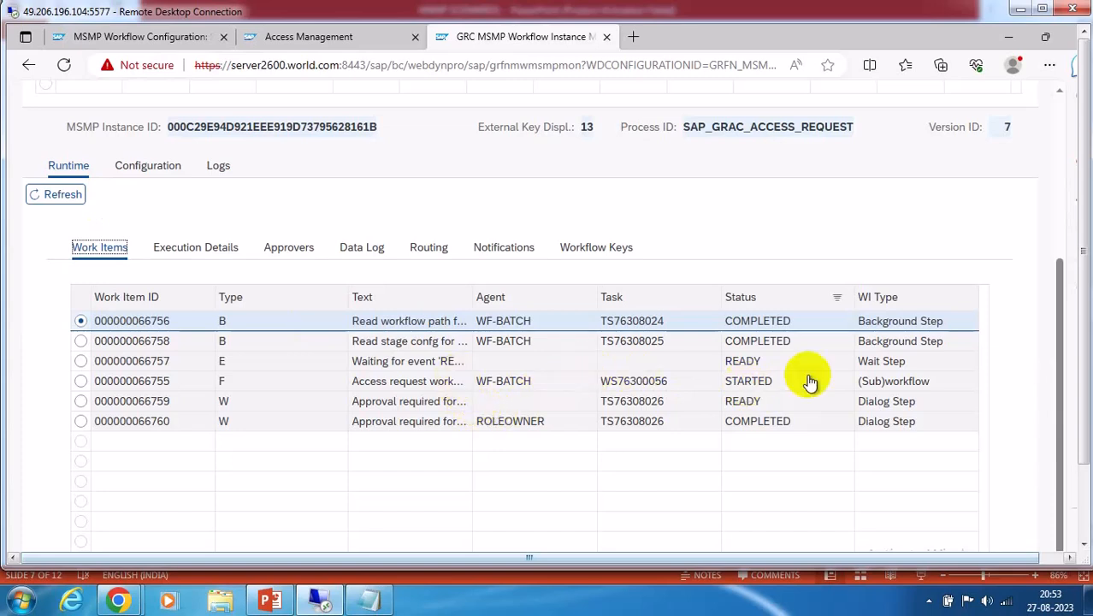
left_click(897, 368)
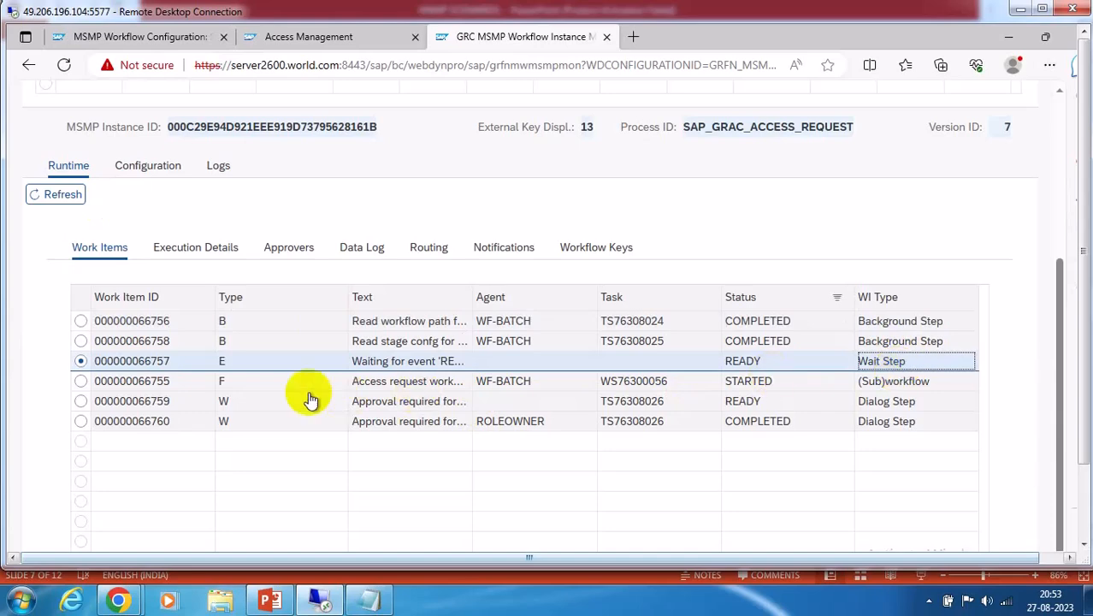
Recheck the instance's configuration and approvers, then open request 13's audit log
left_click(145, 171)
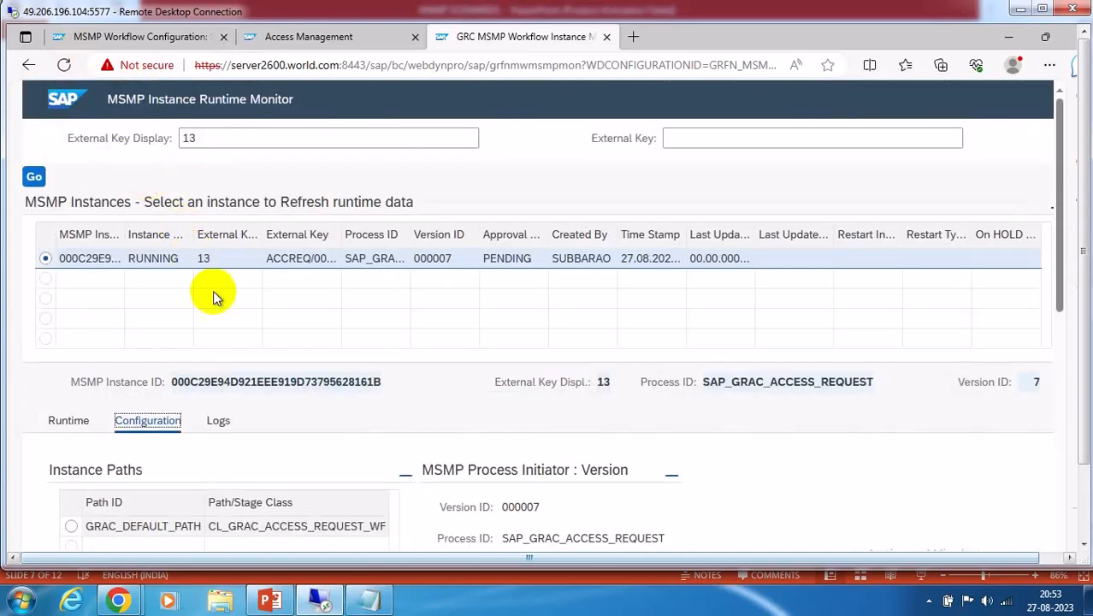
left_click(69, 420)
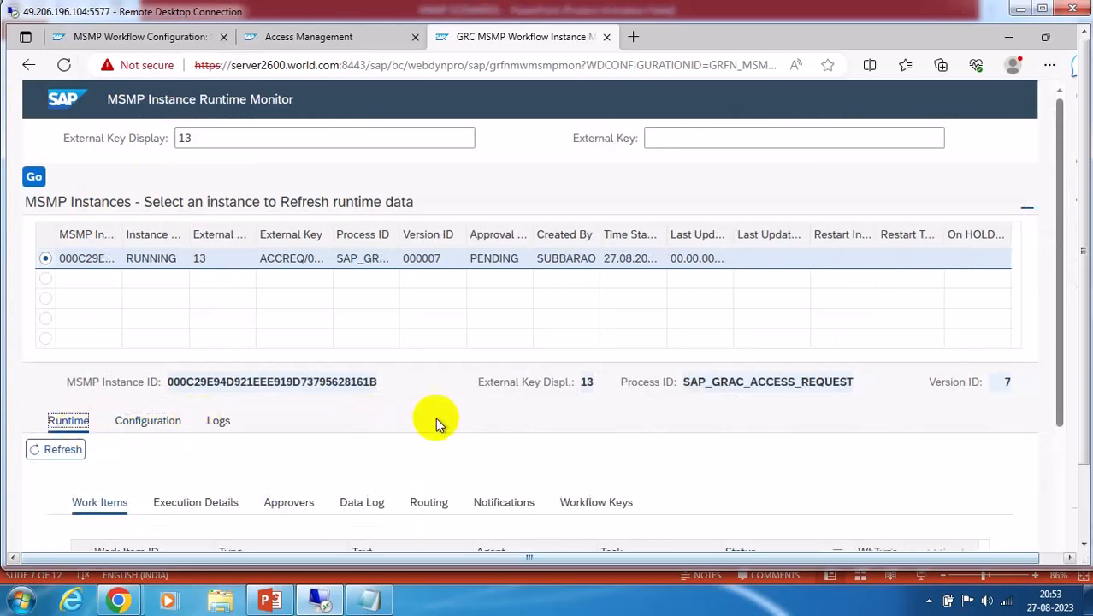
scroll(402, 418, "down", 3)
left_click(289, 250)
scroll(338, 450, "down", 3)
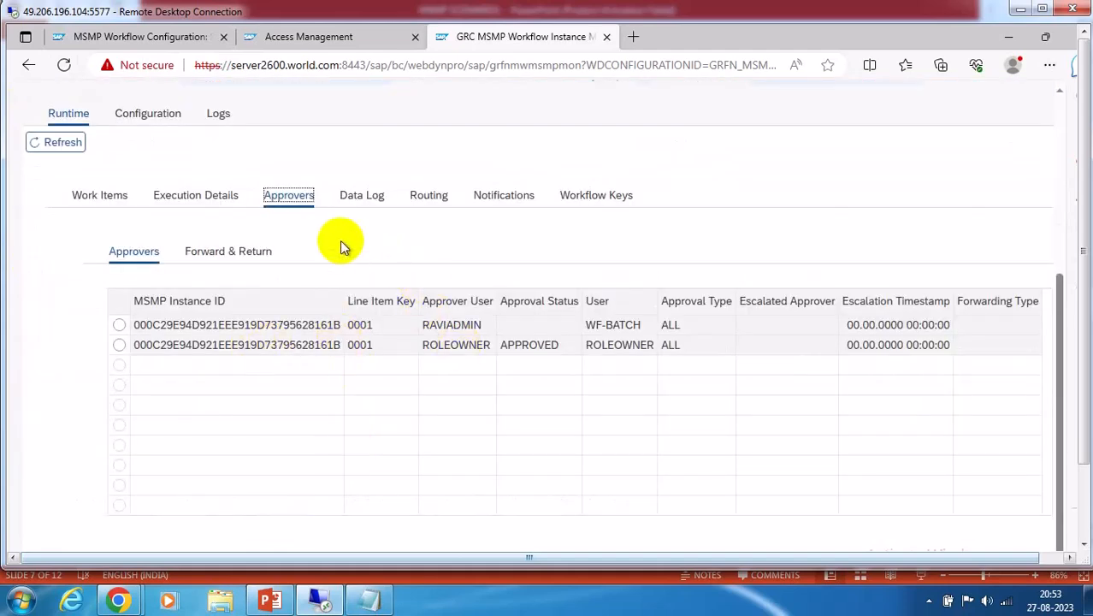
scroll(299, 265, "up", 2)
left_click(219, 267)
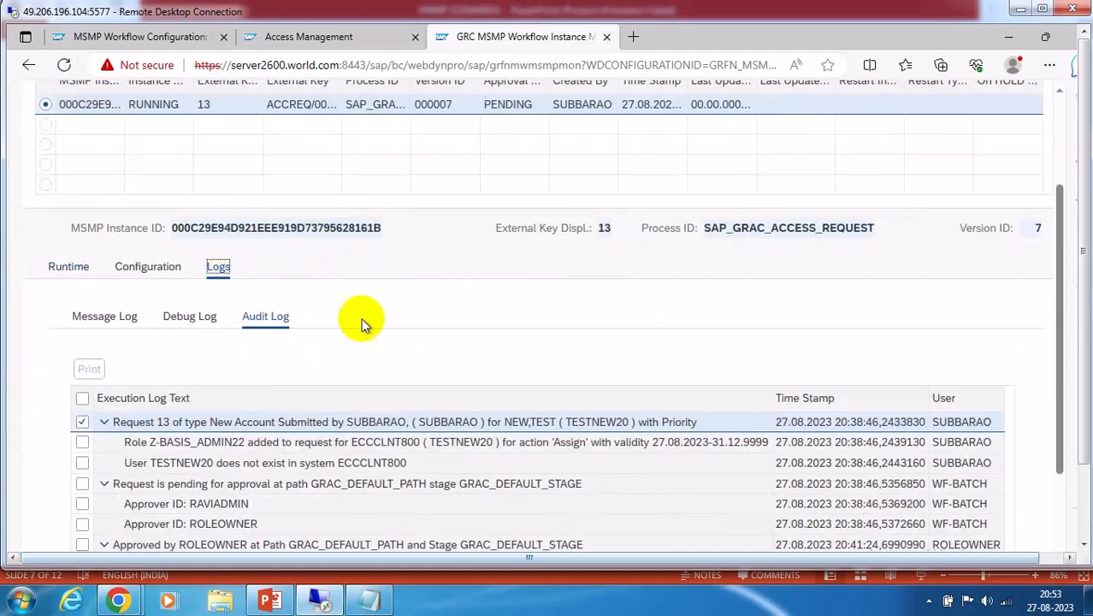
scroll(477, 338, "down", 2)
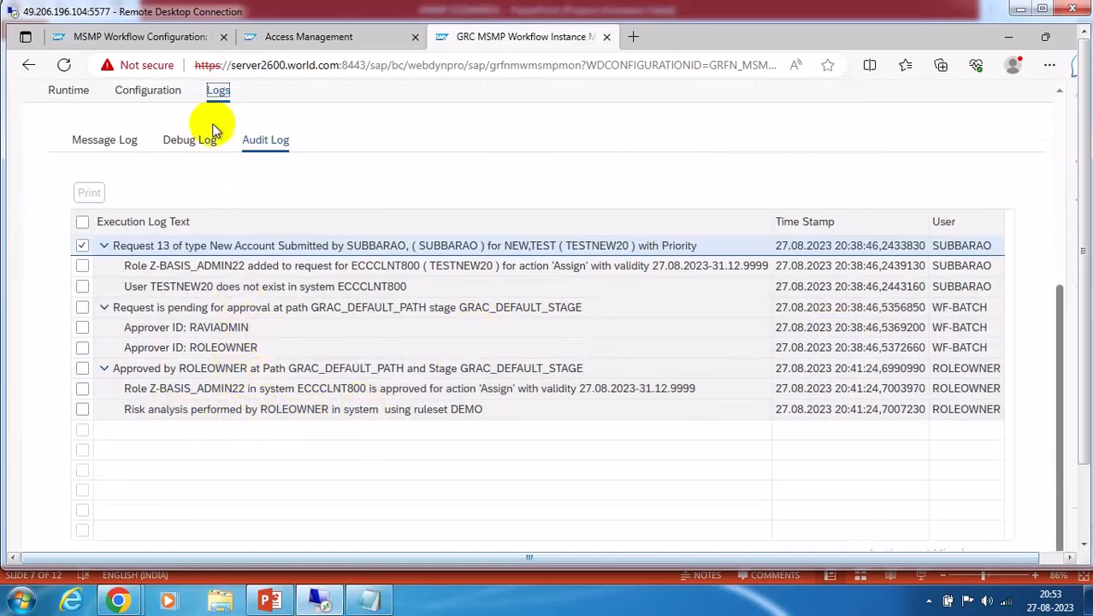
scroll(201, 205, "up", 1)
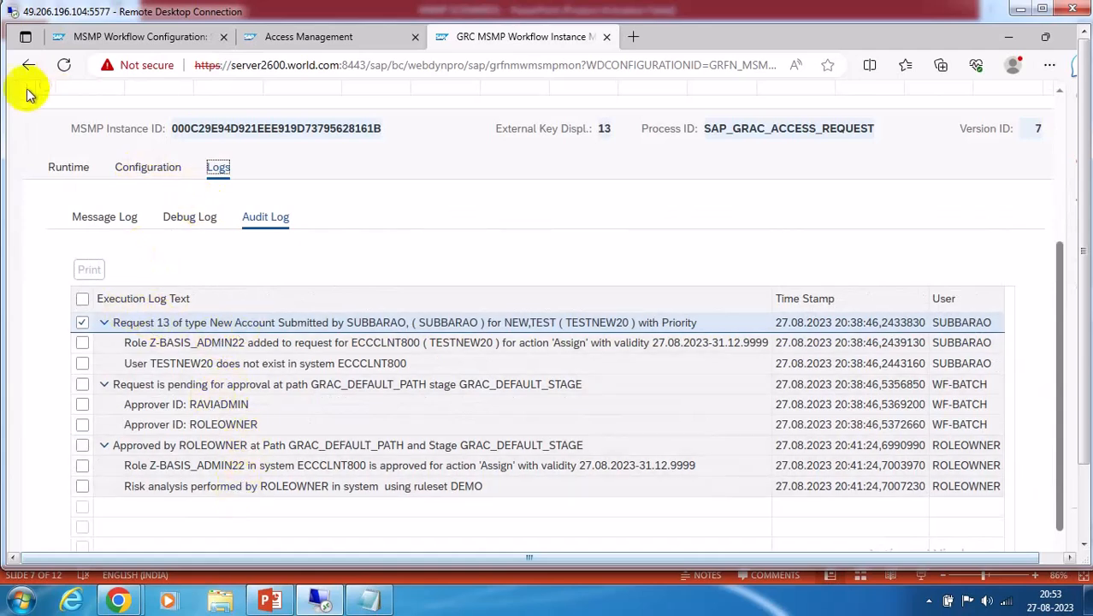
Find the Approver ID: RAVIADMIN entry in request 13's audit log
left_click(68, 167)
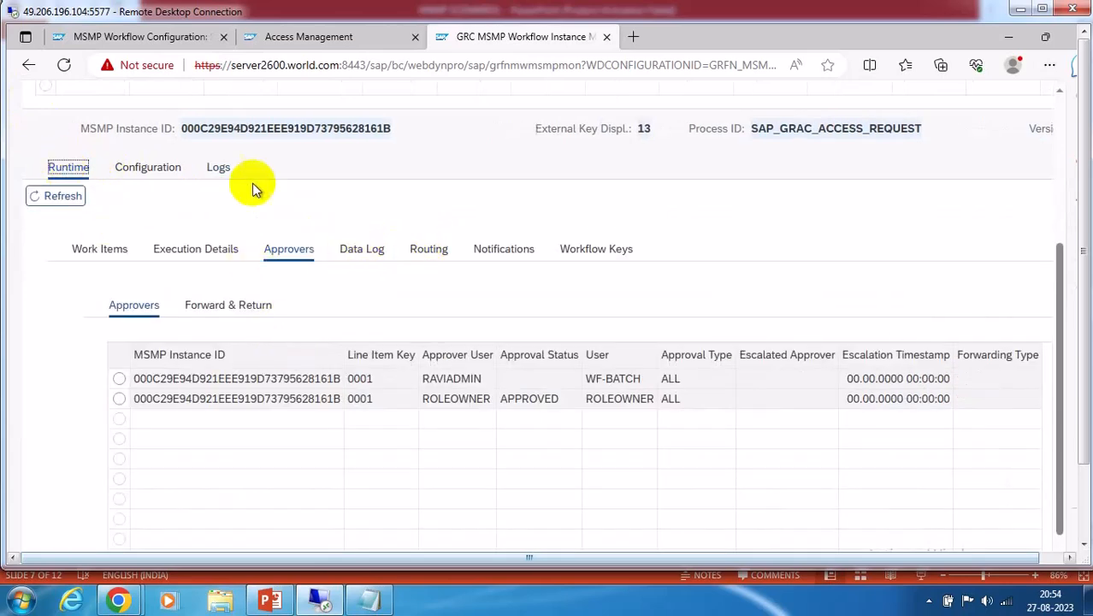
left_click(218, 167)
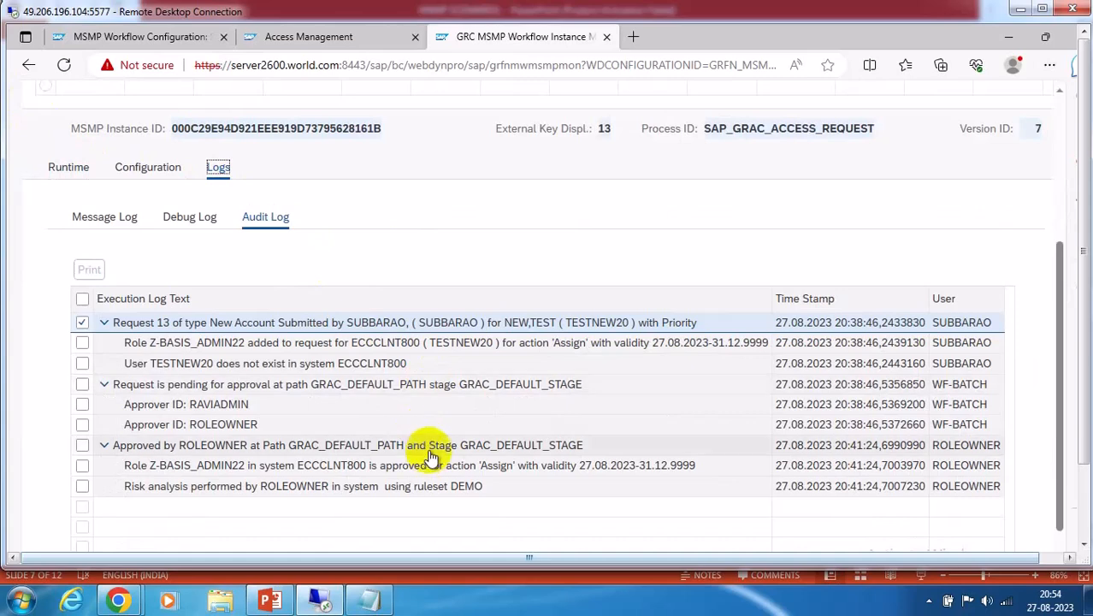
scroll(431, 456, "down", 2)
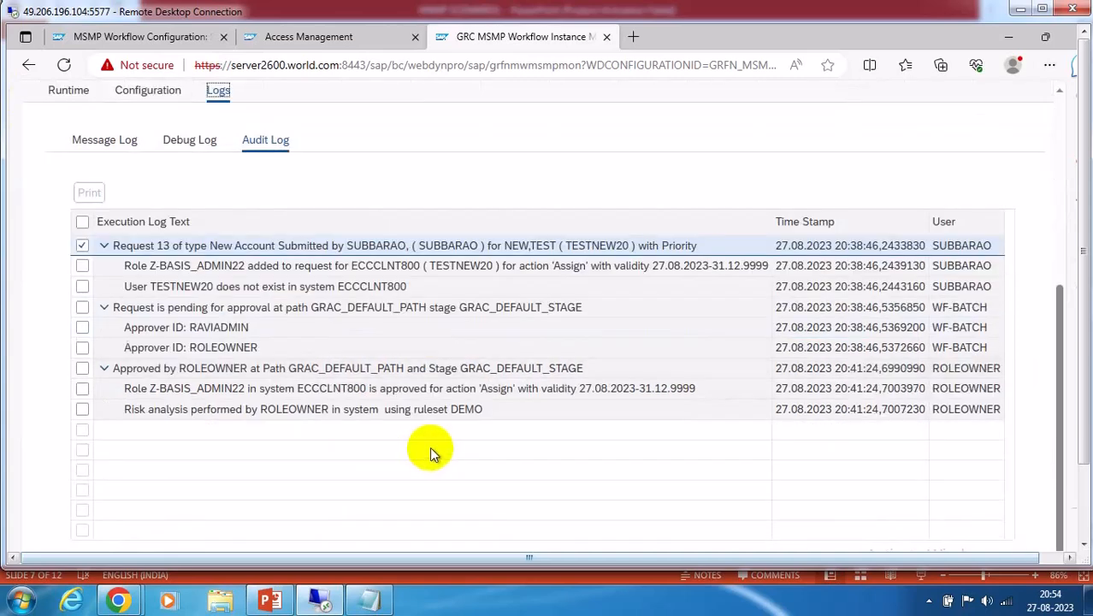
left_click(184, 326)
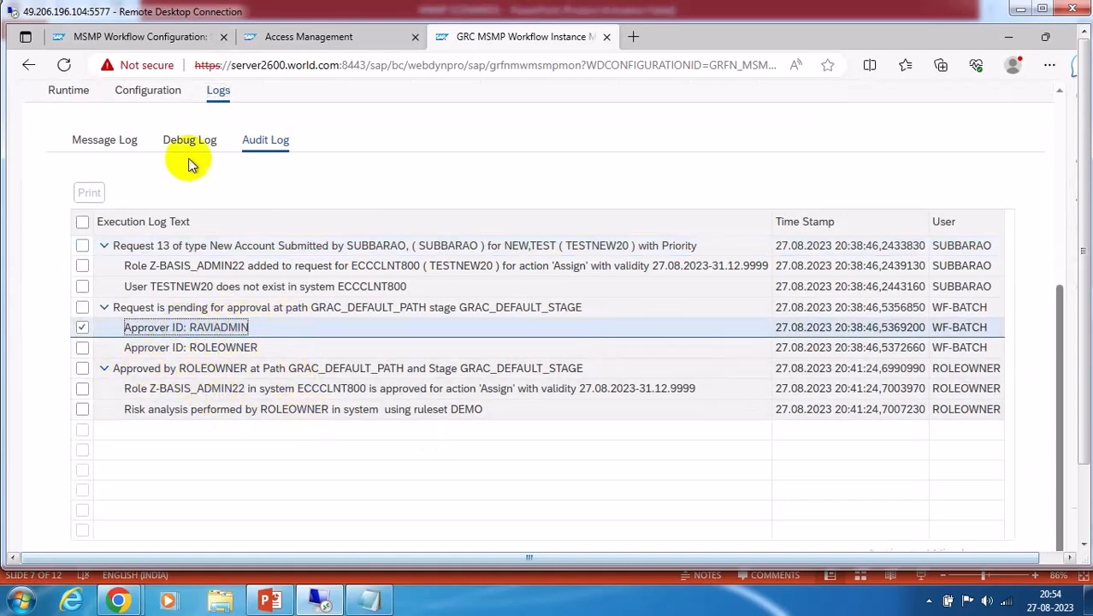
scroll(171, 188, "up", 2)
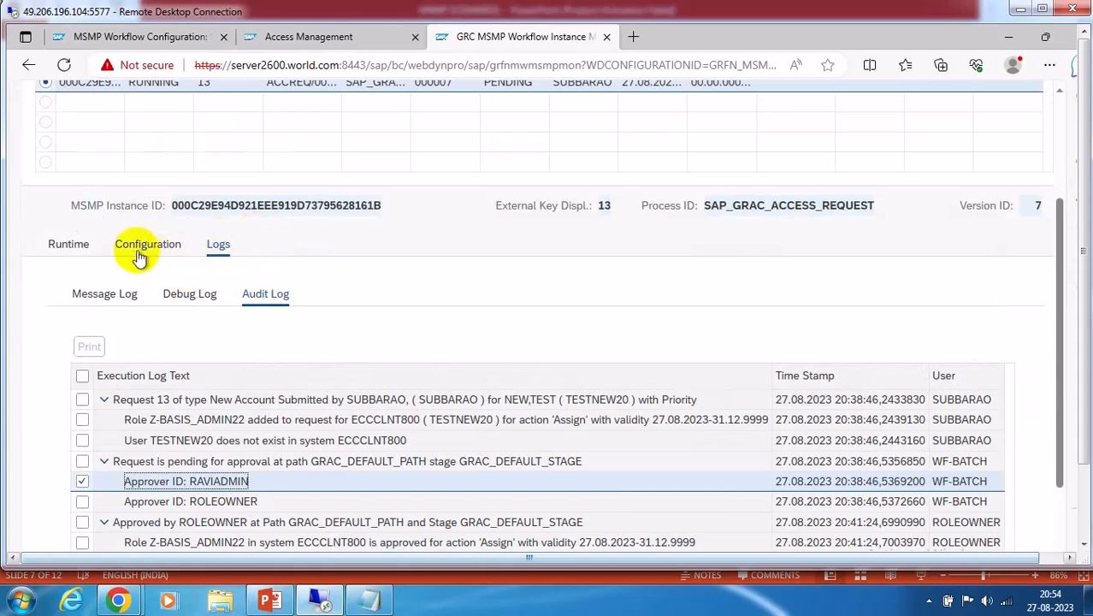
Select the RAVIADMIN approver row, then the pending stage 300 entry in the data log
left_click(67, 246)
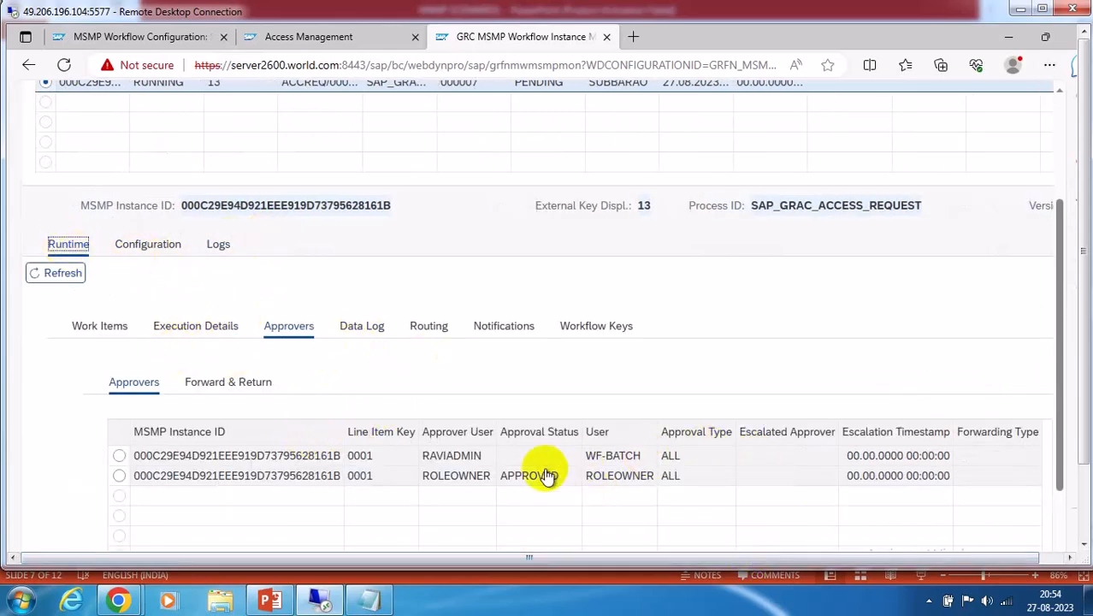
left_click(452, 457)
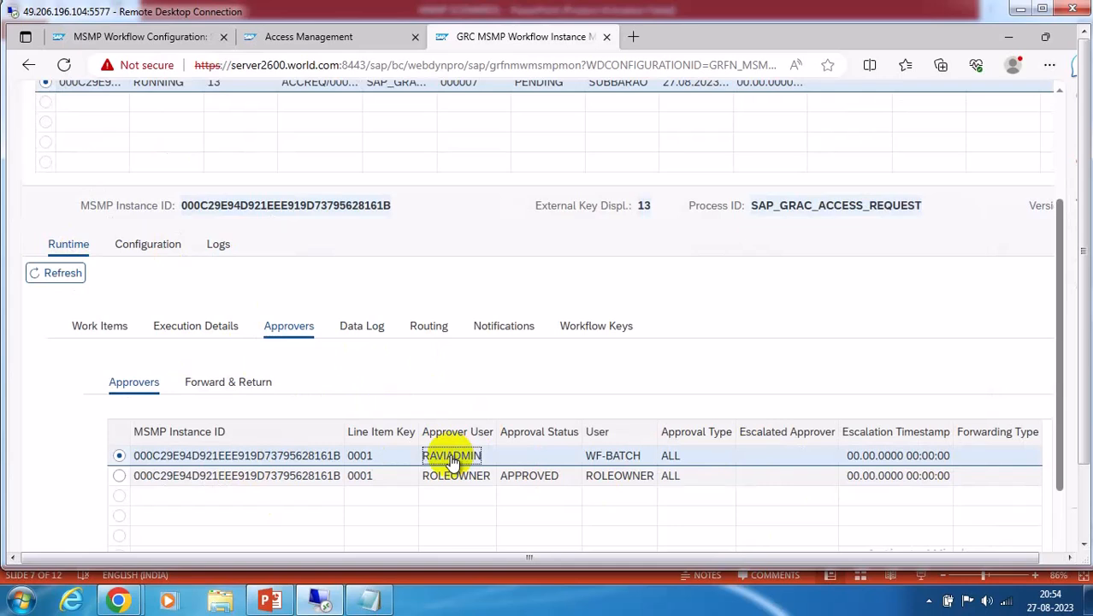
left_click(349, 325)
scroll(442, 421, "down", 1)
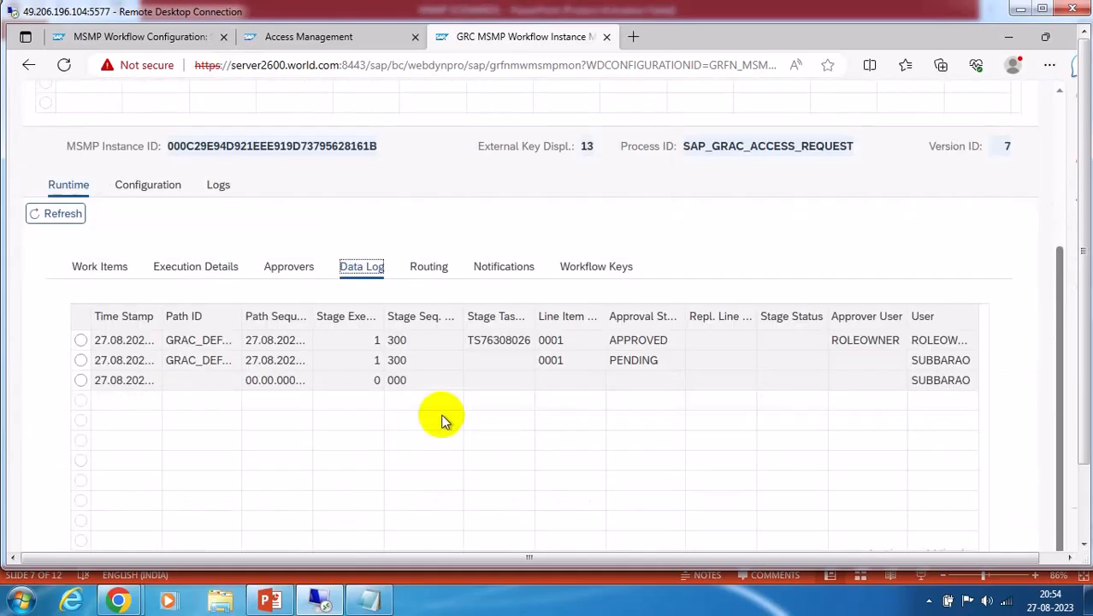
left_click(629, 366)
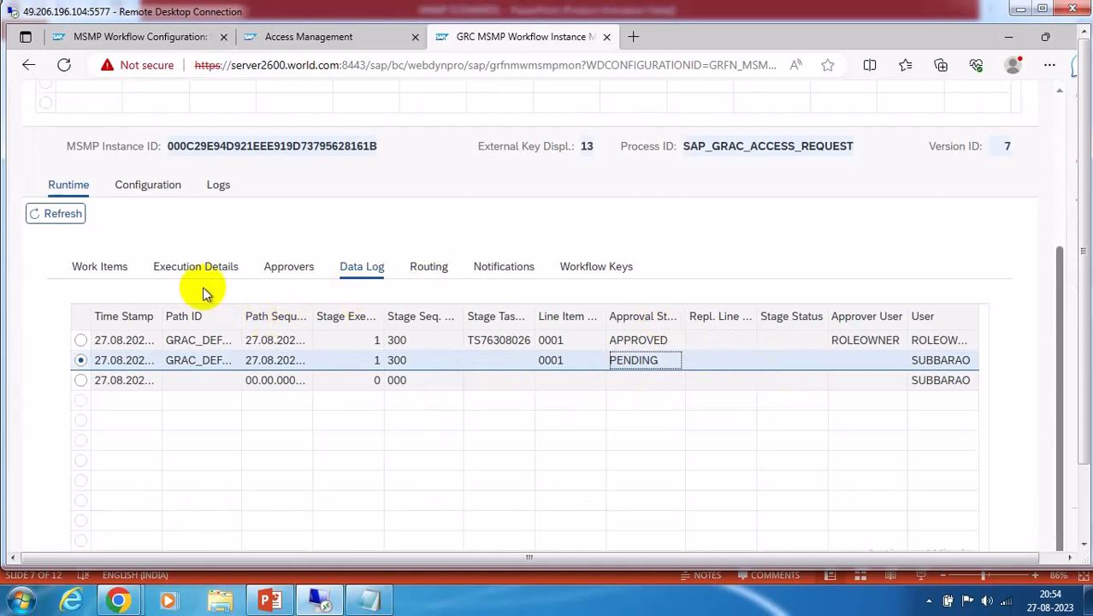
Review path stage 300 in Configuration, then the stage 000 entry in the data log
left_click(148, 185)
scroll(630, 421, "down", 5)
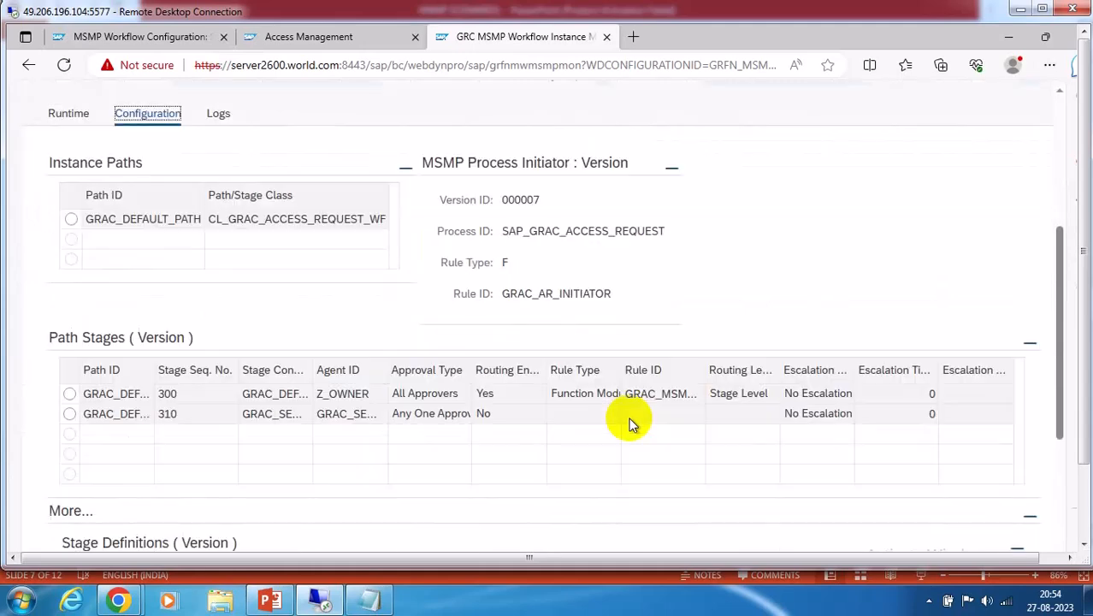
left_click(421, 393)
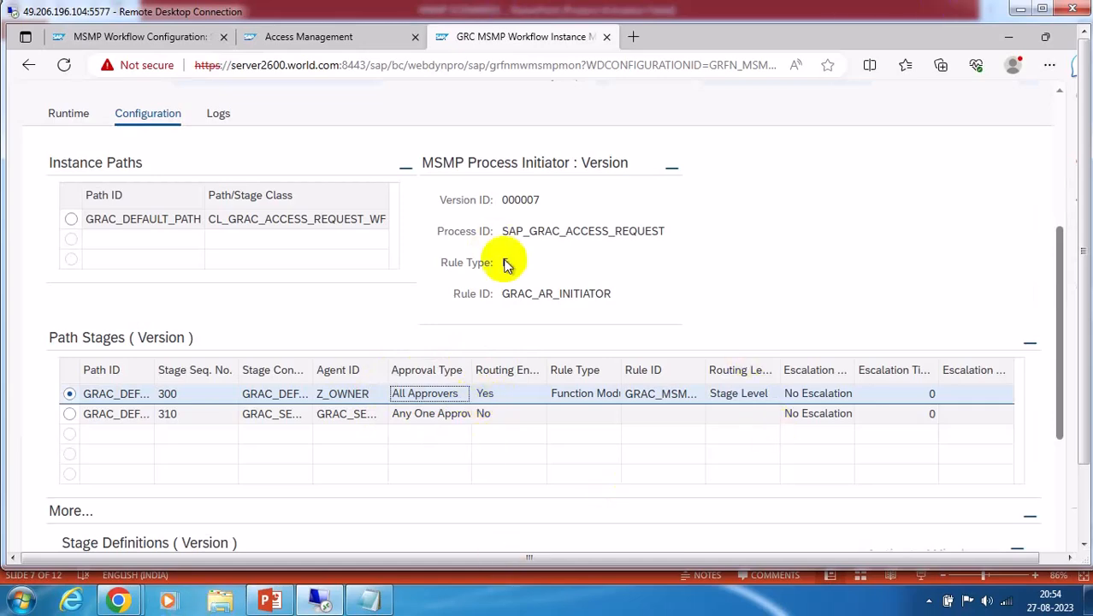
left_click(67, 114)
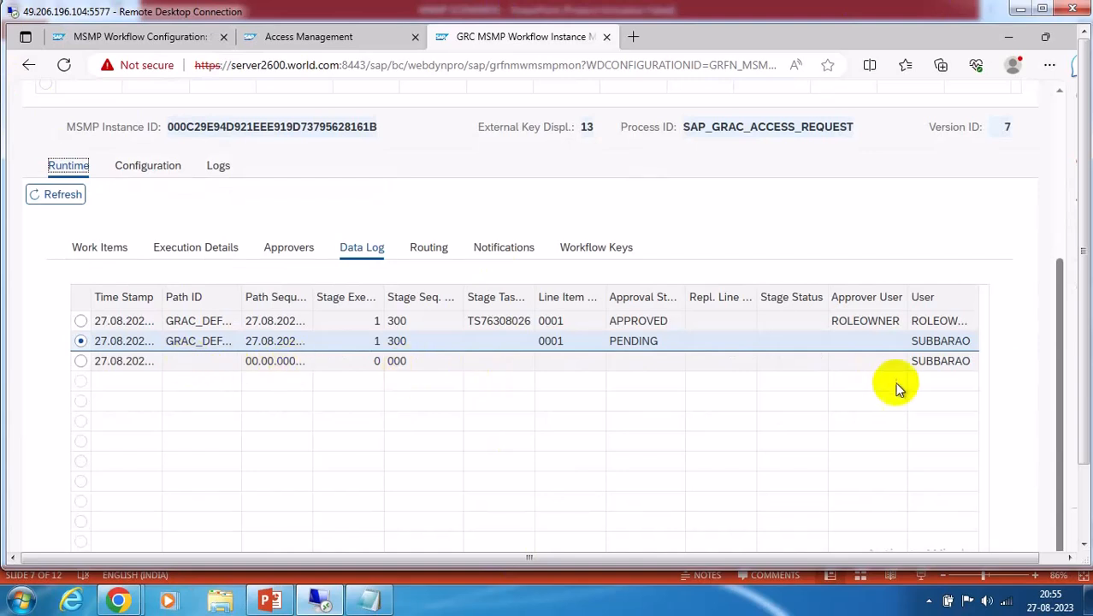
left_click(940, 363)
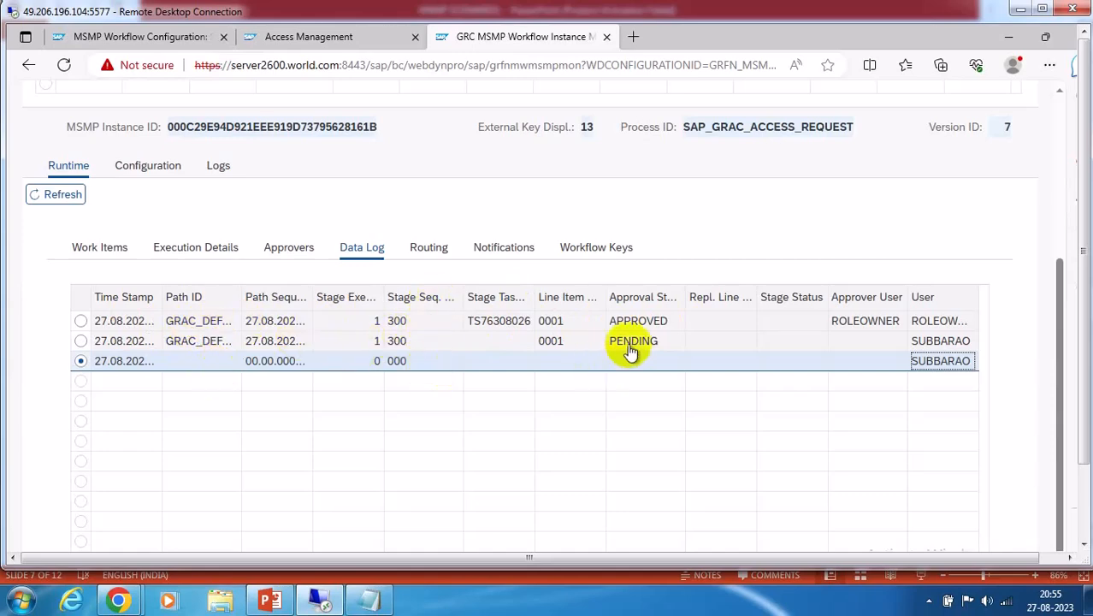
Check request 13's routing entries and open its execution details
left_click(428, 250)
scroll(517, 440, "down", 3)
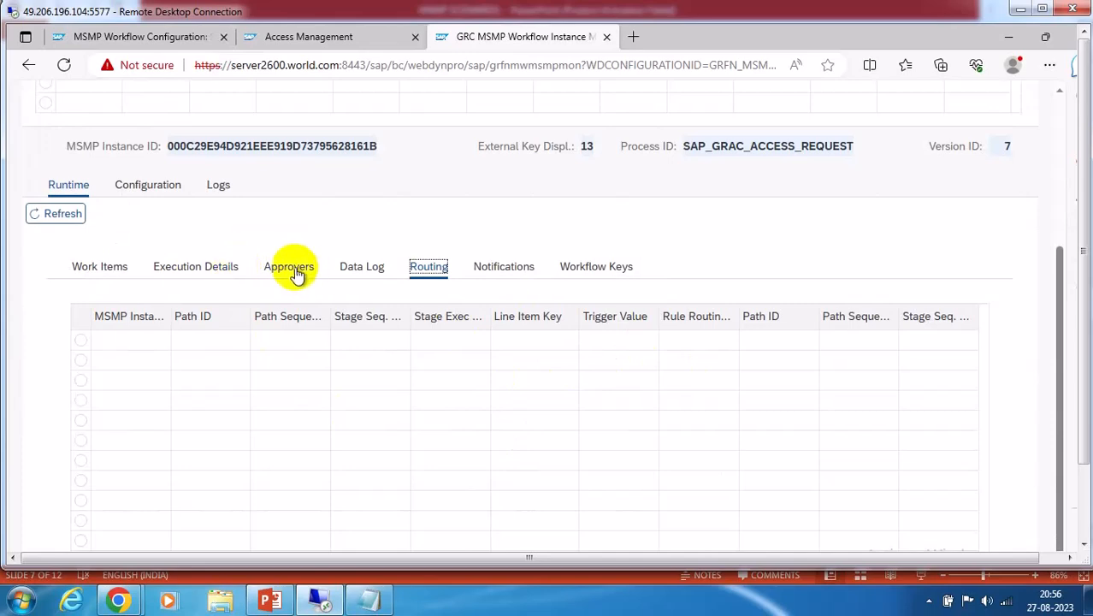
left_click(190, 272)
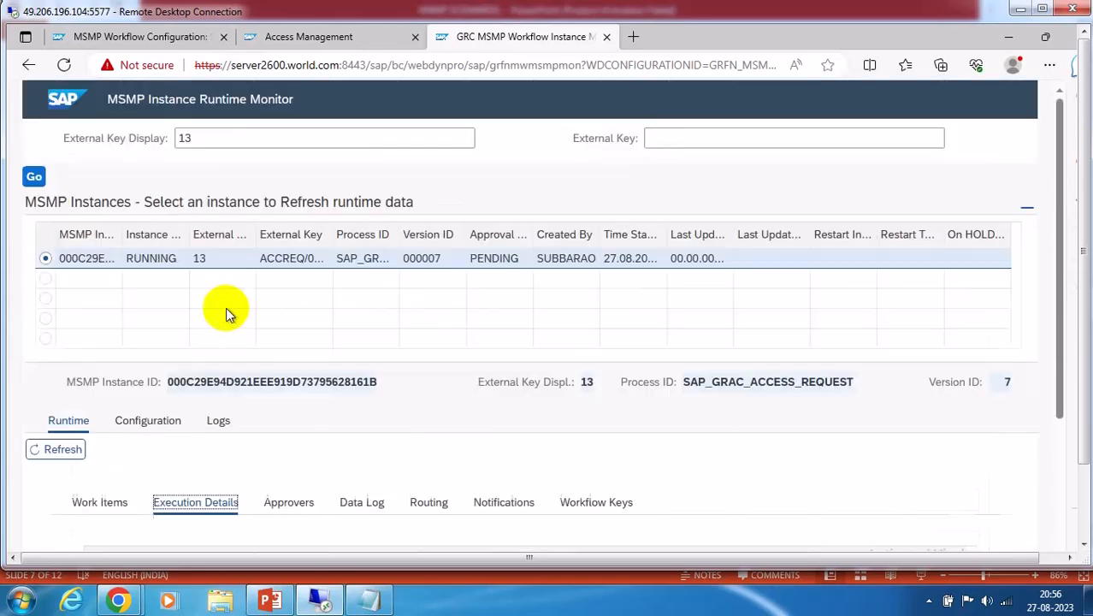
scroll(361, 393, "down", 3)
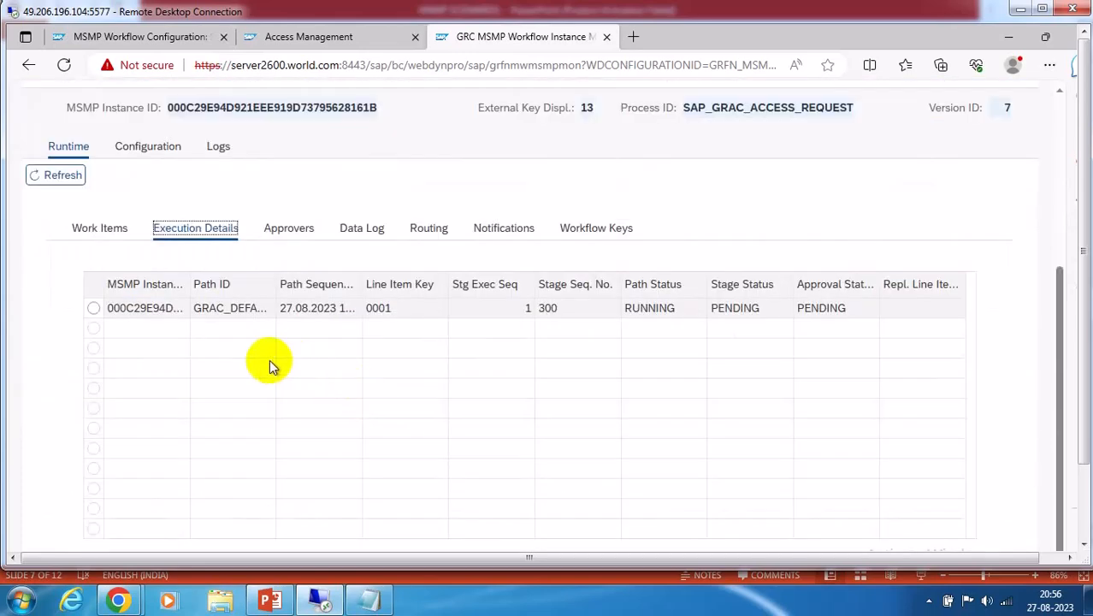
scroll(407, 340, "up", 3)
left_click(190, 138)
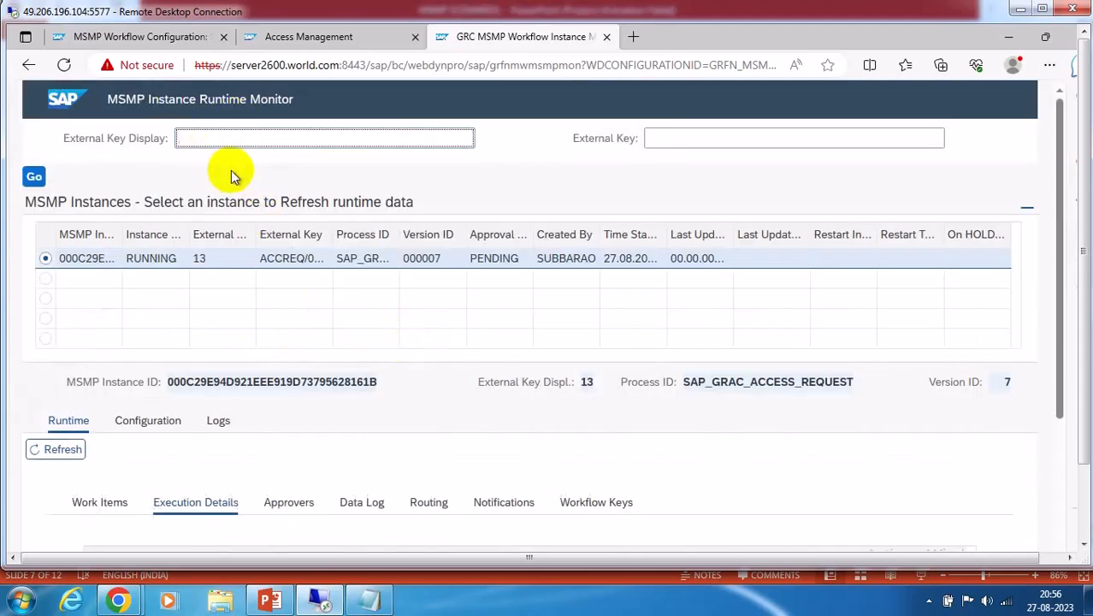
type("4")
left_click(33, 176)
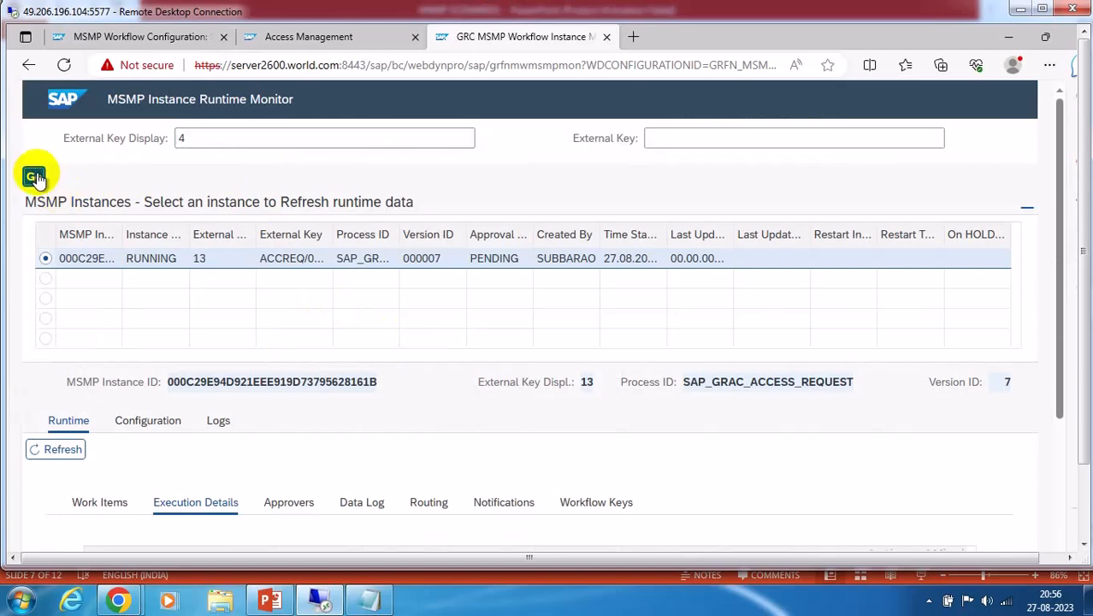
scroll(456, 352, "down", 3)
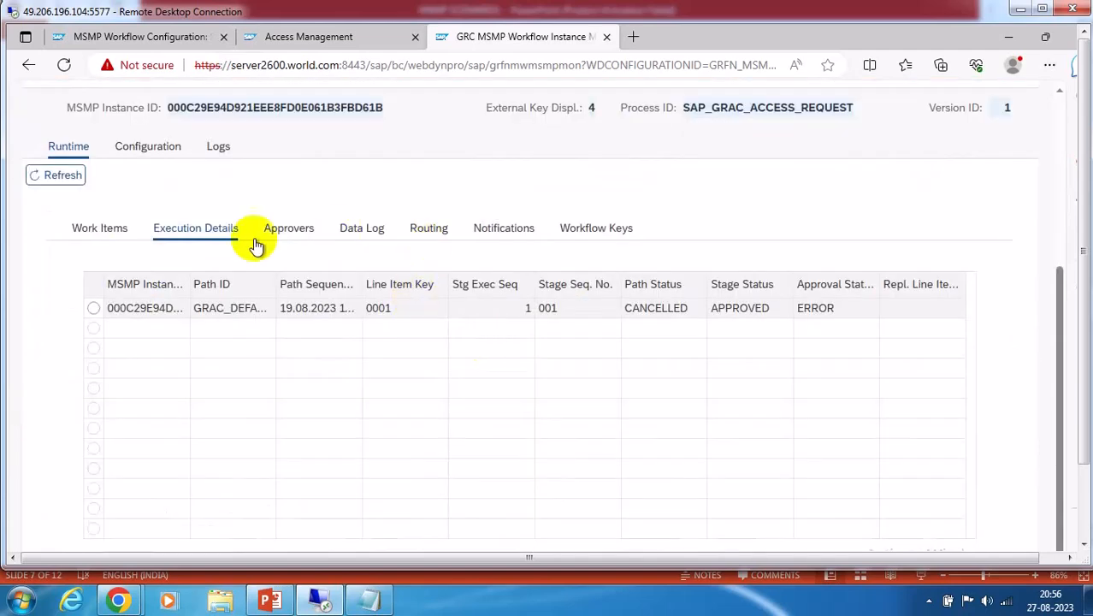
left_click(119, 229)
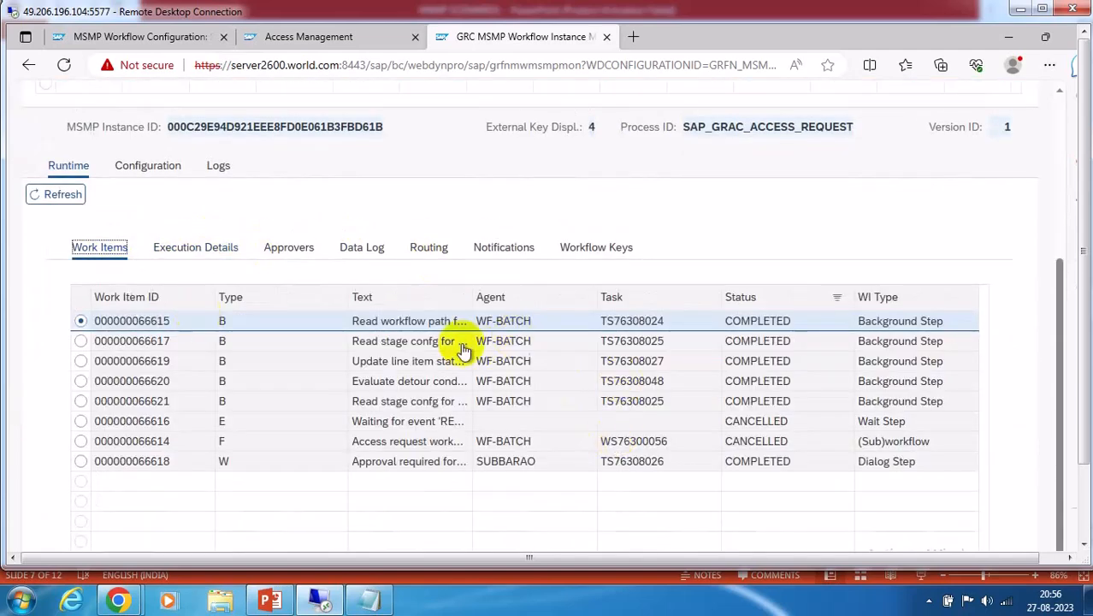
left_click(366, 249)
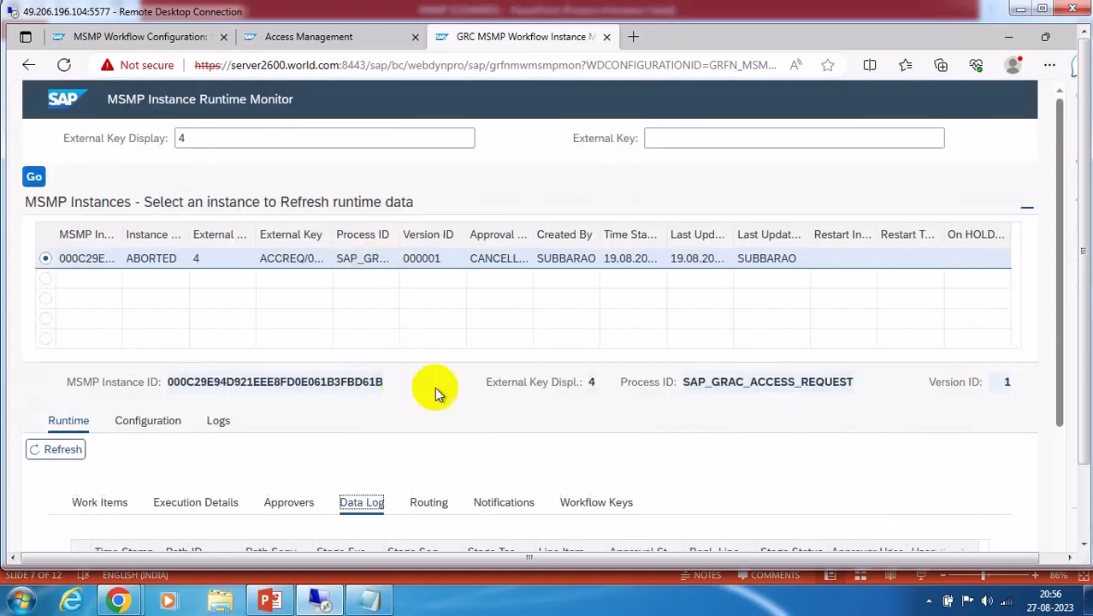
scroll(513, 389, "down", 3)
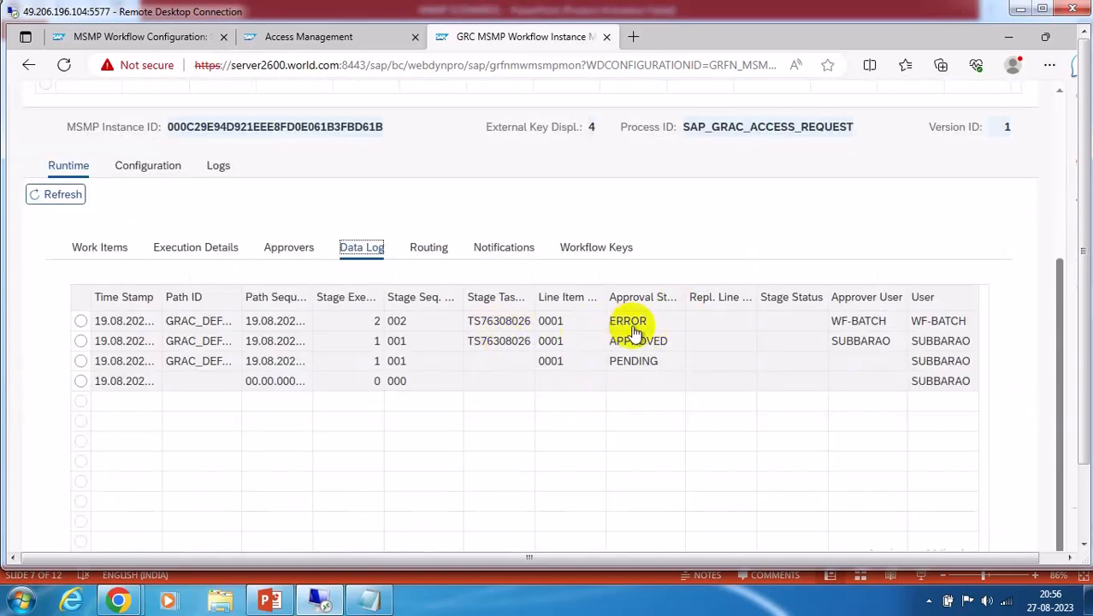
left_click(351, 340)
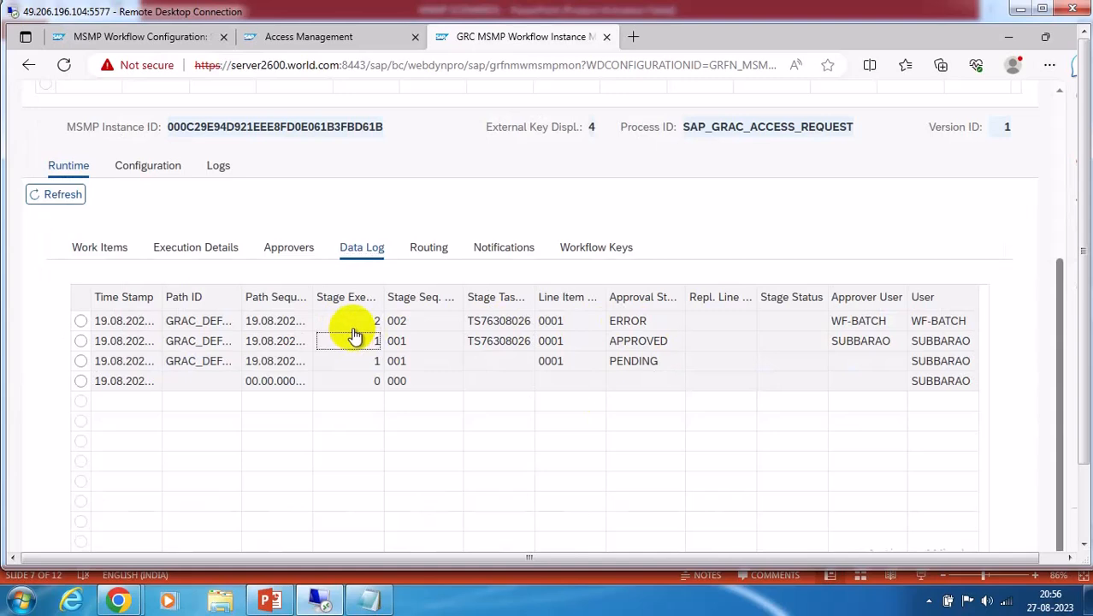
left_click(182, 330)
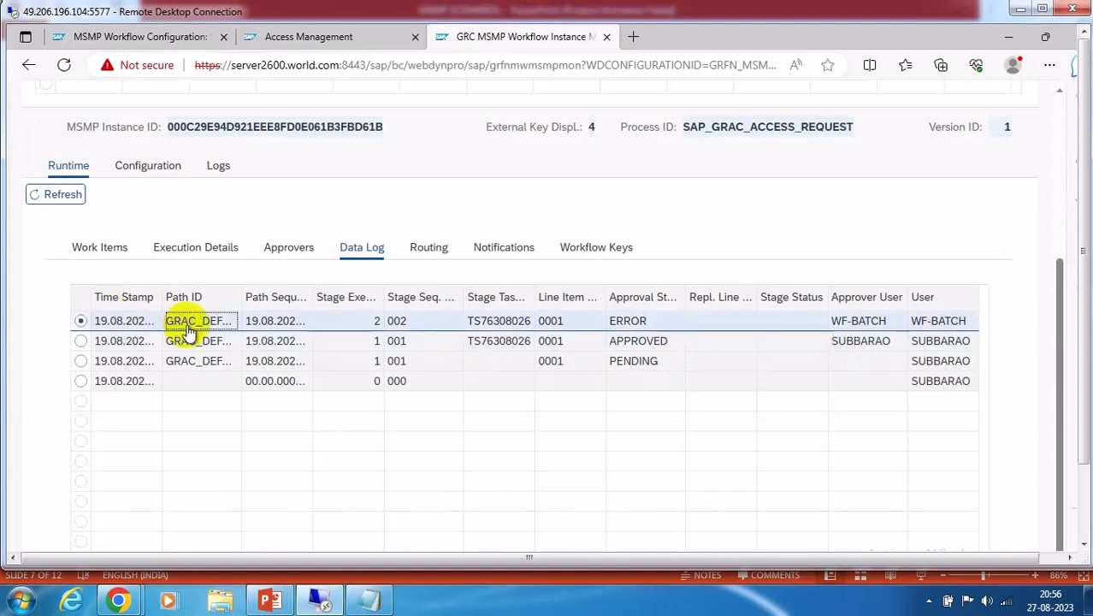
left_click(372, 324)
left_click(637, 324)
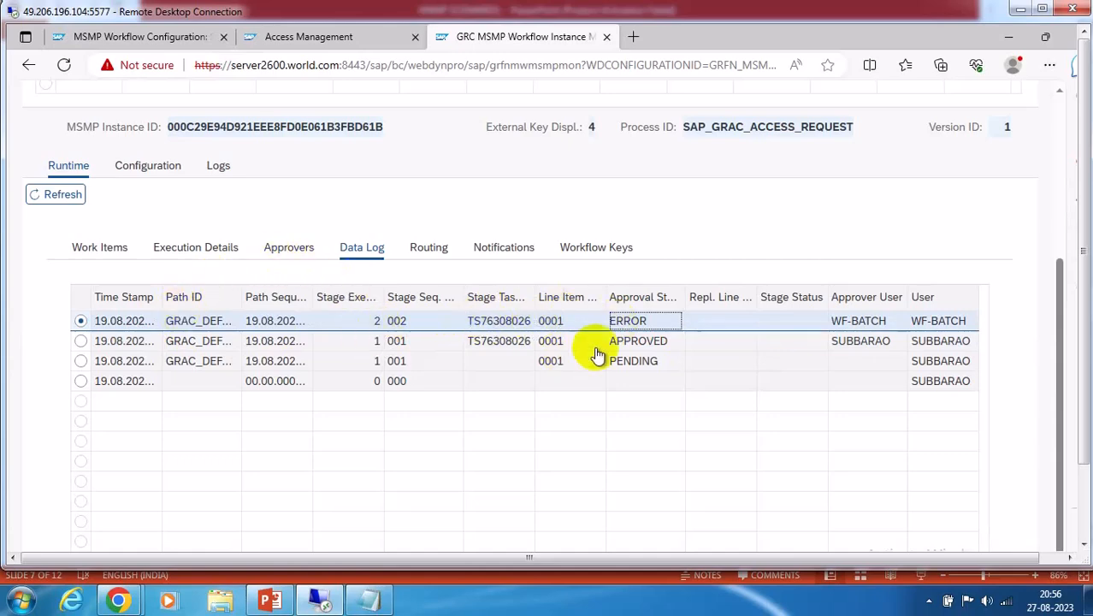
Select path stage 002 in request 4's configuration and open its logs
left_click(147, 168)
scroll(300, 432, "down", 3)
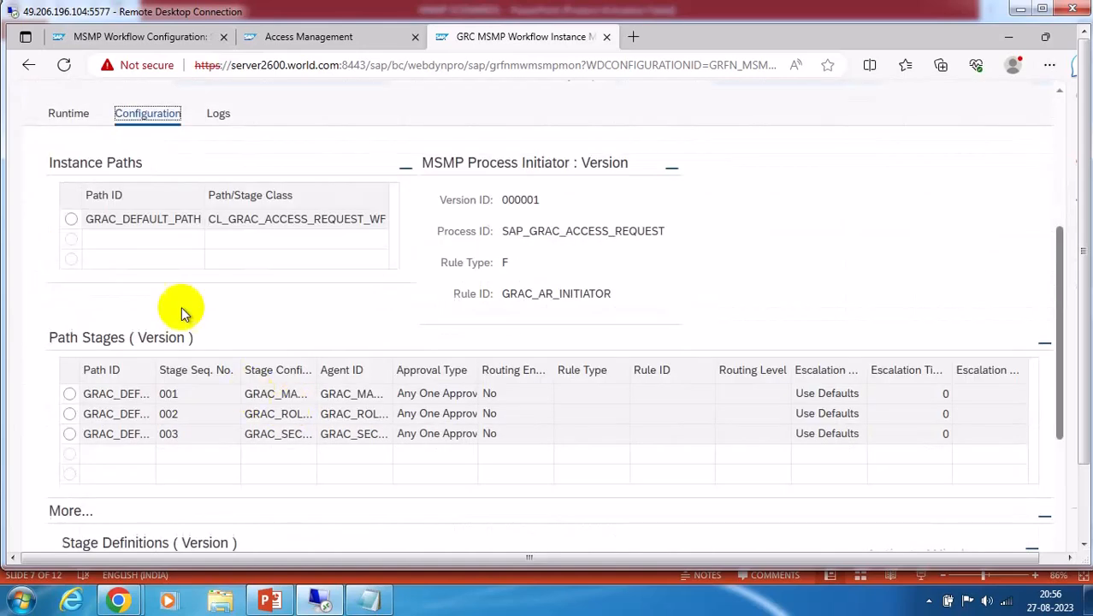
left_click(283, 418)
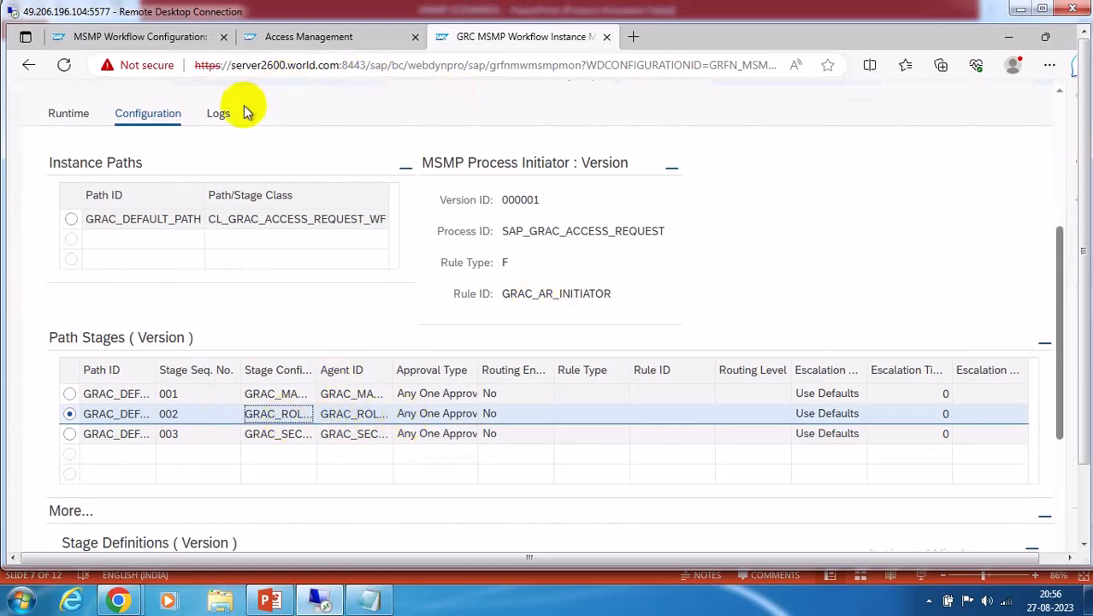
left_click(224, 115)
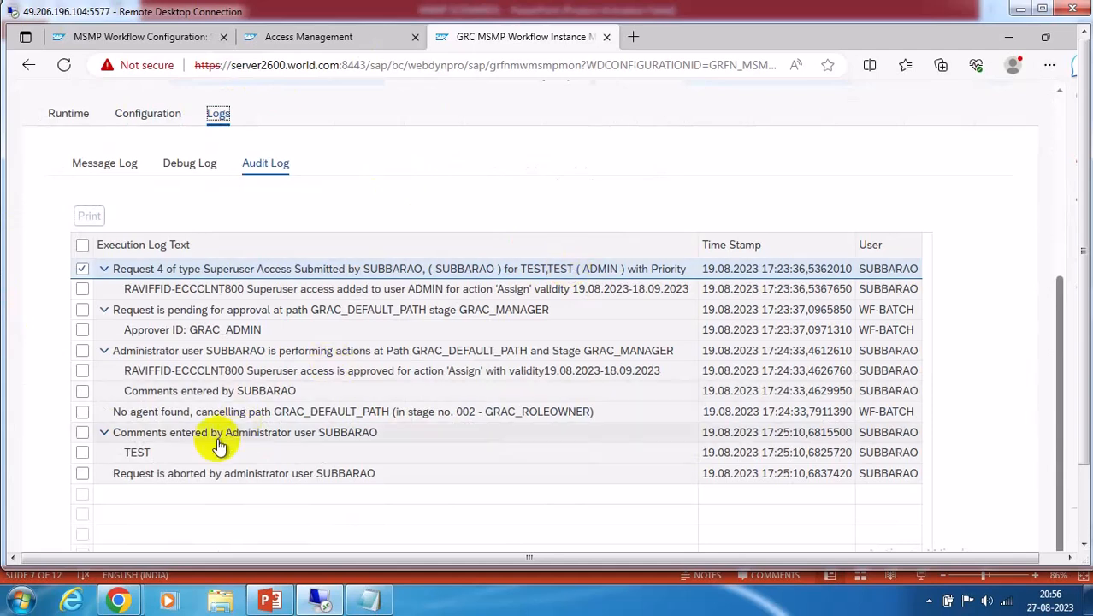
Select and highlight the 'No agent found' audit log entry
left_click(120, 412)
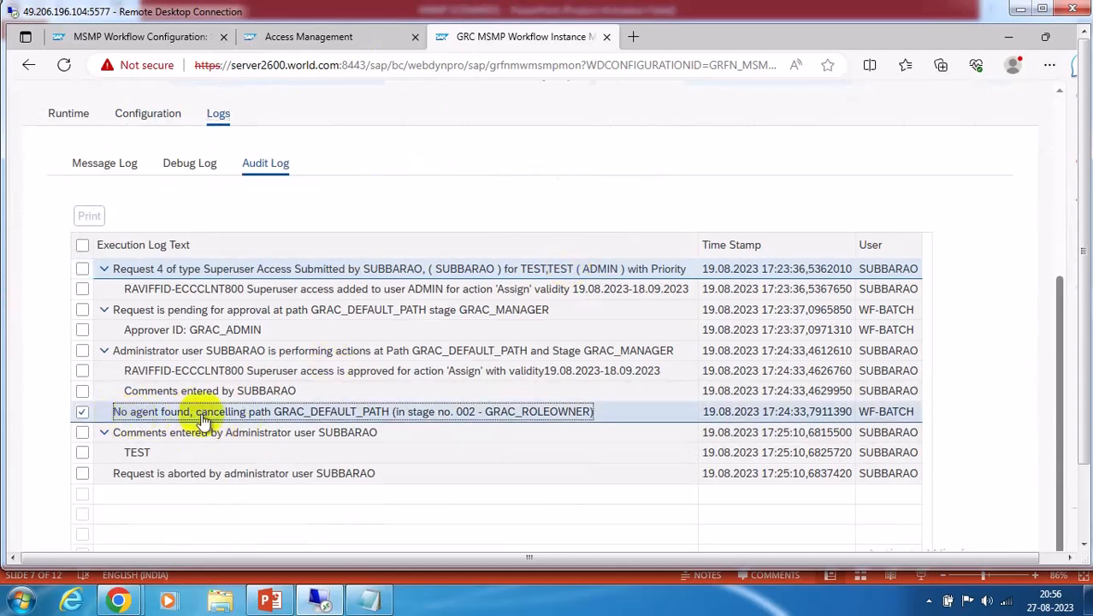
left_click_drag(114, 411, 587, 414)
left_click(525, 408)
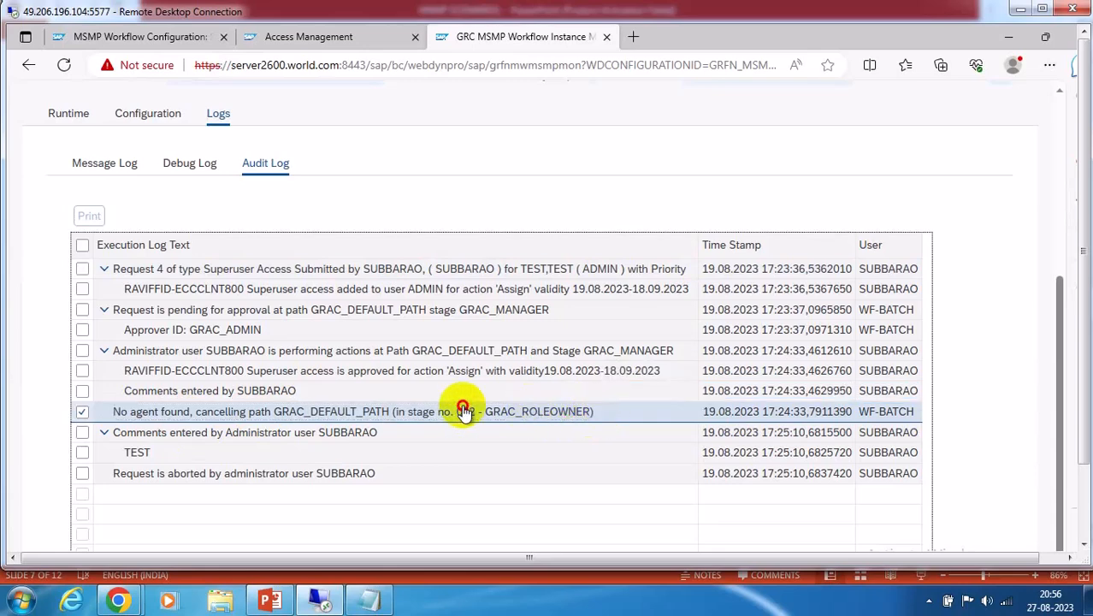
left_click_drag(239, 403, 221, 410)
left_click_drag(113, 412, 407, 411)
left_click_drag(117, 416, 567, 415)
left_click(547, 188)
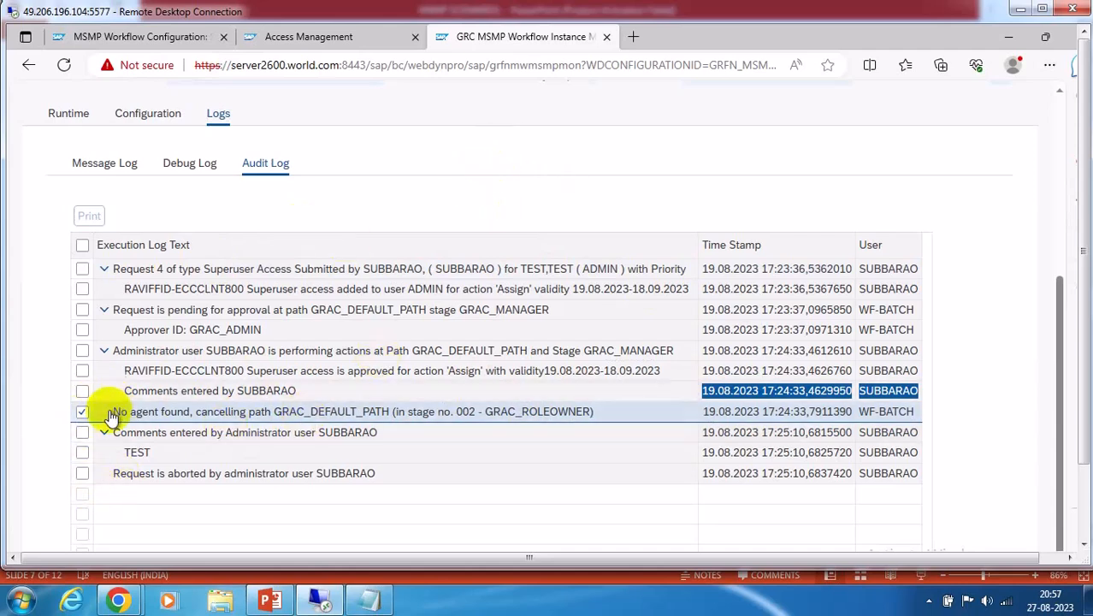
left_click_drag(112, 413, 254, 432)
left_click_drag(428, 413, 599, 415)
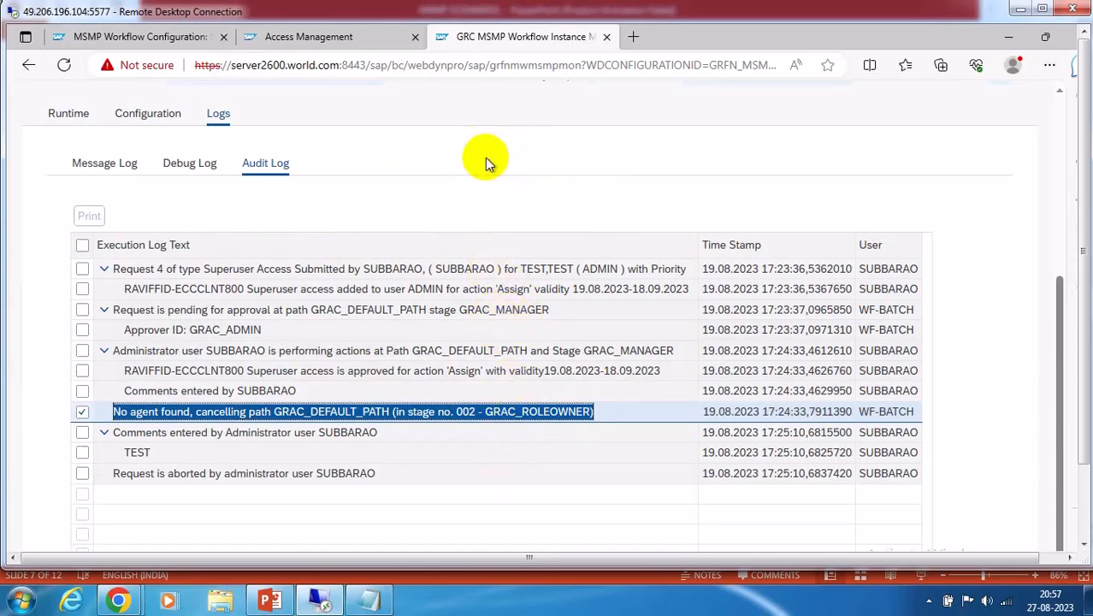
left_click(139, 41)
left_click(684, 202)
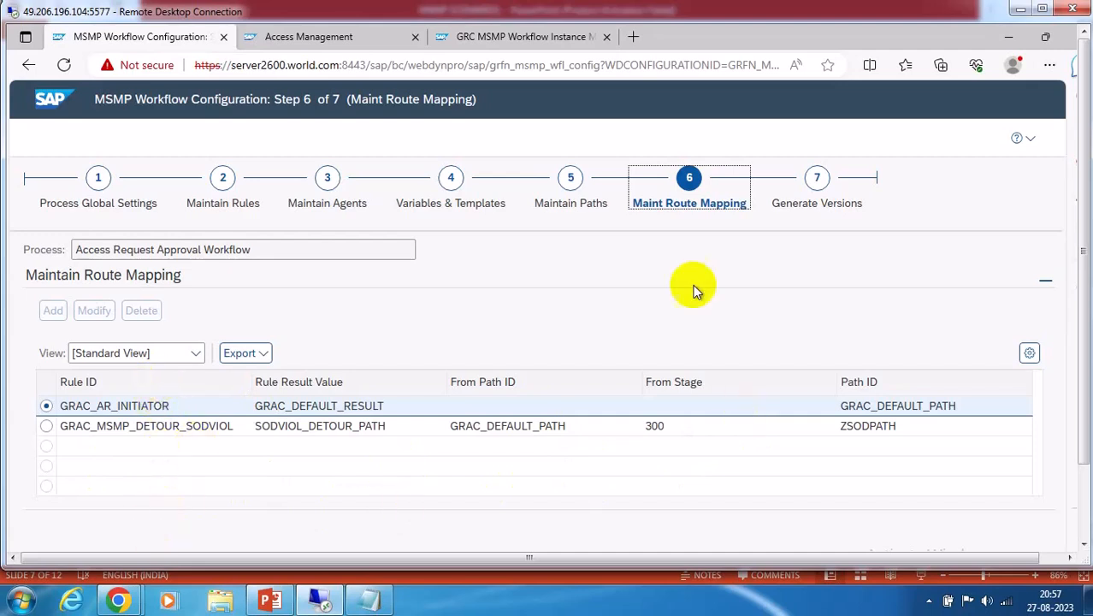
left_click(572, 181)
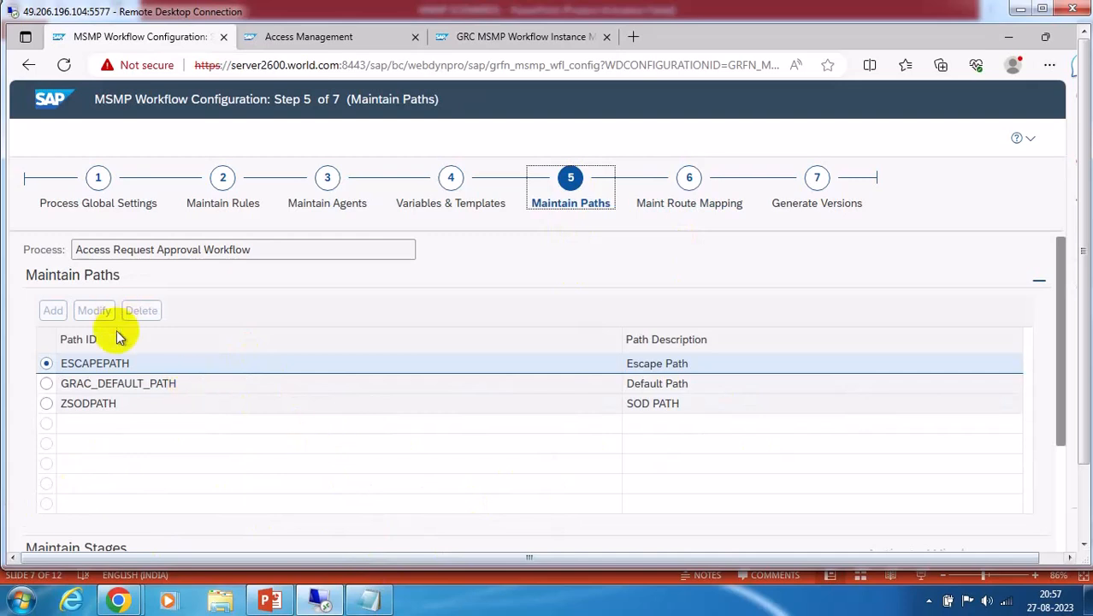
scroll(274, 467, "down", 3)
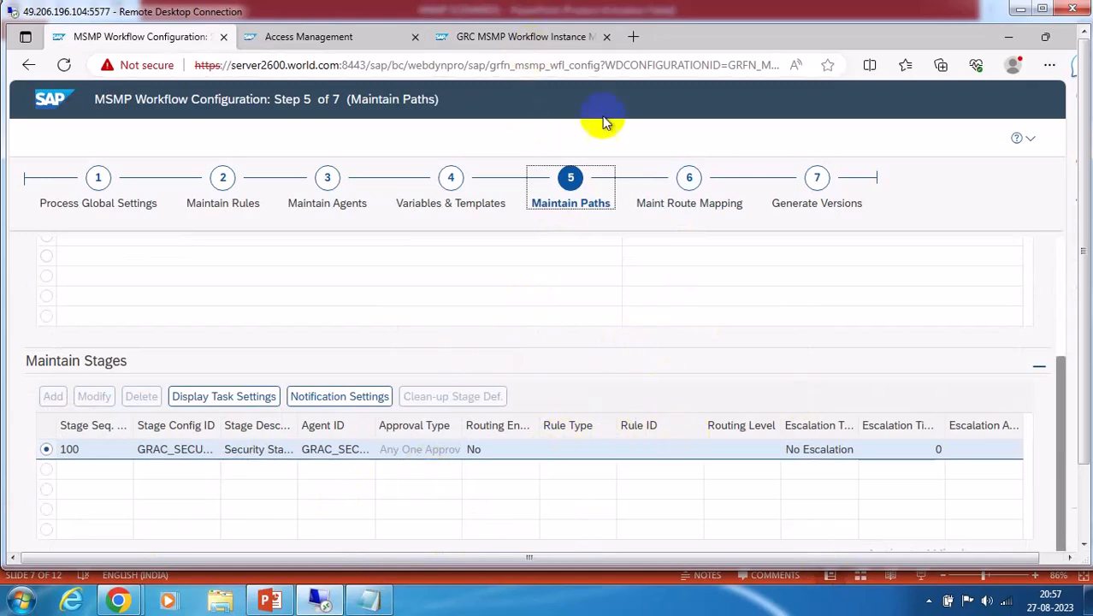
left_click(514, 36)
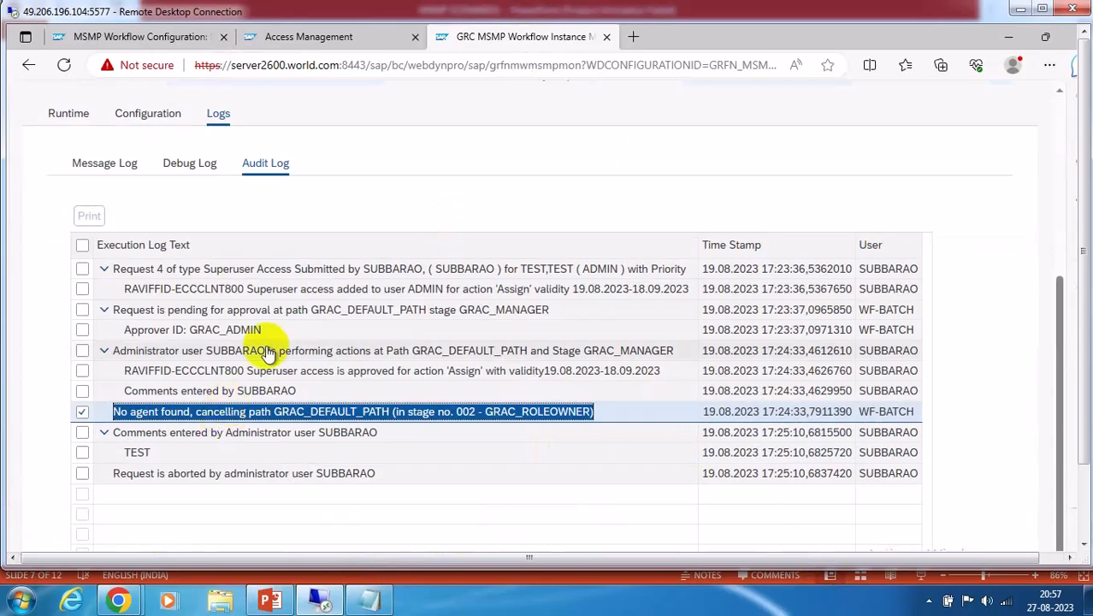
Check request 4's instance configuration, then return to its runtime details
scroll(343, 353, "up", 5)
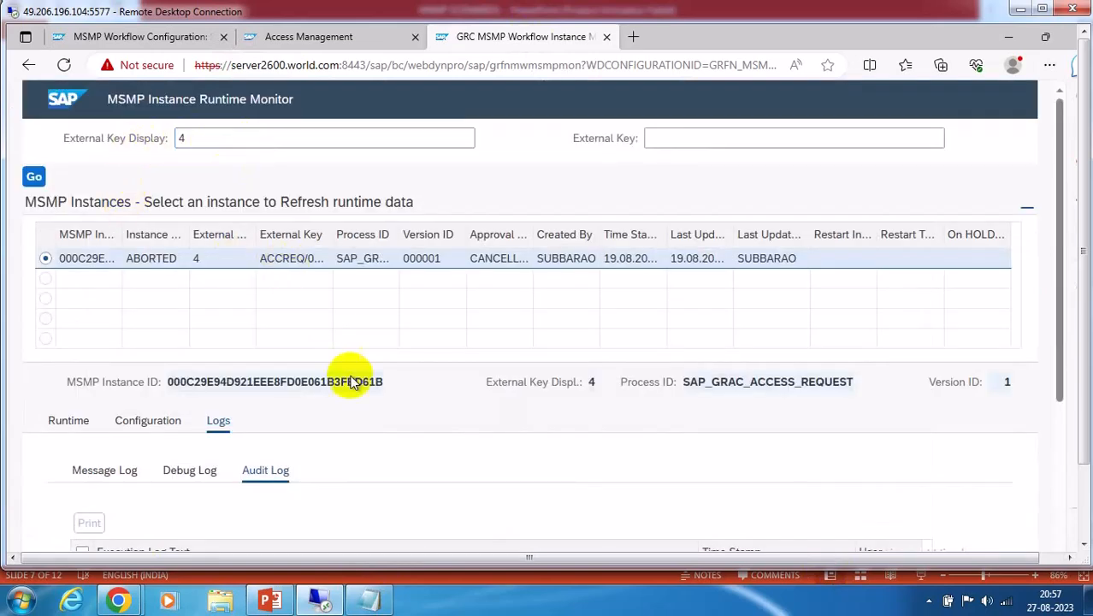
scroll(97, 387, "down", 3)
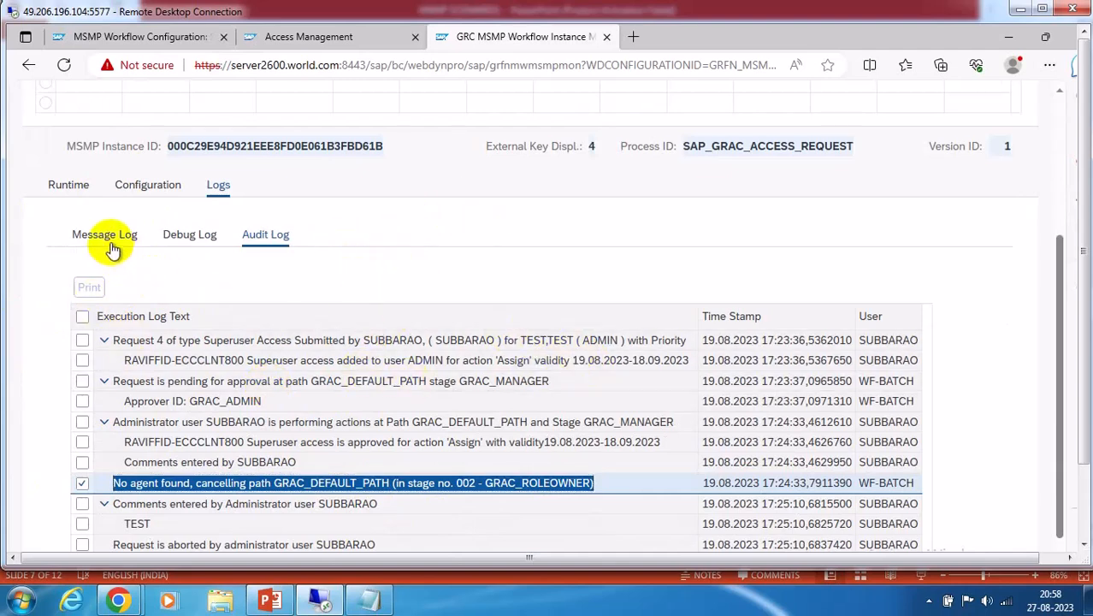
left_click(147, 184)
left_click(68, 420)
scroll(391, 434, "down", 3)
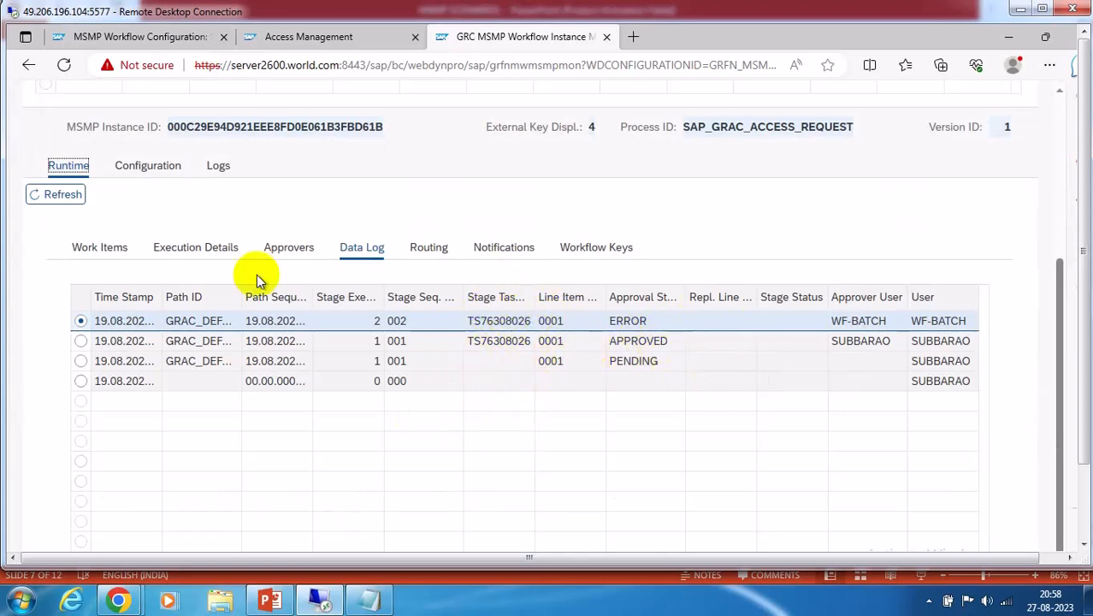
Review routing and execution details: stage 001 approved, default path CANCELLED, approval status ERROR
left_click(428, 247)
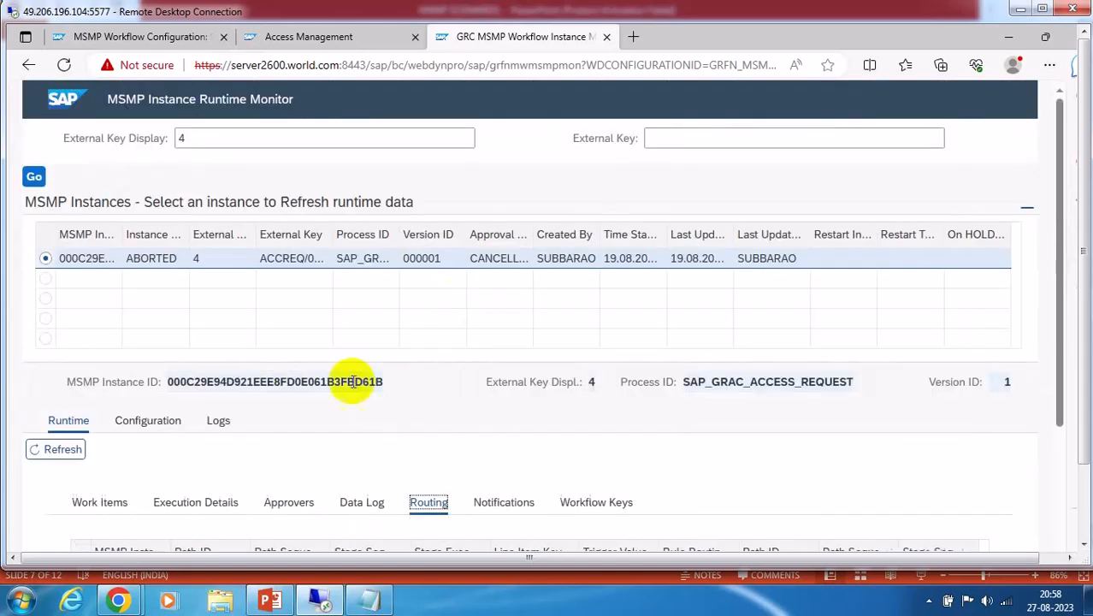
left_click(218, 504)
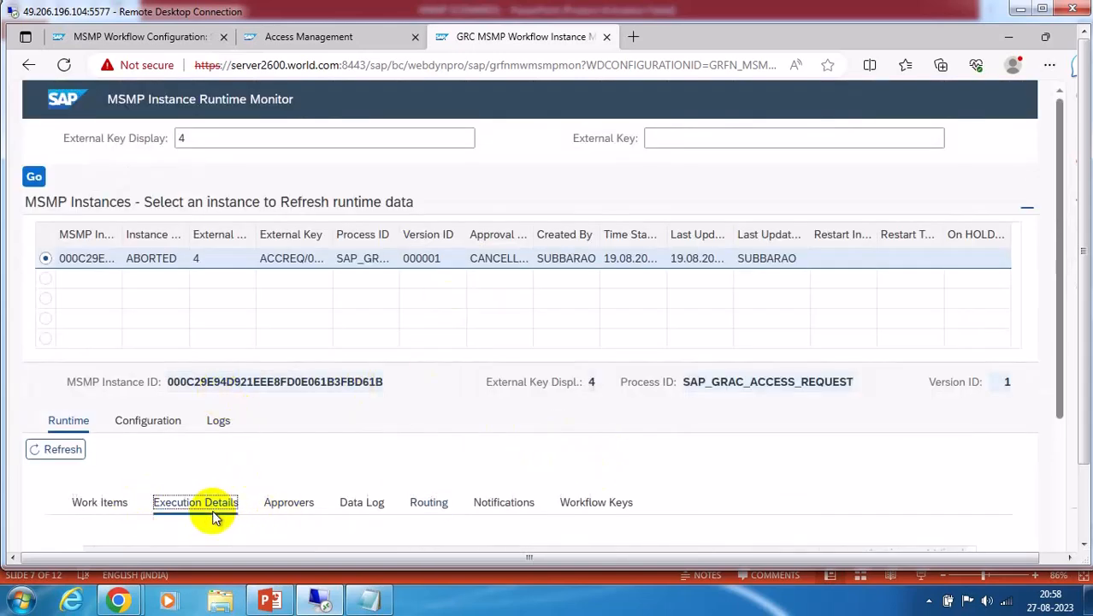
scroll(562, 395, "down", 3)
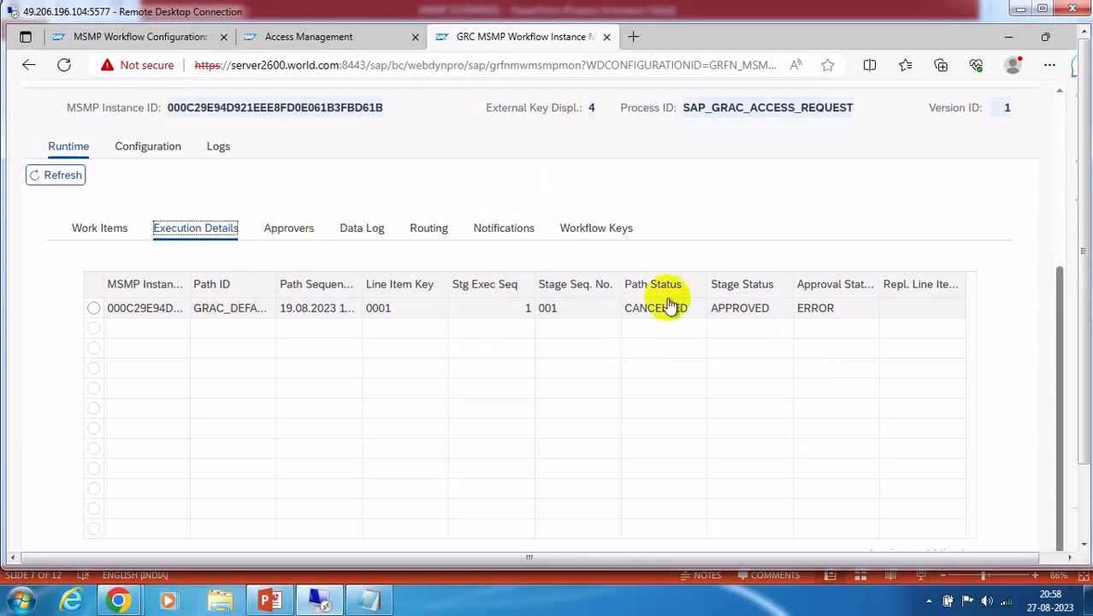
scroll(669, 291, "up", 3)
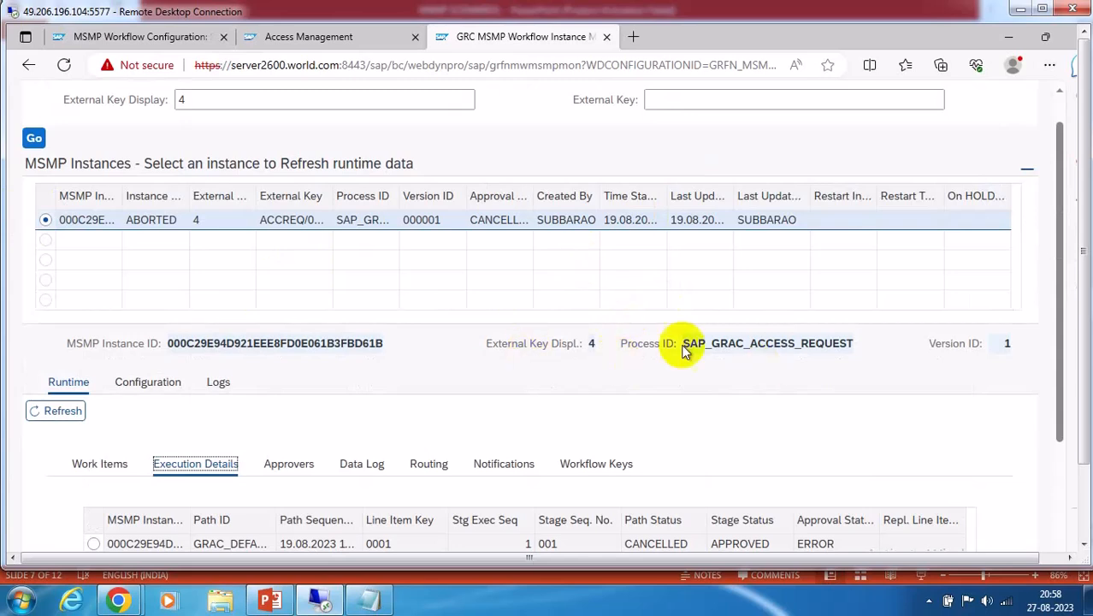
scroll(793, 325, "up", 1)
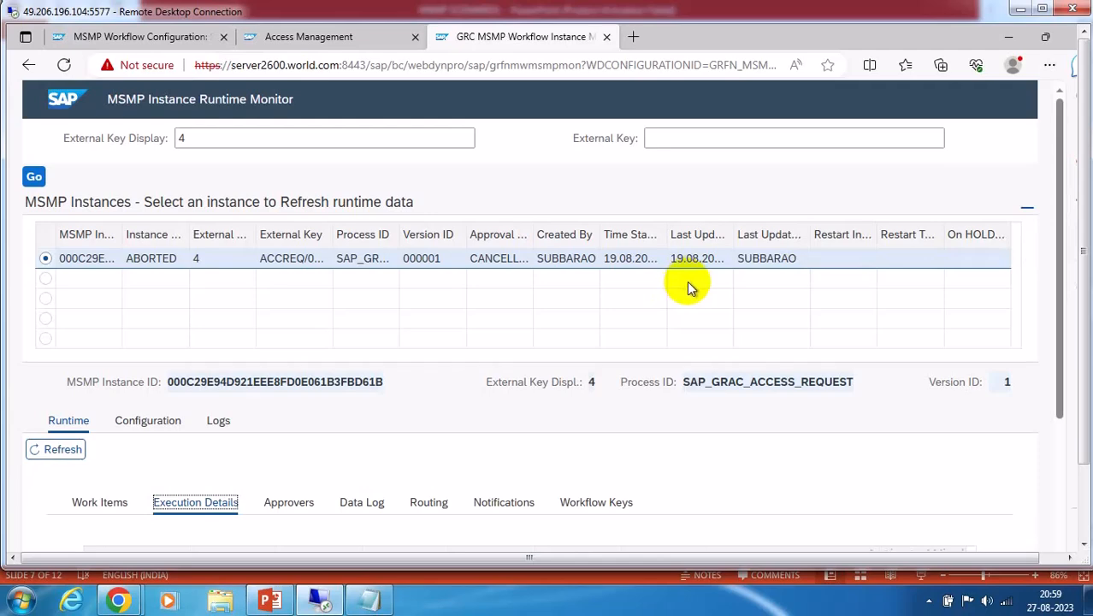
scroll(691, 286, "down", 1)
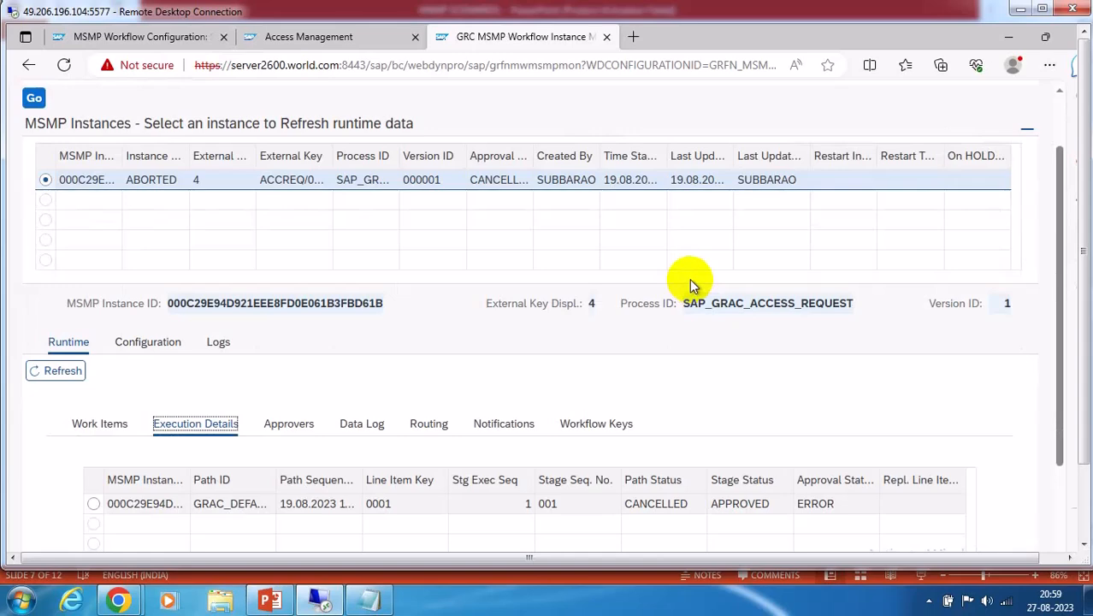
scroll(691, 287, "up", 1)
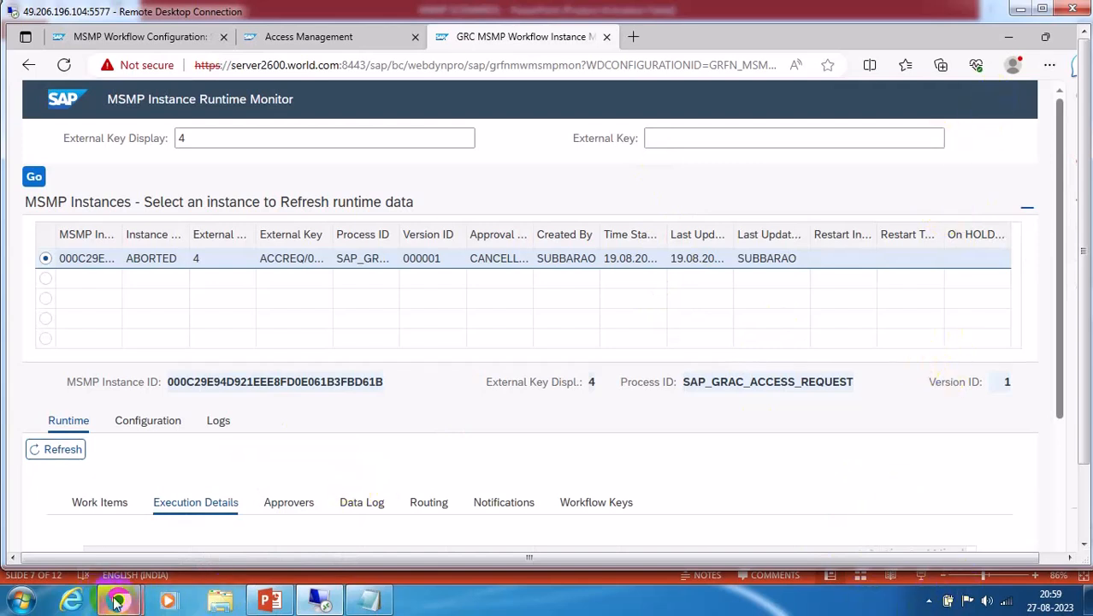
Bring the Teams meeting to the front and end the screen share
mouse_move(118, 601)
left_click(123, 455)
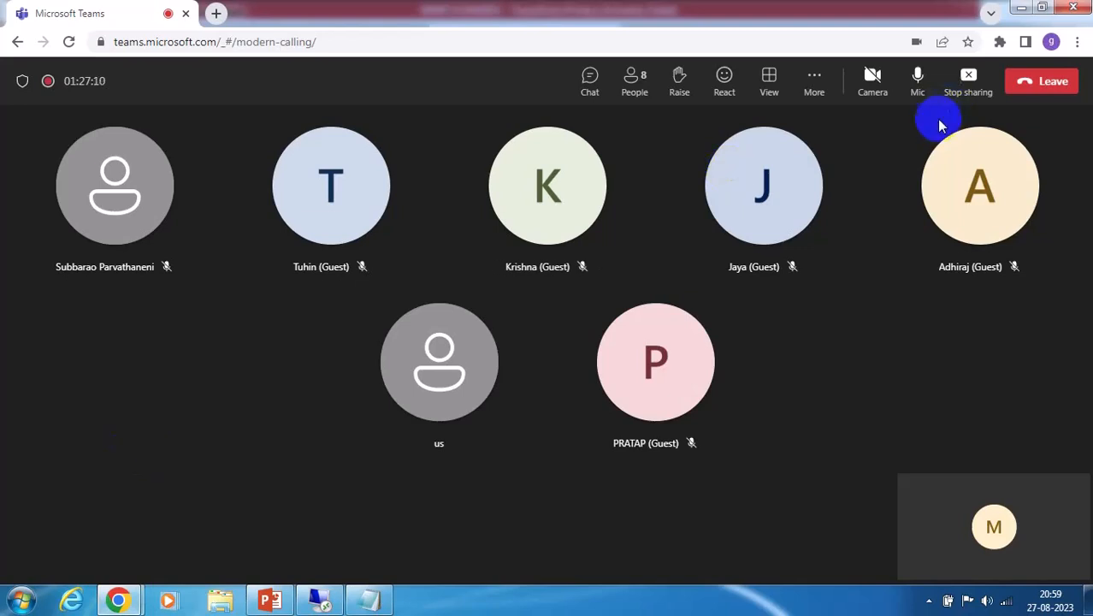
left_click(968, 85)
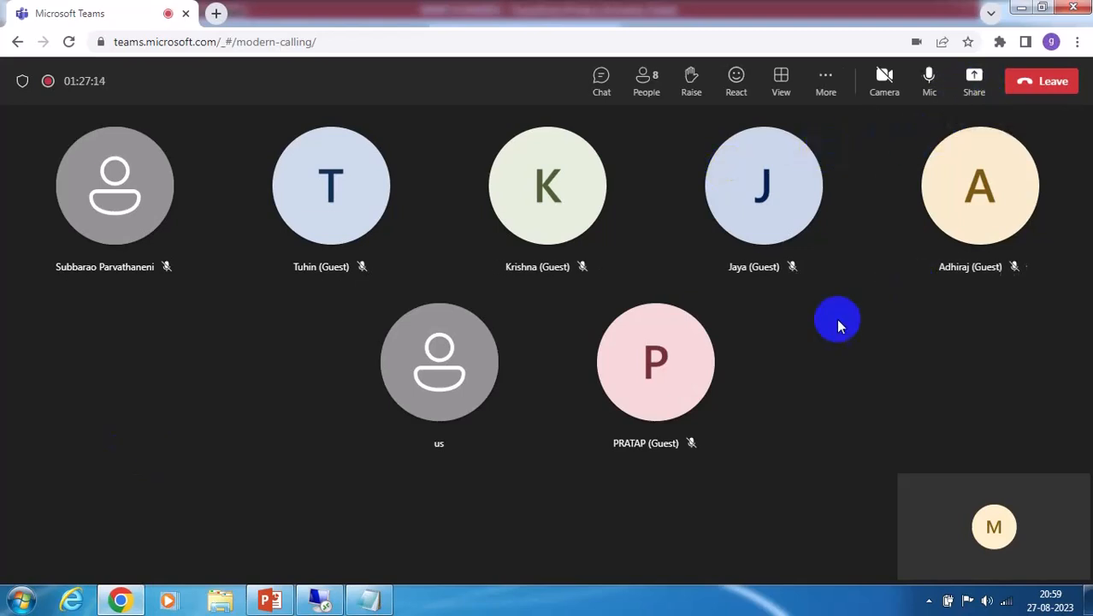